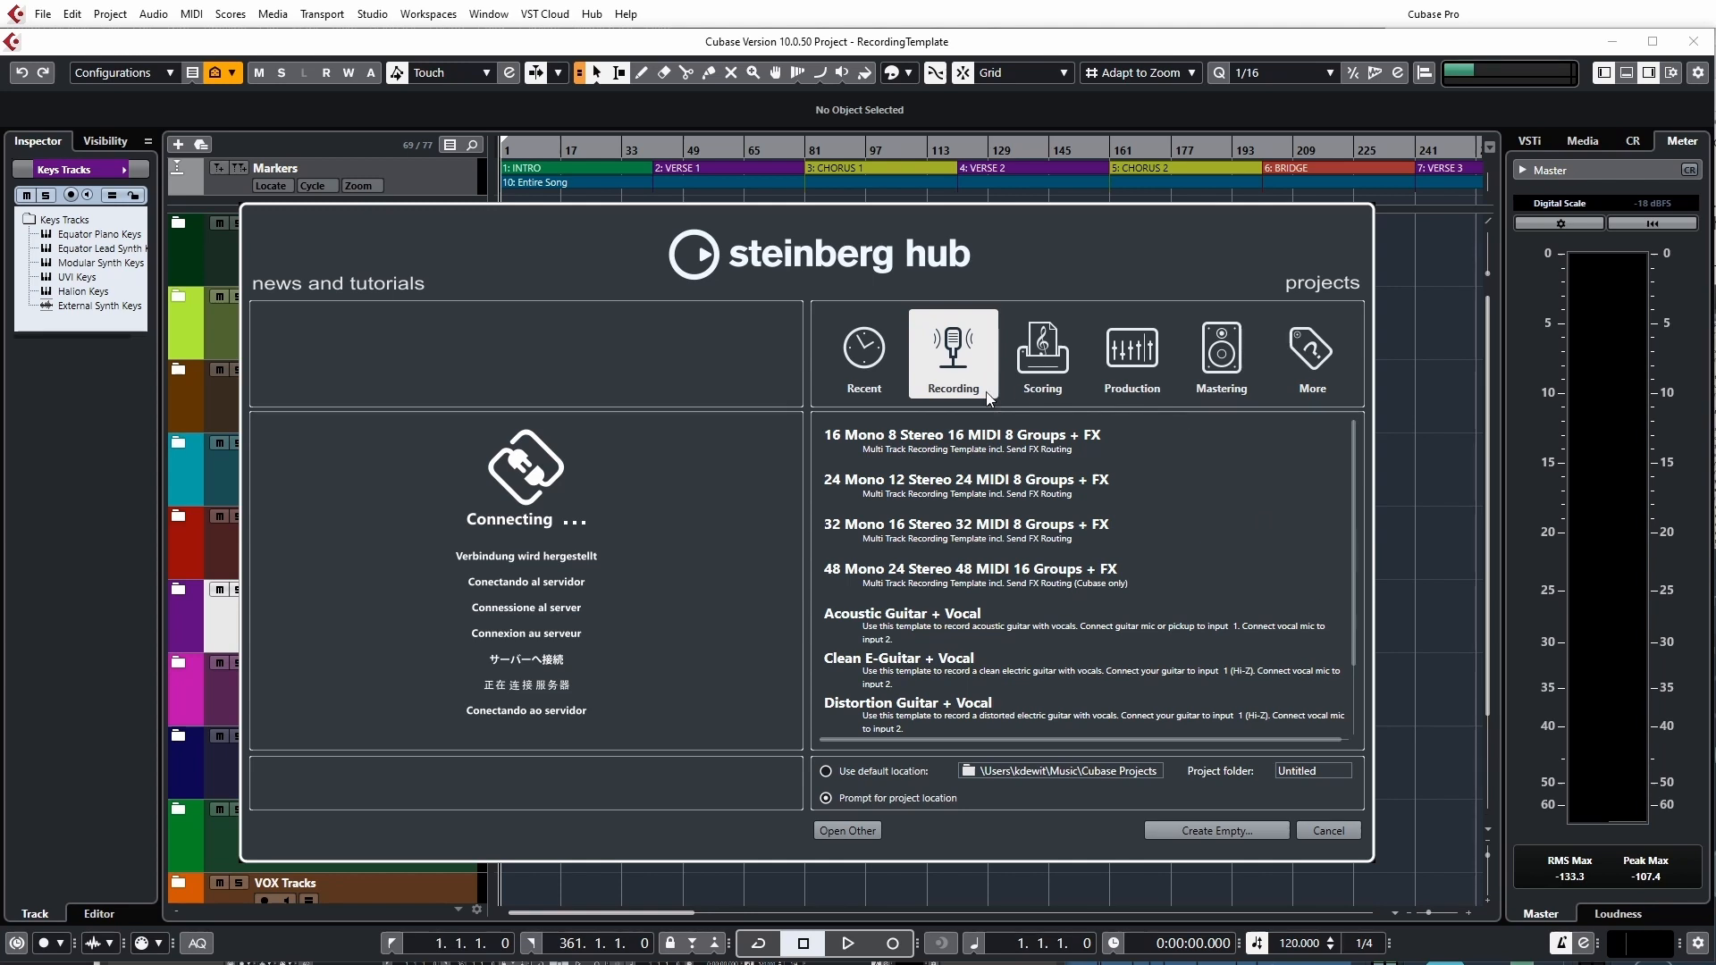
Step: Browse the hub's Scoring, Production, Mastering, Recording and Recent project categories
click(1061, 383)
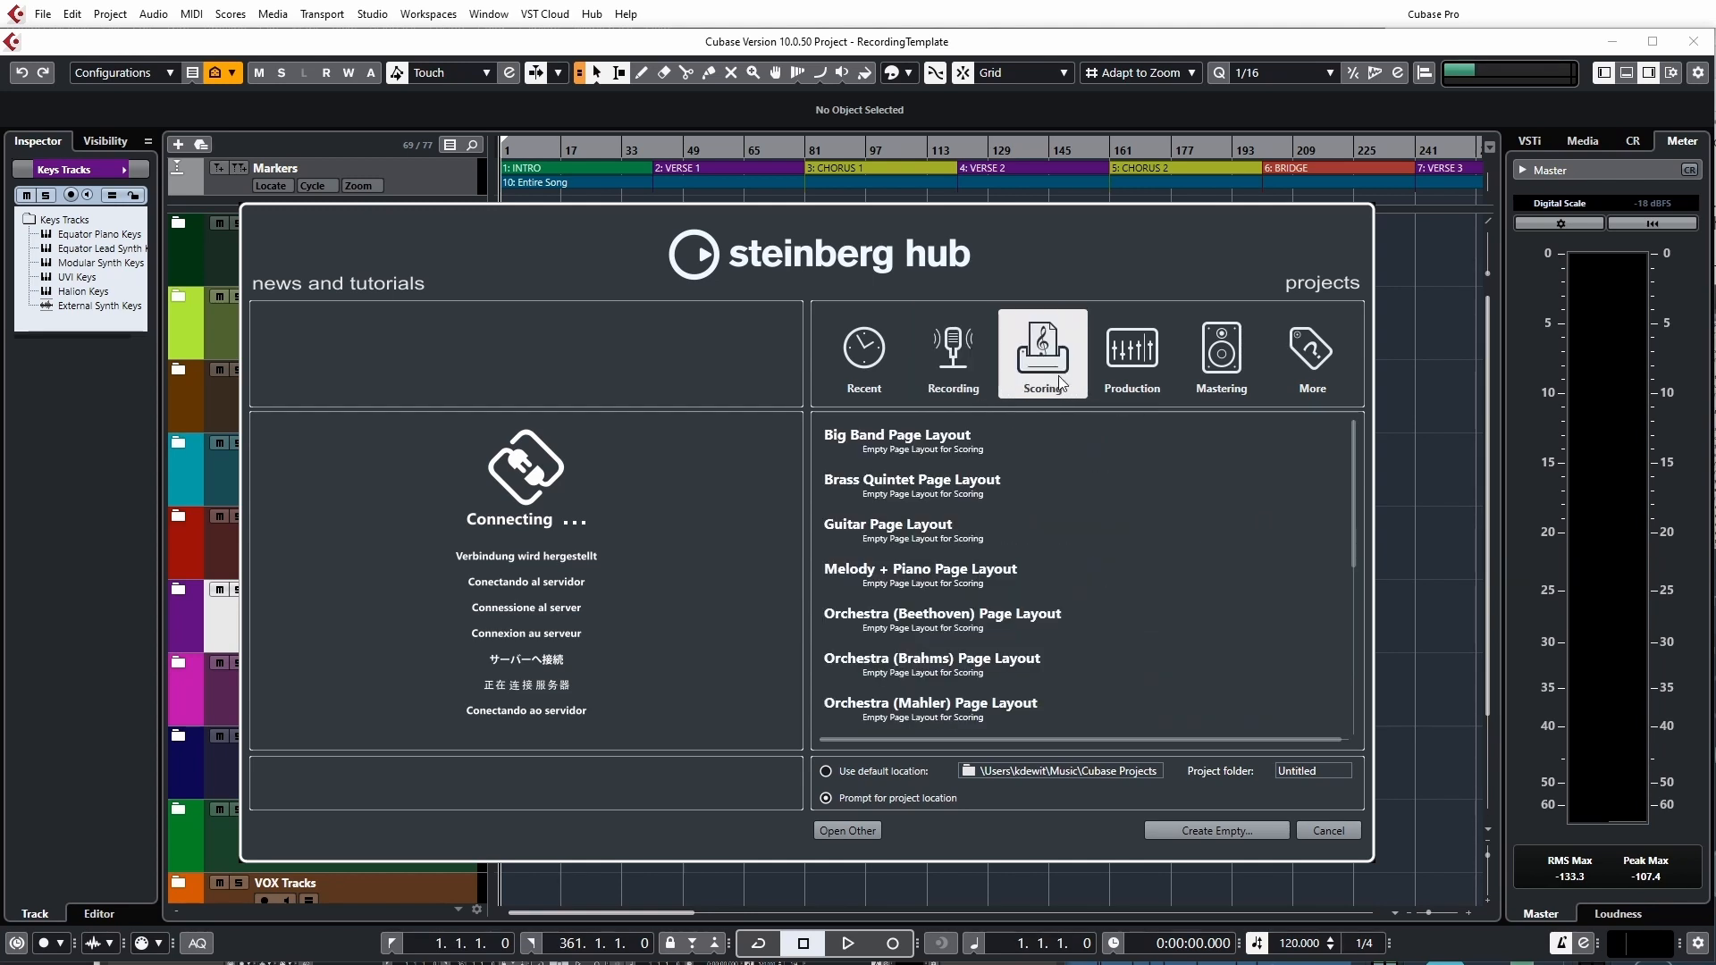
click(1147, 376)
click(1200, 374)
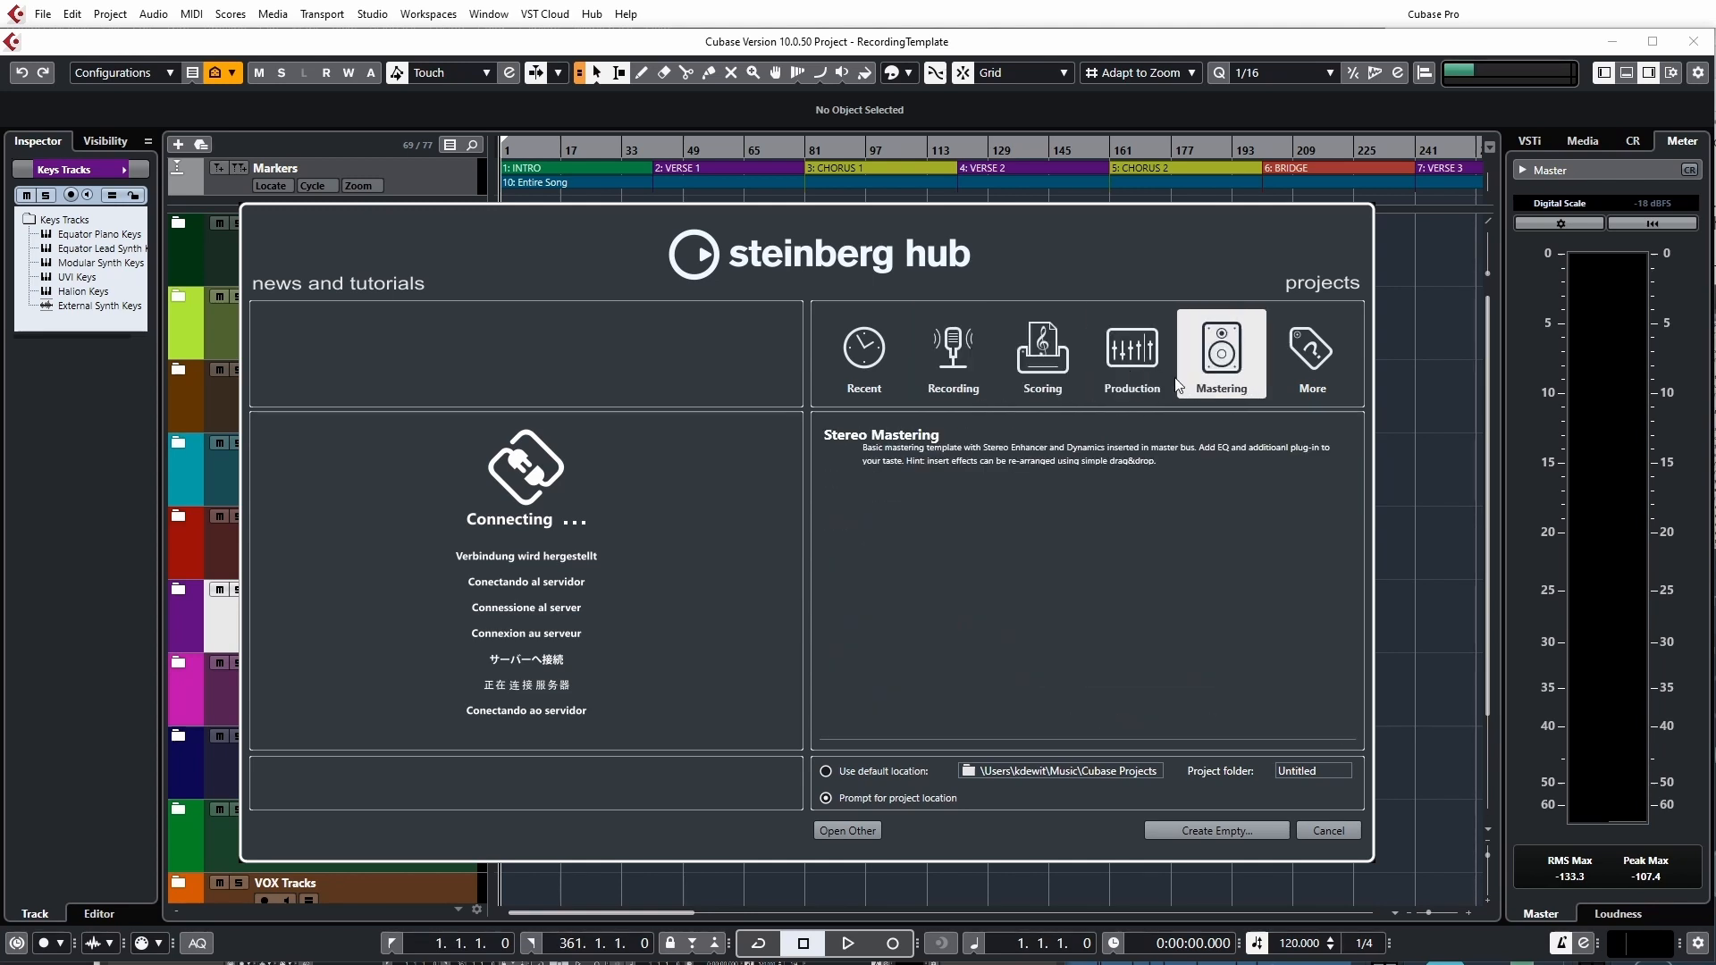
click(1133, 371)
click(1062, 363)
click(973, 361)
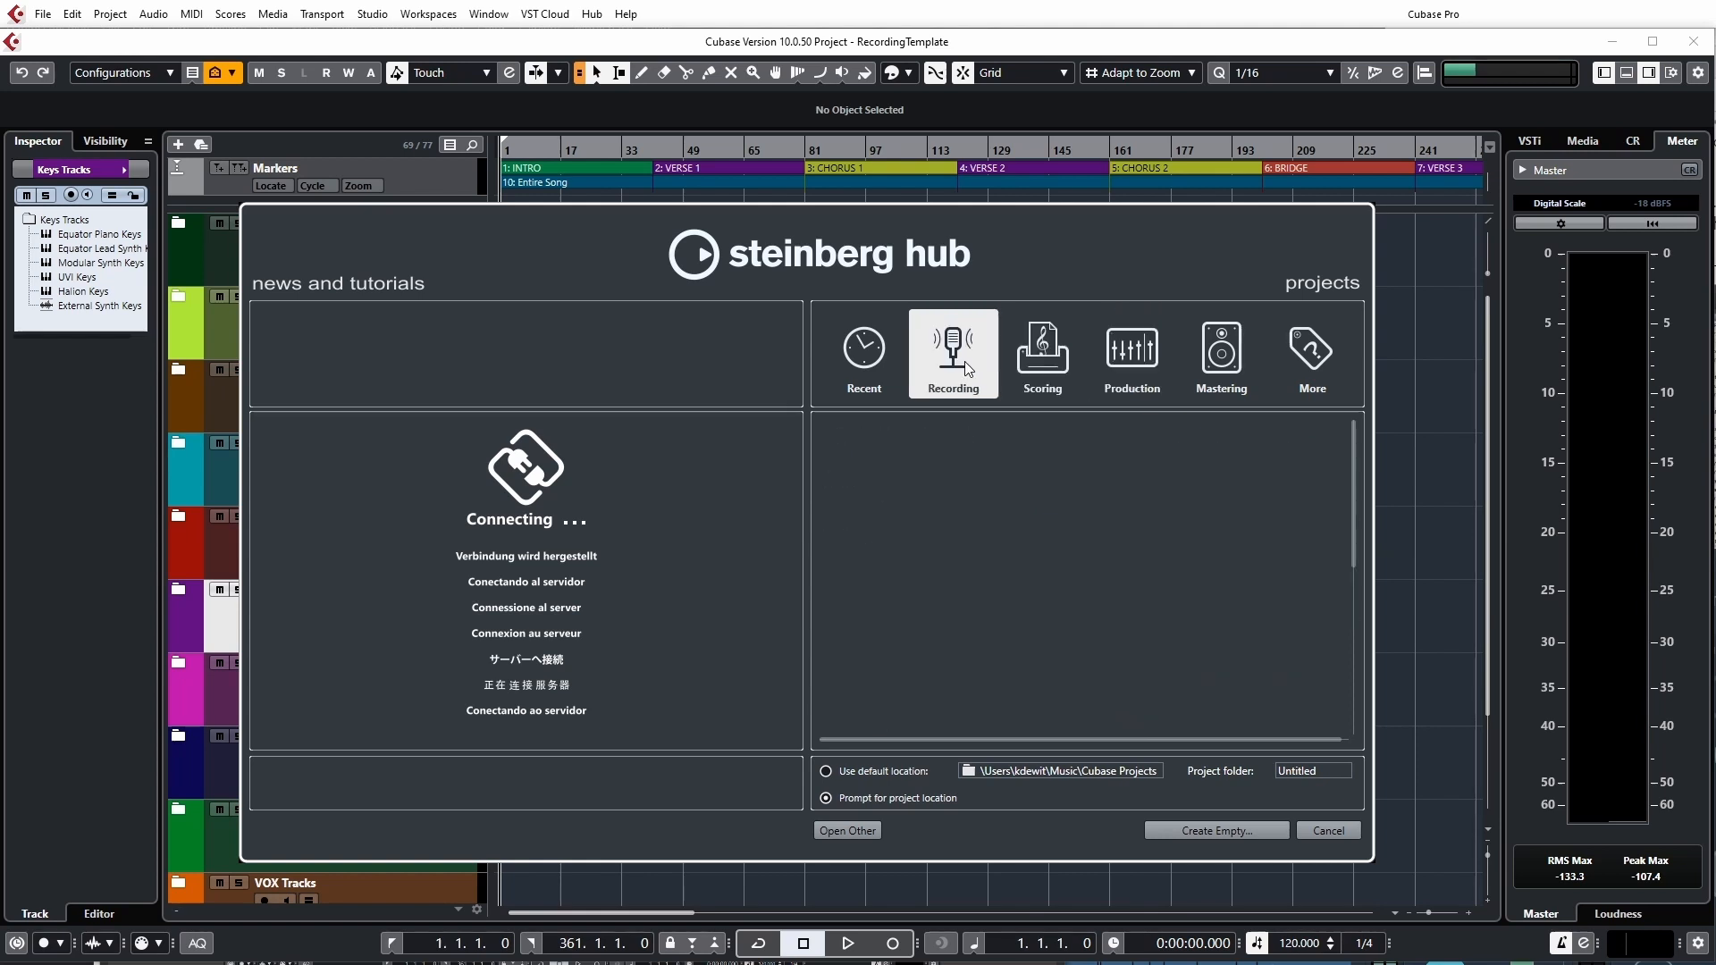
click(856, 383)
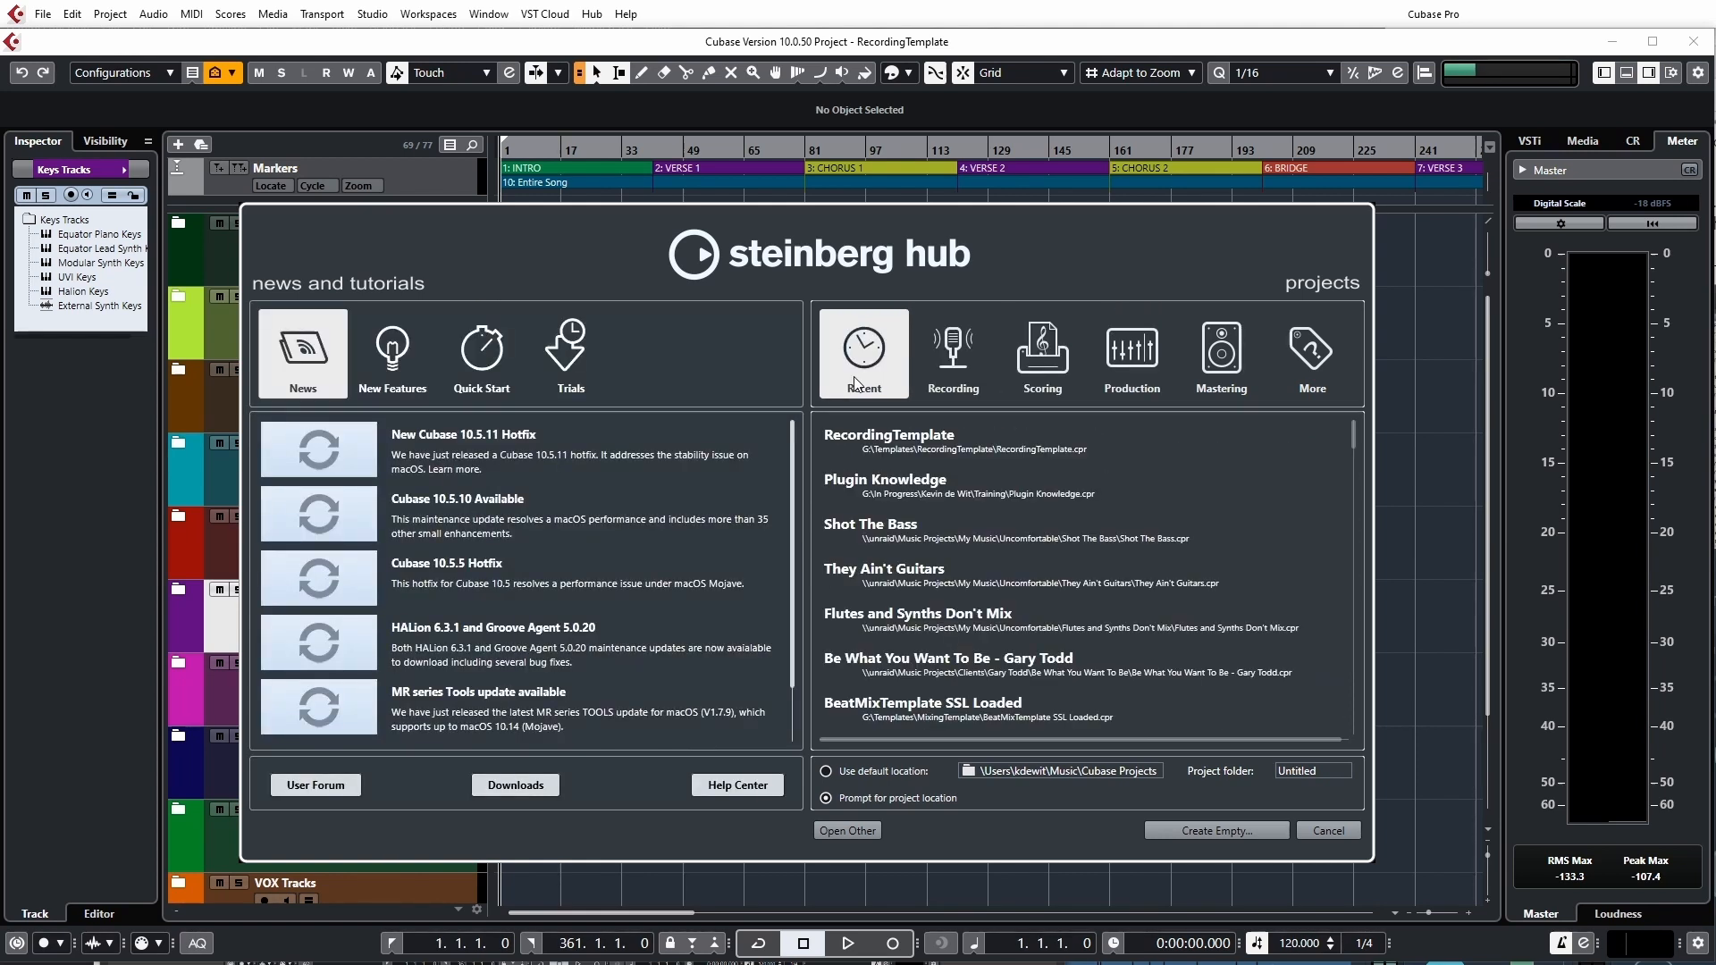
Step: Examine the custom templates under More, compare them with the Recording and Recent categories, and close the hub without creating a project
click(1311, 377)
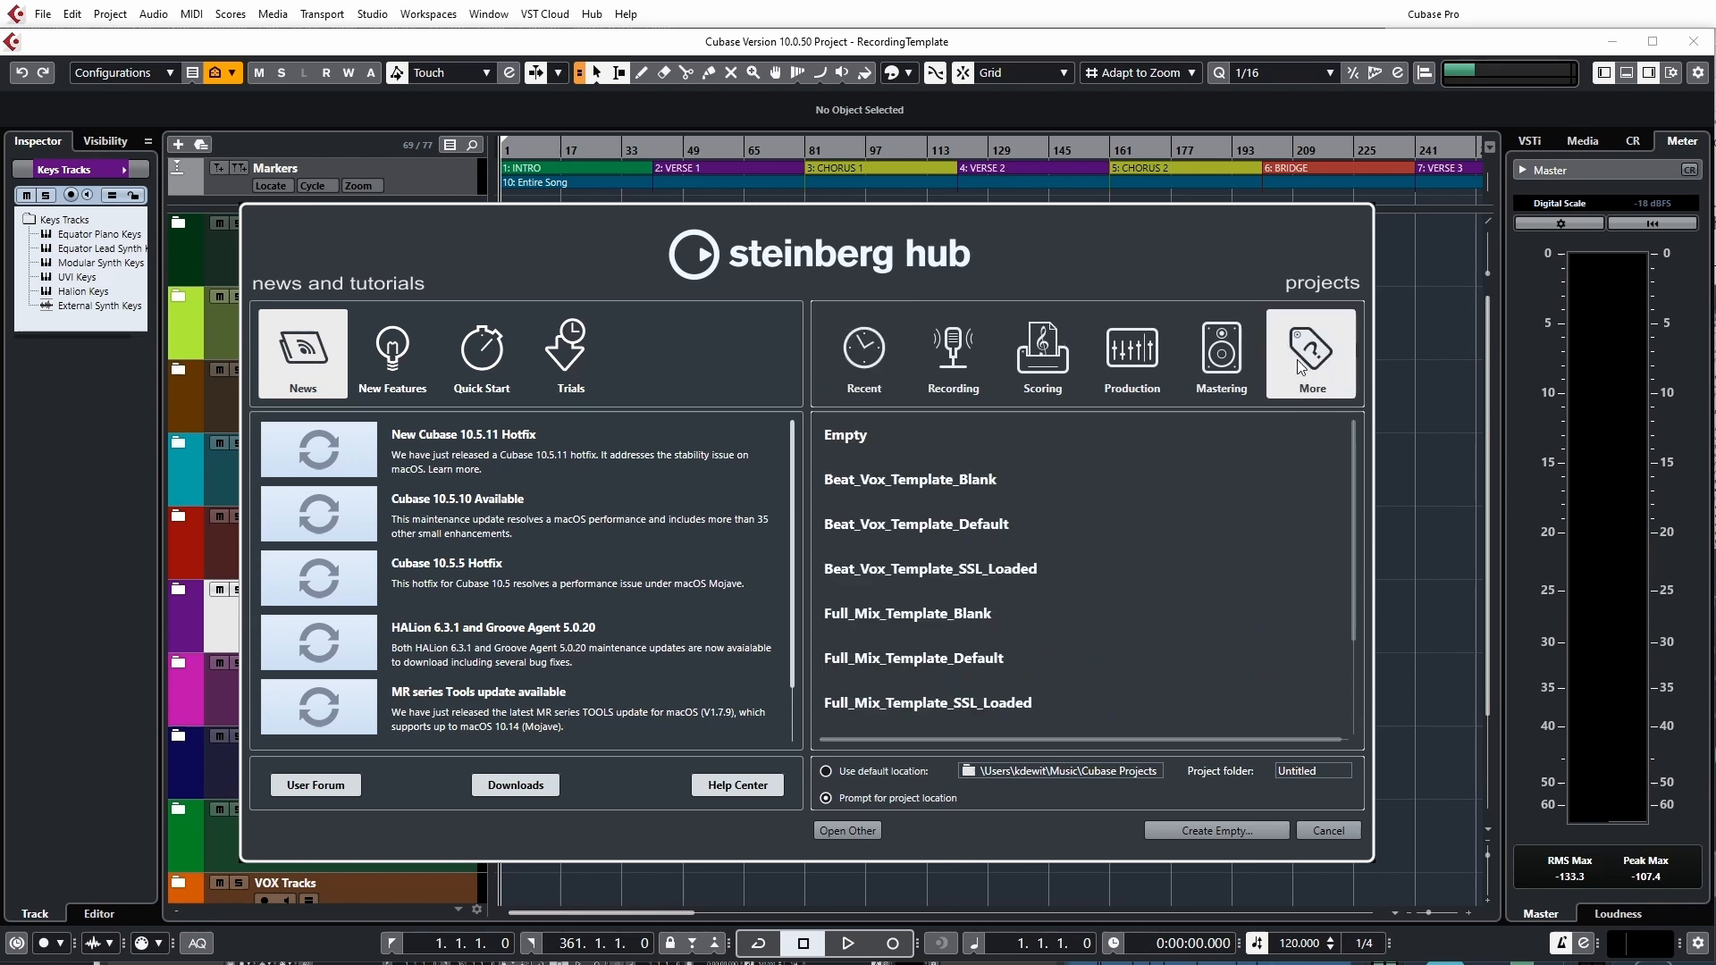
scroll(937, 582, down, 3)
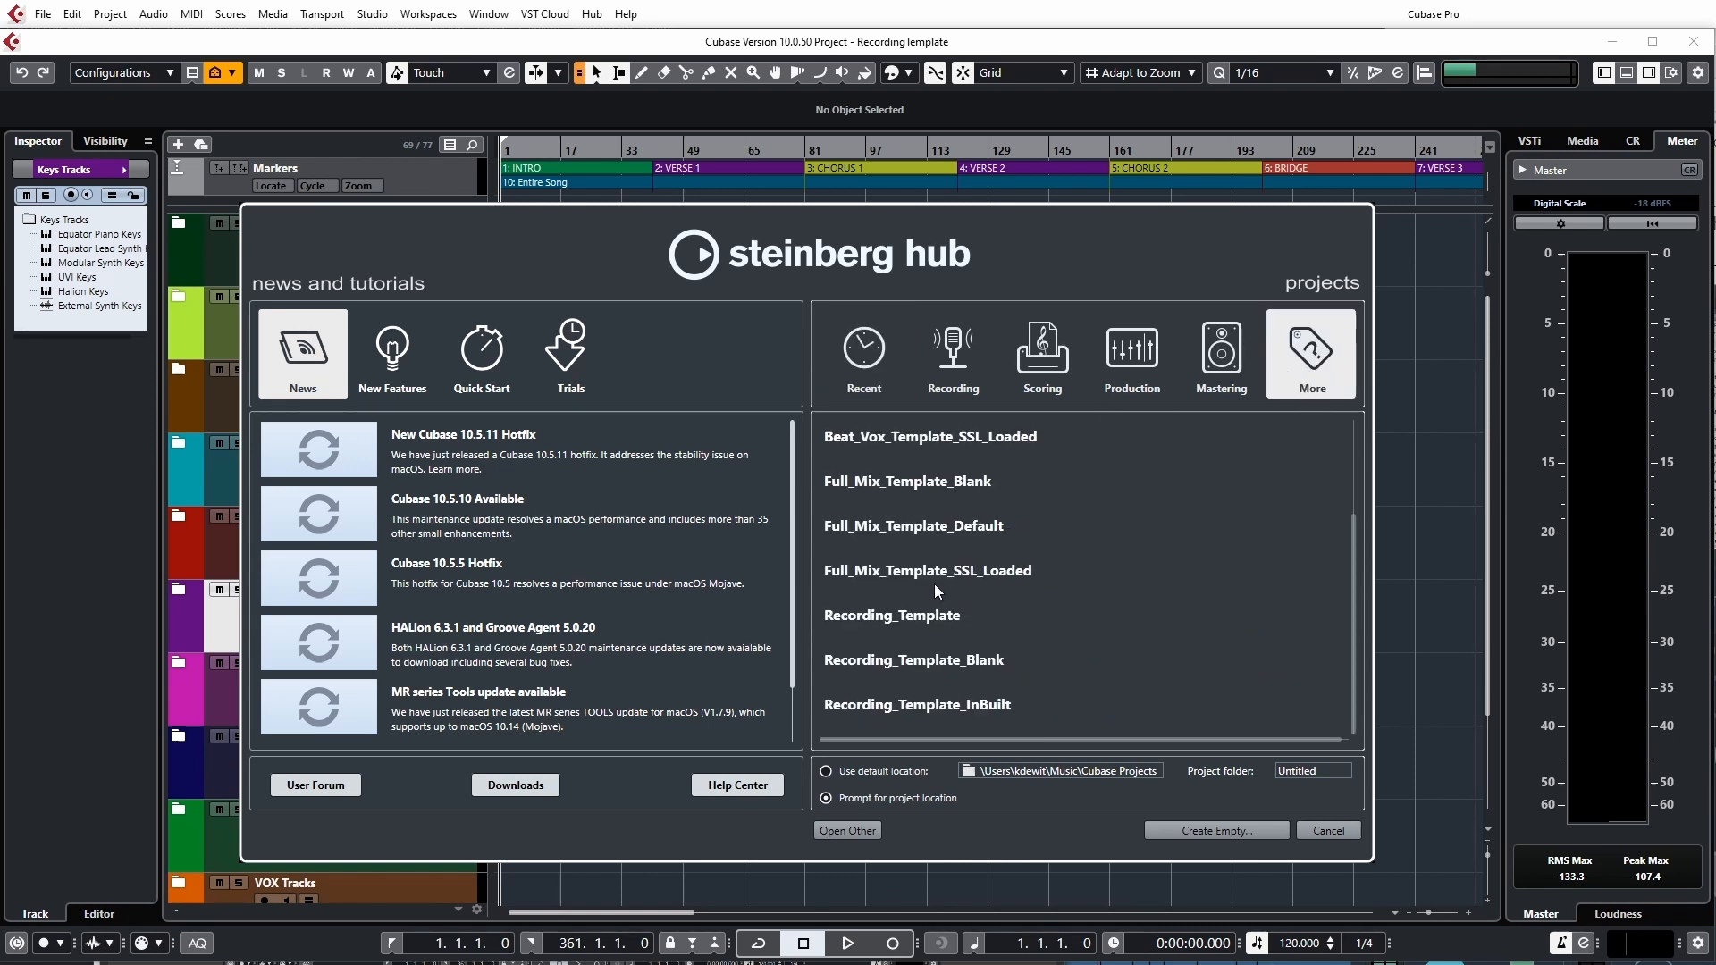
scroll(995, 668, up, 3)
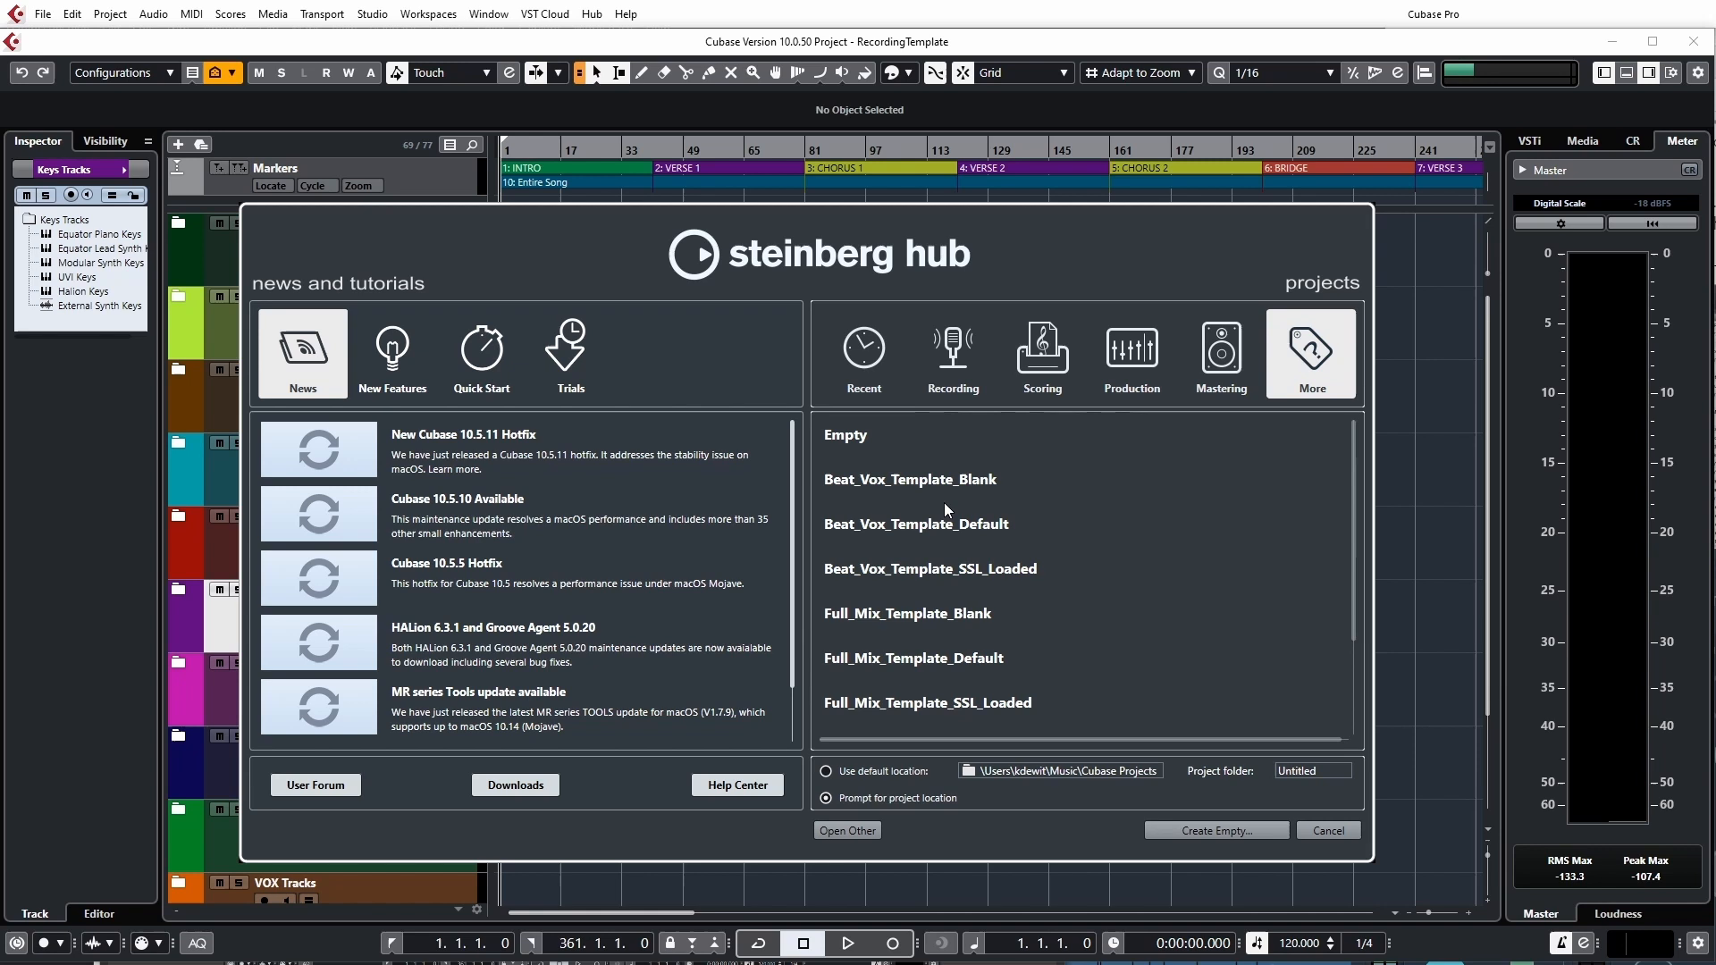
click(983, 367)
click(1292, 362)
click(874, 369)
click(1308, 381)
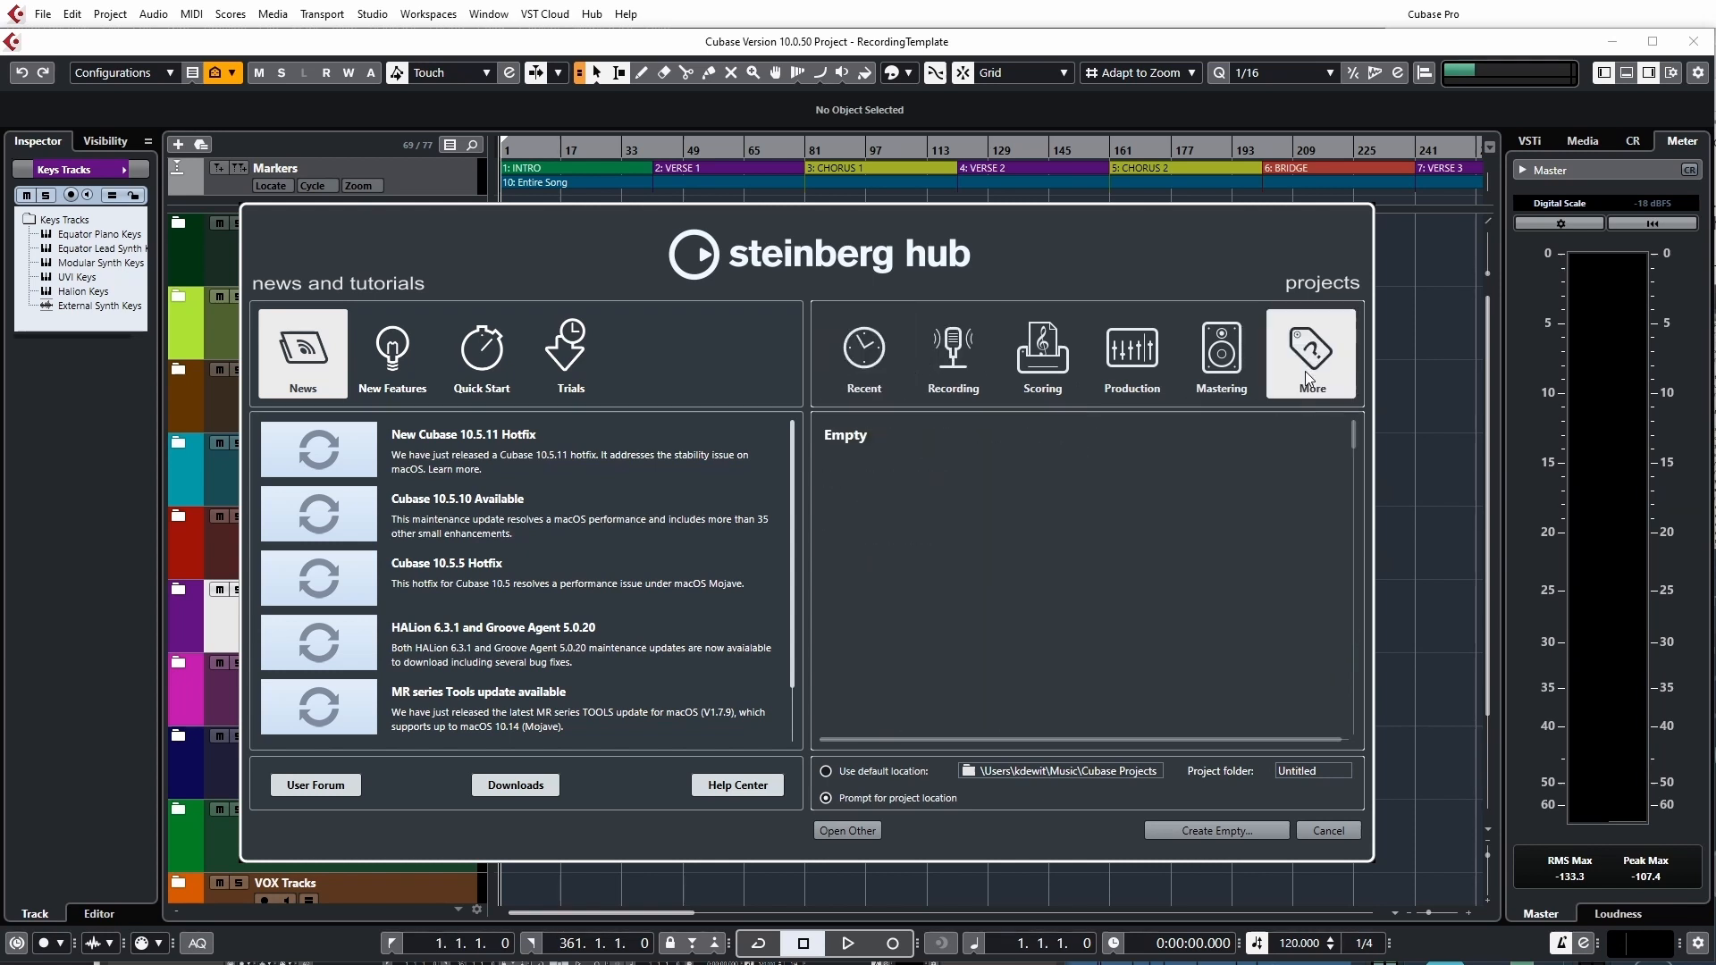
click(898, 485)
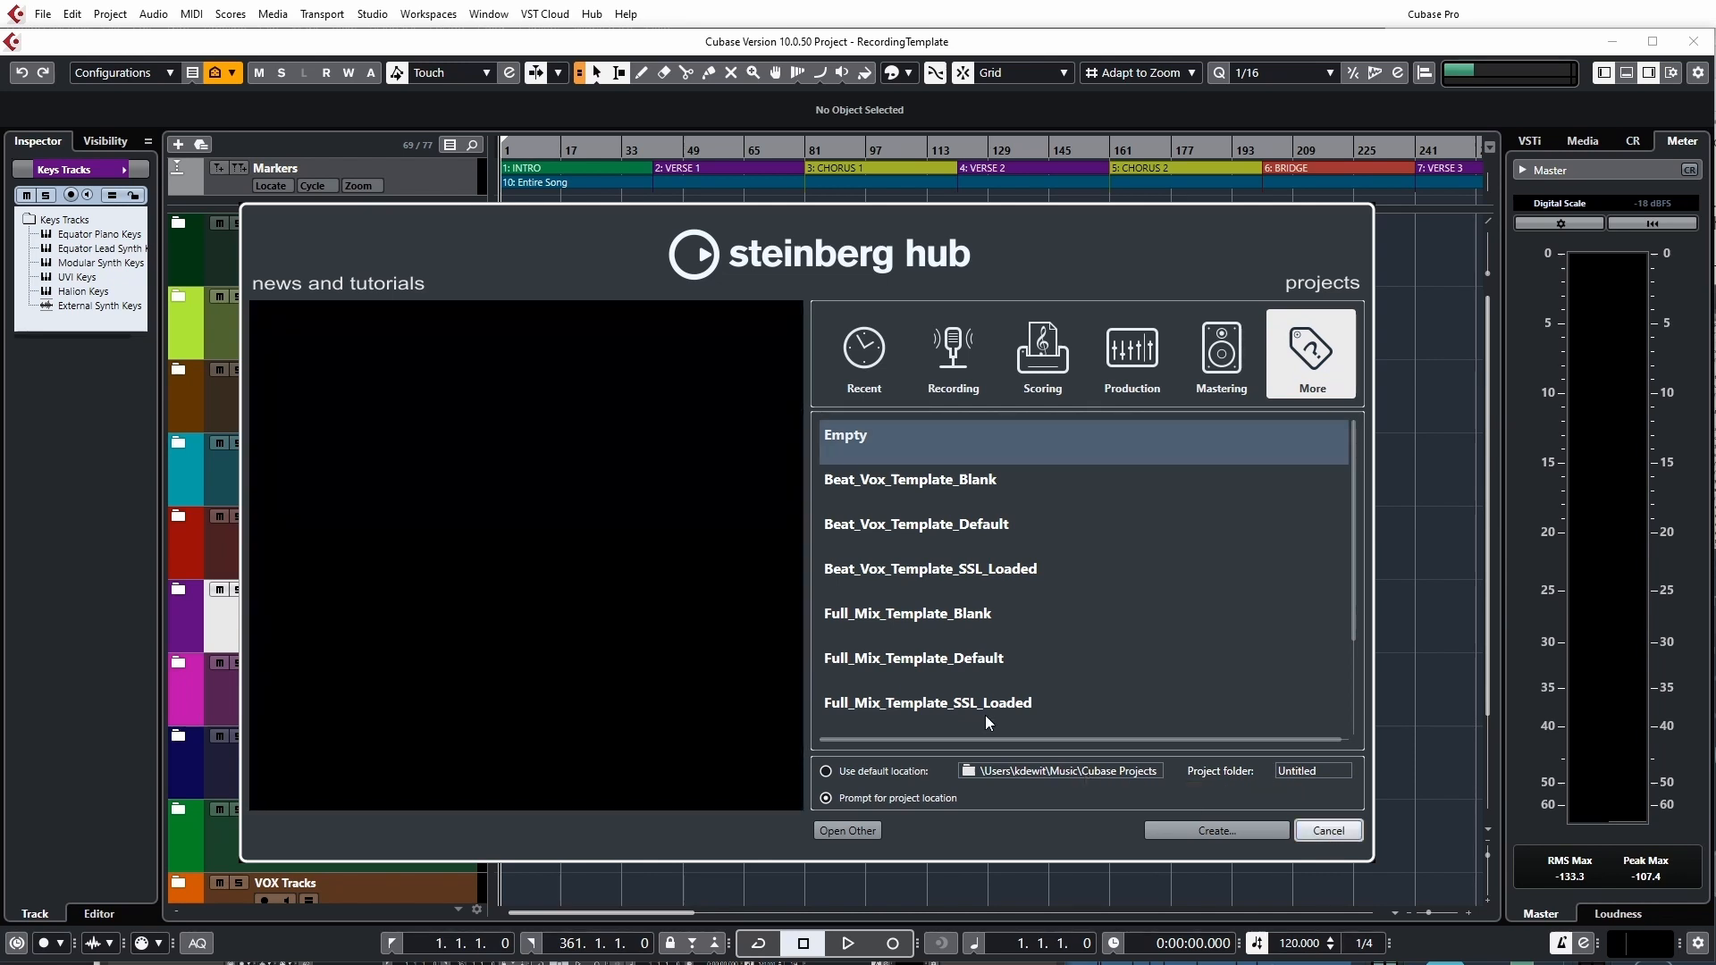
key(Escape)
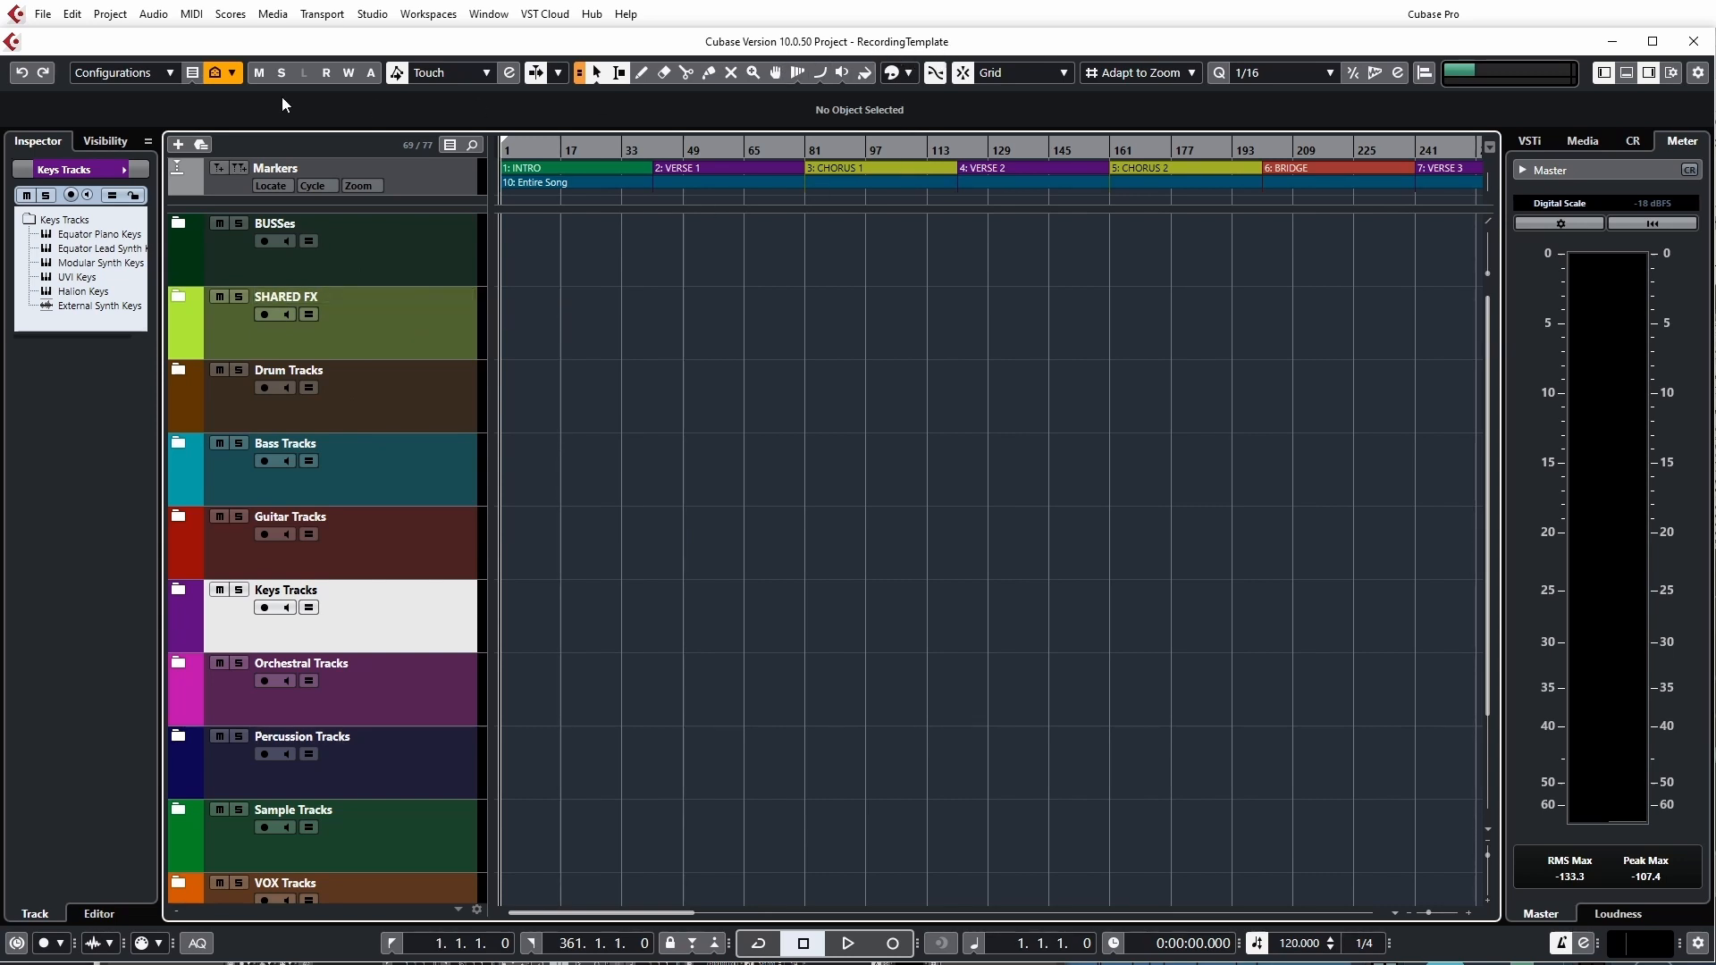
click(44, 14)
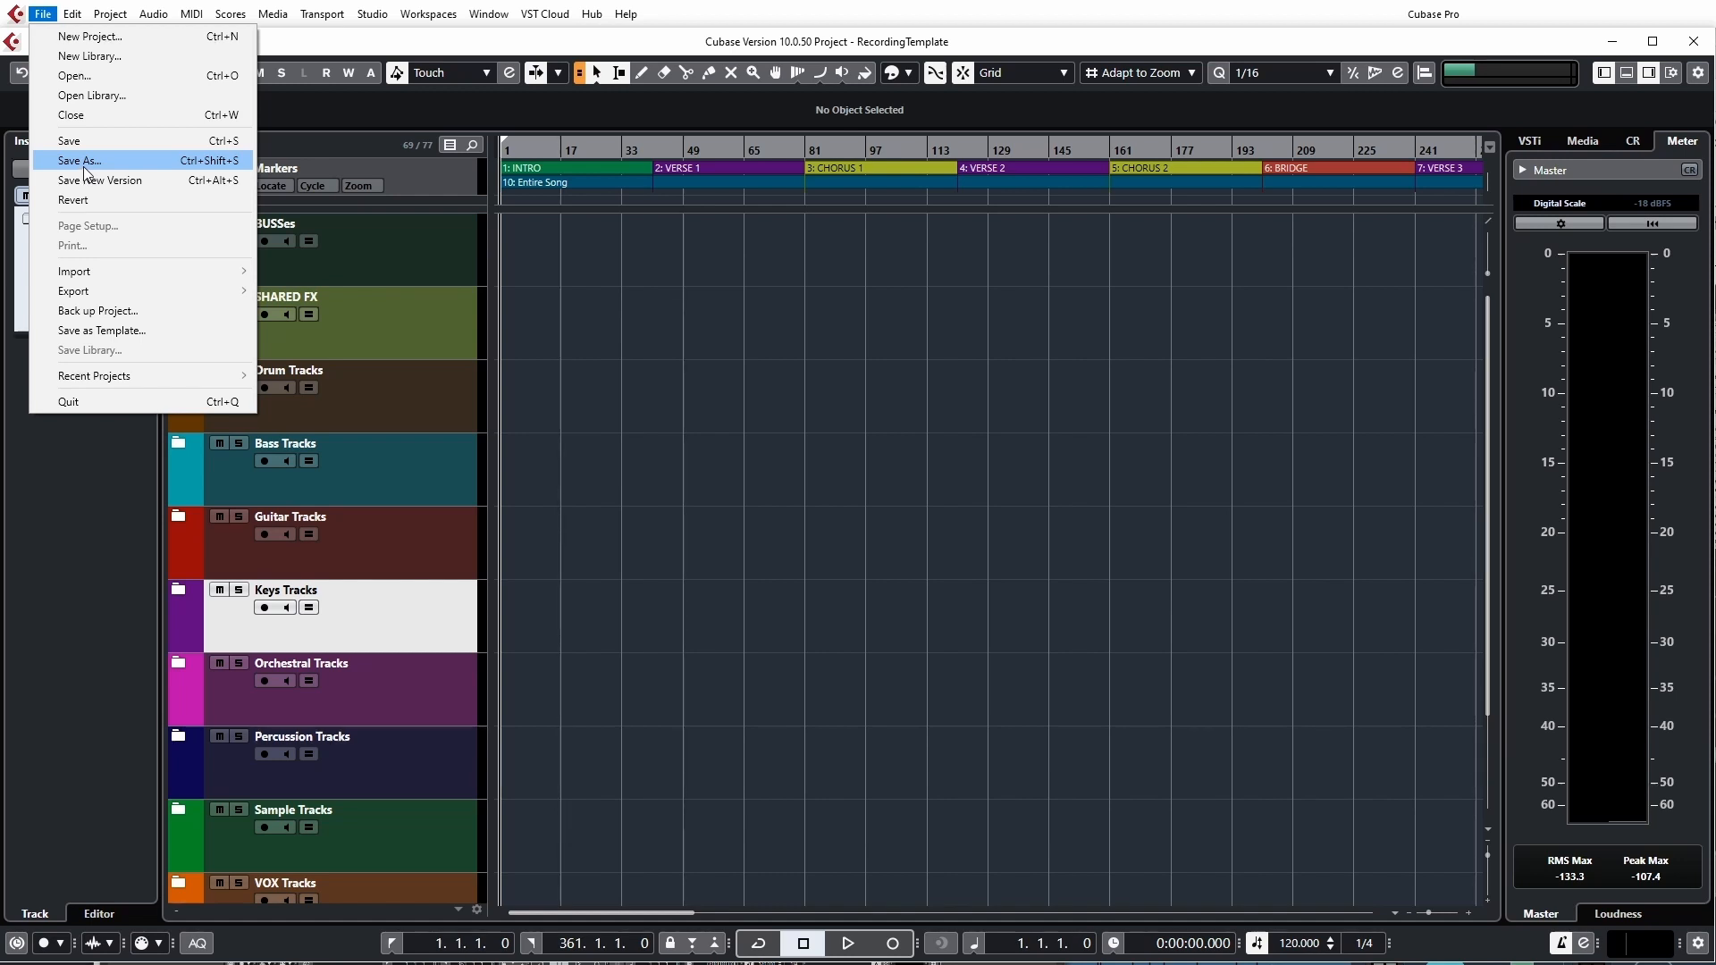
mouse_move(626, 14)
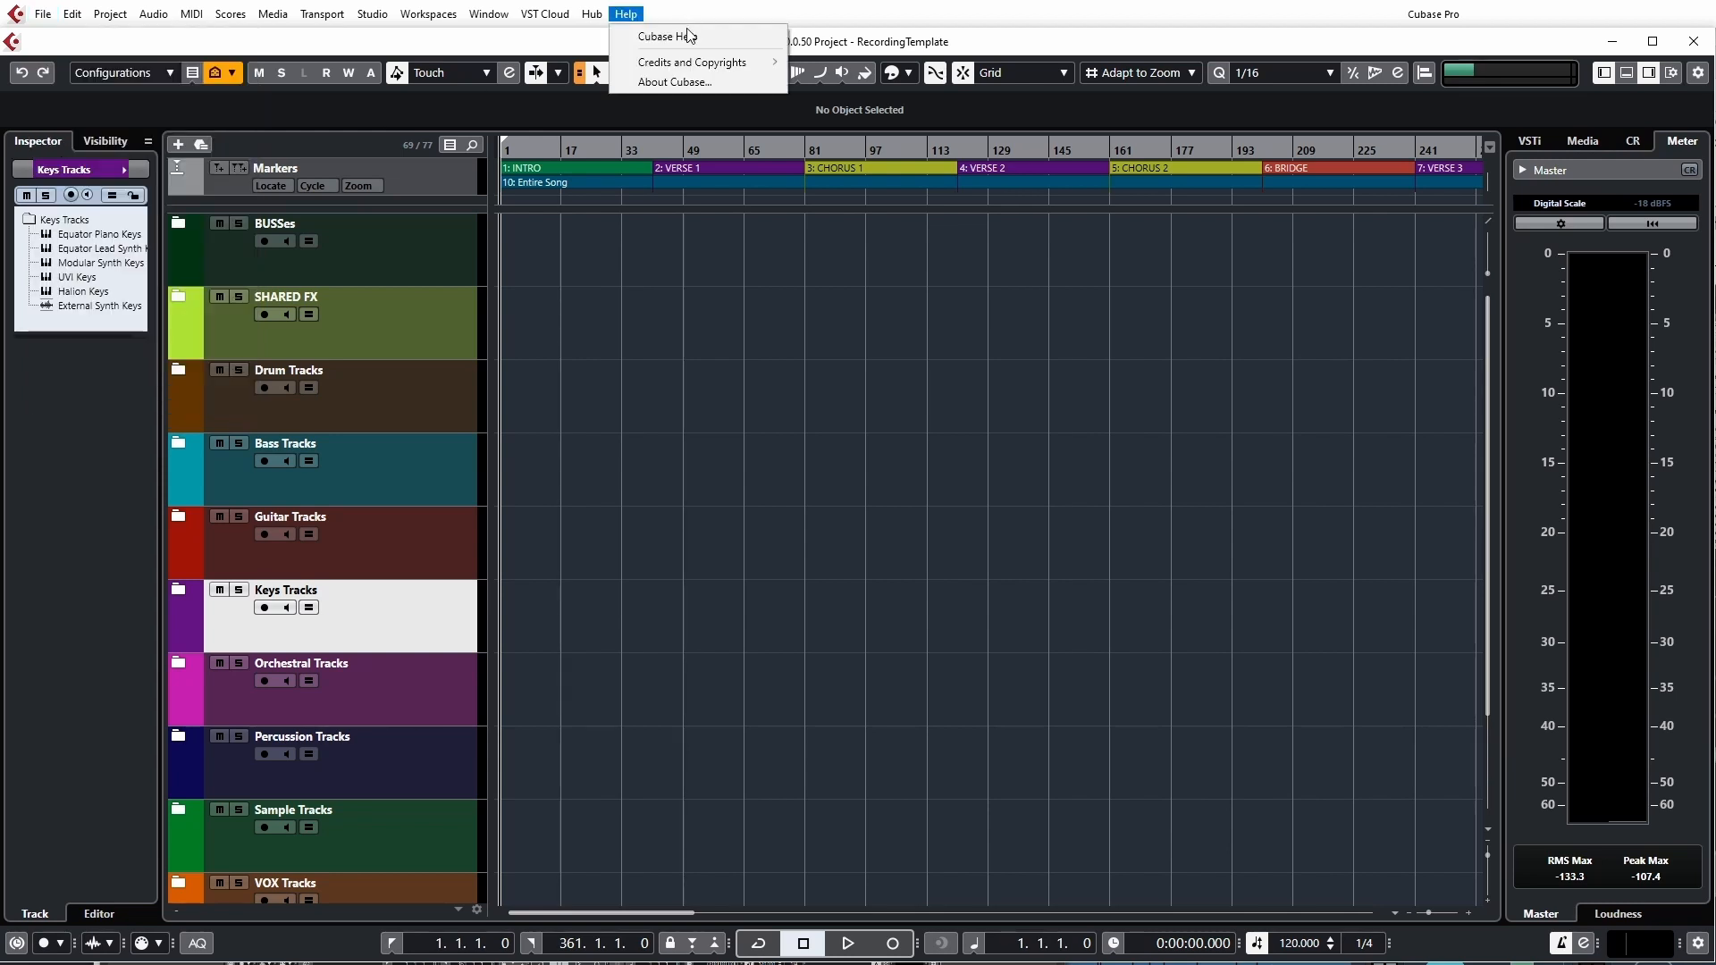
click(805, 49)
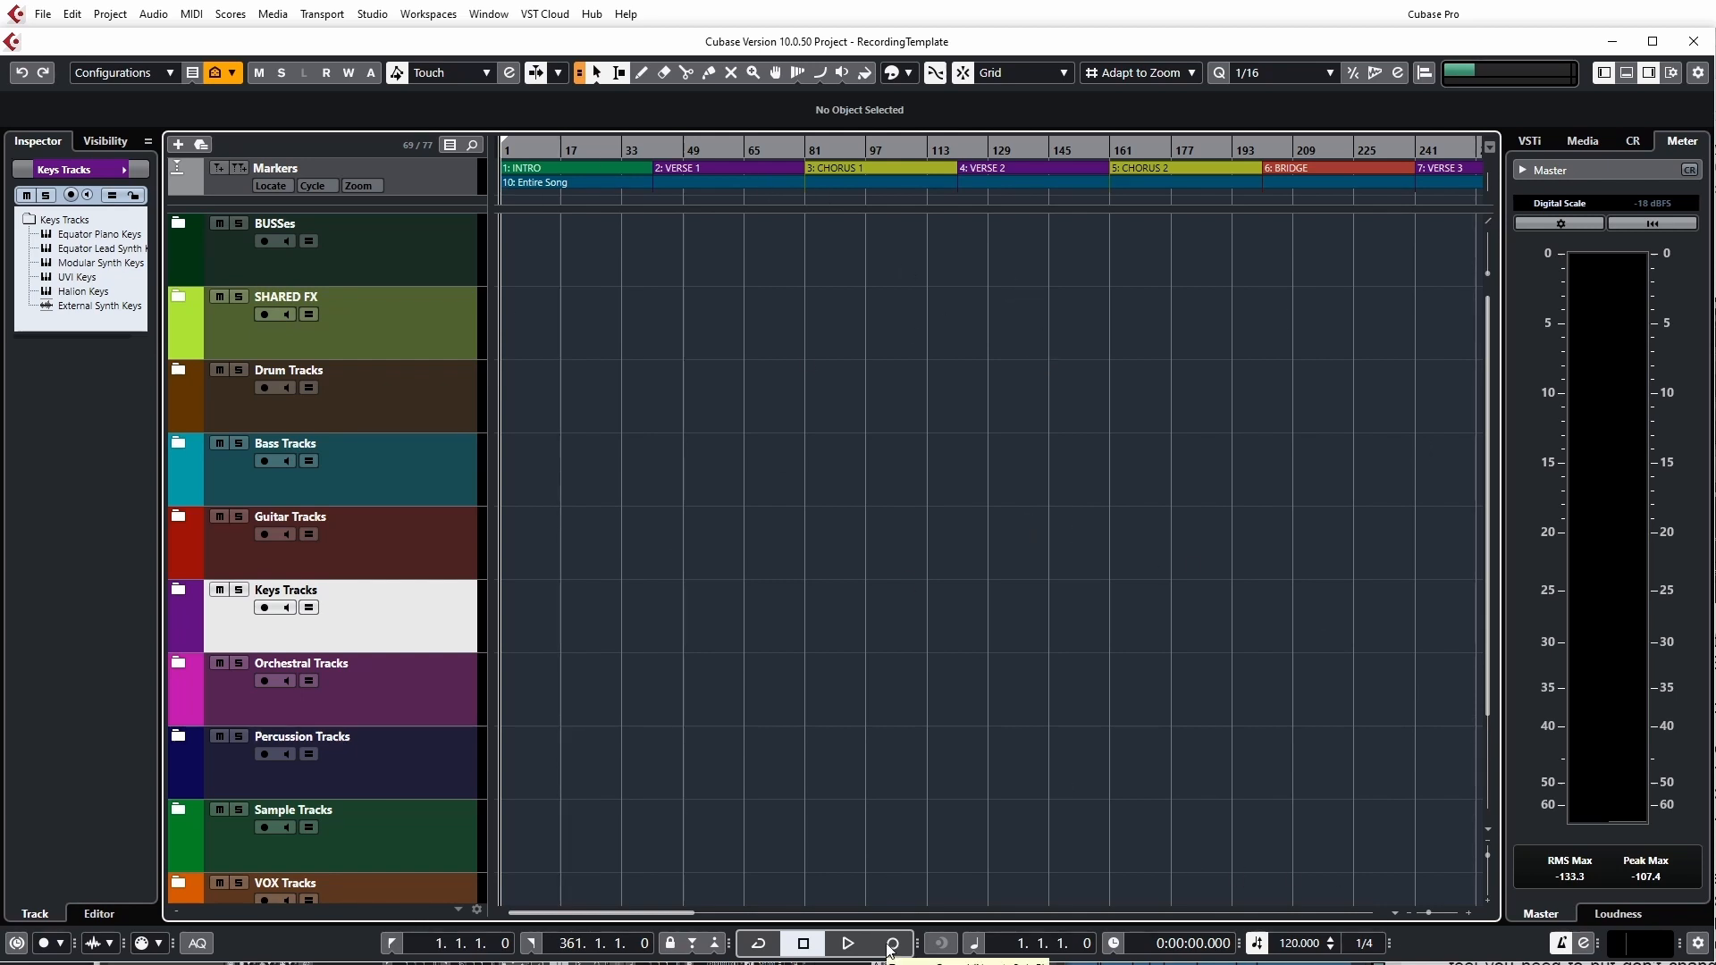
Step: Inspect the contents of the BUSSes and SHARED FX folders and view the Add Track options without adding a track
click(173, 227)
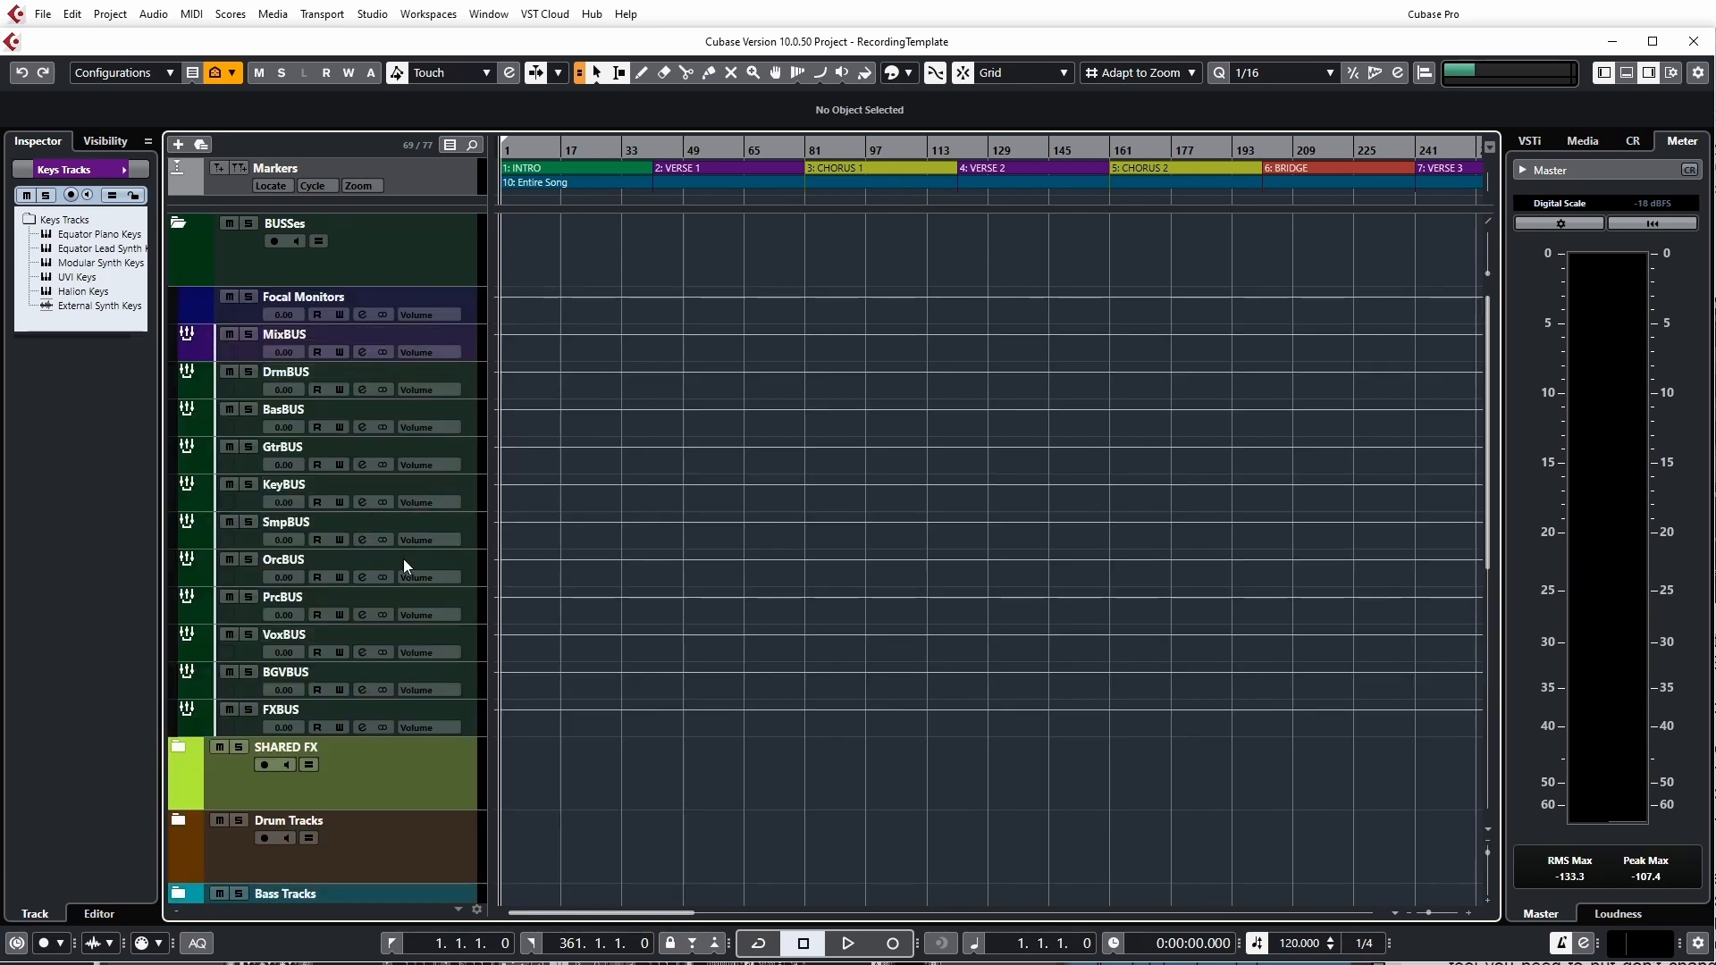
click(179, 225)
click(179, 297)
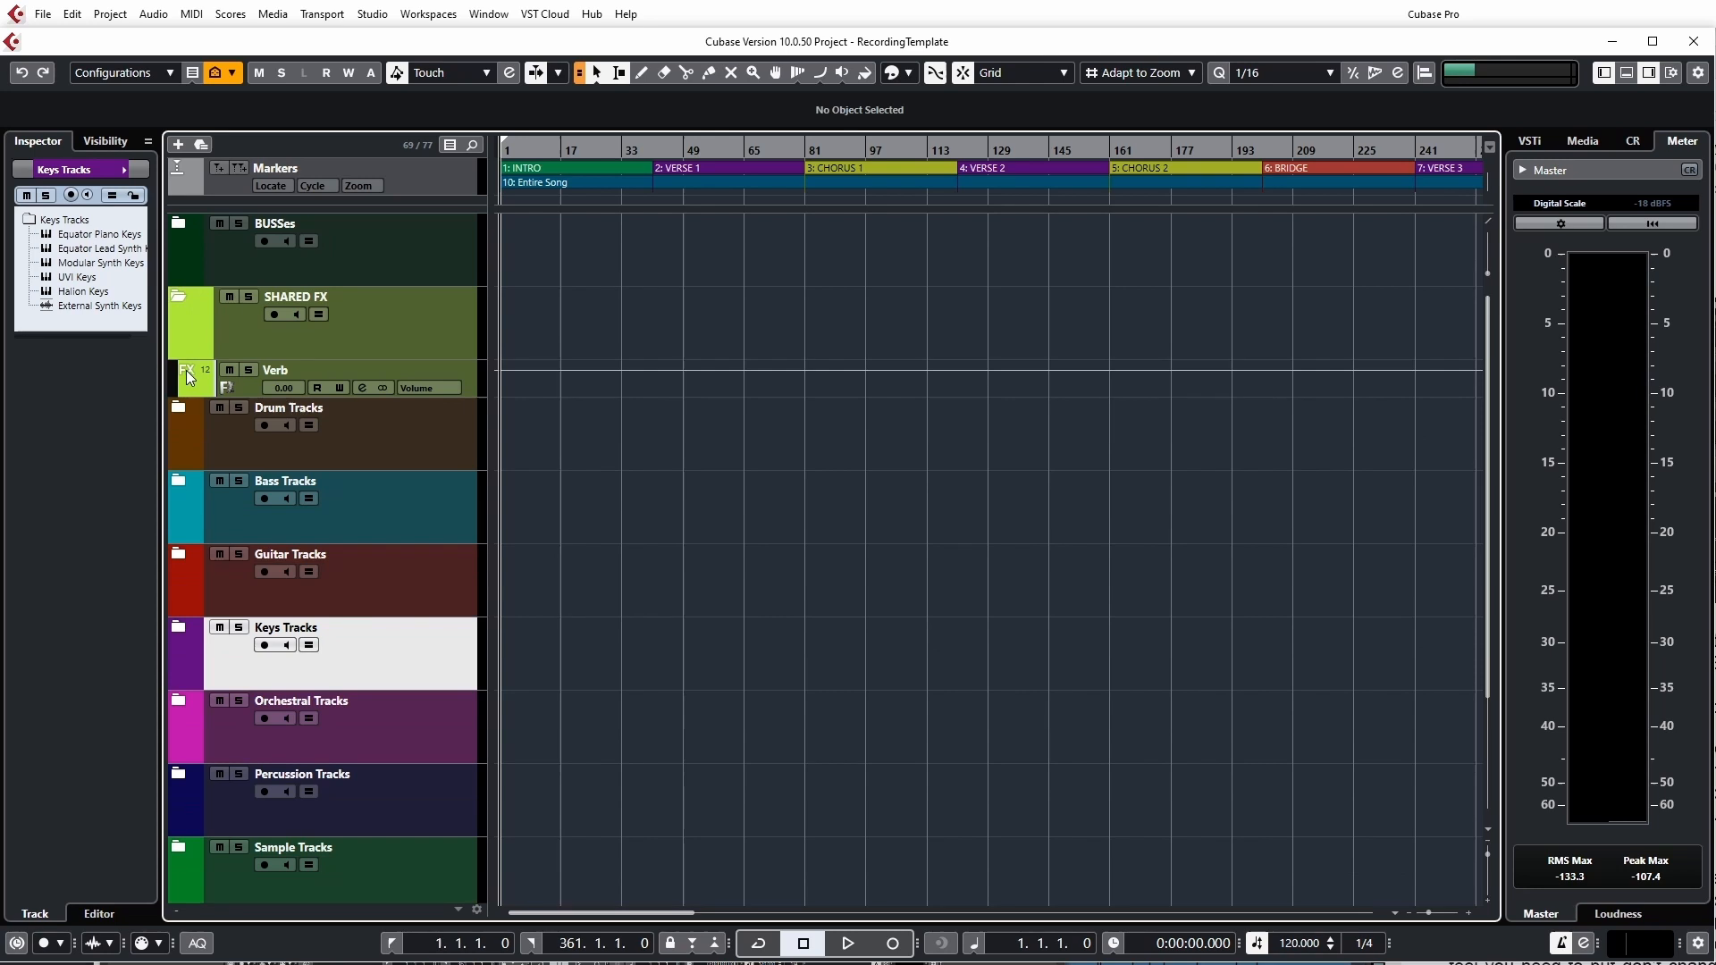
click(183, 289)
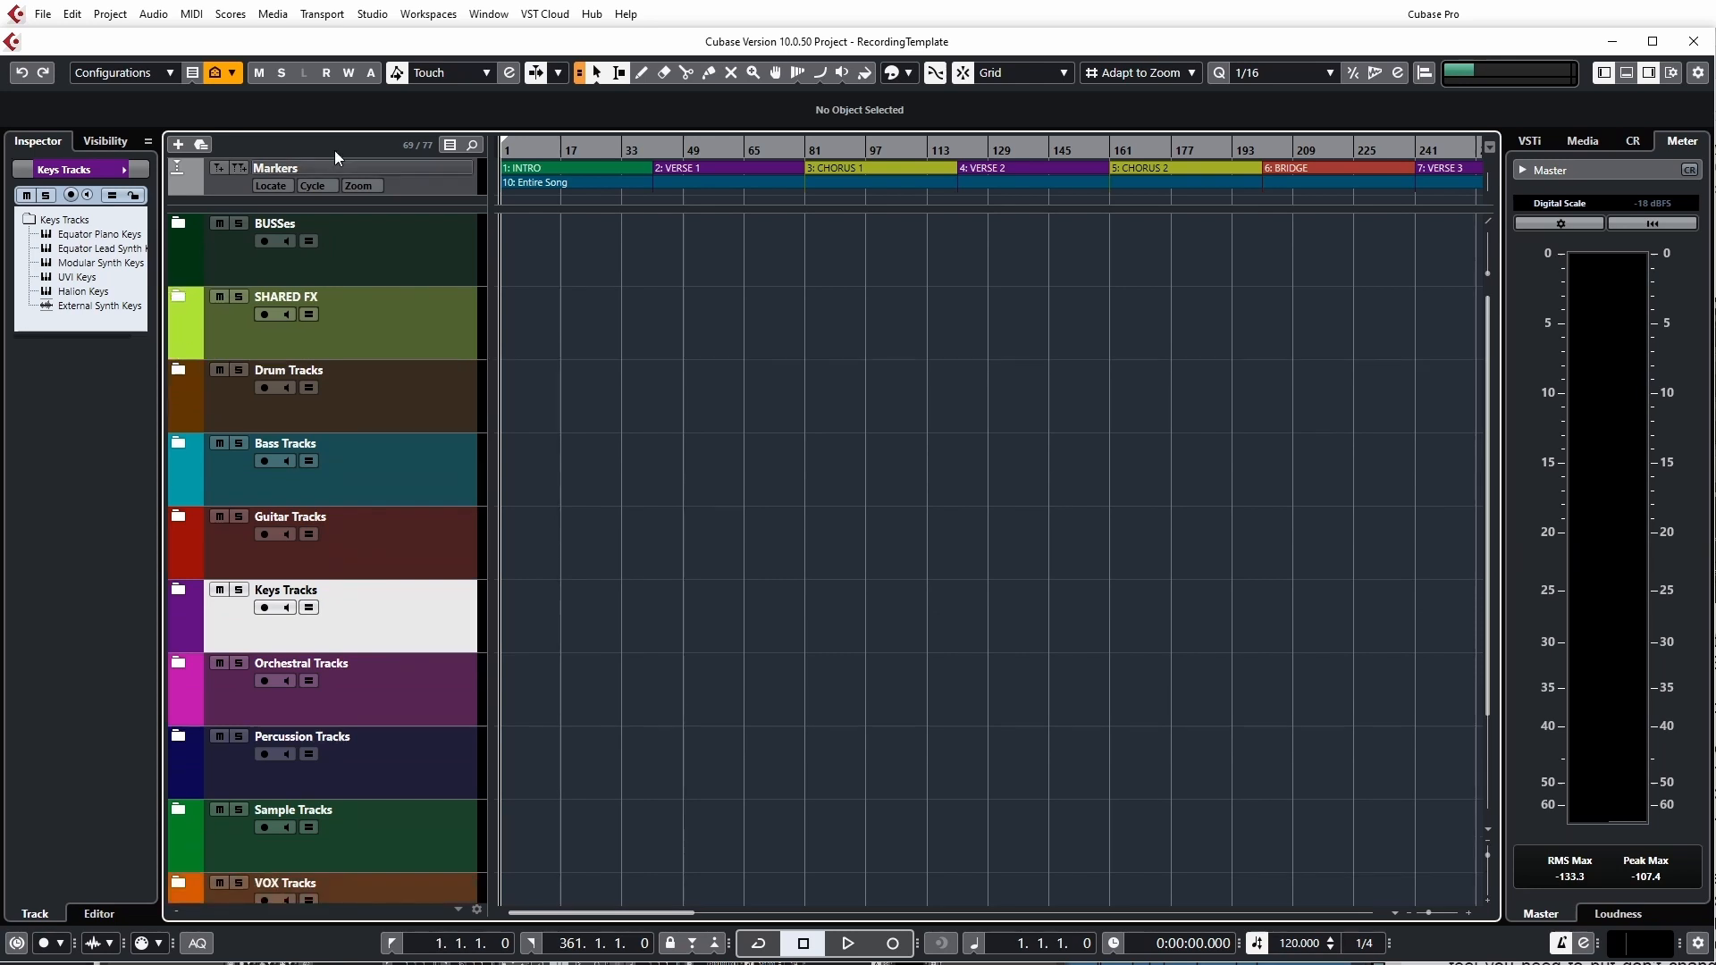
click(177, 144)
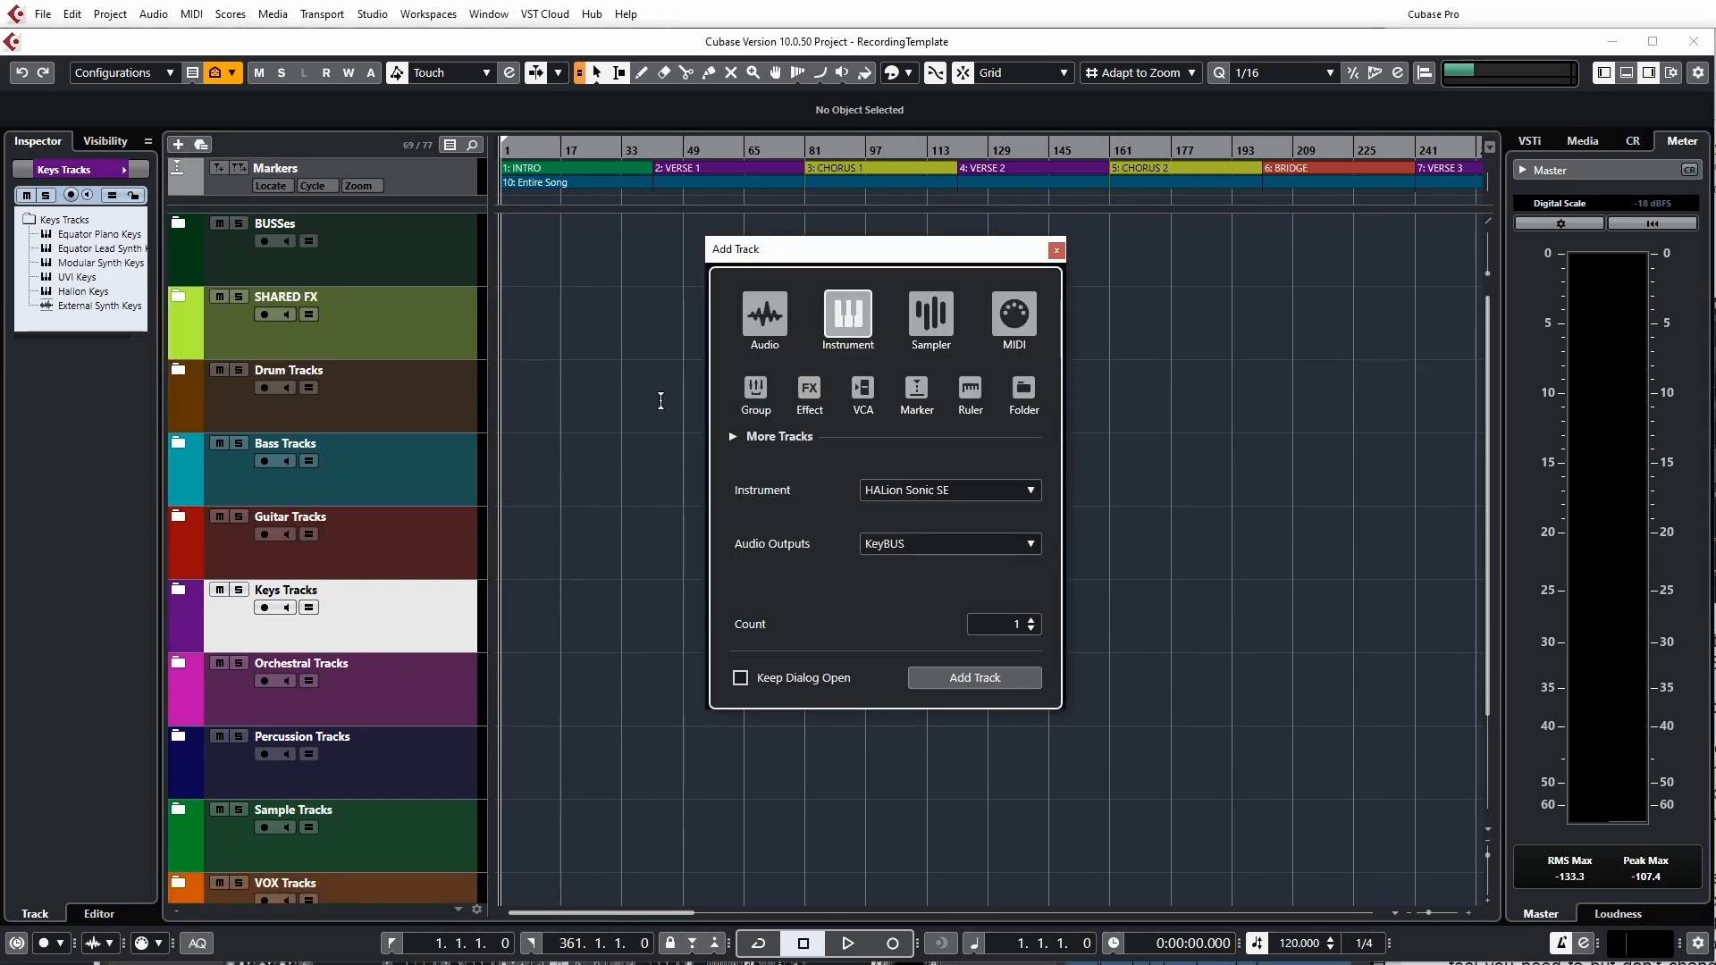
click(1056, 251)
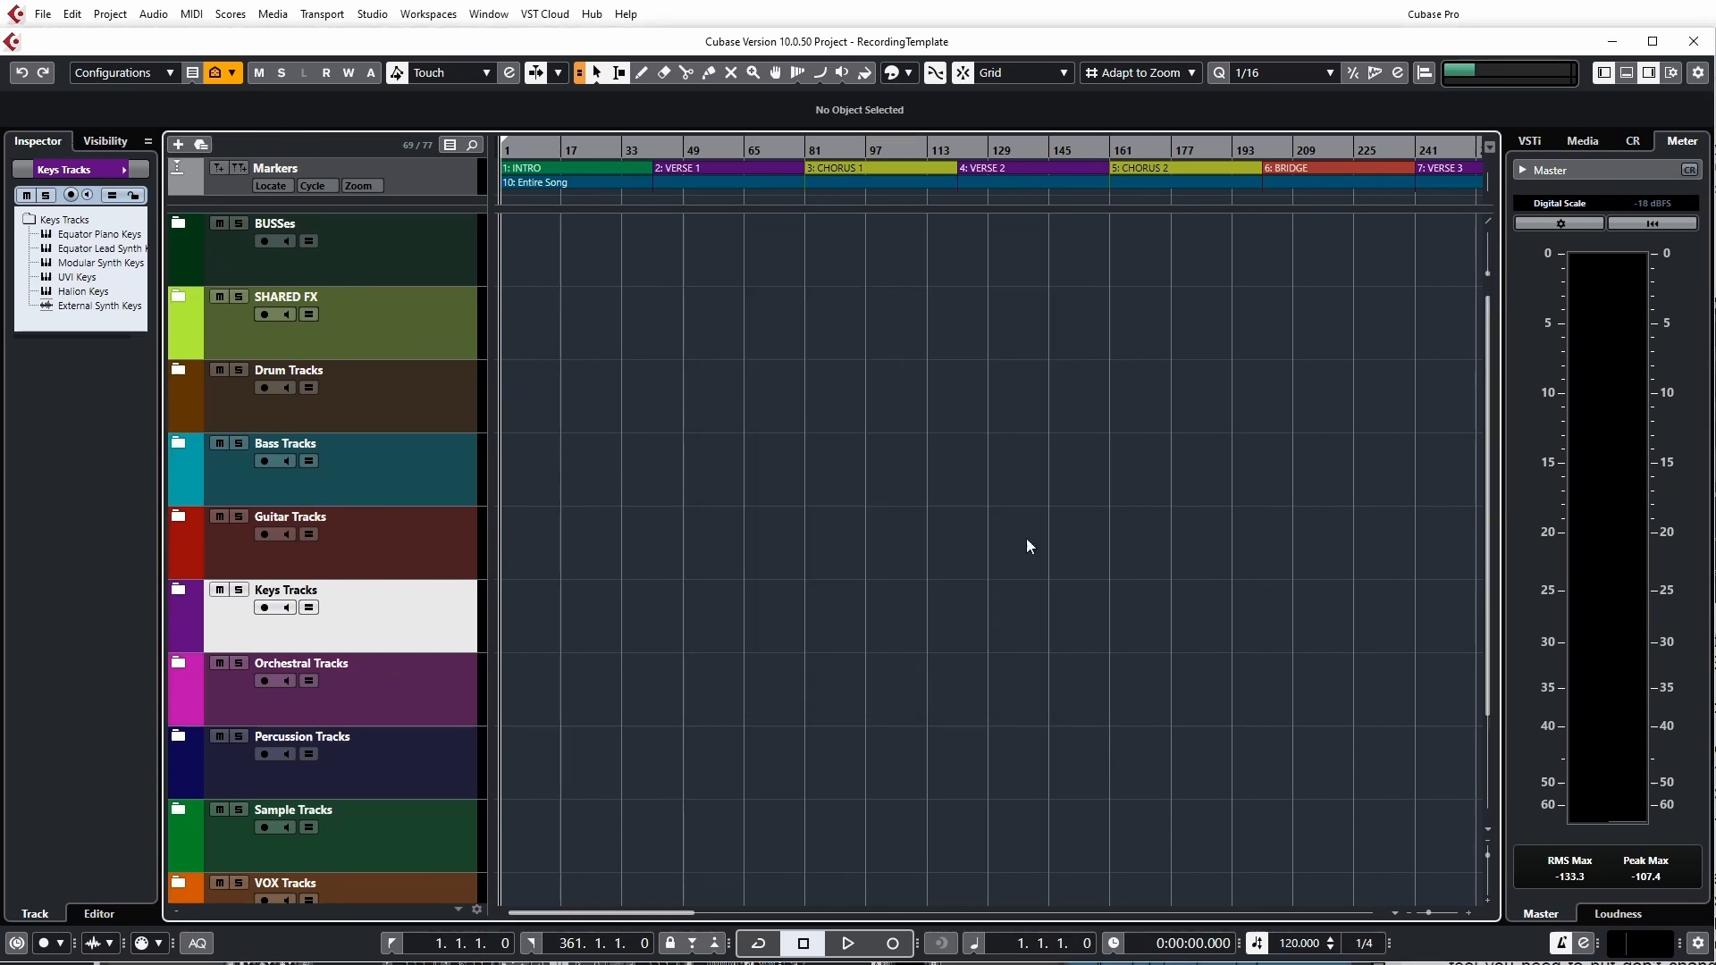
scroll(843, 632, down, 3)
scroll(721, 740, up, 3)
scroll(735, 712, down, 3)
scroll(742, 724, up, 3)
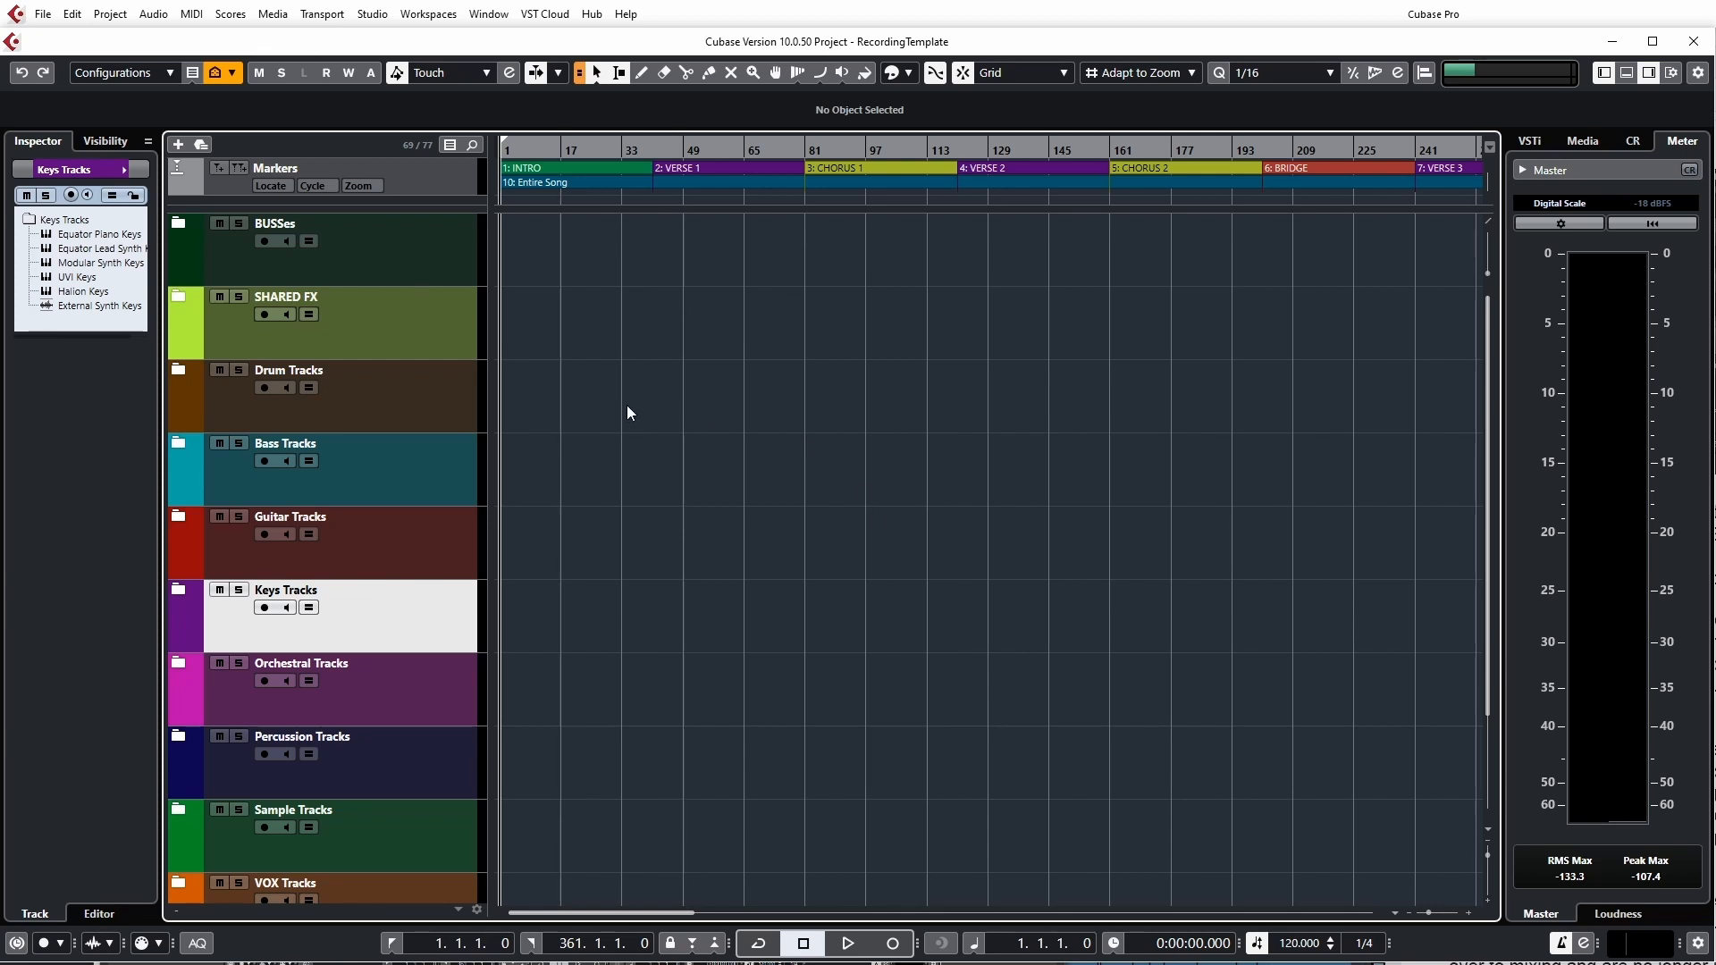
Step: Review the available sample rates, bit depths and record file types in Project Setup, and close it without changes
click(110, 14)
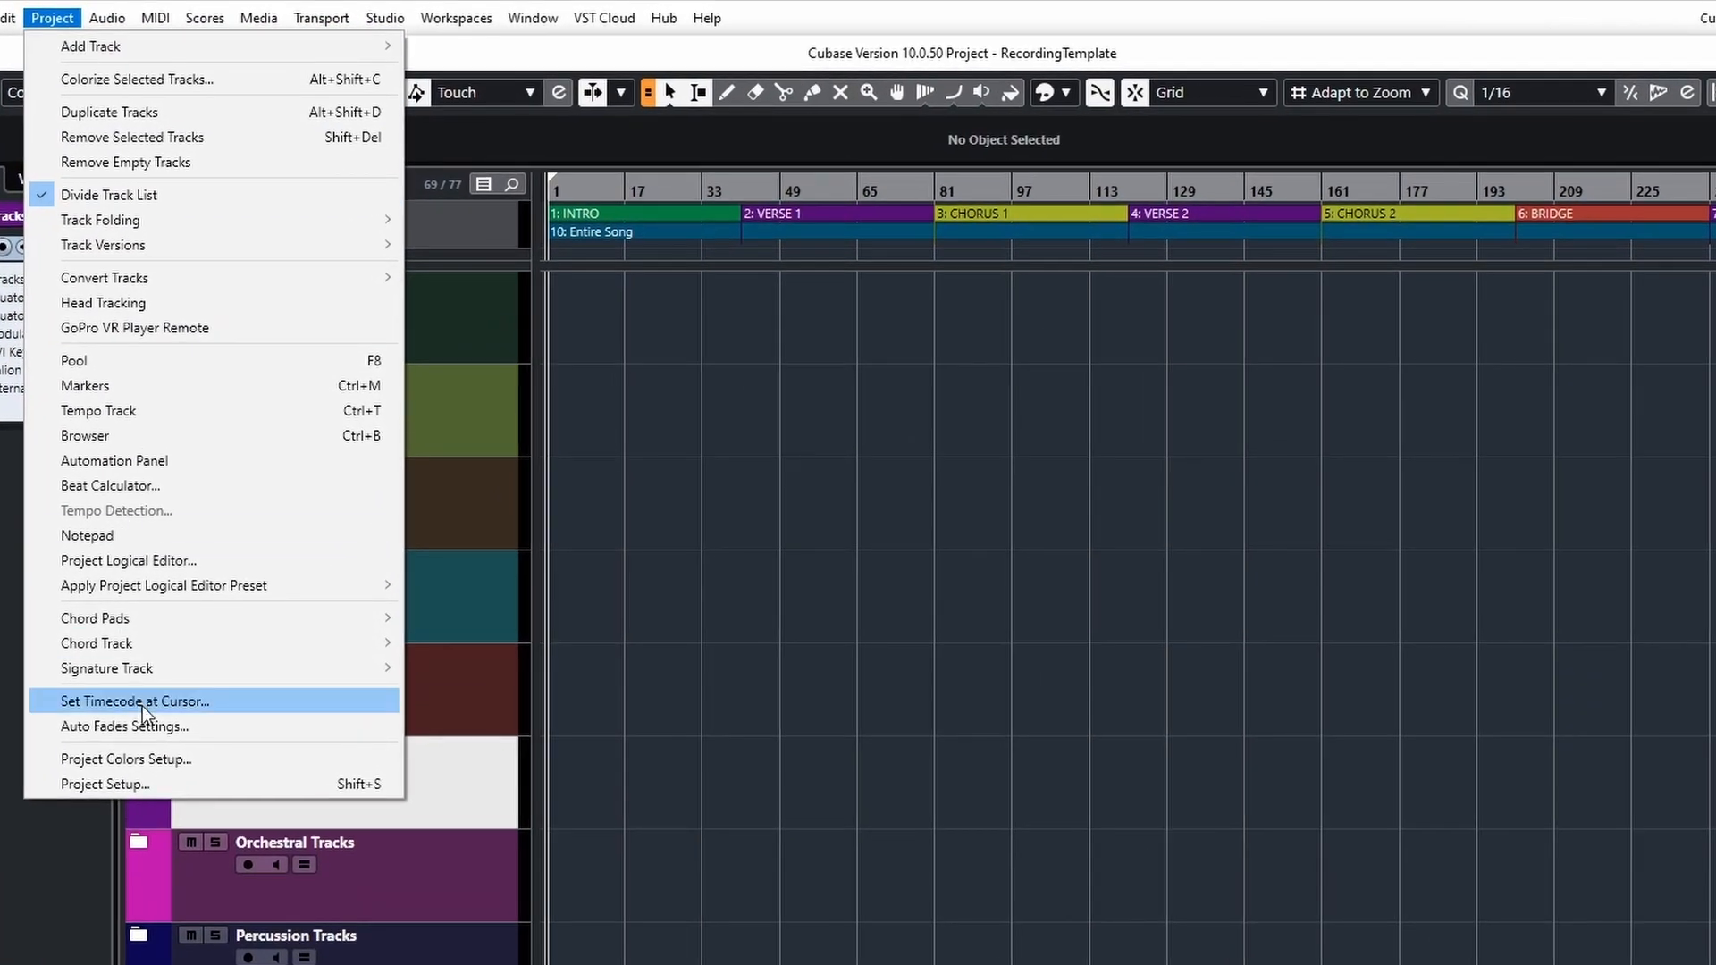
click(125, 785)
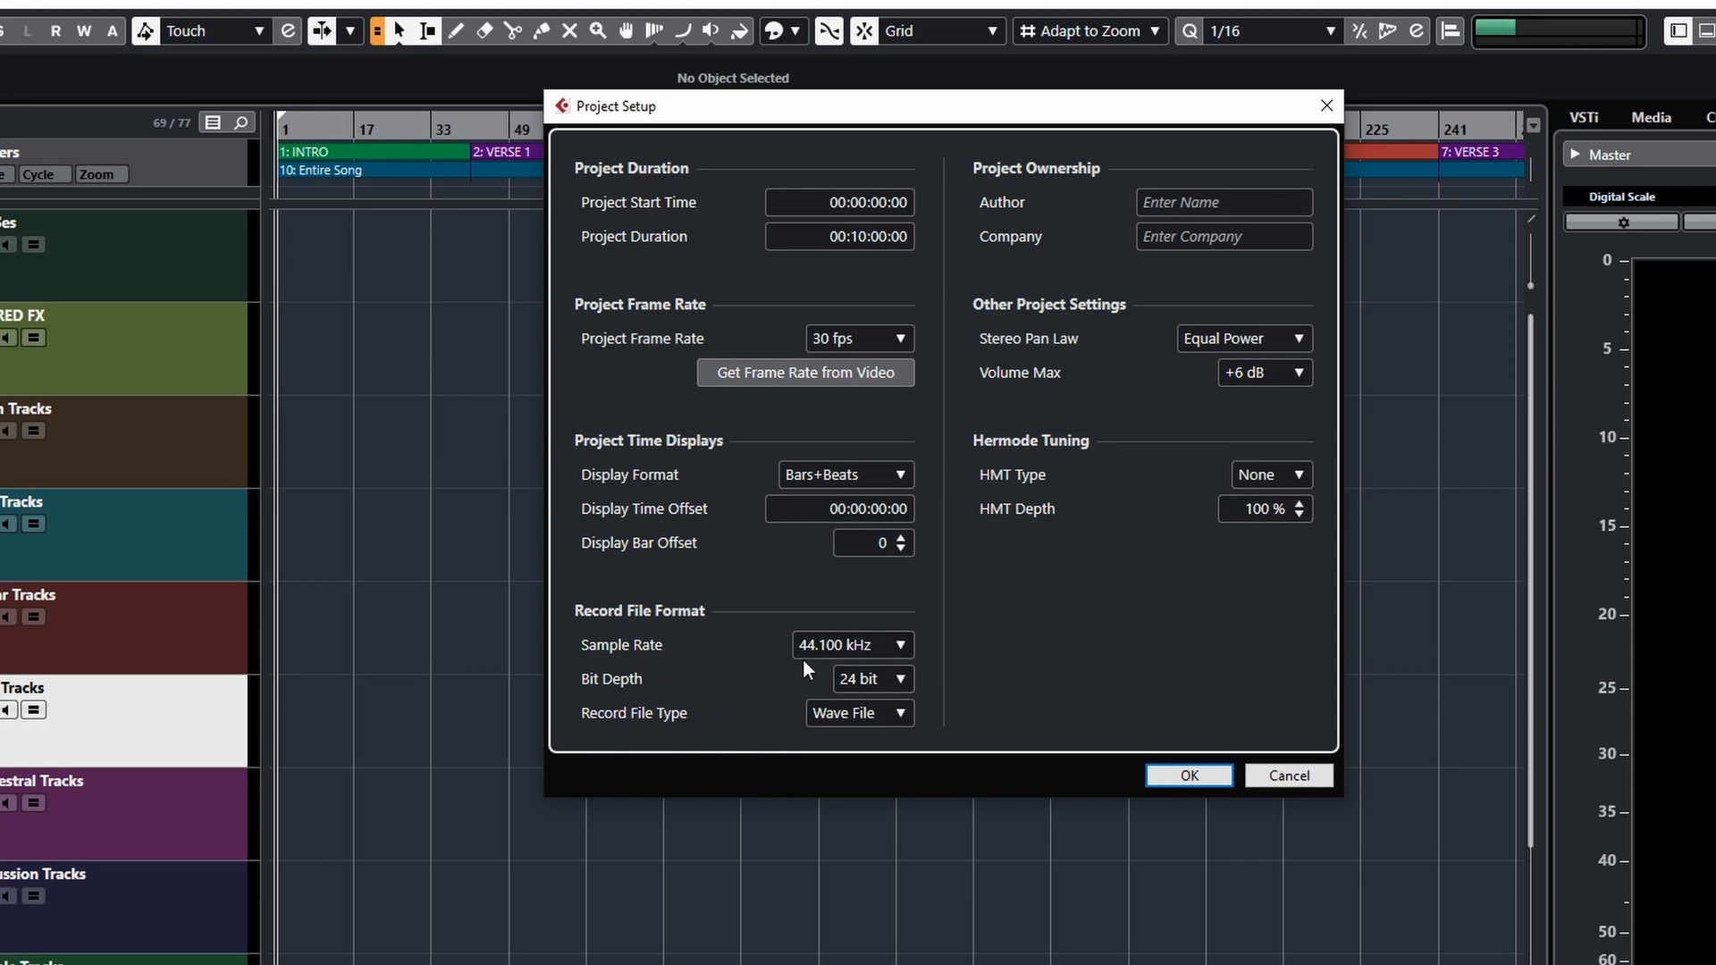
click(894, 646)
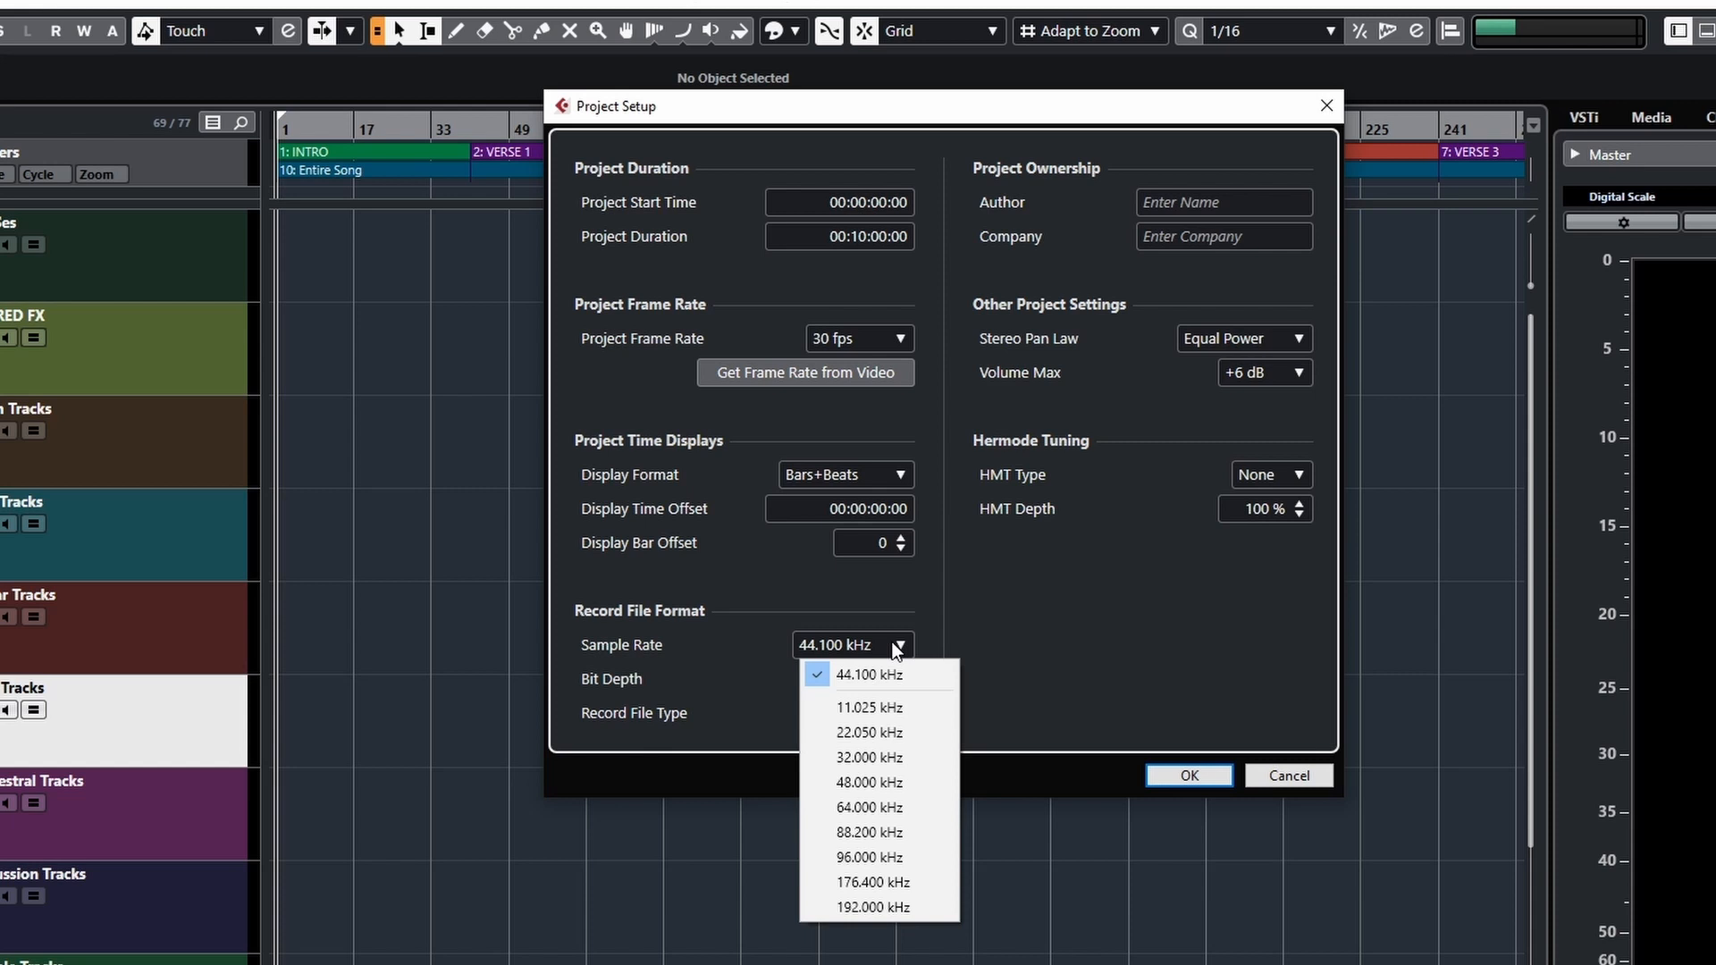
click(896, 646)
click(901, 678)
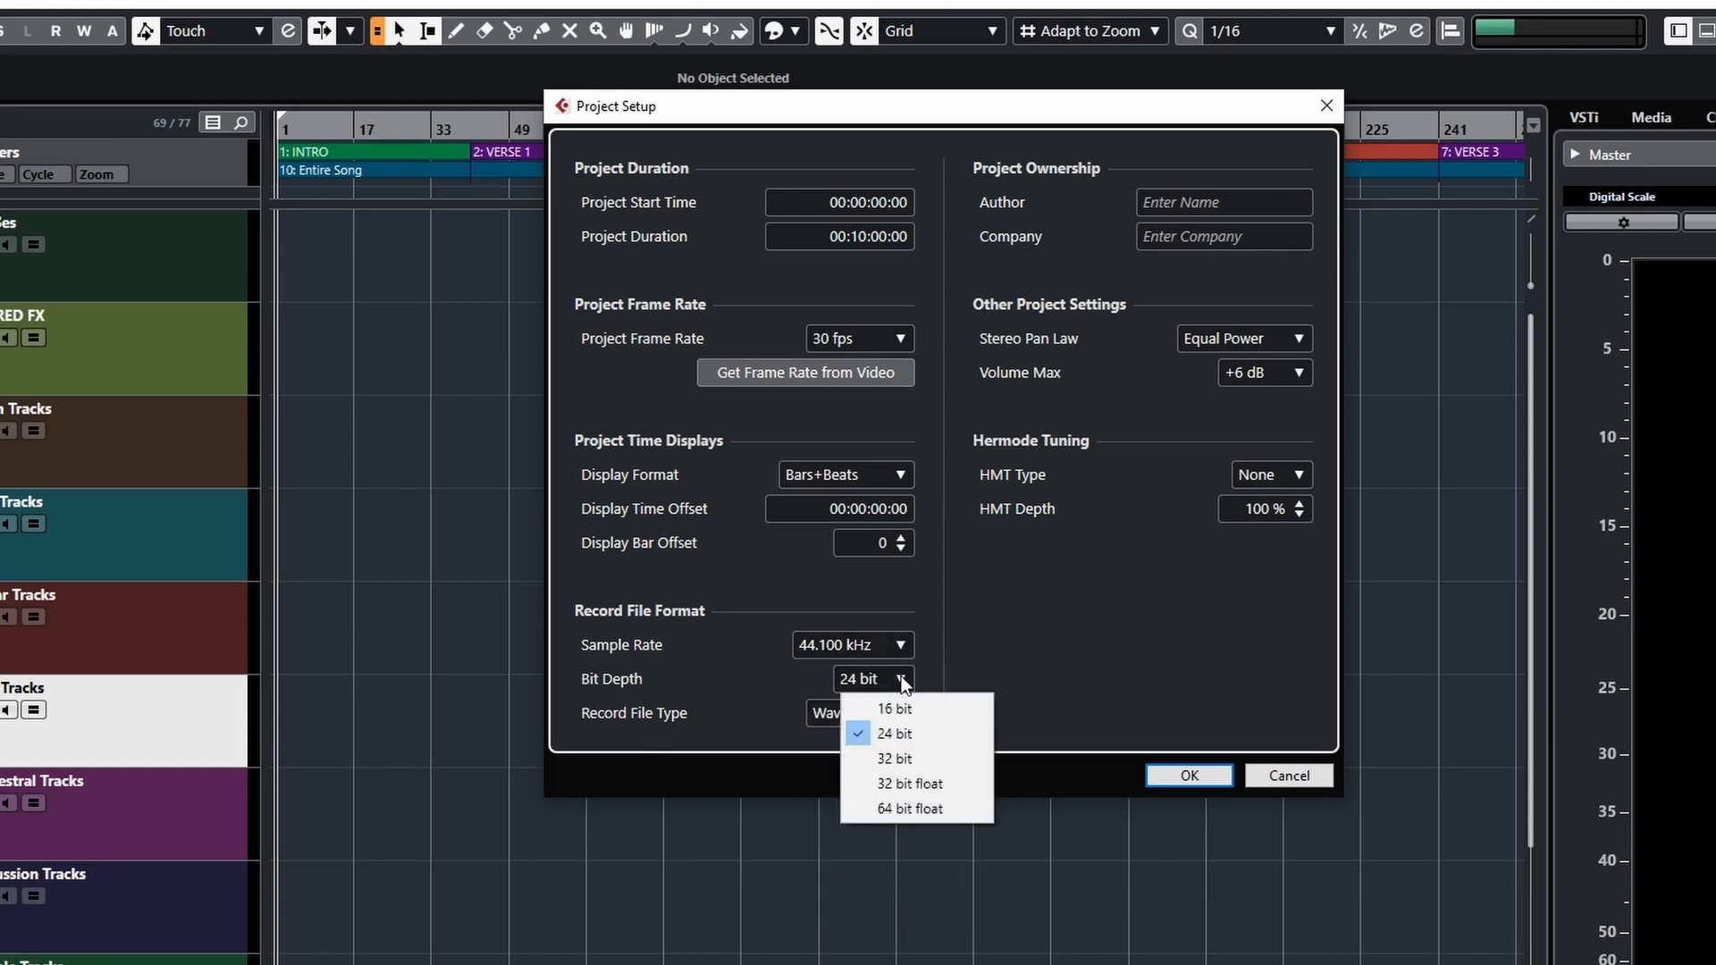
click(901, 678)
click(899, 715)
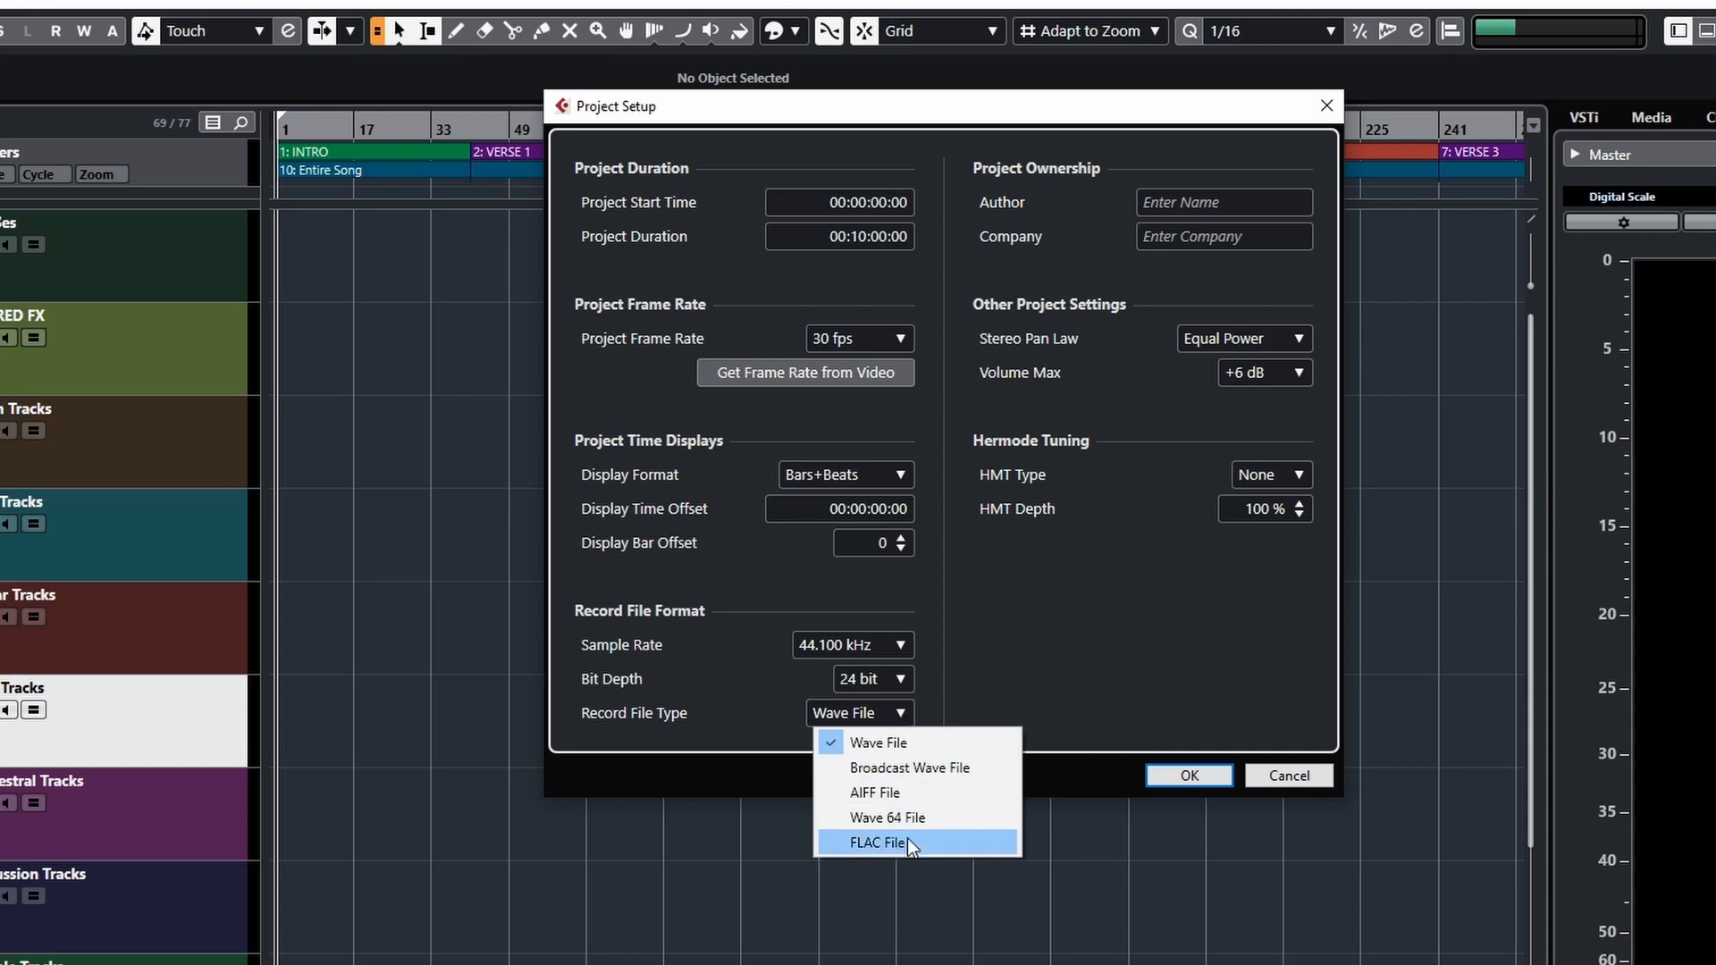
click(893, 711)
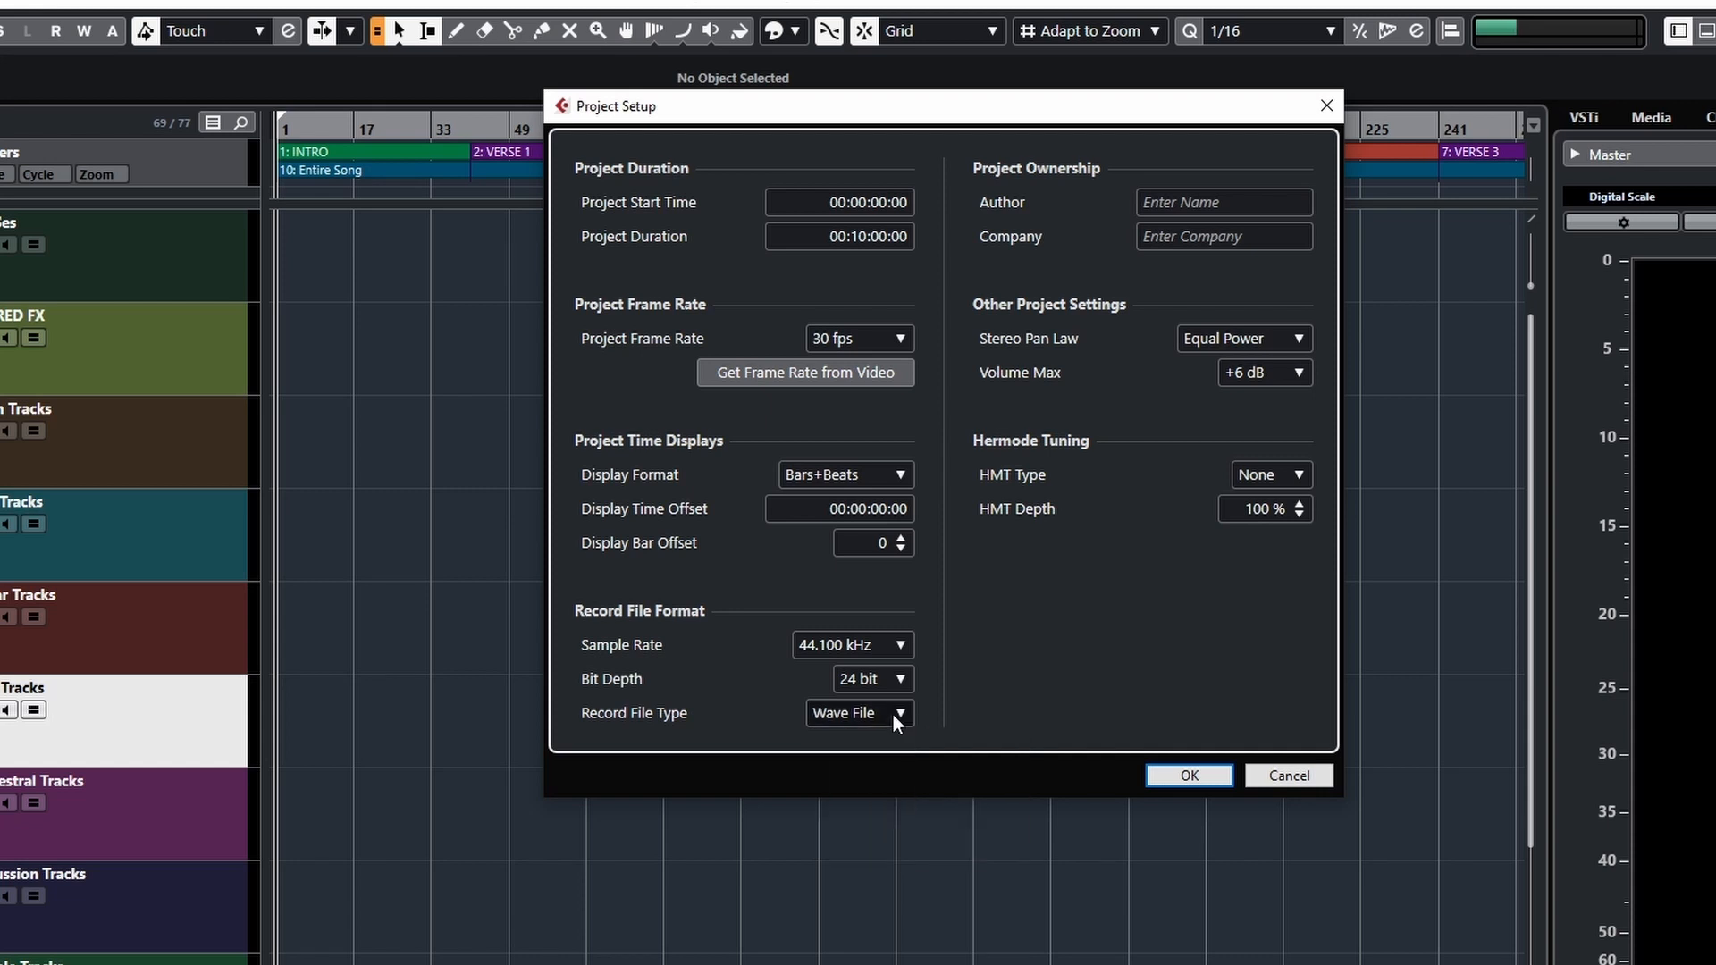
click(1285, 775)
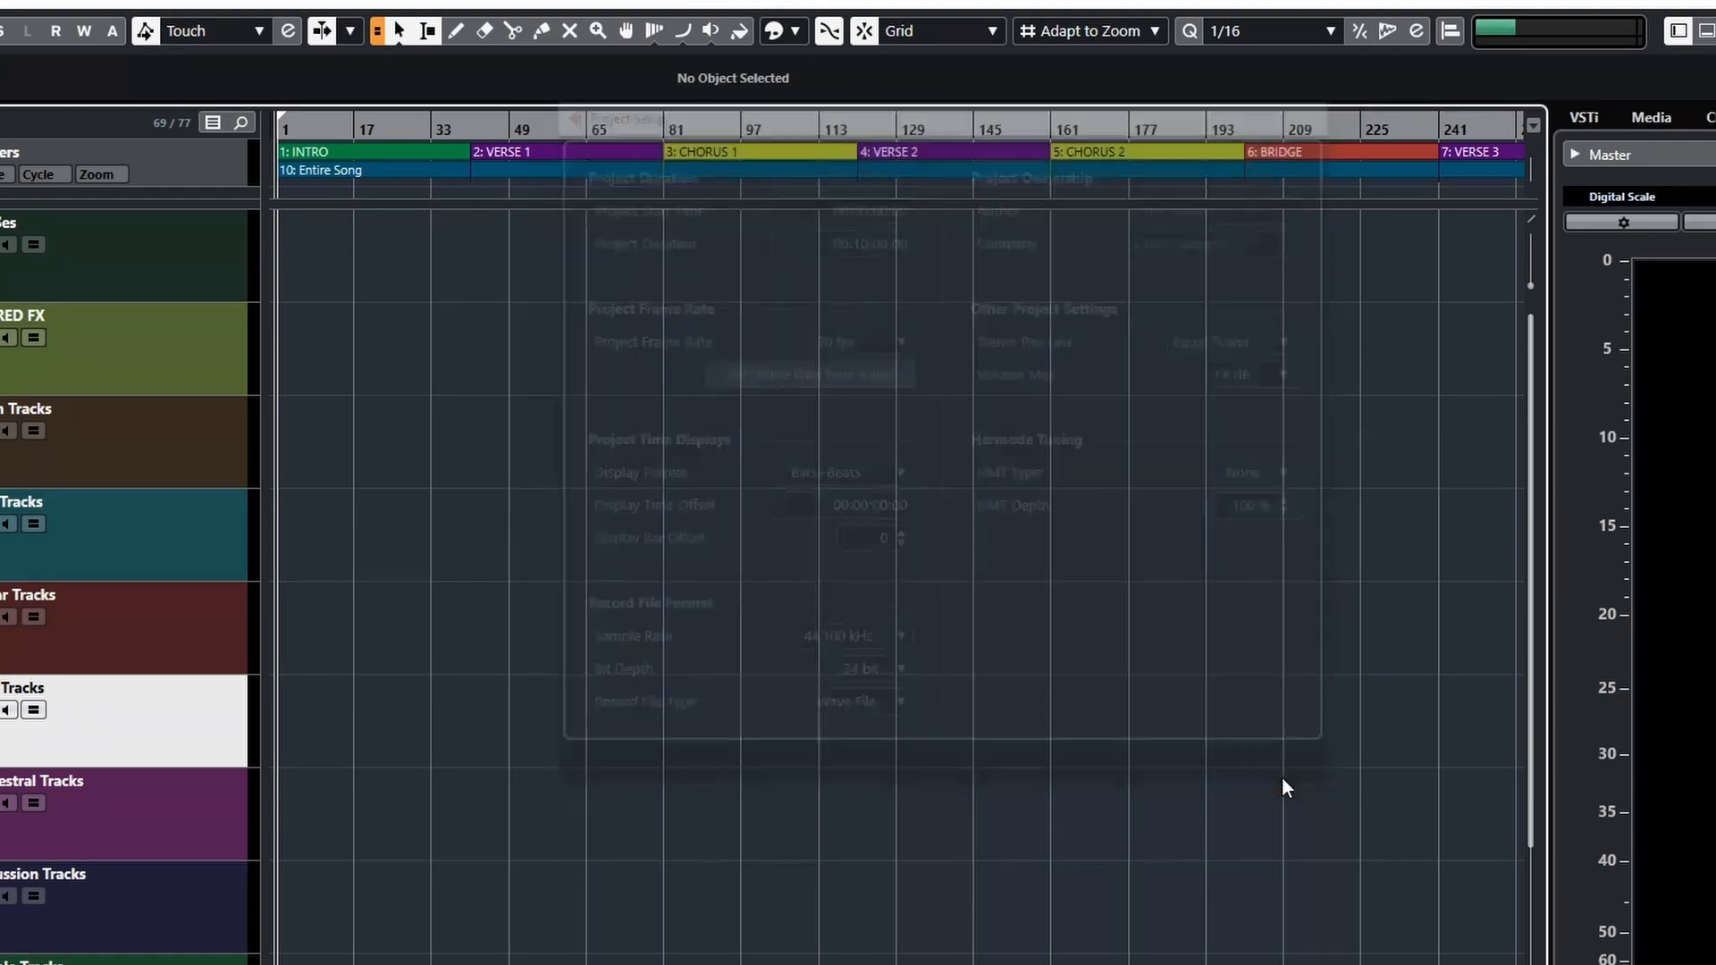
click(0, 0)
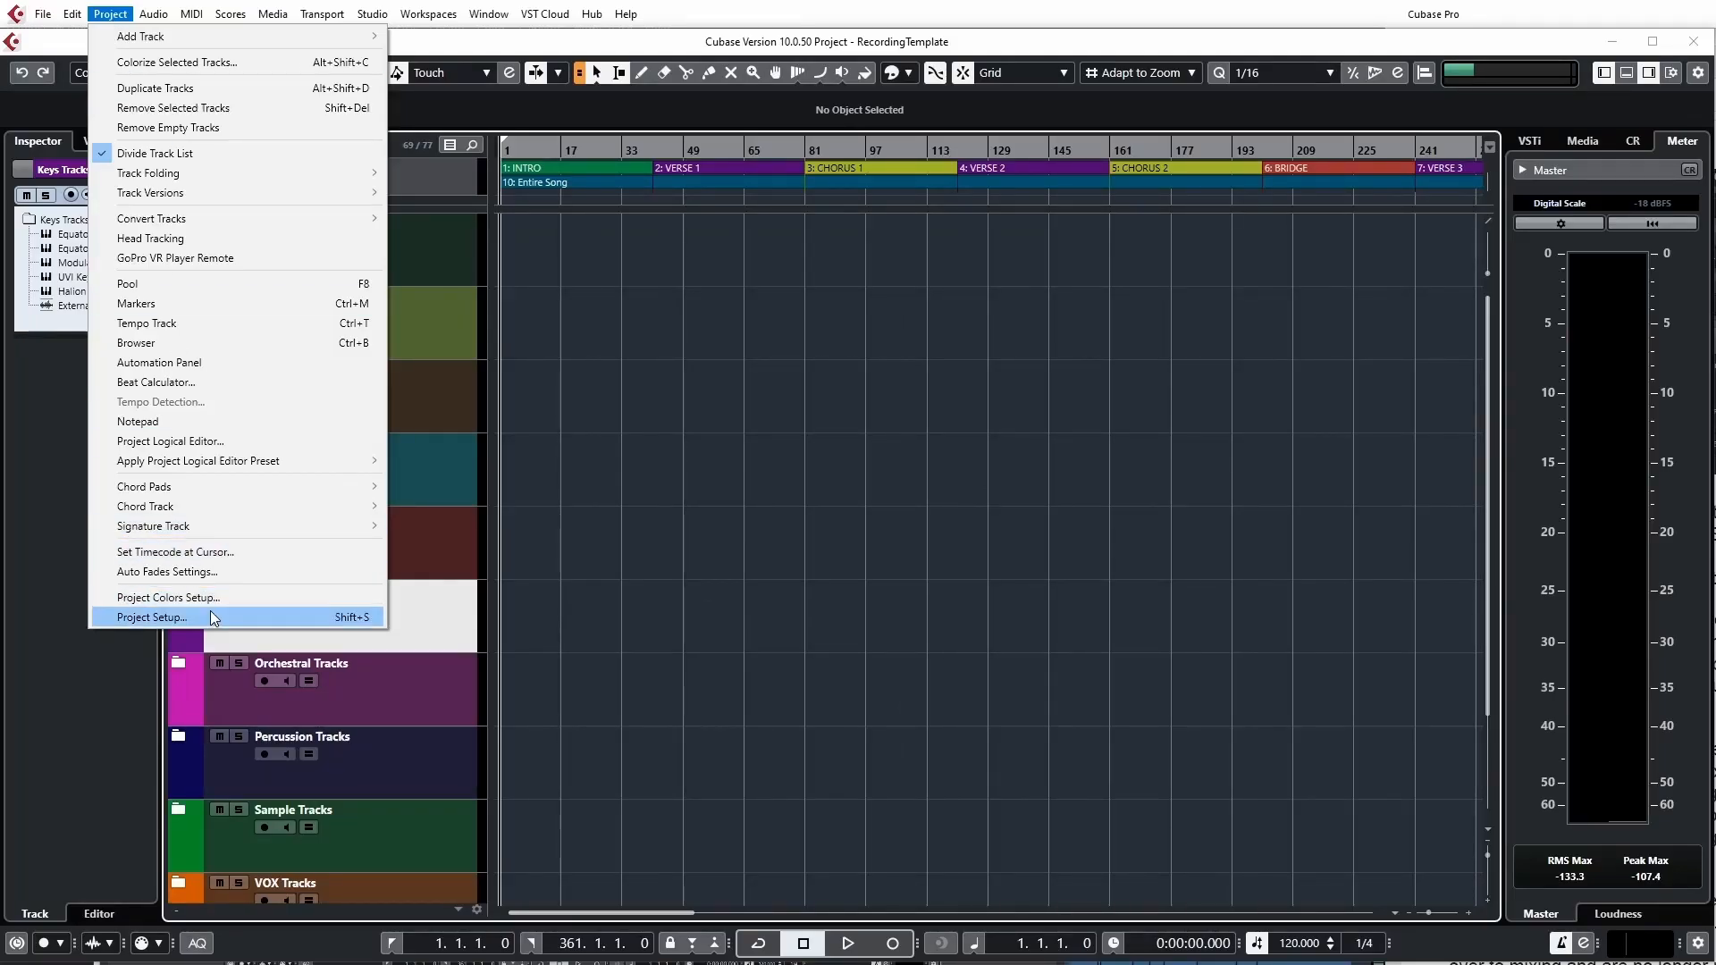
click(109, 14)
click(111, 14)
click(111, 15)
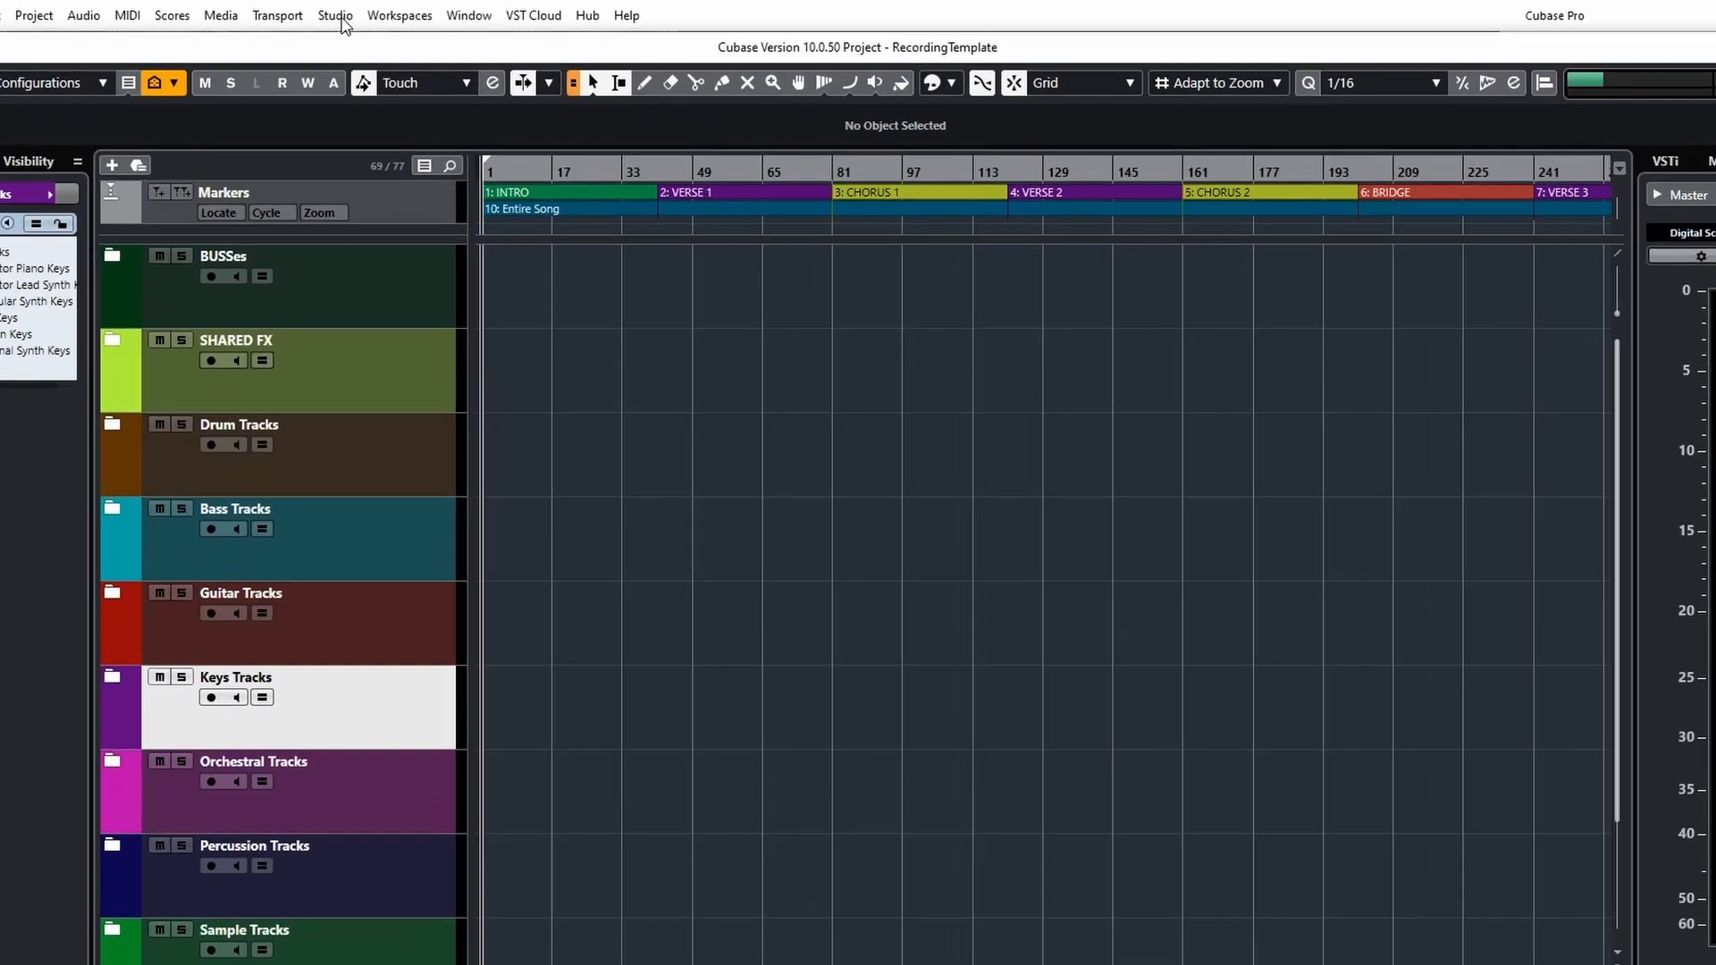
Step: In Studio Setup's VST Audio System, choose Universal Audio Apollo FireWire as the ASIO driver and confirm the switch
click(341, 17)
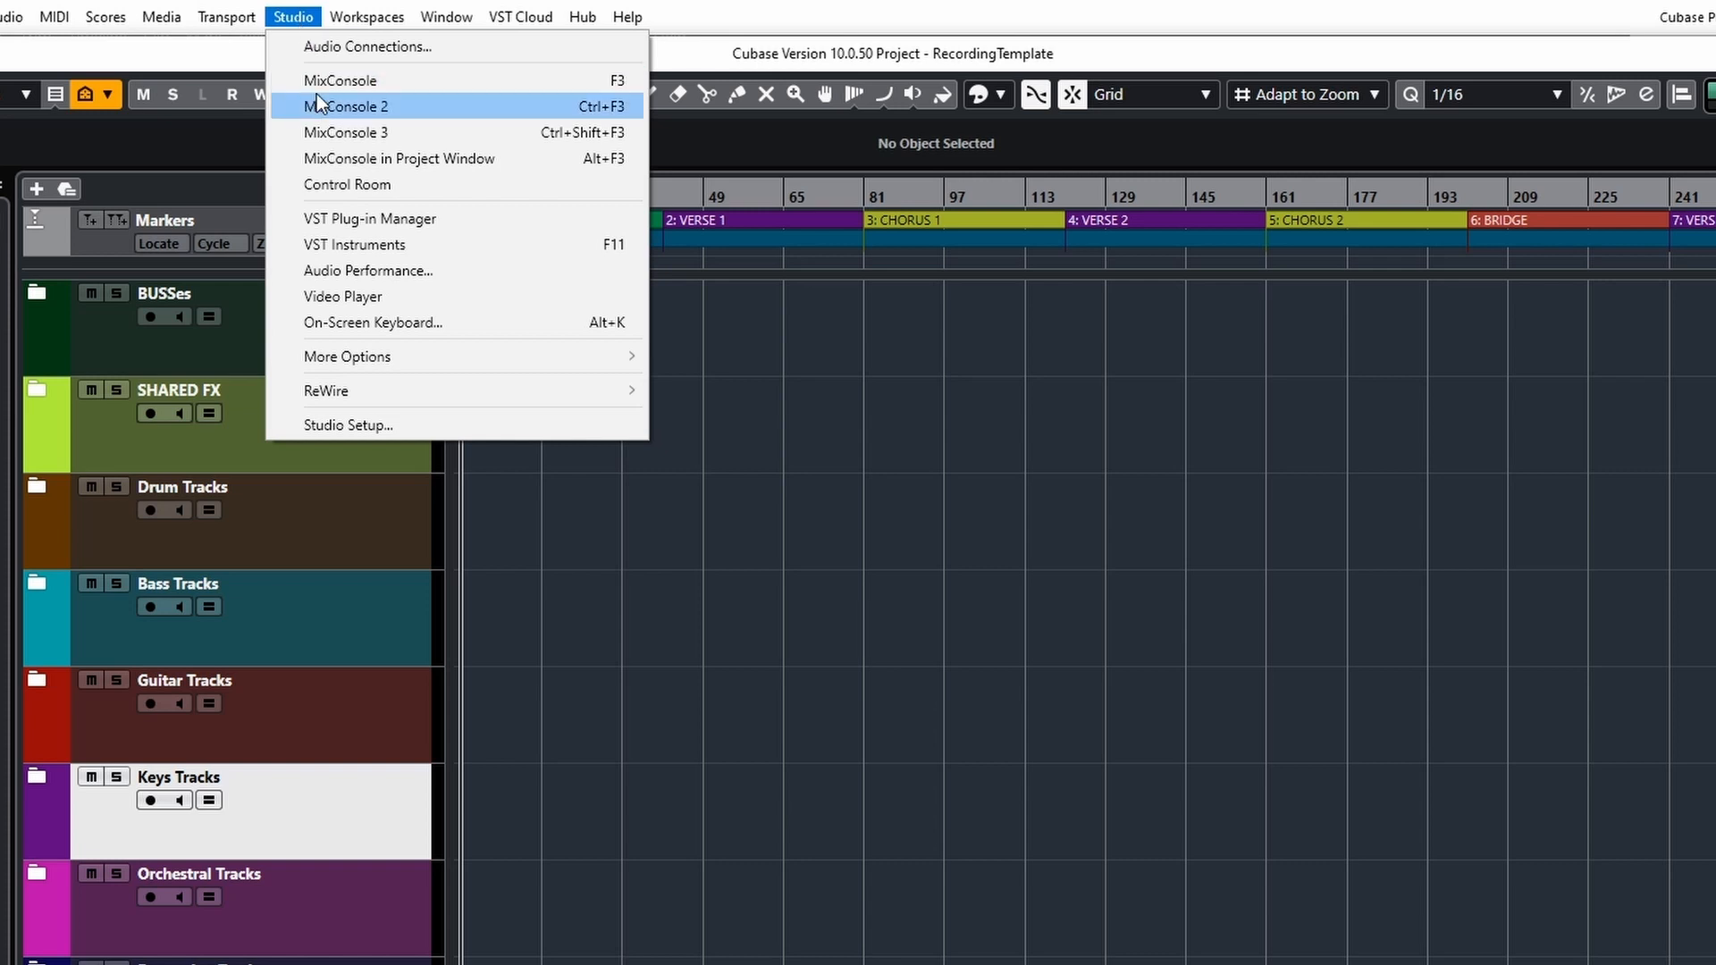
click(343, 425)
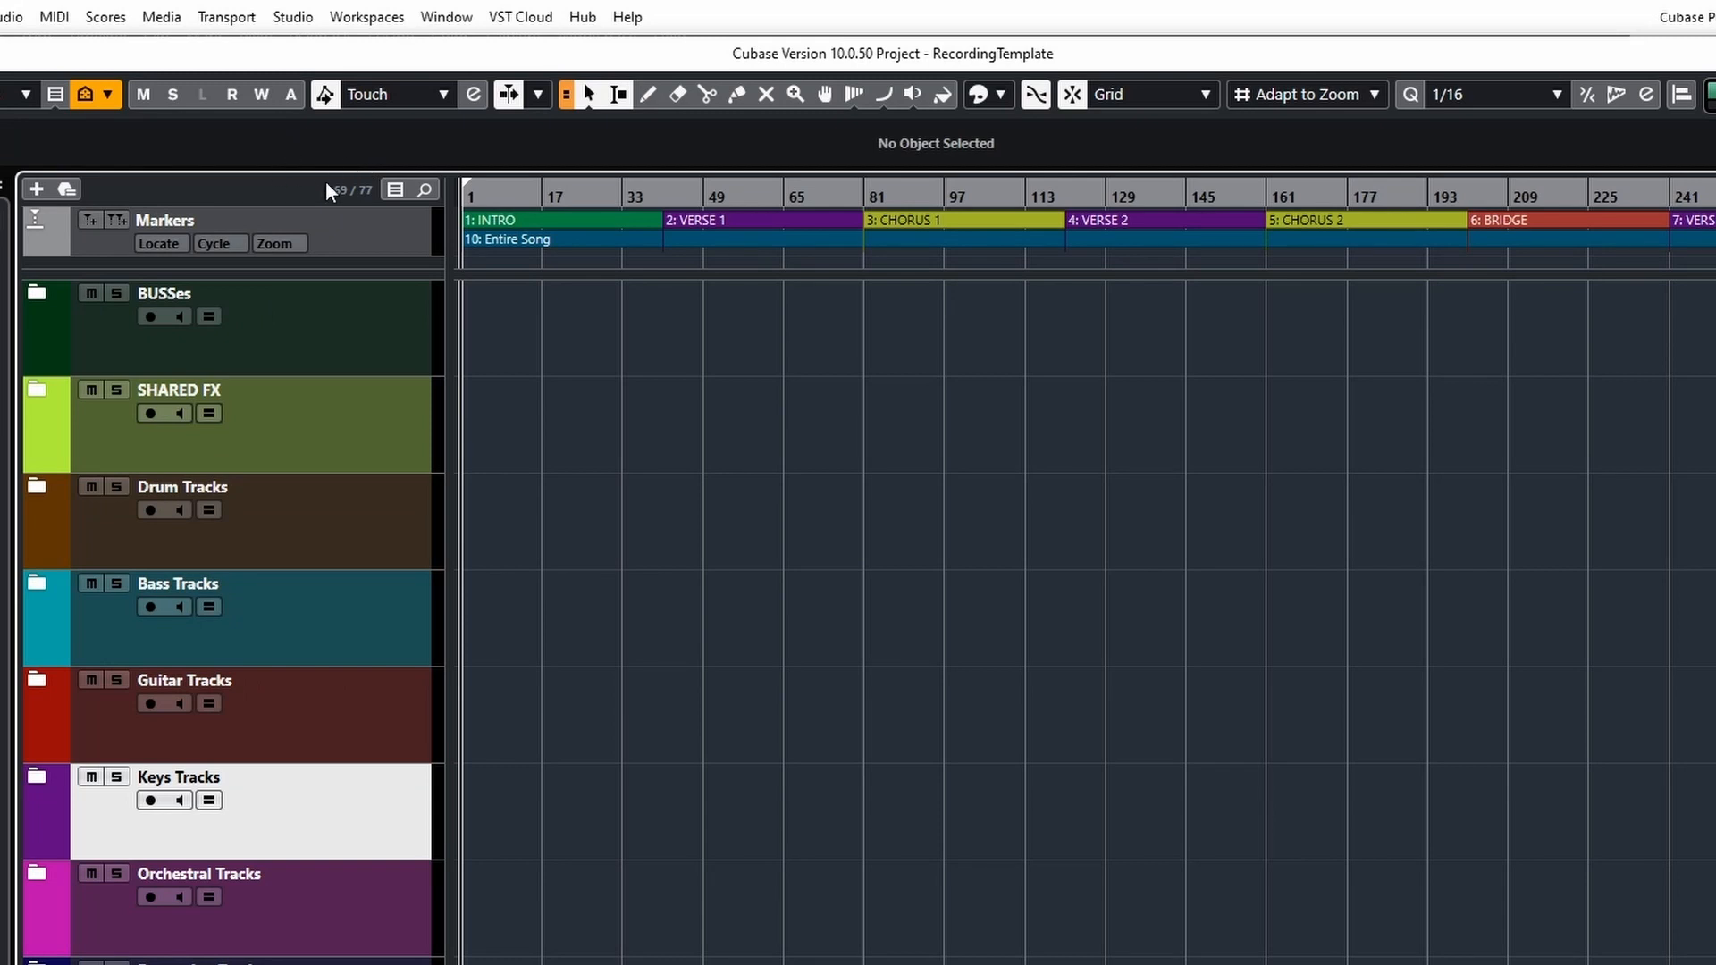
click(305, 18)
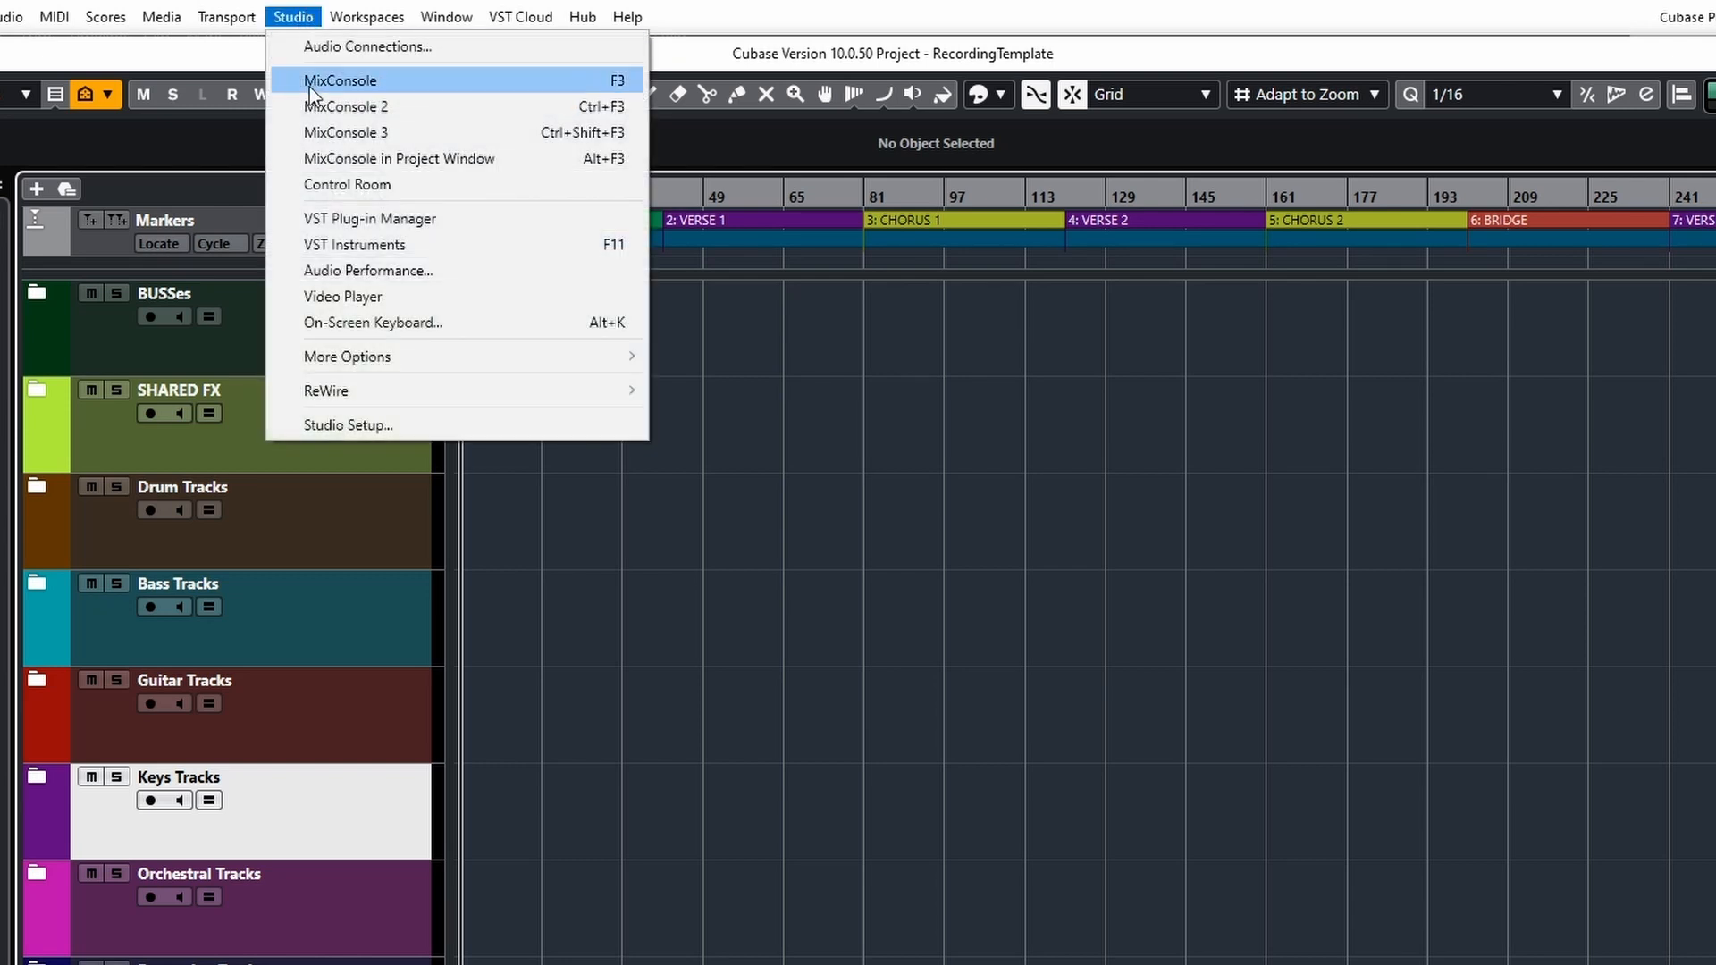
click(375, 425)
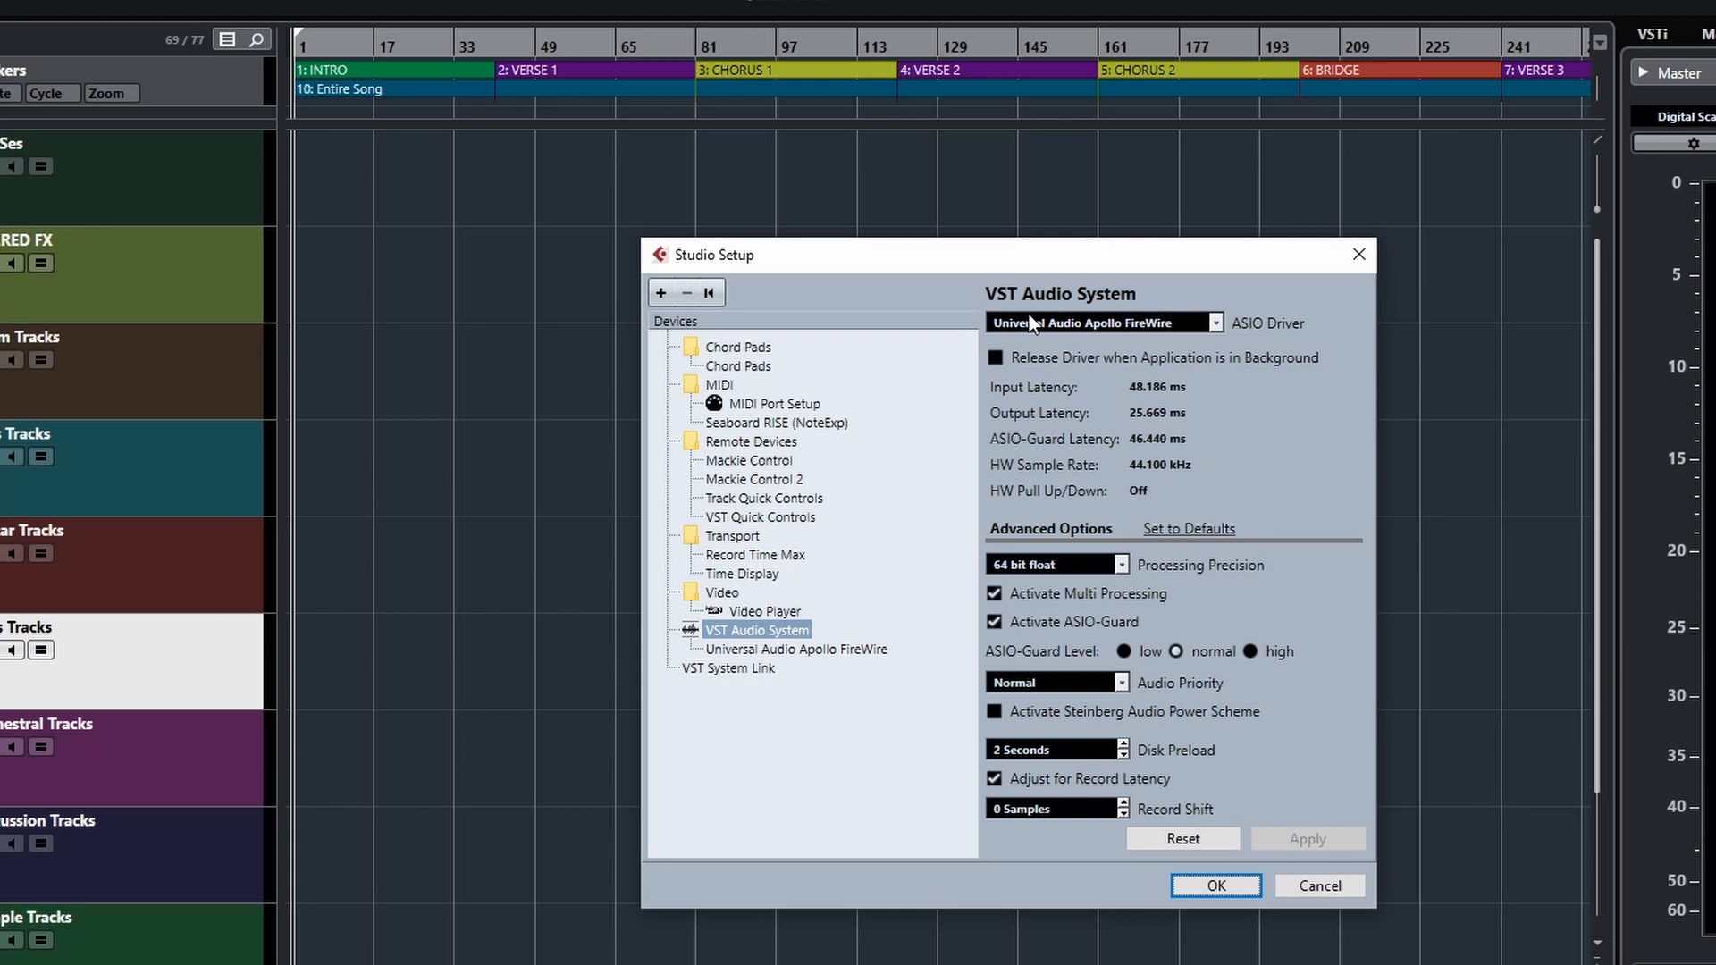
click(1215, 324)
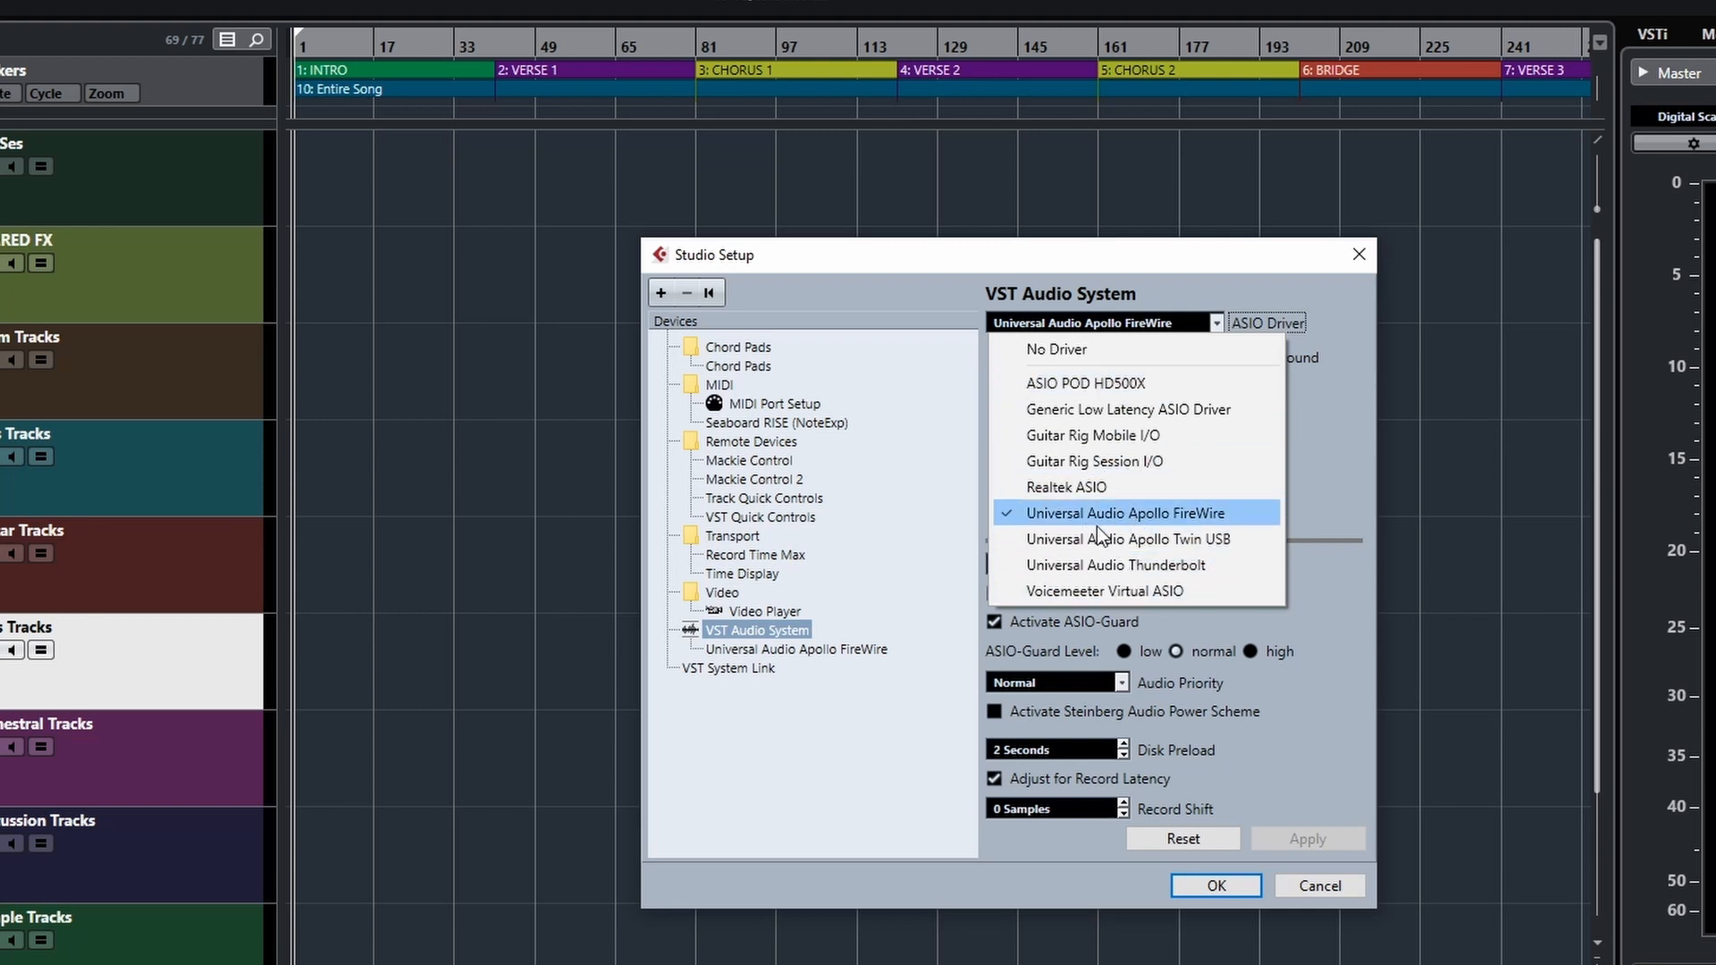
click(1197, 518)
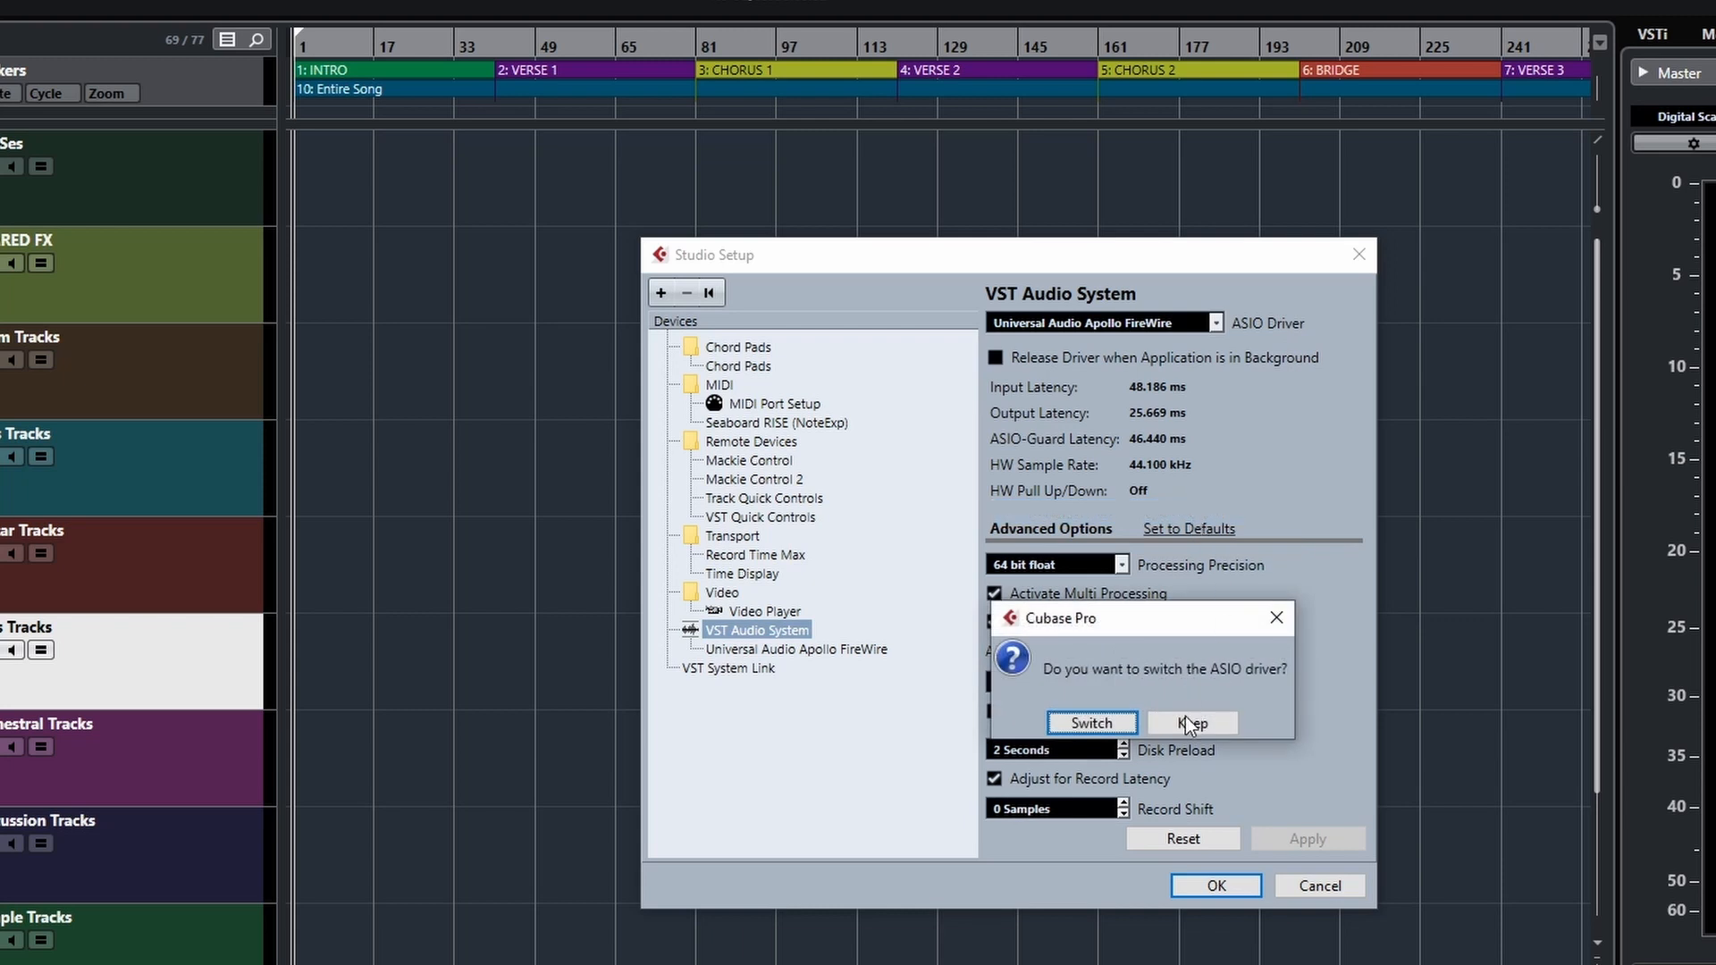
click(1092, 724)
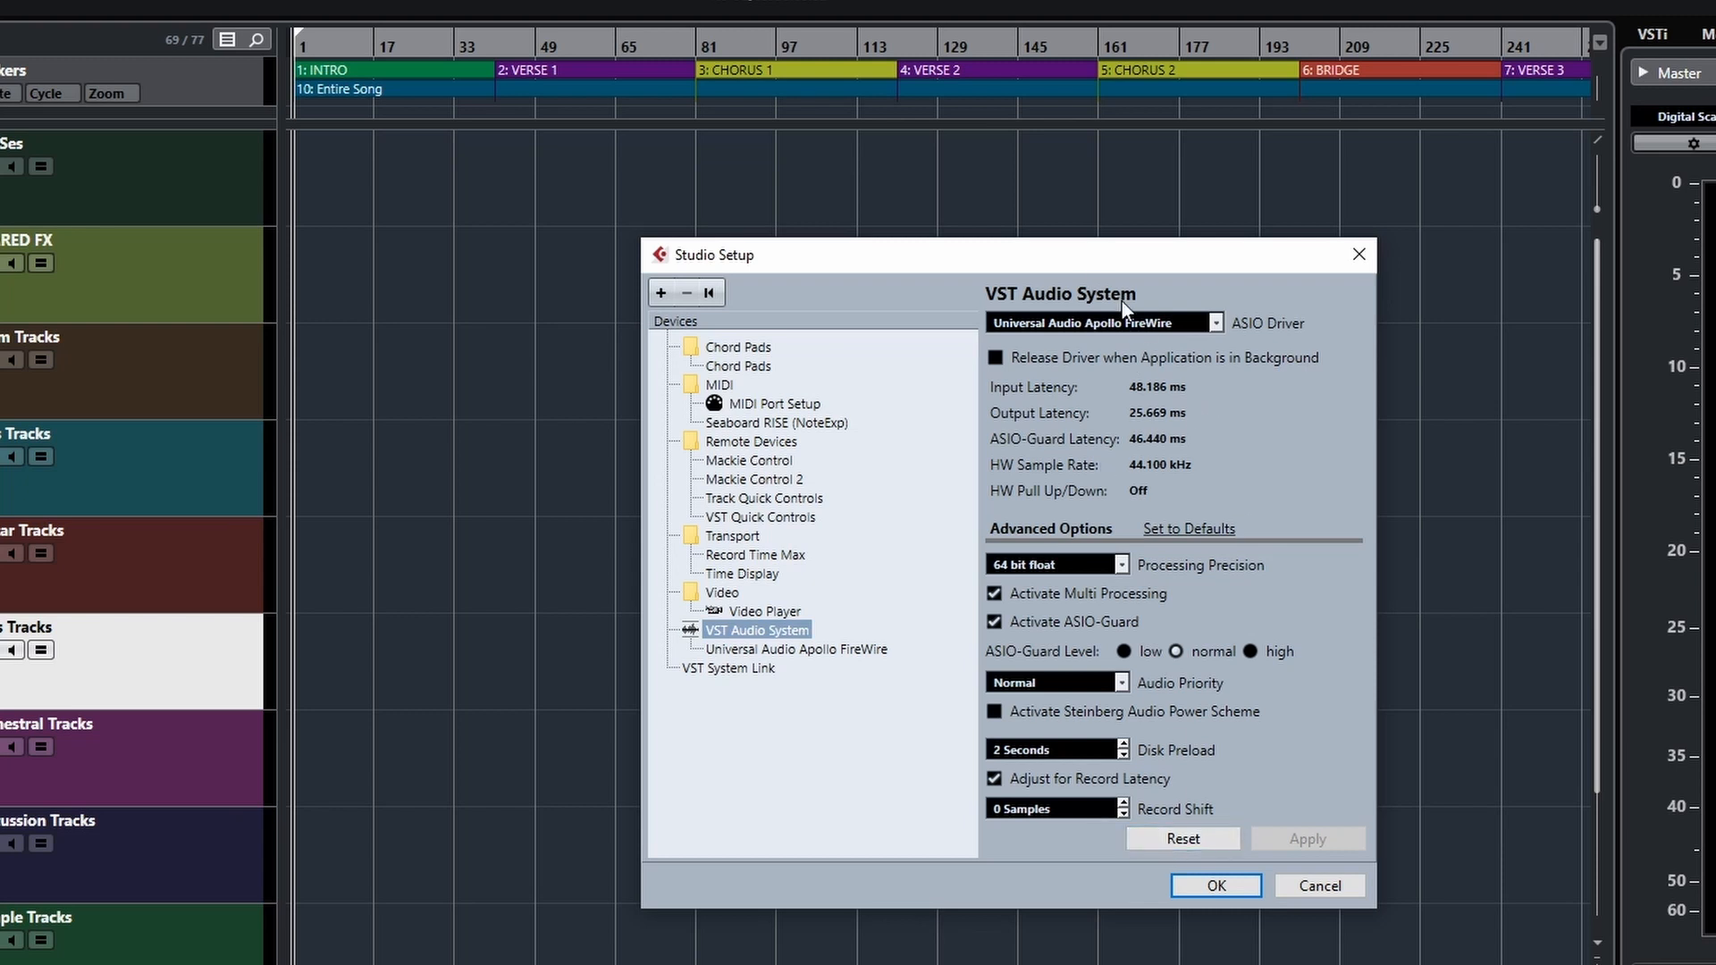
Step: Confirm the audio system settings, reopen Studio Setup on the Universal Audio Apollo FireWire device and bring up its control panel
click(1215, 885)
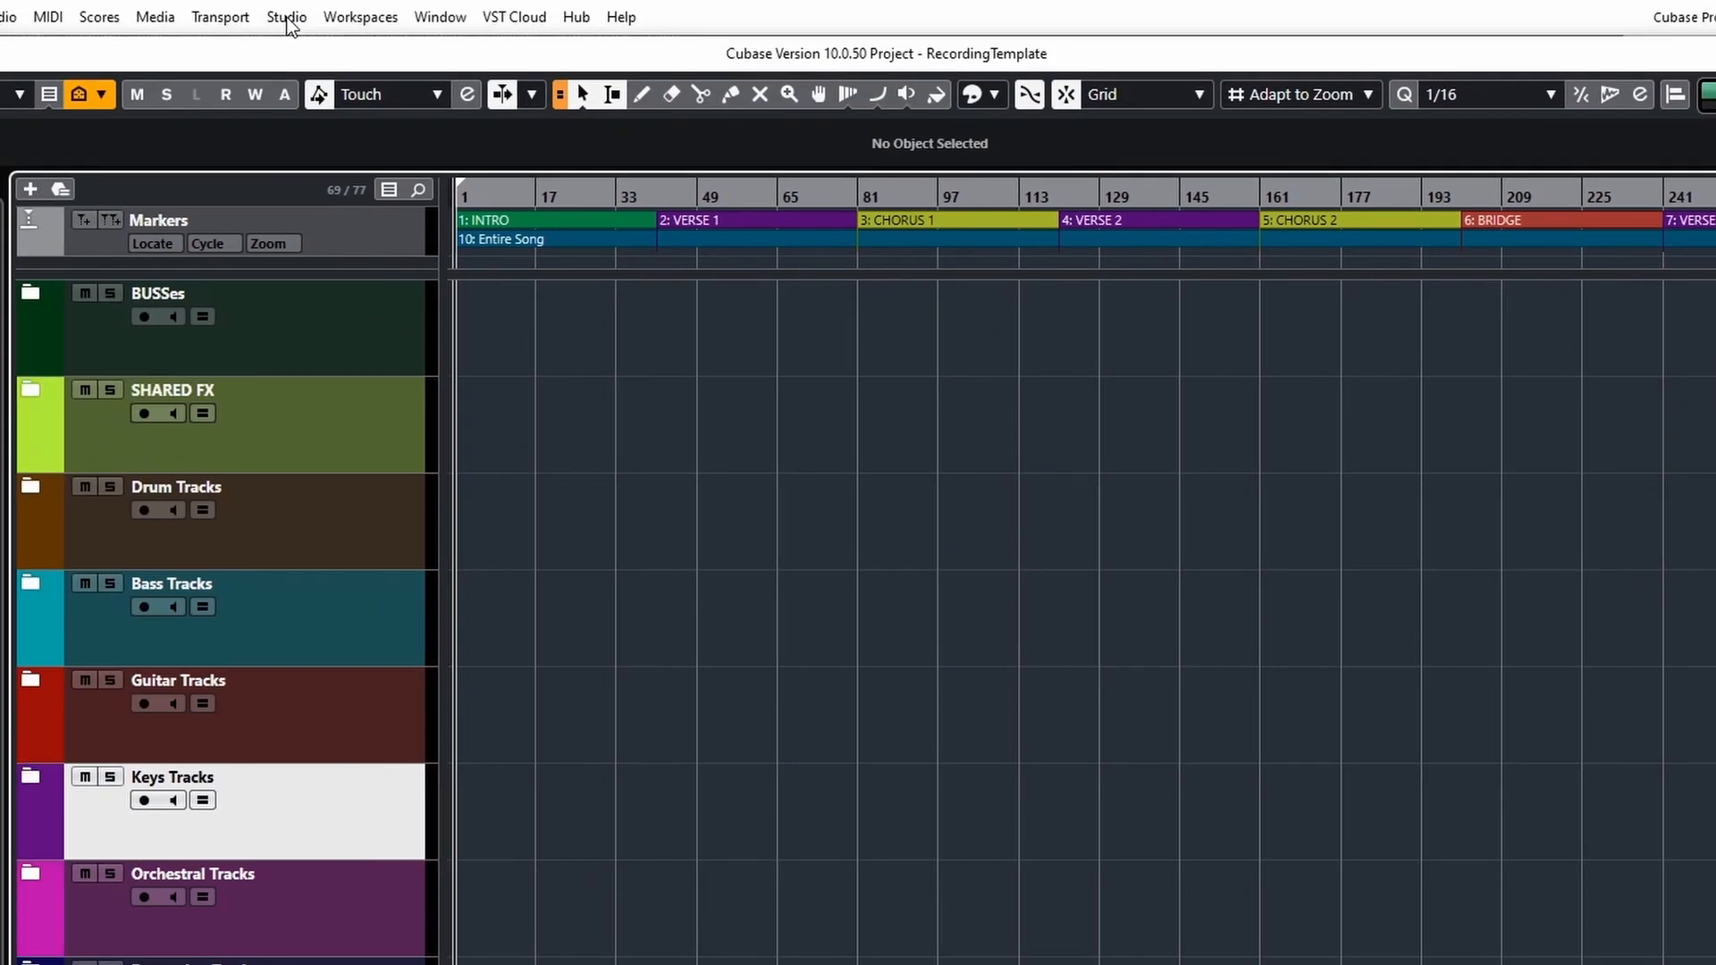
click(287, 18)
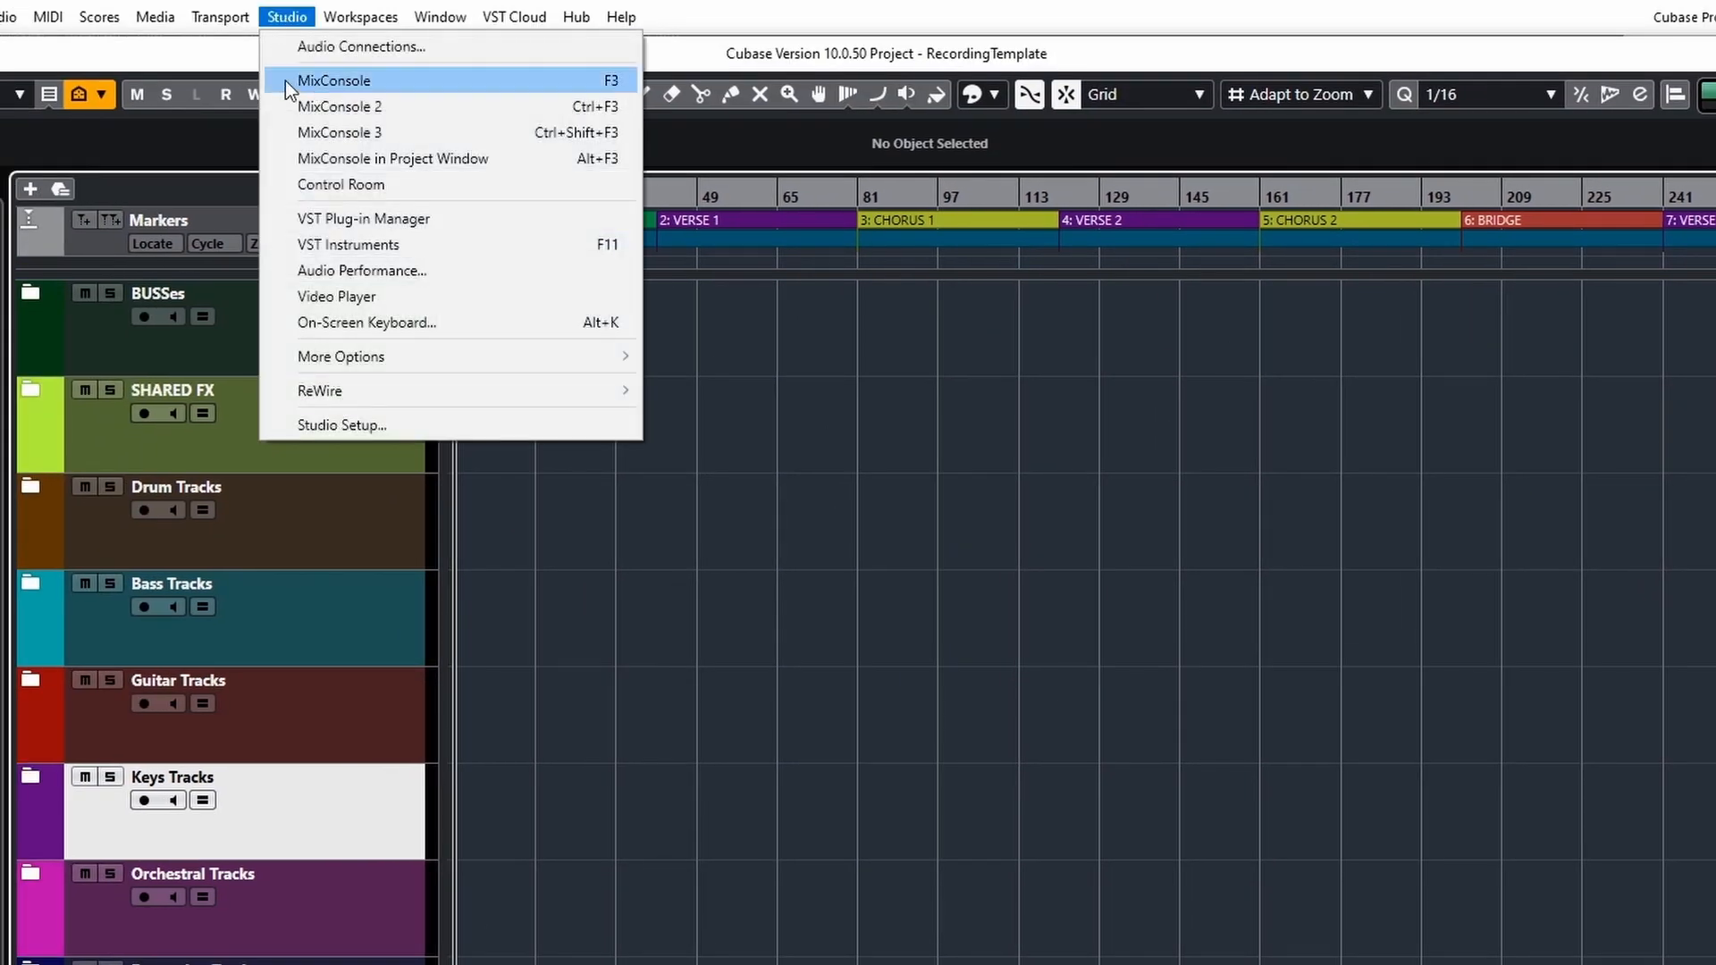
click(347, 426)
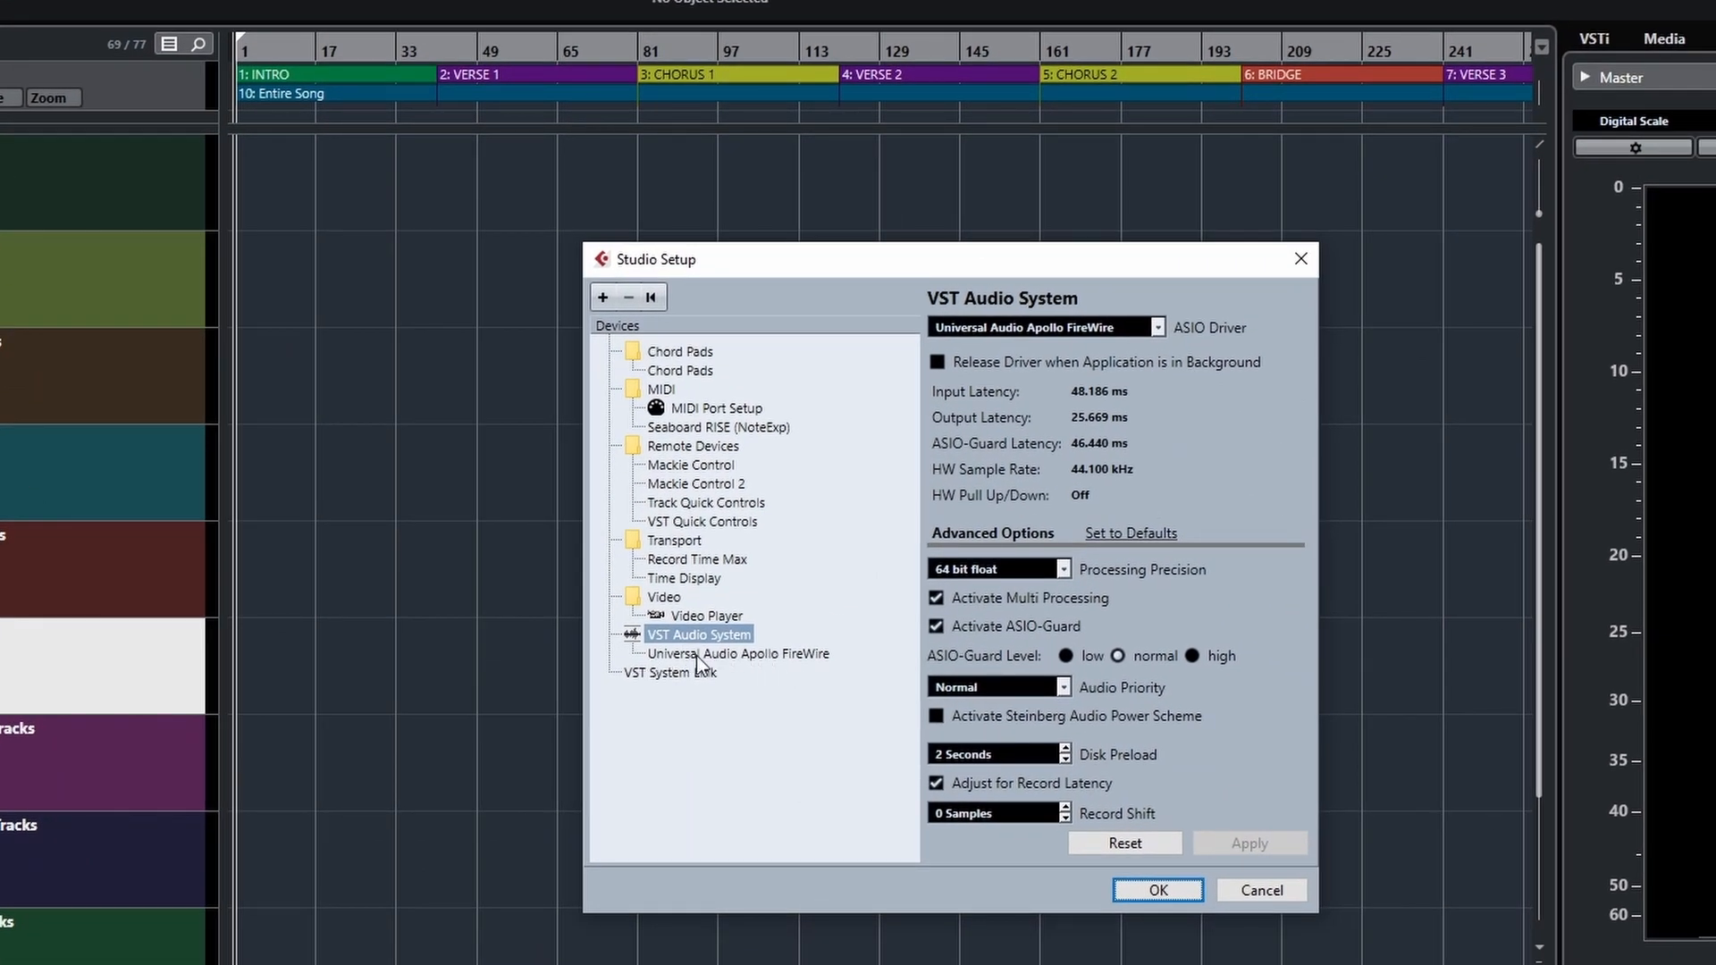
click(666, 656)
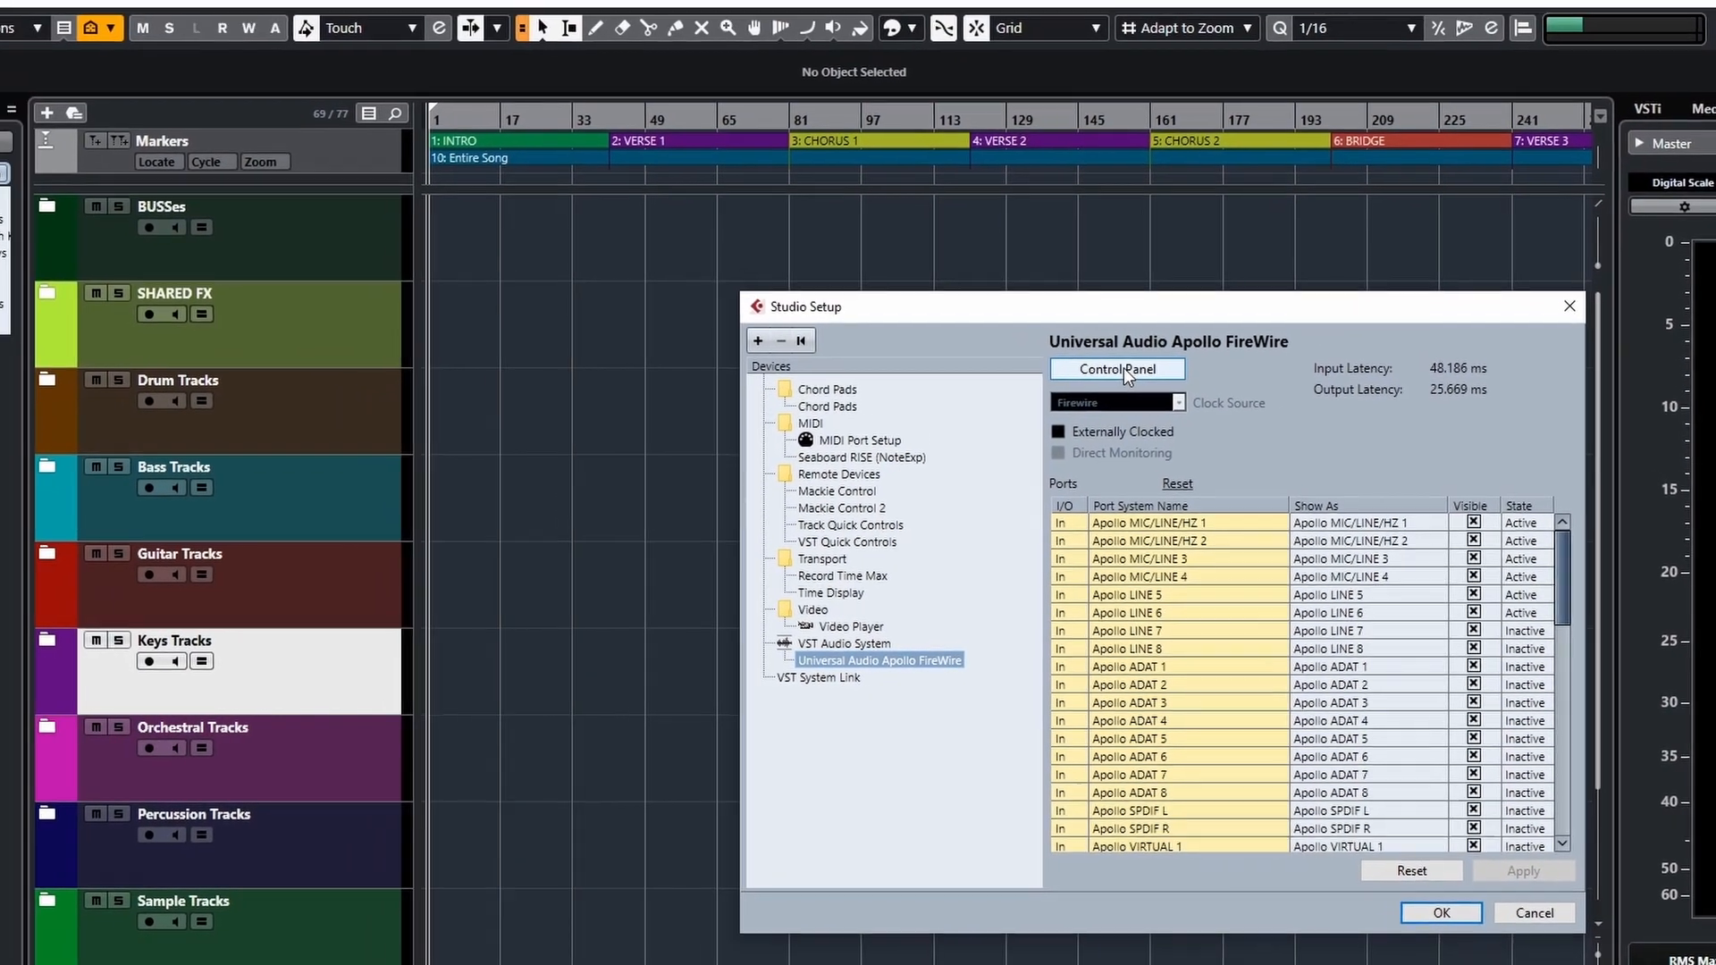
click(1033, 338)
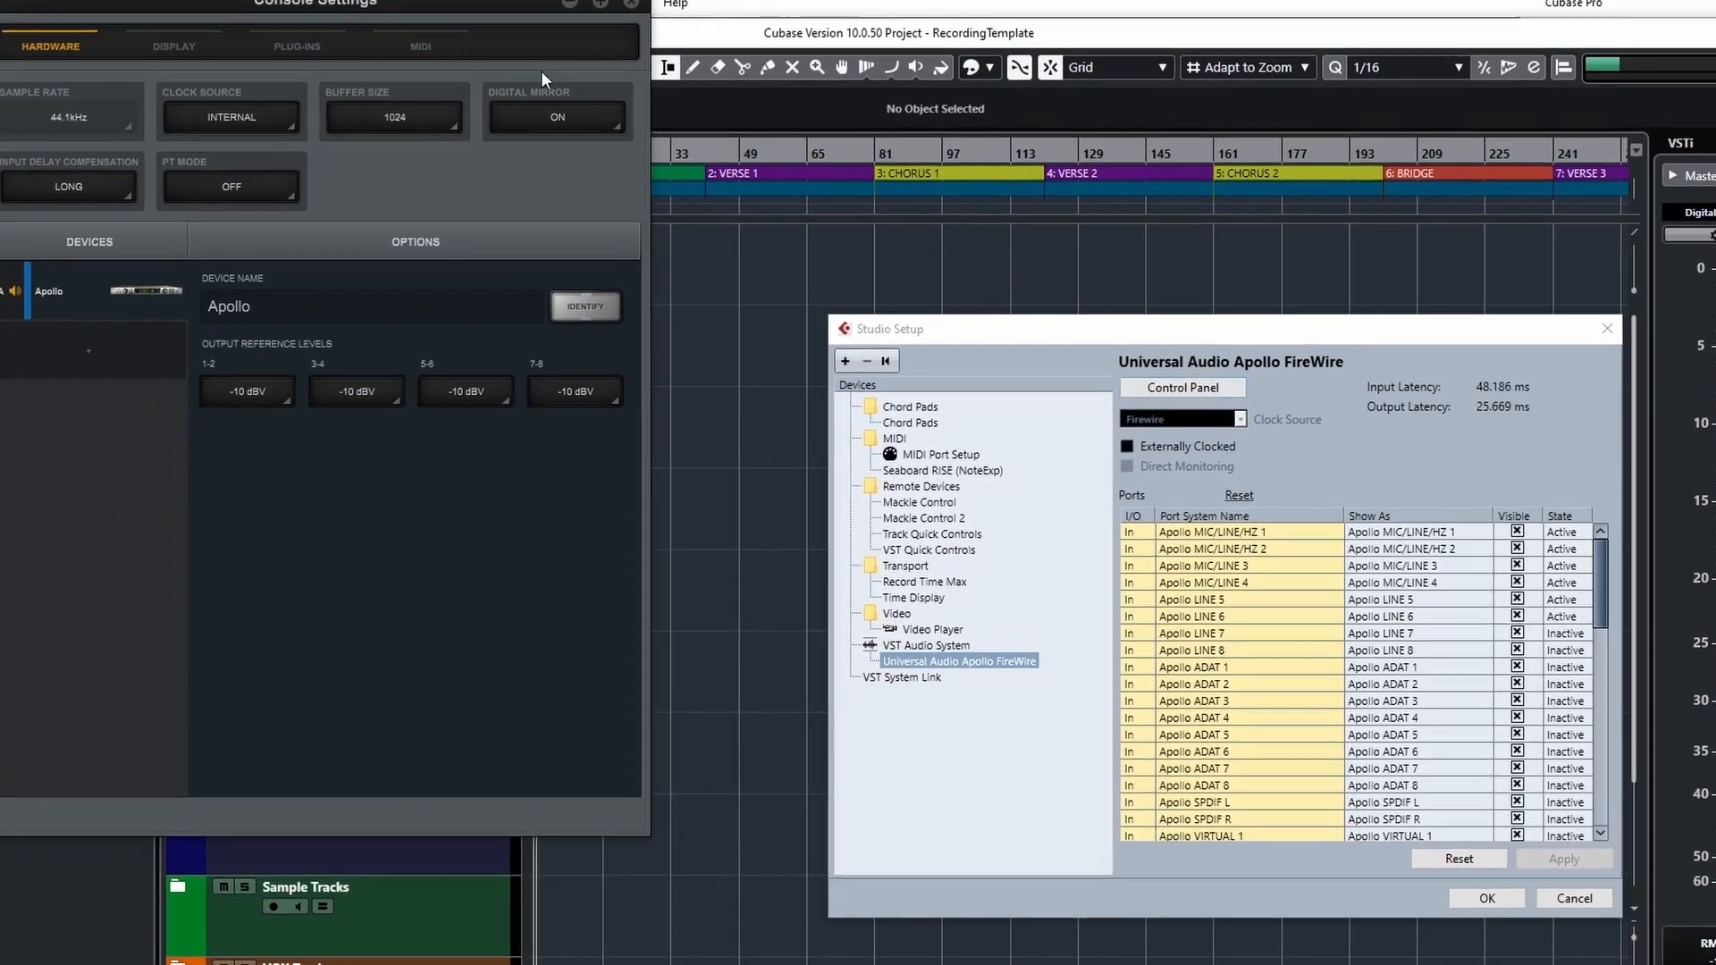
drag(418, 2, 840, 115)
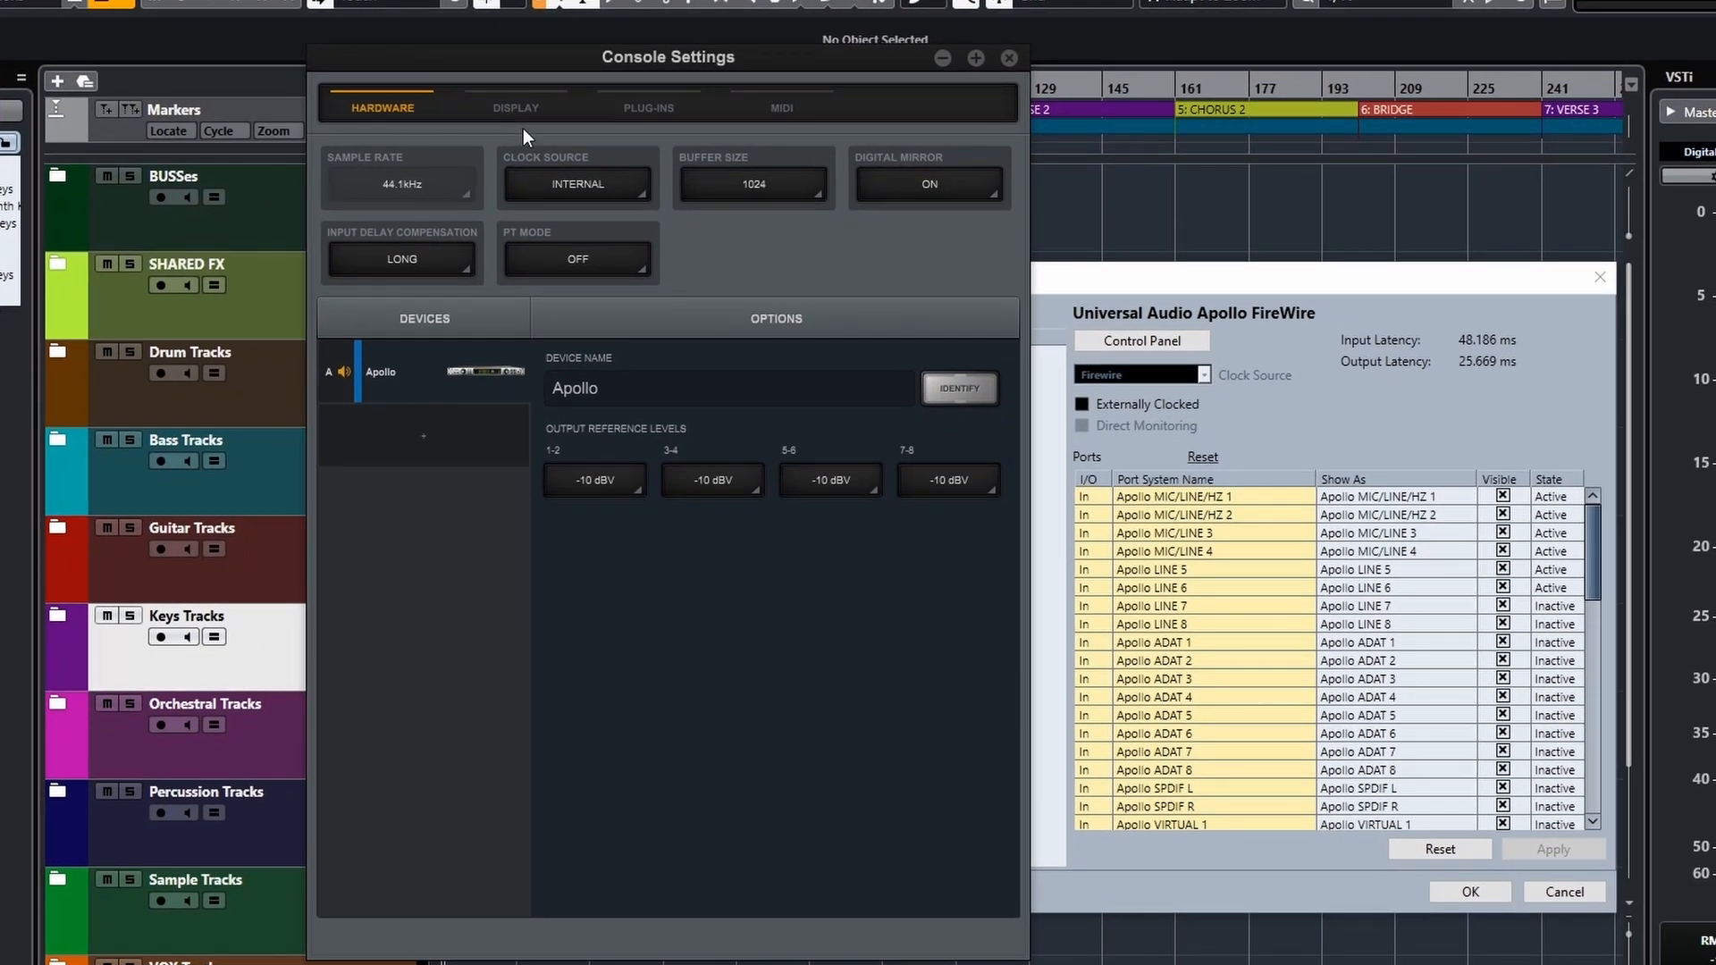
Step: Review the Display, Plug-Ins, MIDI and Hardware pages of the Apollo's Console Settings and close them without changes
click(513, 112)
click(649, 109)
click(775, 109)
click(642, 105)
click(501, 107)
click(398, 109)
click(1009, 59)
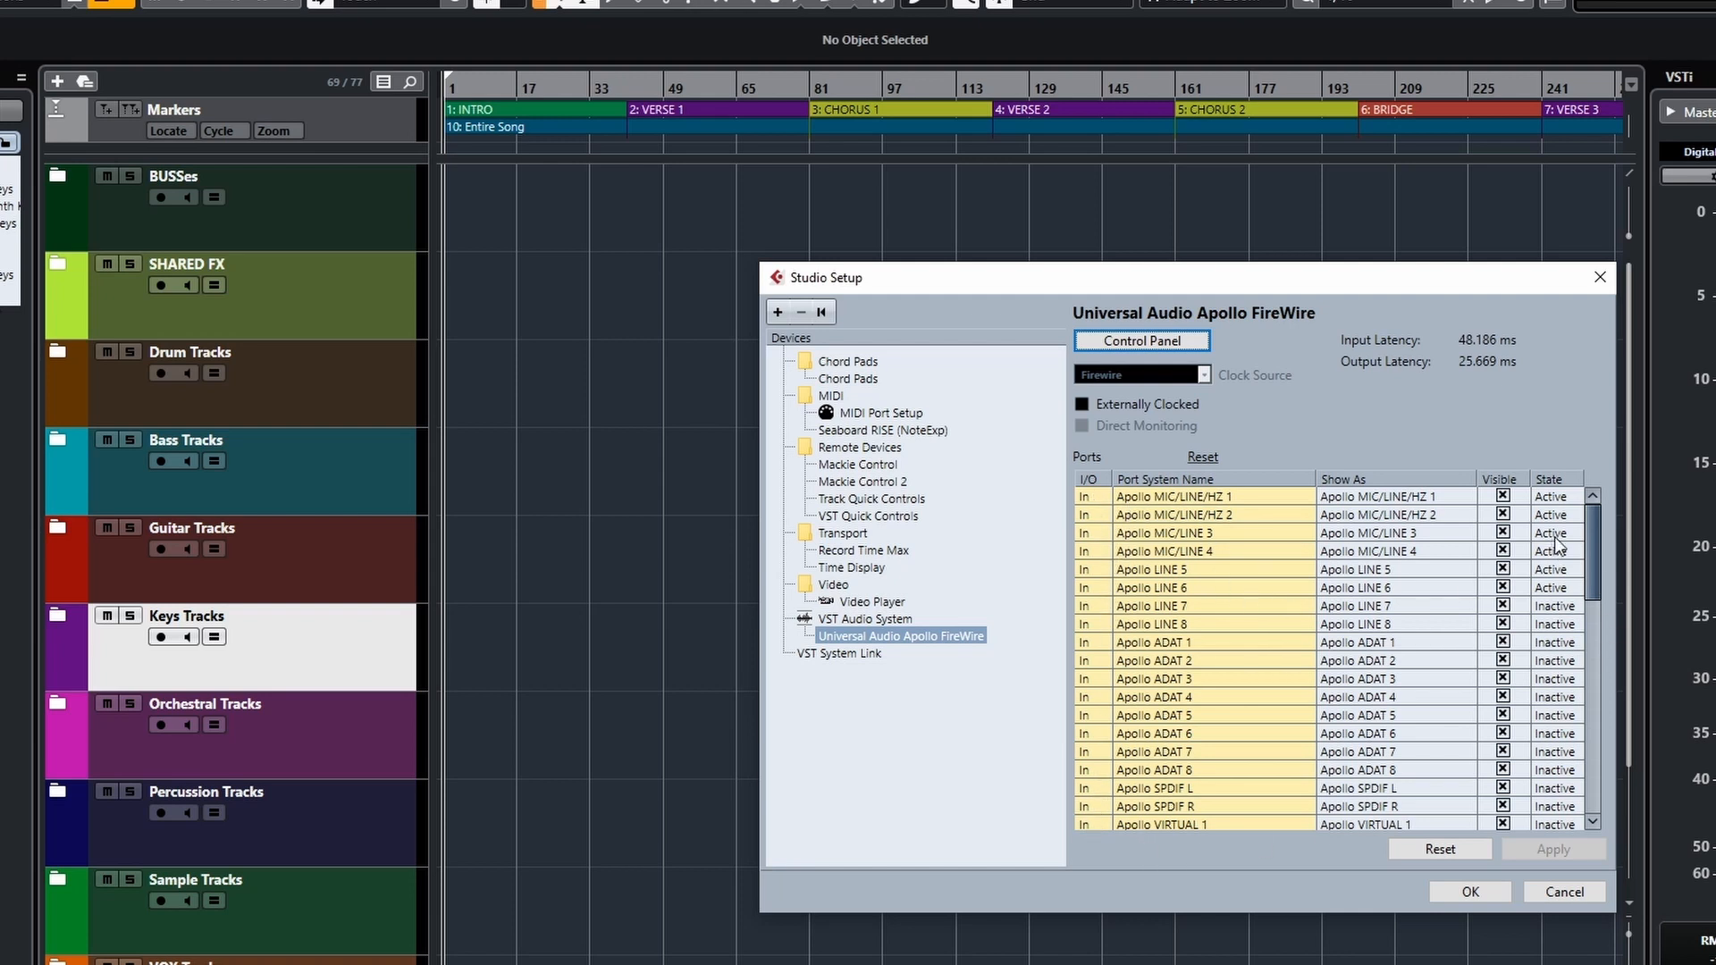
Step: Examine the Apollo's input ports from MIC/LINE/HZ 1 down to VIRTUAL 1 in the device's port list
drag(1589, 556, 1601, 523)
mouse_move(1589, 553)
mouse_down()
mouse_move(1575, 674)
mouse_move(1570, 525)
mouse_up()
click(1215, 497)
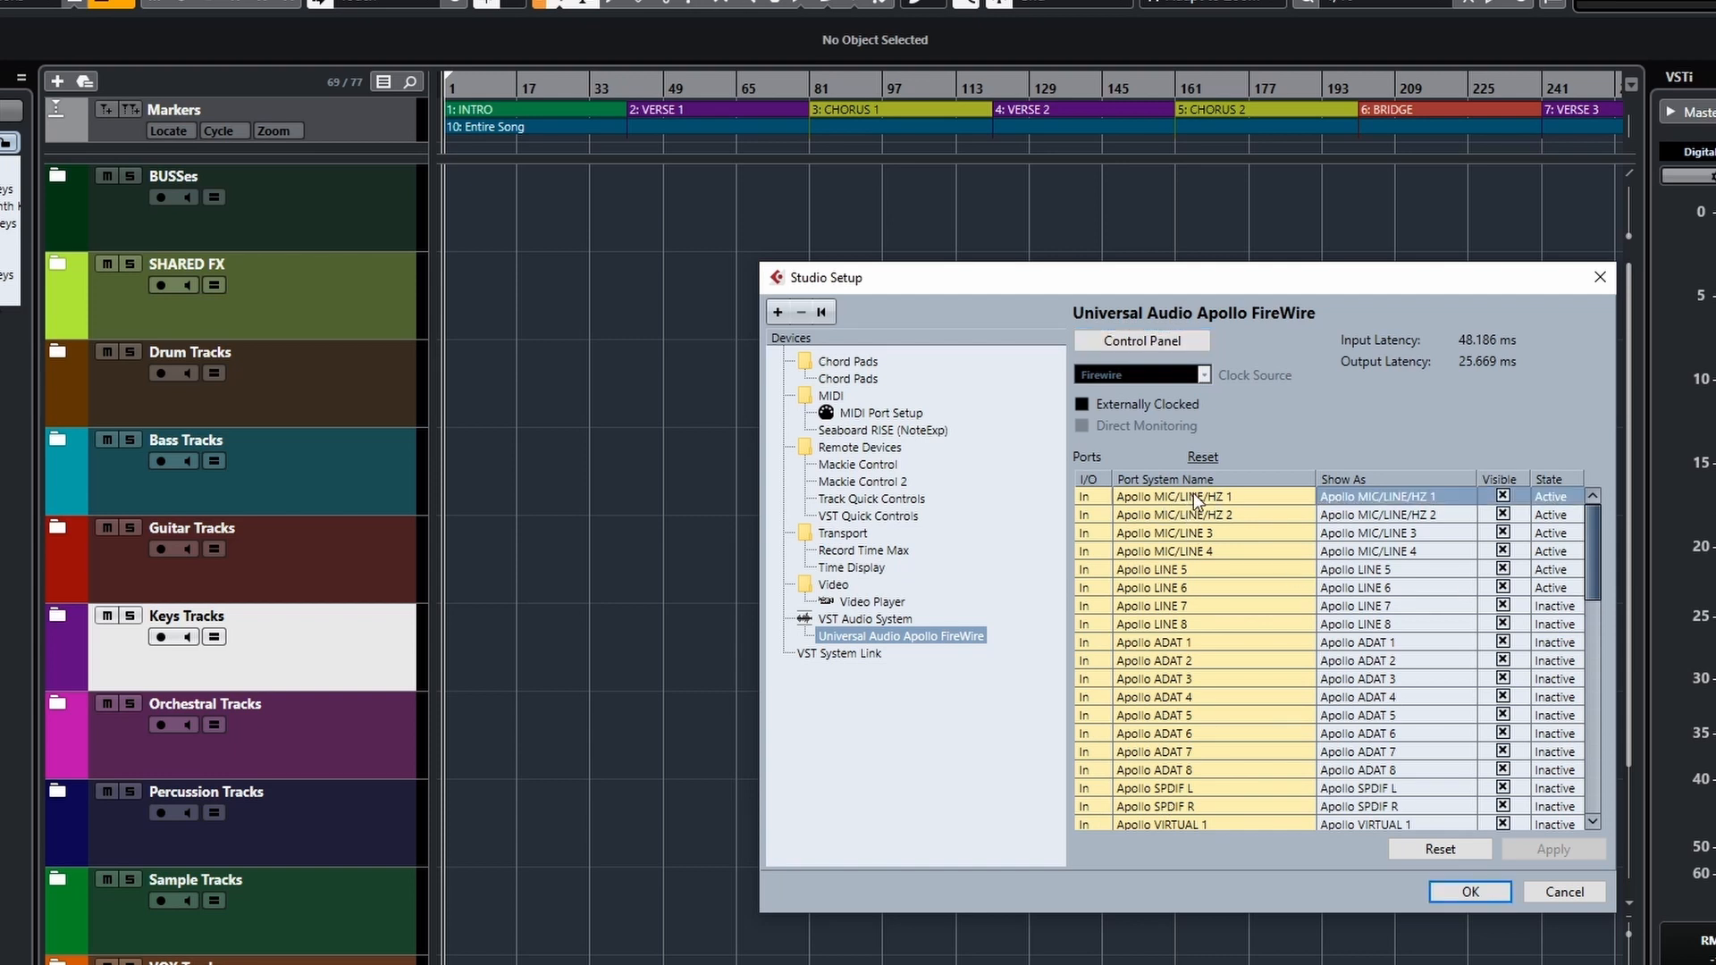
click(1230, 534)
click(1200, 588)
click(1183, 660)
click(1198, 734)
click(1194, 789)
click(1205, 822)
click(1194, 713)
click(1176, 642)
click(1161, 552)
click(1171, 512)
click(1172, 499)
Step: Switch to the Universal Audio Console, check its channel names, and close it to return to Studio Setup
key(alt+Tab)
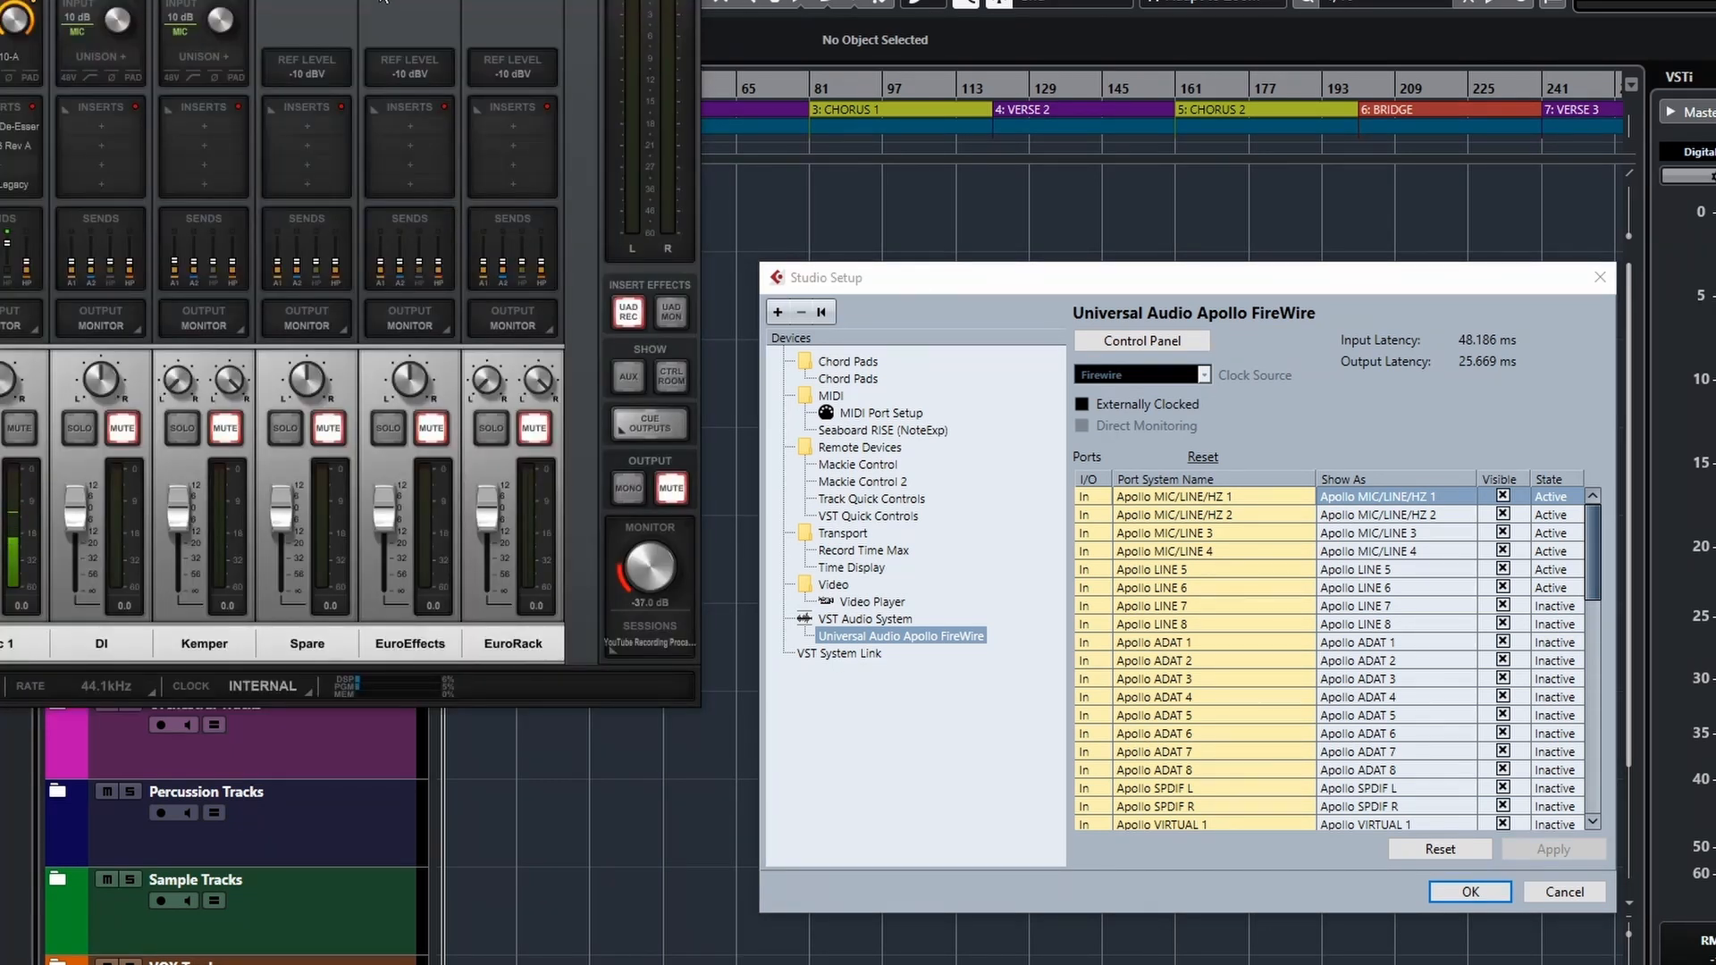
drag(385, 0, 951, 124)
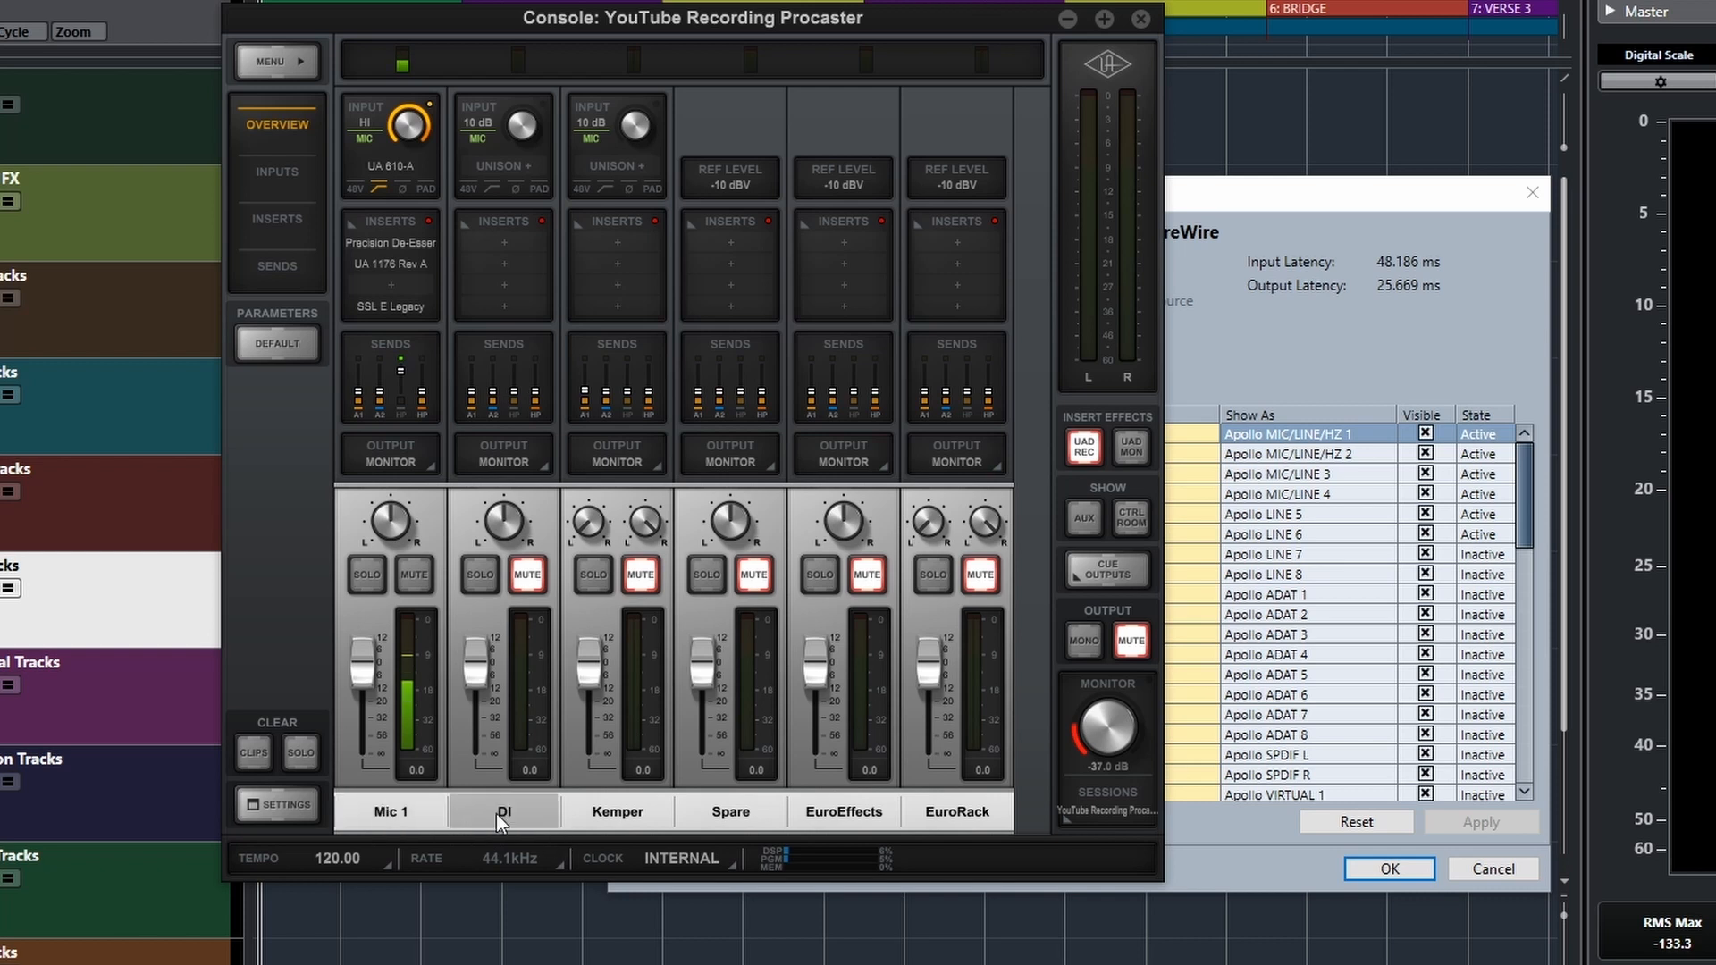
click(1148, 23)
drag(1208, 190, 1118, 163)
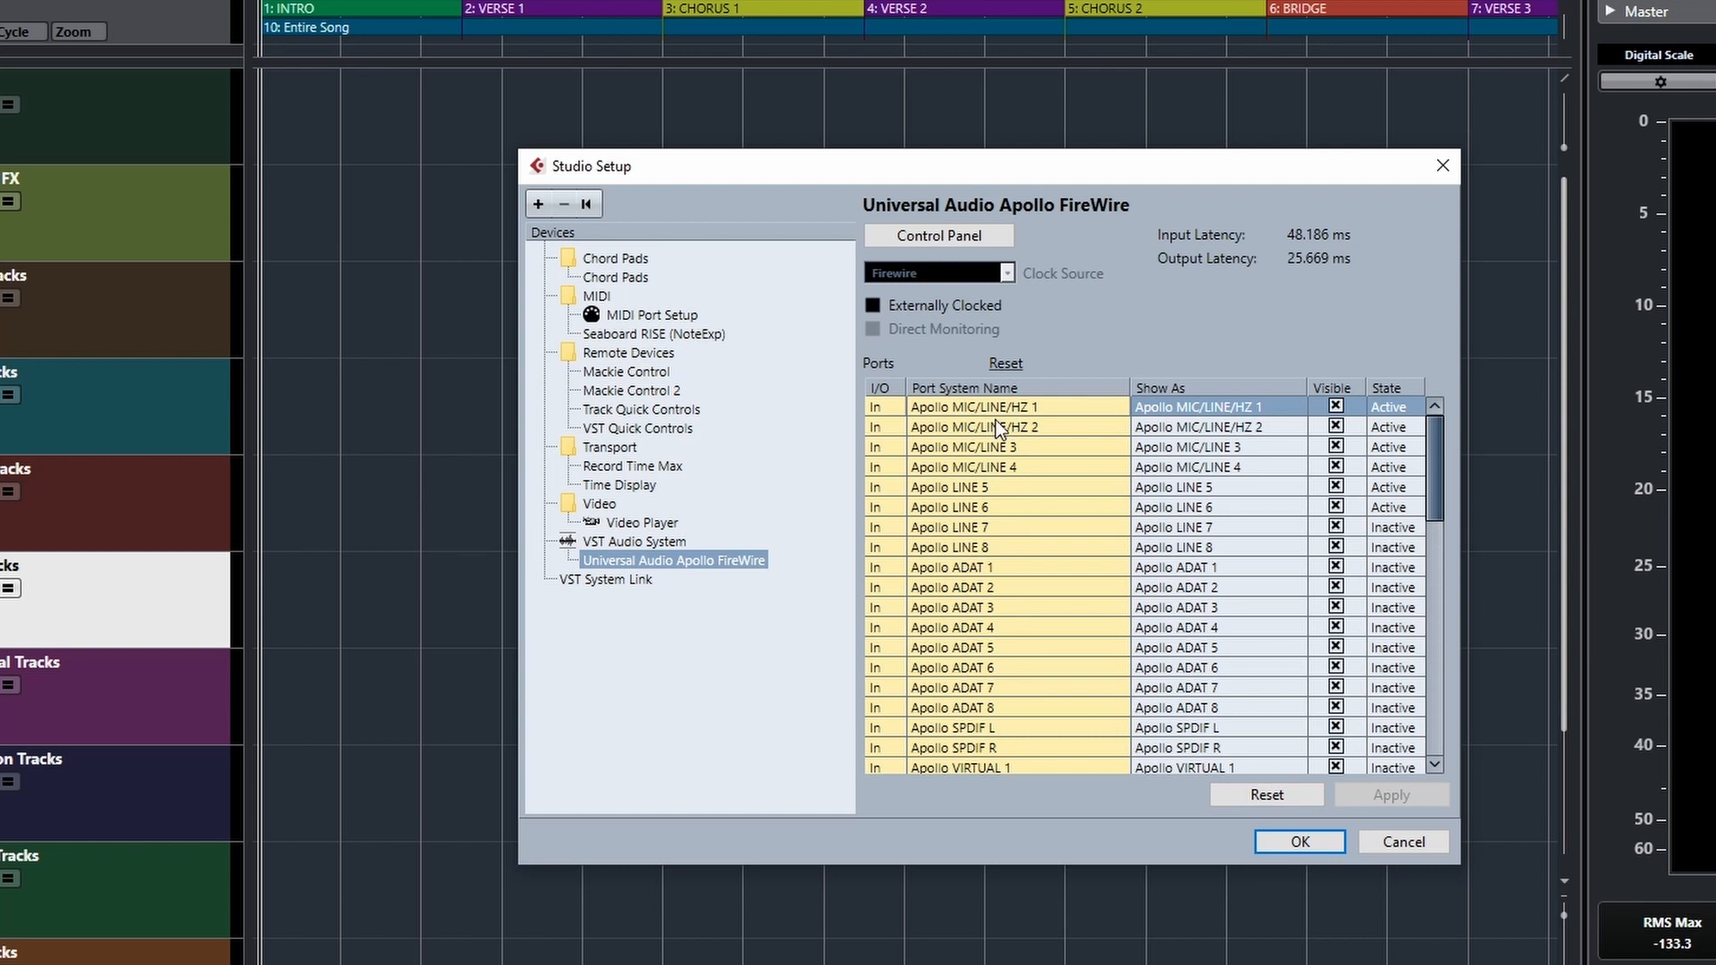
Step: Rename the Apollo MIC/LINE/HZ 1 input as Vocal Mic and the Apollo MIC/LINE 3 input as Kemper
double_click(1252, 411)
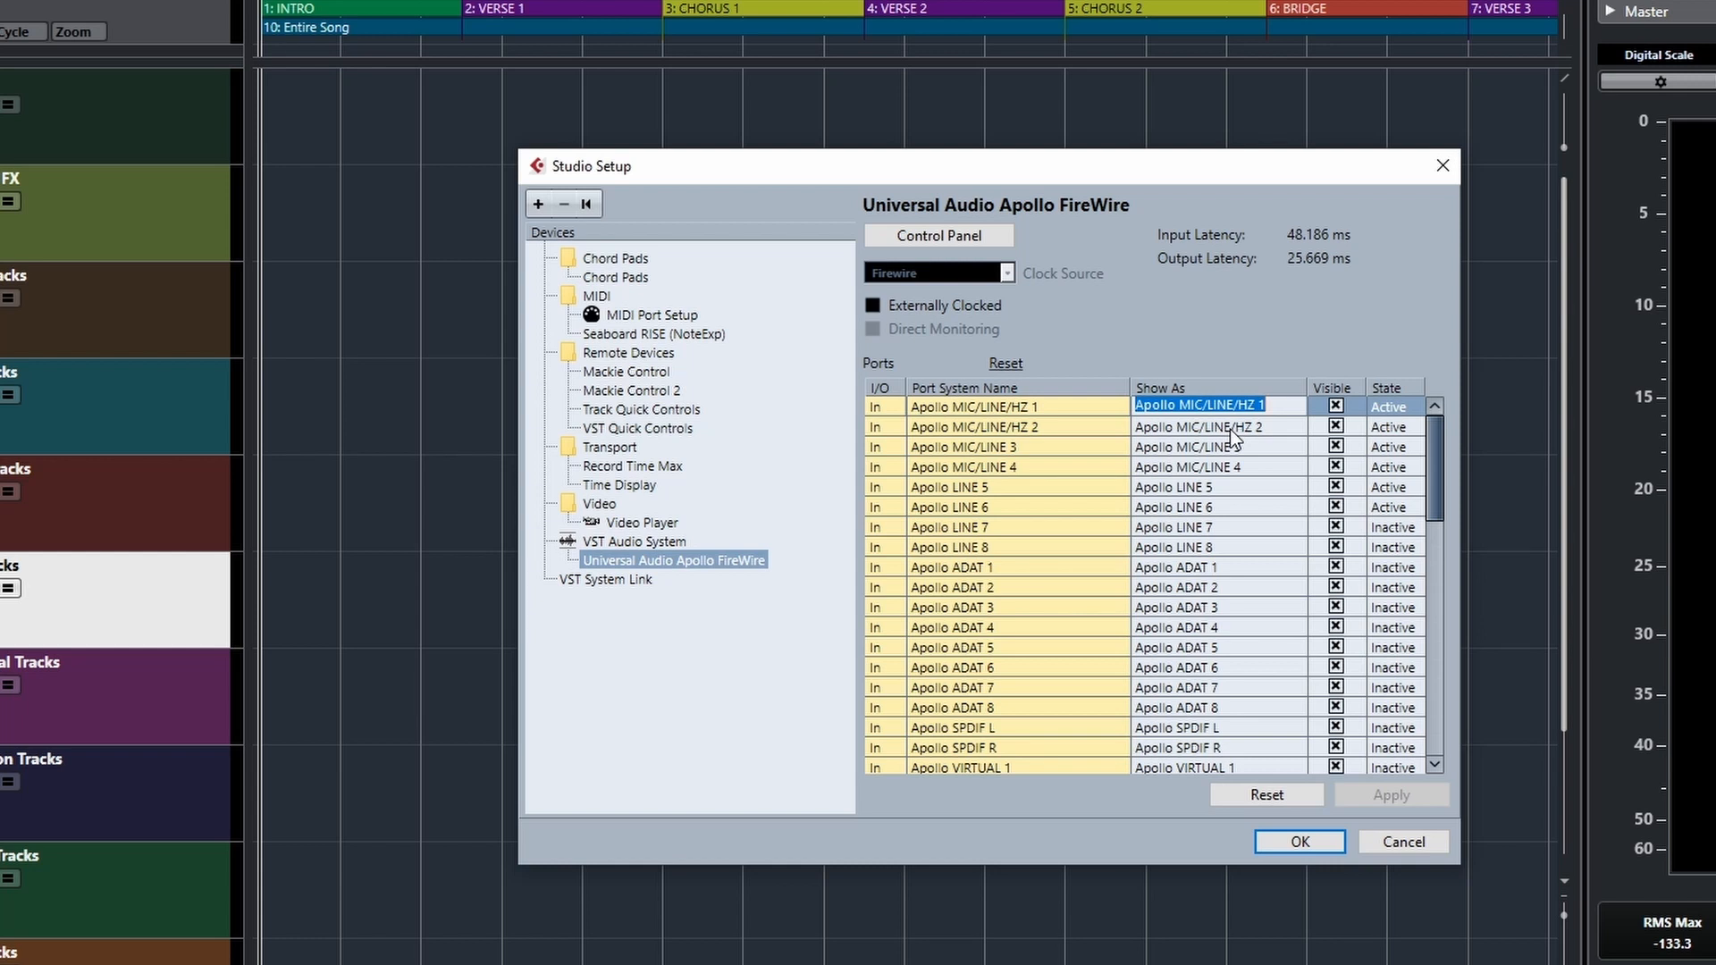
text(Vocal Mic)
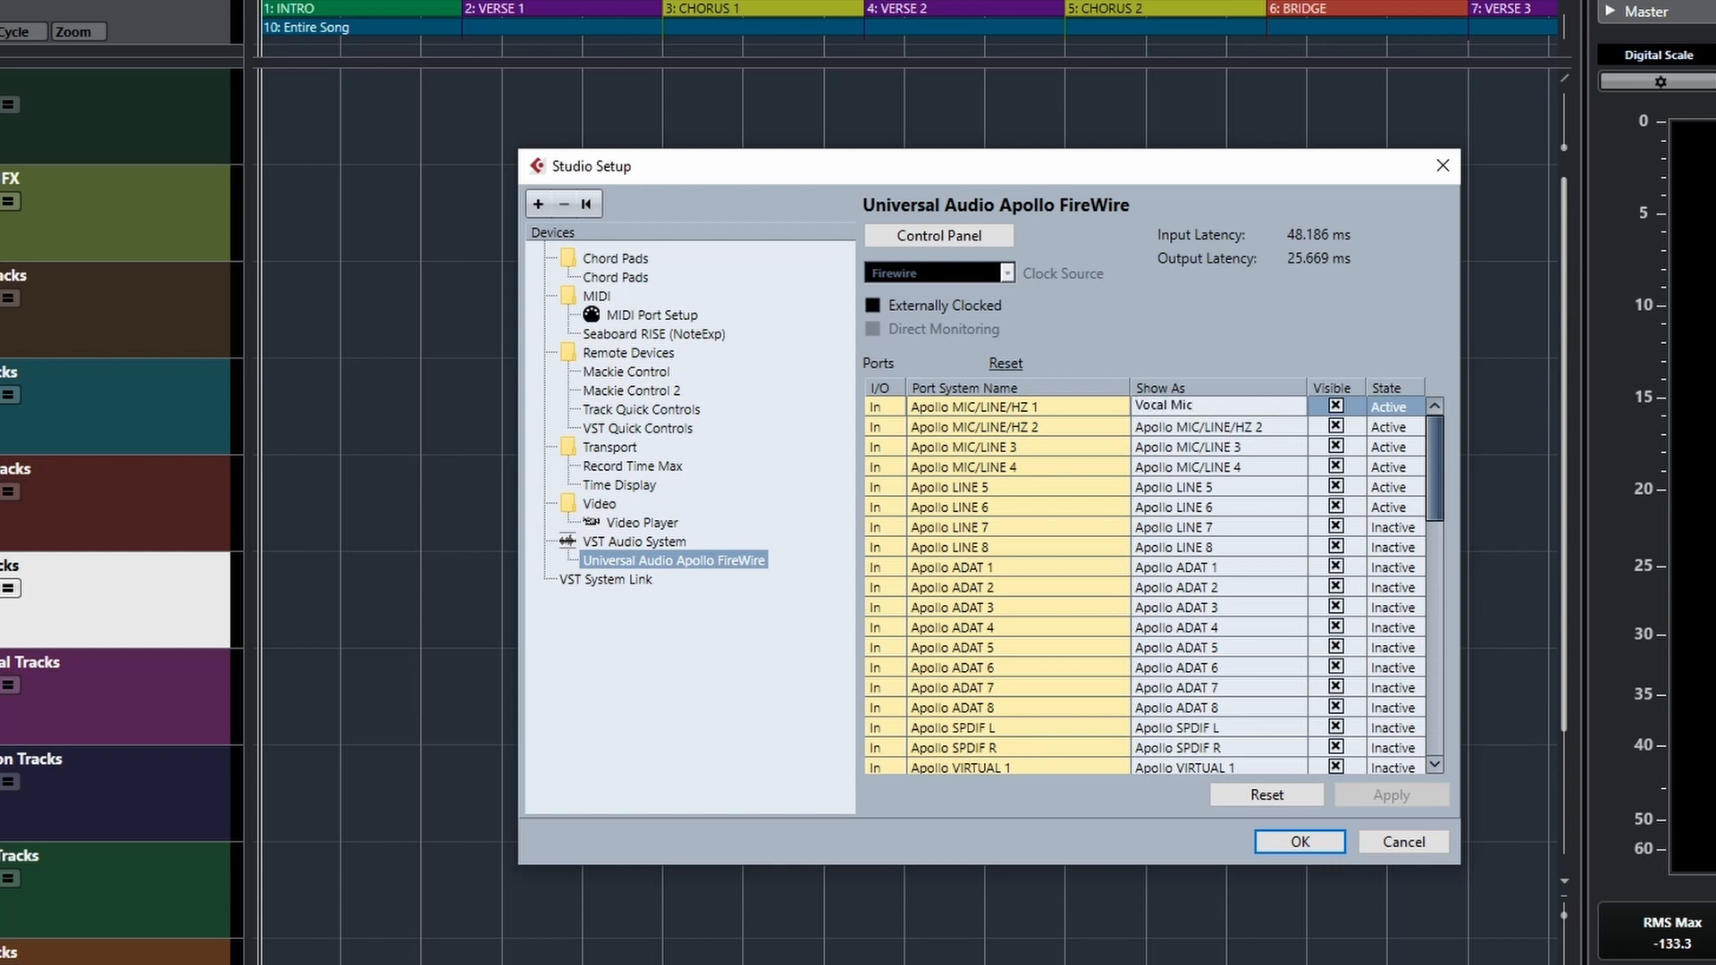
key(Return)
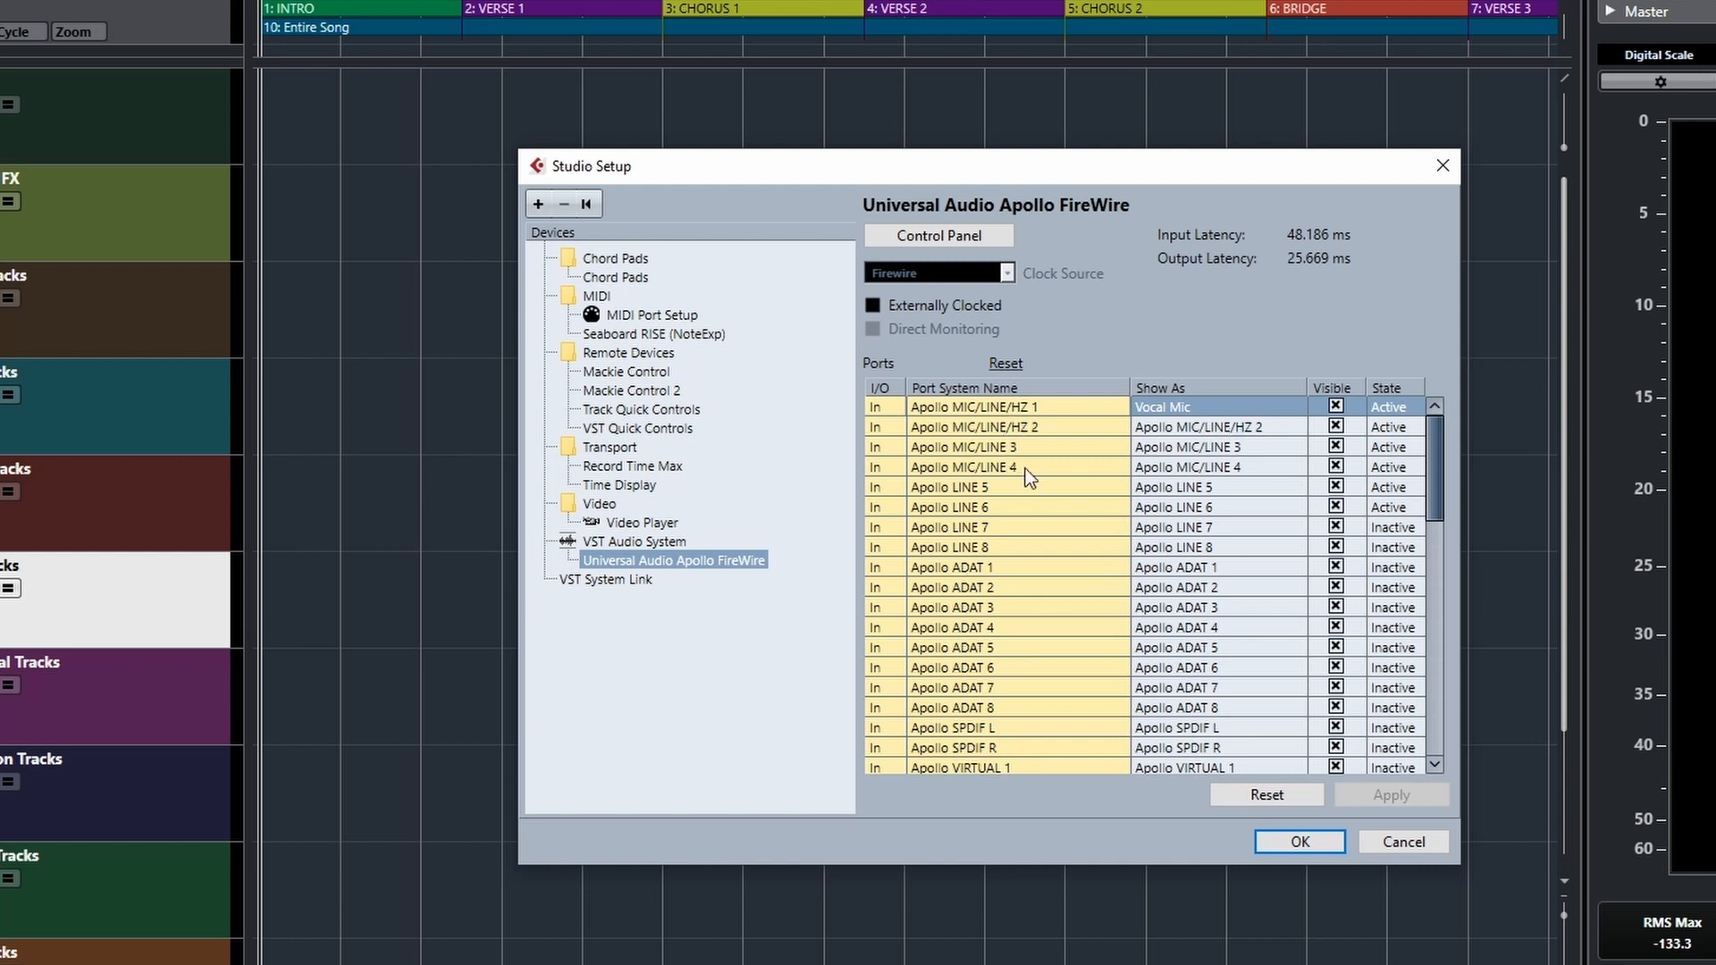
double_click(1204, 432)
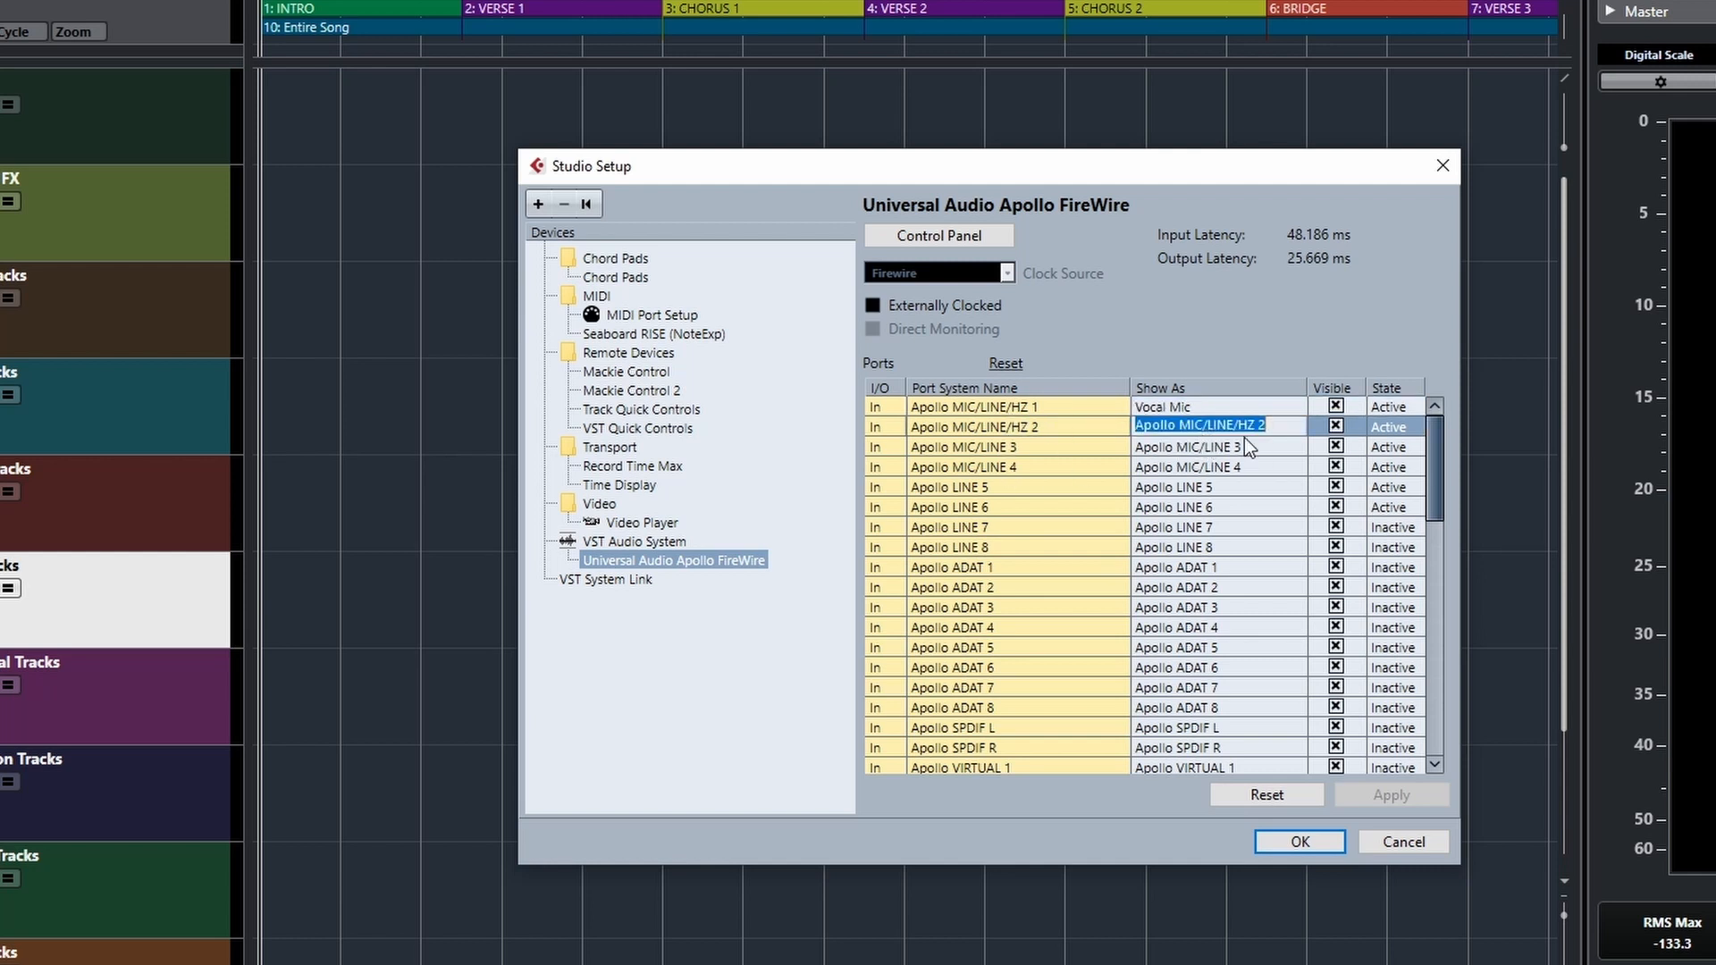
double_click(1245, 447)
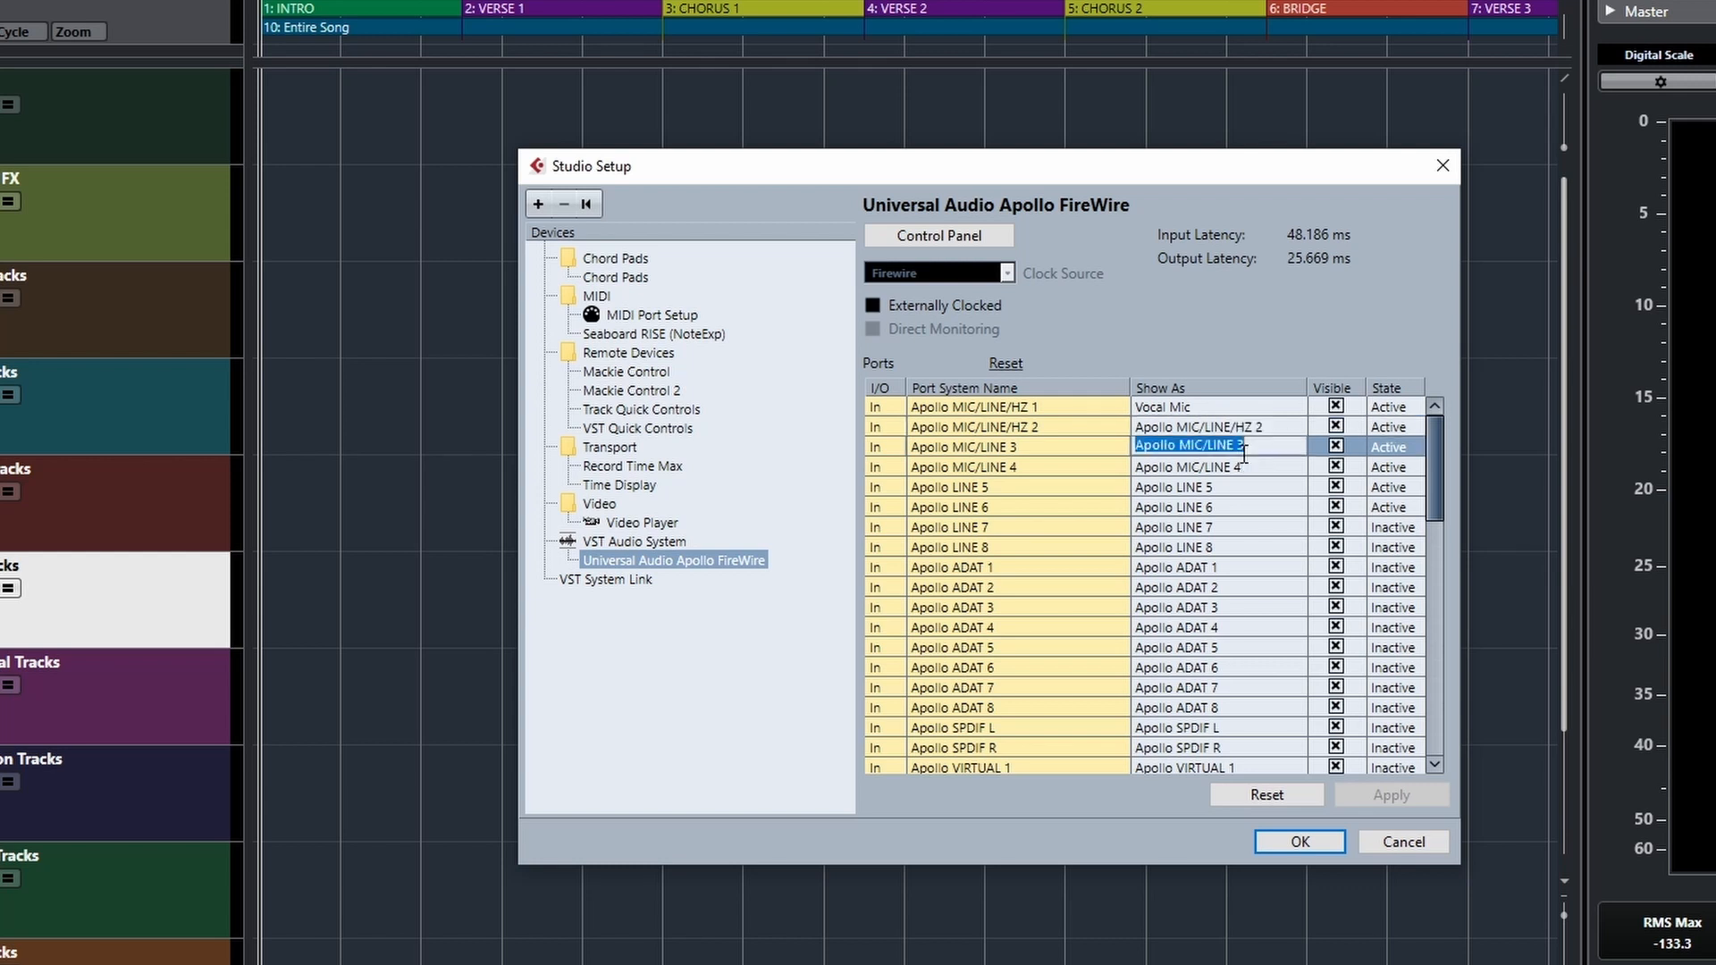
text(Kemper)
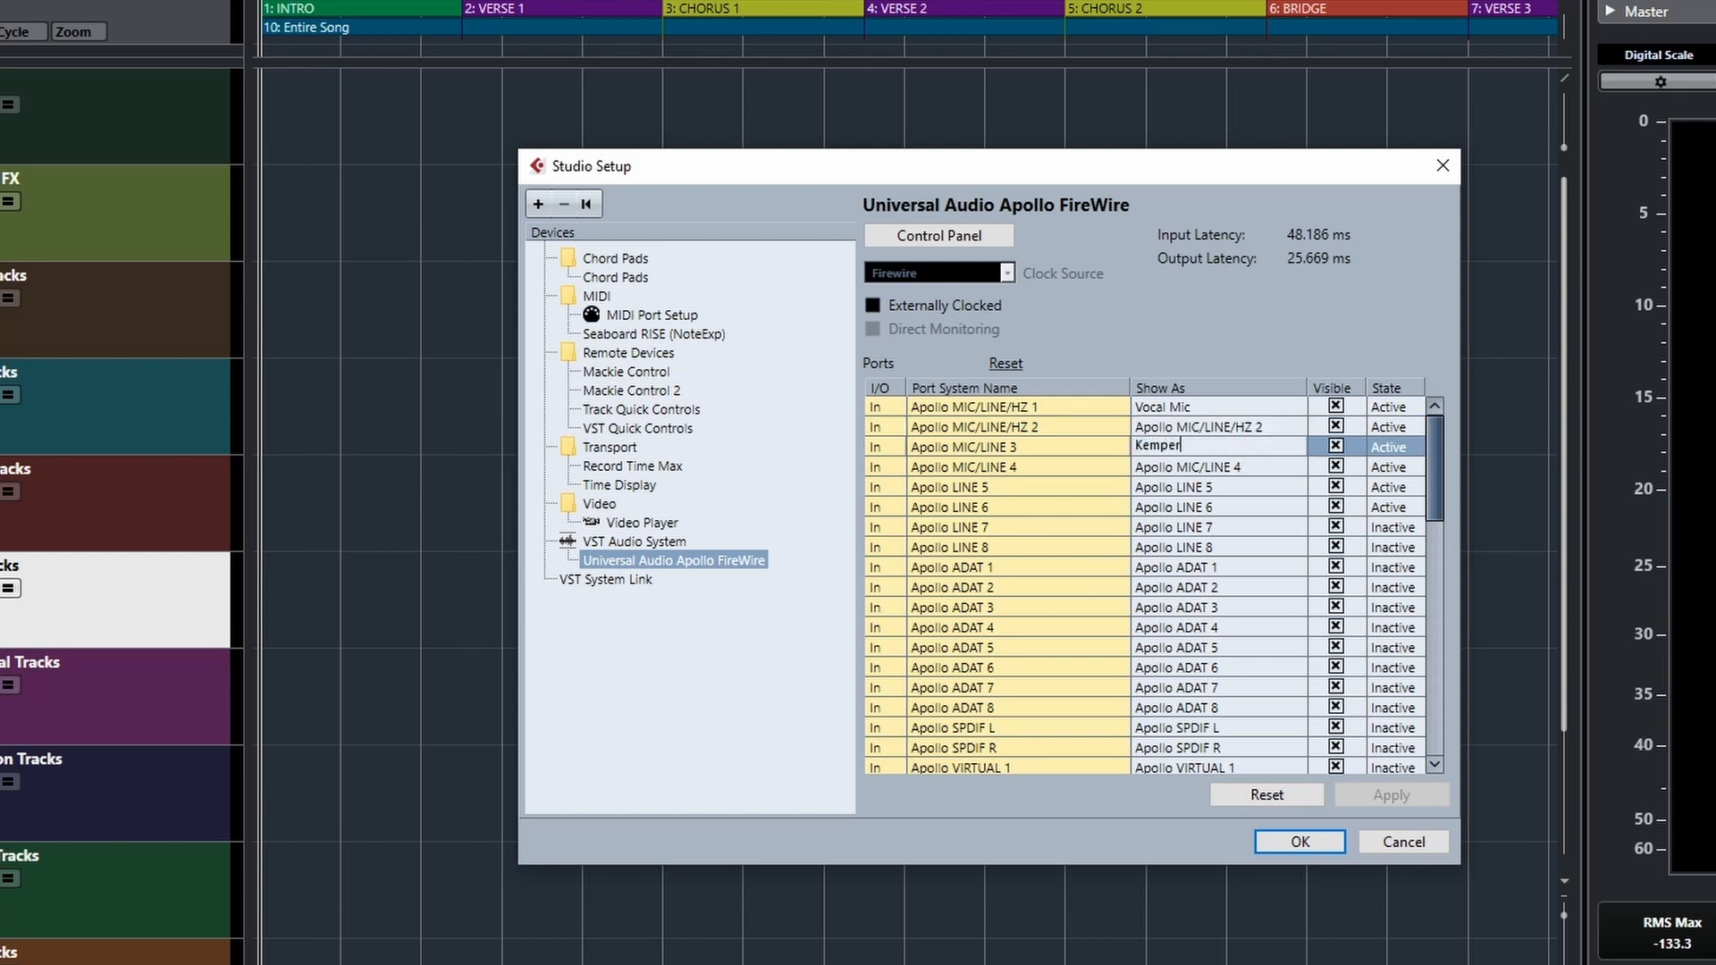
key(Return)
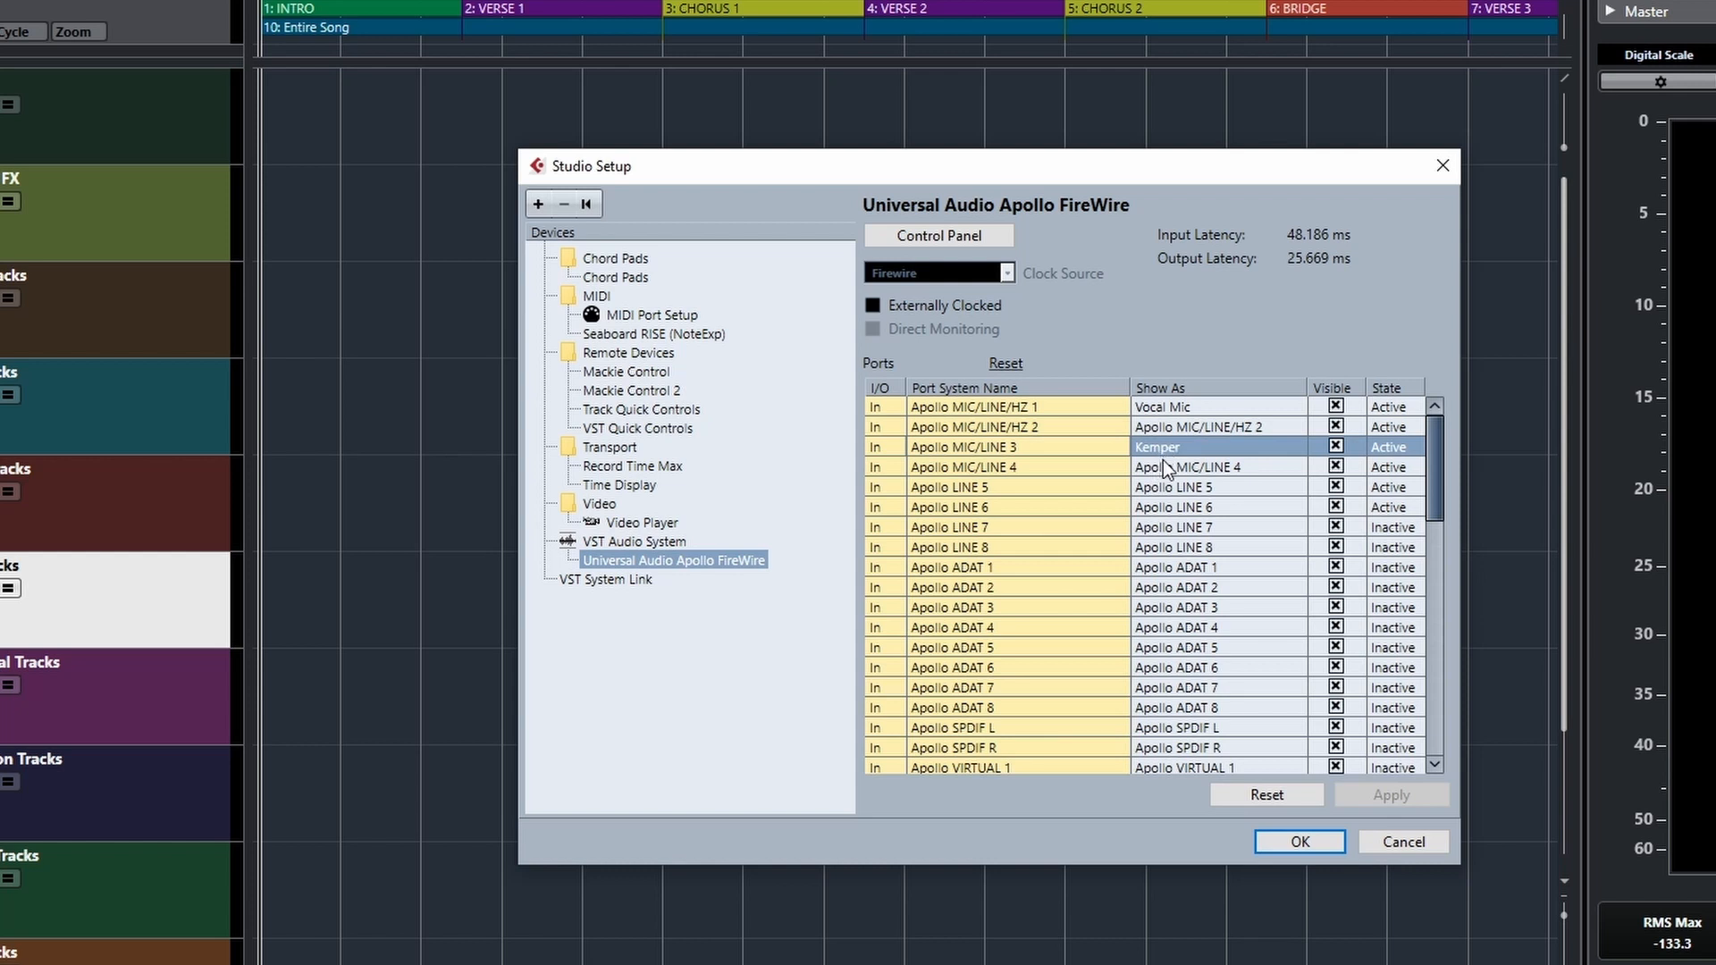
click(1243, 802)
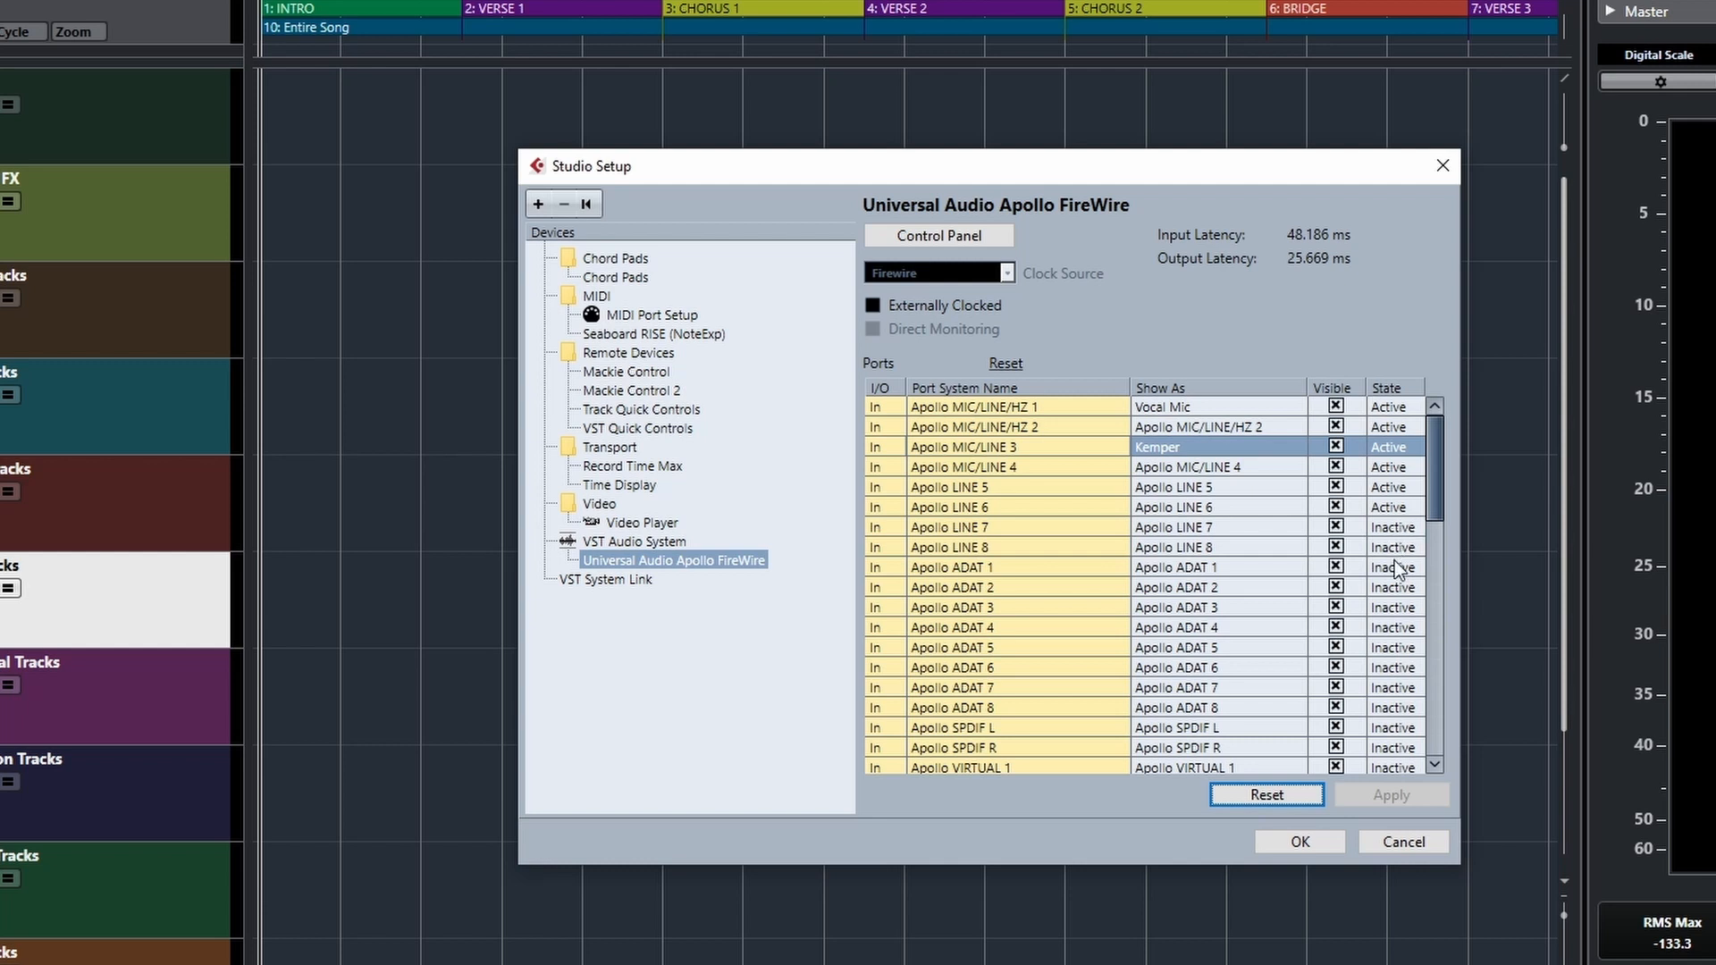
Step: Hide the Apollo input ports ADAT 1 to ADAT 8 and SPDIF L, keeping LINE 8 visible
mouse_move(1435, 510)
mouse_down()
mouse_move(1434, 531)
mouse_move(1430, 486)
mouse_up()
click(1346, 548)
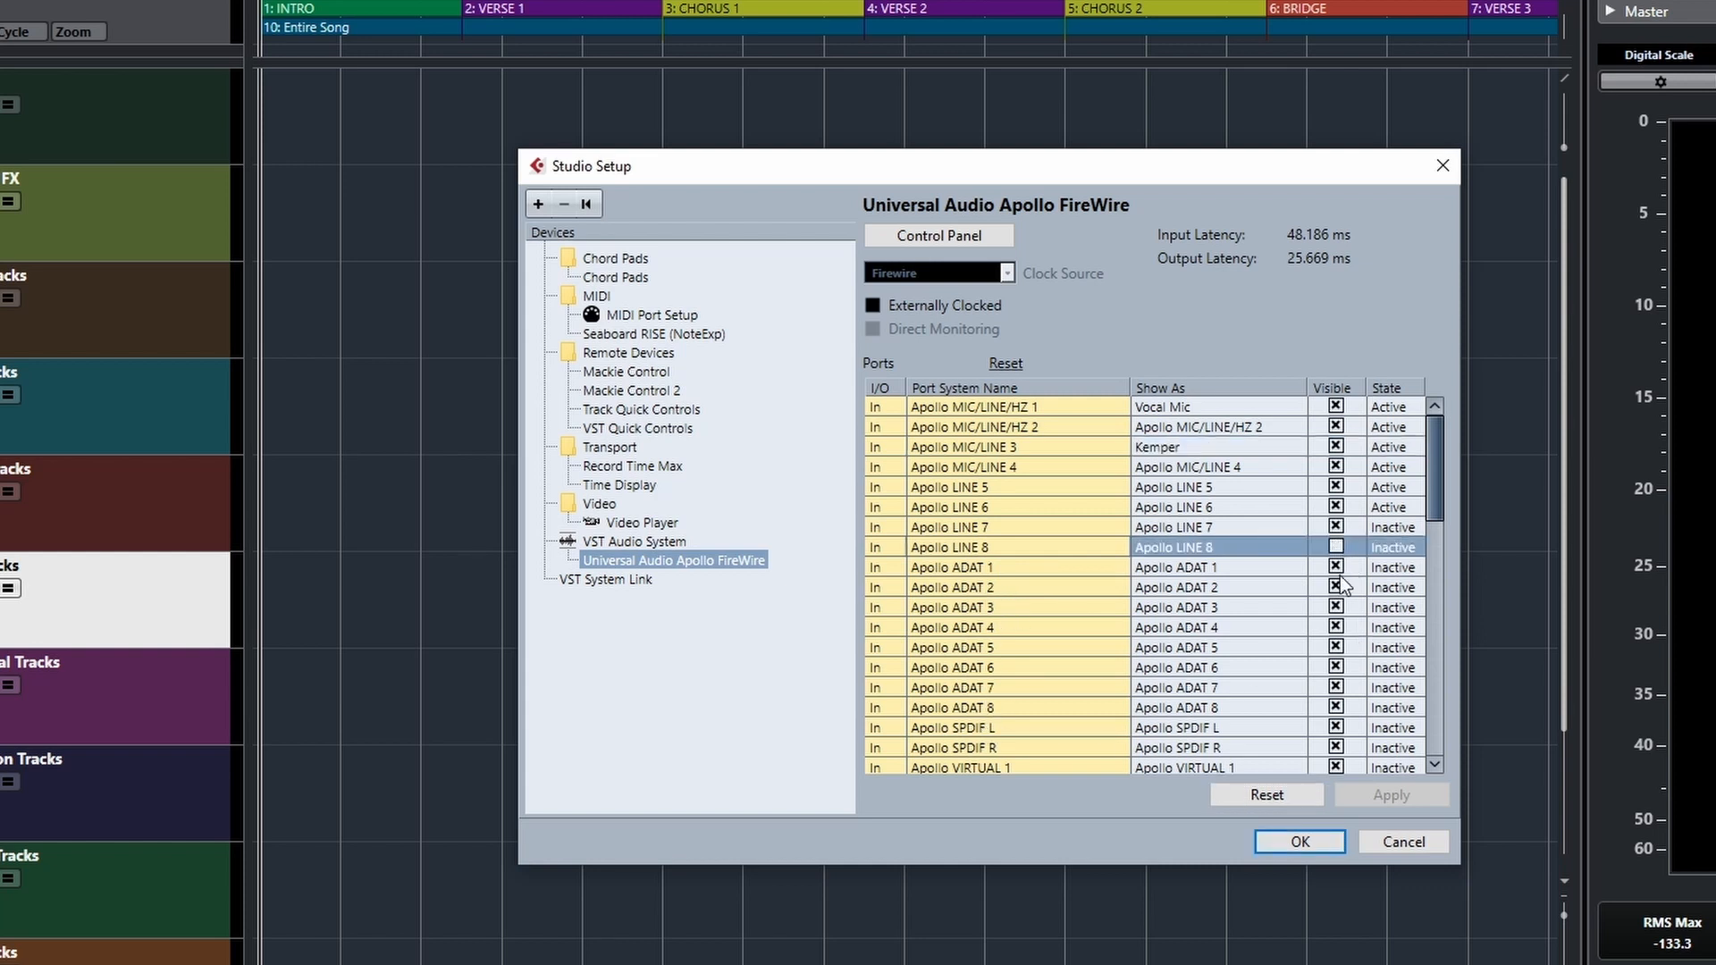
click(1335, 567)
click(1336, 587)
click(1335, 608)
click(1336, 627)
click(1336, 647)
click(1335, 668)
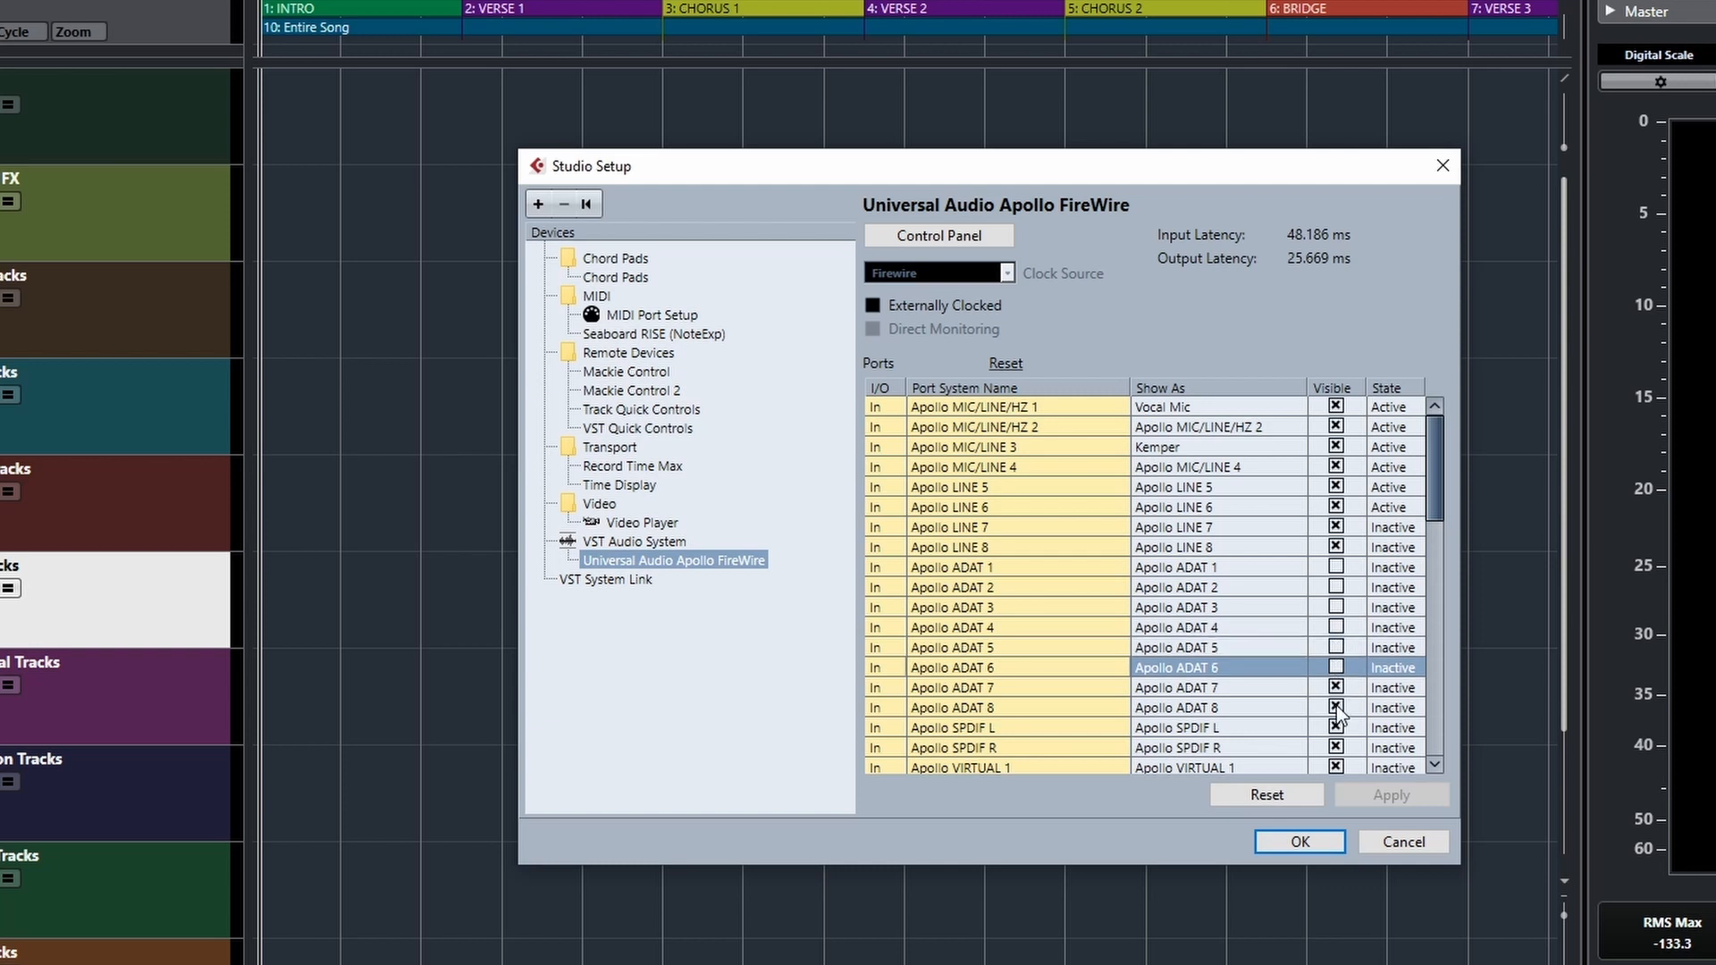
click(1336, 688)
click(1336, 728)
click(1335, 708)
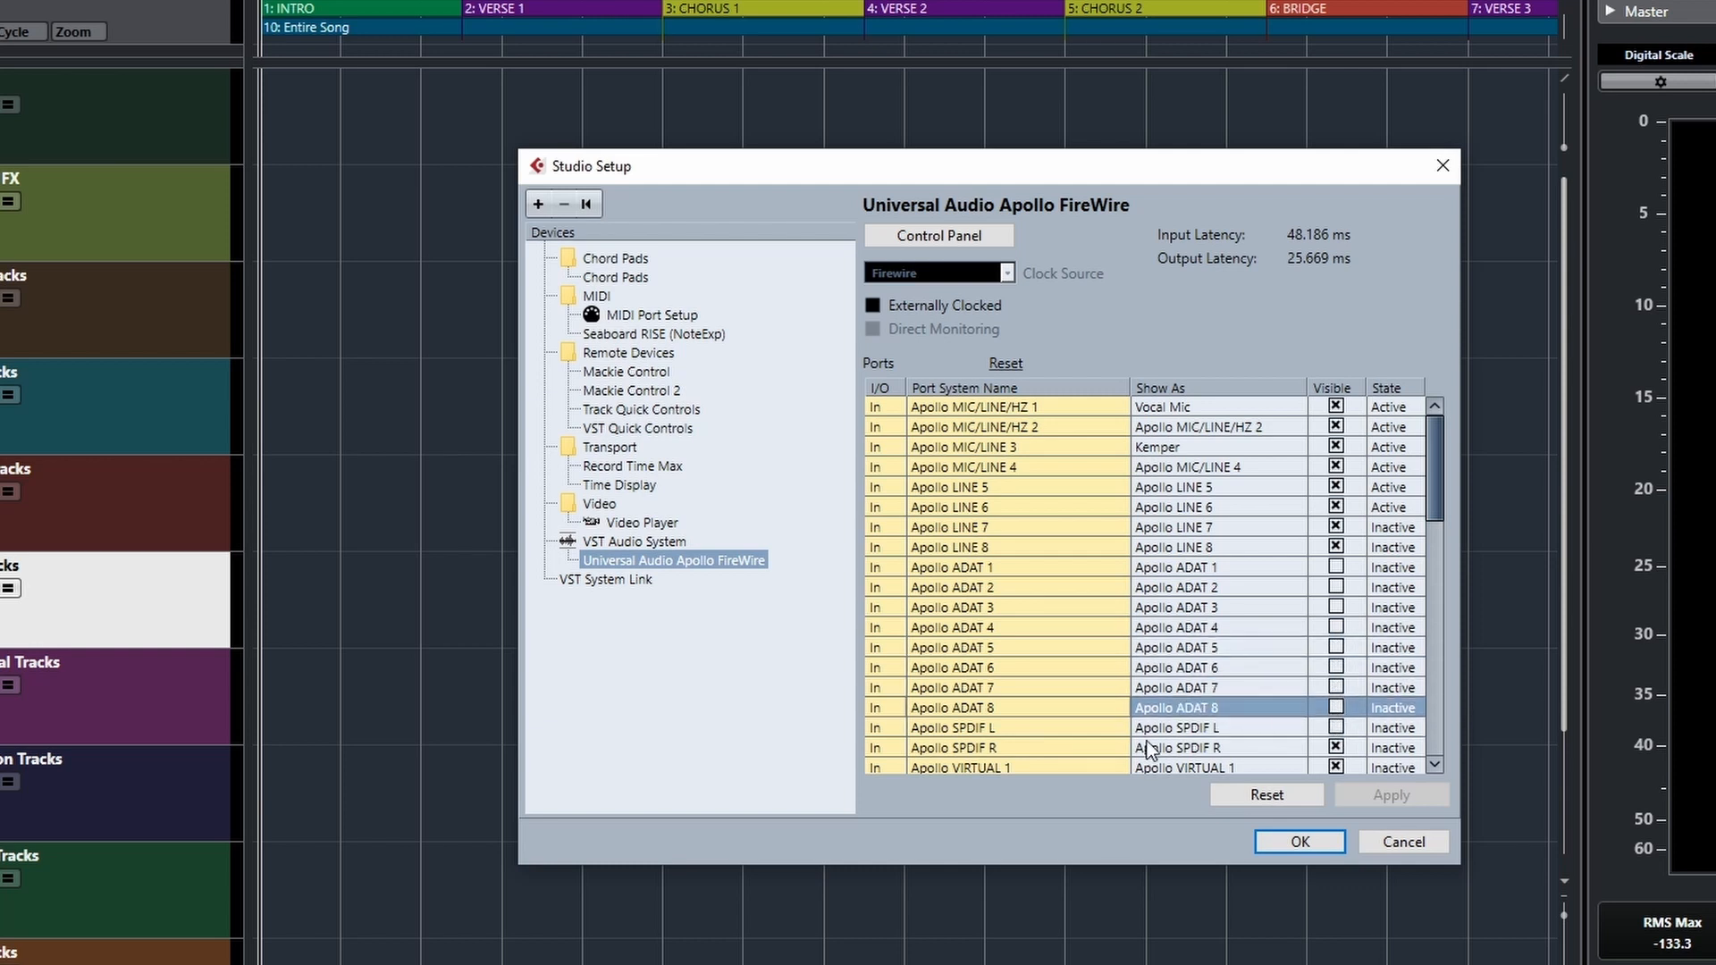
Step: Make the Apollo input ports ADAT 1 to ADAT 8 and SPDIF L visible again
click(1335, 567)
click(1336, 587)
click(1336, 607)
click(1336, 628)
click(1336, 648)
click(1335, 667)
click(1336, 687)
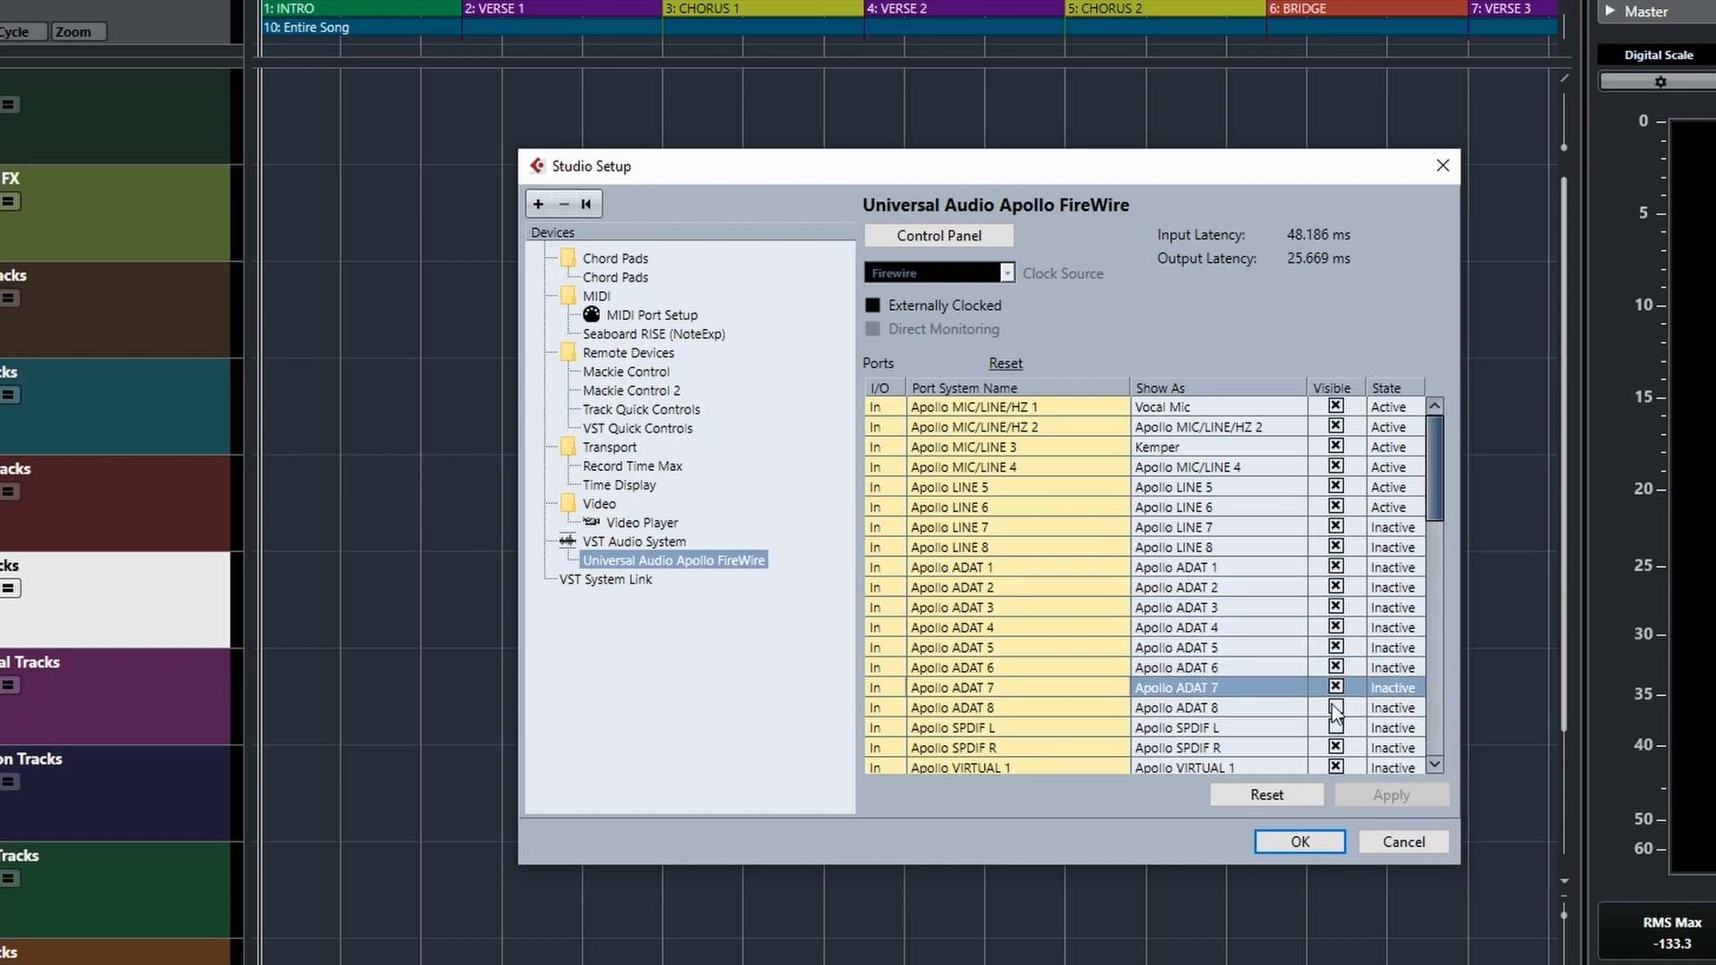
click(1336, 708)
click(1336, 728)
Step: Examine the remaining Apollo input ports and the output ports from MON L onward in the port list
scroll(1355, 754, down, 5)
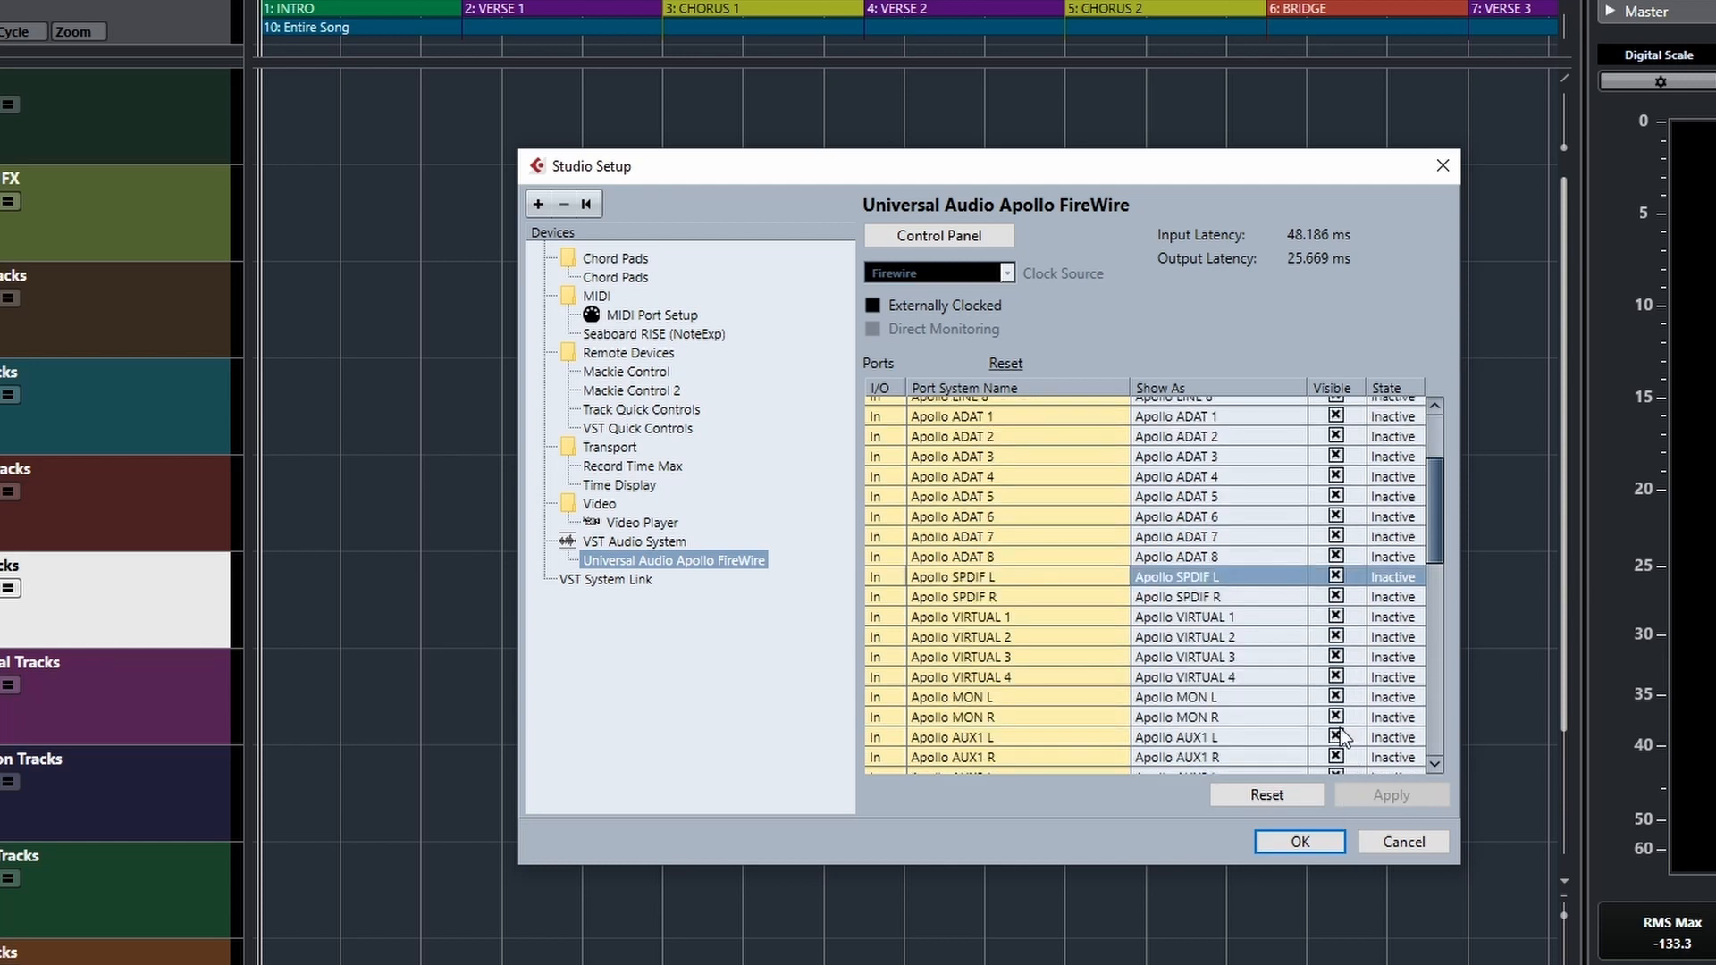
scroll(1349, 724, up, 5)
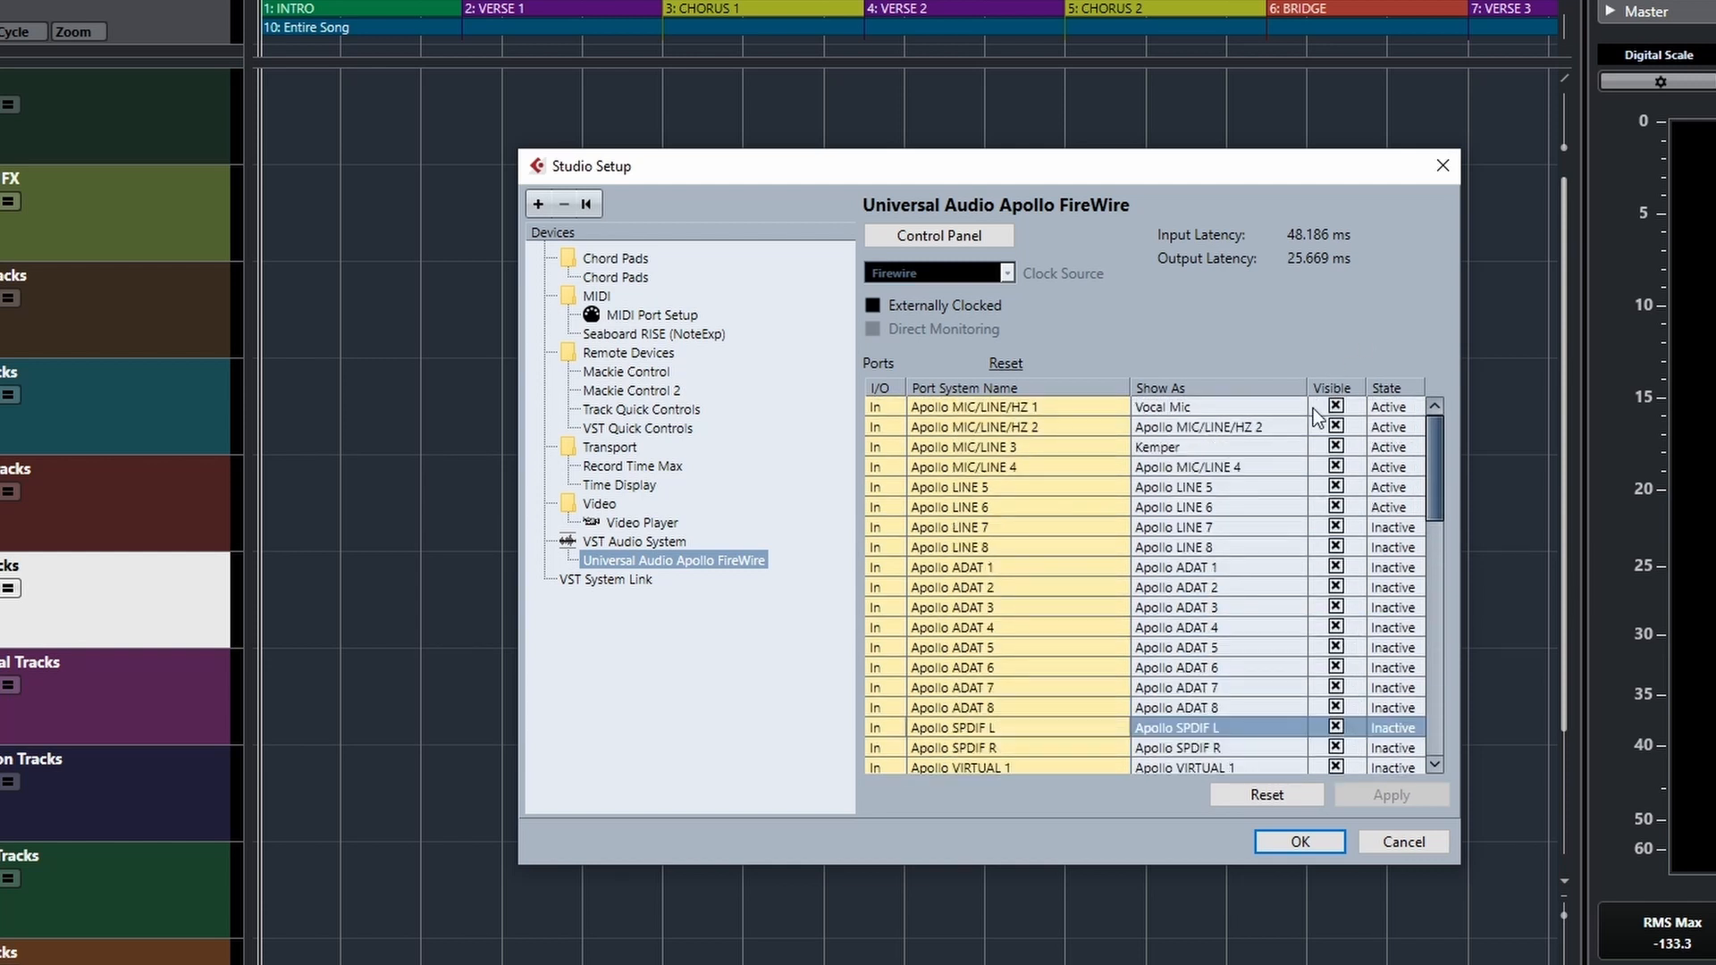
scroll(1270, 528, down, 6)
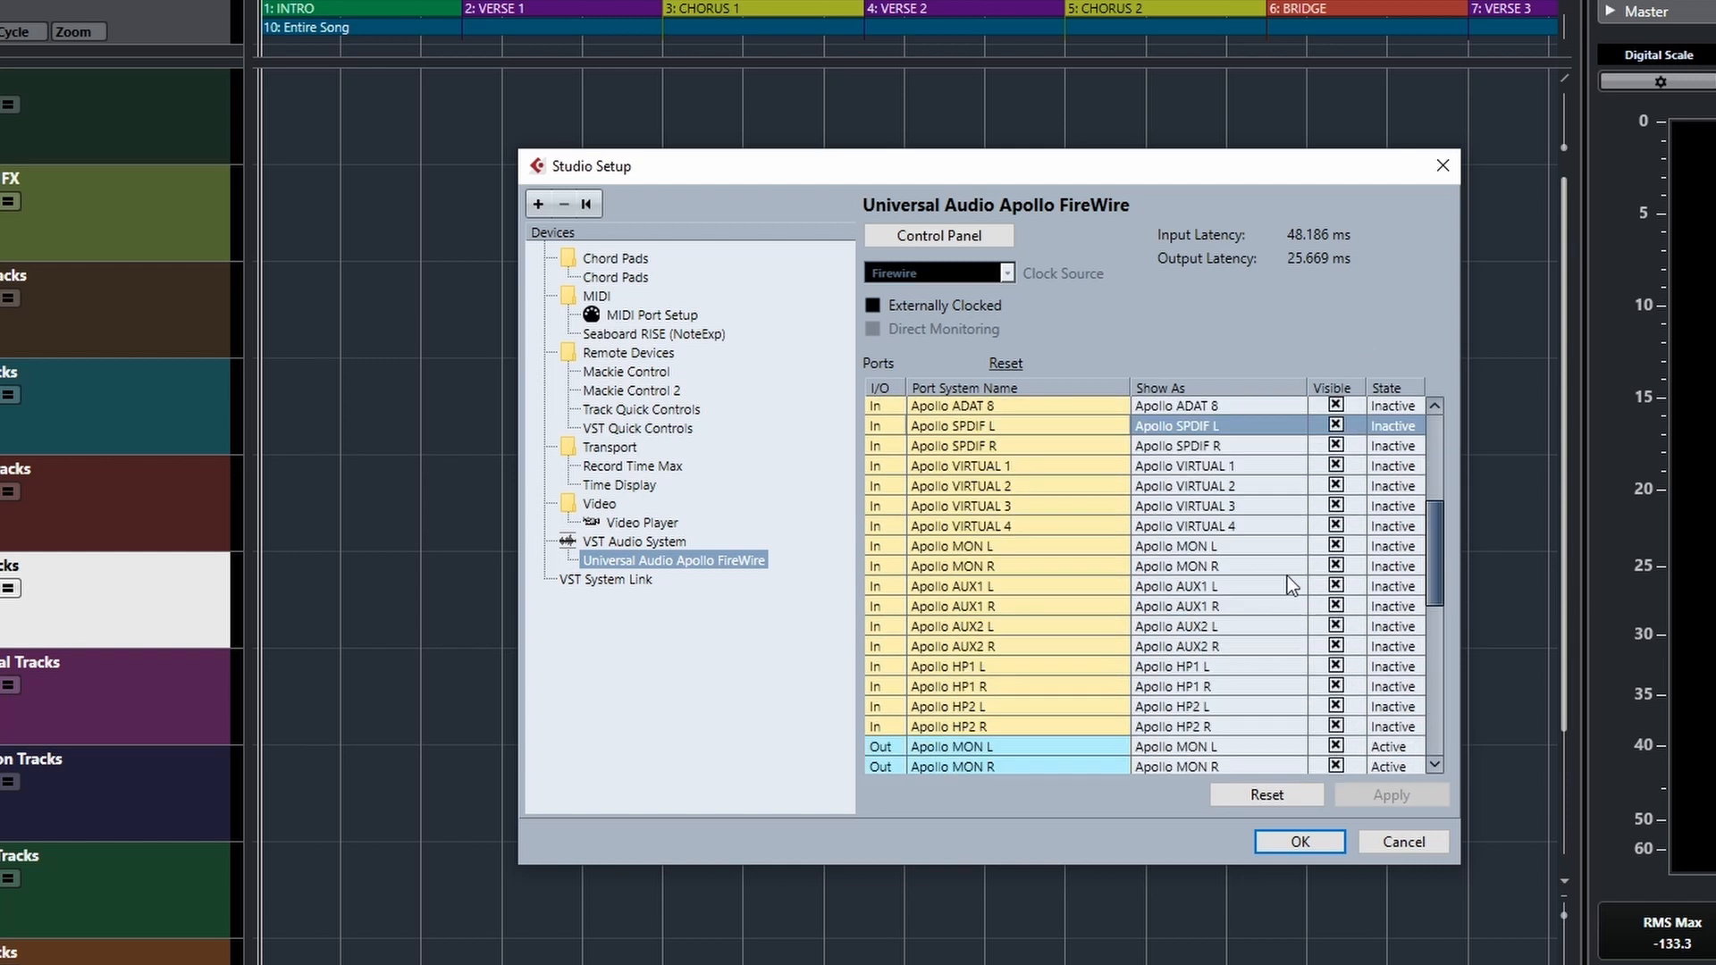
scroll(1270, 624, up, 3)
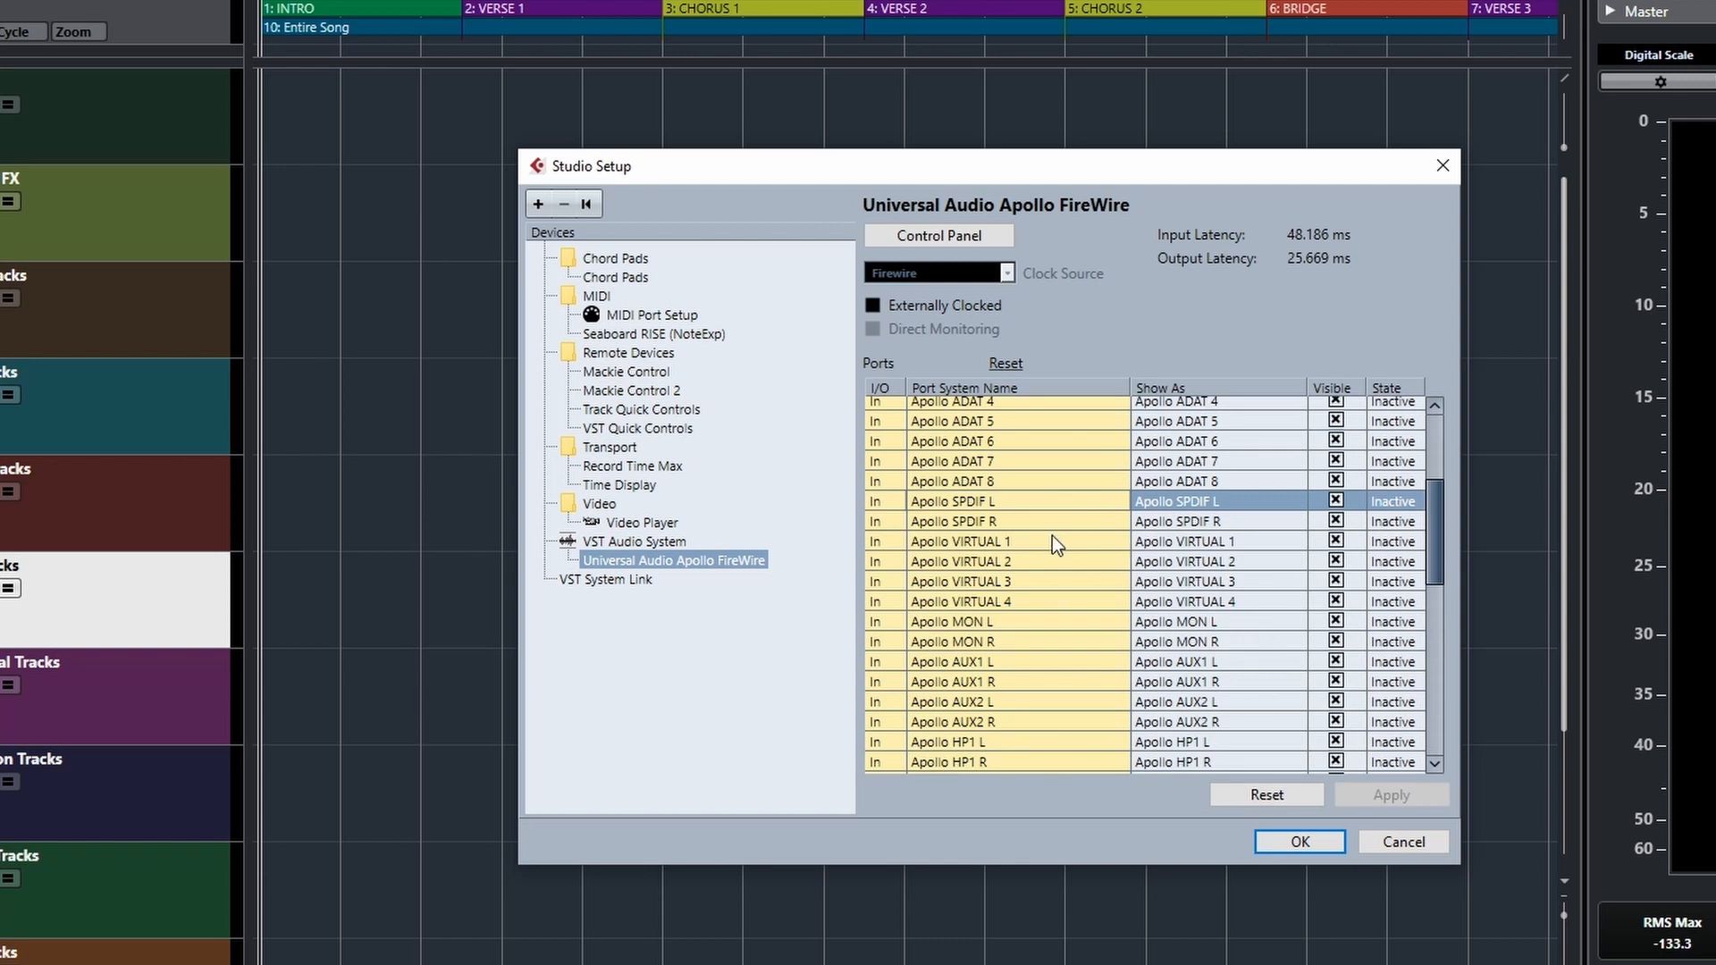
scroll(1060, 545, up, 3)
scroll(1101, 600, down, 8)
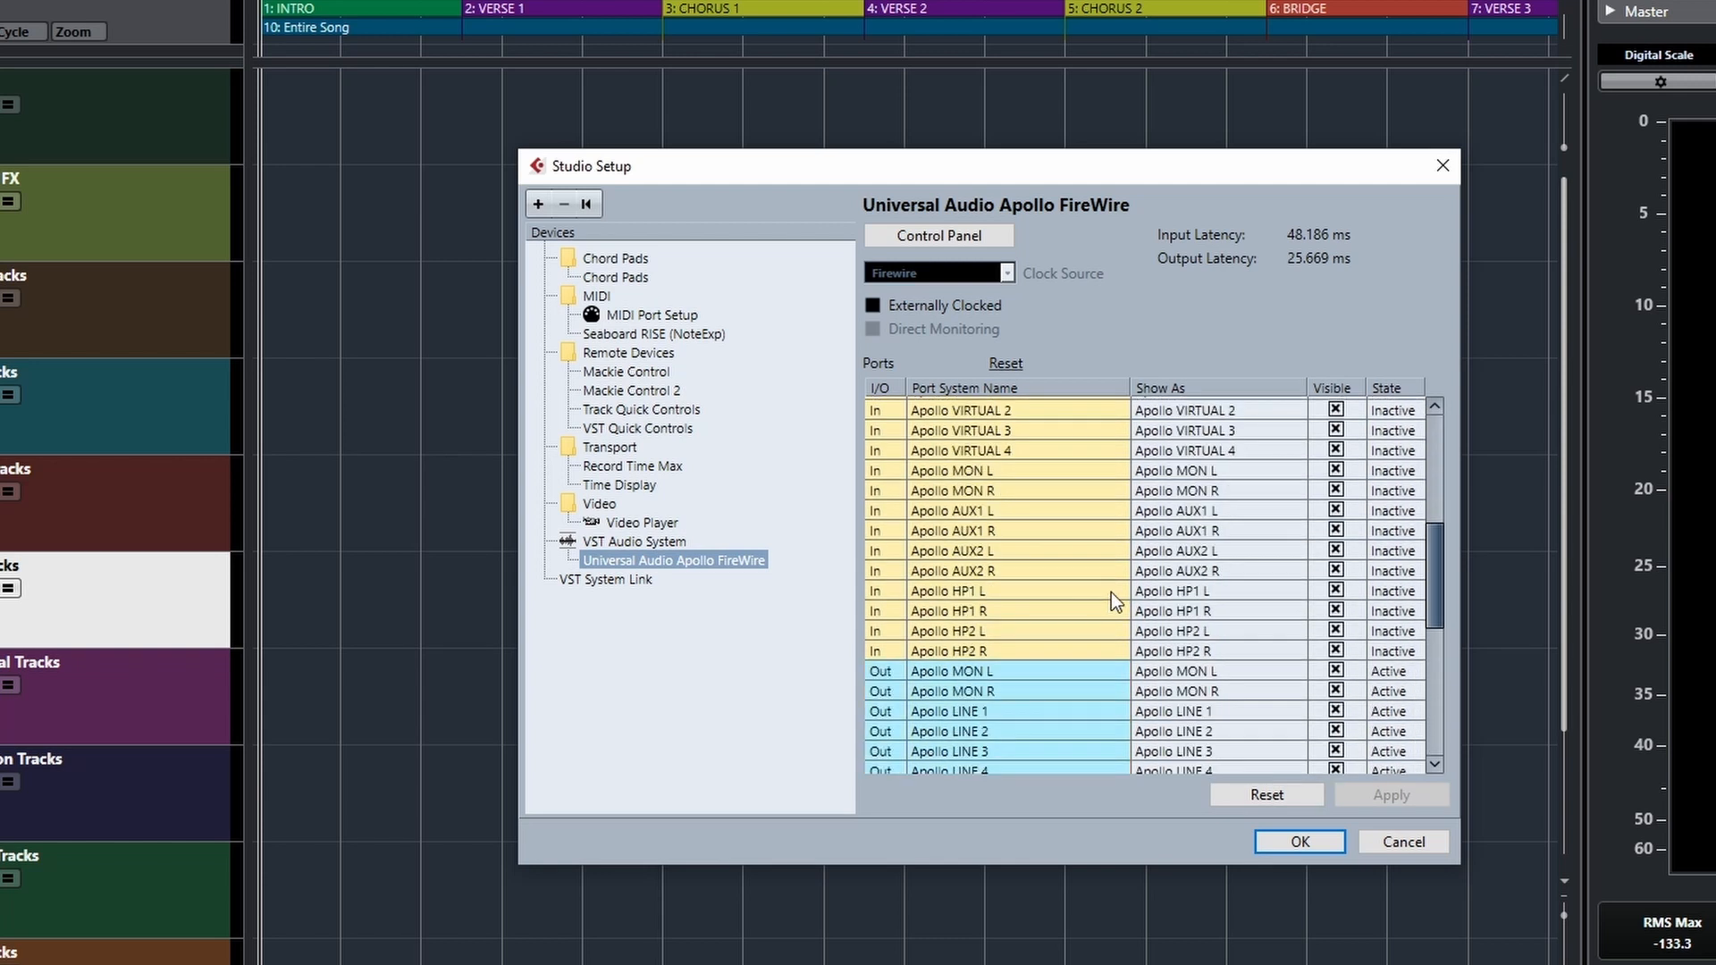
scroll(1112, 615, down, 3)
scroll(1111, 624, up, 2)
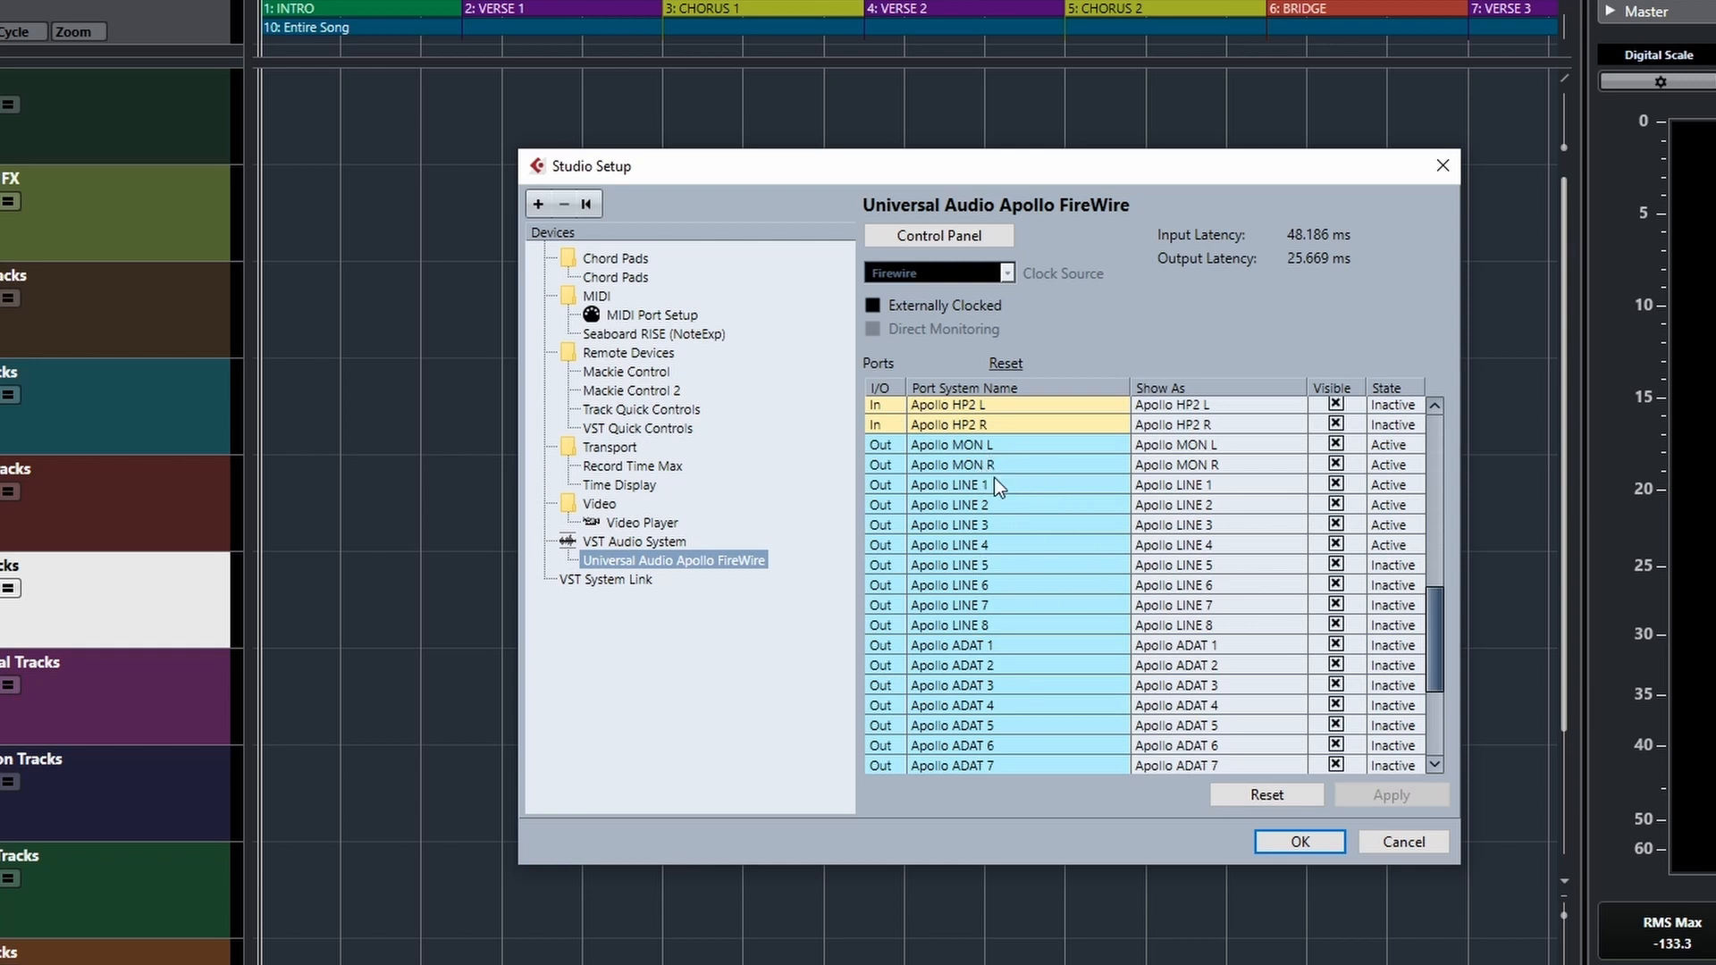
Step: Open the display names of the Apollo MON L, MON R and LINE 2 outputs for editing without renaming them
double_click(1212, 444)
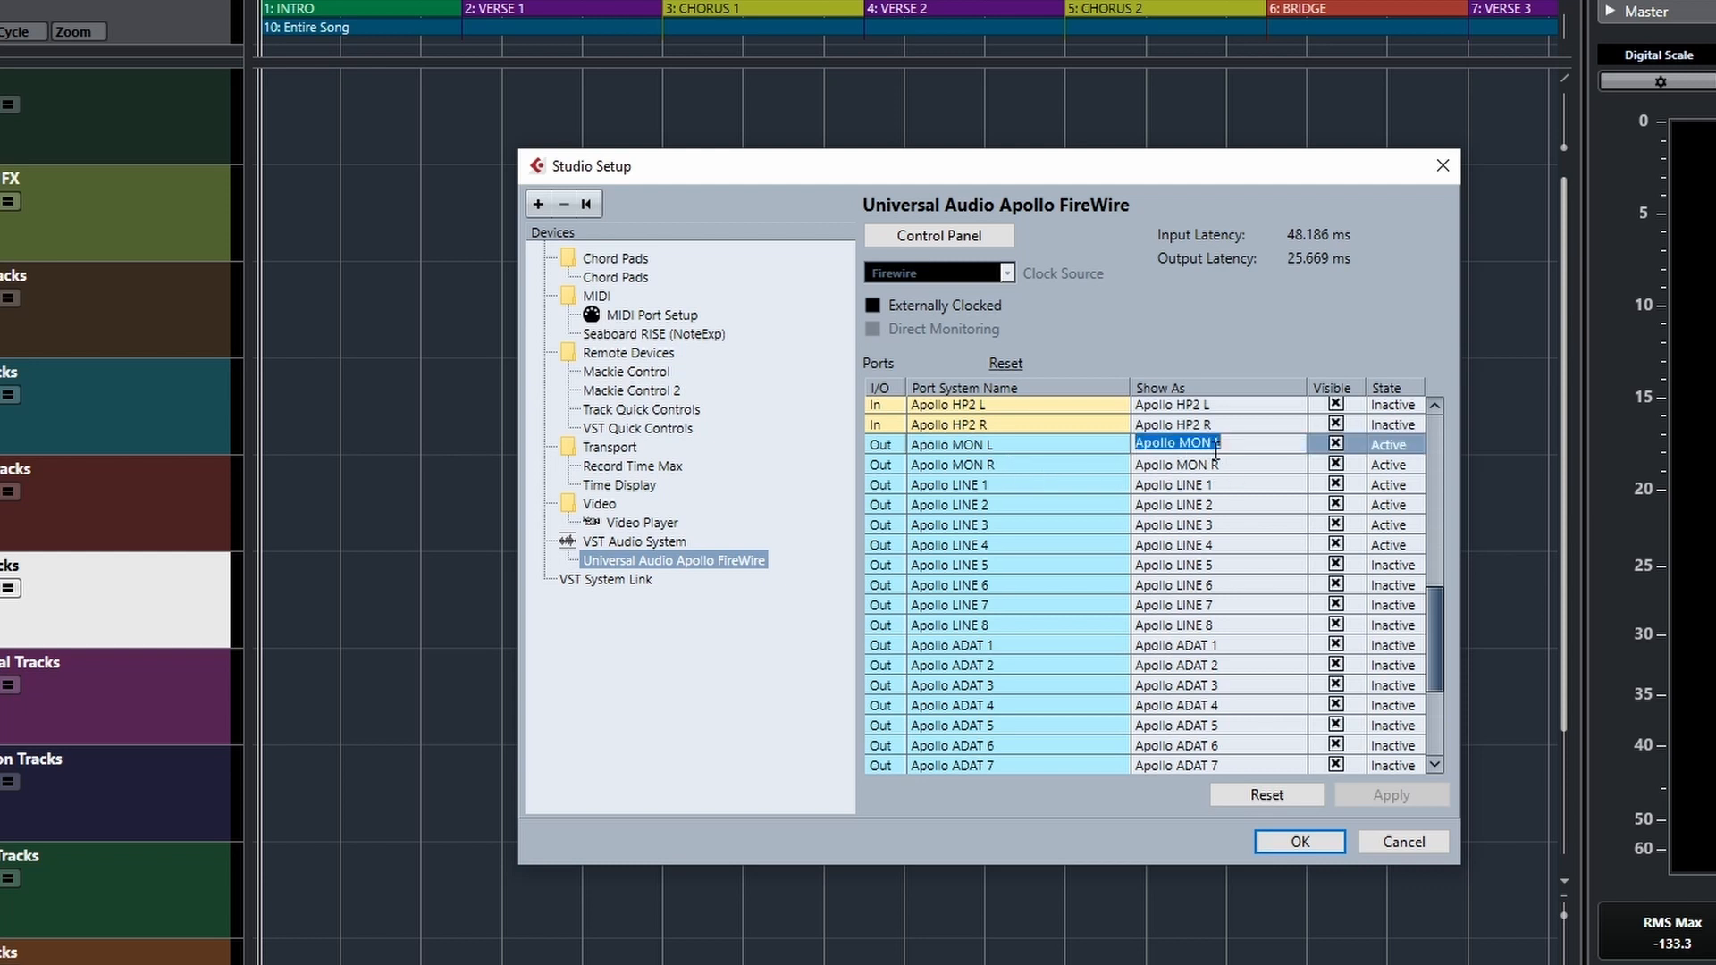
double_click(1226, 464)
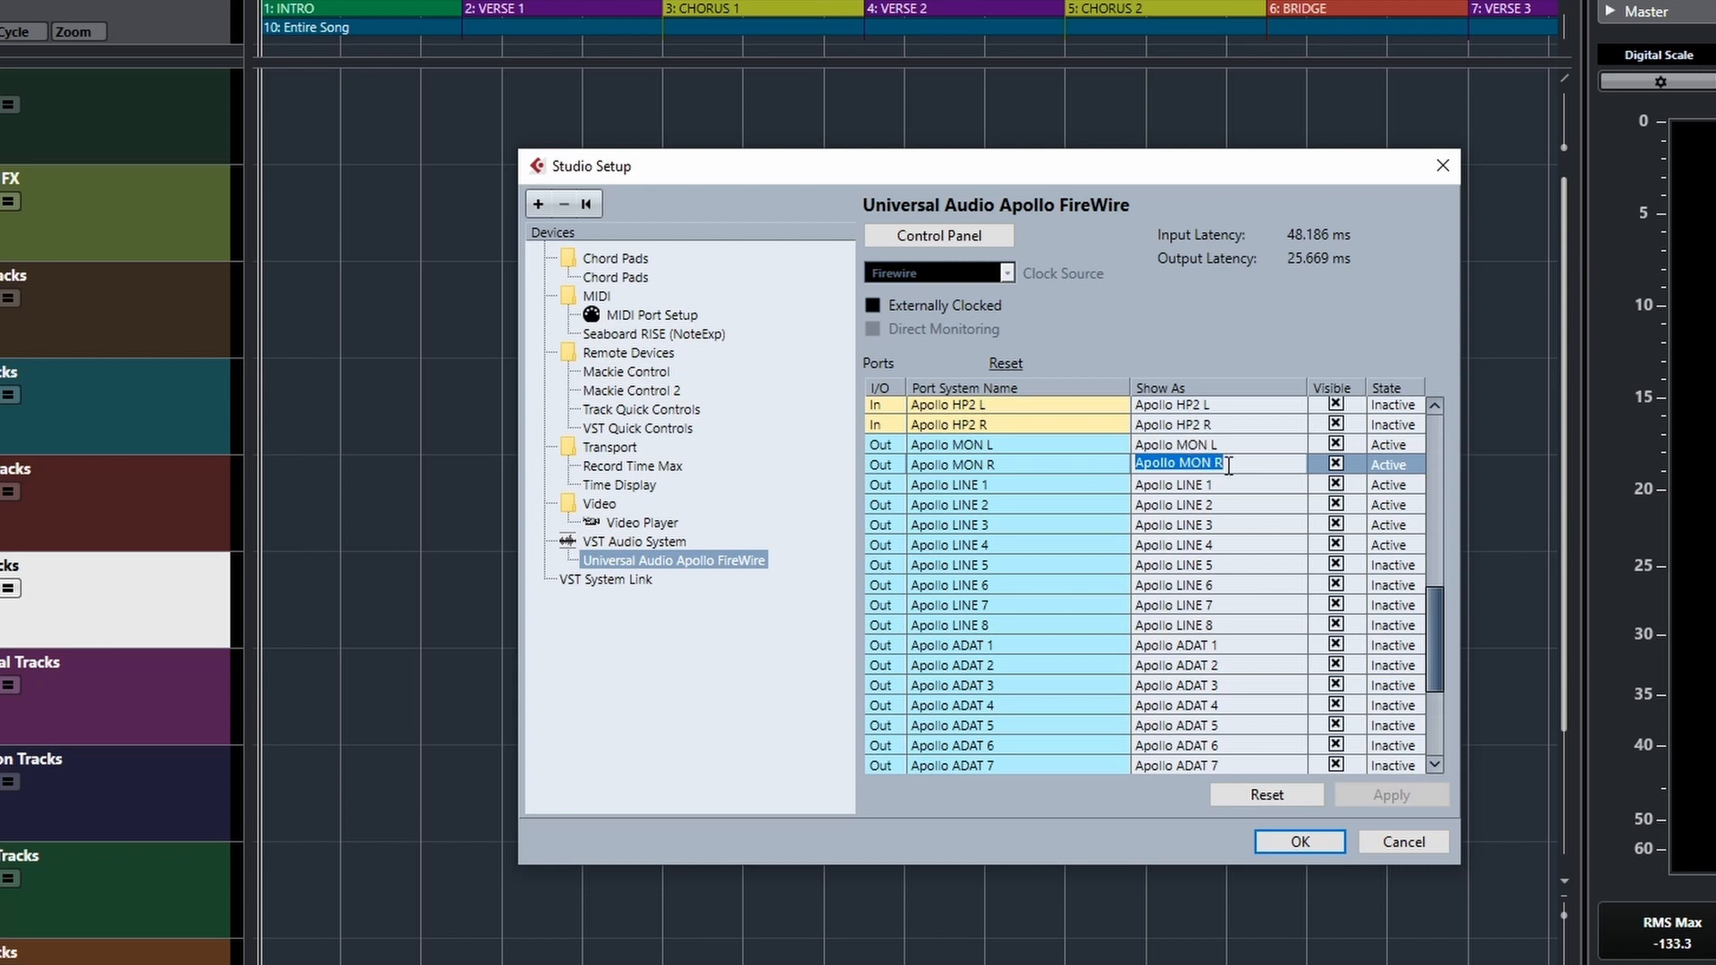
double_click(1242, 503)
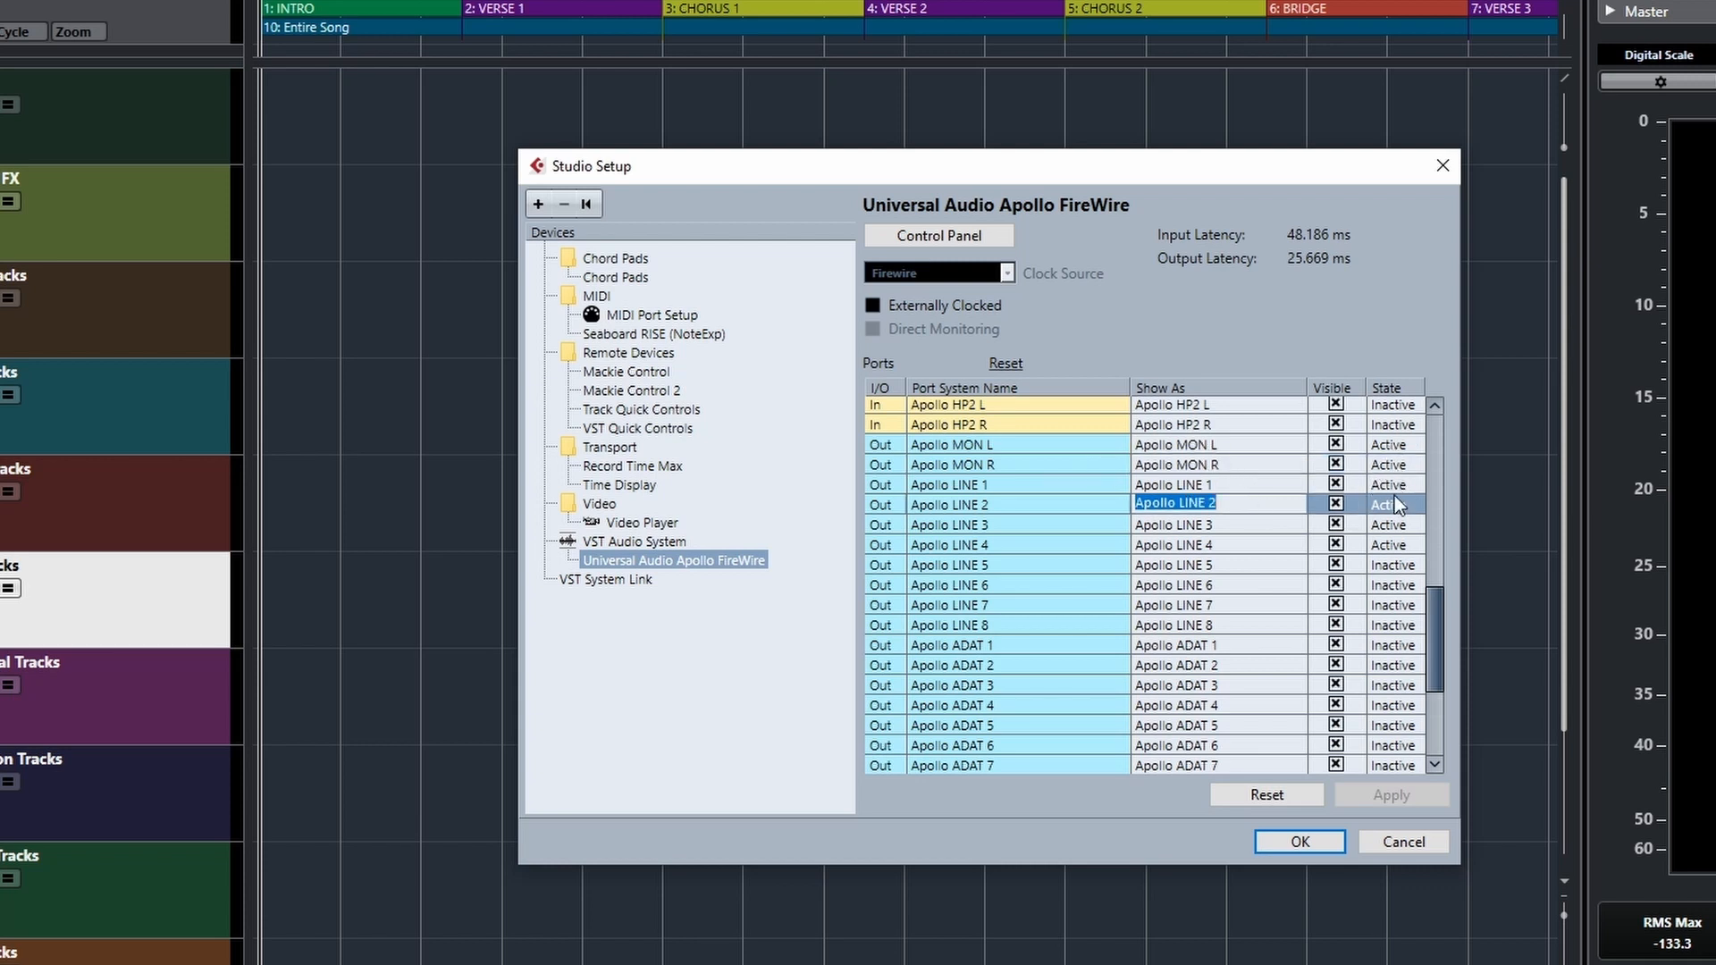
Step: Try to hide the Apollo MON L output, cancel the disconnection, and toggle the visibility of the Apollo LINE 8 output
click(1335, 443)
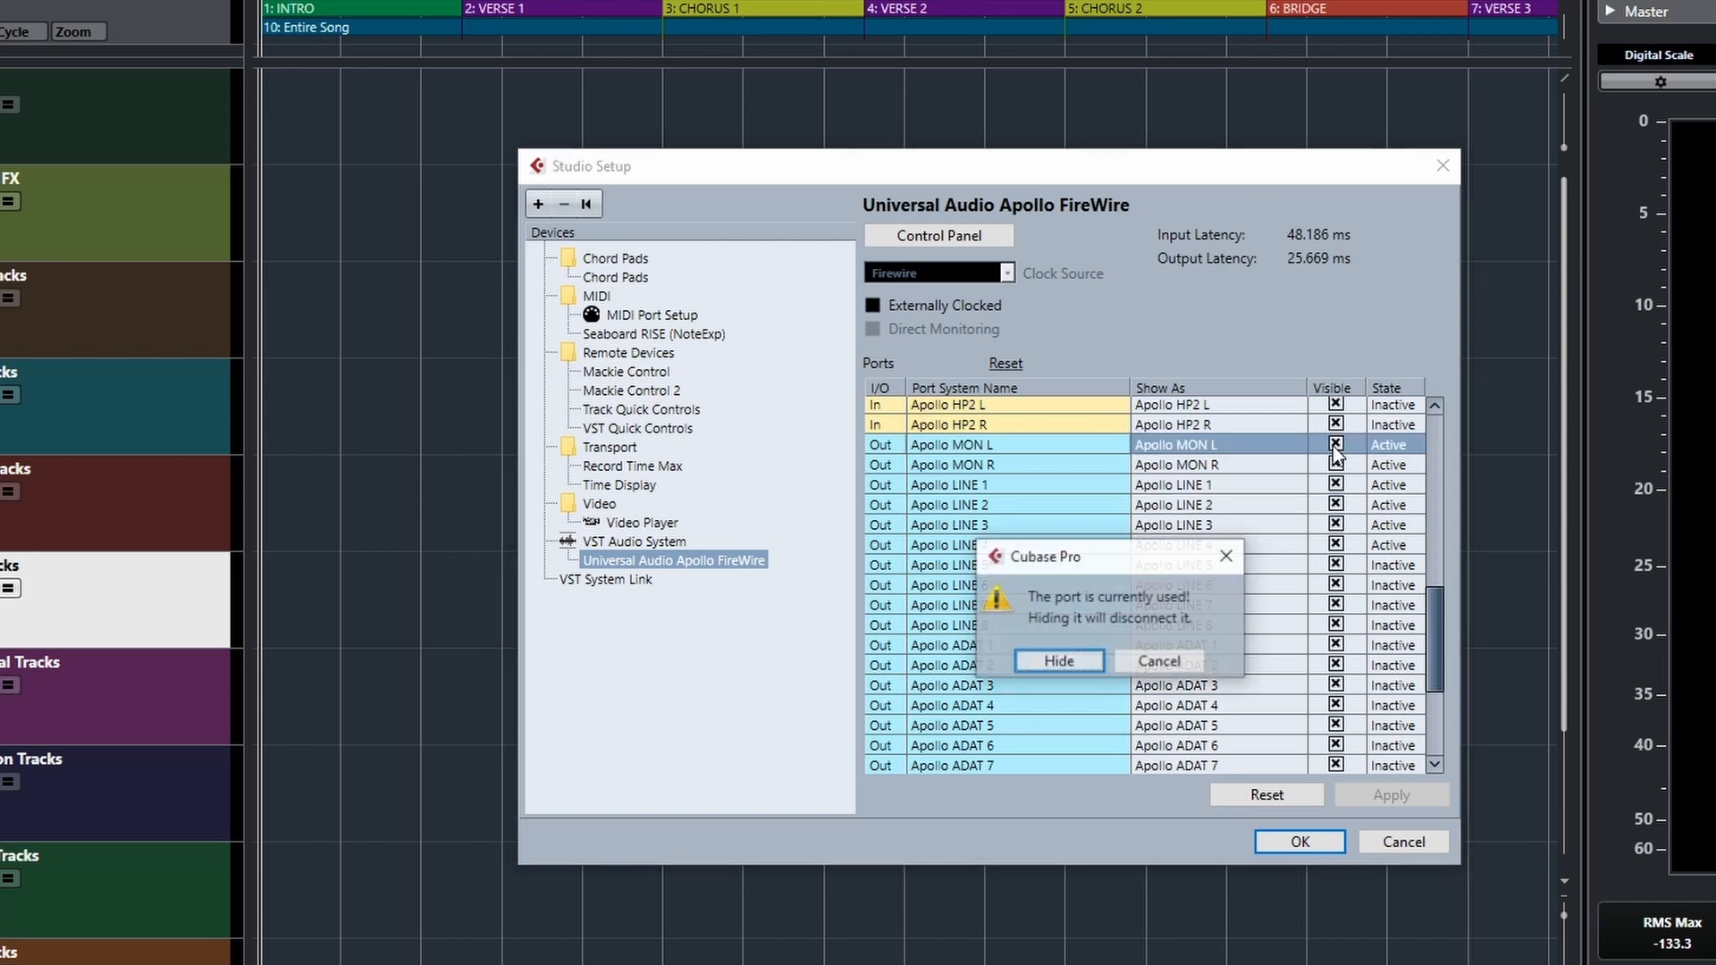
click(1178, 667)
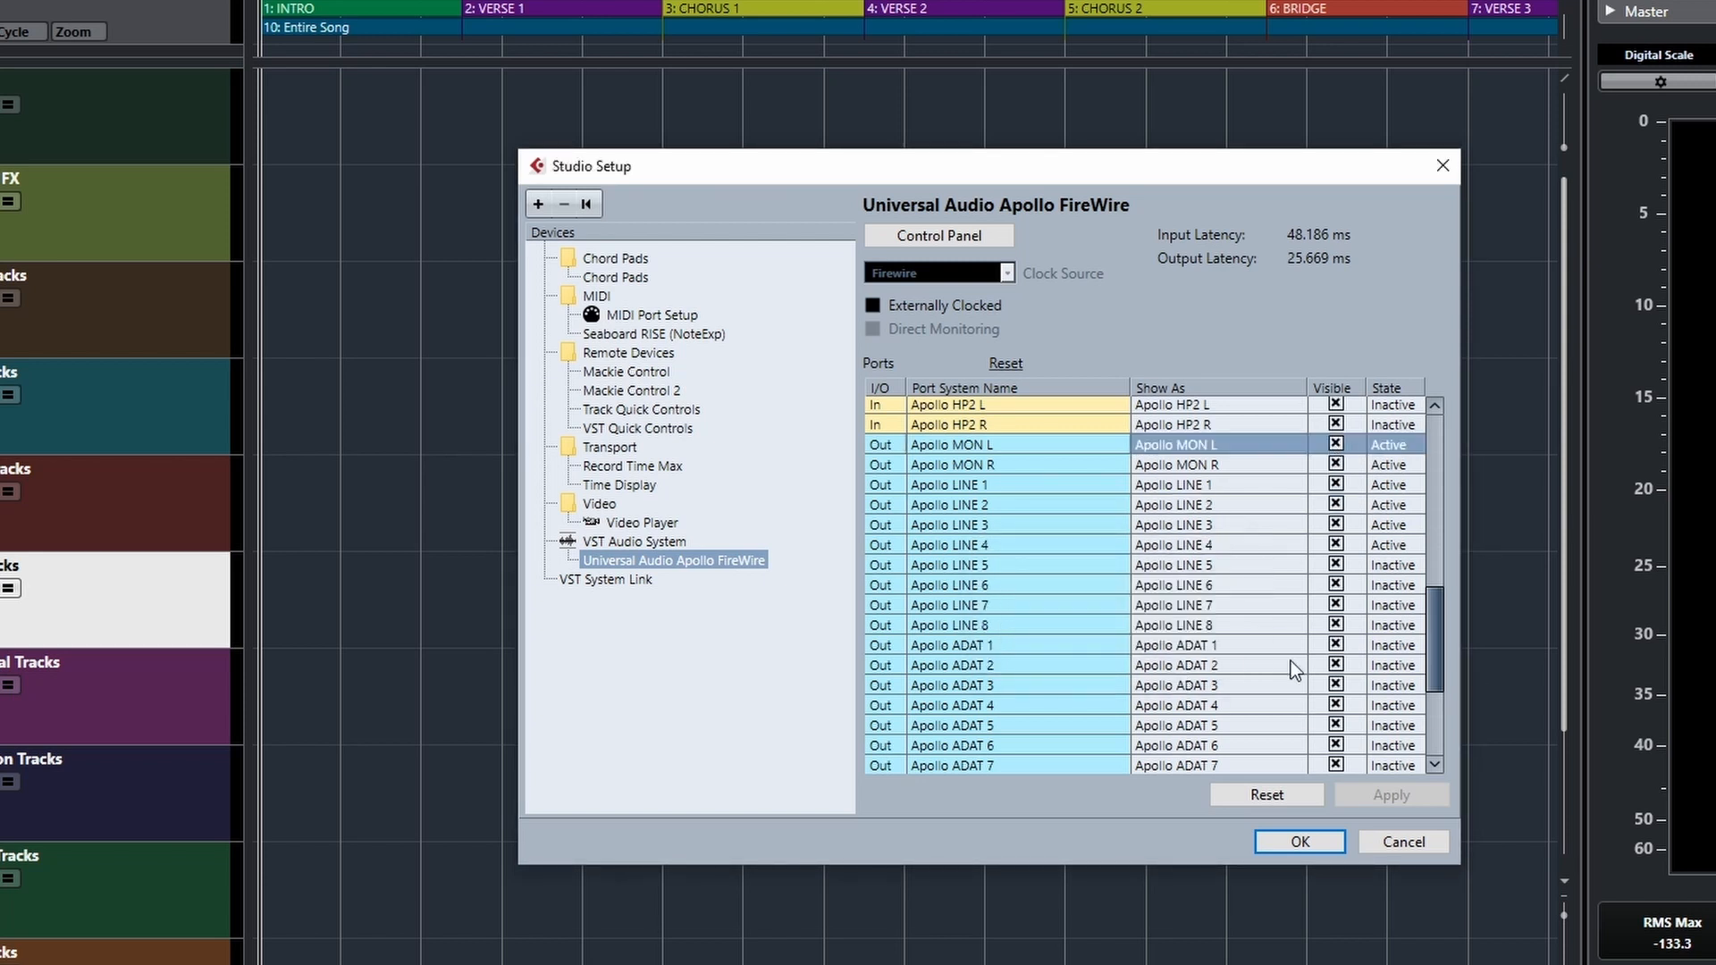
click(1336, 624)
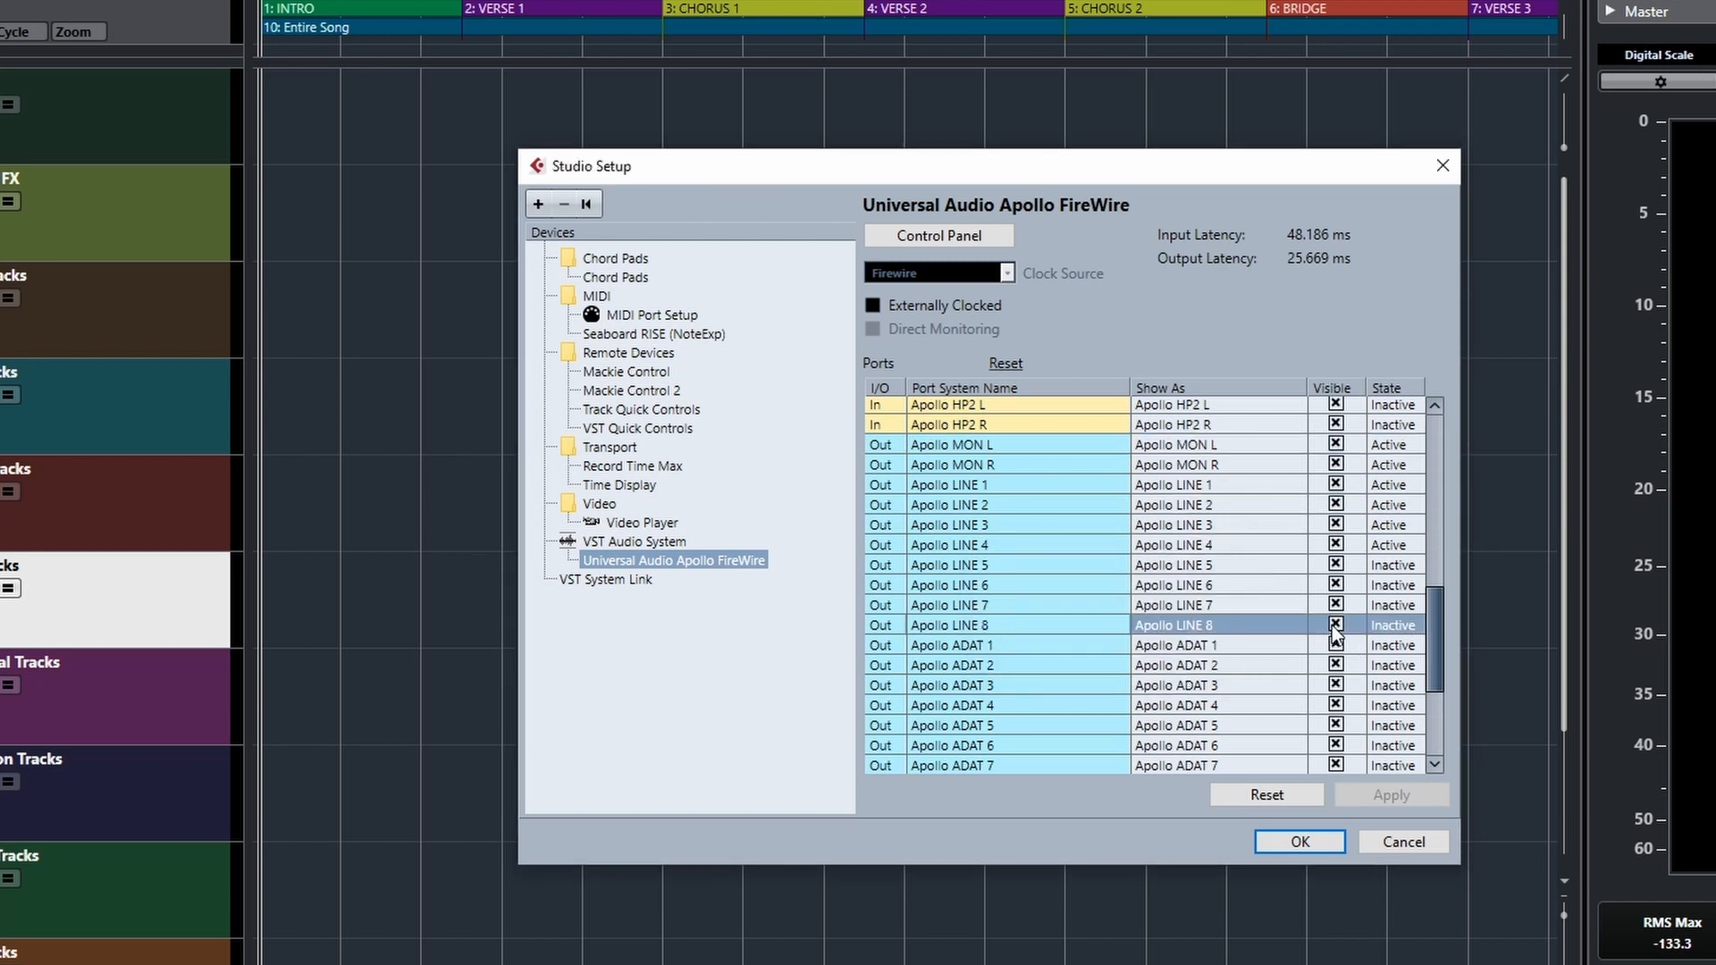
Step: Try hiding the Apollo outputs ADAT 1 to ADAT 3, make them and LINE 8 visible again, and leave Studio Setup without saving
click(1337, 644)
click(1336, 664)
click(1336, 684)
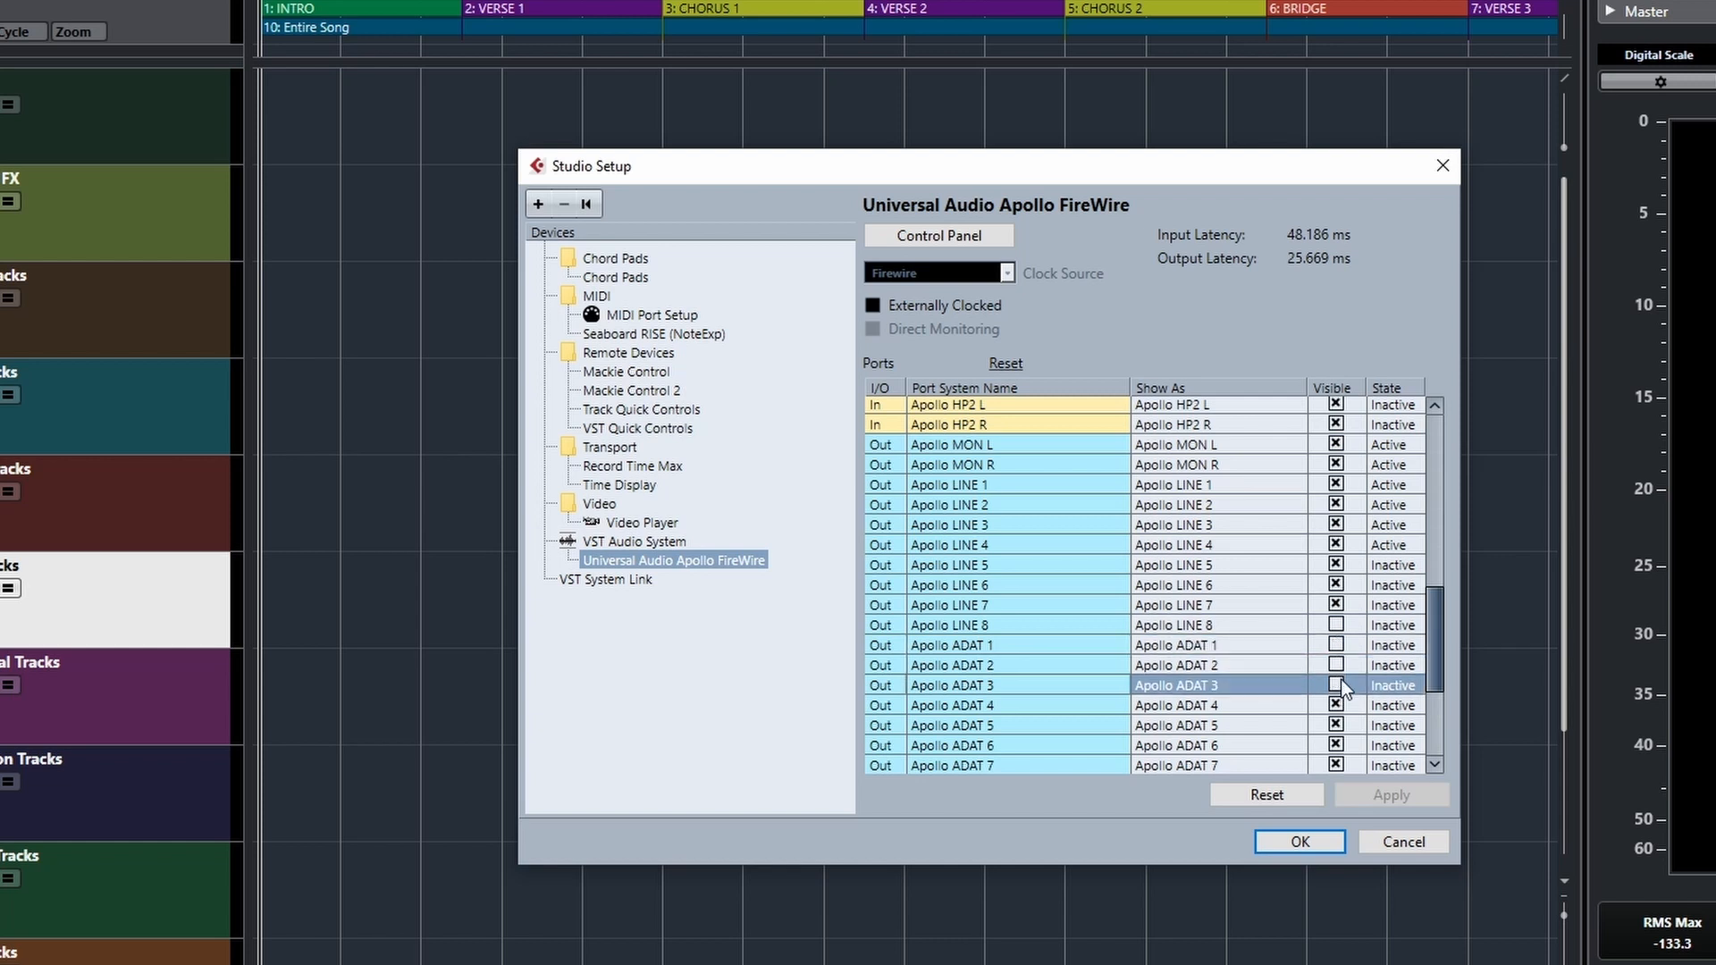
click(1336, 684)
click(1337, 664)
click(1337, 643)
click(1336, 624)
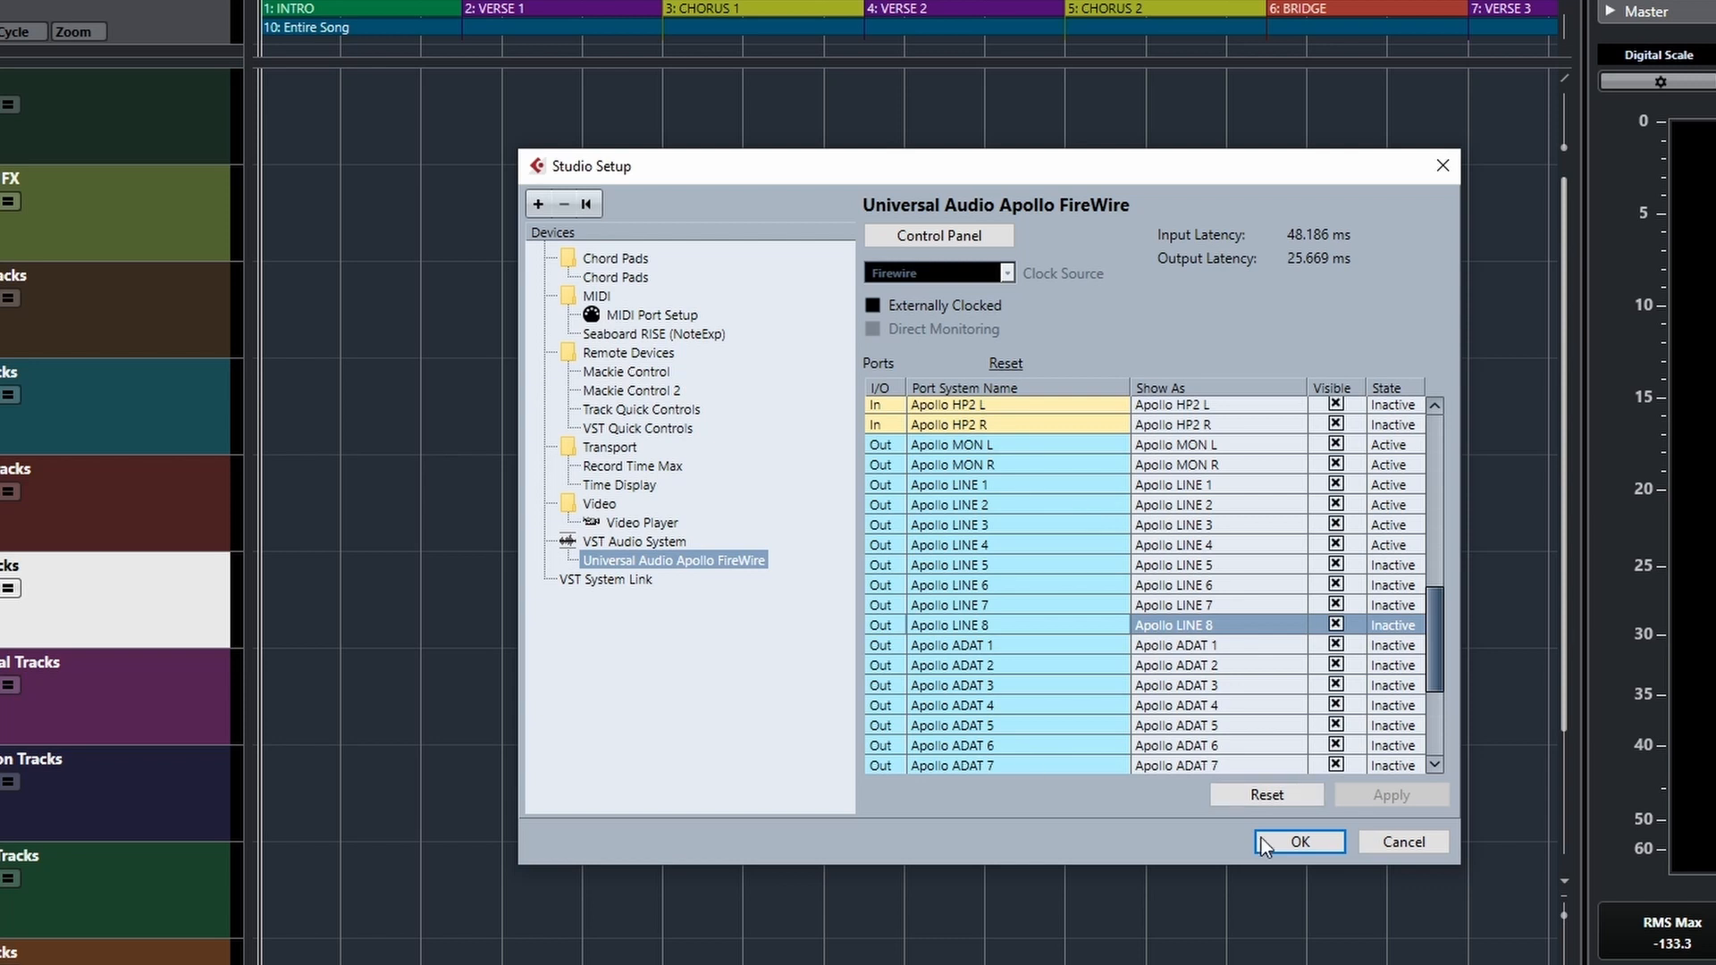
click(1425, 848)
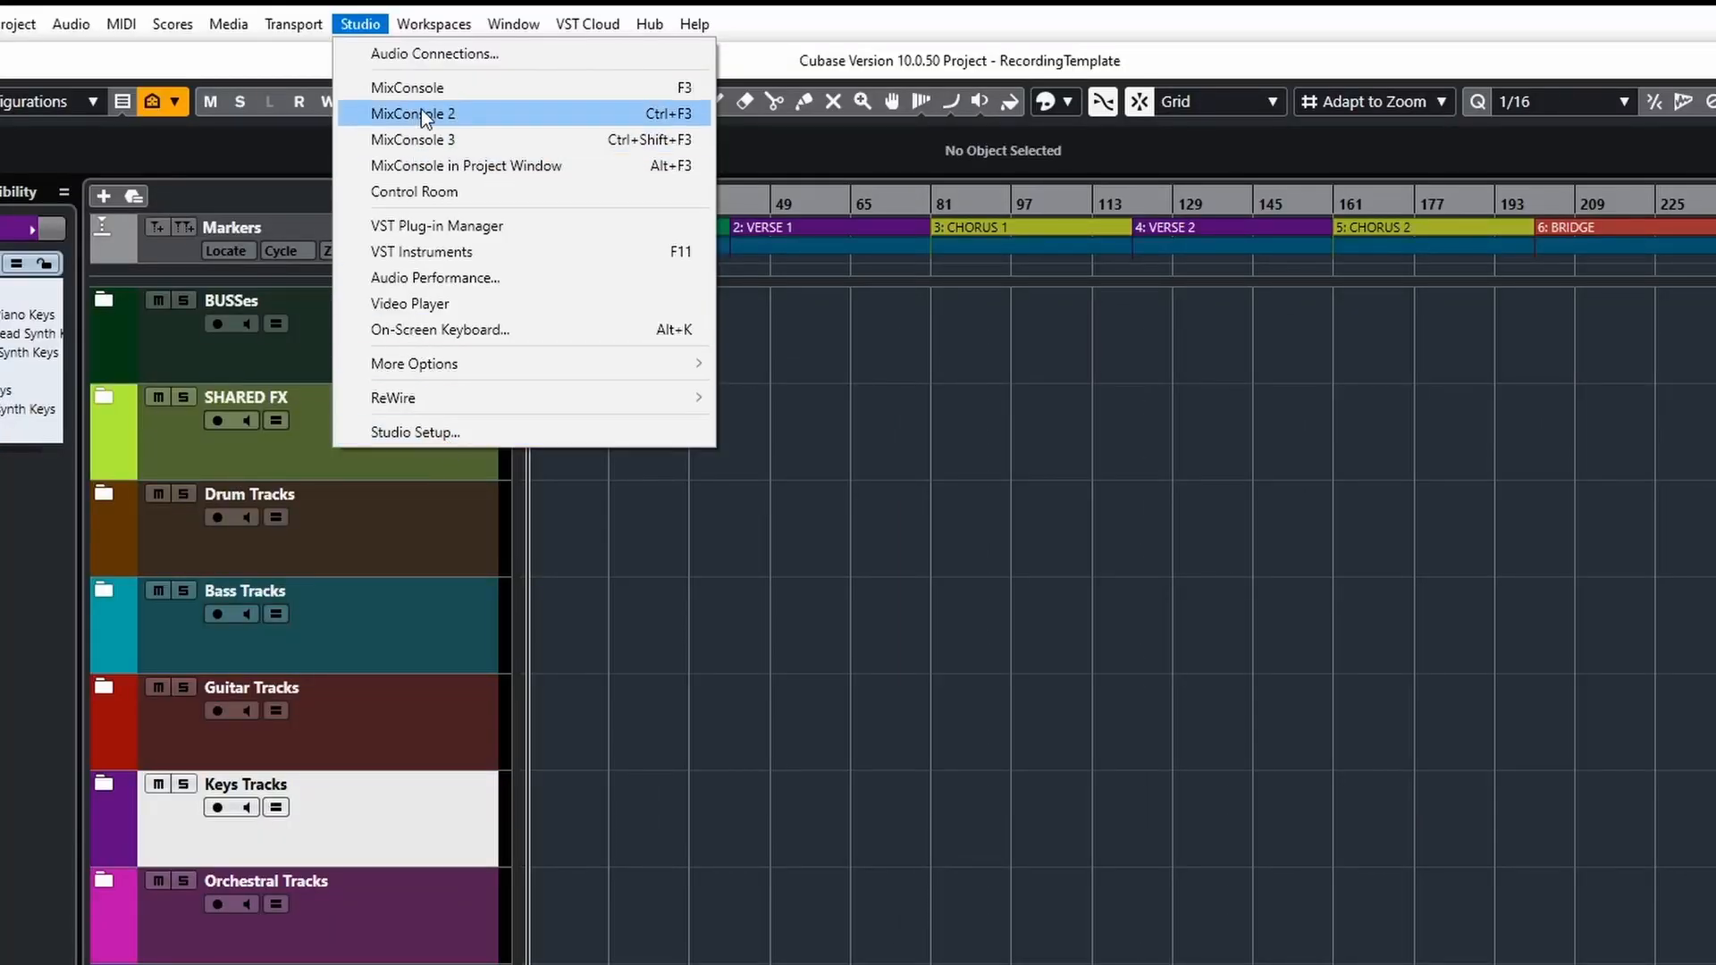
Step: Open the input buses in Audio Connections and load the UAD Inputs preset
click(395, 55)
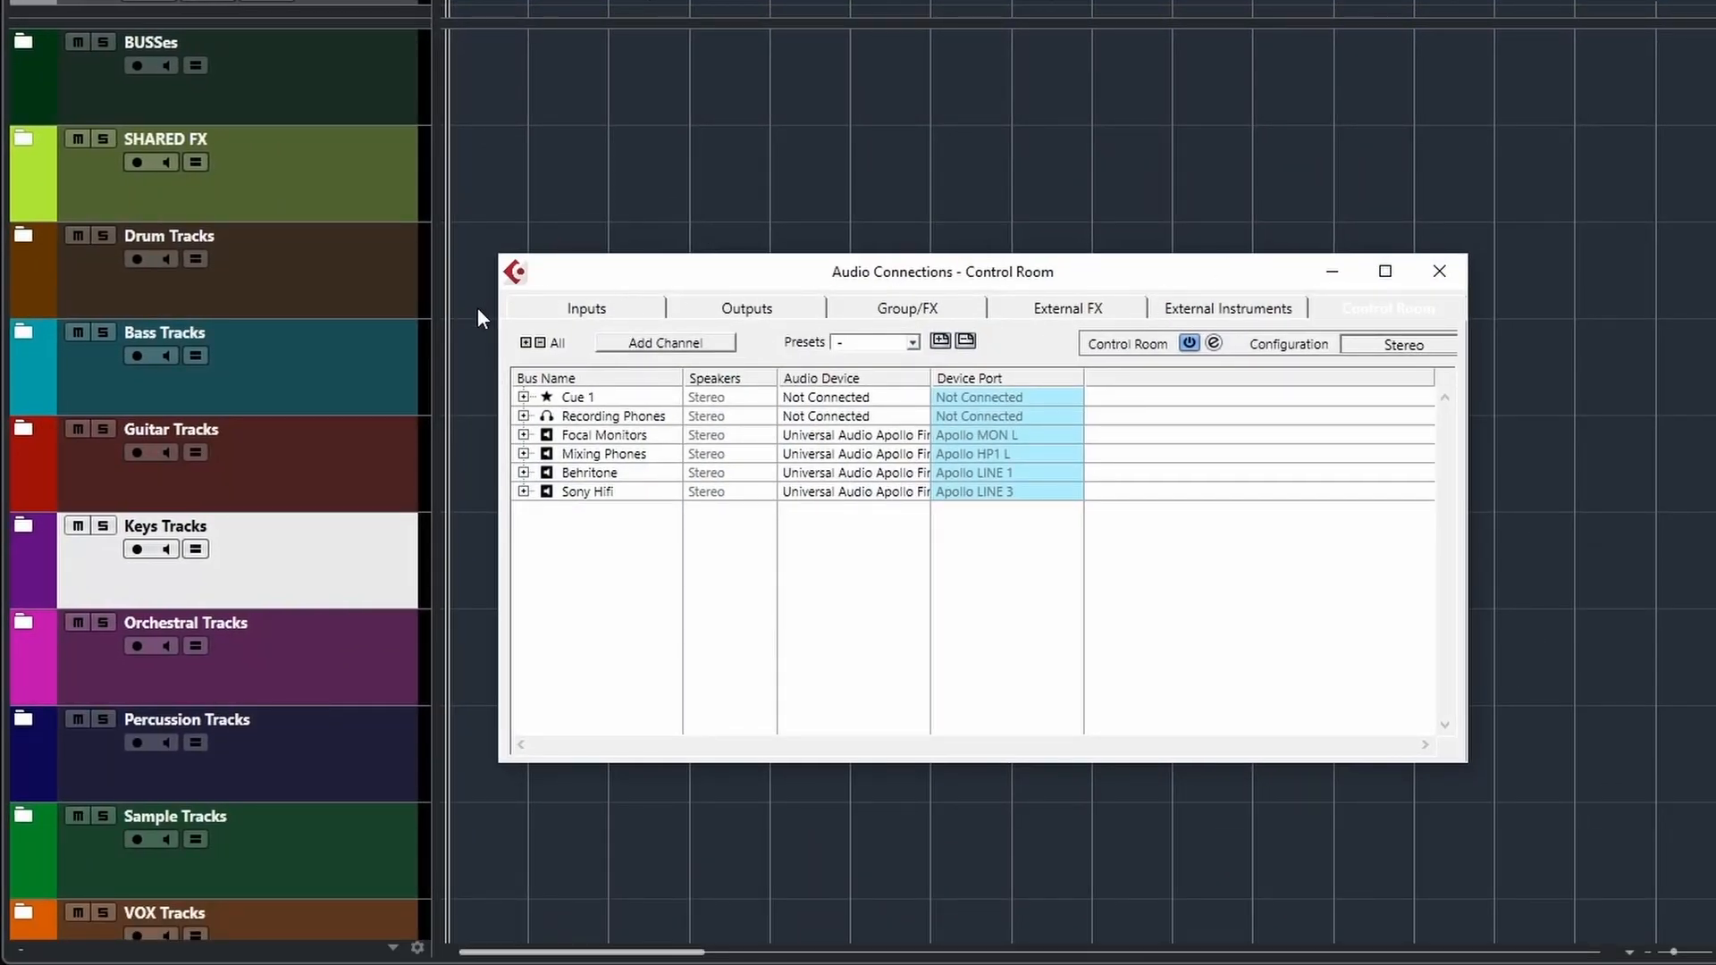
click(588, 310)
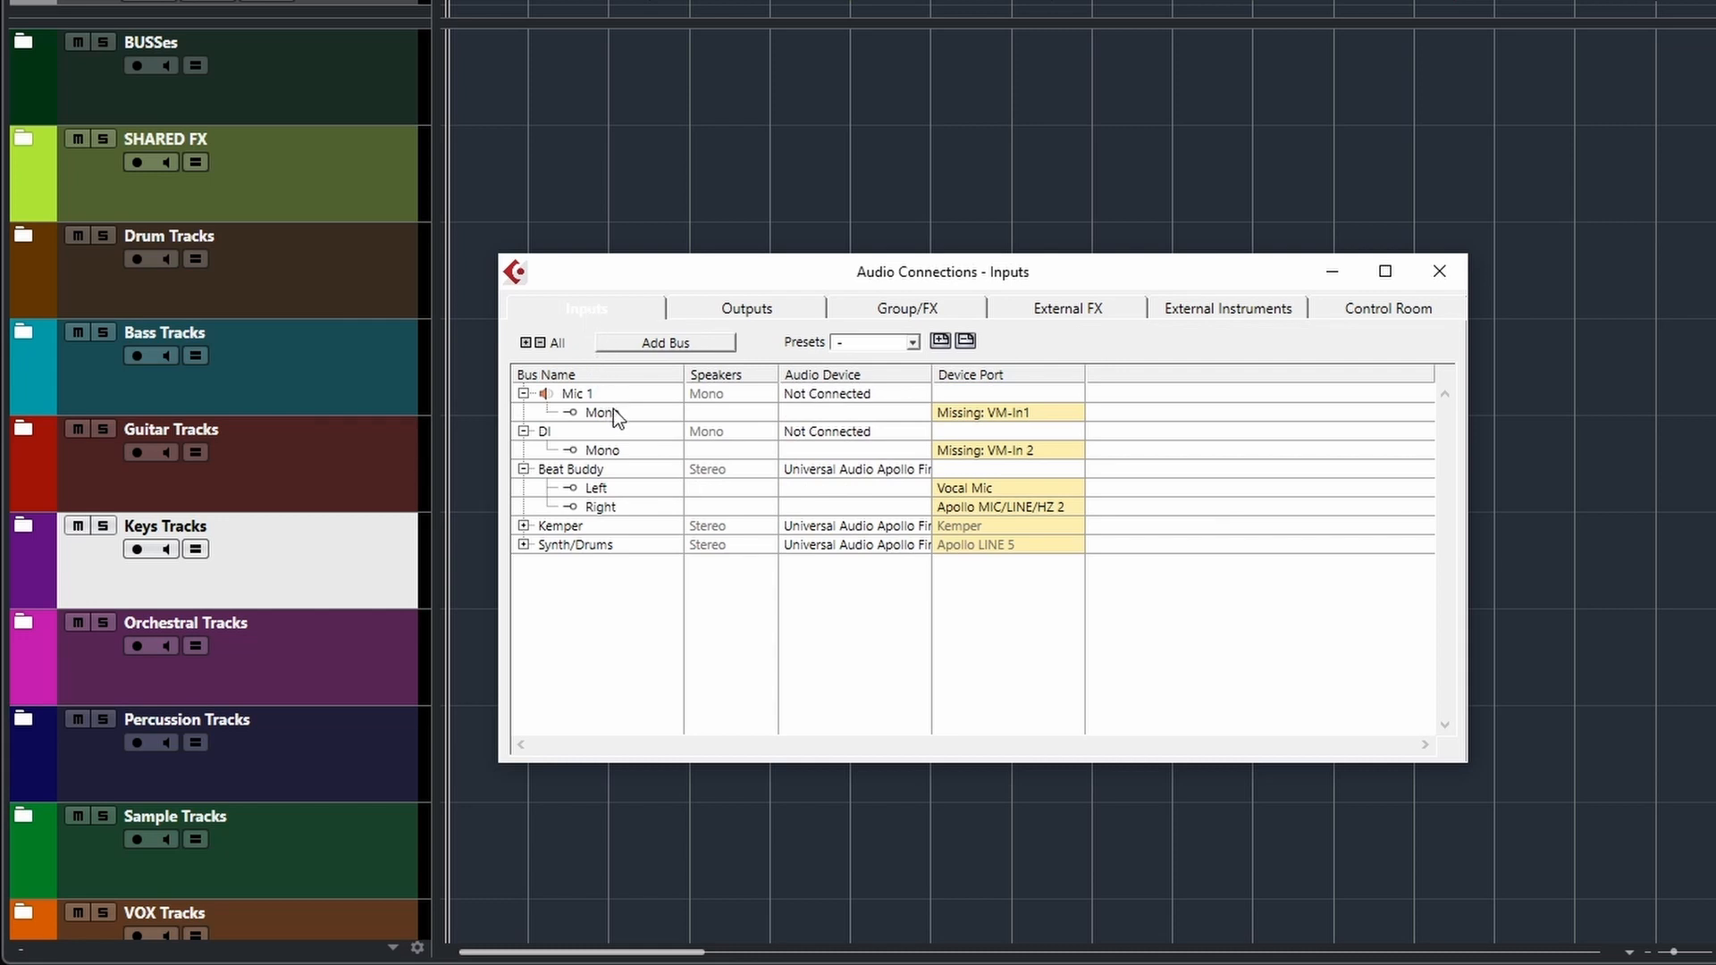
click(908, 345)
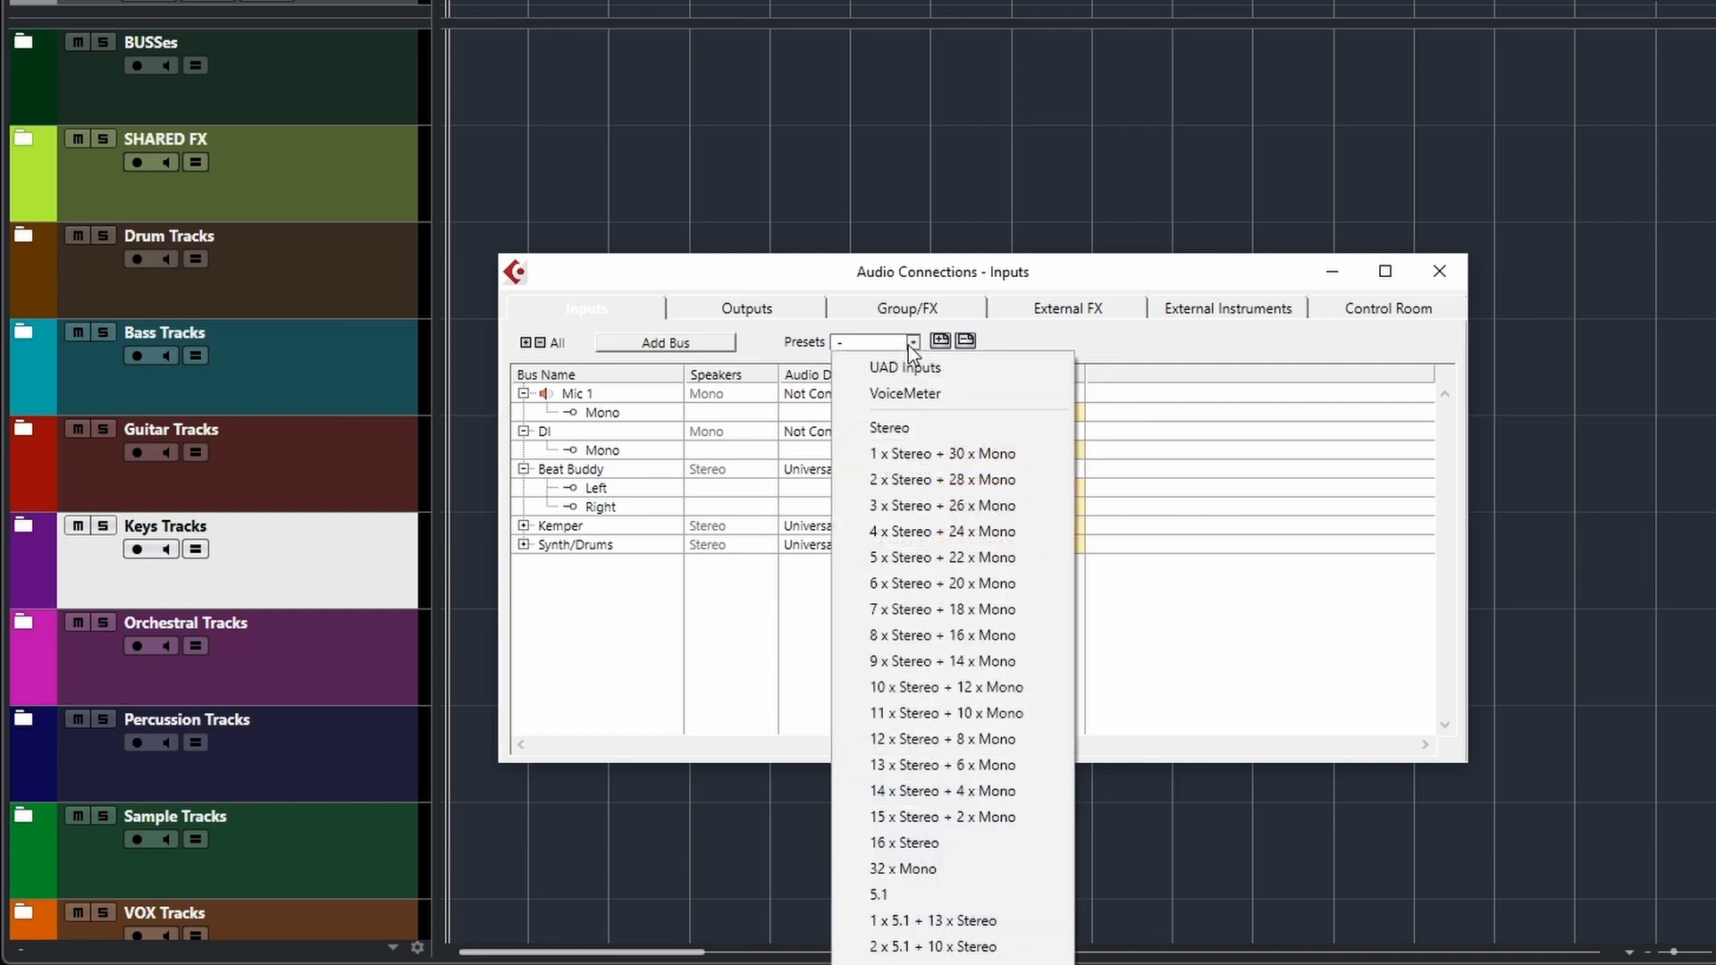
click(911, 369)
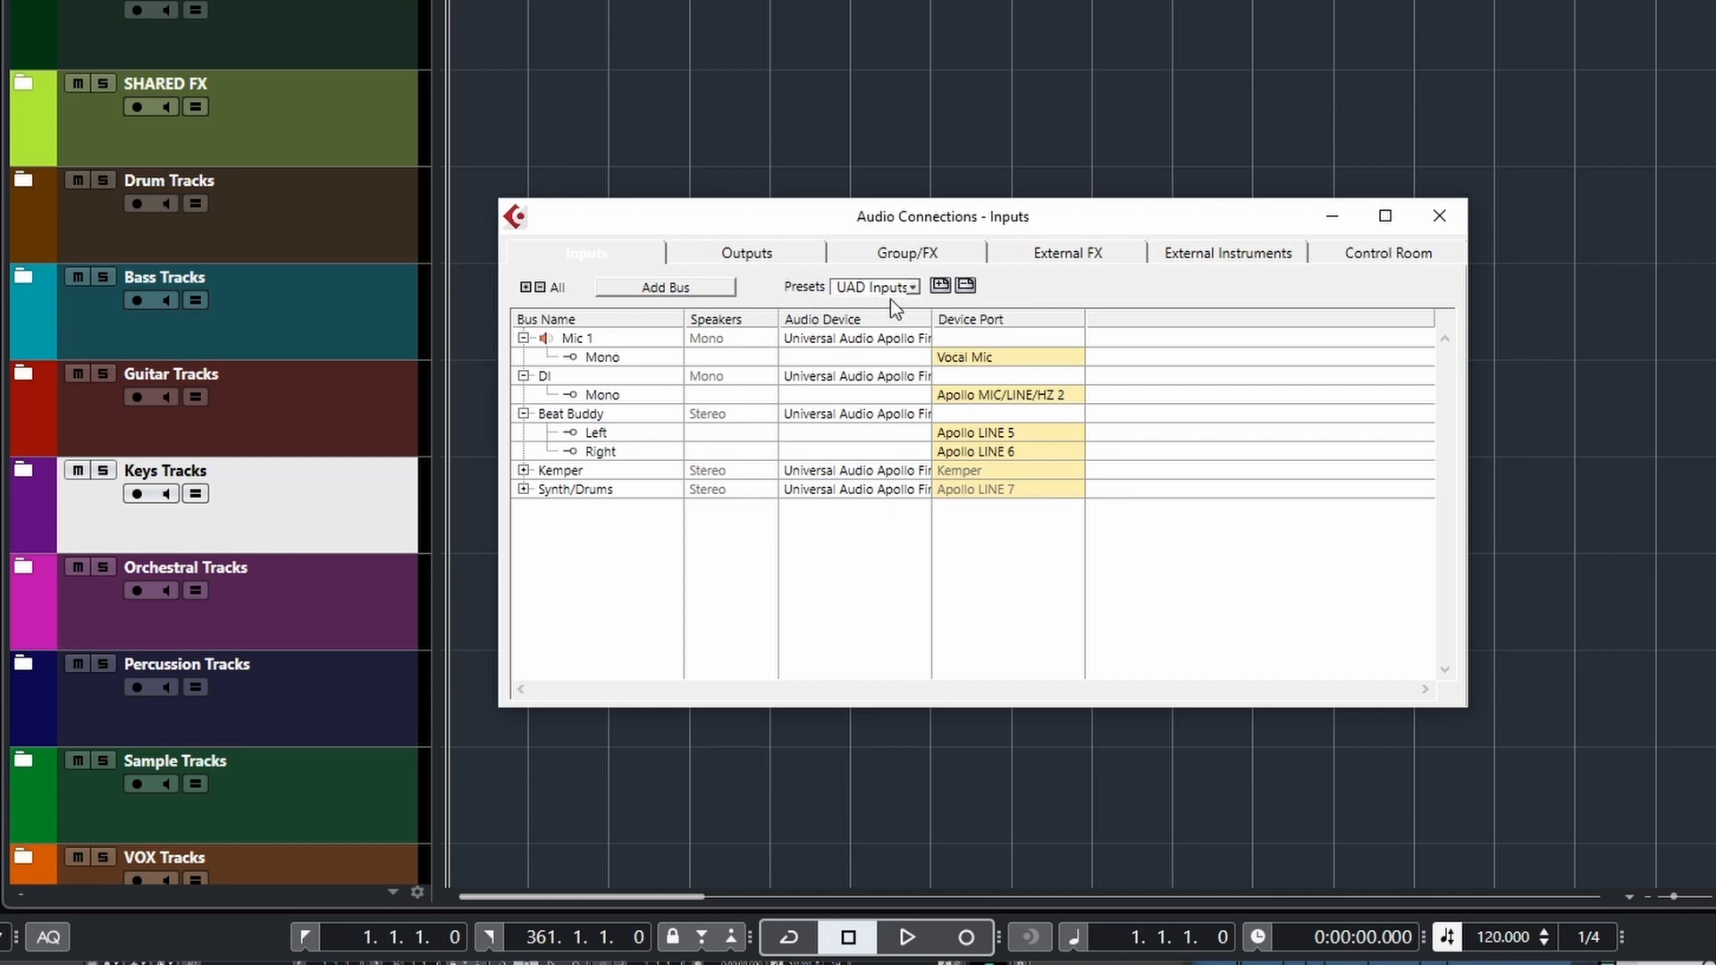
Step: Review the available input presets and the audio device and device port choices of the Mic 1 bus without changing them
click(913, 288)
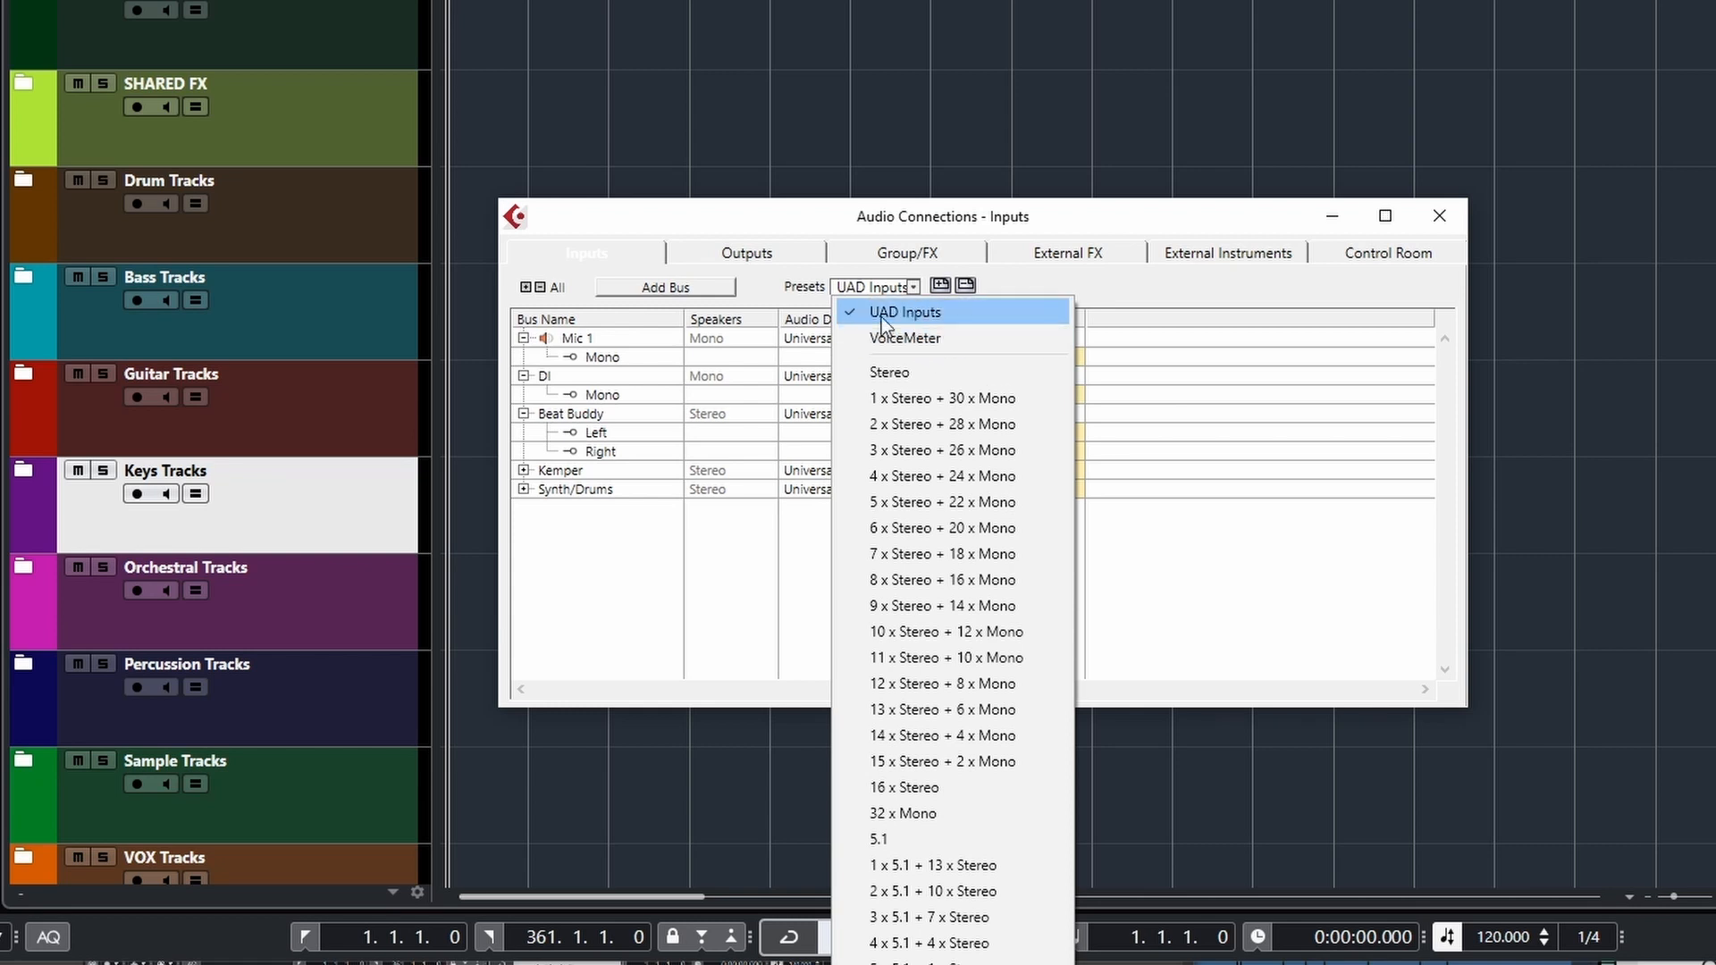
click(912, 288)
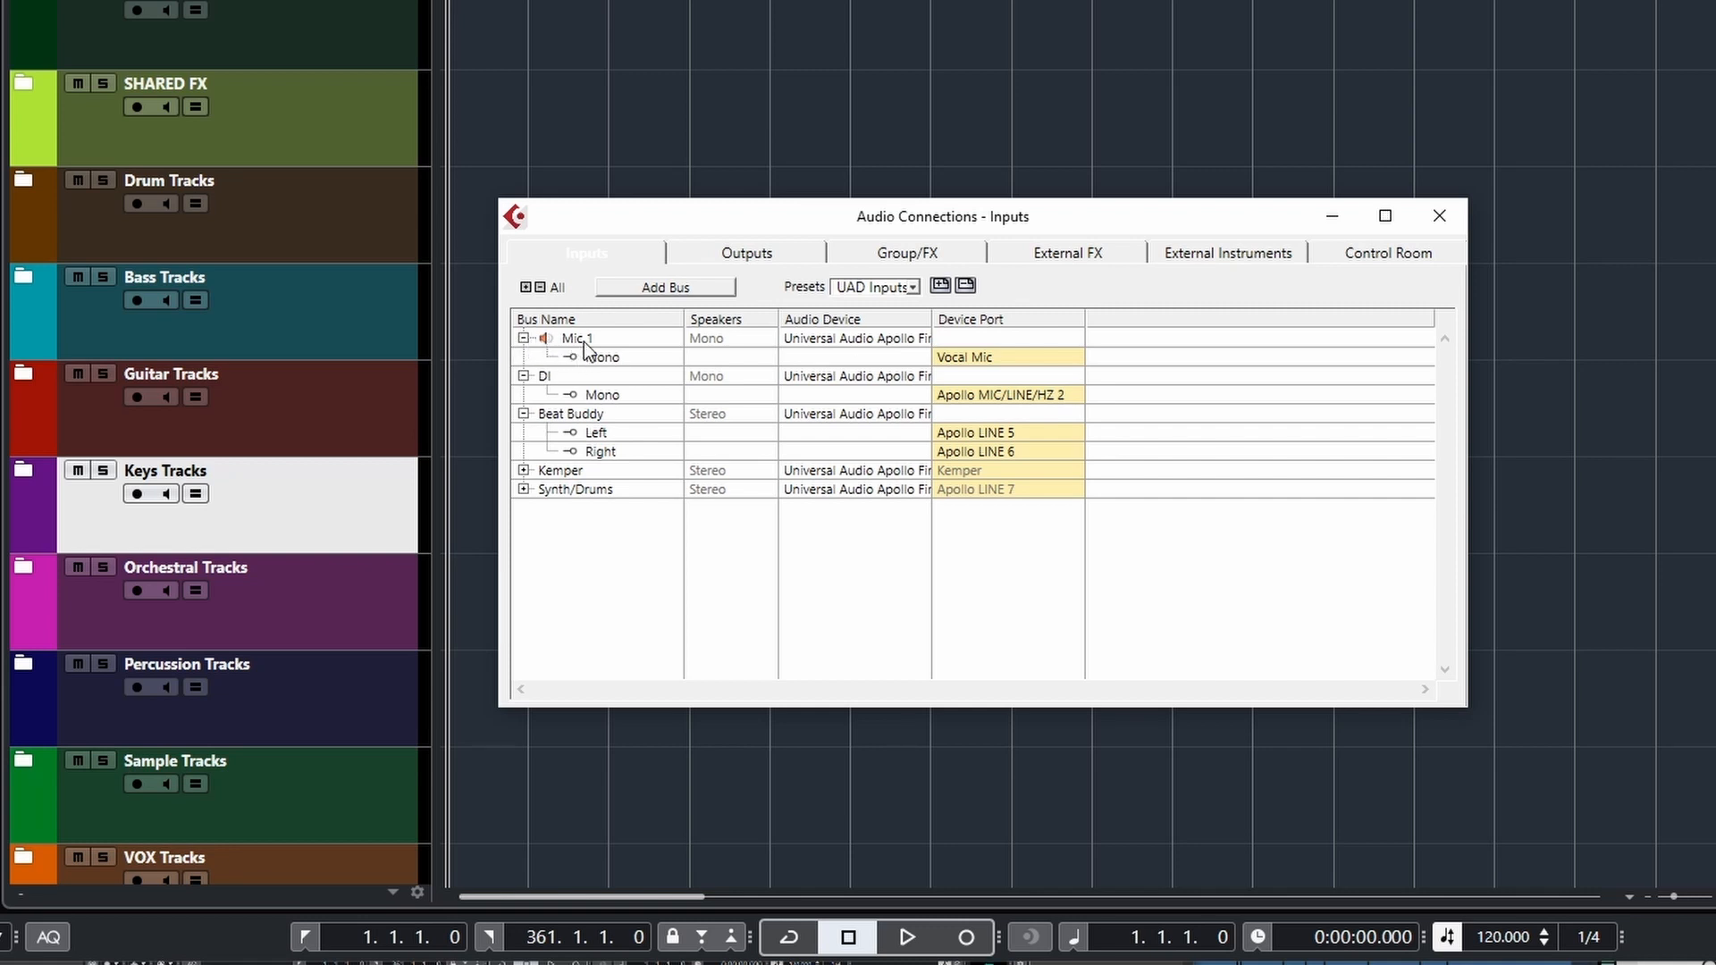
click(871, 340)
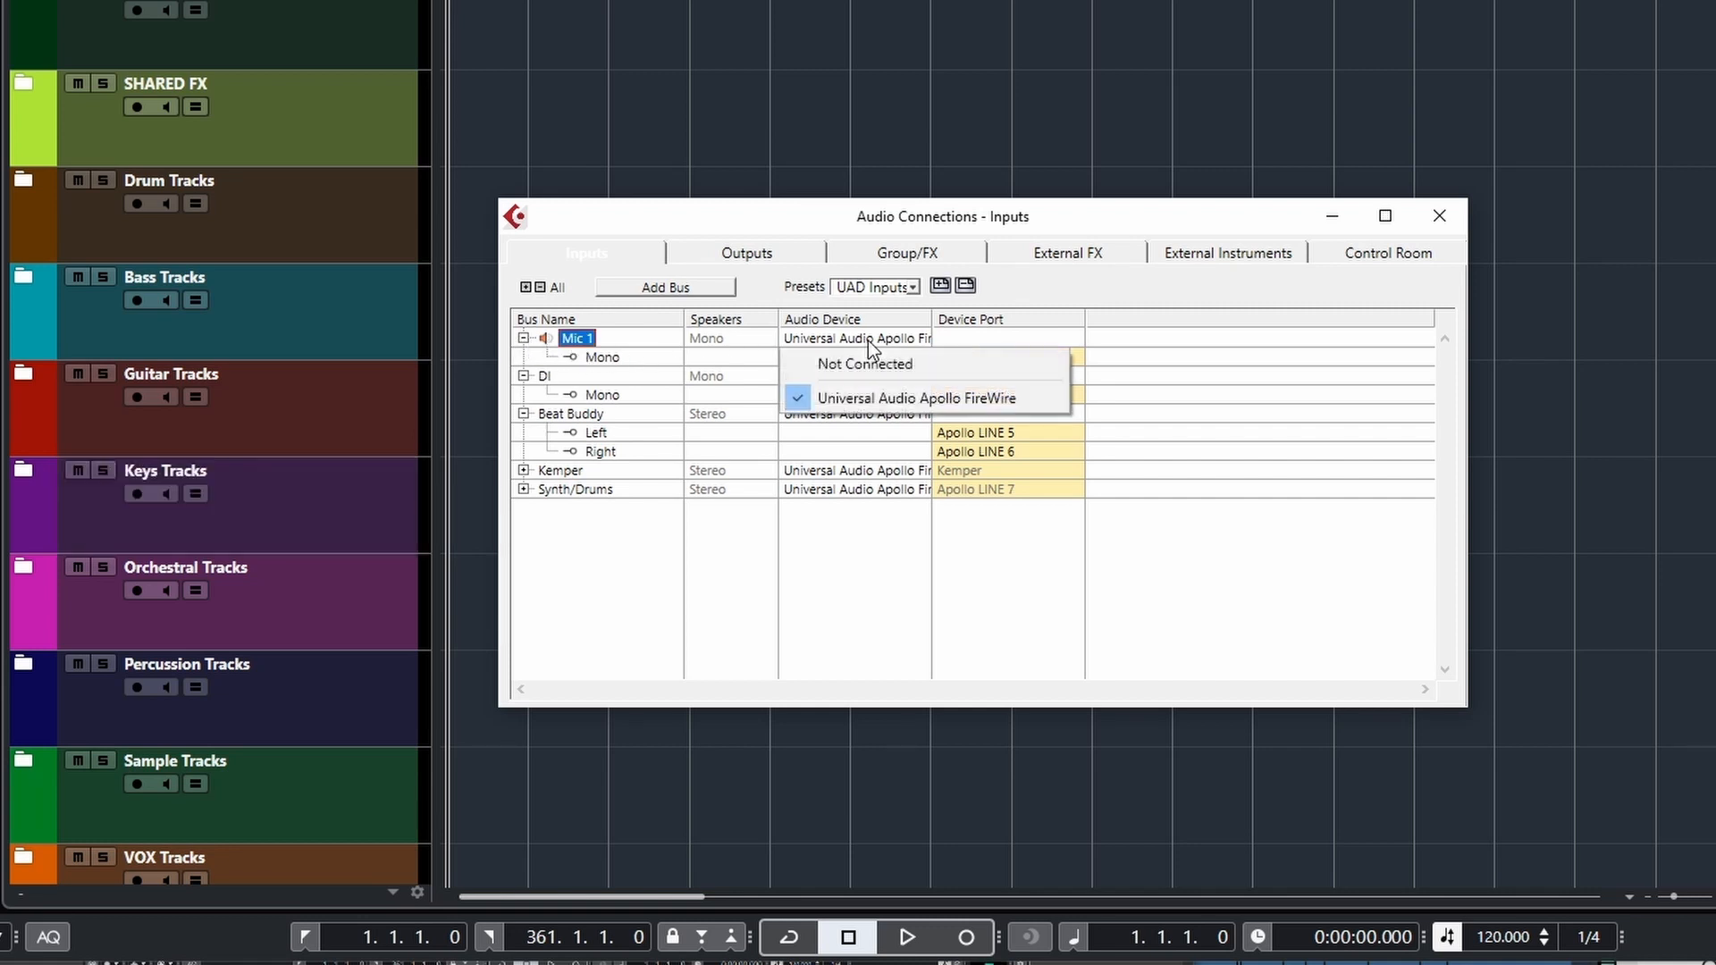
click(871, 338)
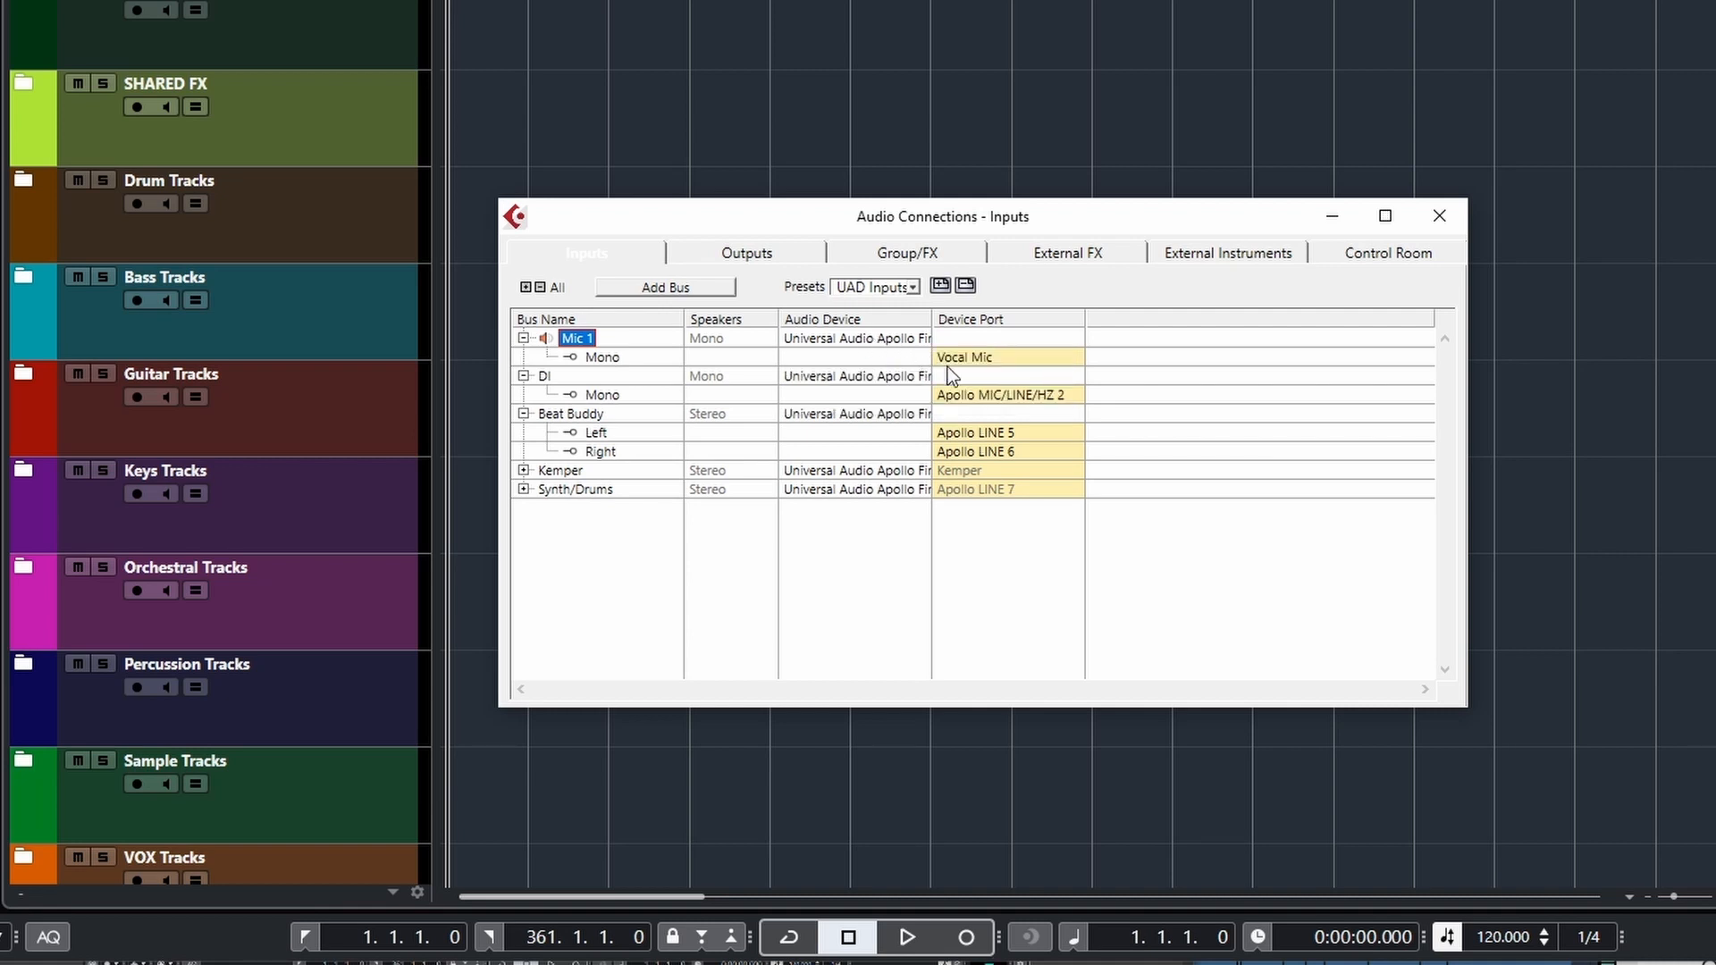
click(1003, 362)
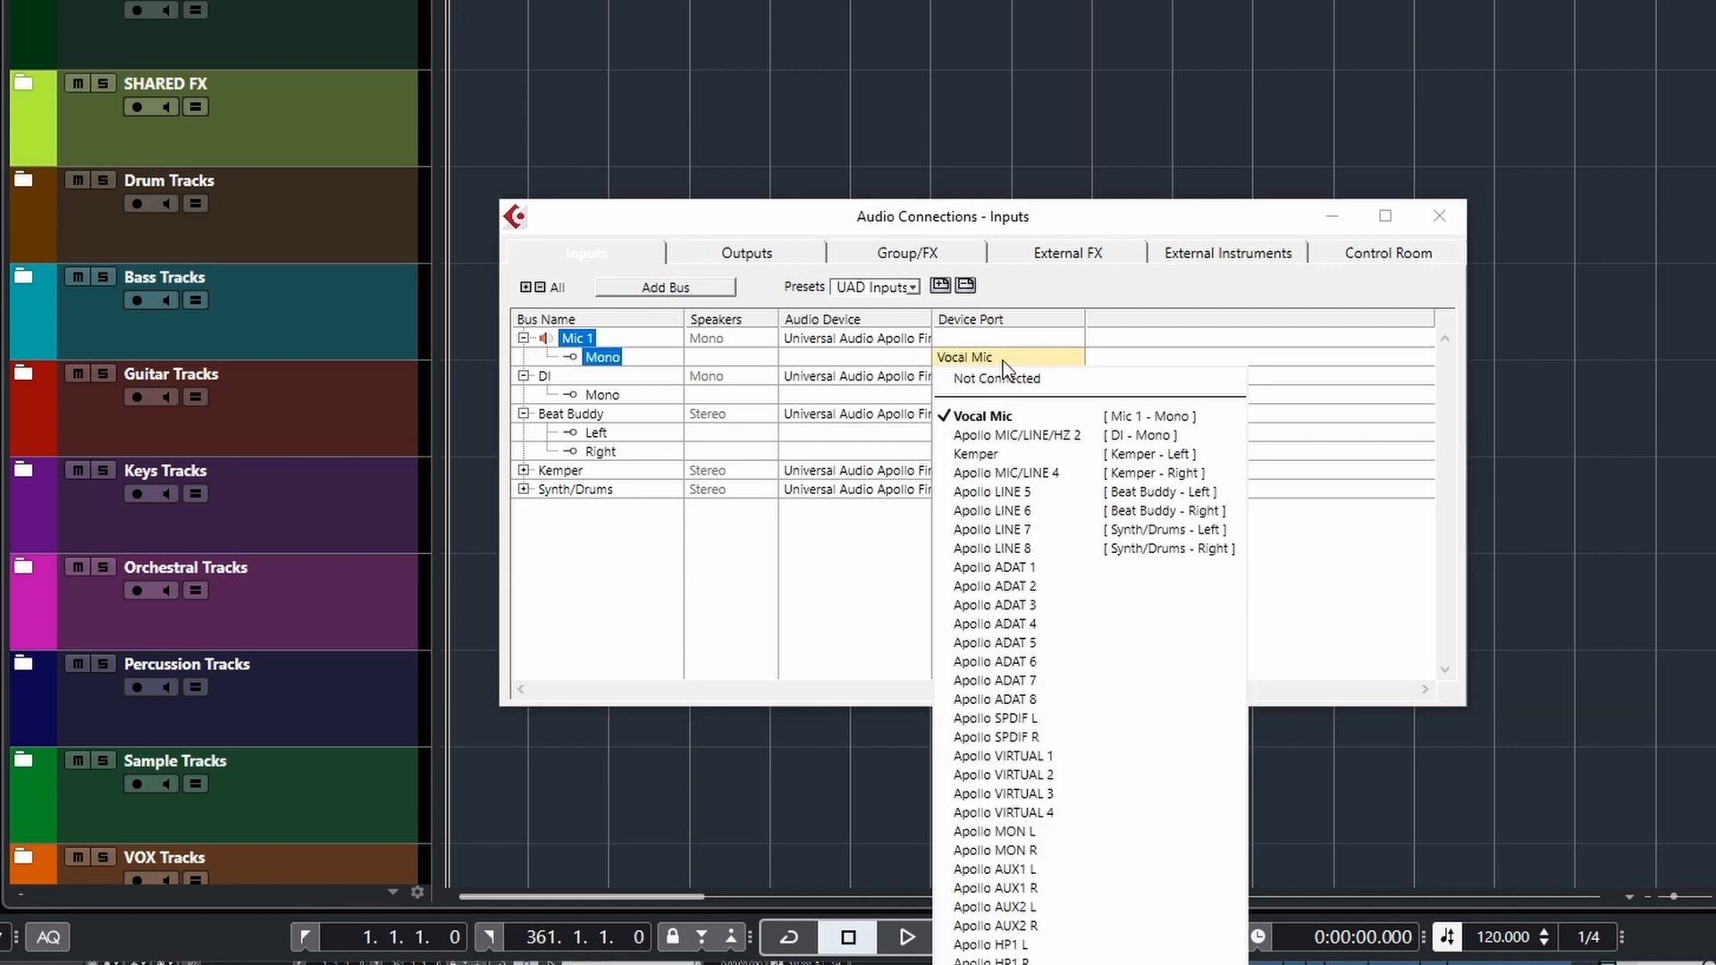
click(1003, 361)
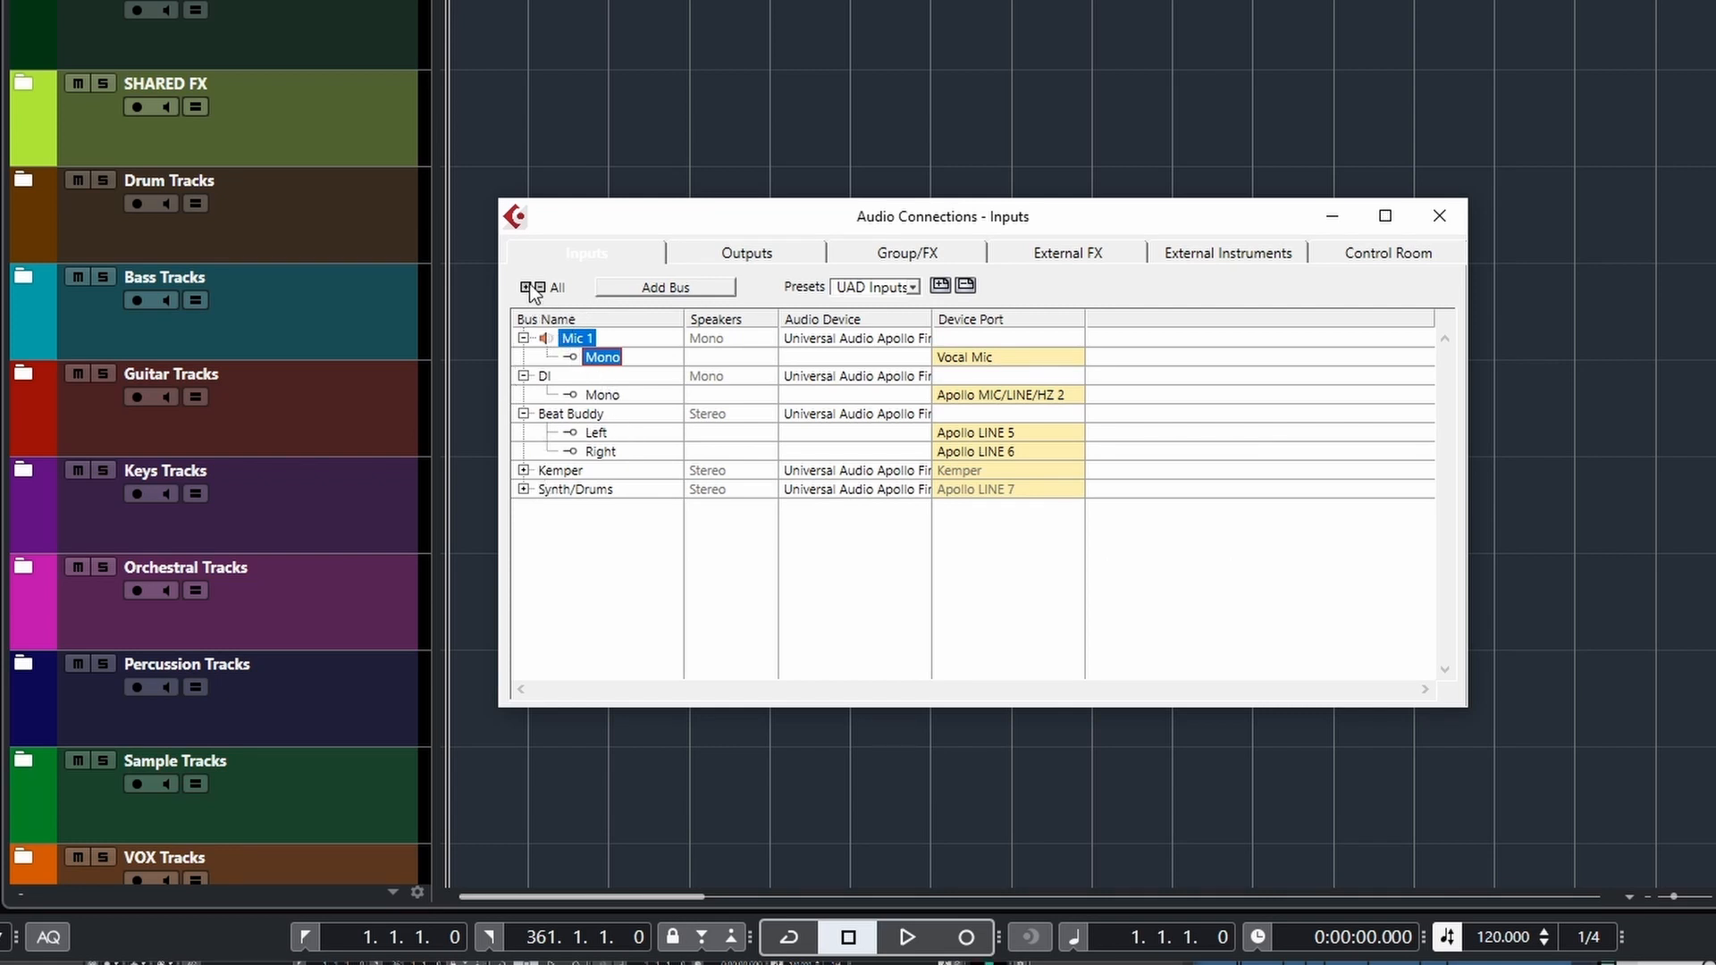
Step: Add one stereo input bus named Test
click(680, 292)
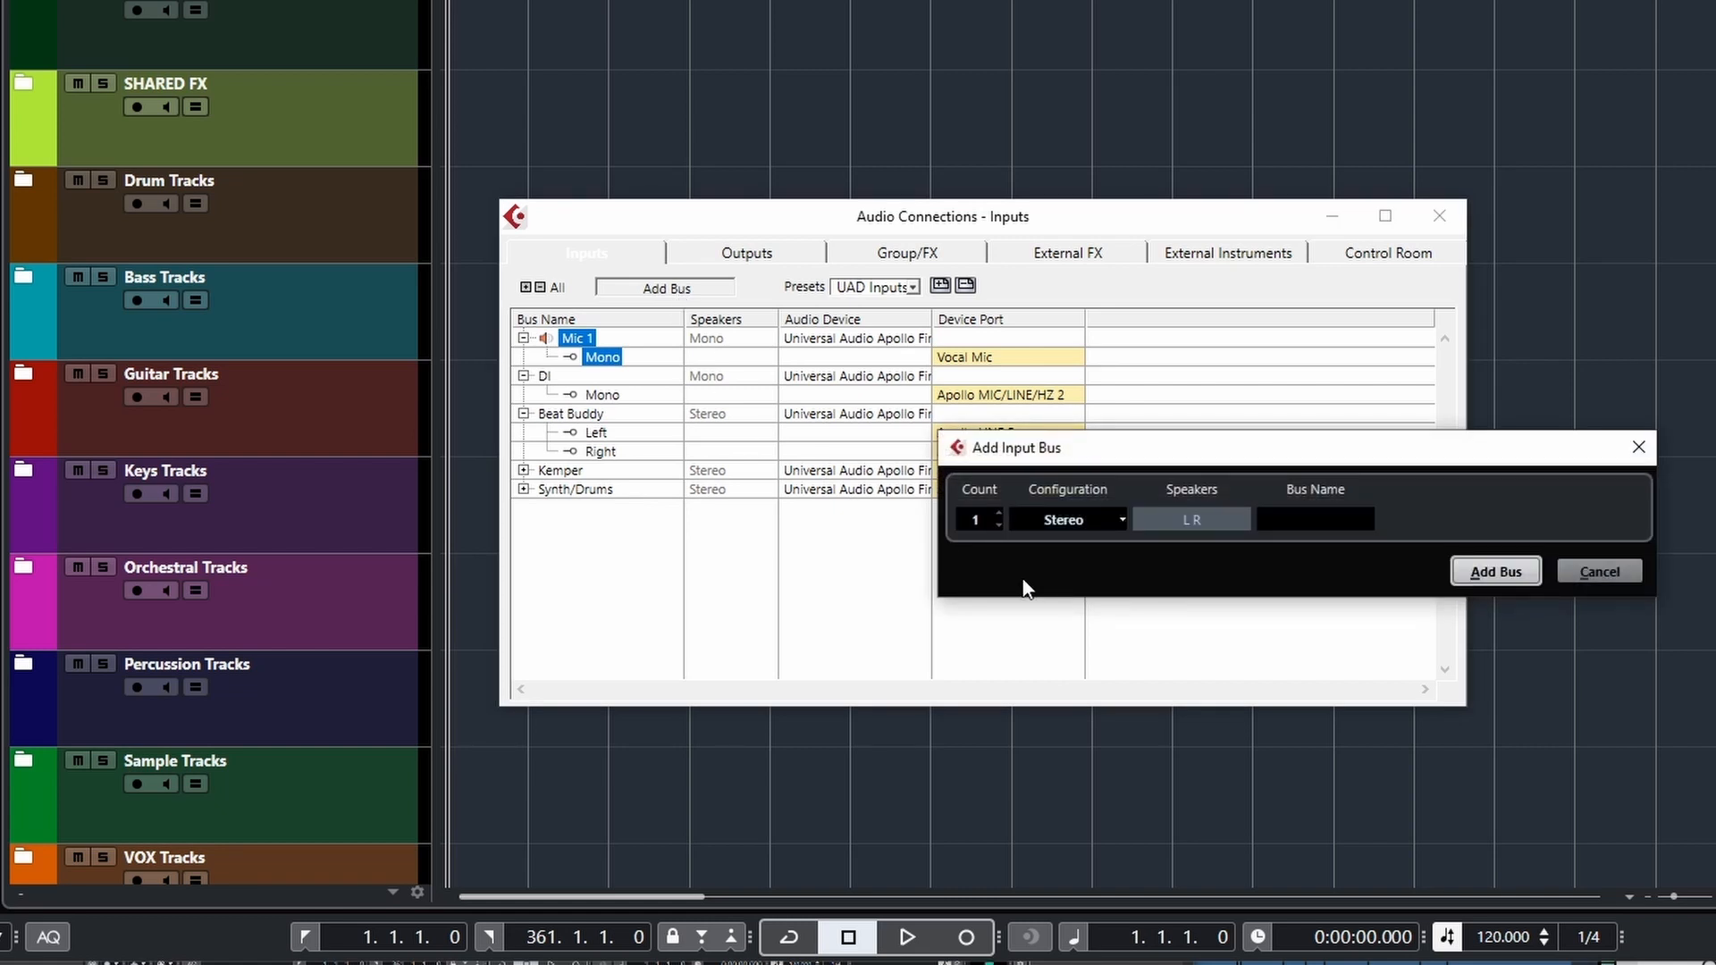
drag(1034, 454, 827, 417)
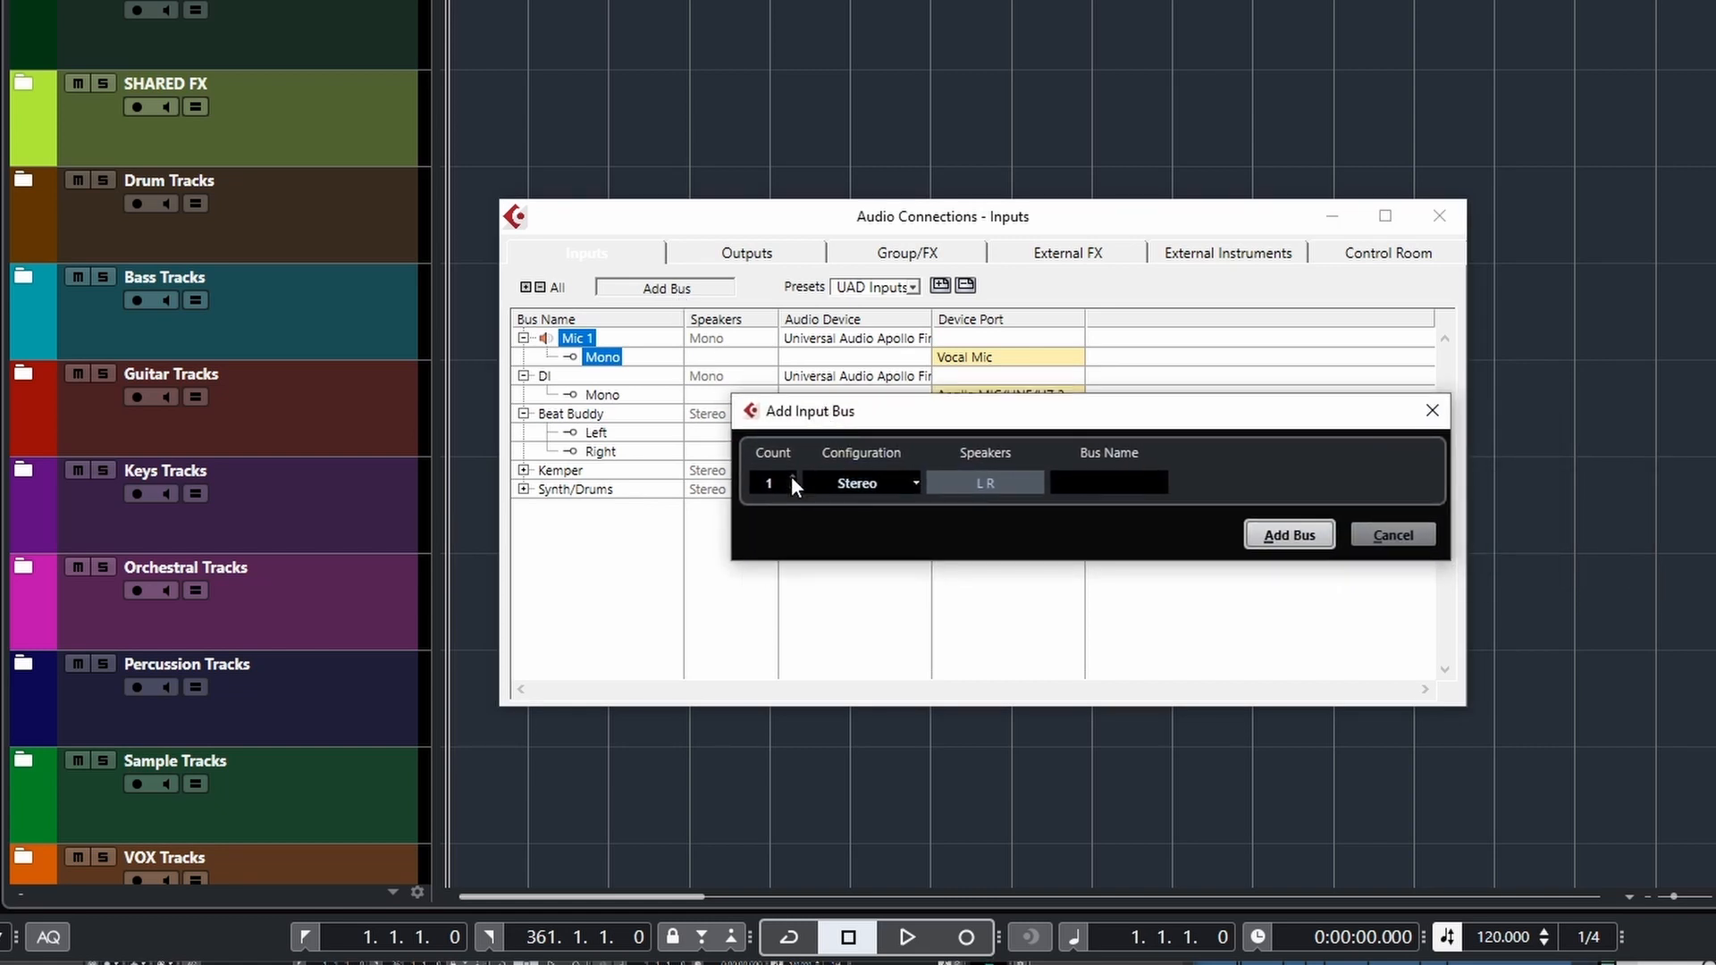
click(889, 486)
click(878, 511)
click(894, 479)
click(894, 483)
text(RT)
text(Test)
click(909, 481)
click(910, 532)
click(1287, 534)
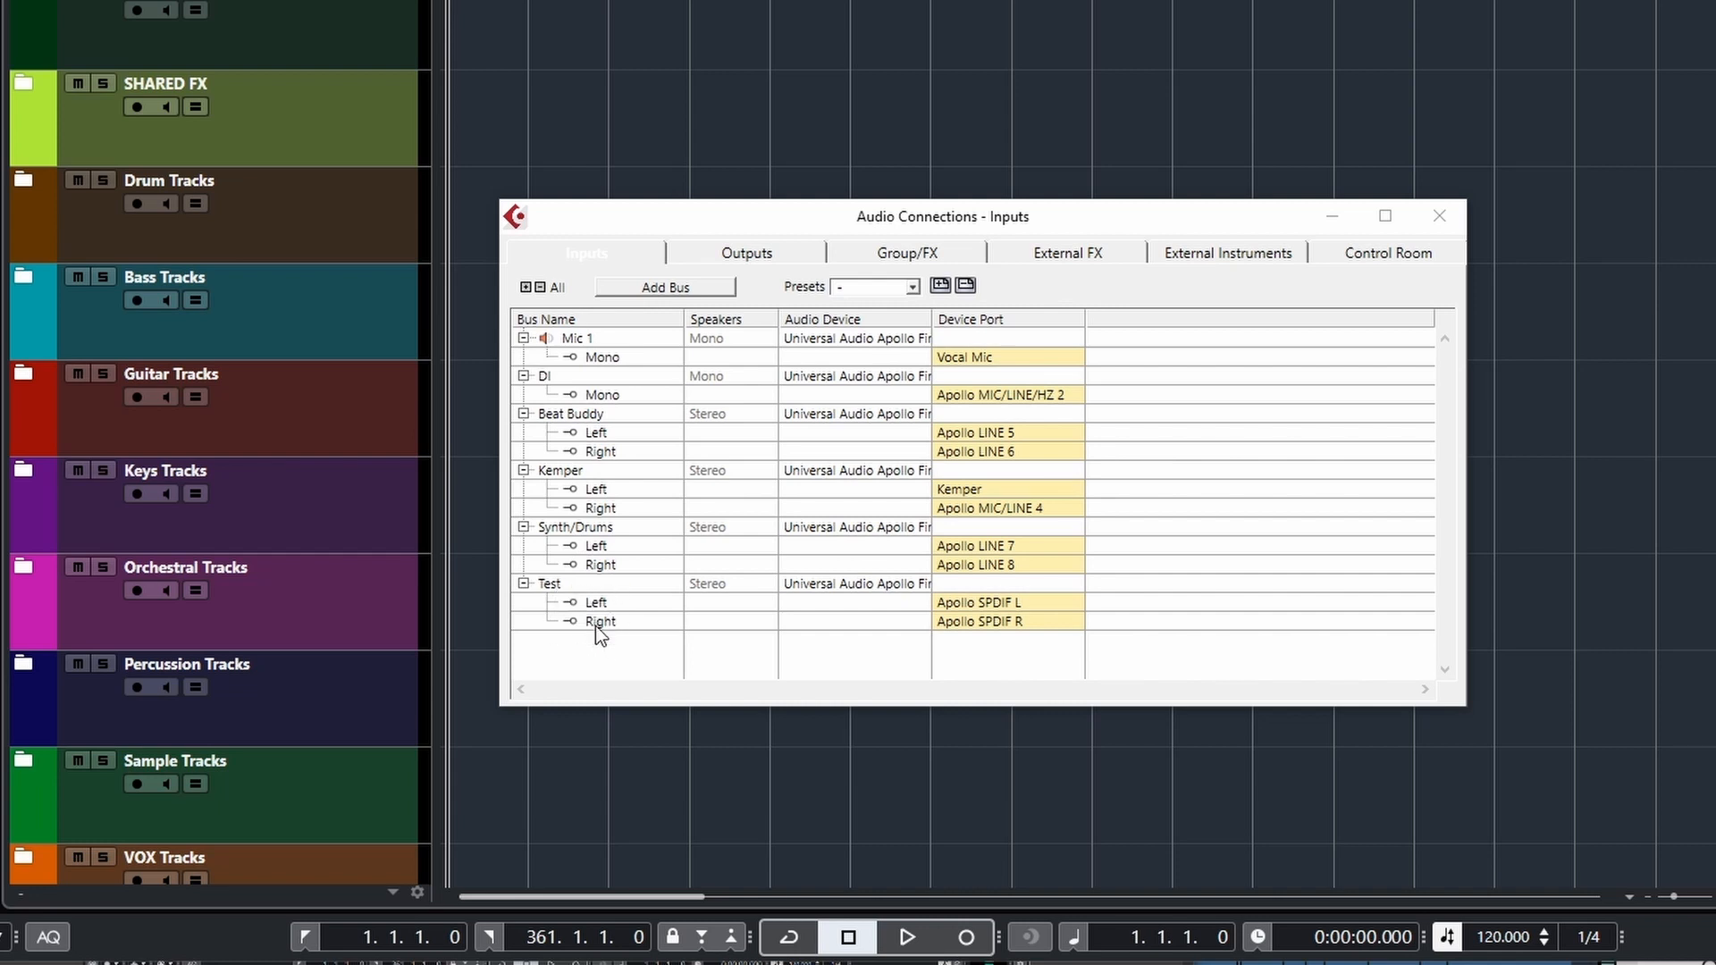
Step: Set the Test bus to Not Connected, reassign it to Universal Audio Apollo FireWire, and check the port choices for its left channel
double_click(583, 587)
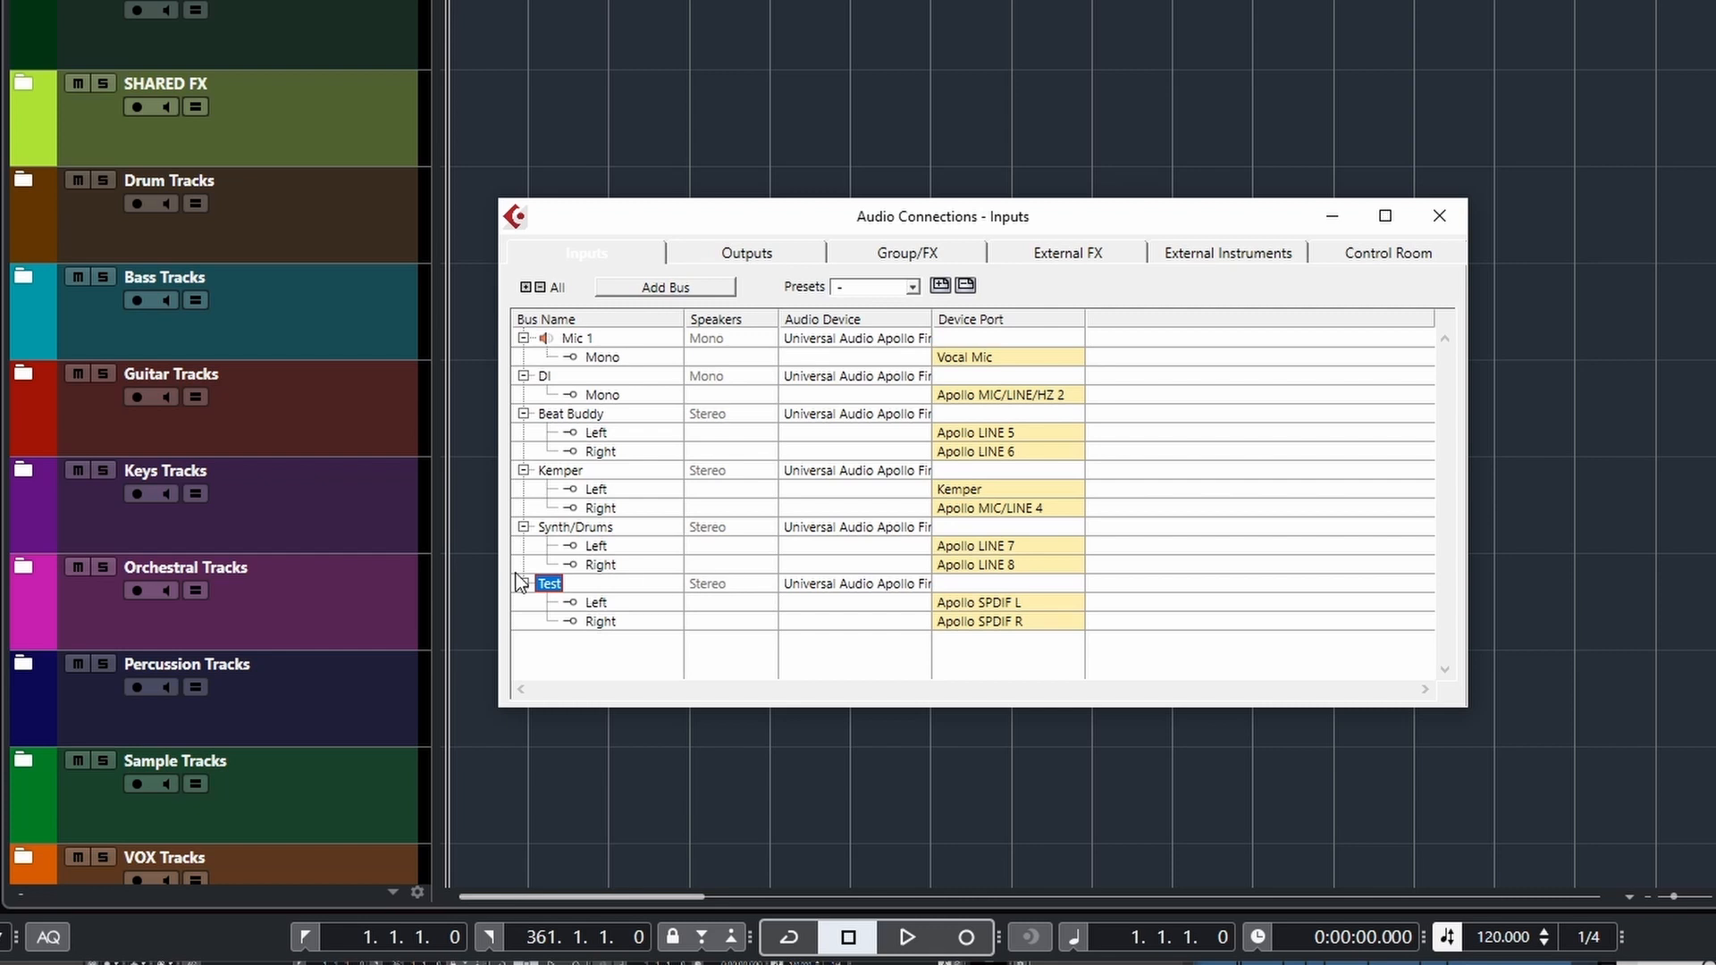
click(885, 592)
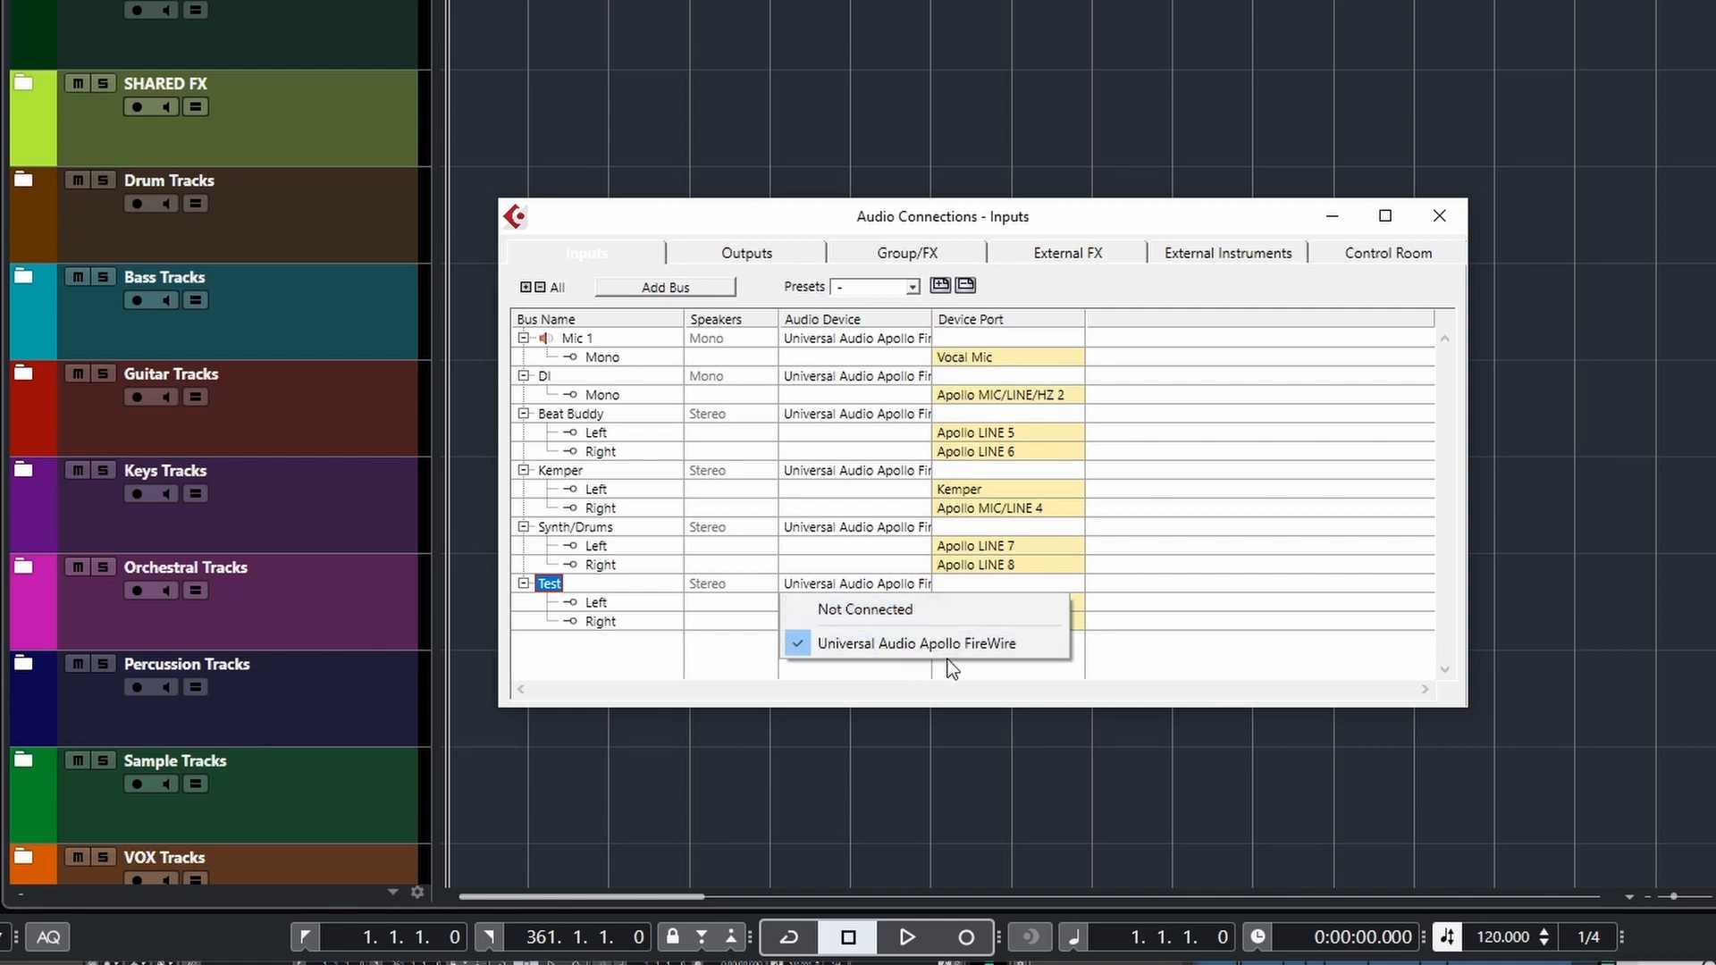
click(839, 609)
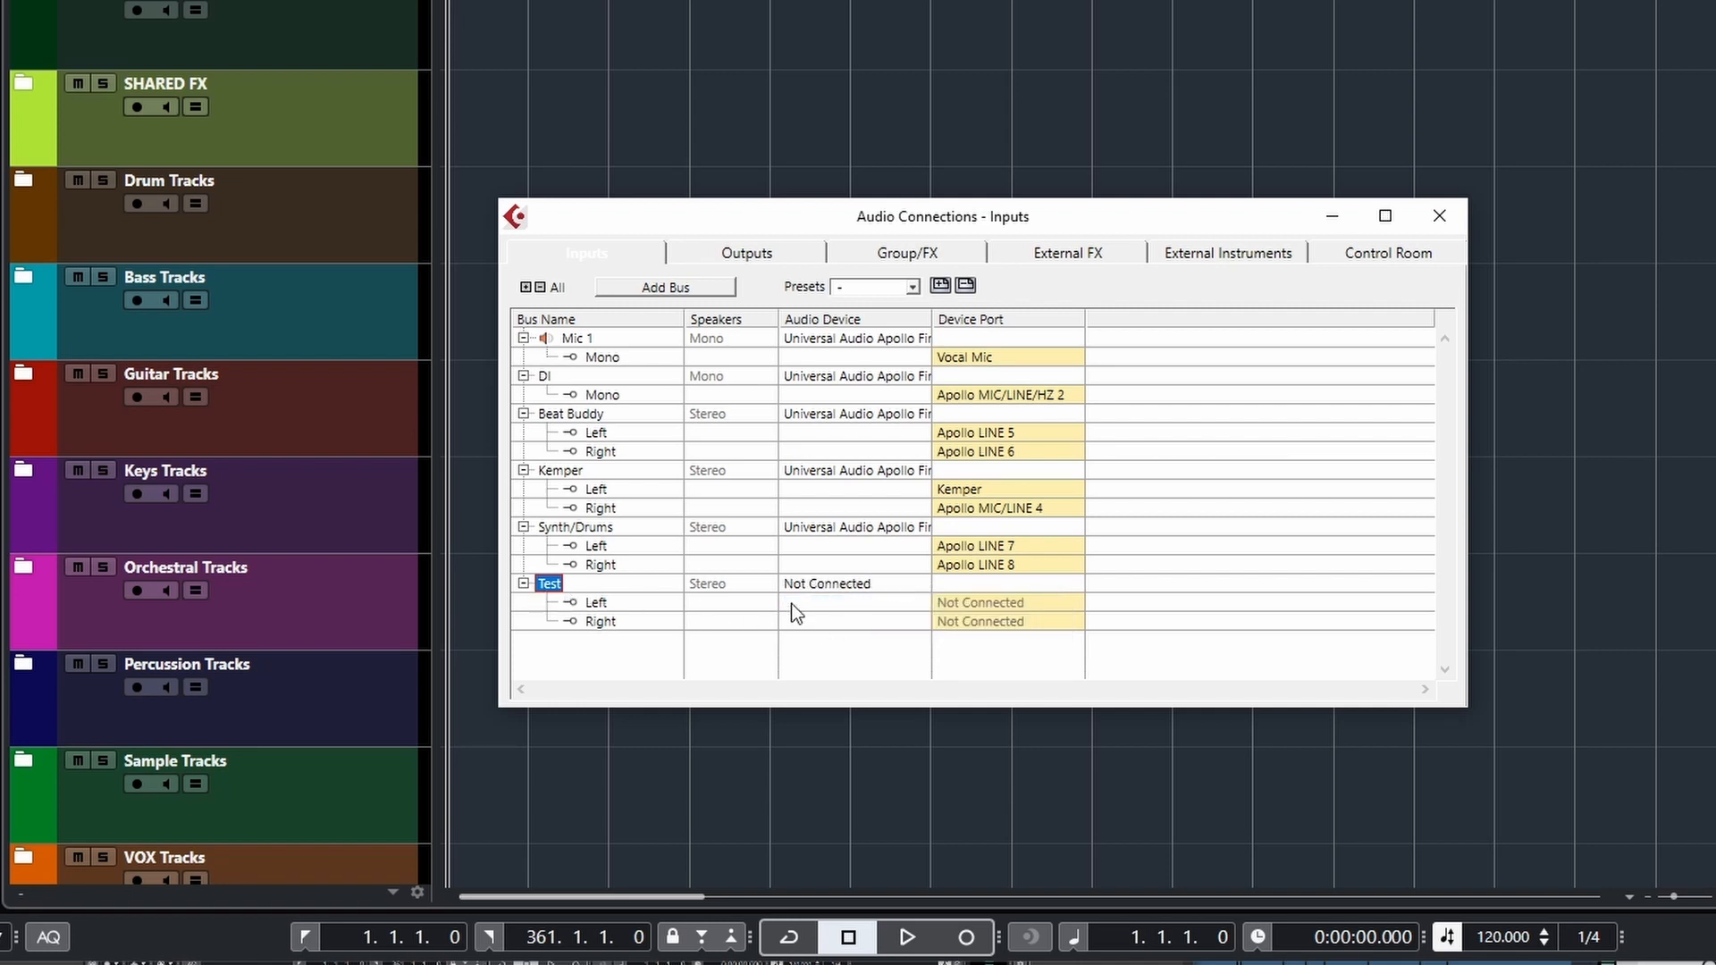
click(814, 586)
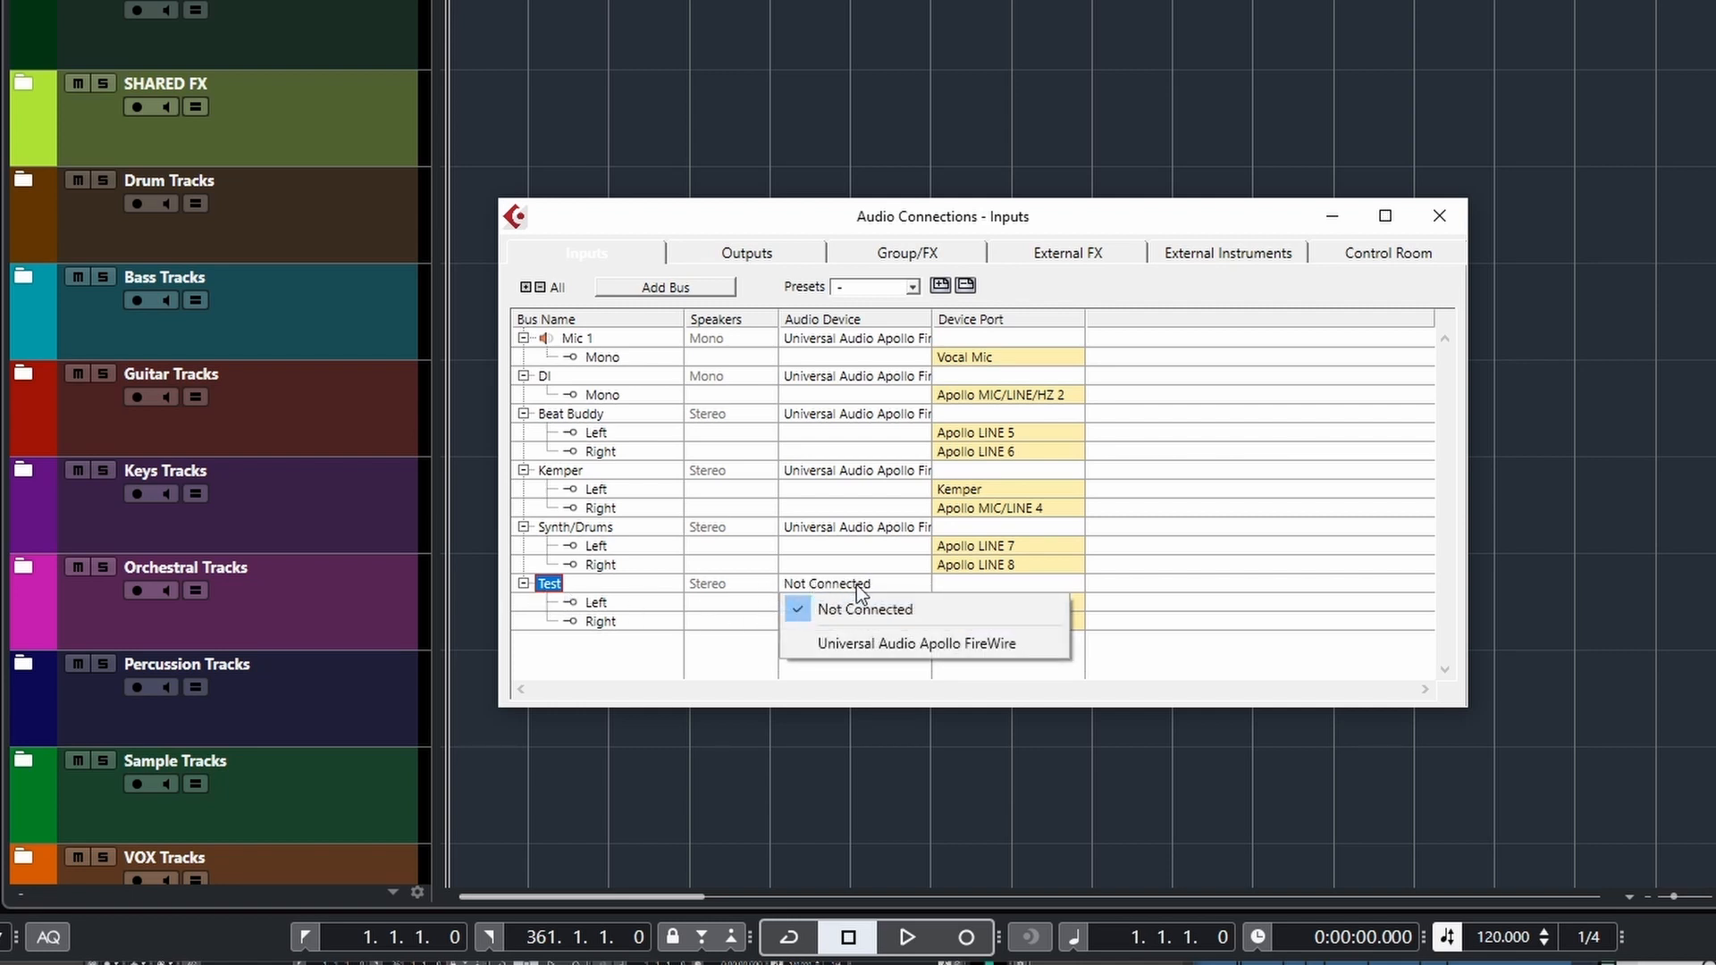
click(890, 646)
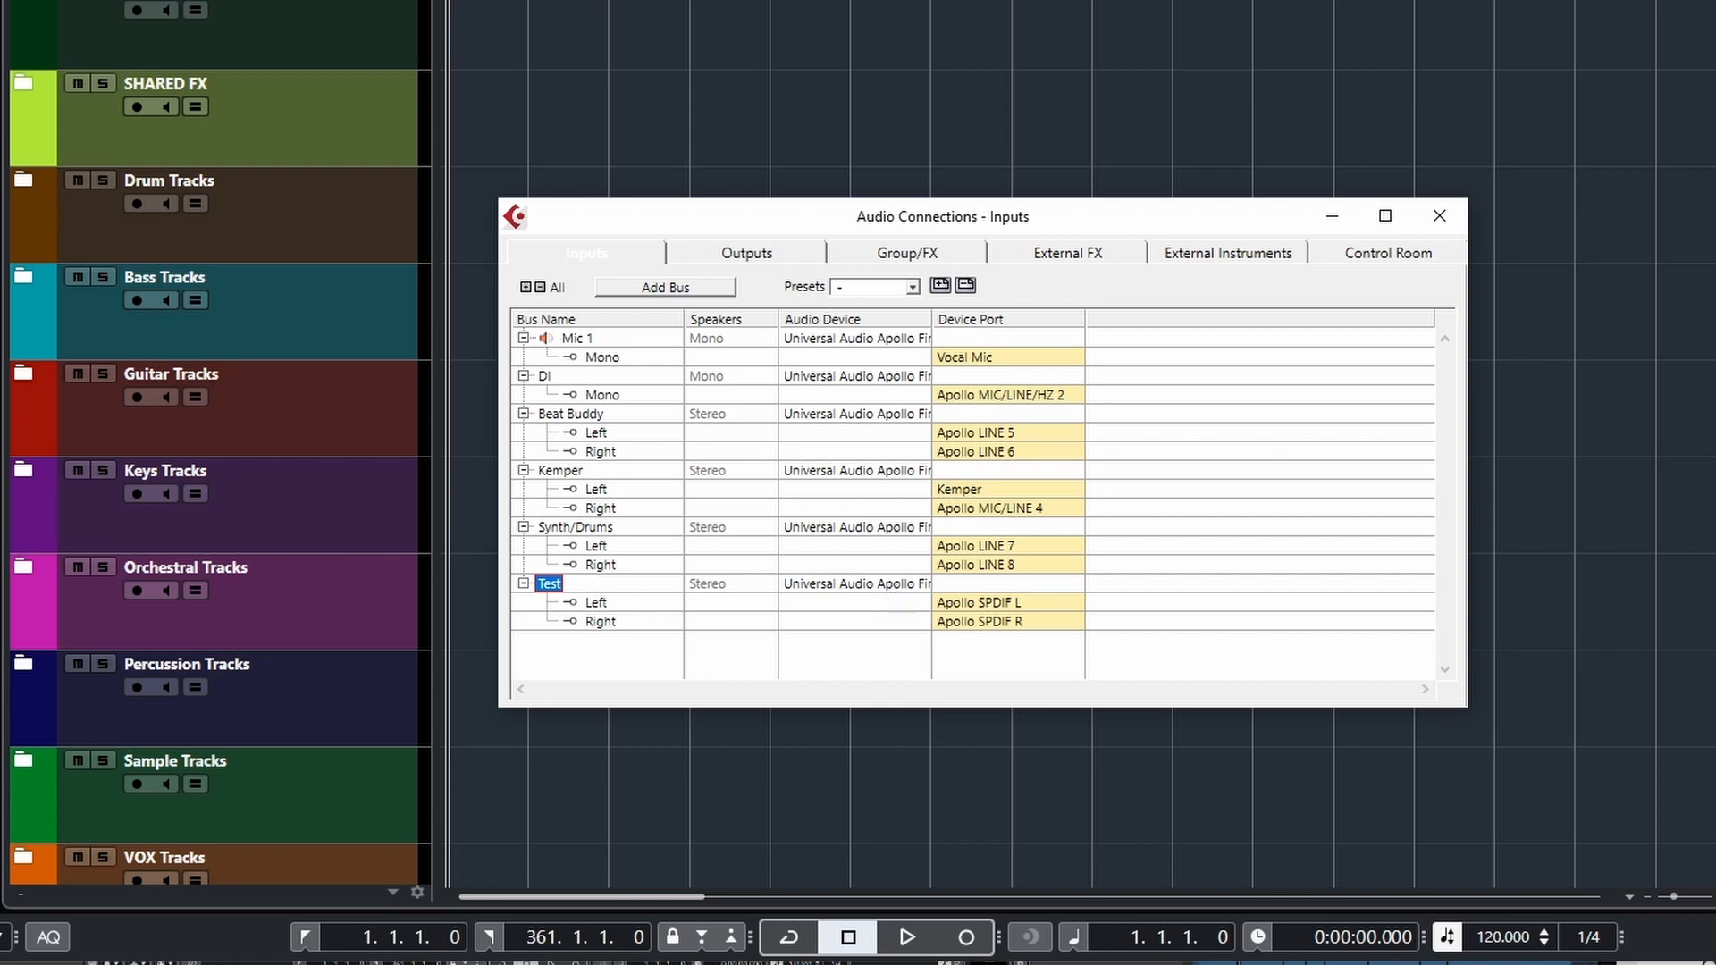
click(1003, 602)
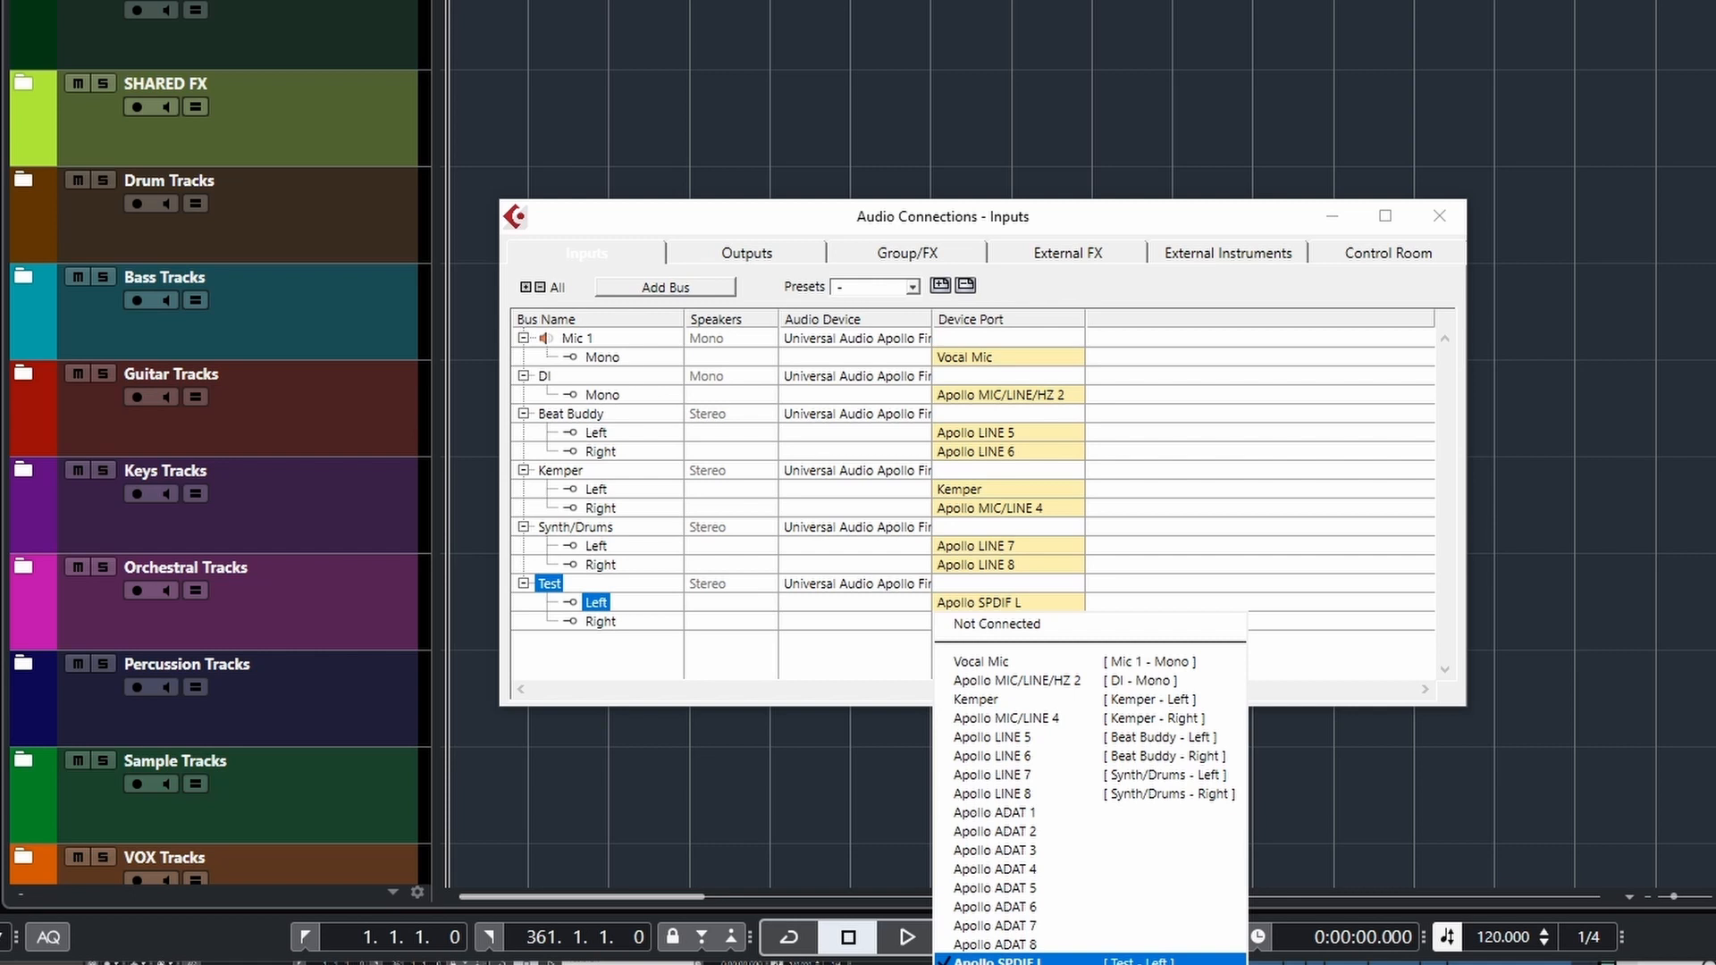
click(874, 649)
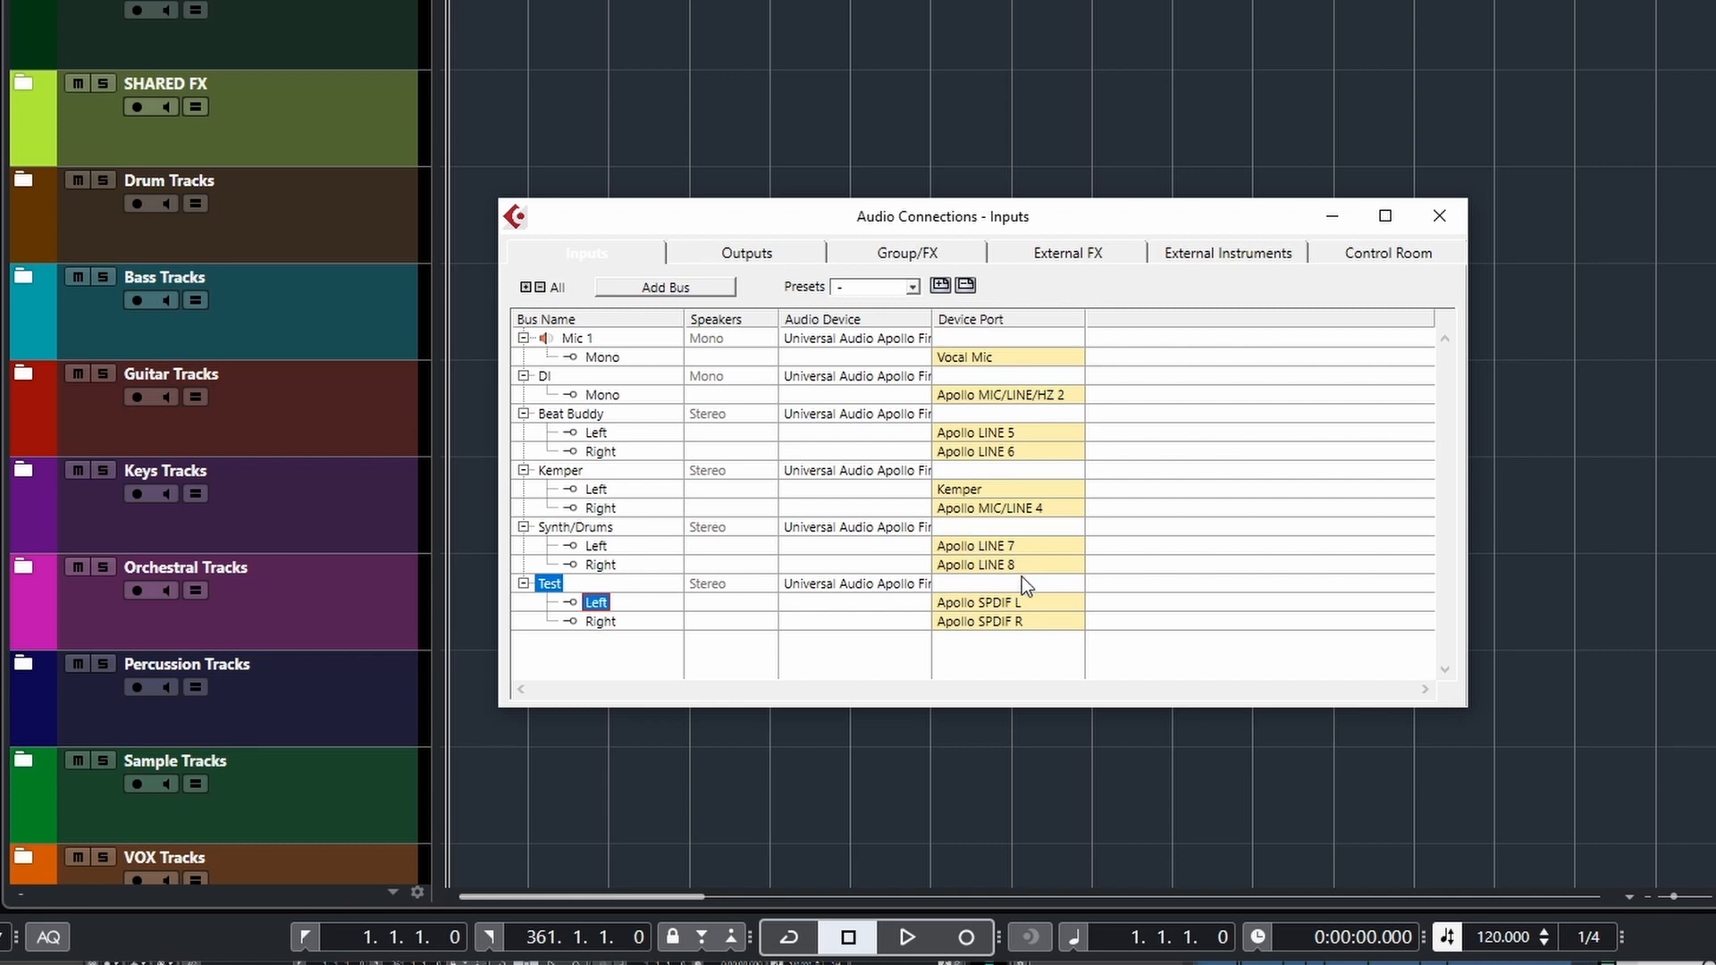
Step: Remove the Test input bus
double_click(552, 590)
right_click(553, 582)
click(630, 695)
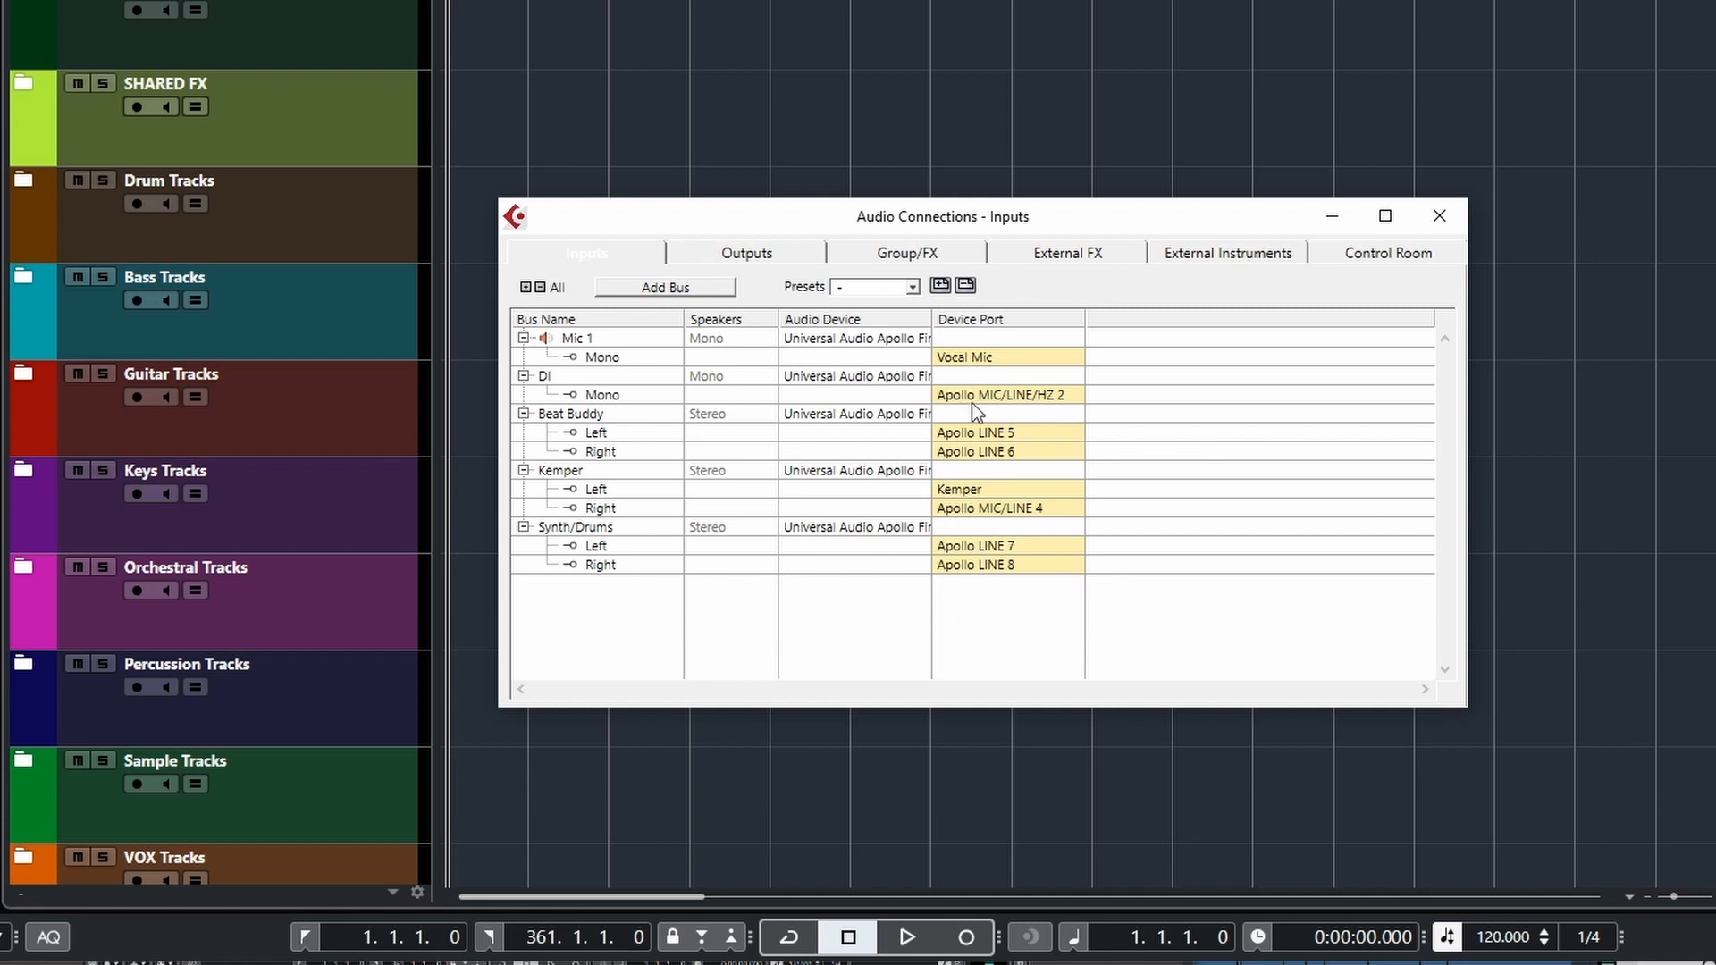
Step: Load the UAD Outputs preset for the output buses, and view the options for adding an output bus without adding one
click(740, 255)
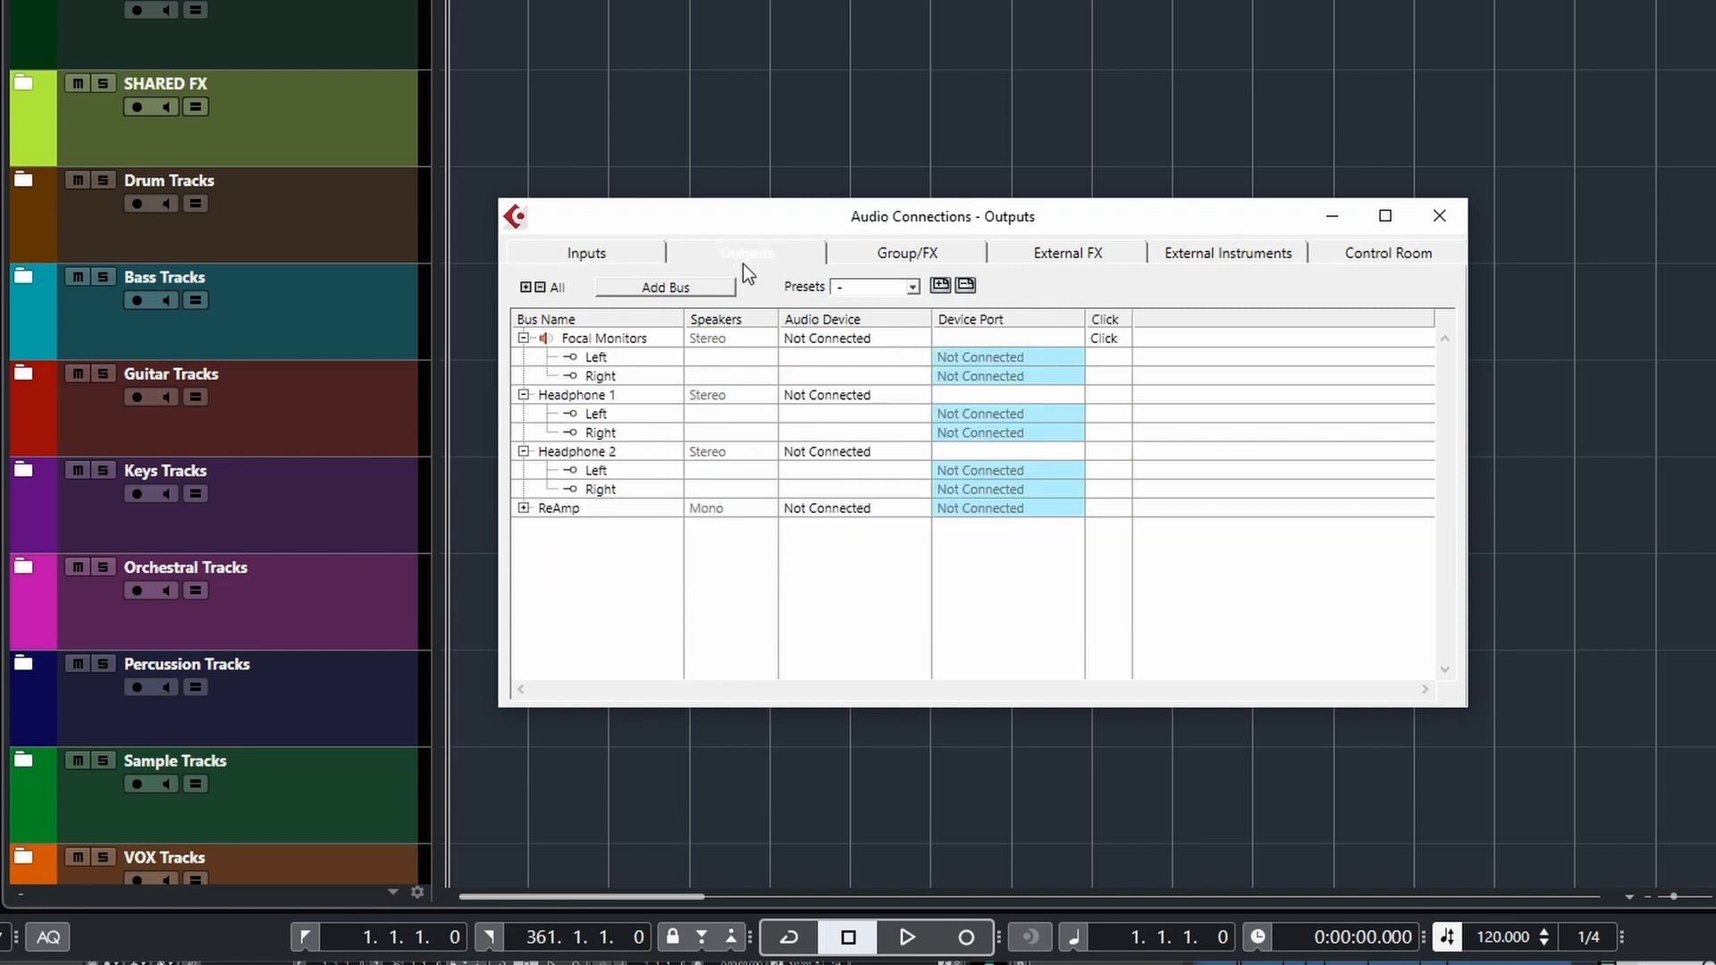
click(913, 286)
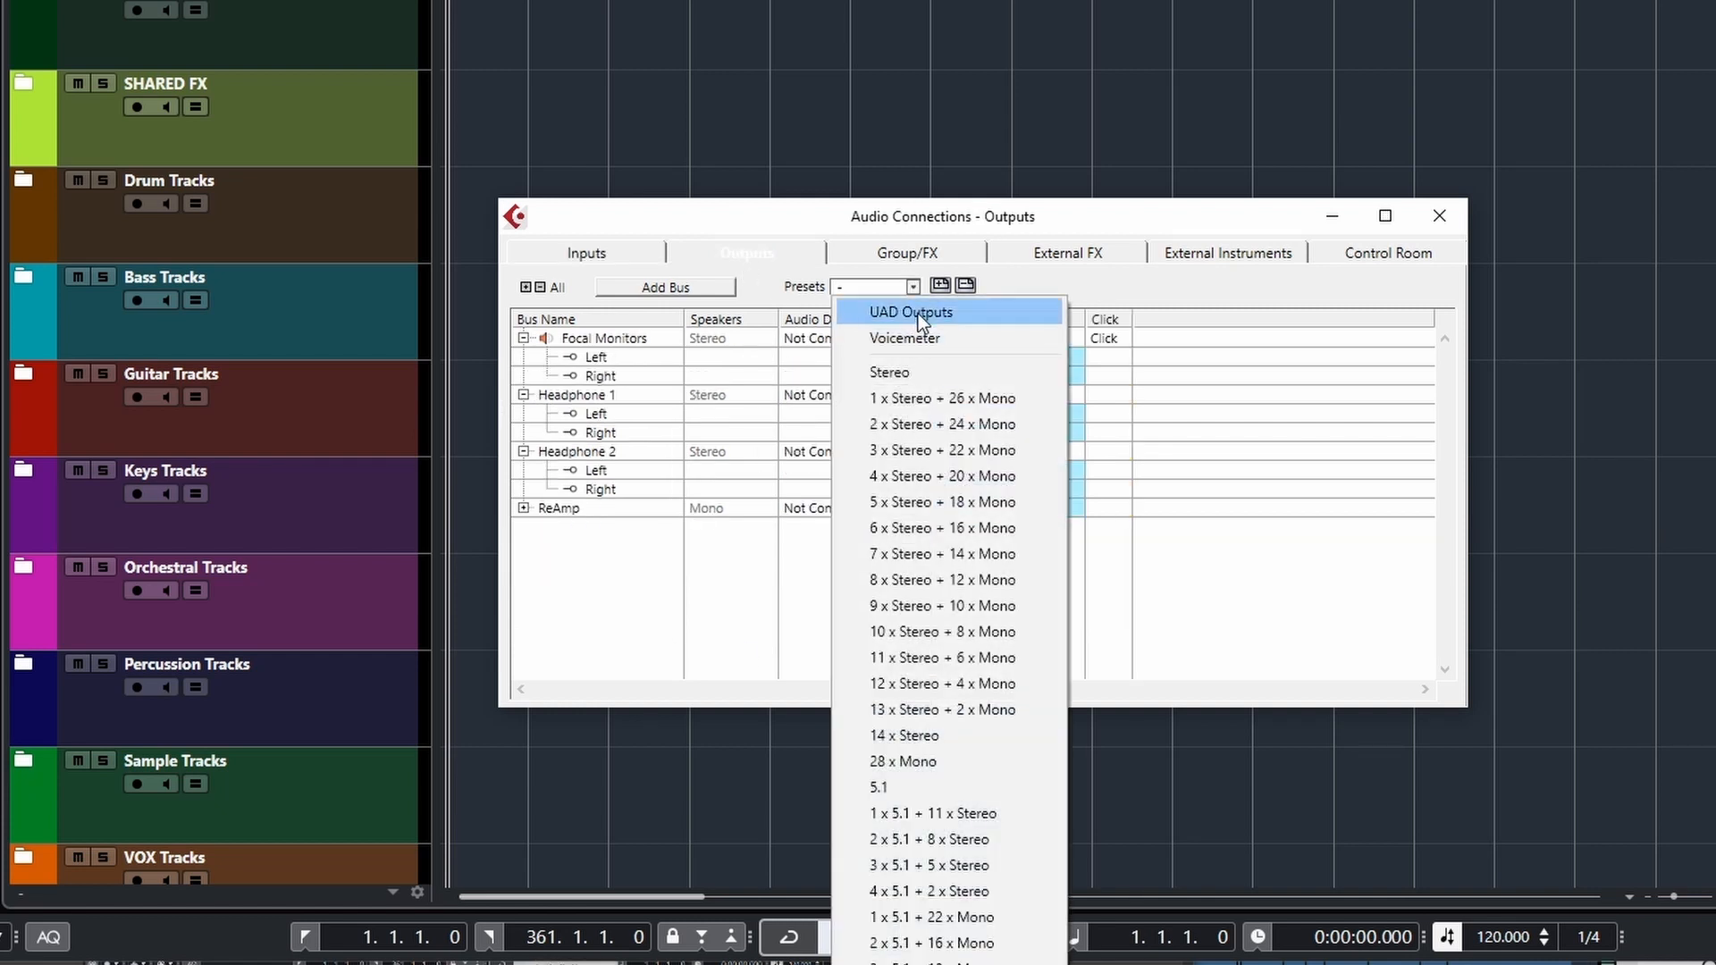
click(919, 313)
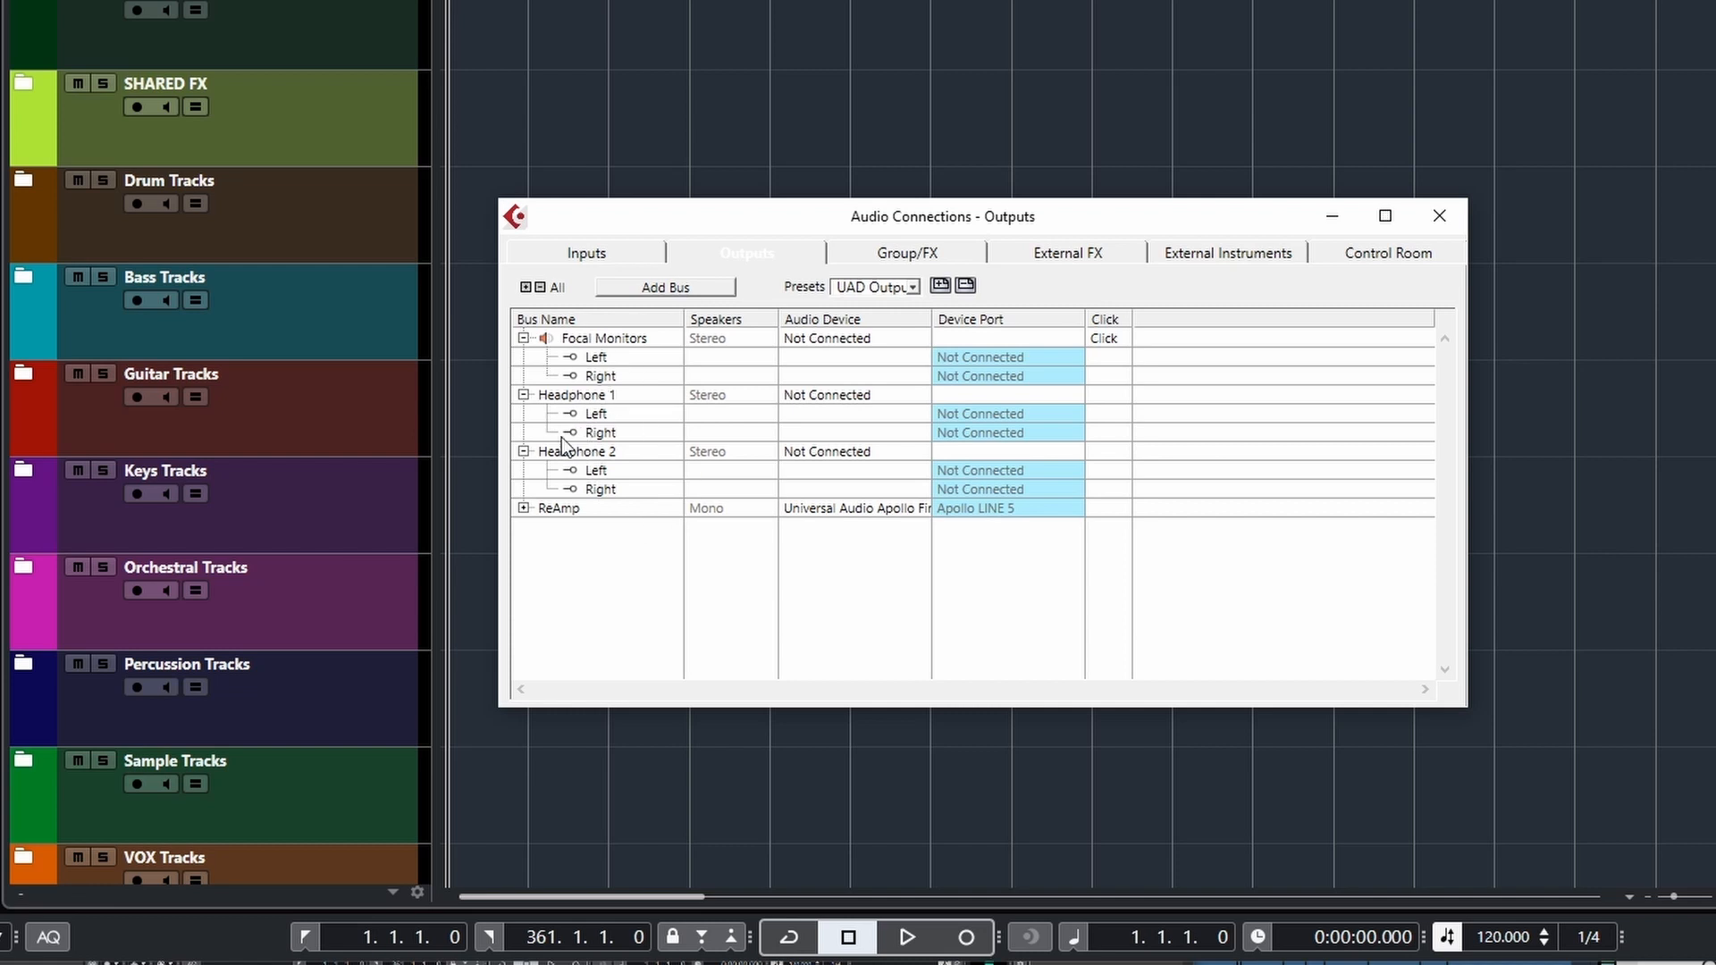
click(662, 287)
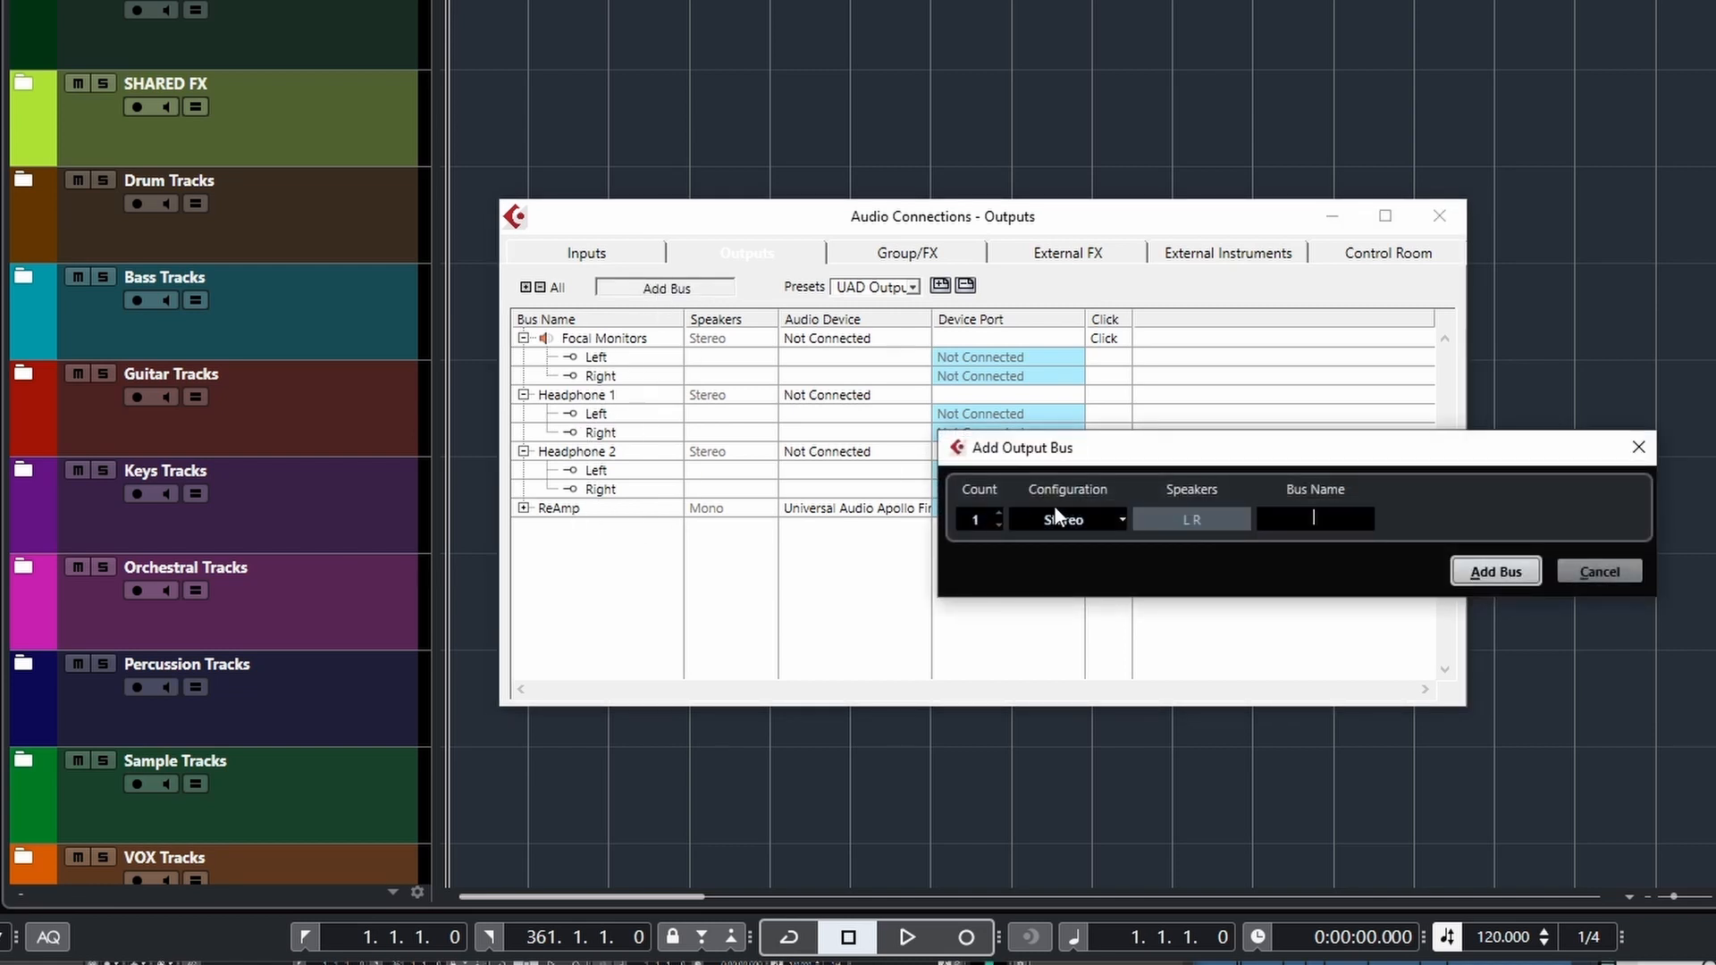
click(1581, 573)
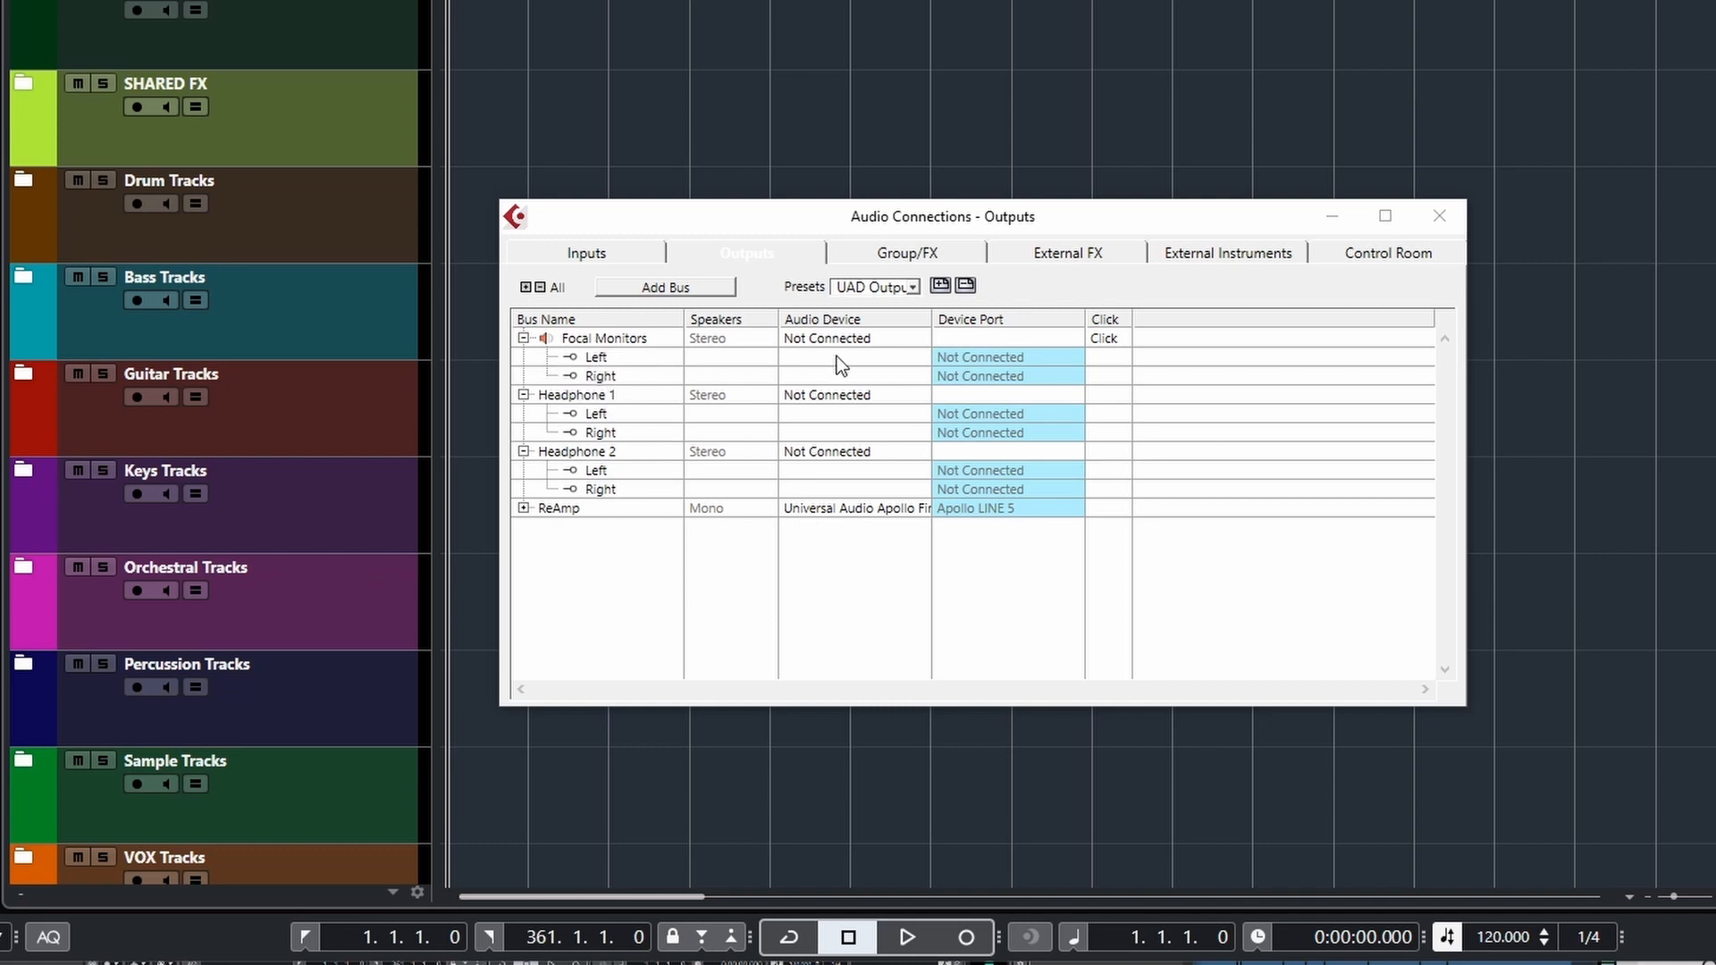
Step: Assign the Focal Monitors output bus to the Universal Audio Apollo FireWire audio device
click(857, 338)
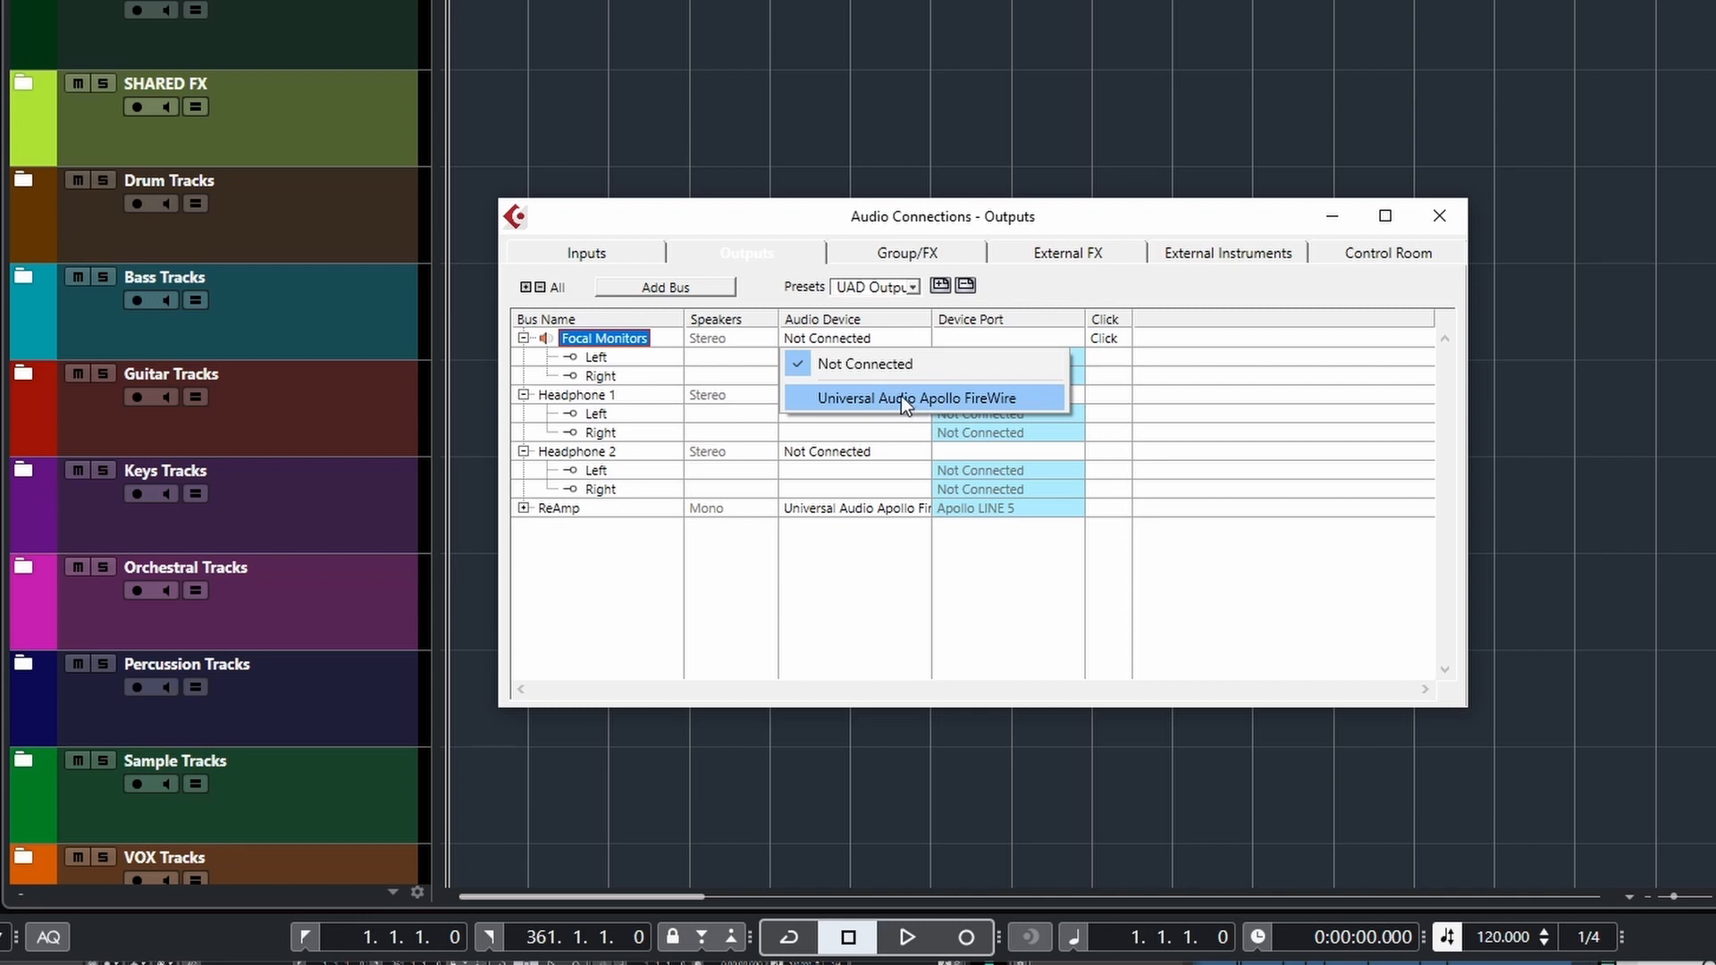
click(832, 351)
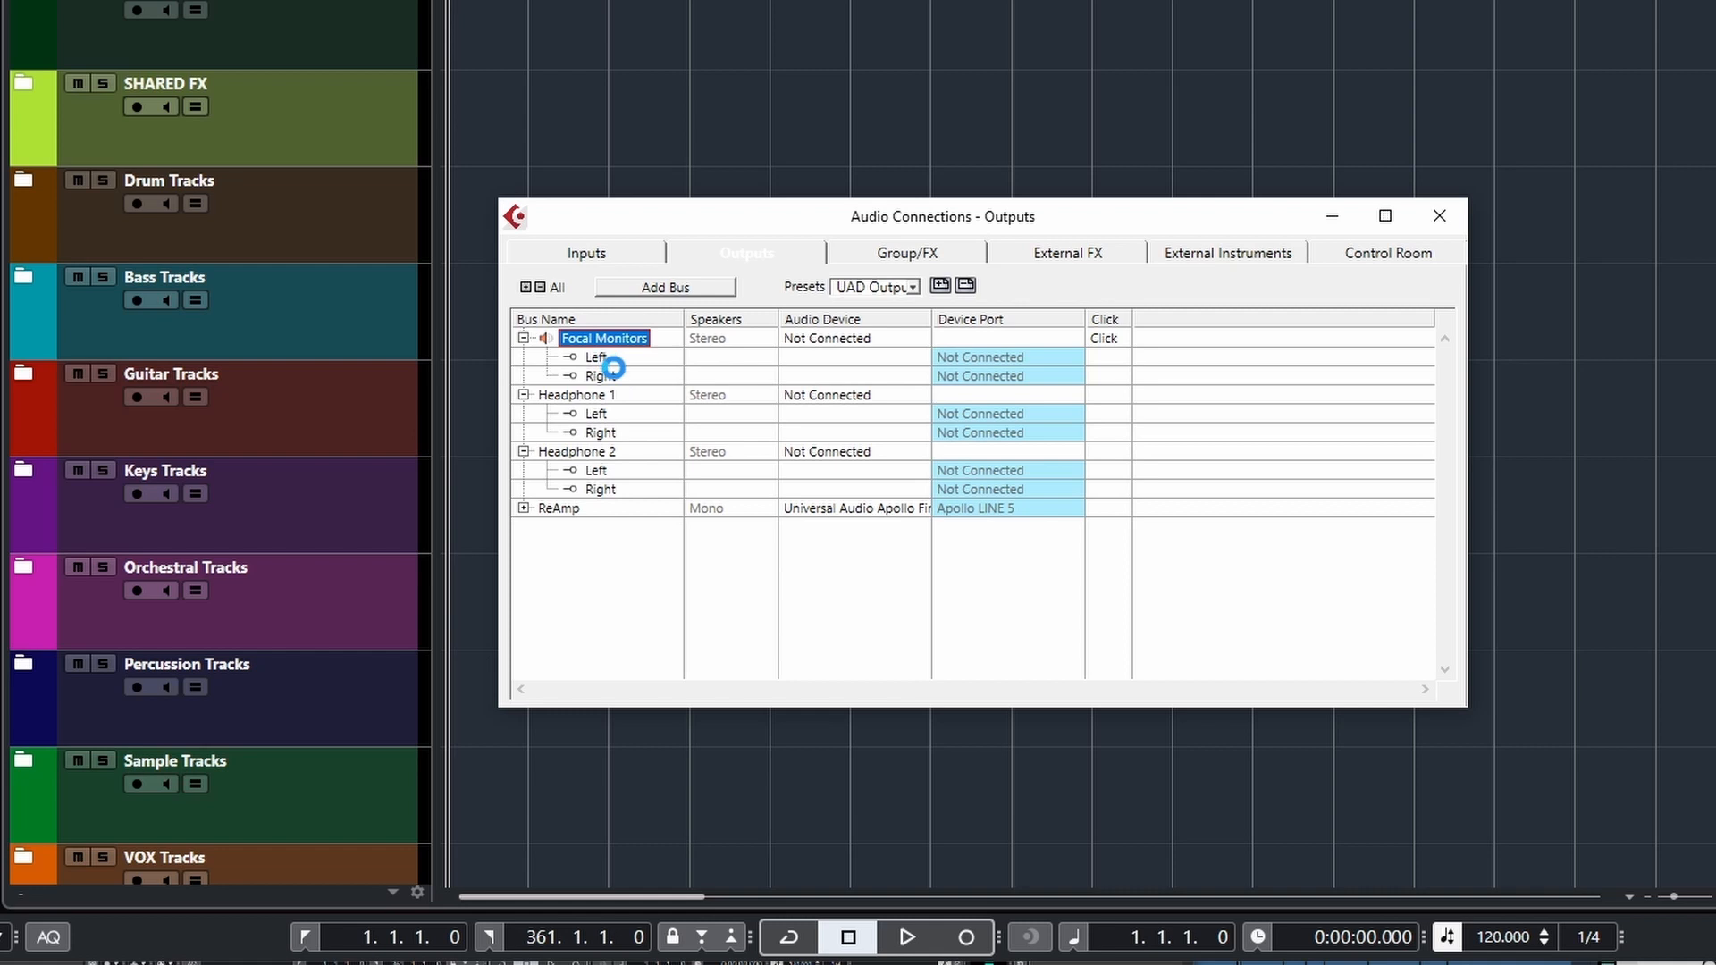
click(820, 344)
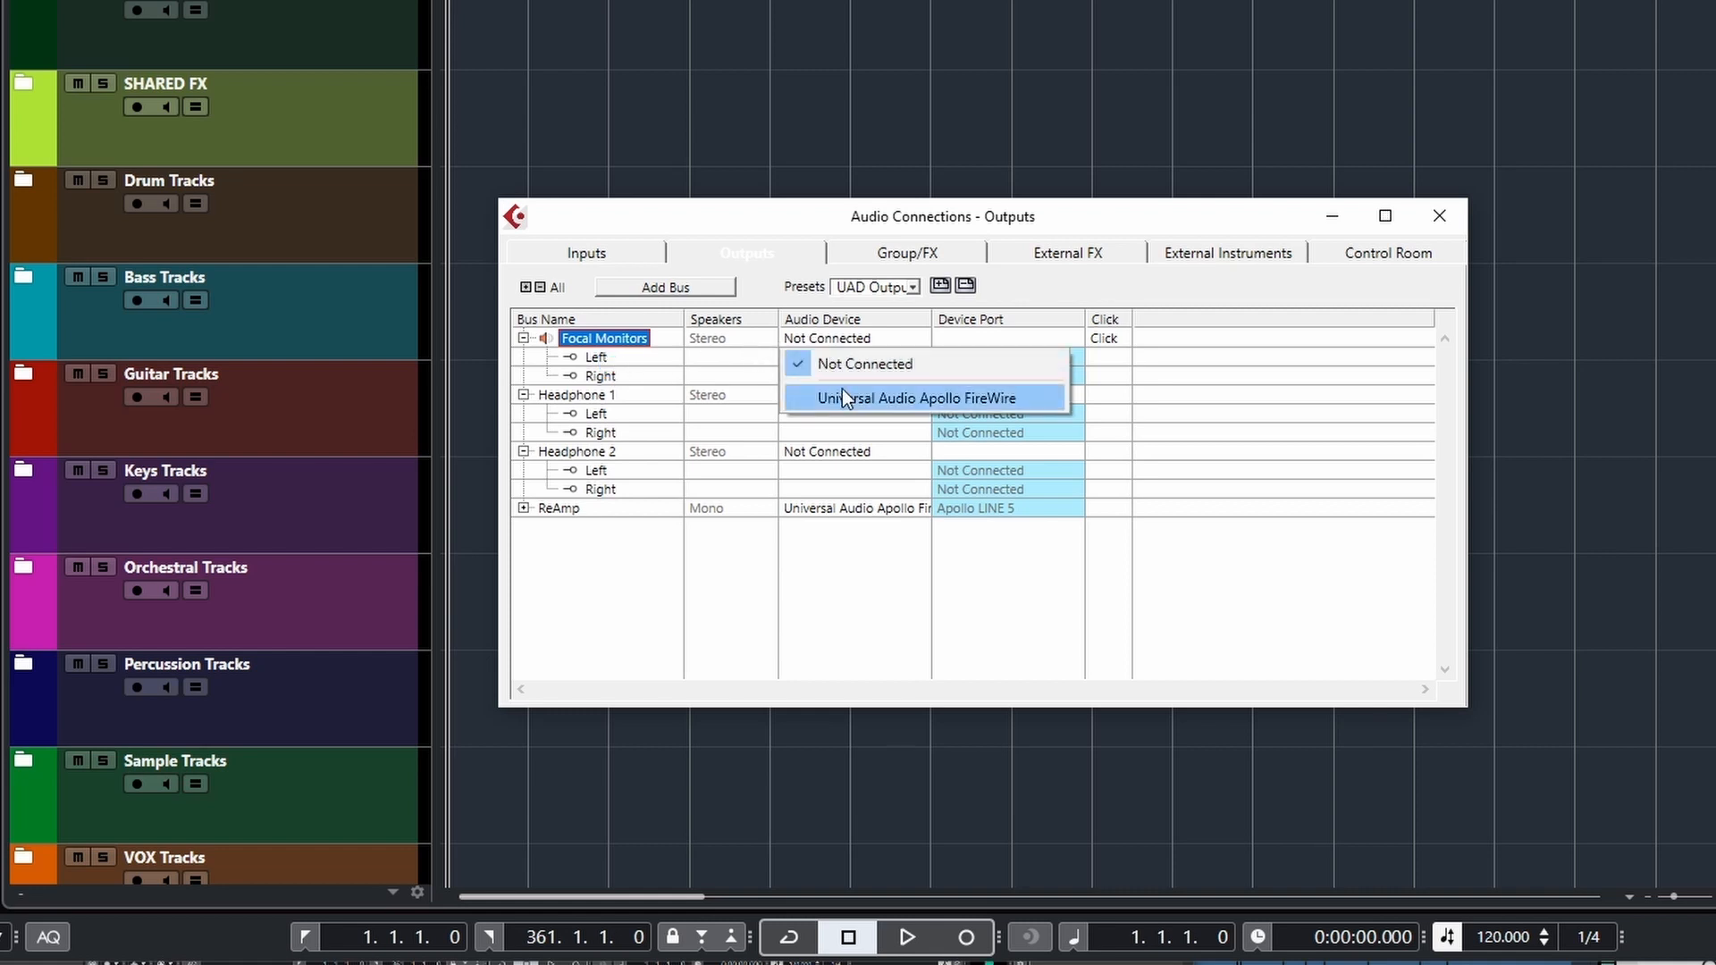
click(864, 399)
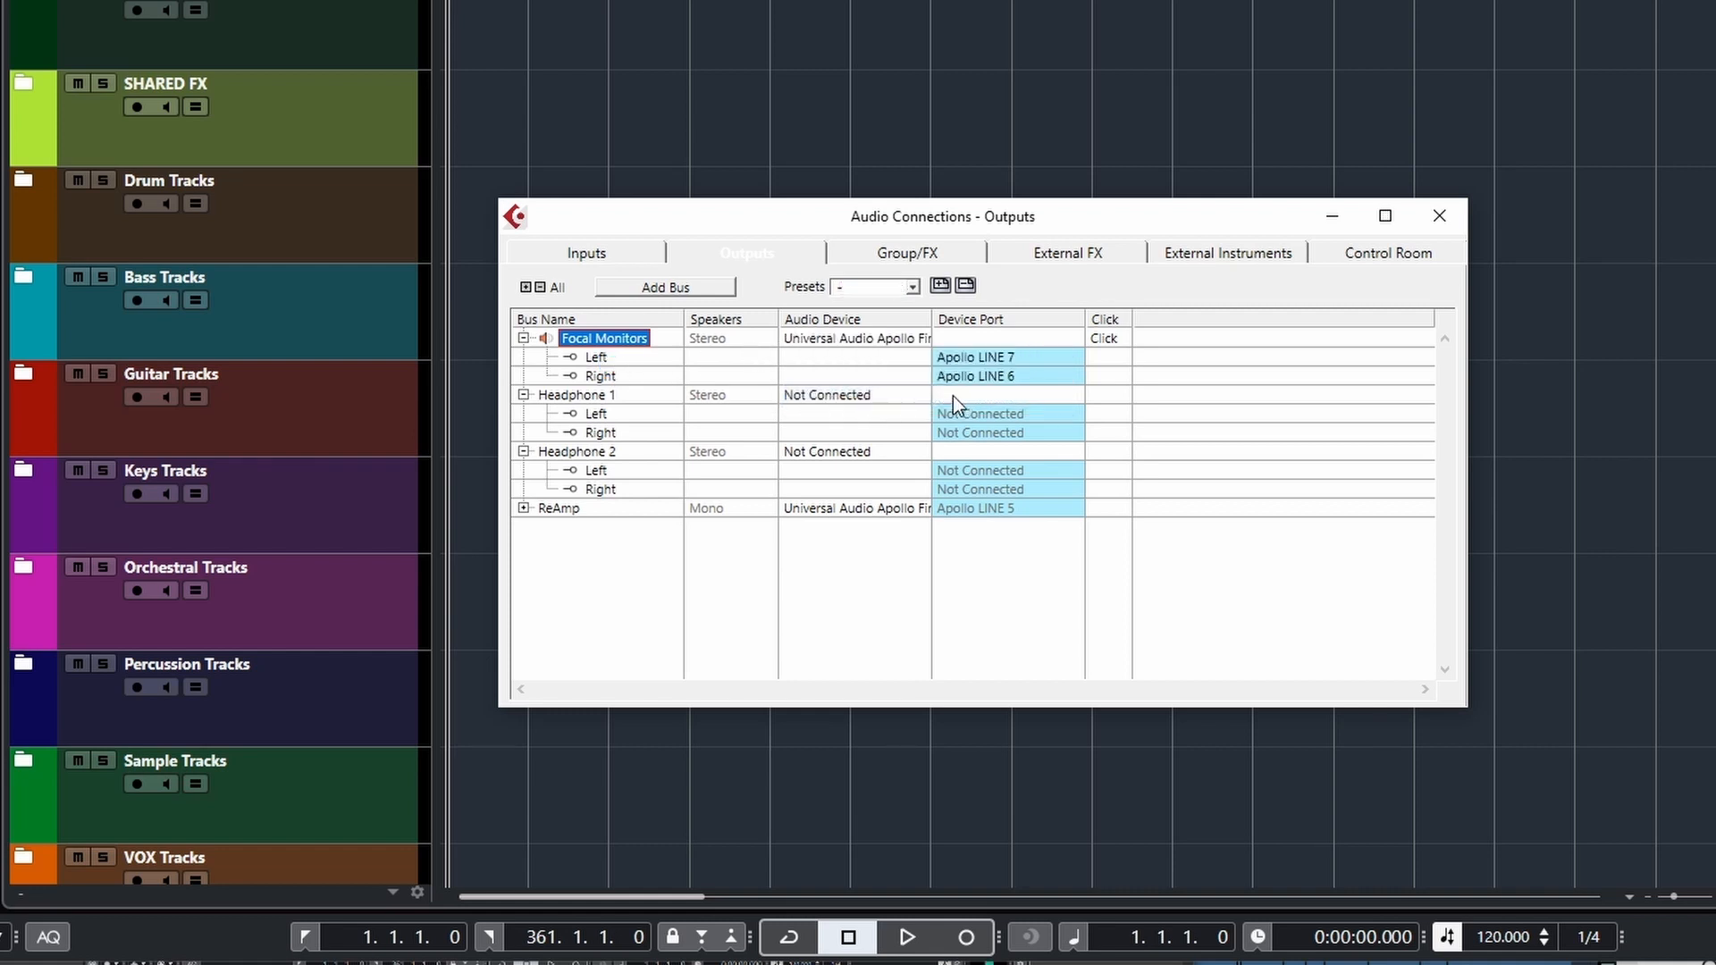
Step: Check the device port choices for the left and right channels of the Focal Monitors output bus without changing them
click(1019, 362)
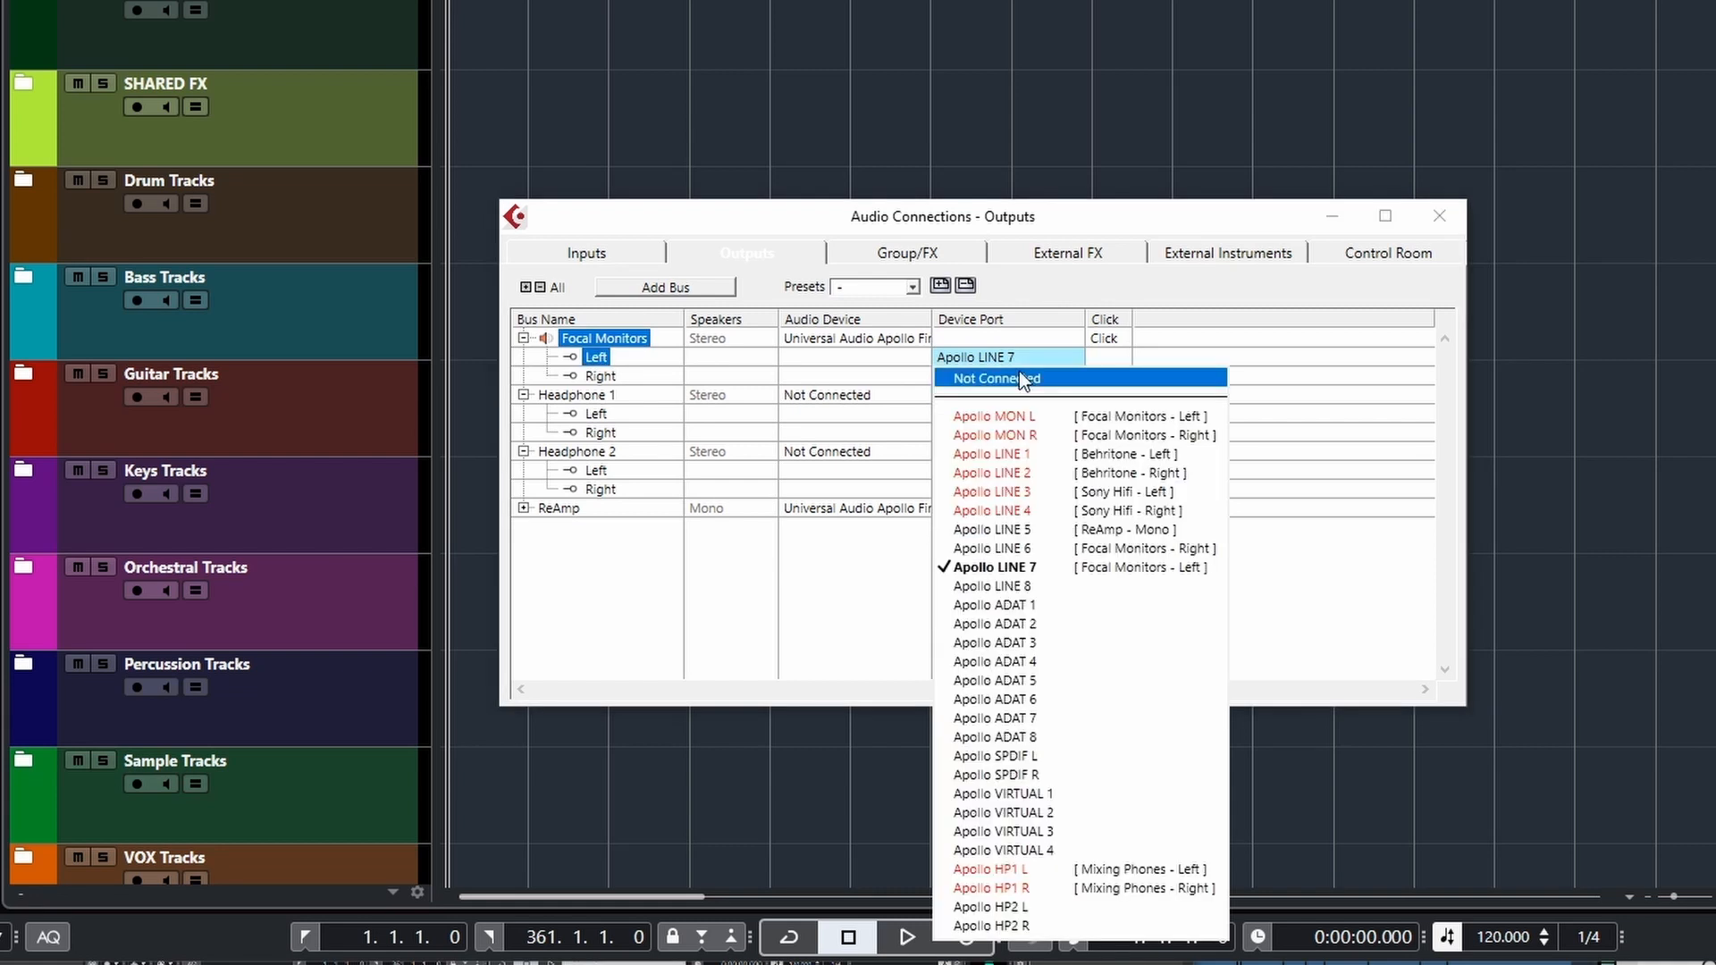
click(1017, 355)
click(1010, 374)
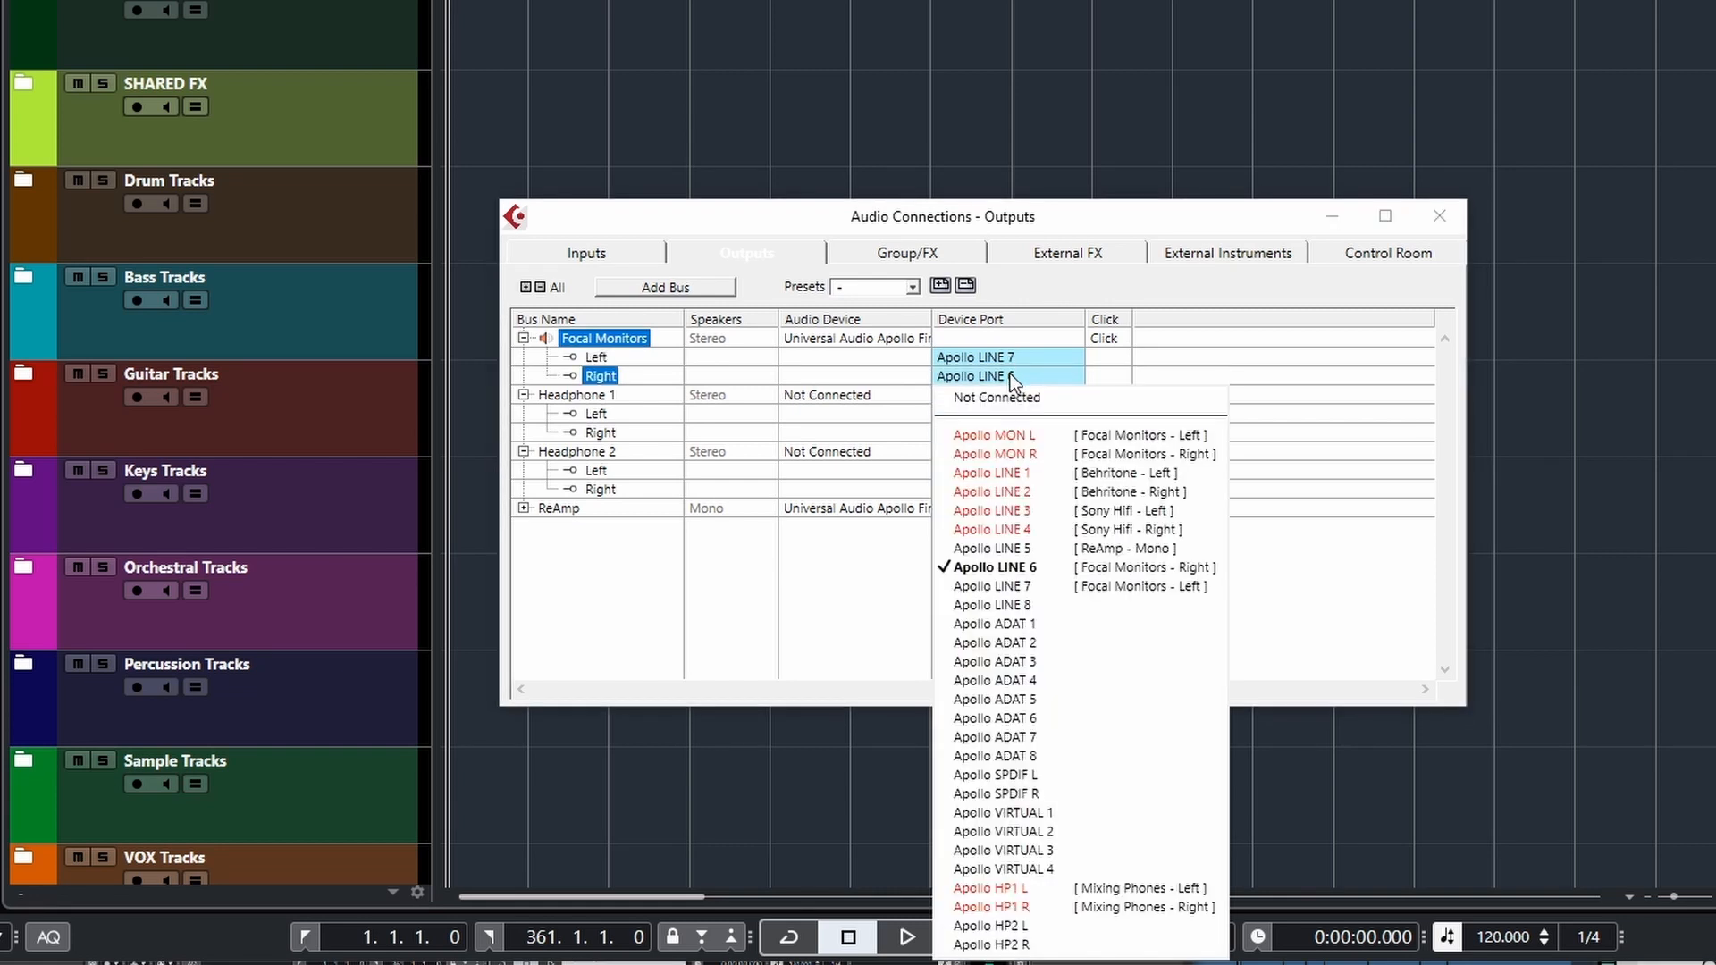
click(1012, 375)
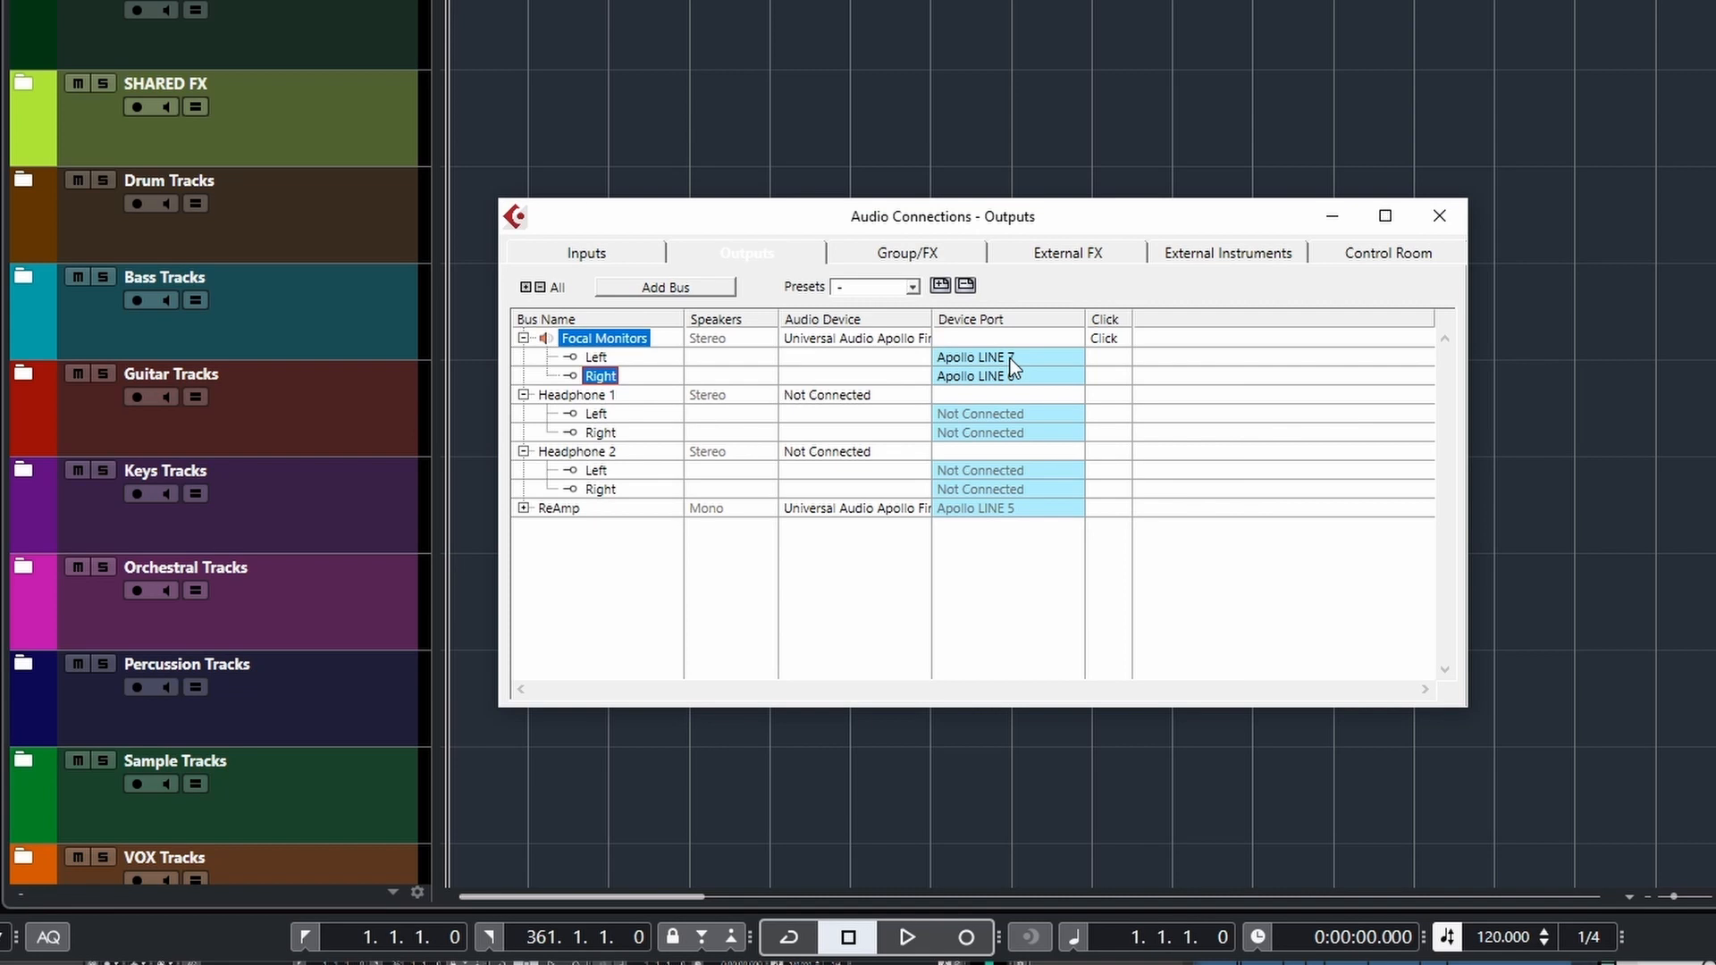
click(1011, 358)
click(1015, 361)
click(1015, 361)
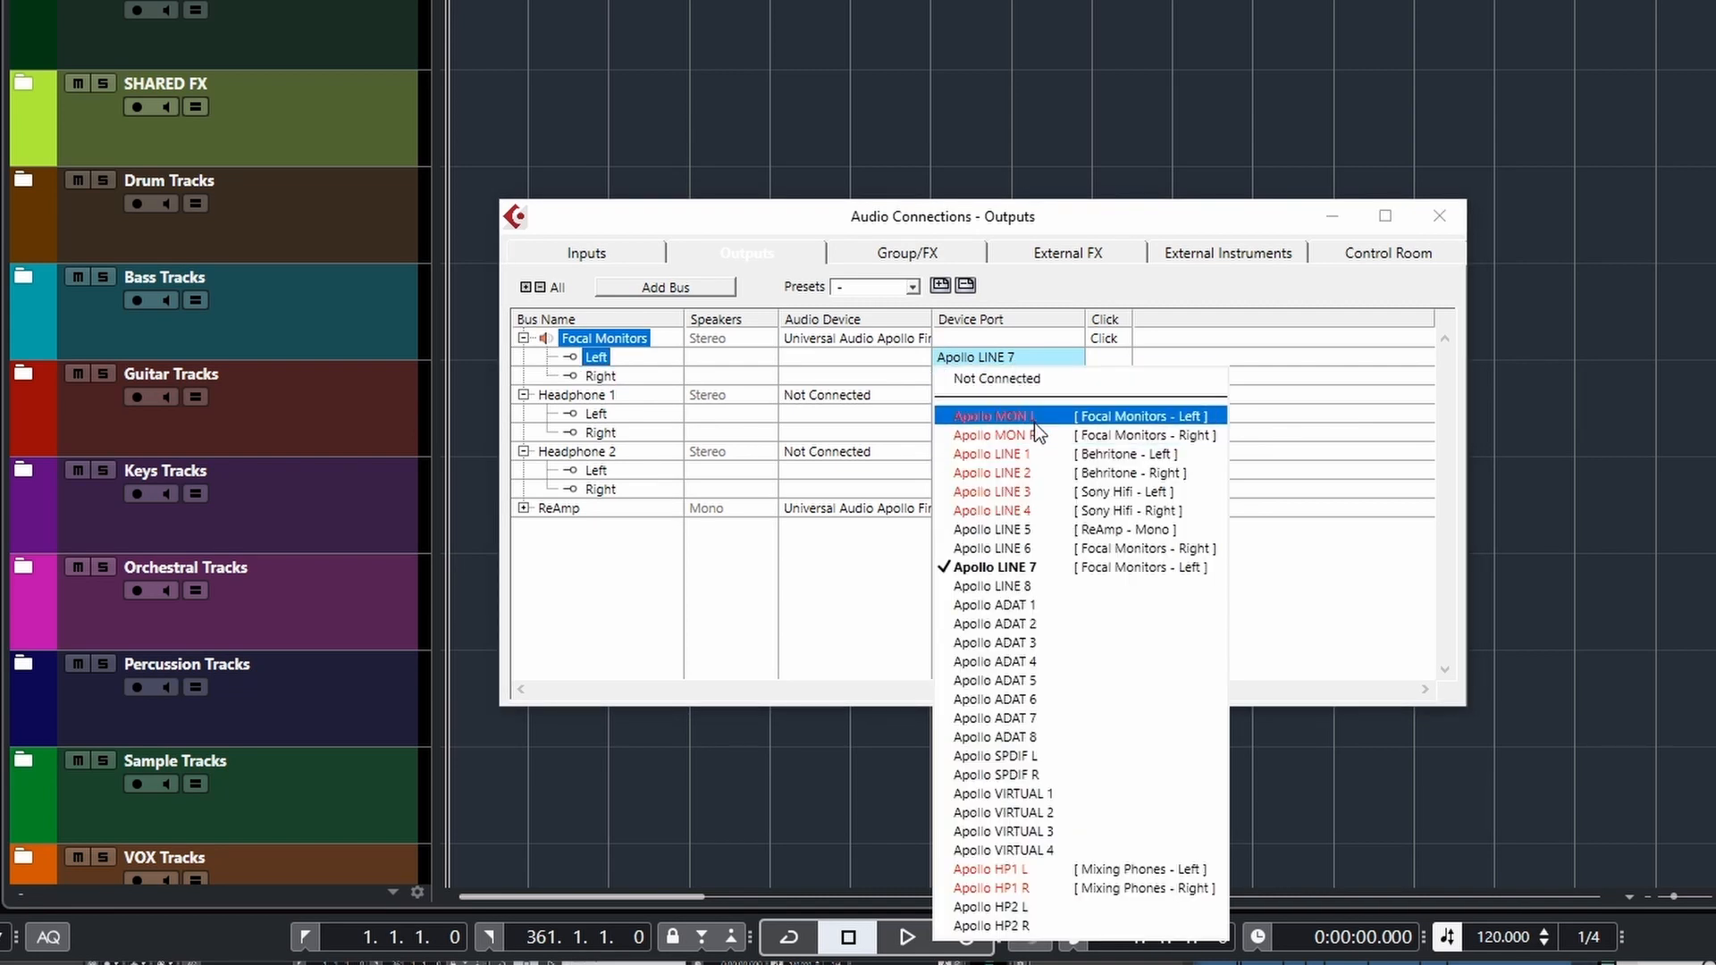
click(1027, 356)
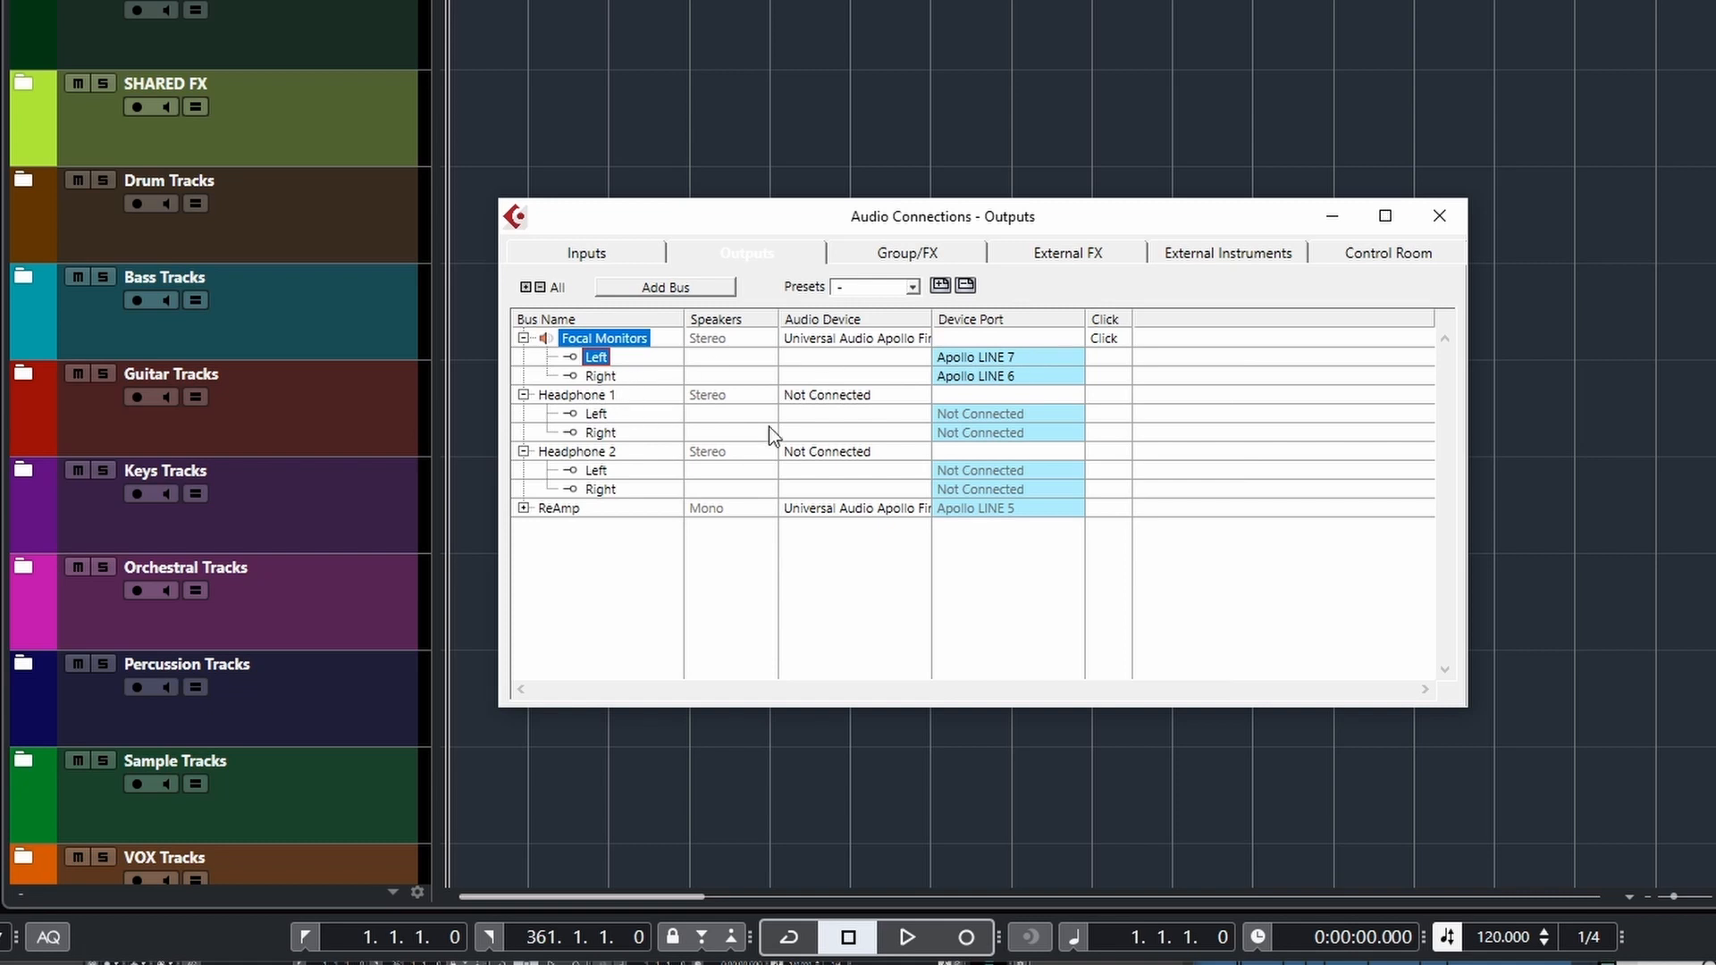
Step: Set the Focal Monitors output bus's audio device to Not Connected, and check the port assignment of the ReAmp bus
click(908, 338)
click(905, 358)
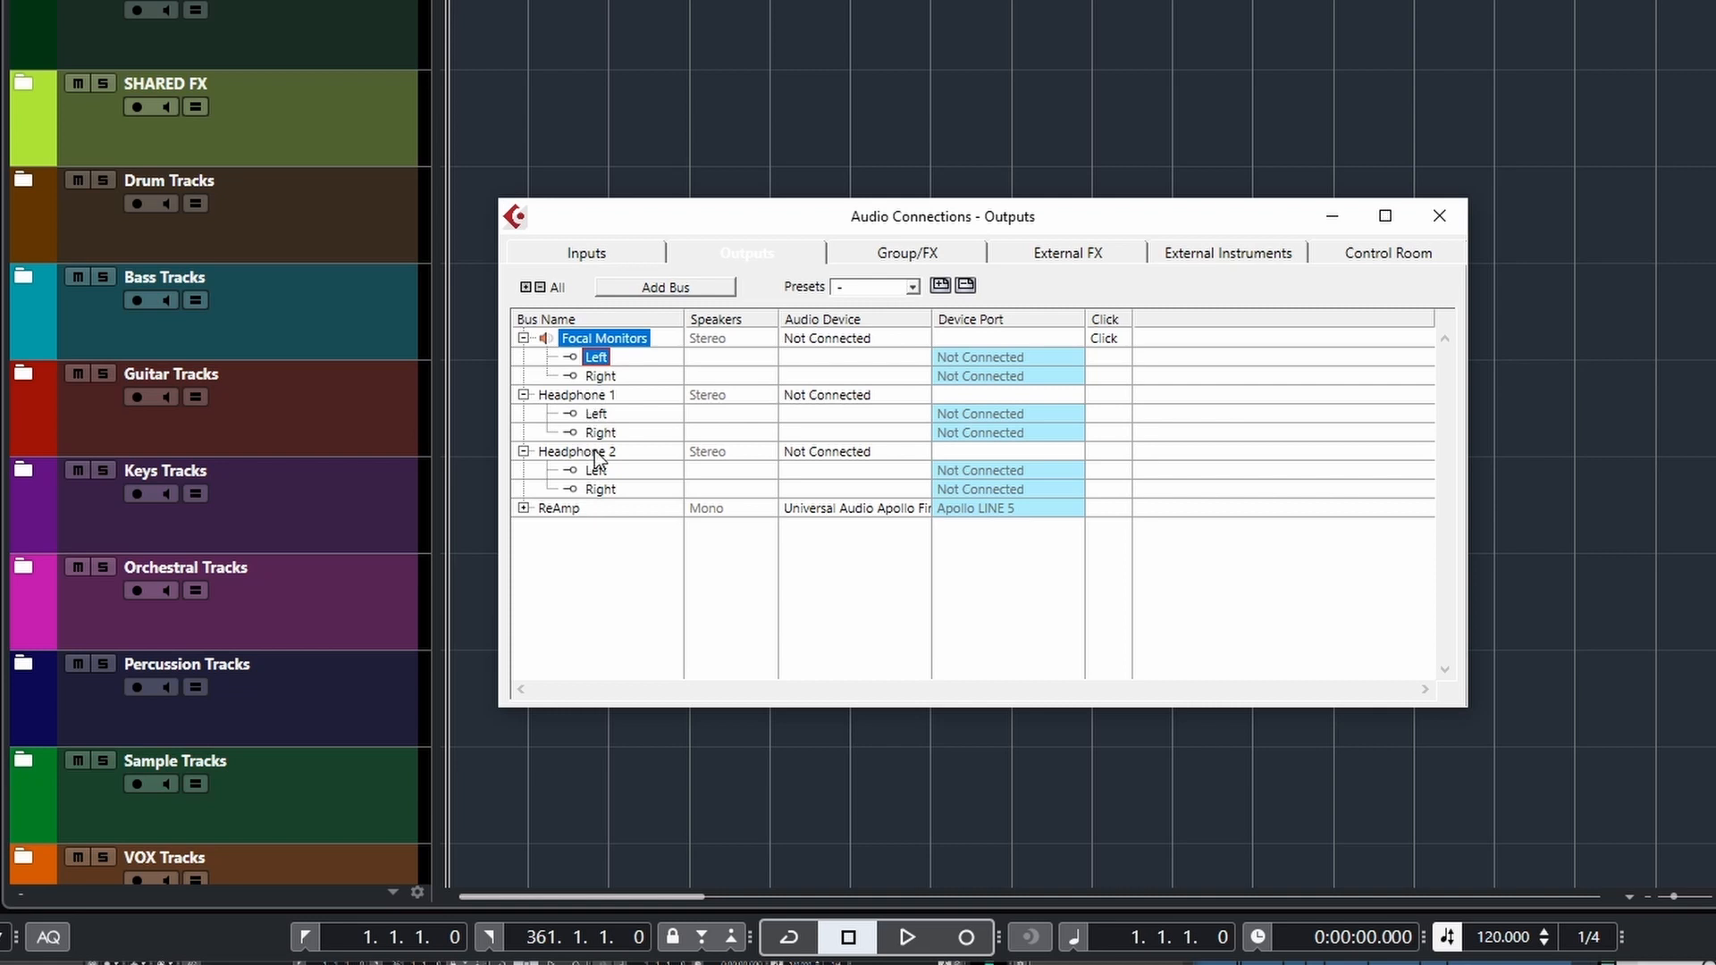
click(524, 508)
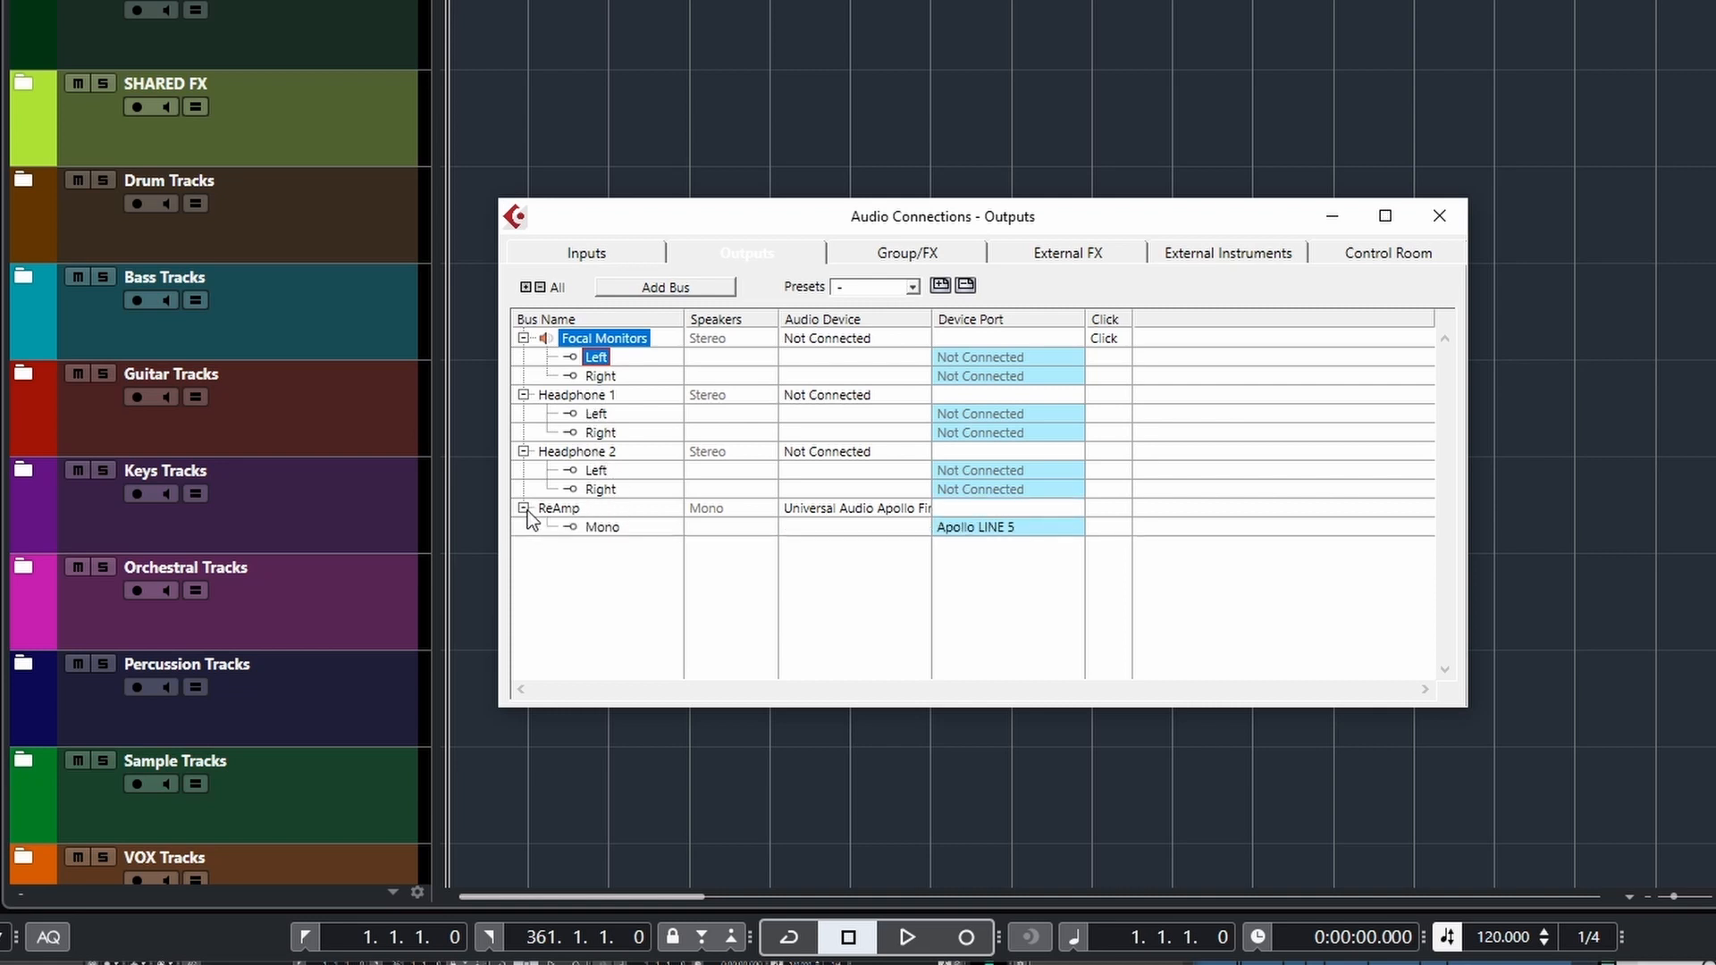
click(524, 508)
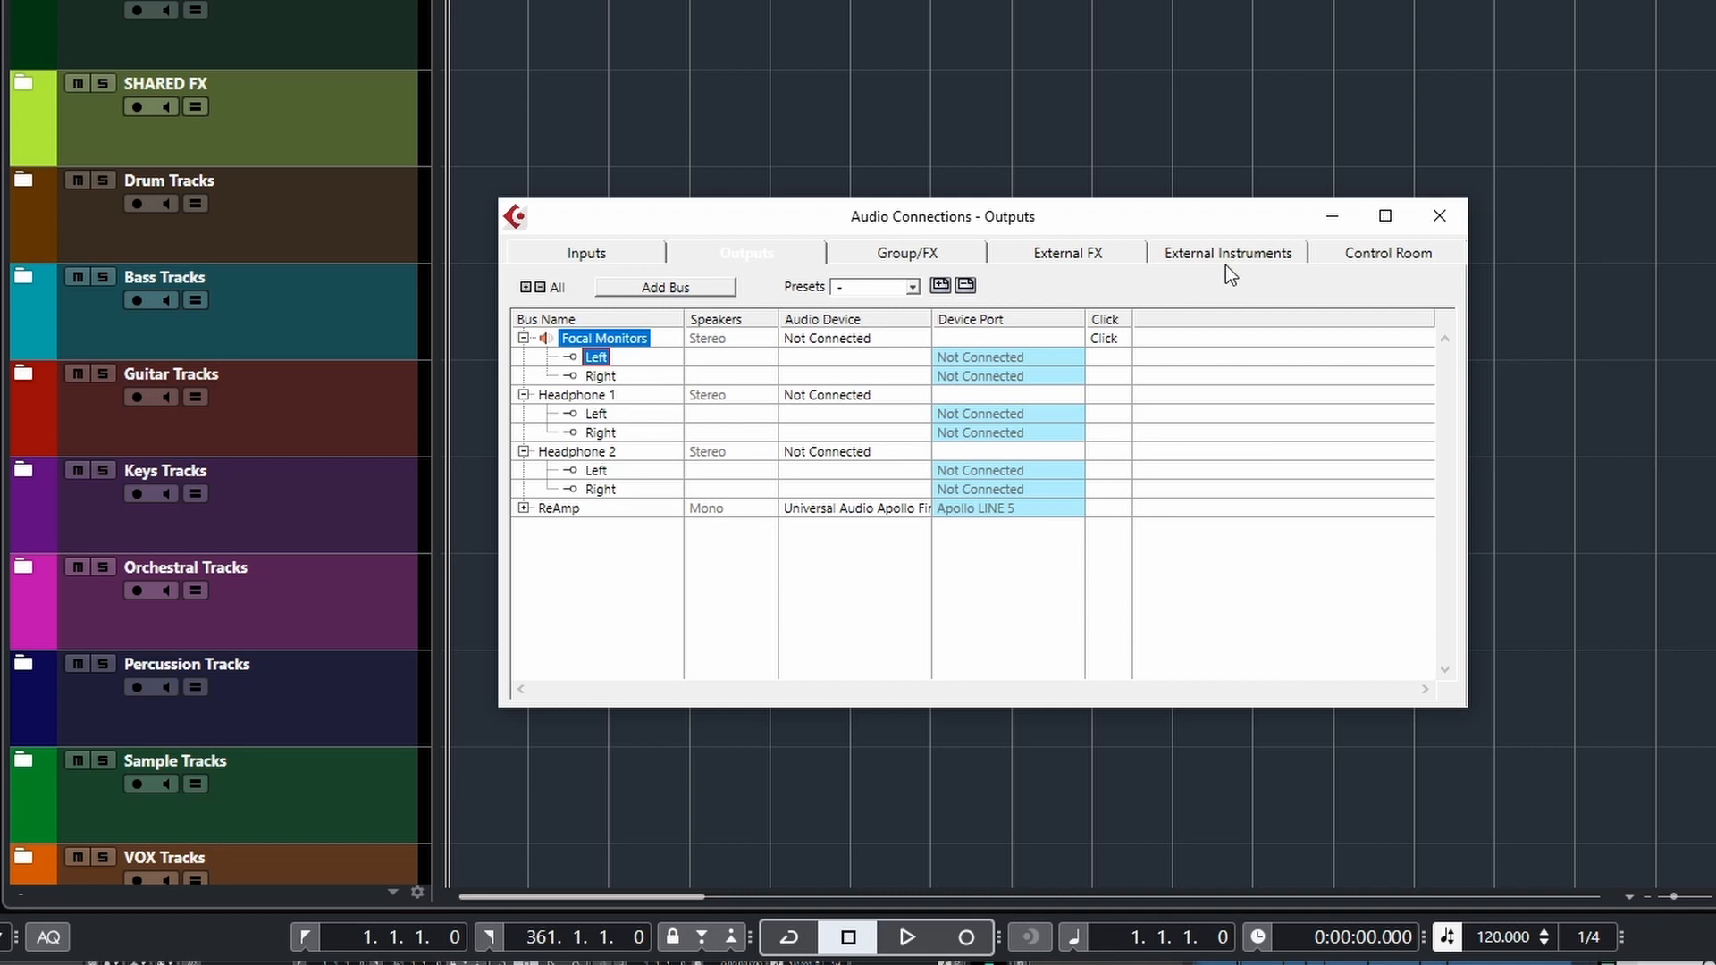
Step: Show the Control Room connections and the Control Room mixer, and view the available connection presets without loading one
click(1350, 258)
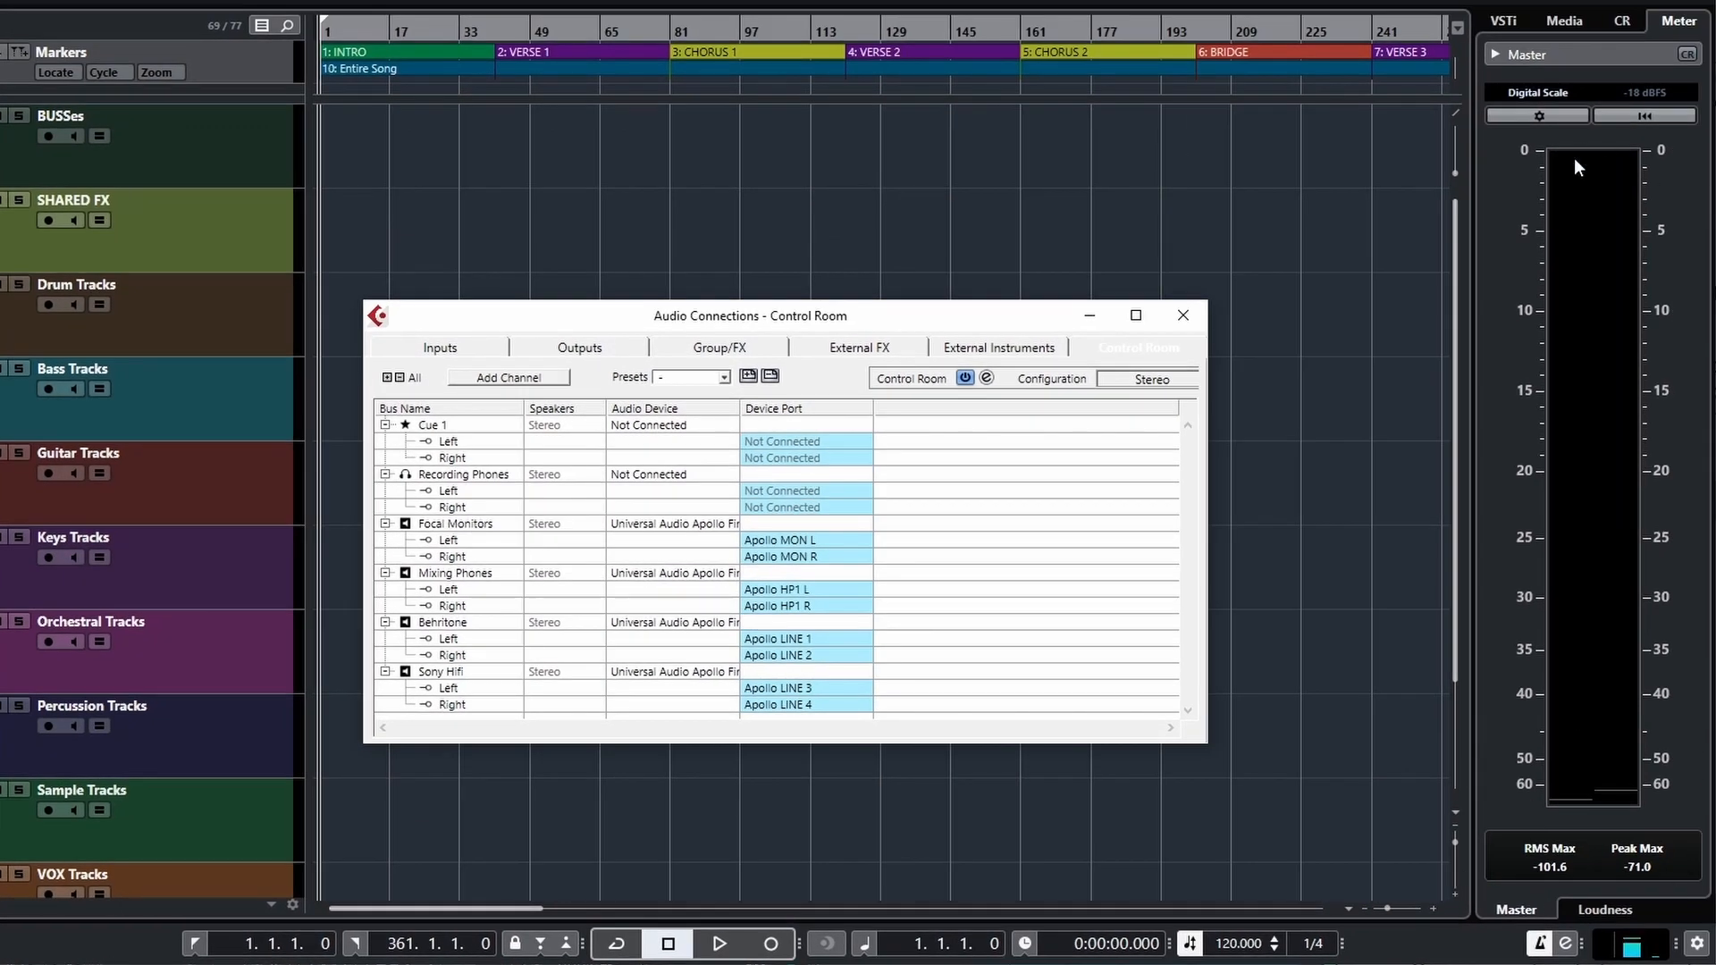
click(1622, 21)
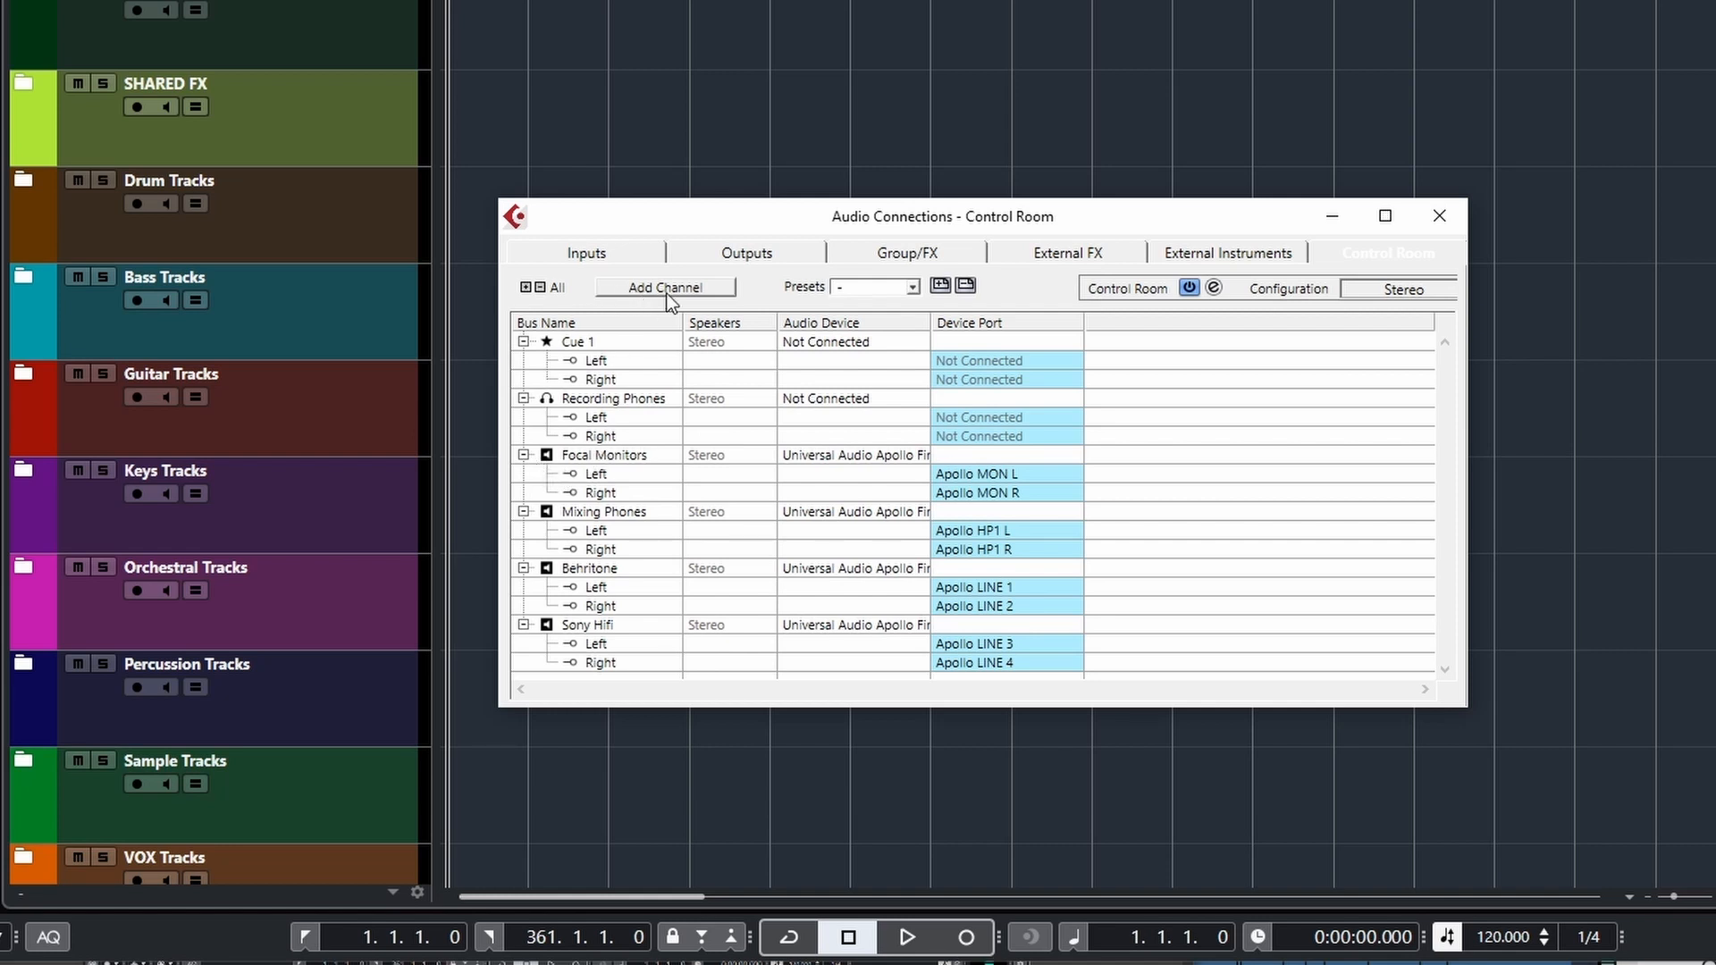
click(876, 287)
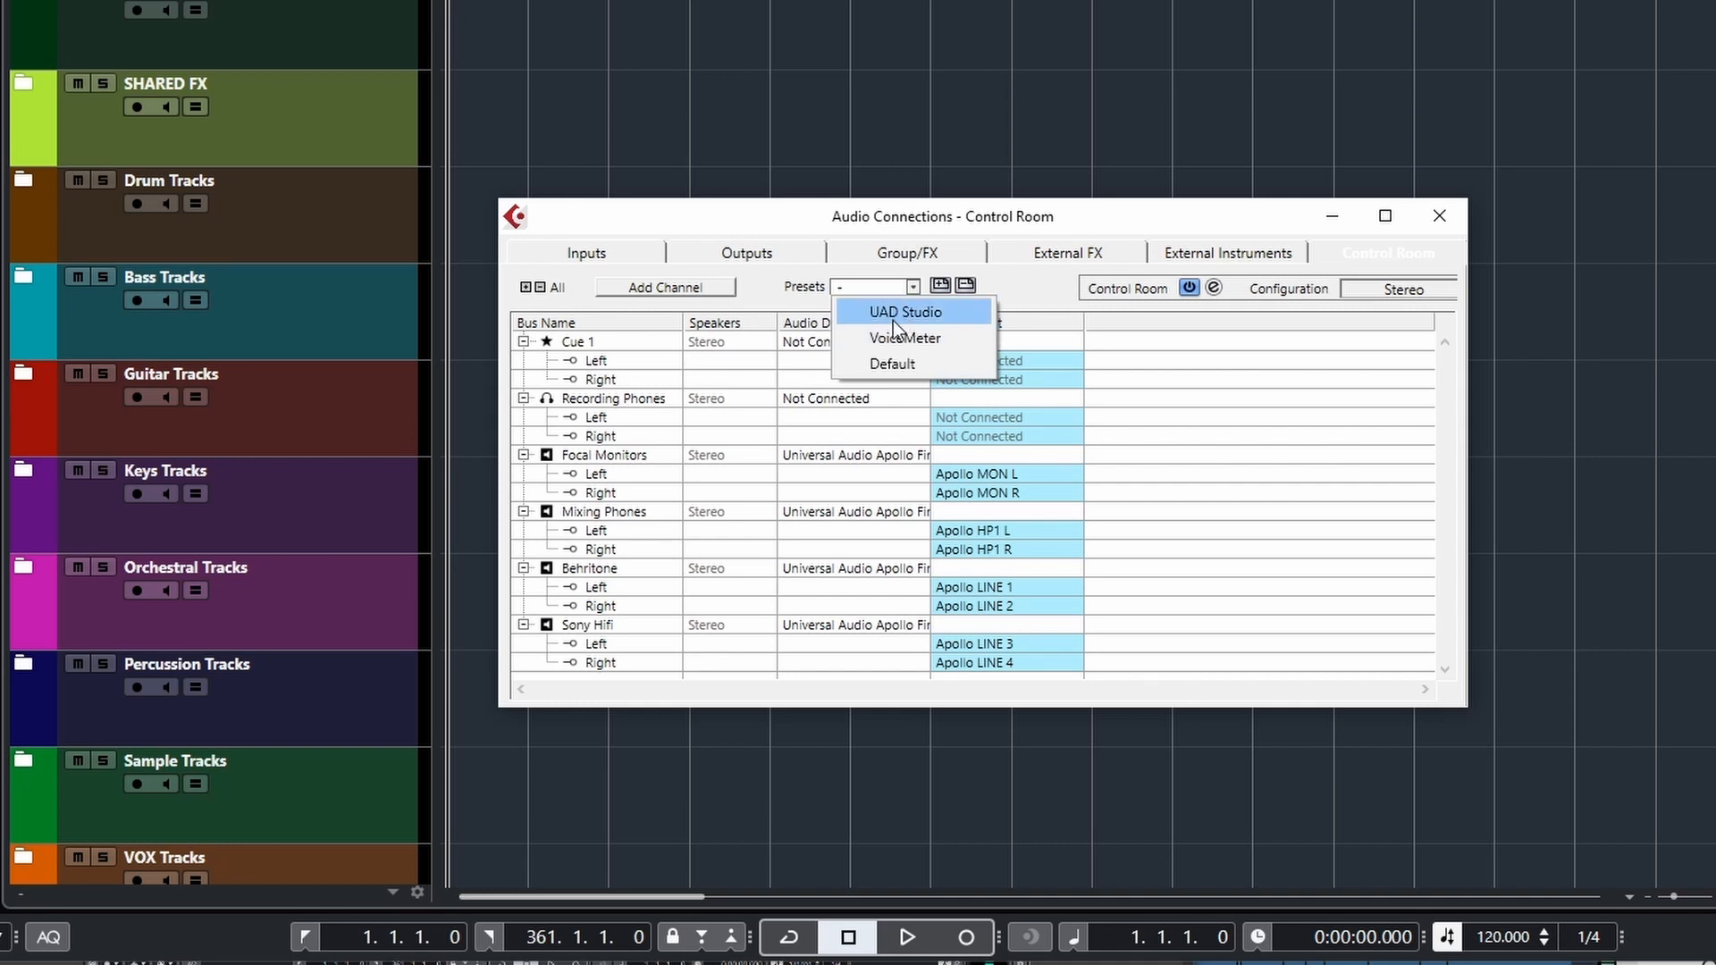
click(769, 272)
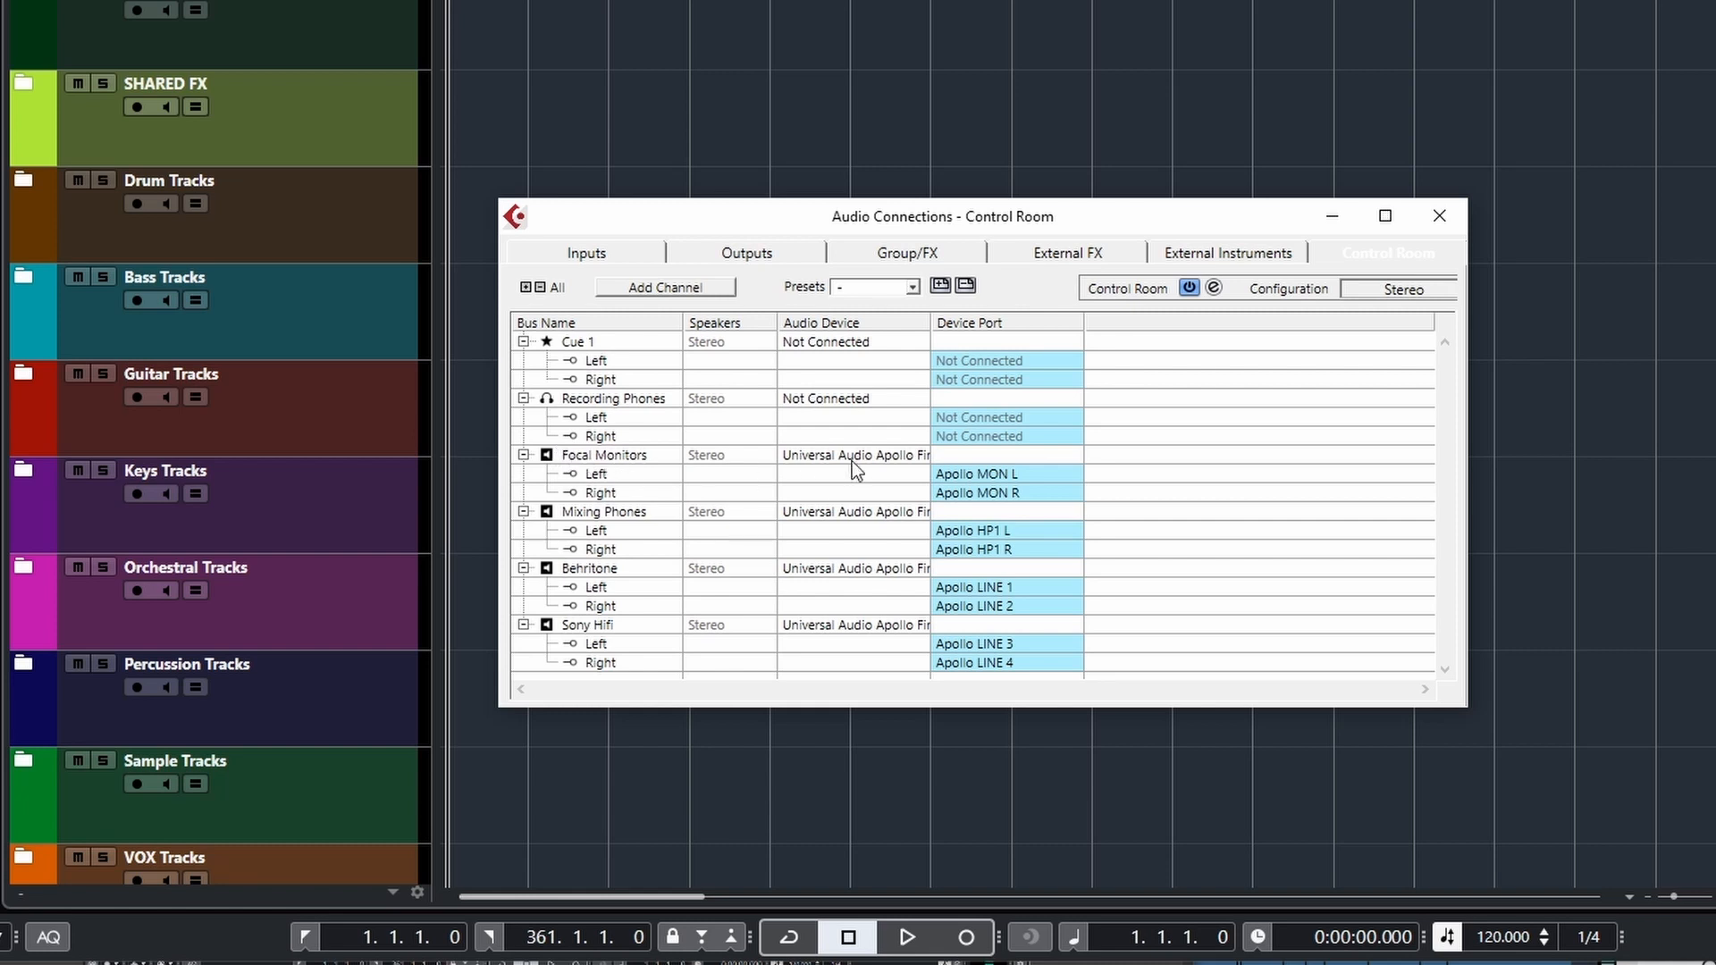
Step: Try to assign the Apollo LINE 4 port to the left channel of the Control Room's Focal Monitors, and cancel the reassignment
click(1022, 474)
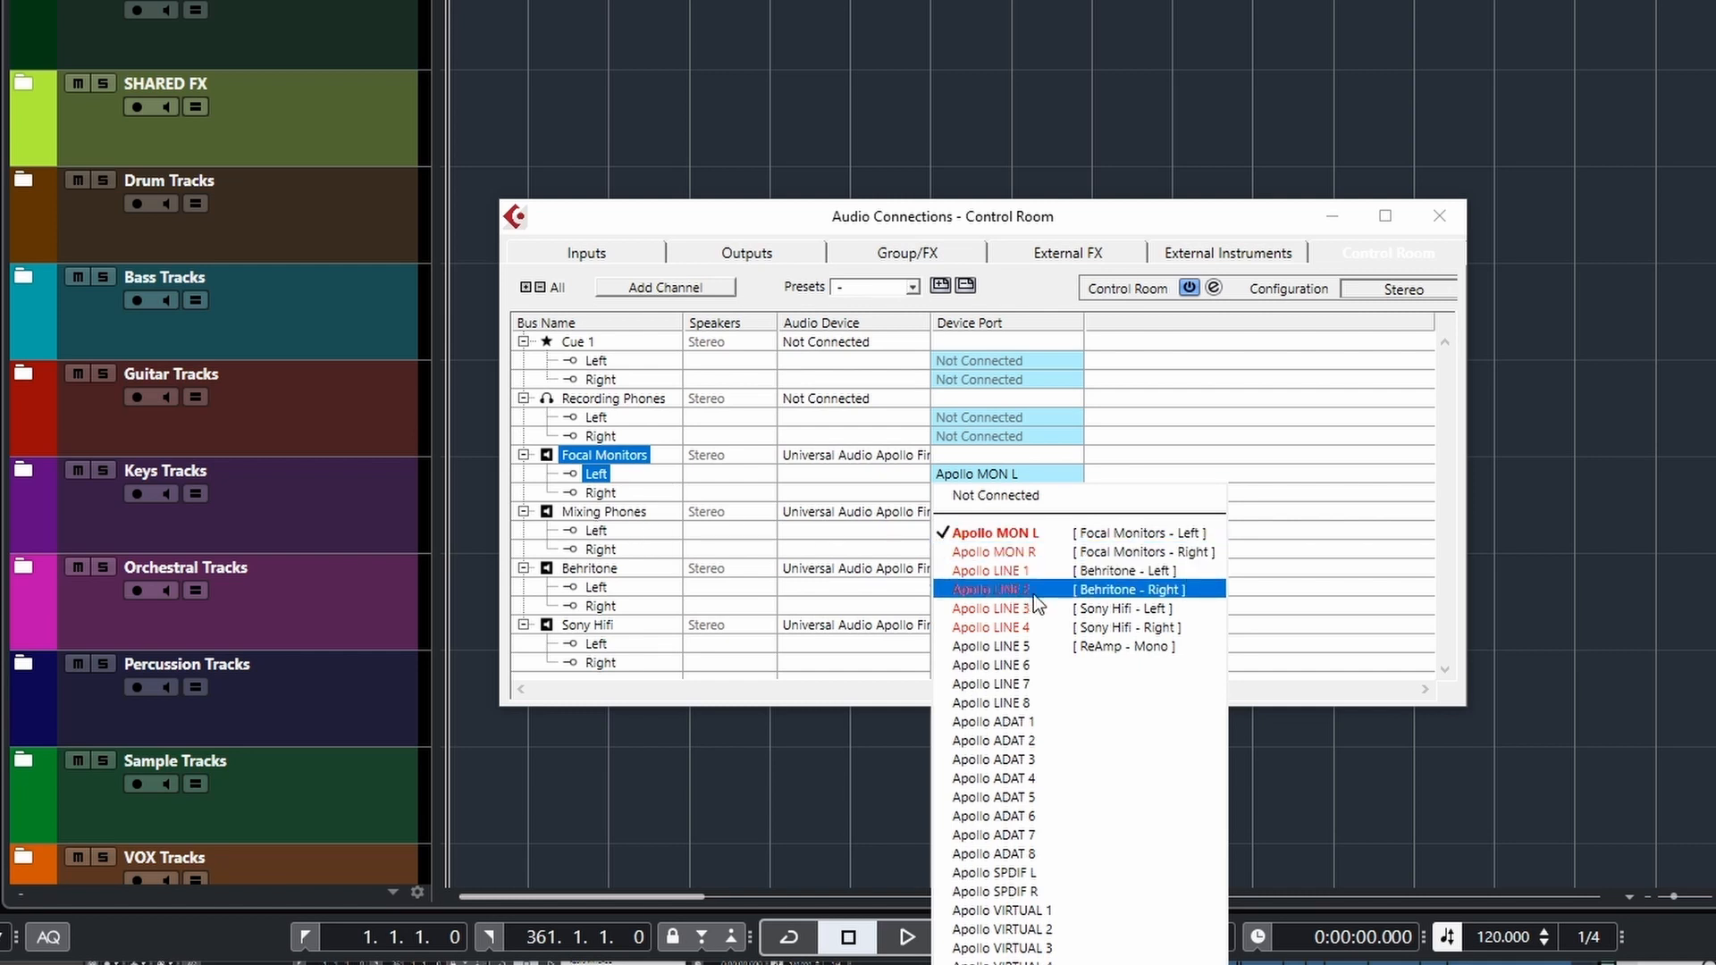
click(1028, 624)
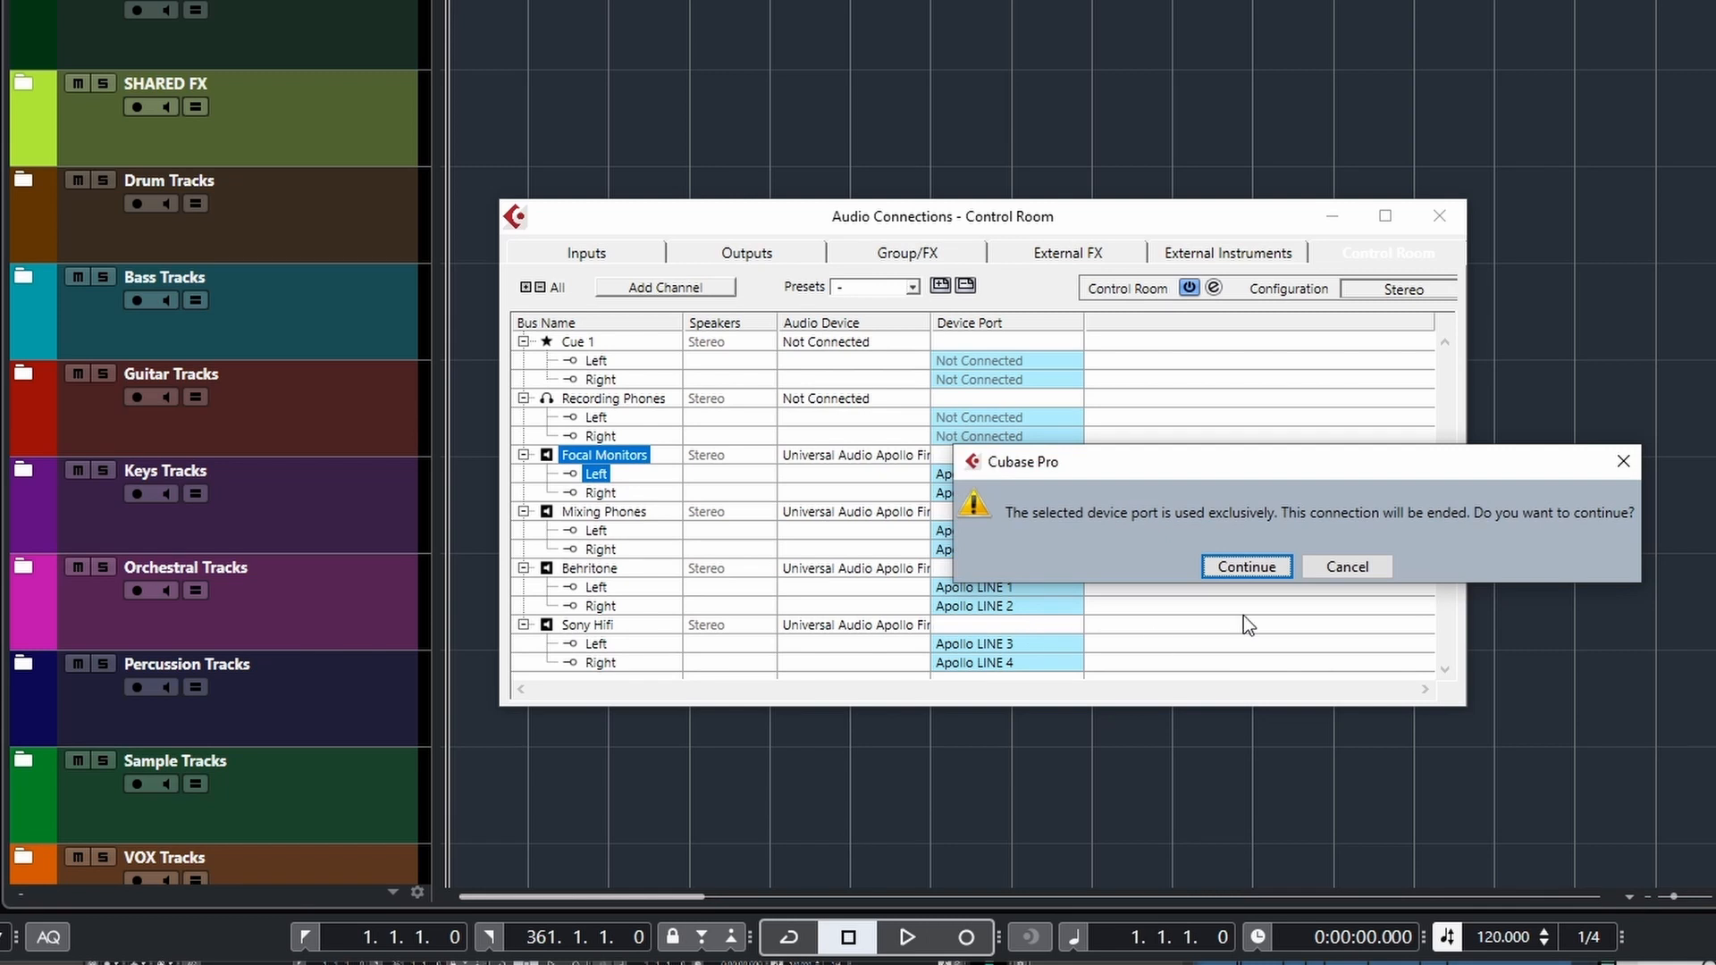
click(1341, 568)
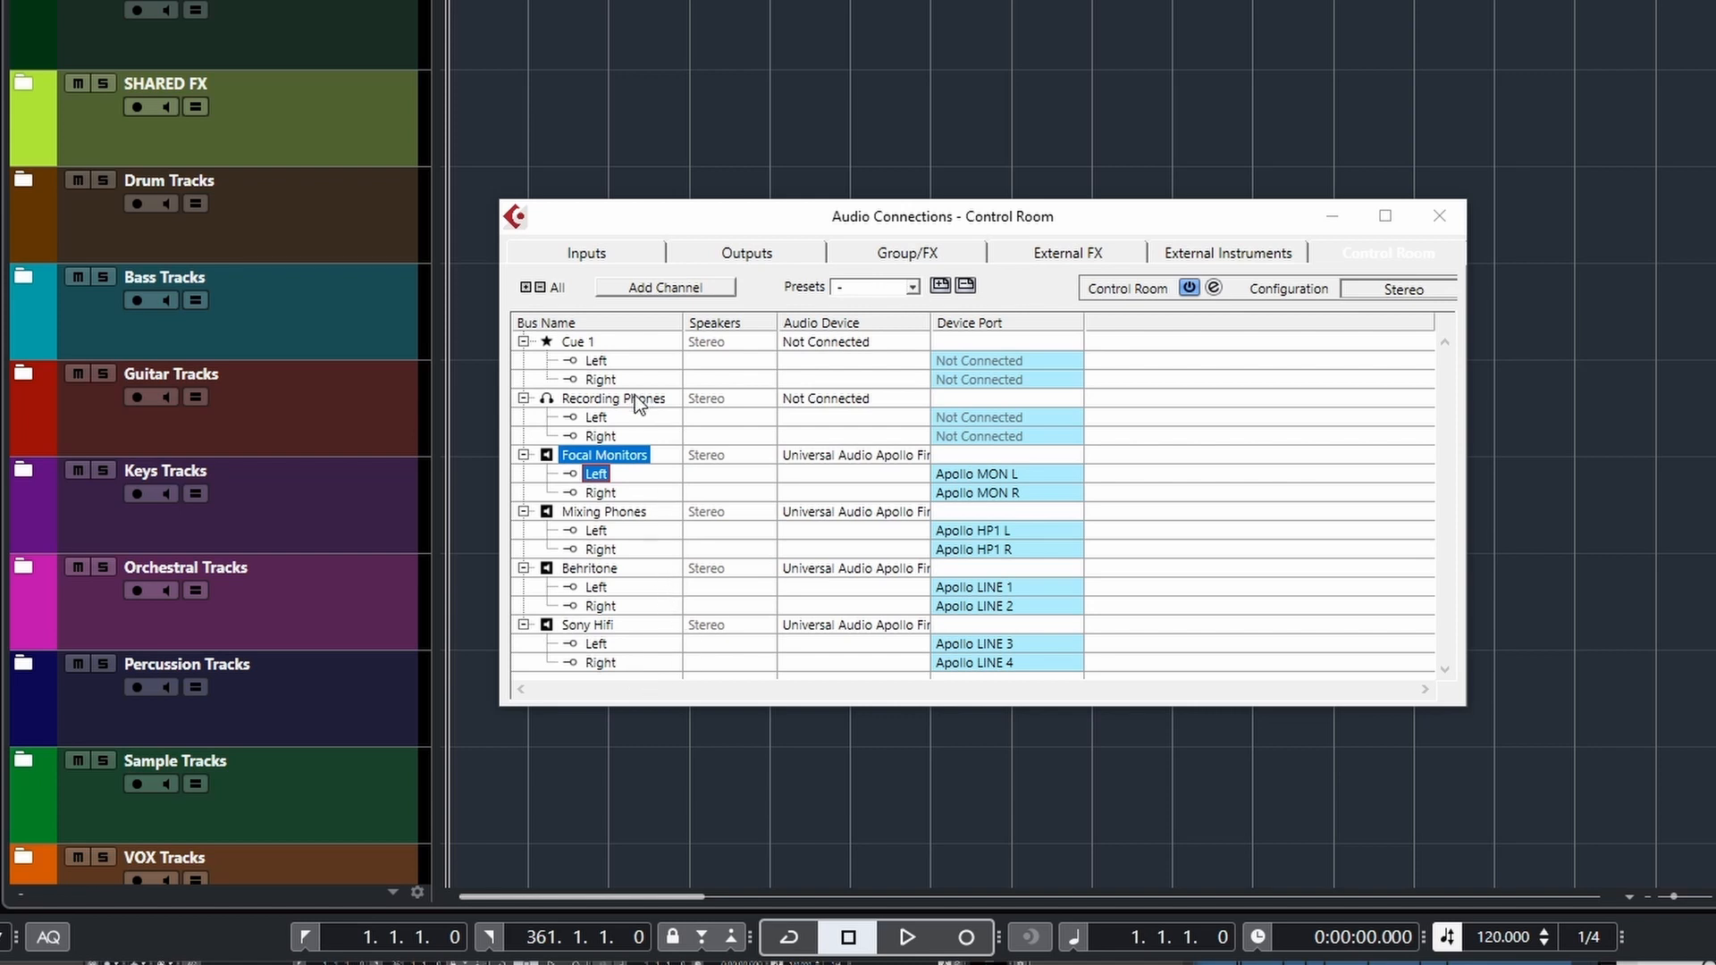
Step: Check the audio device choices for the Recording Phones channel without changing them, and close Audio Connections
click(847, 402)
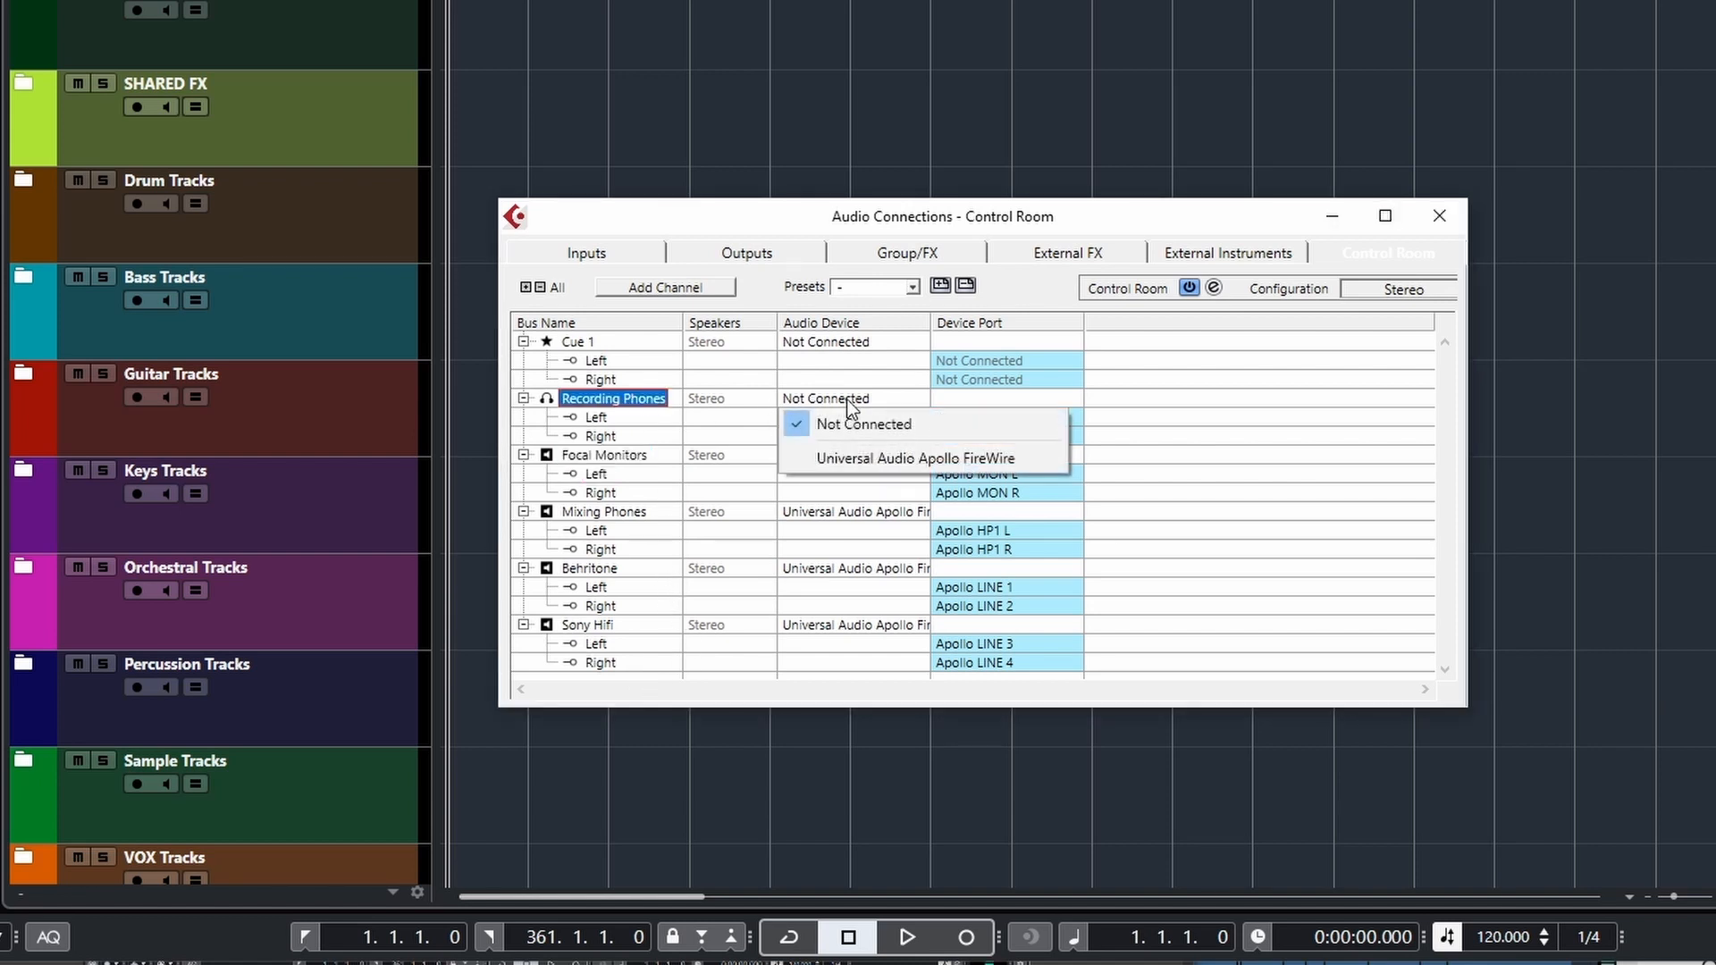
click(876, 404)
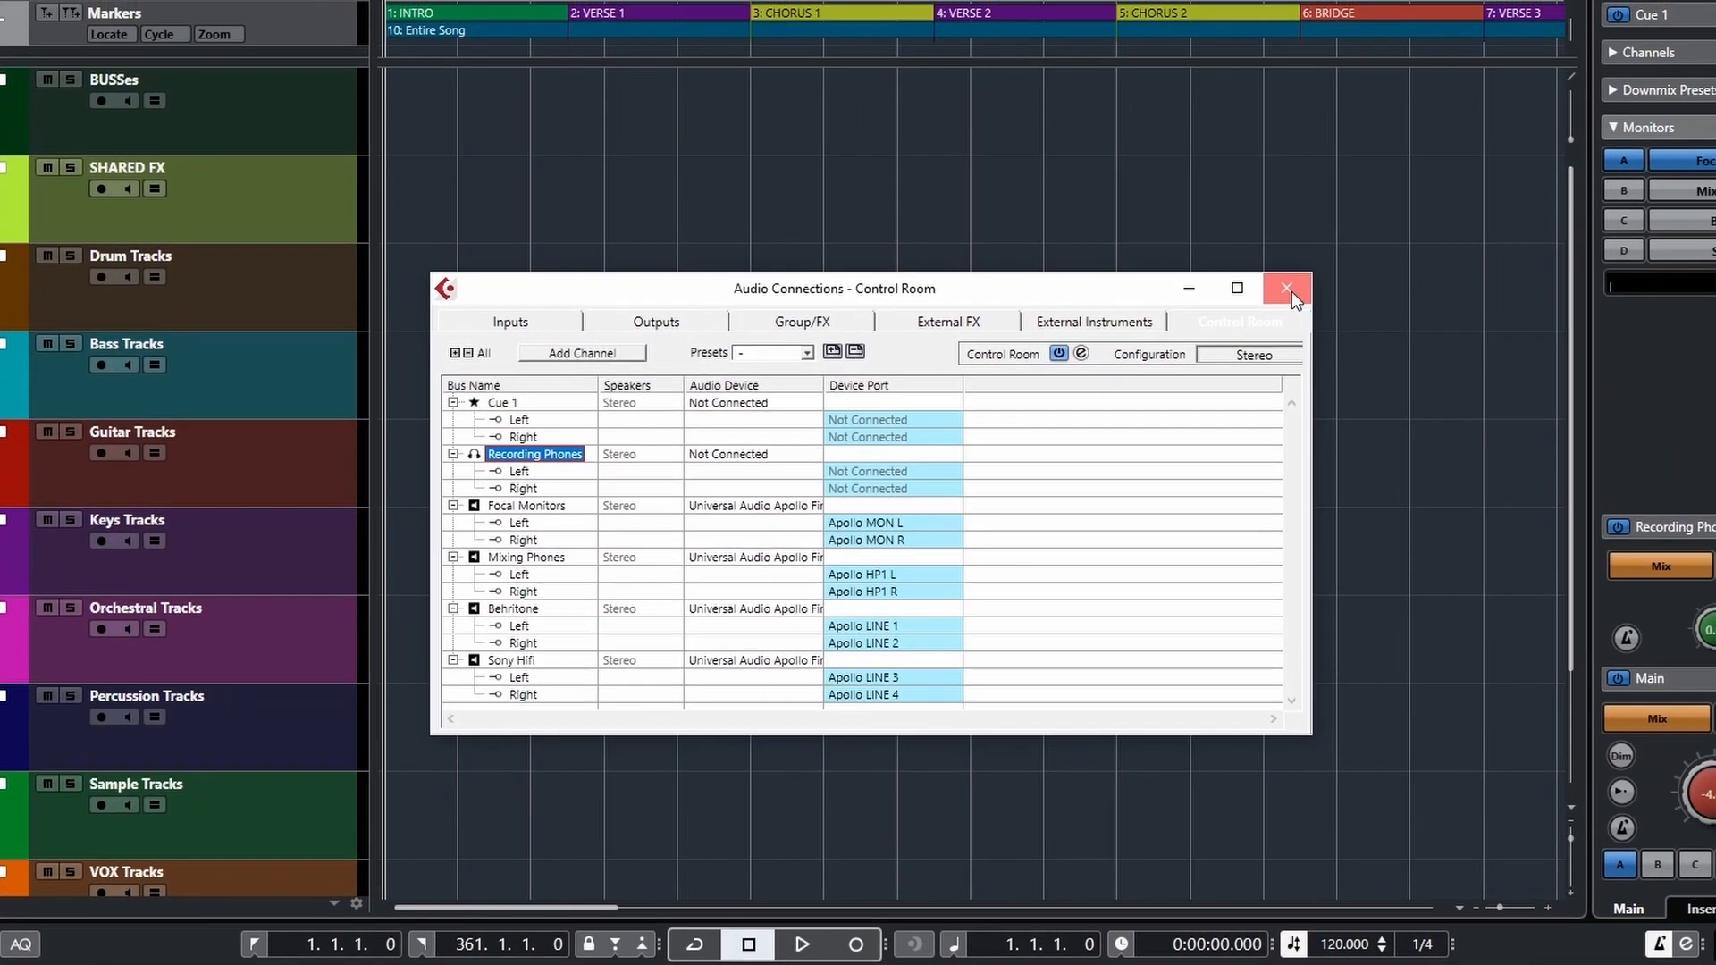
click(1290, 291)
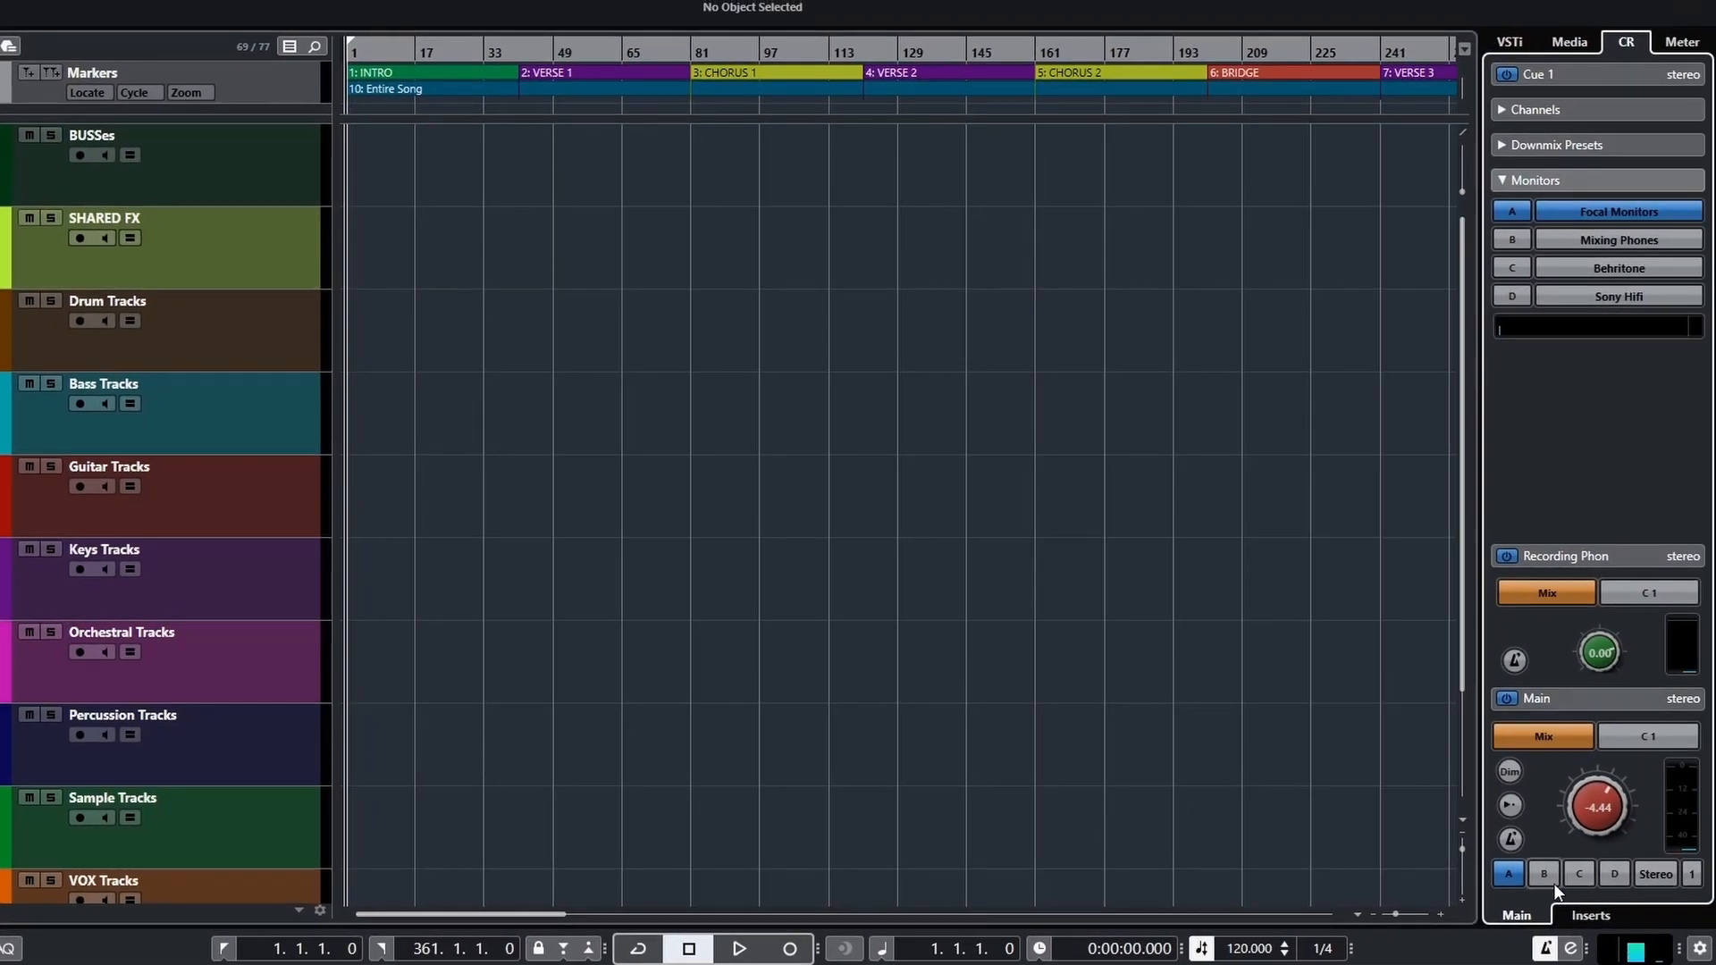
Step: Switch the Control Room's main output through monitor sets B, C and D and back to A
click(1541, 876)
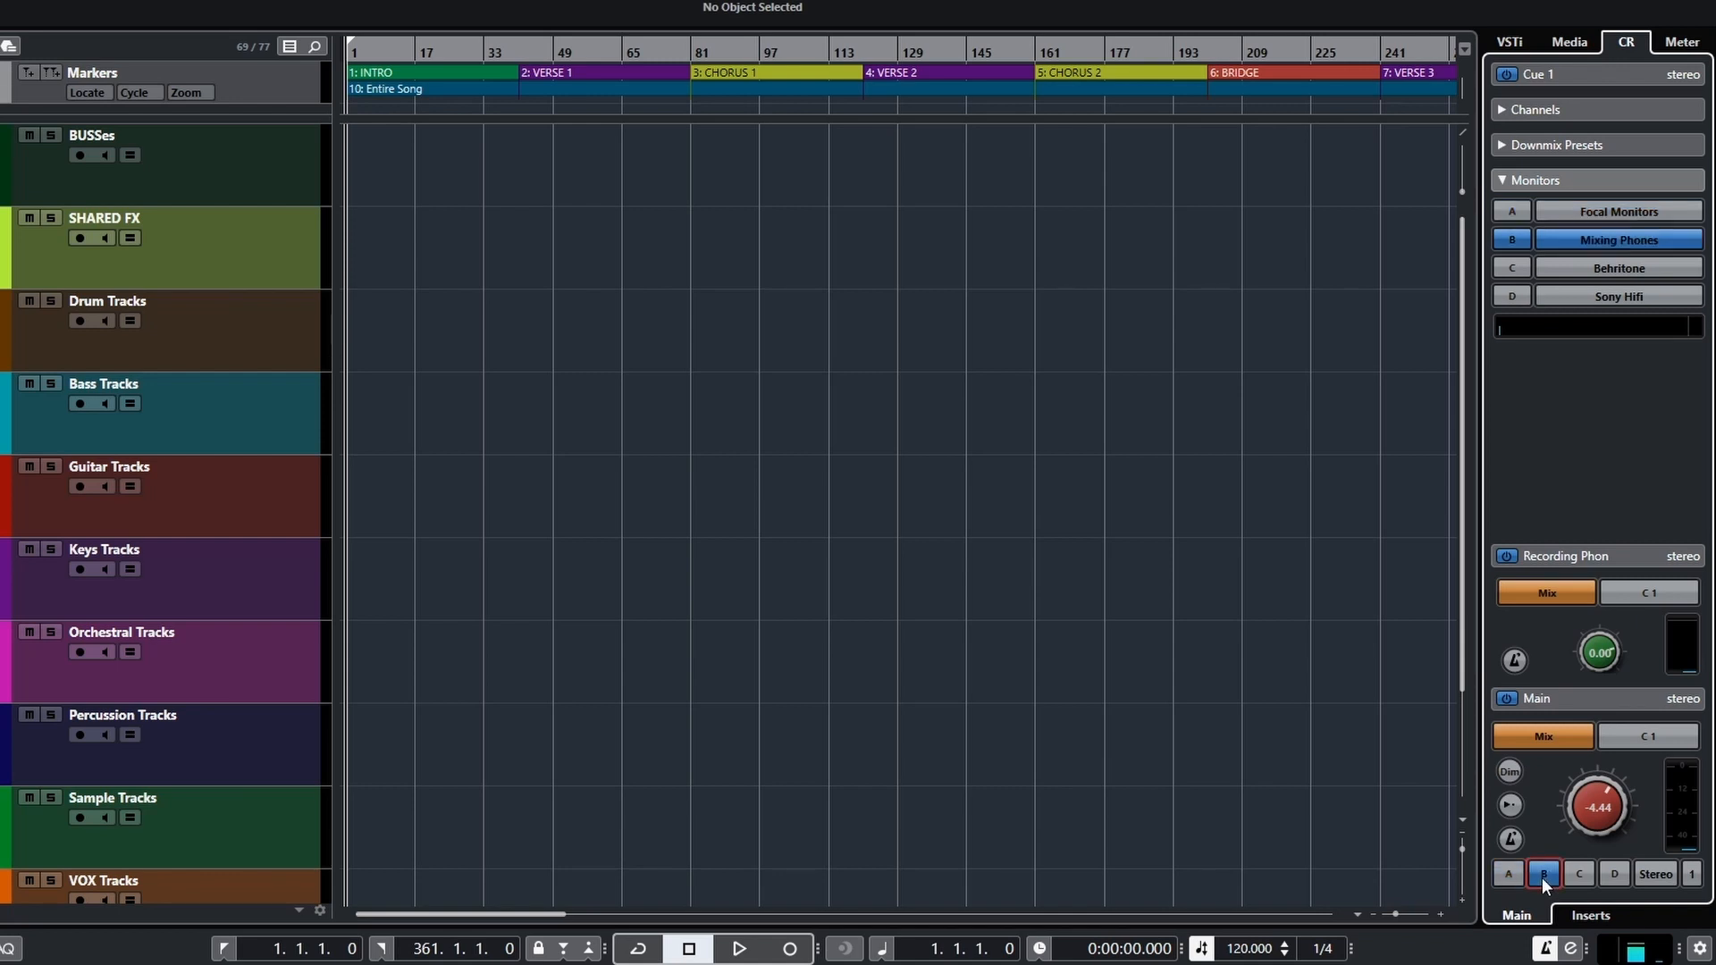
click(1580, 876)
click(1616, 880)
click(1572, 875)
click(1542, 872)
click(1509, 875)
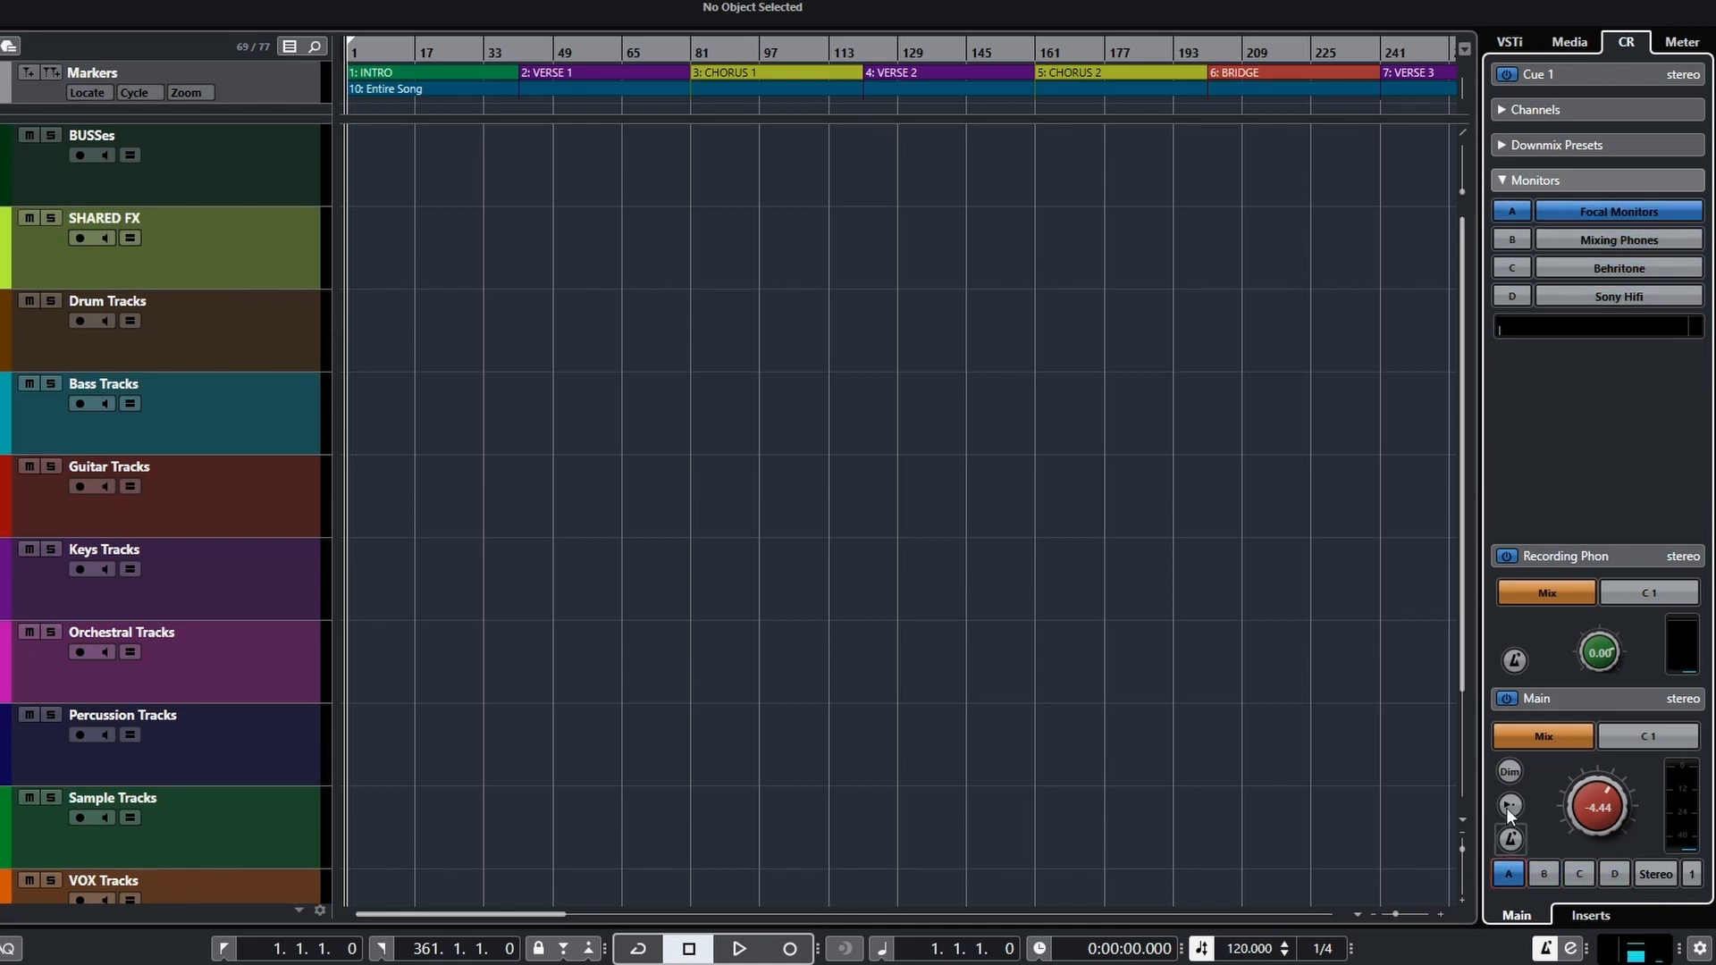
Step: Cycle through Mixing Phones, Behritone and Sony Hifi in the Control Room's monitor list and return to Focal Monitors
click(1509, 243)
click(1512, 270)
click(1511, 295)
click(1510, 271)
click(1515, 240)
click(1510, 213)
click(1511, 237)
click(1510, 216)
Step: Open the MixConsole and select the Bass 1 Amp channel, dismissing the colour palette
key(F3)
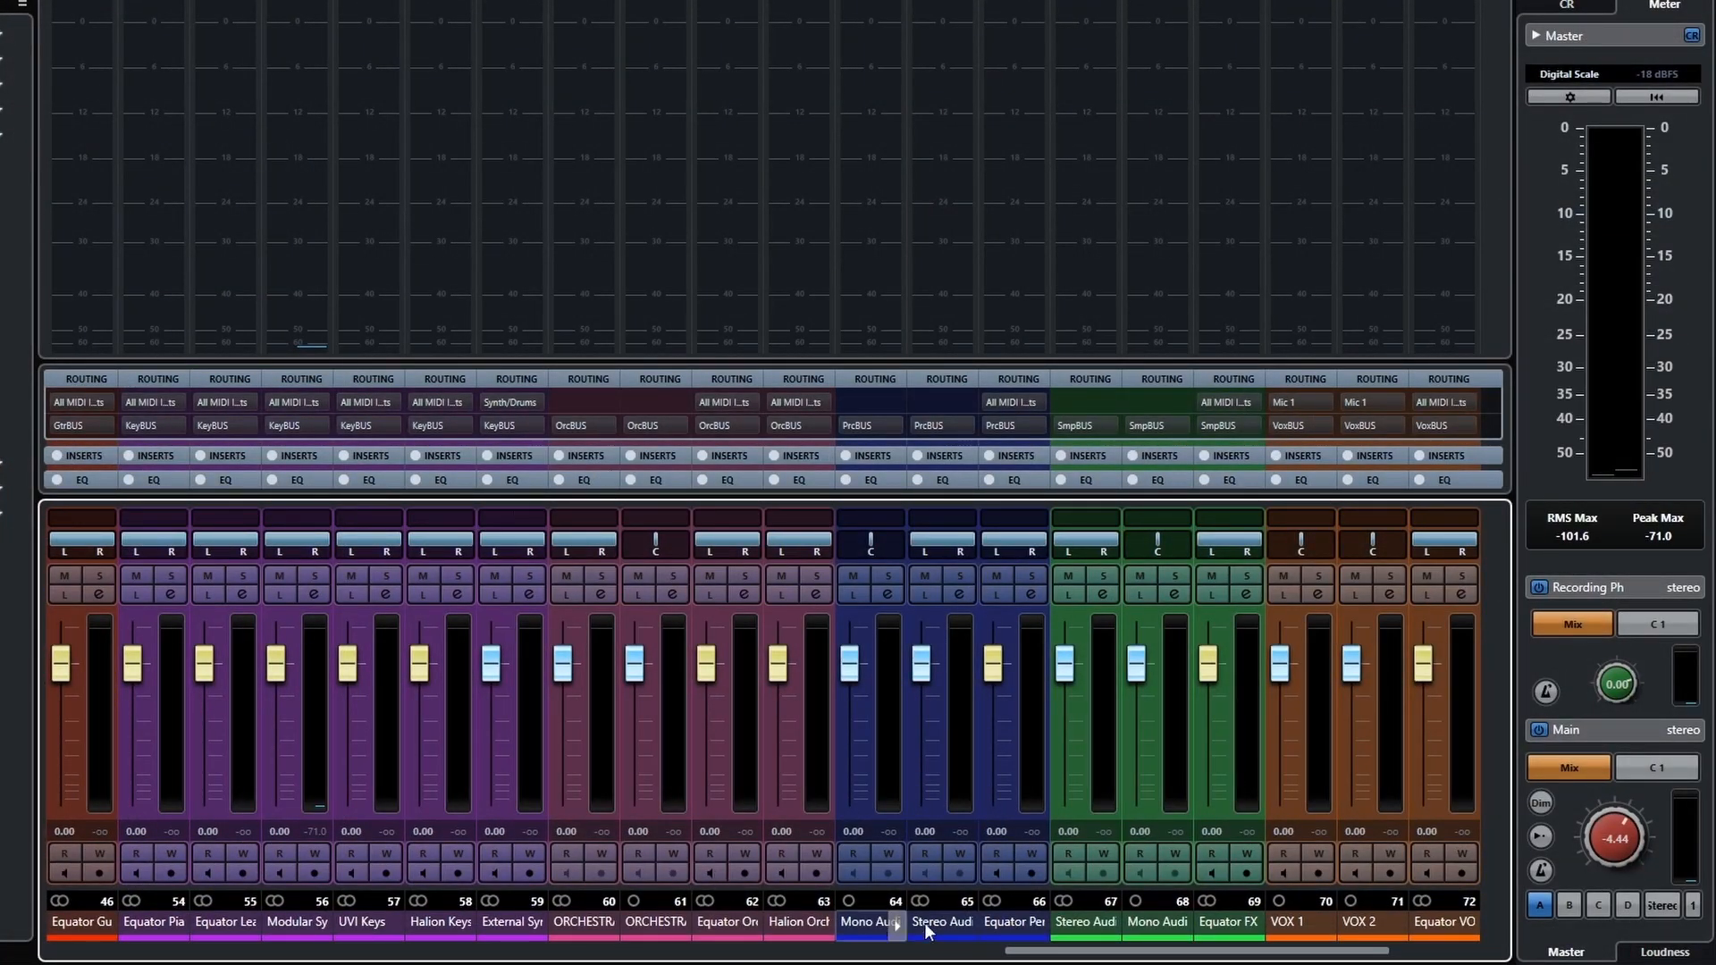
drag(1044, 951, 684, 950)
click(605, 937)
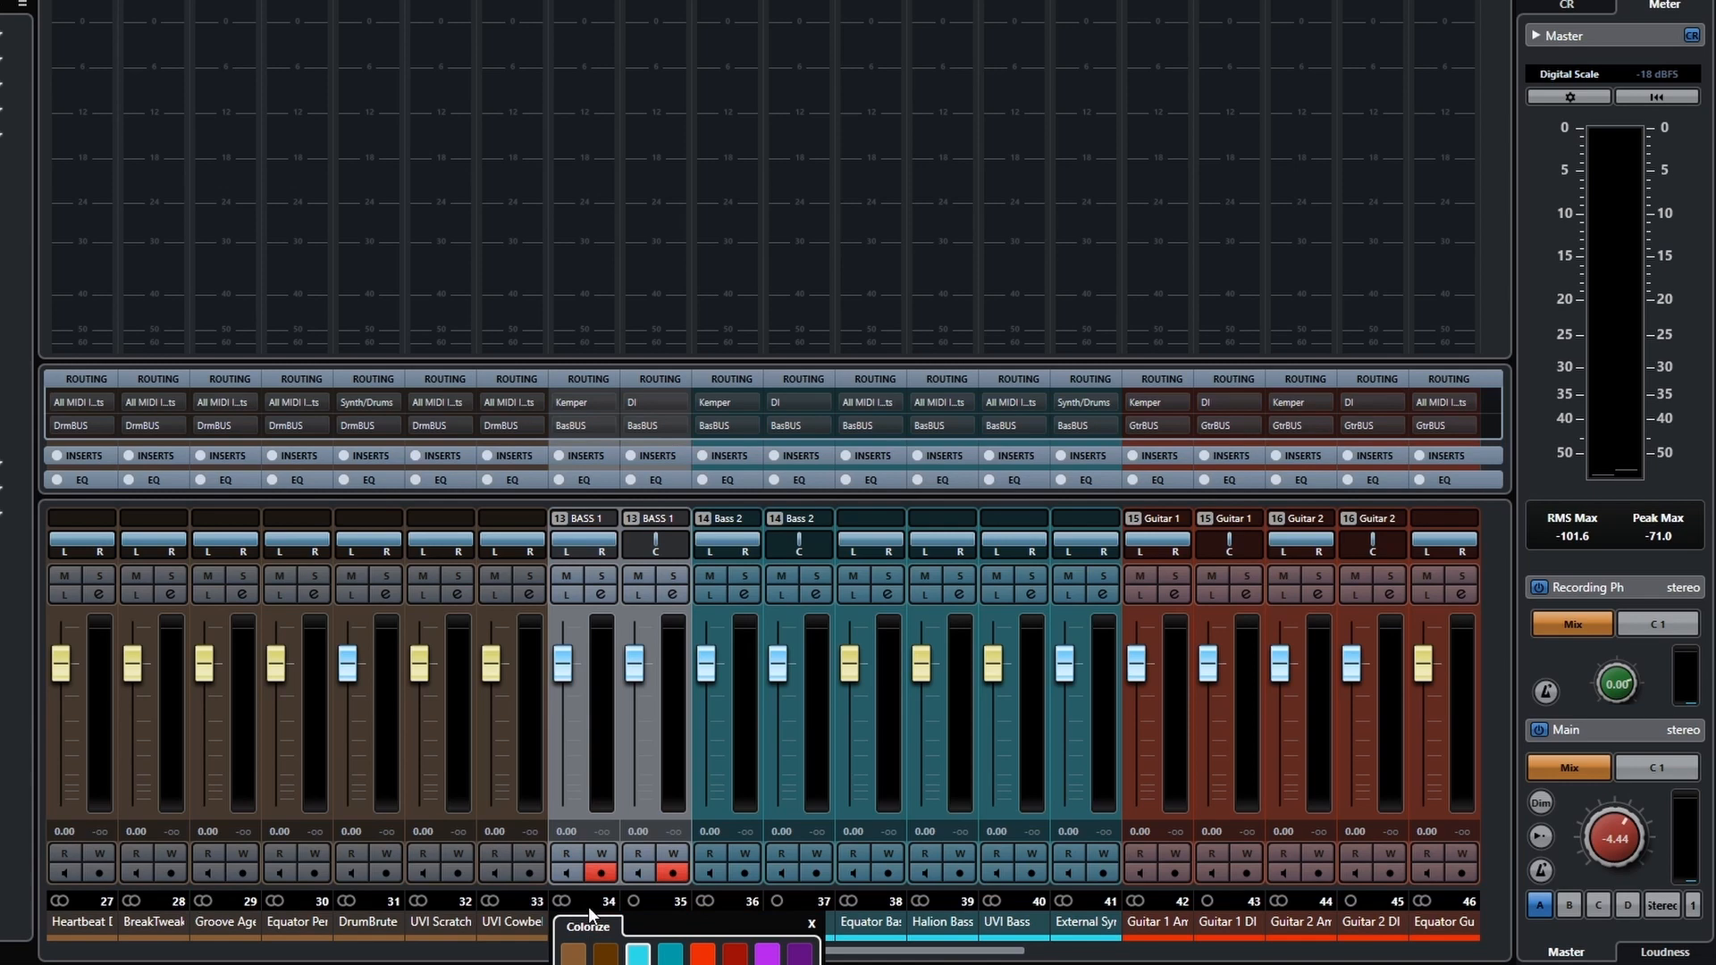
click(588, 921)
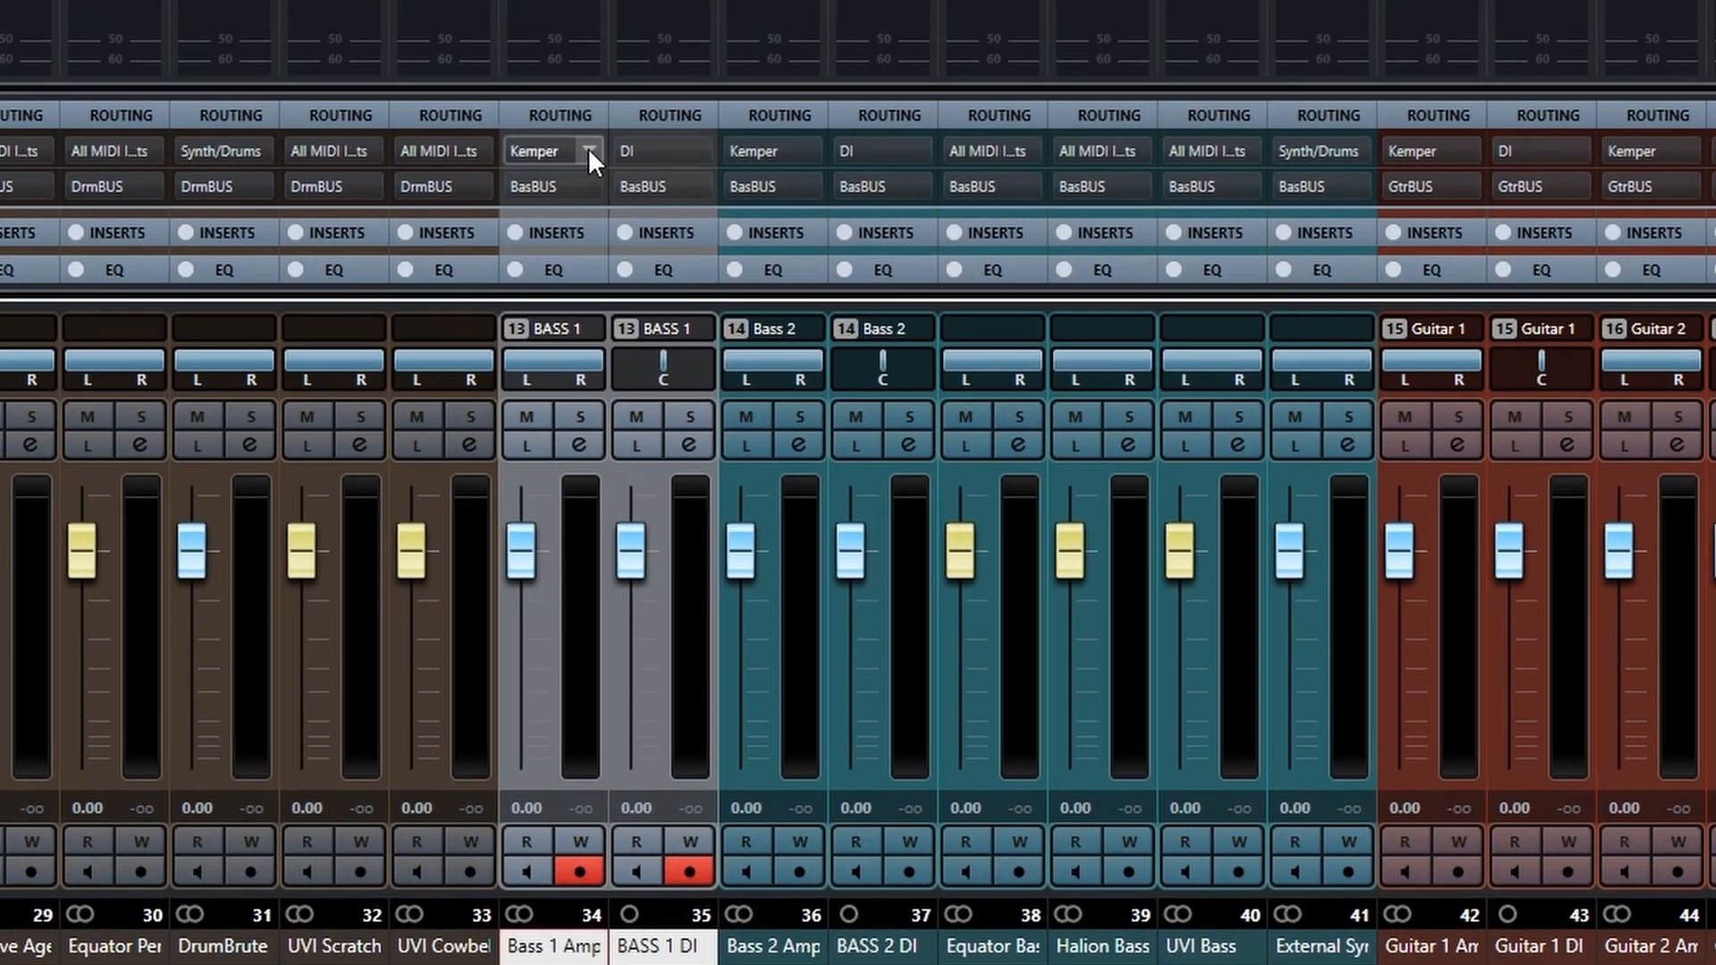
Step: Check the input and output routing choices of the Bass 1 Amp channel, keeping Kemper as input and BasBUS as output
click(588, 150)
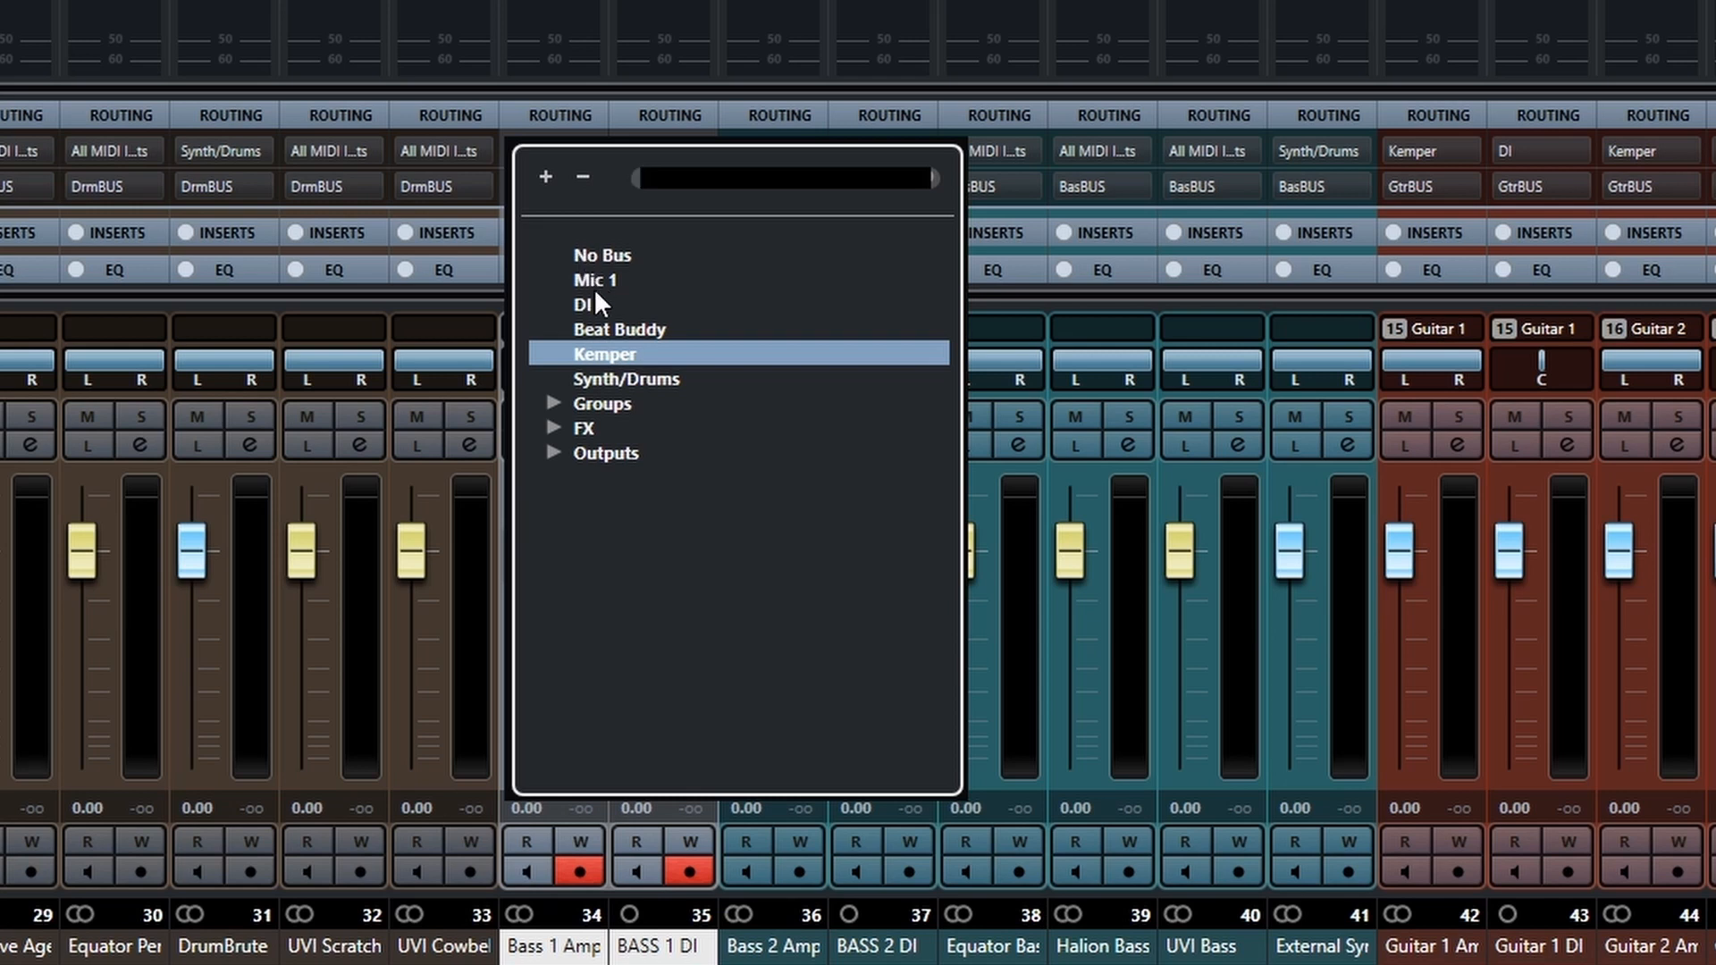
click(603, 355)
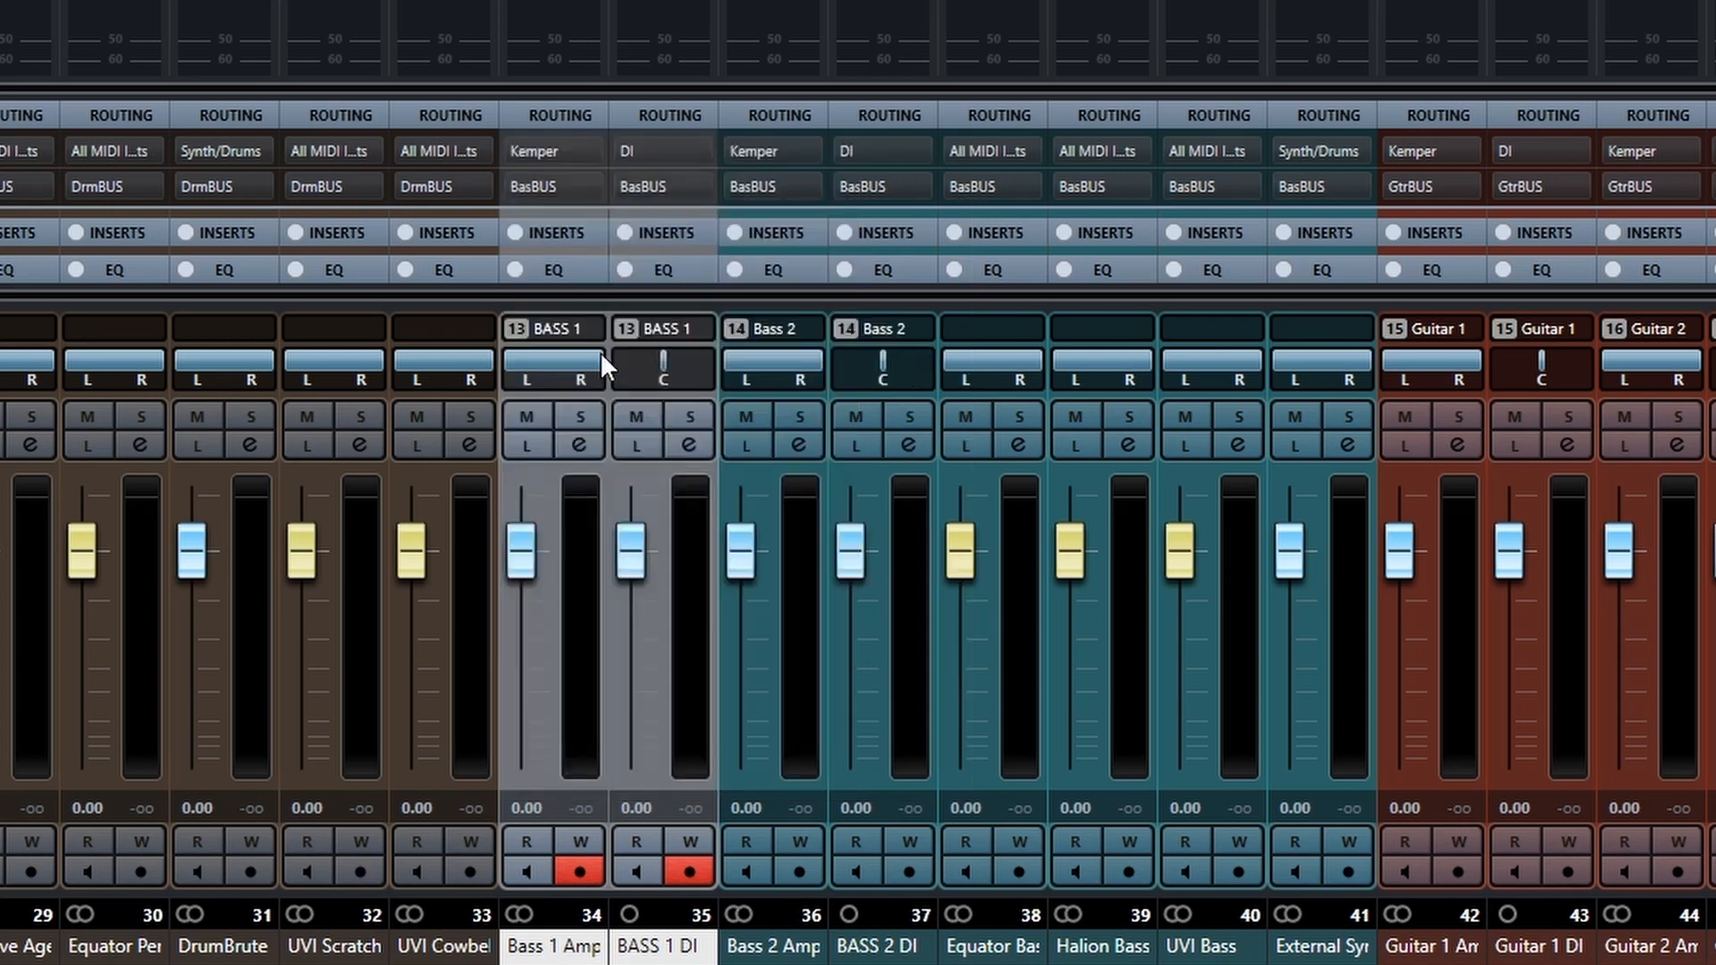
click(559, 187)
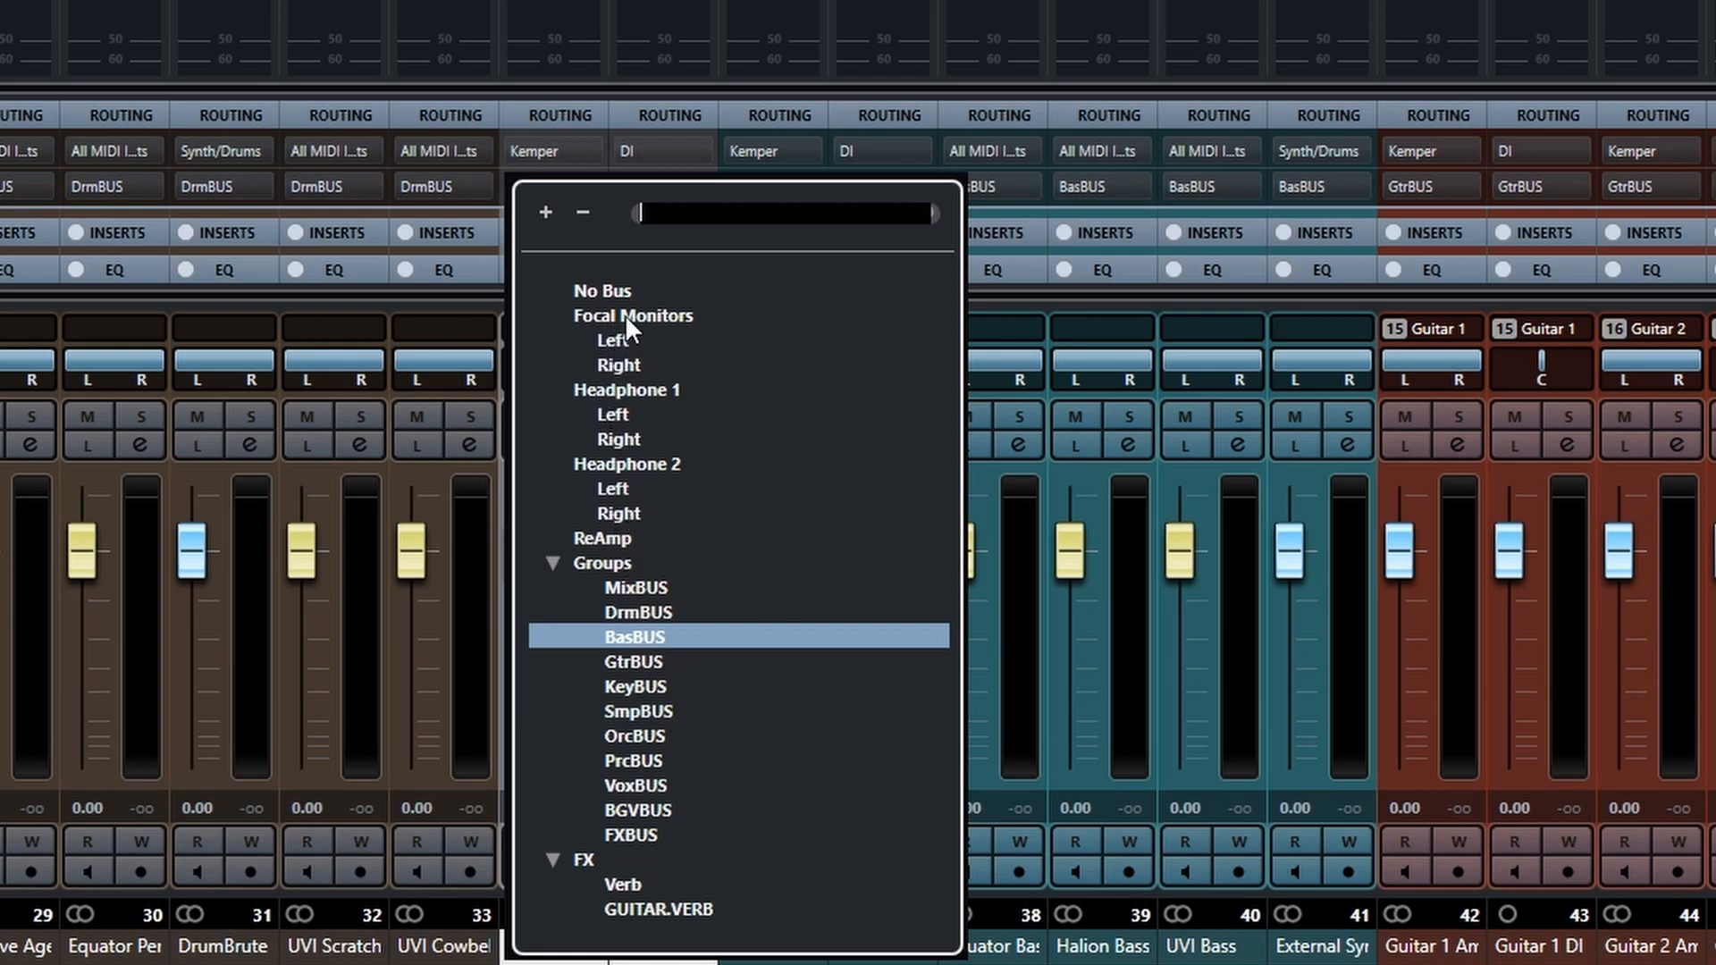
key(Escape)
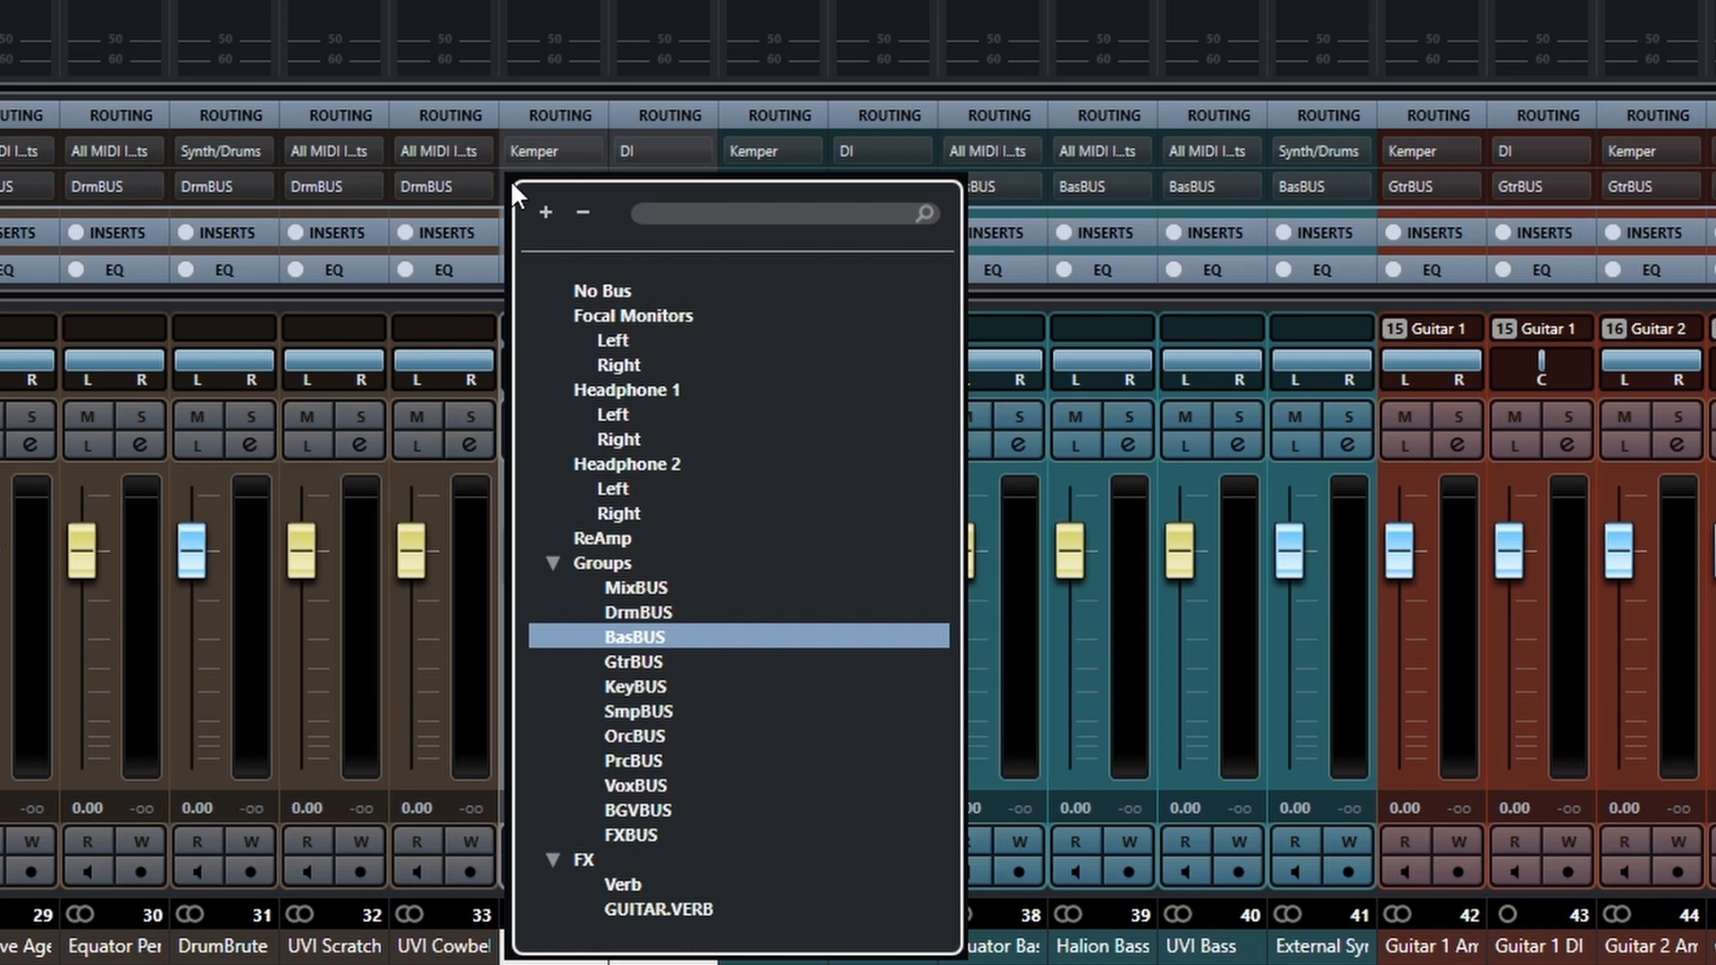
key(Escape)
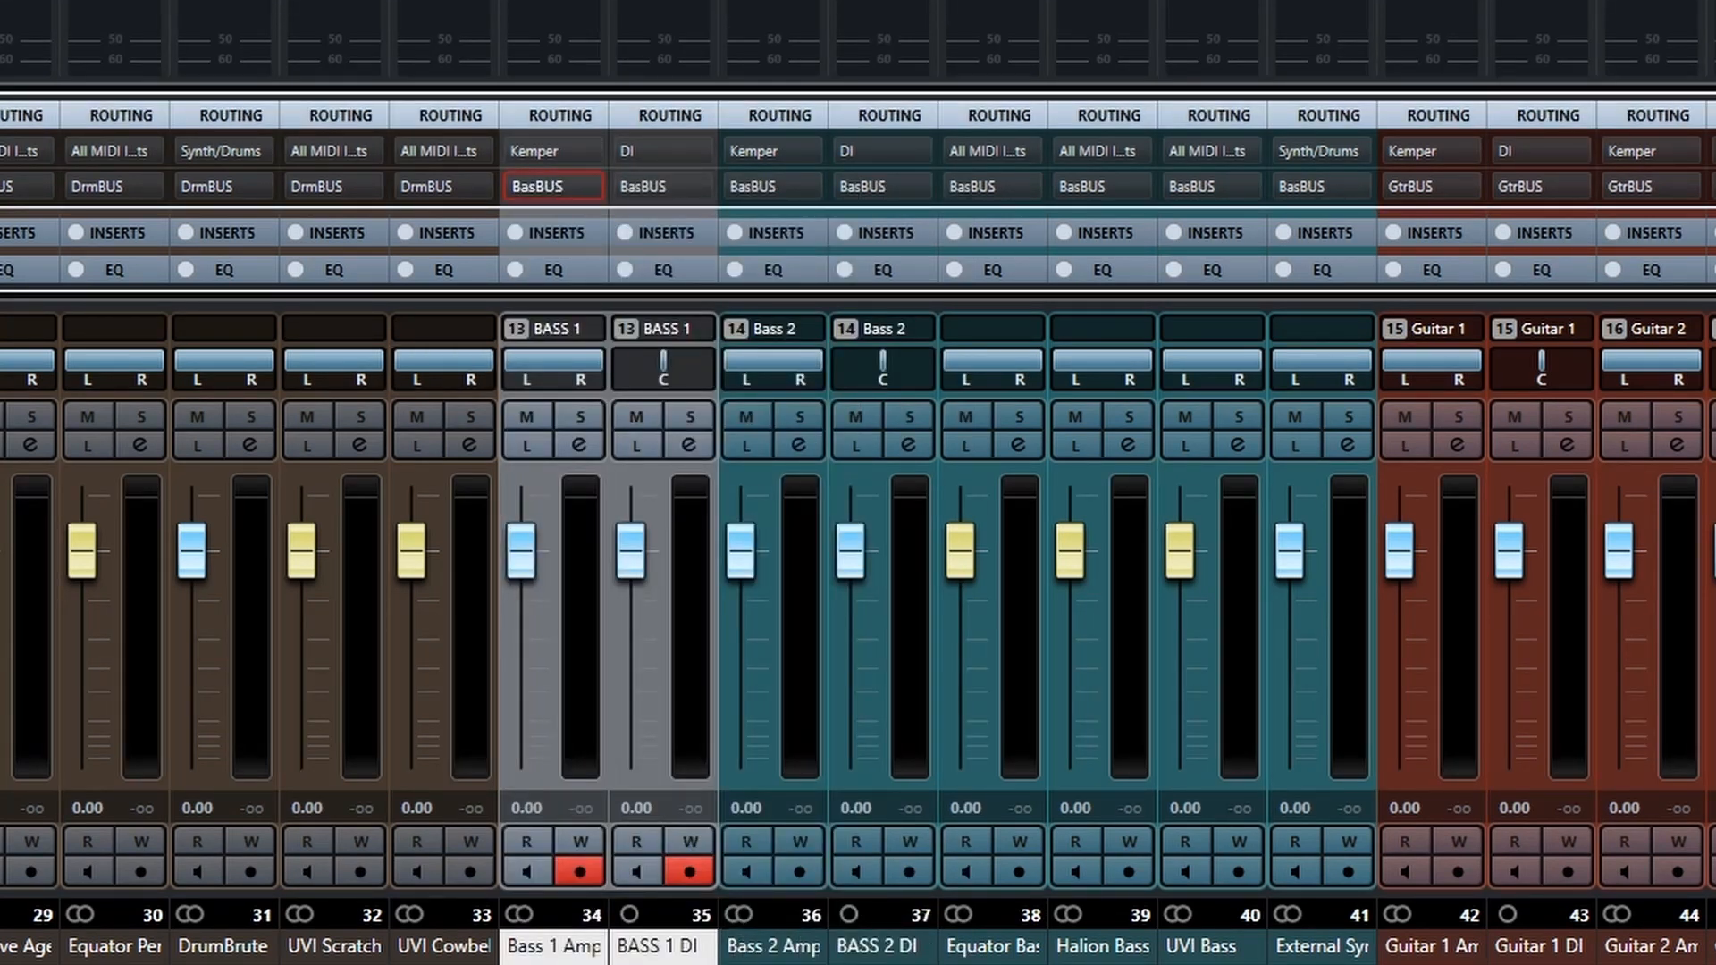
Step: Check the output routing choices of the MixBUS group channel, keeping it routed to Focal Monitors
click(768, 962)
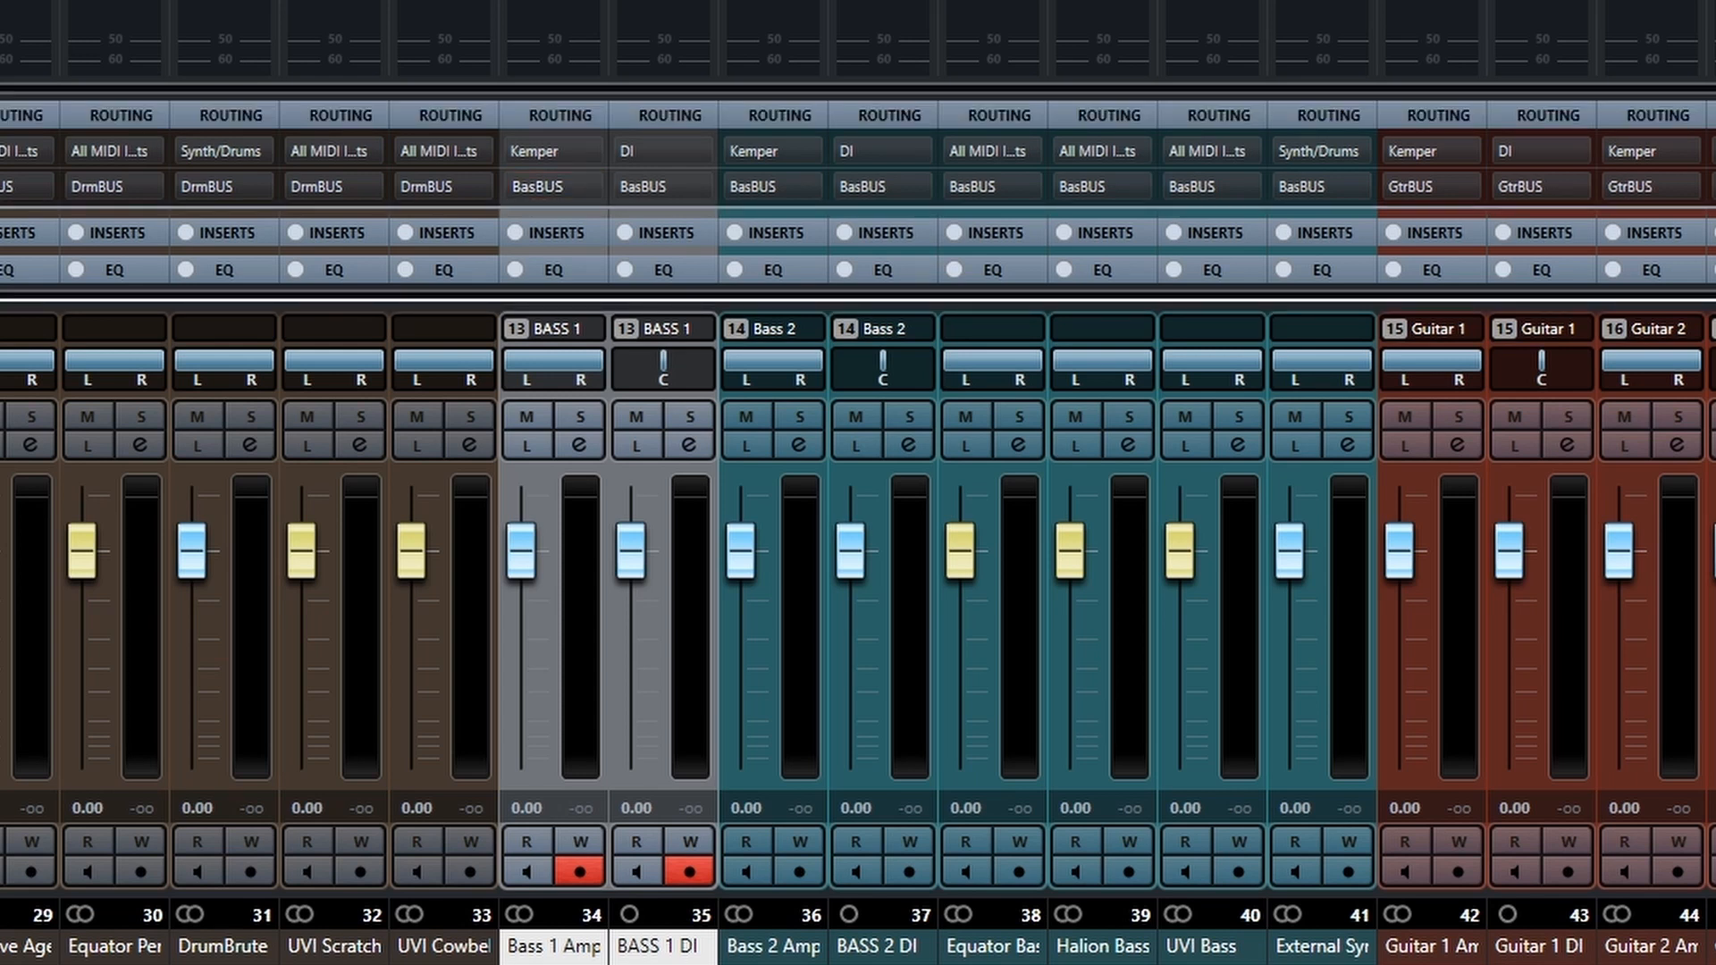
scroll(768, 626, left, 20)
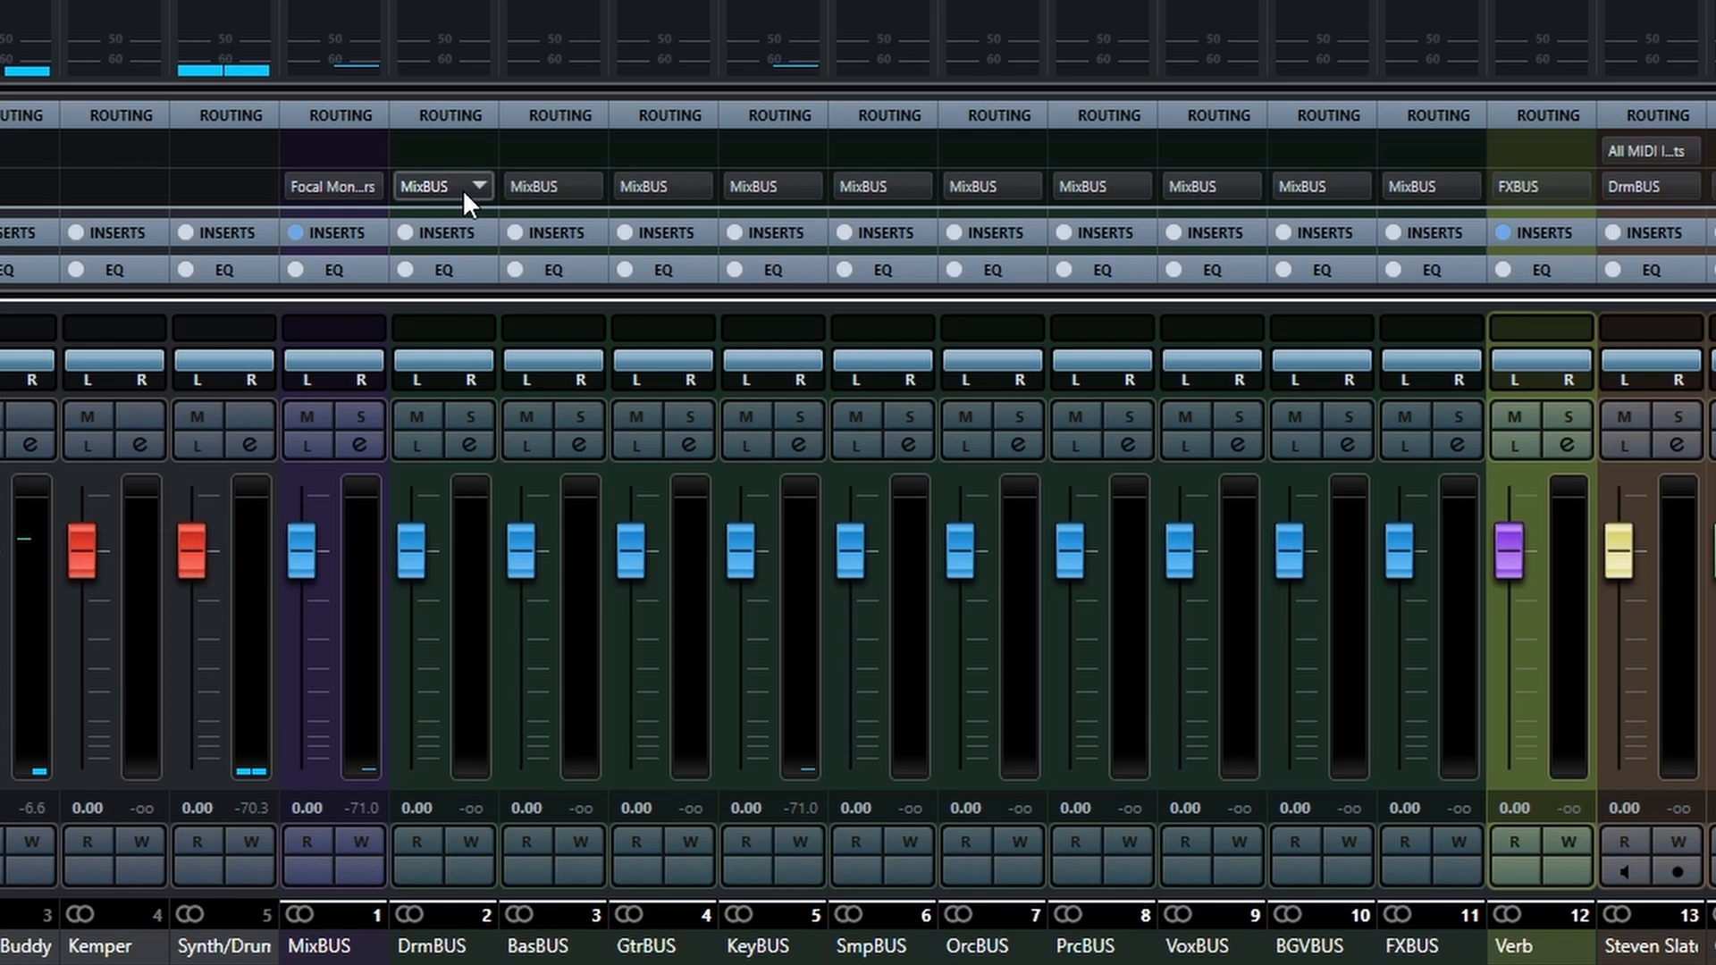
click(361, 191)
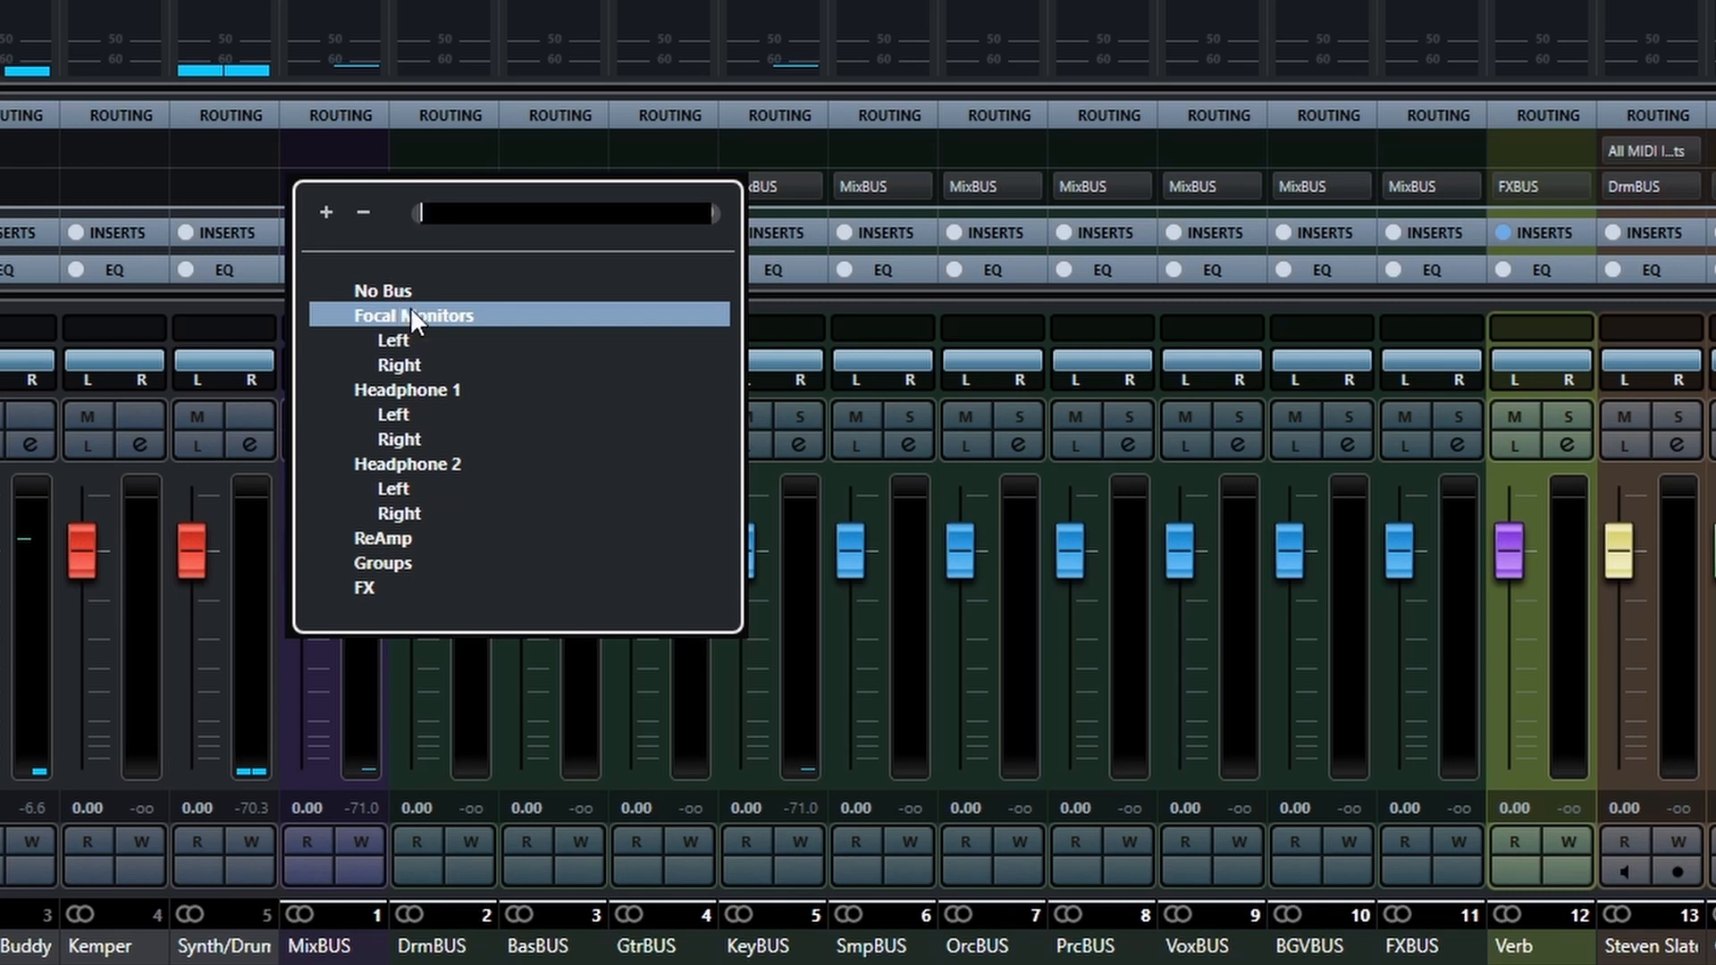
click(360, 767)
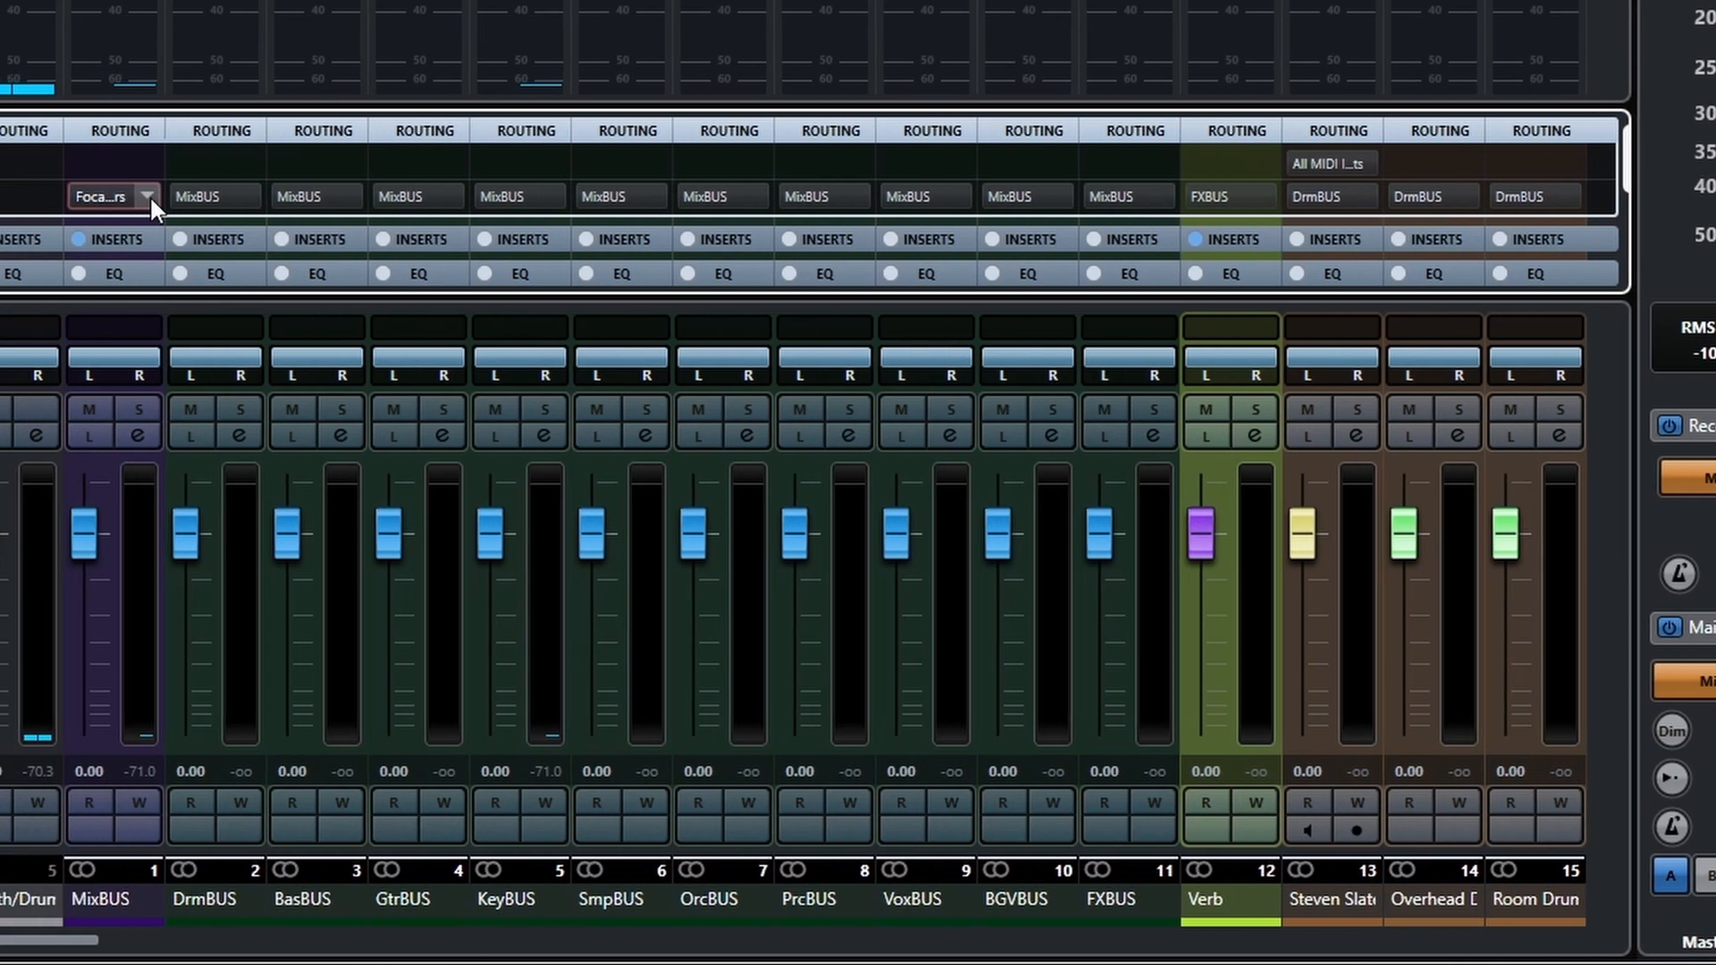
click(150, 198)
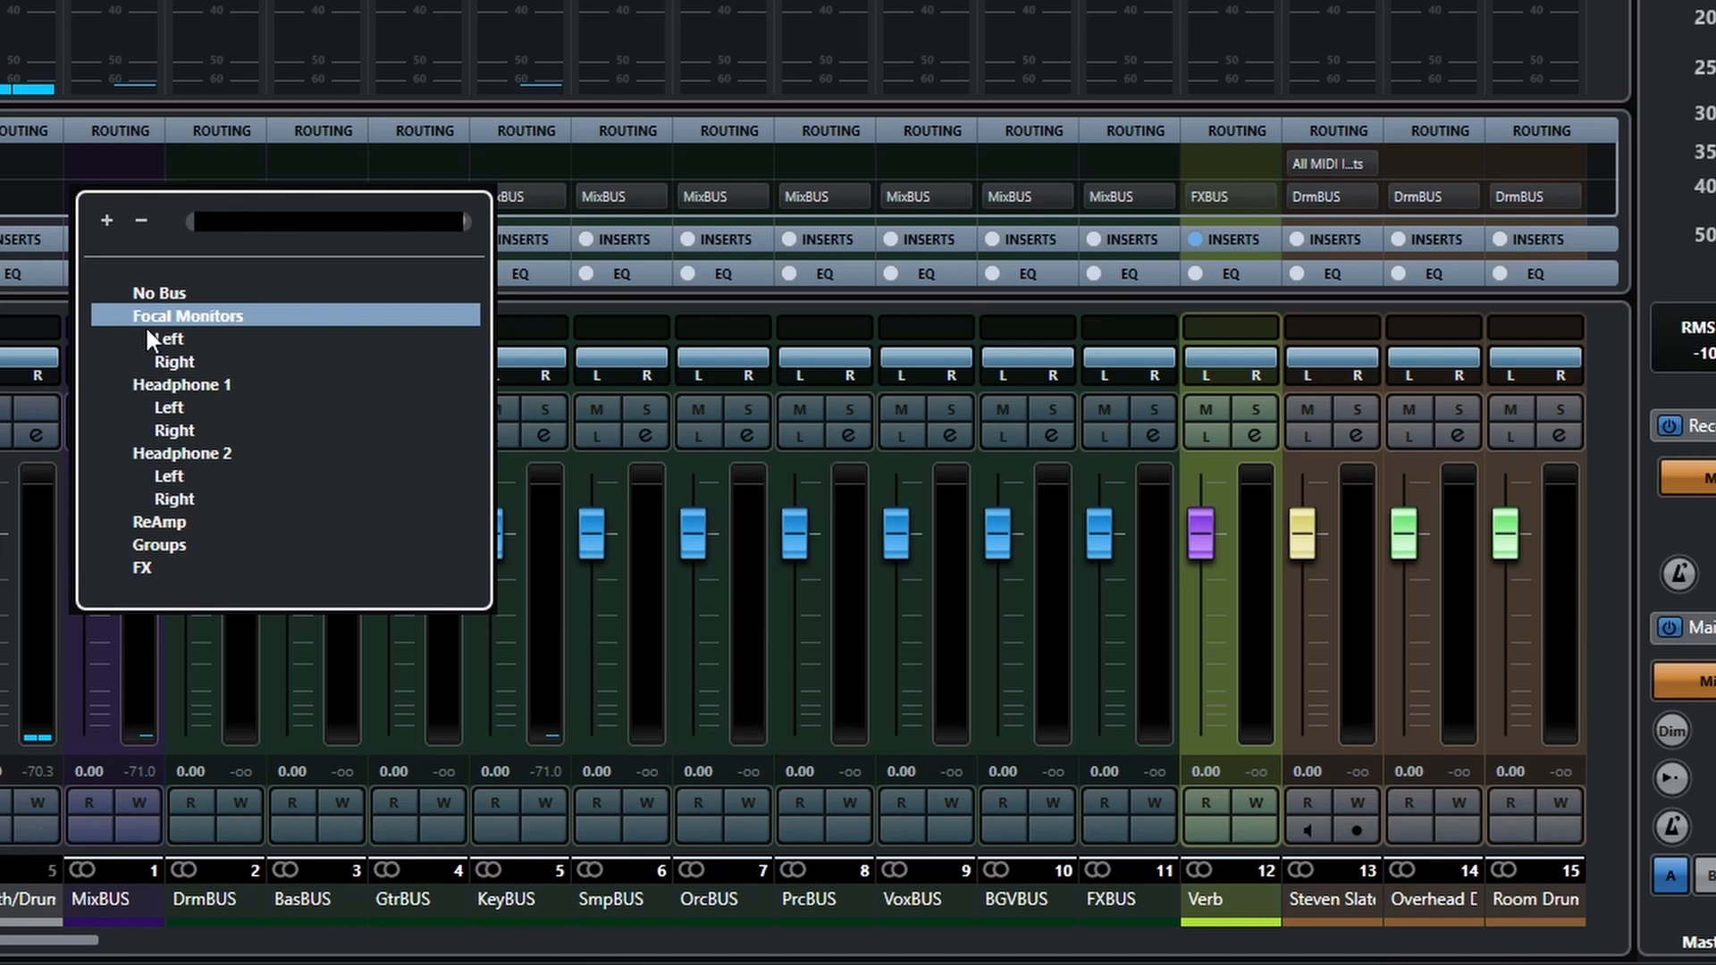
click(140, 183)
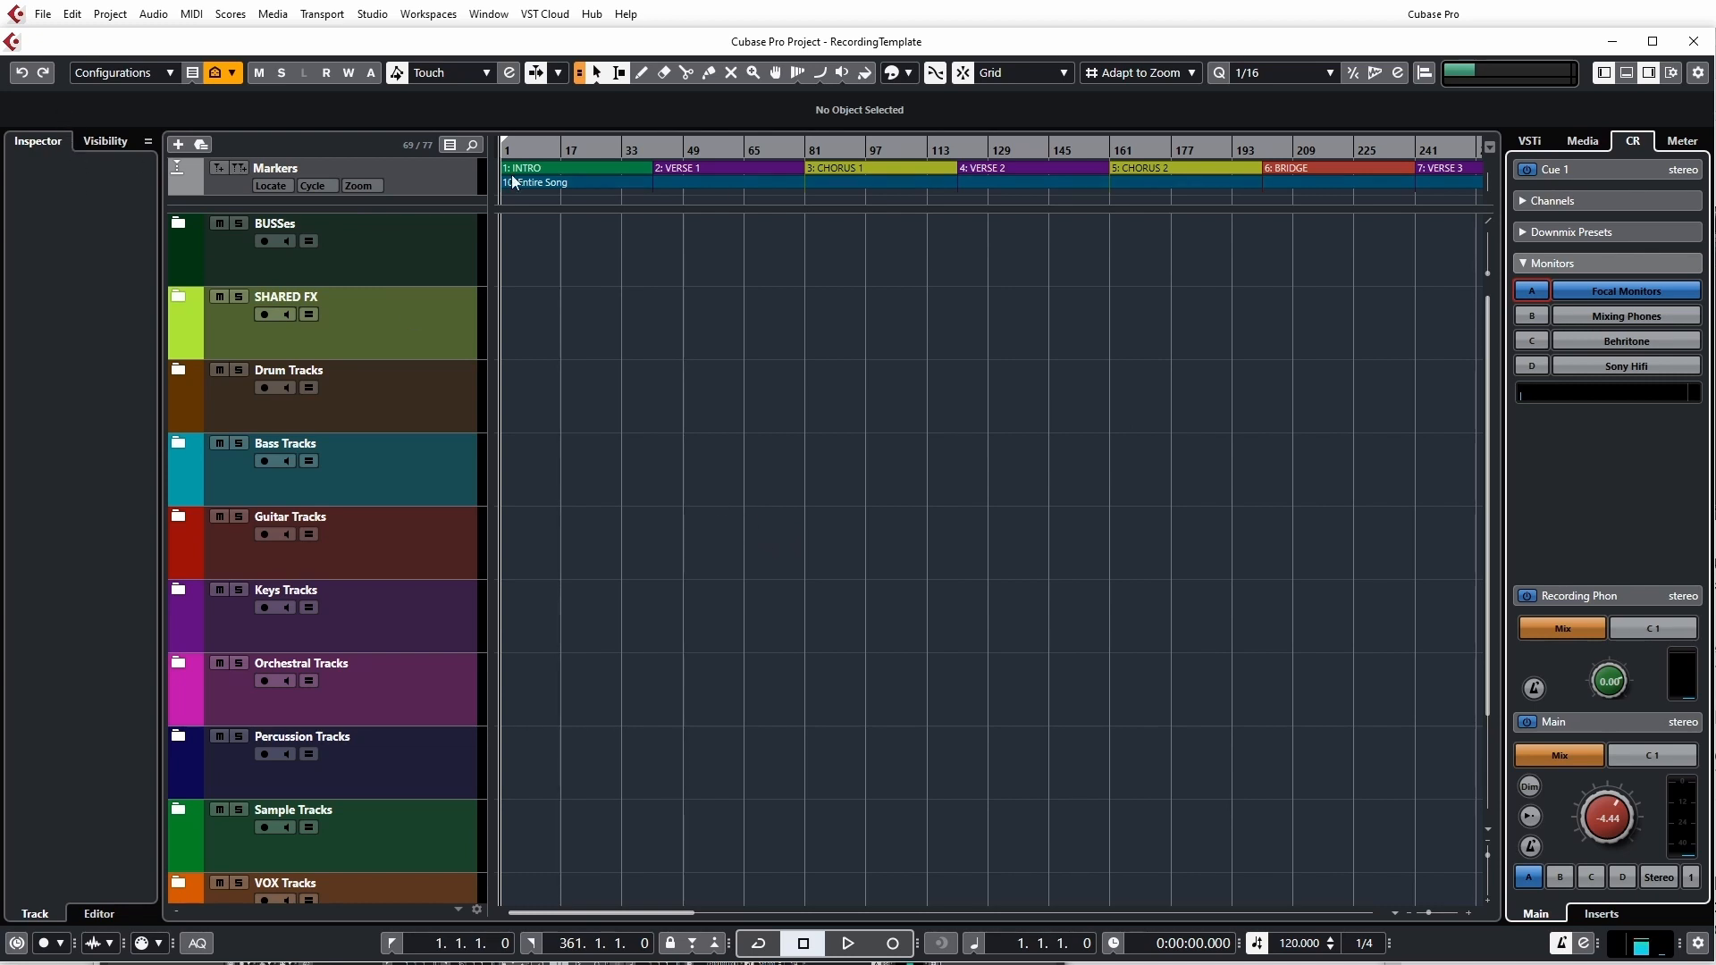
Step: Expand the Drum Tracks folder in the project's track list
click(179, 368)
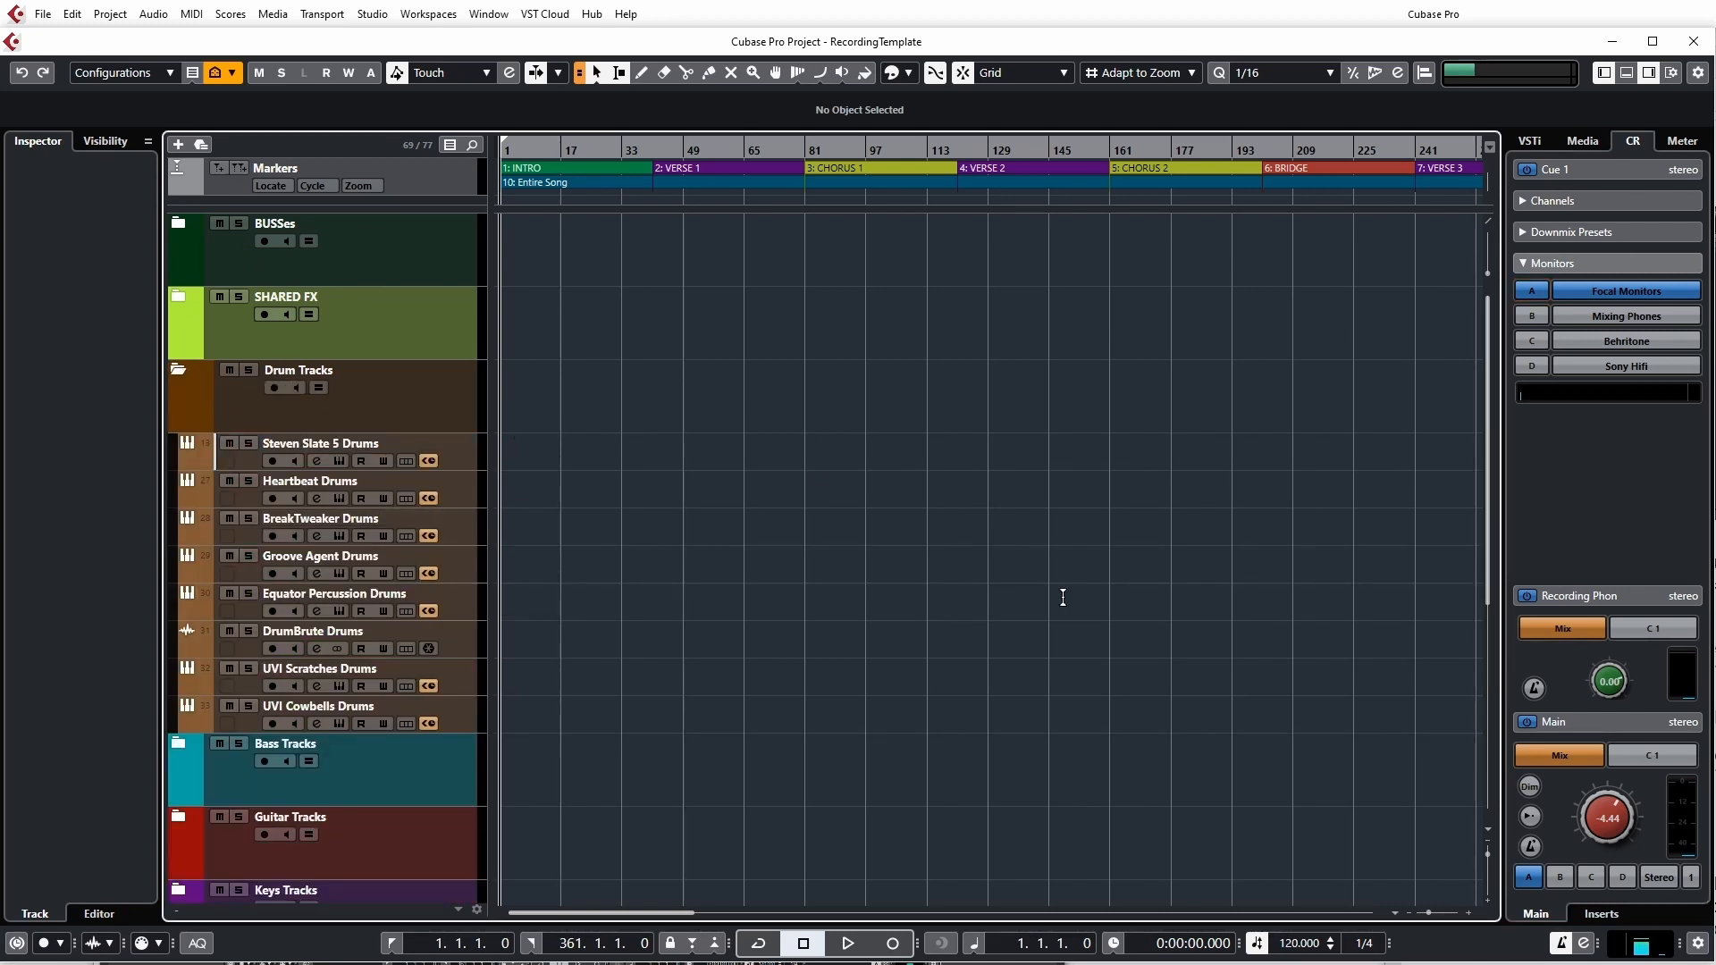
Step: Check the insert effect choices in the Steven Slate 5 Drums channel settings, leaving the first slot empty and closing the window
click(178, 371)
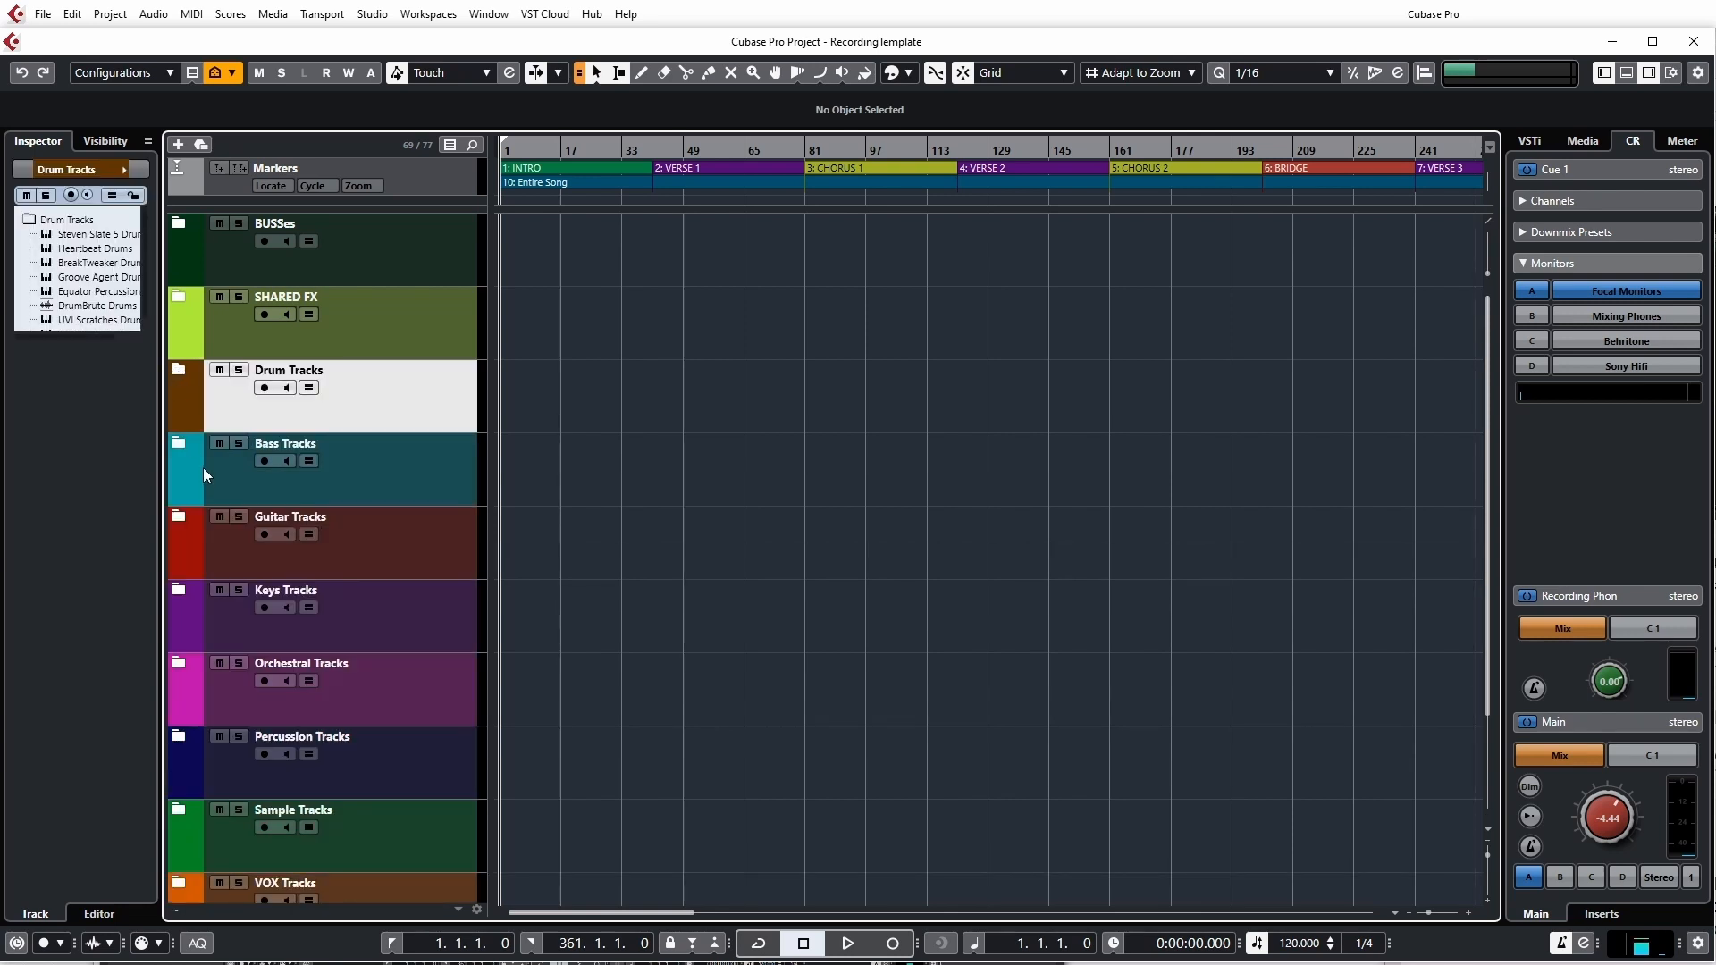
click(177, 374)
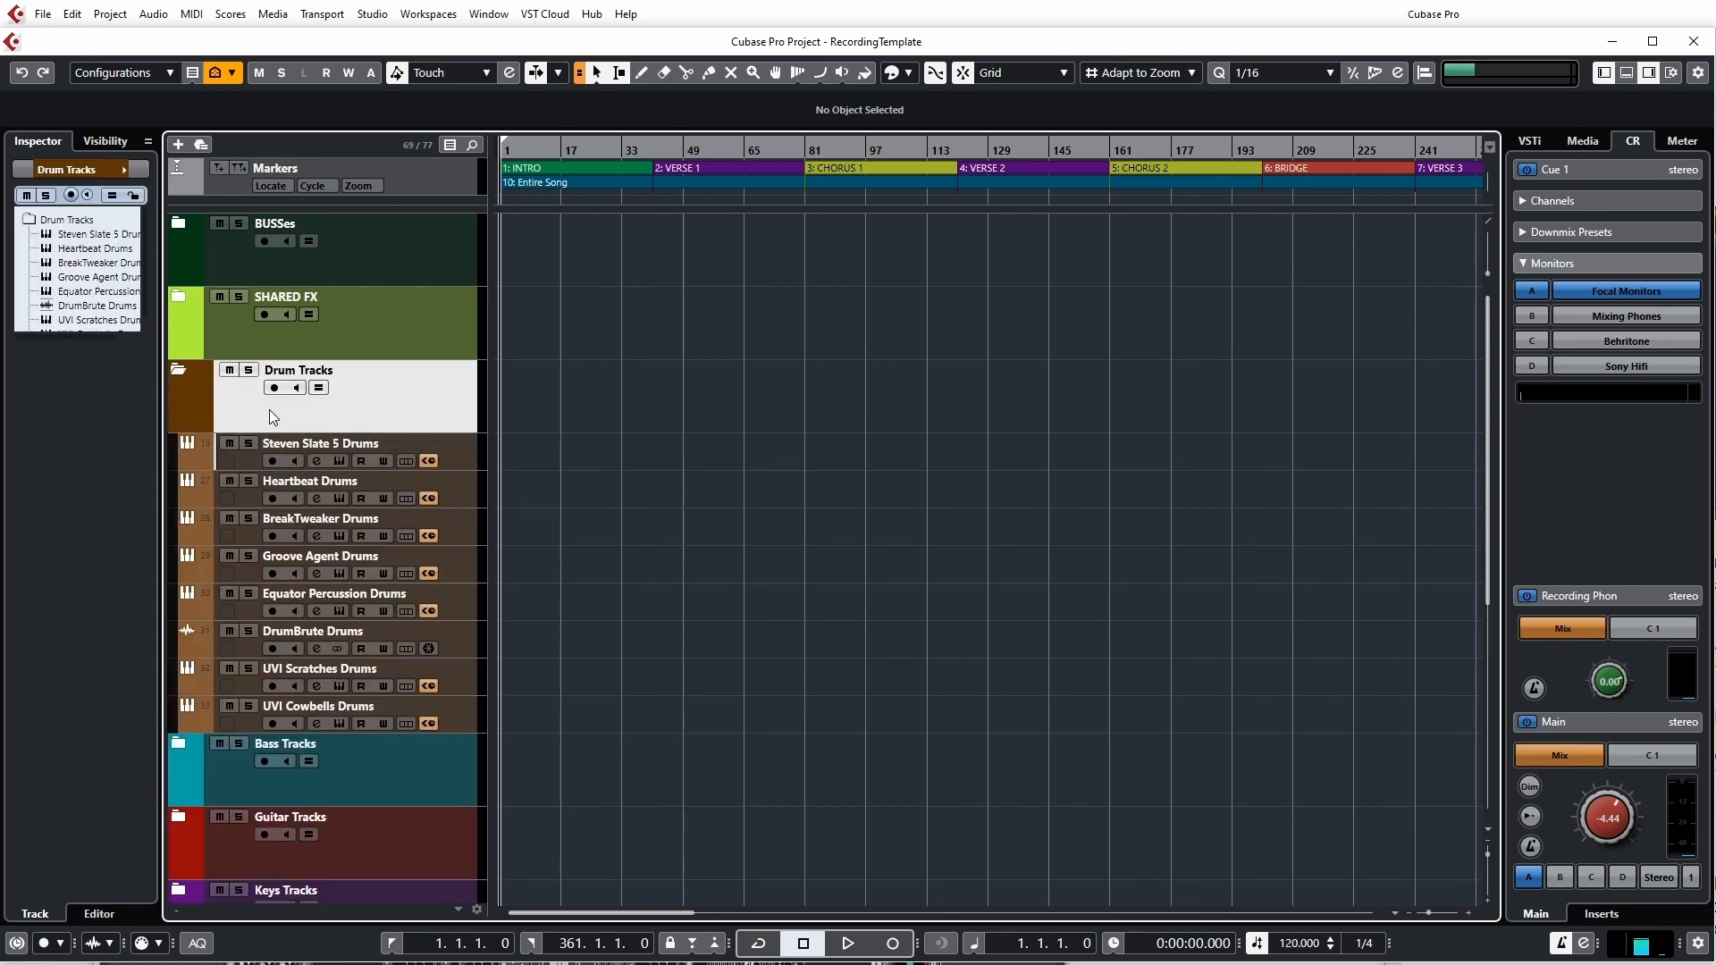
click(318, 461)
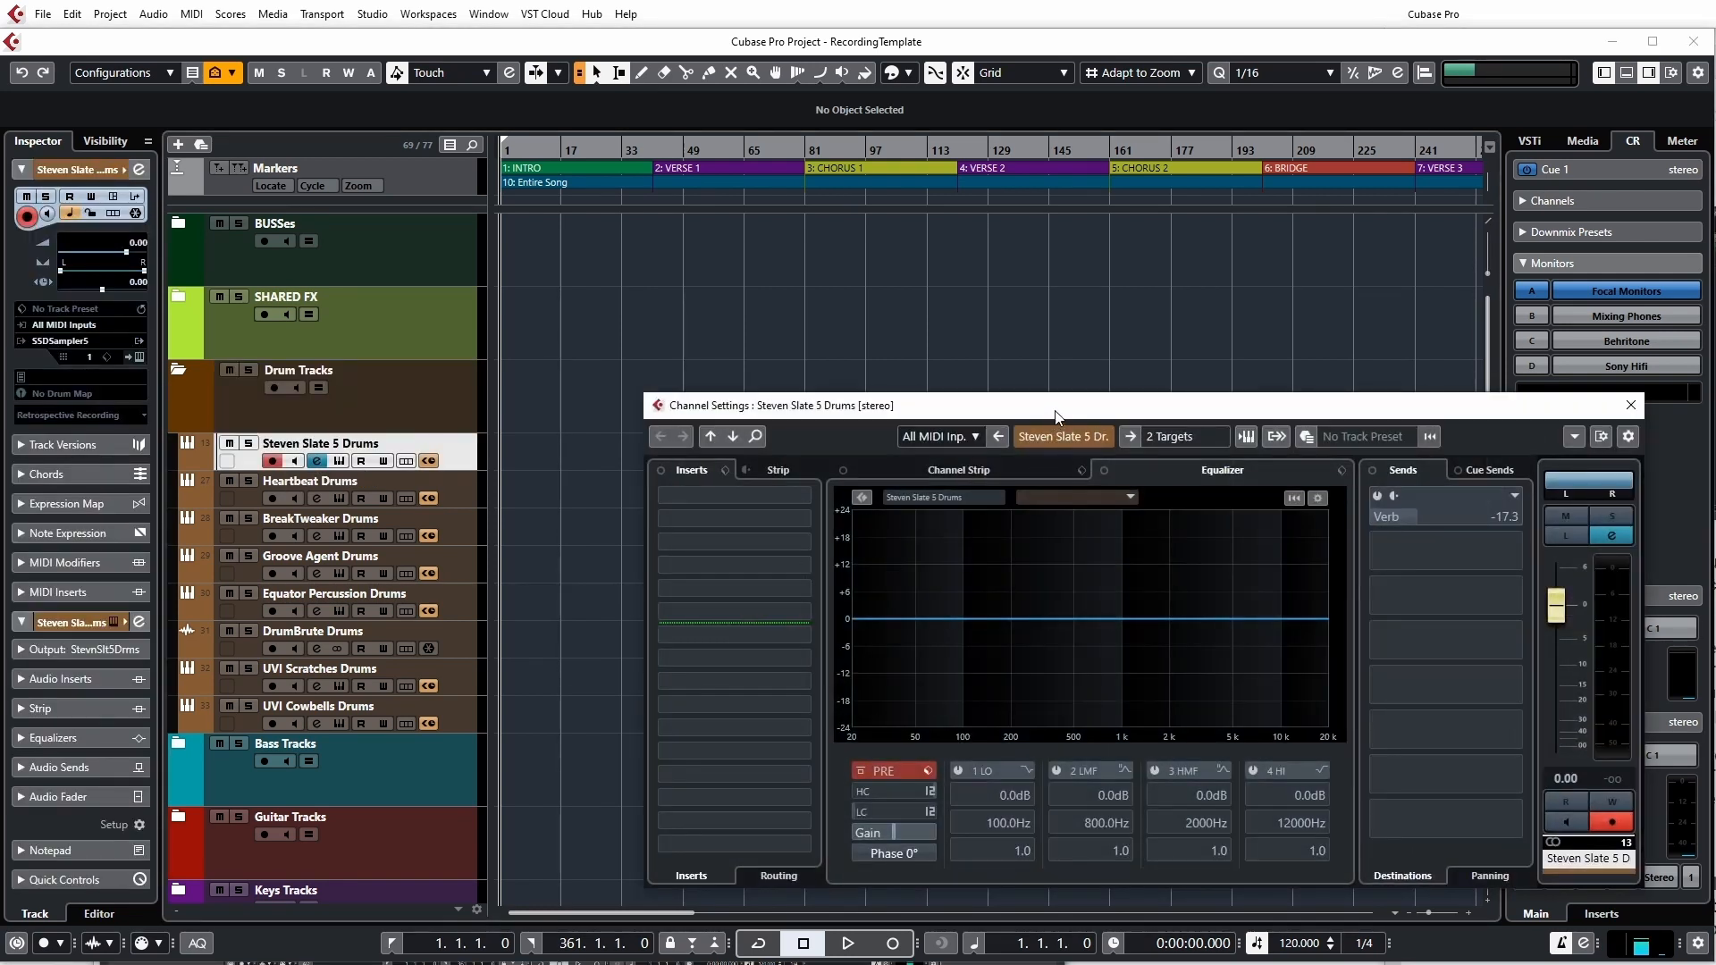
drag(1057, 405, 733, 271)
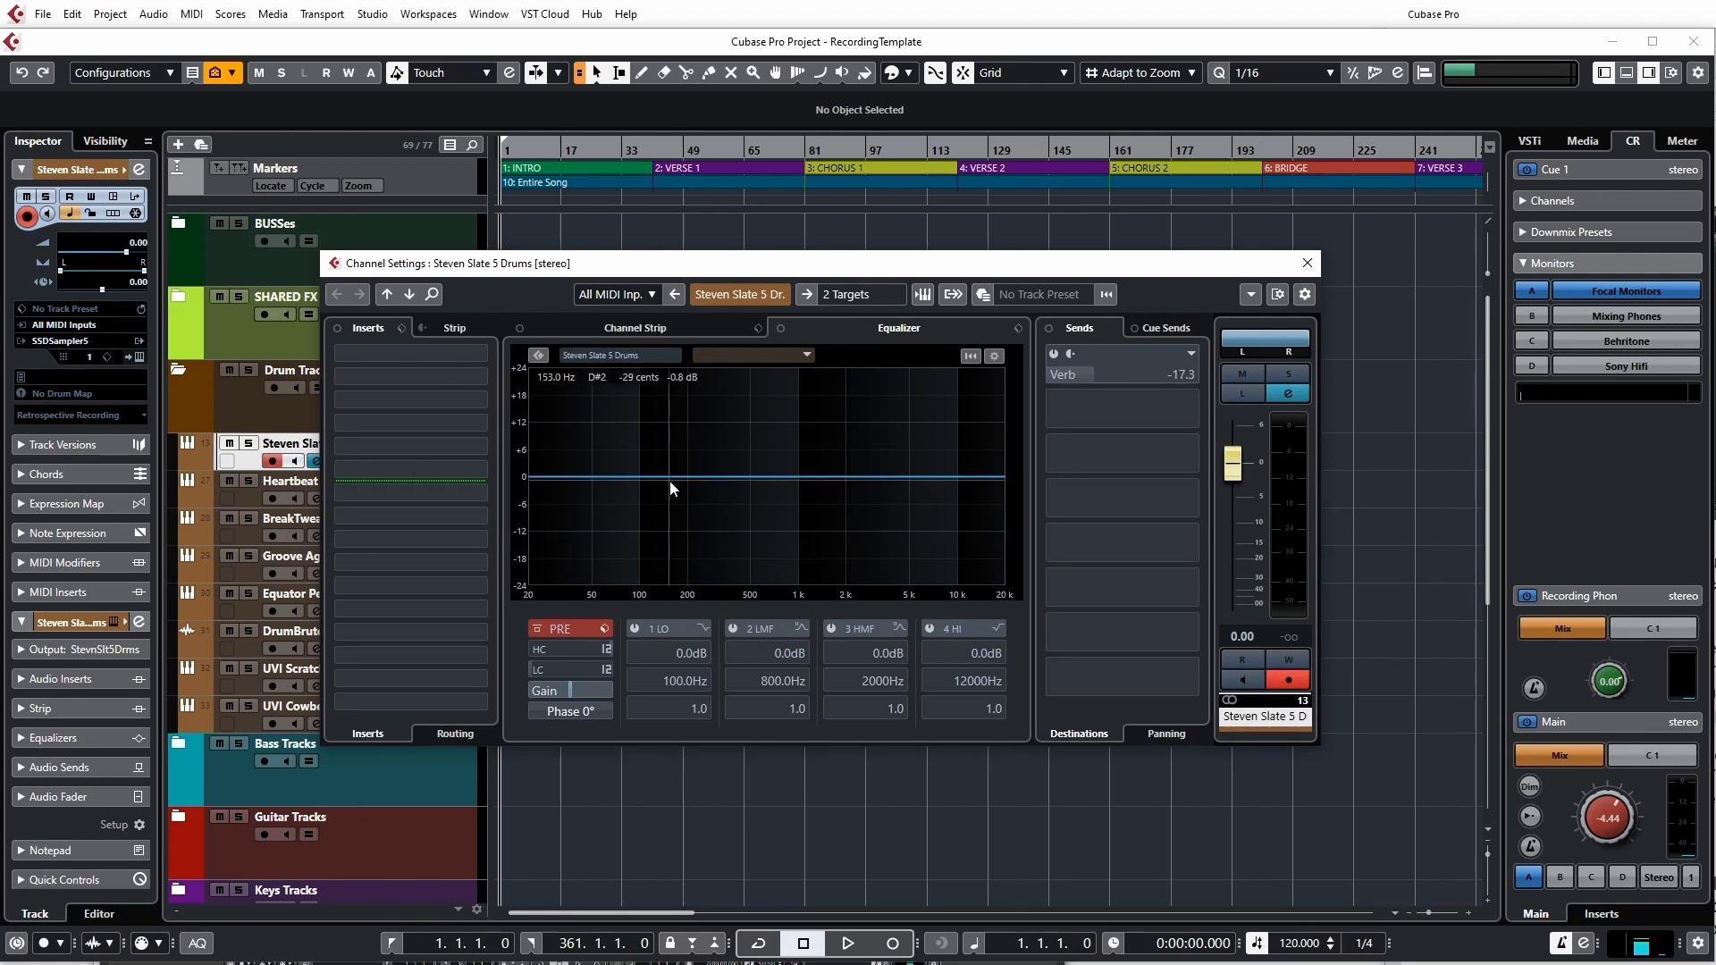
click(425, 360)
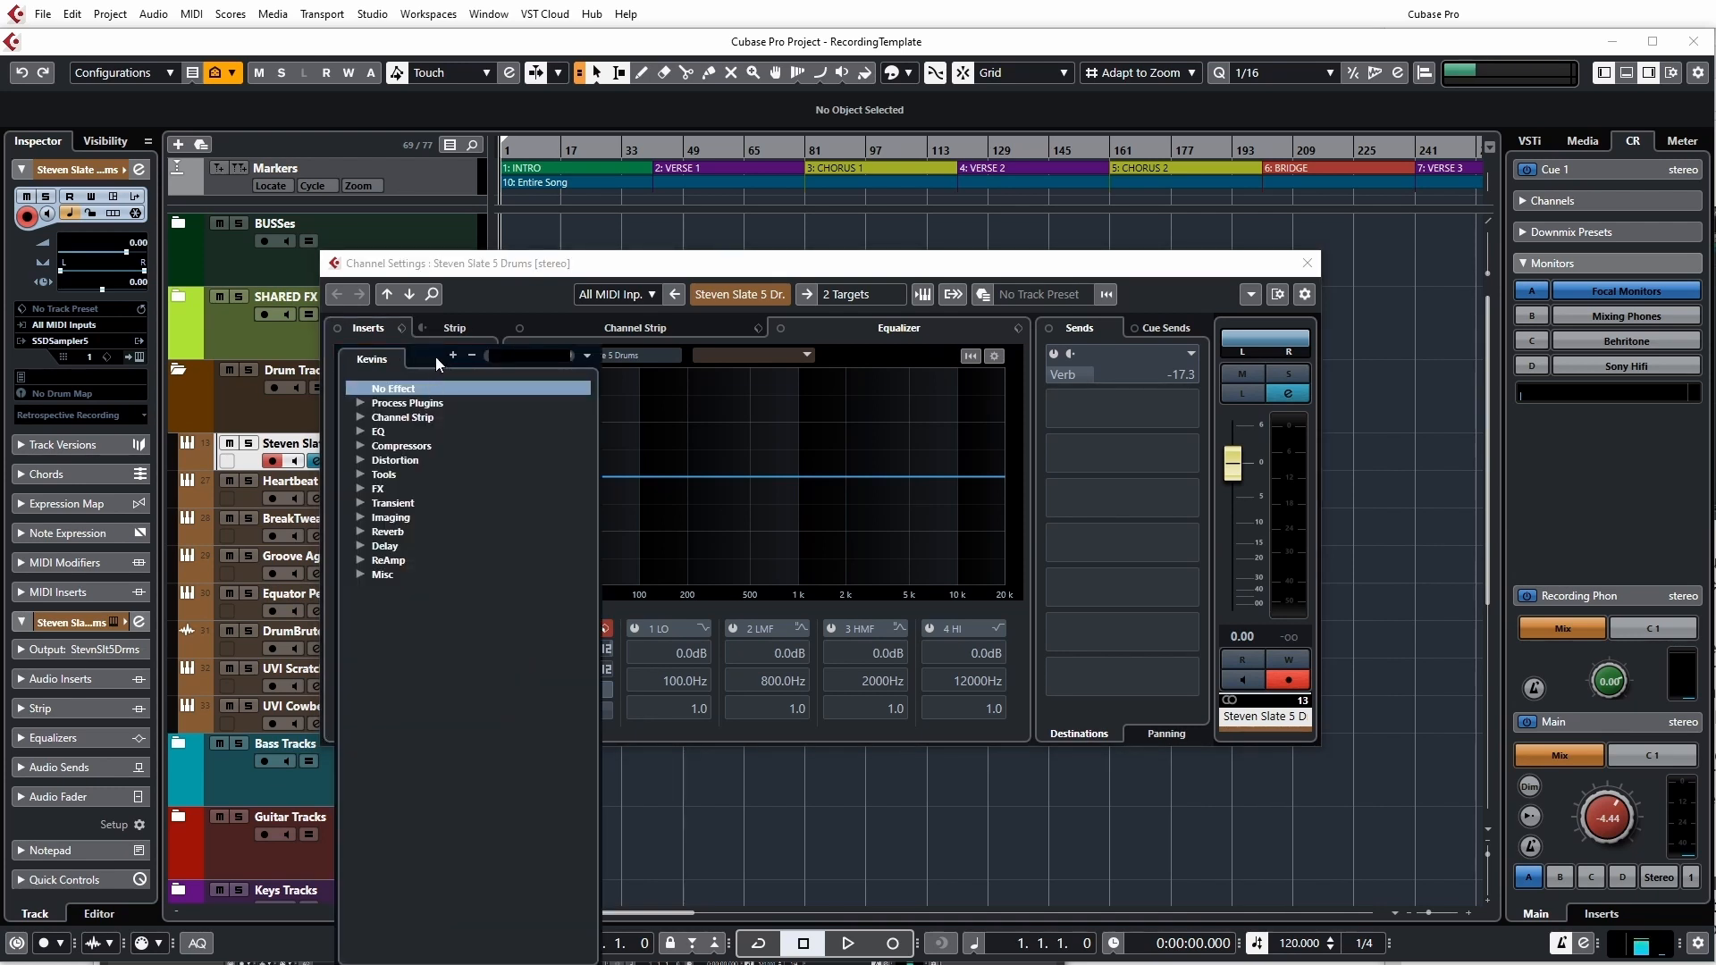
click(1157, 268)
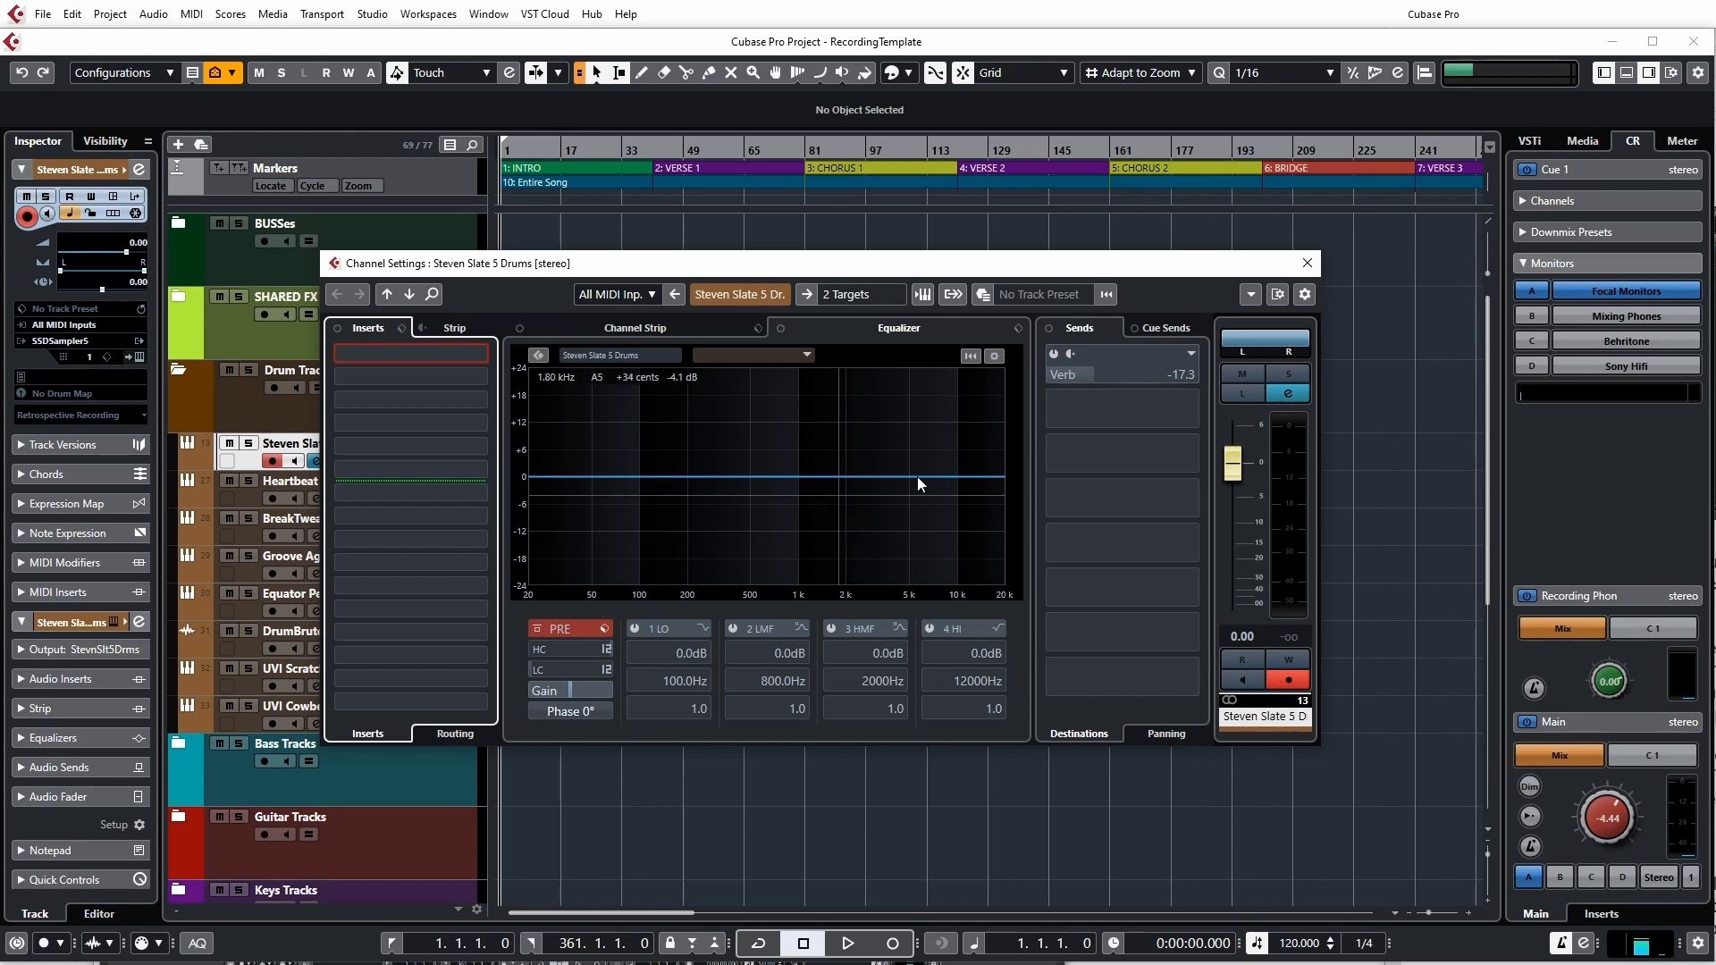
click(1308, 263)
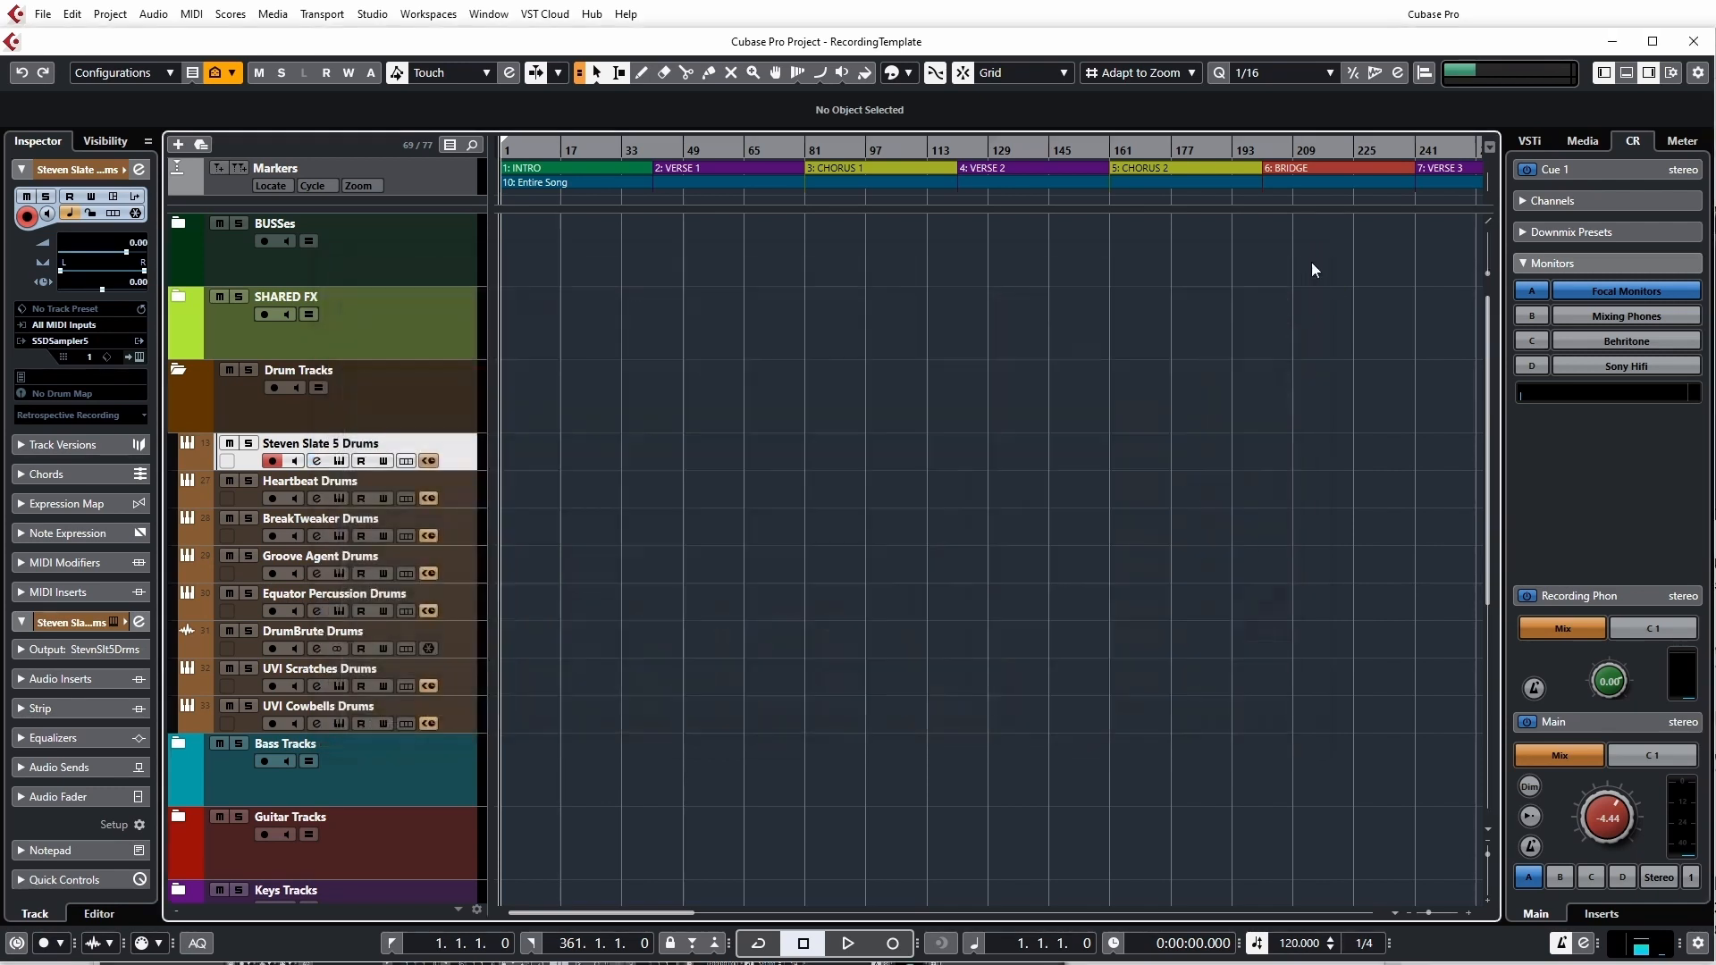
Step: Look through the right zone's VSTi, Media, Control Room and Meter views, ending on the Control Room view
click(1529, 140)
click(1583, 141)
click(1633, 140)
click(1668, 143)
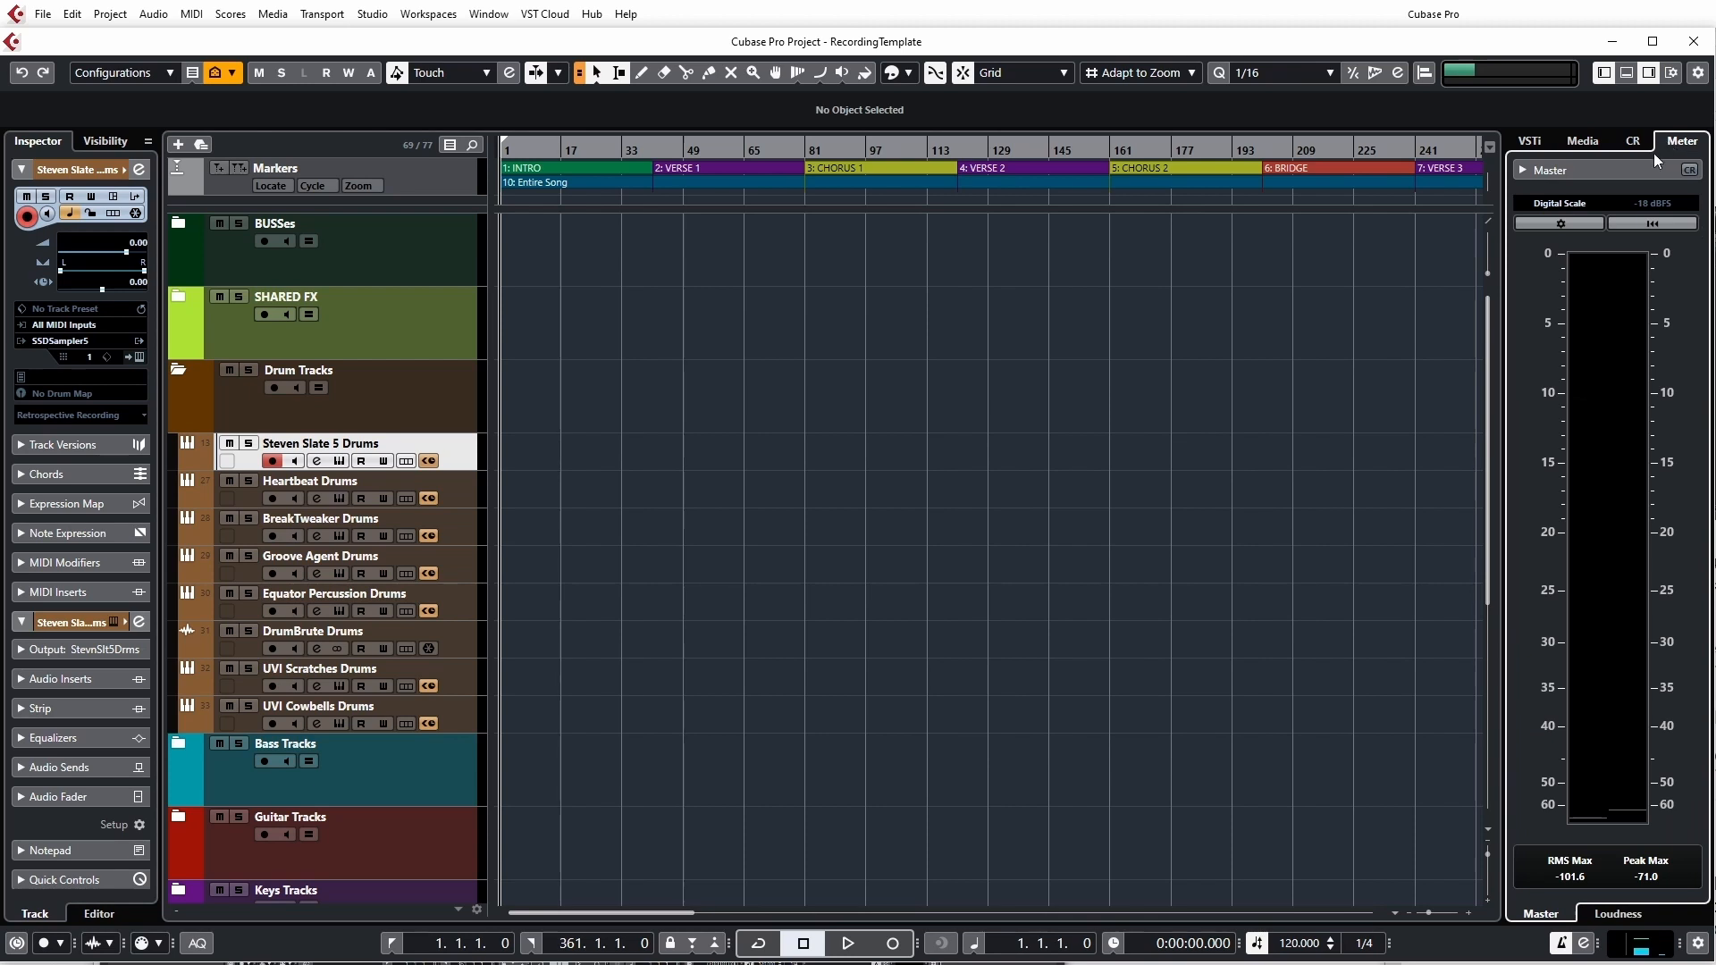
click(1633, 141)
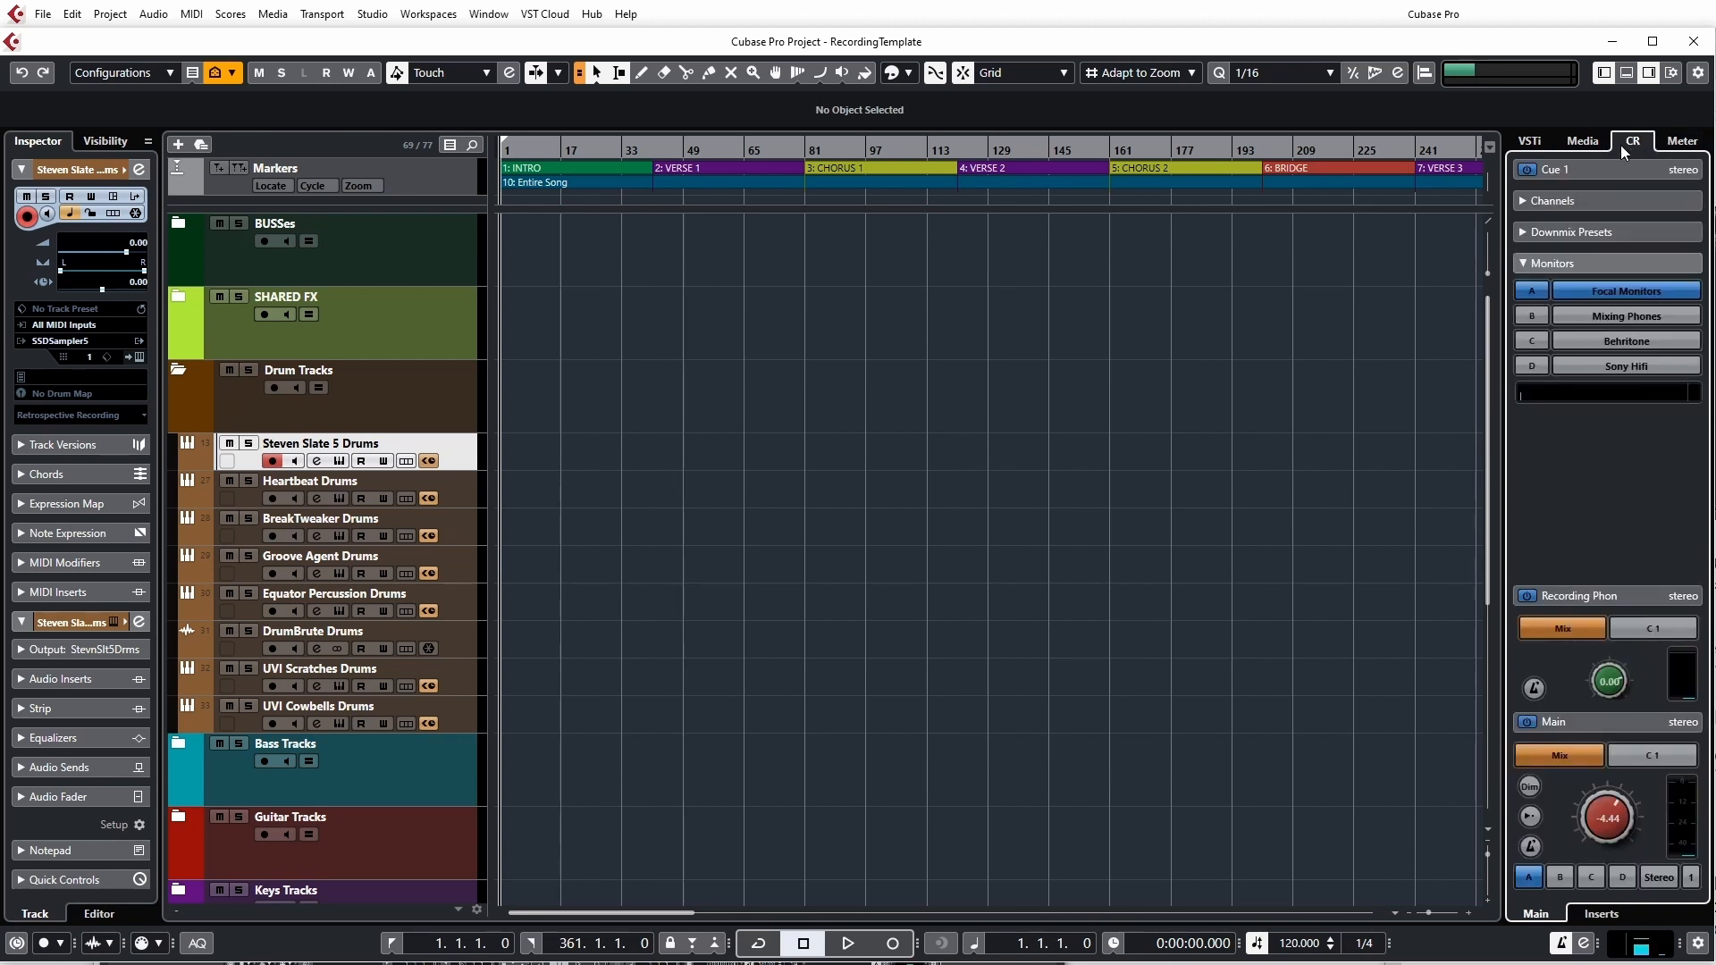
click(1582, 143)
click(1530, 140)
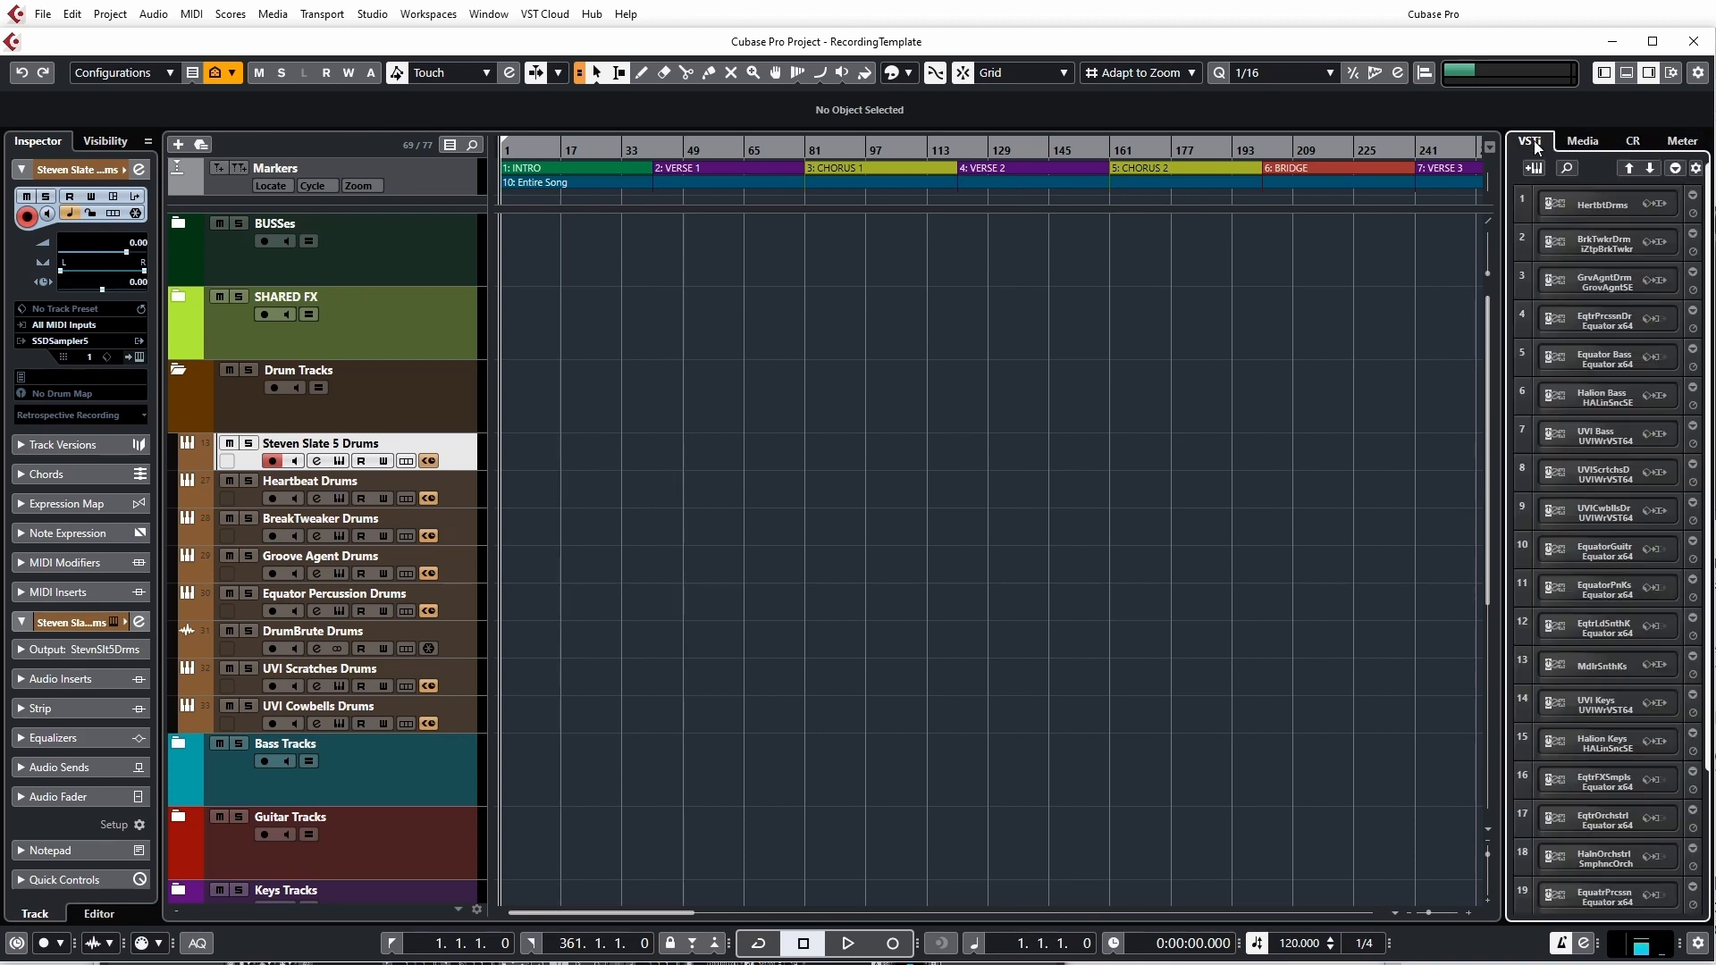
click(1579, 143)
click(1625, 143)
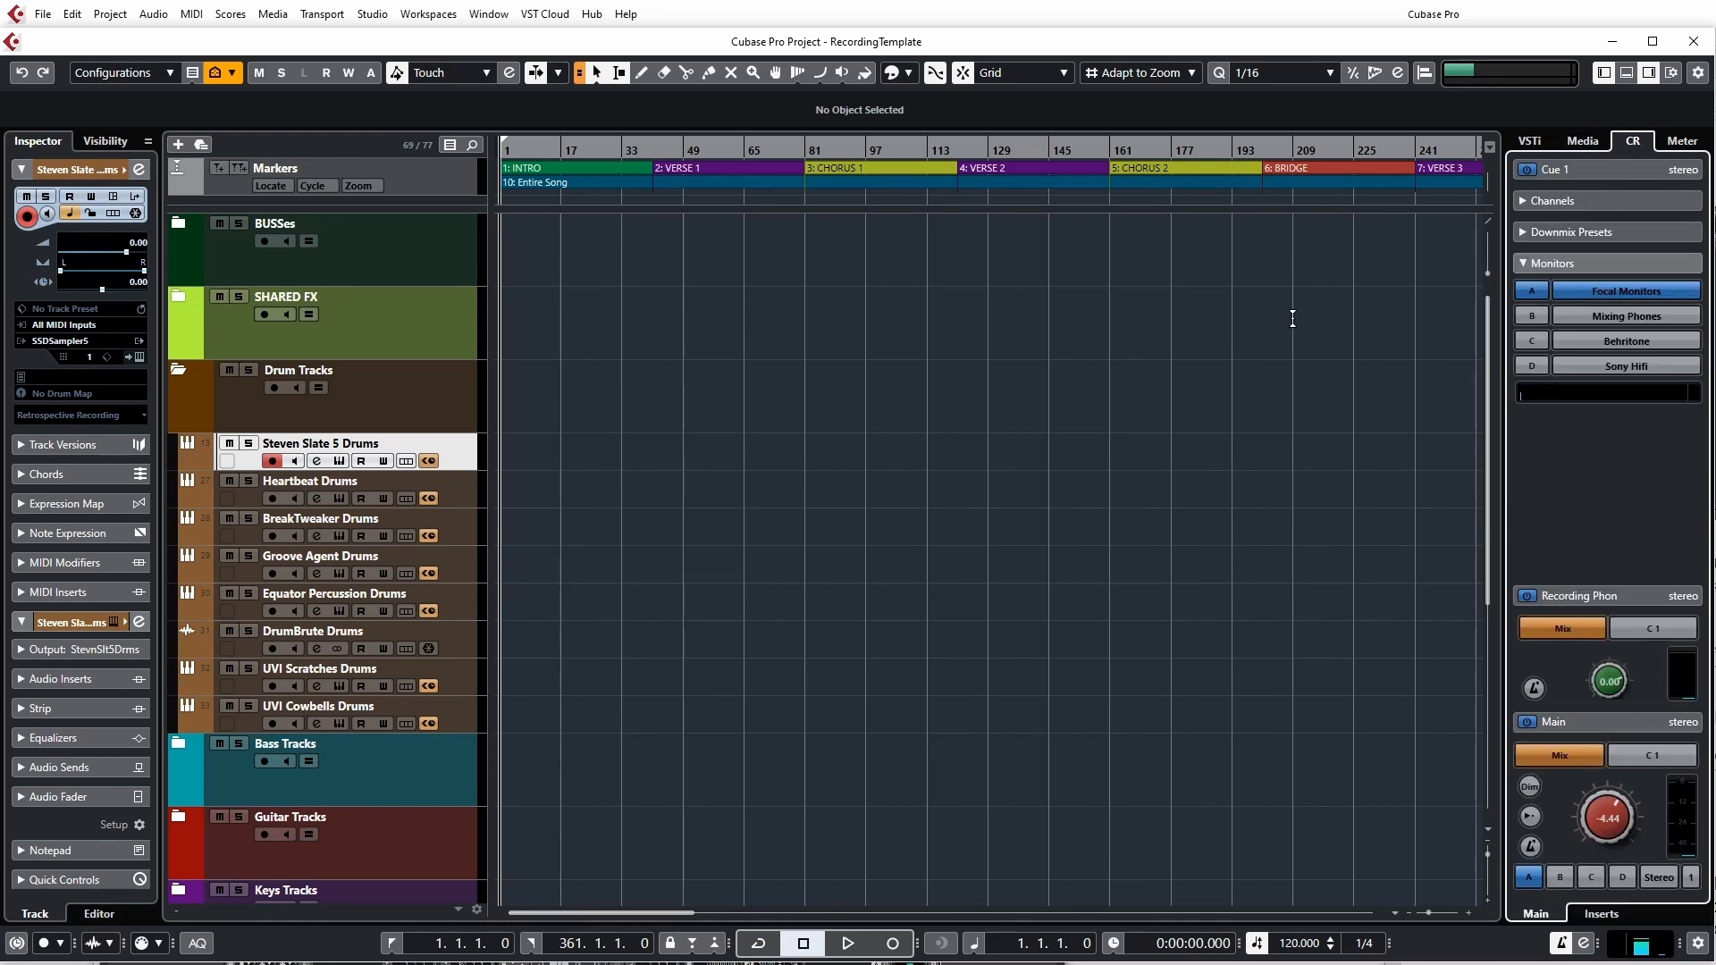
drag(600, 431, 1037, 595)
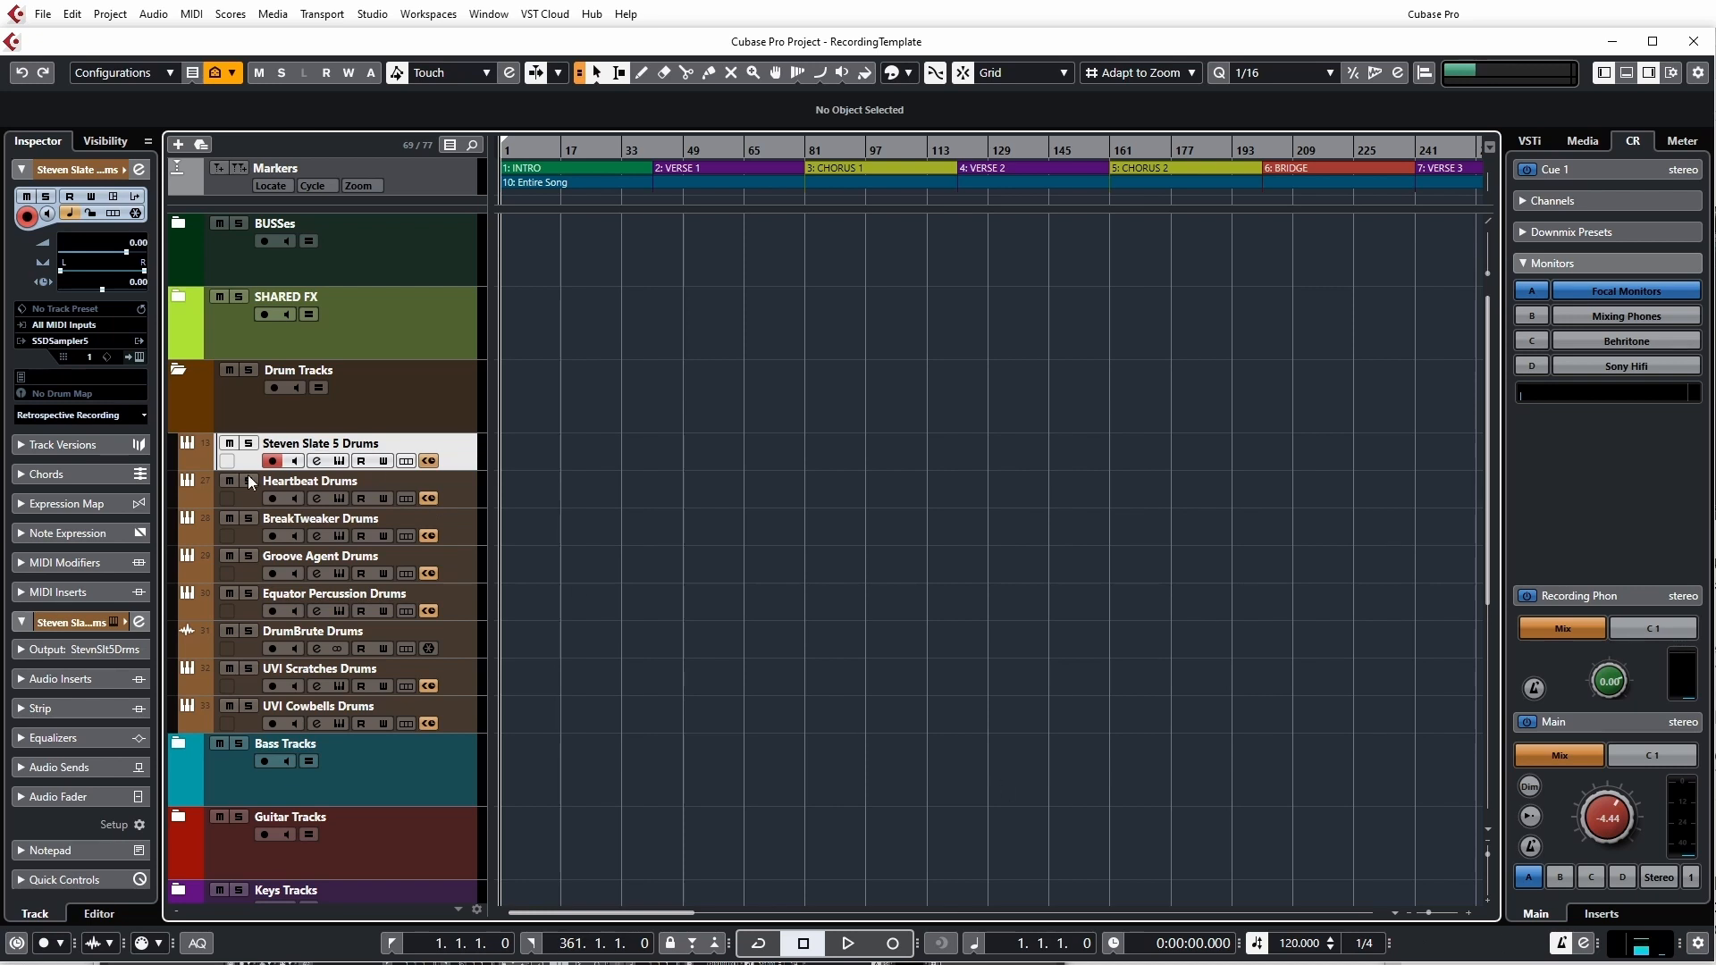
Step: Collapse the Drum Tracks folder, expand Bass Tracks and select the Bass 1 Amp track, switching its solo and mute on and off
click(176, 374)
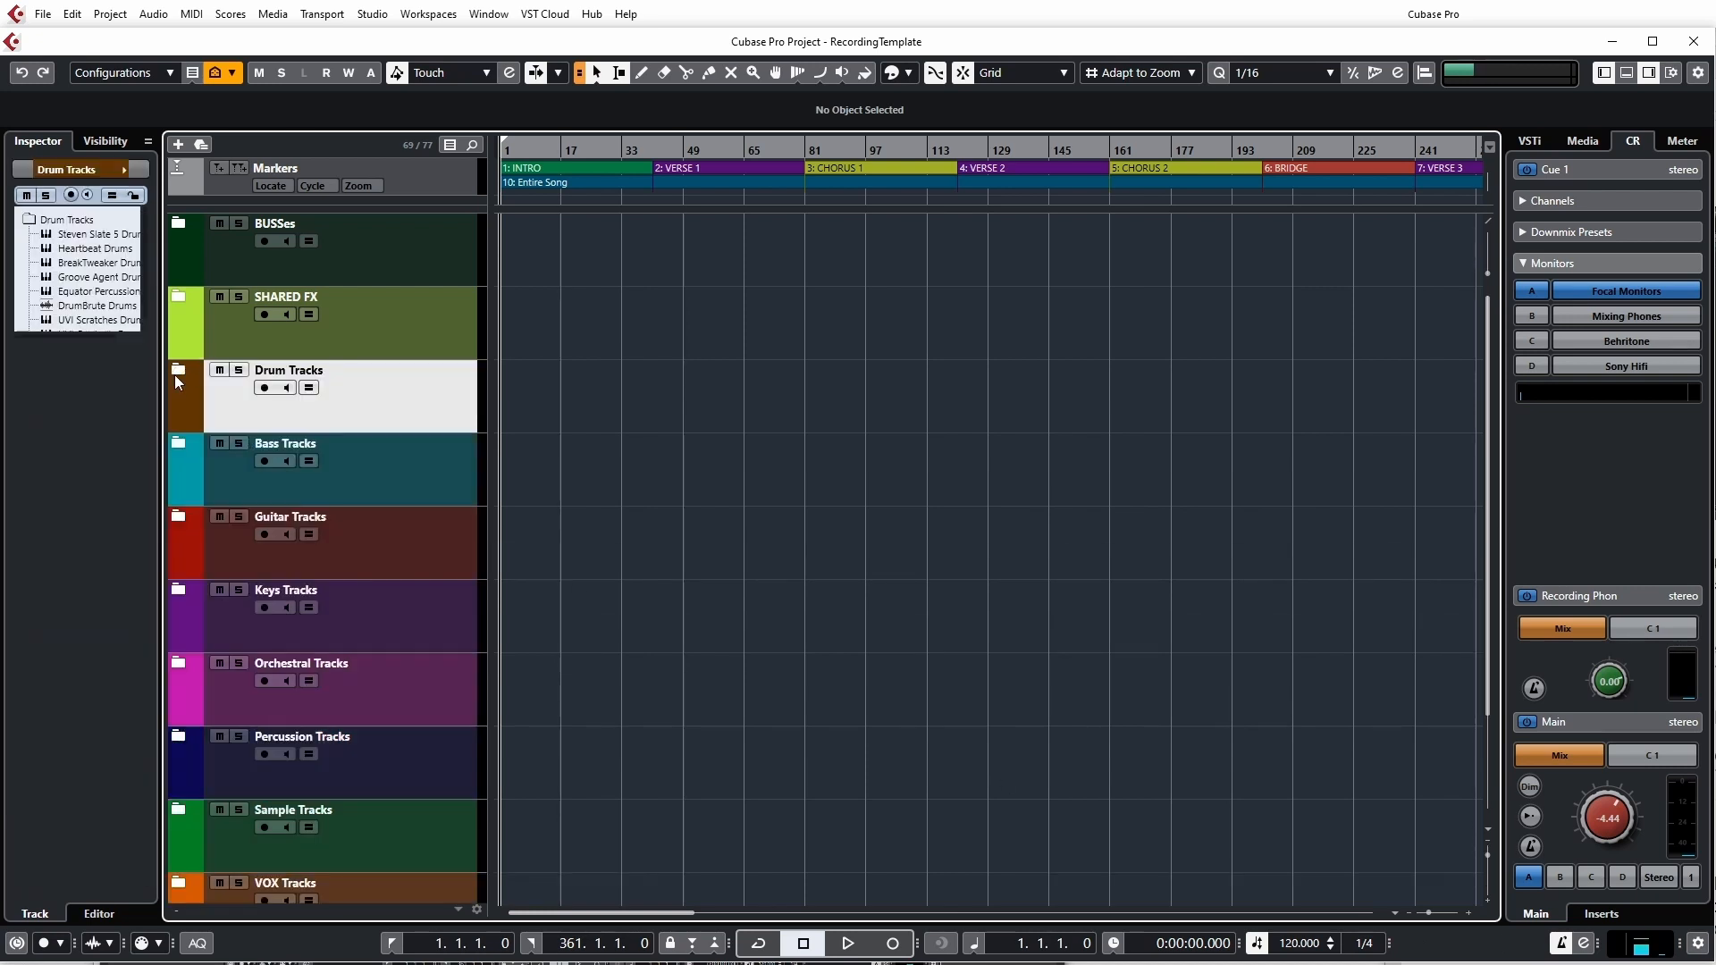
click(177, 445)
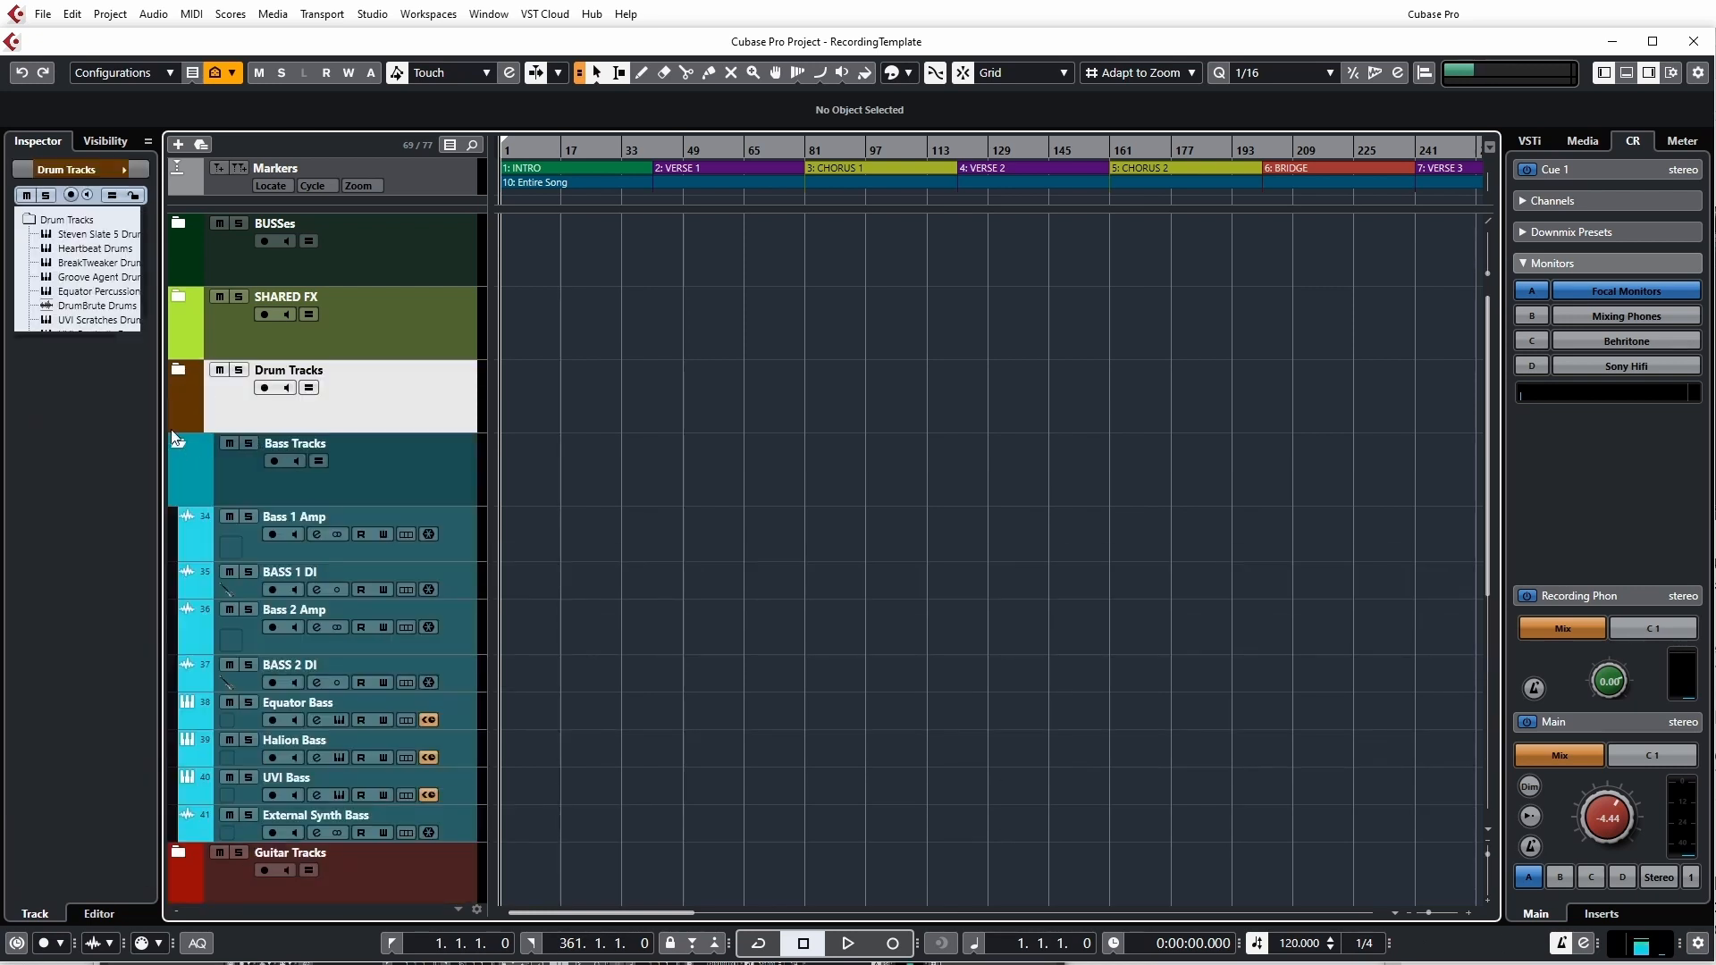
click(187, 539)
click(249, 518)
click(250, 518)
click(229, 518)
click(230, 518)
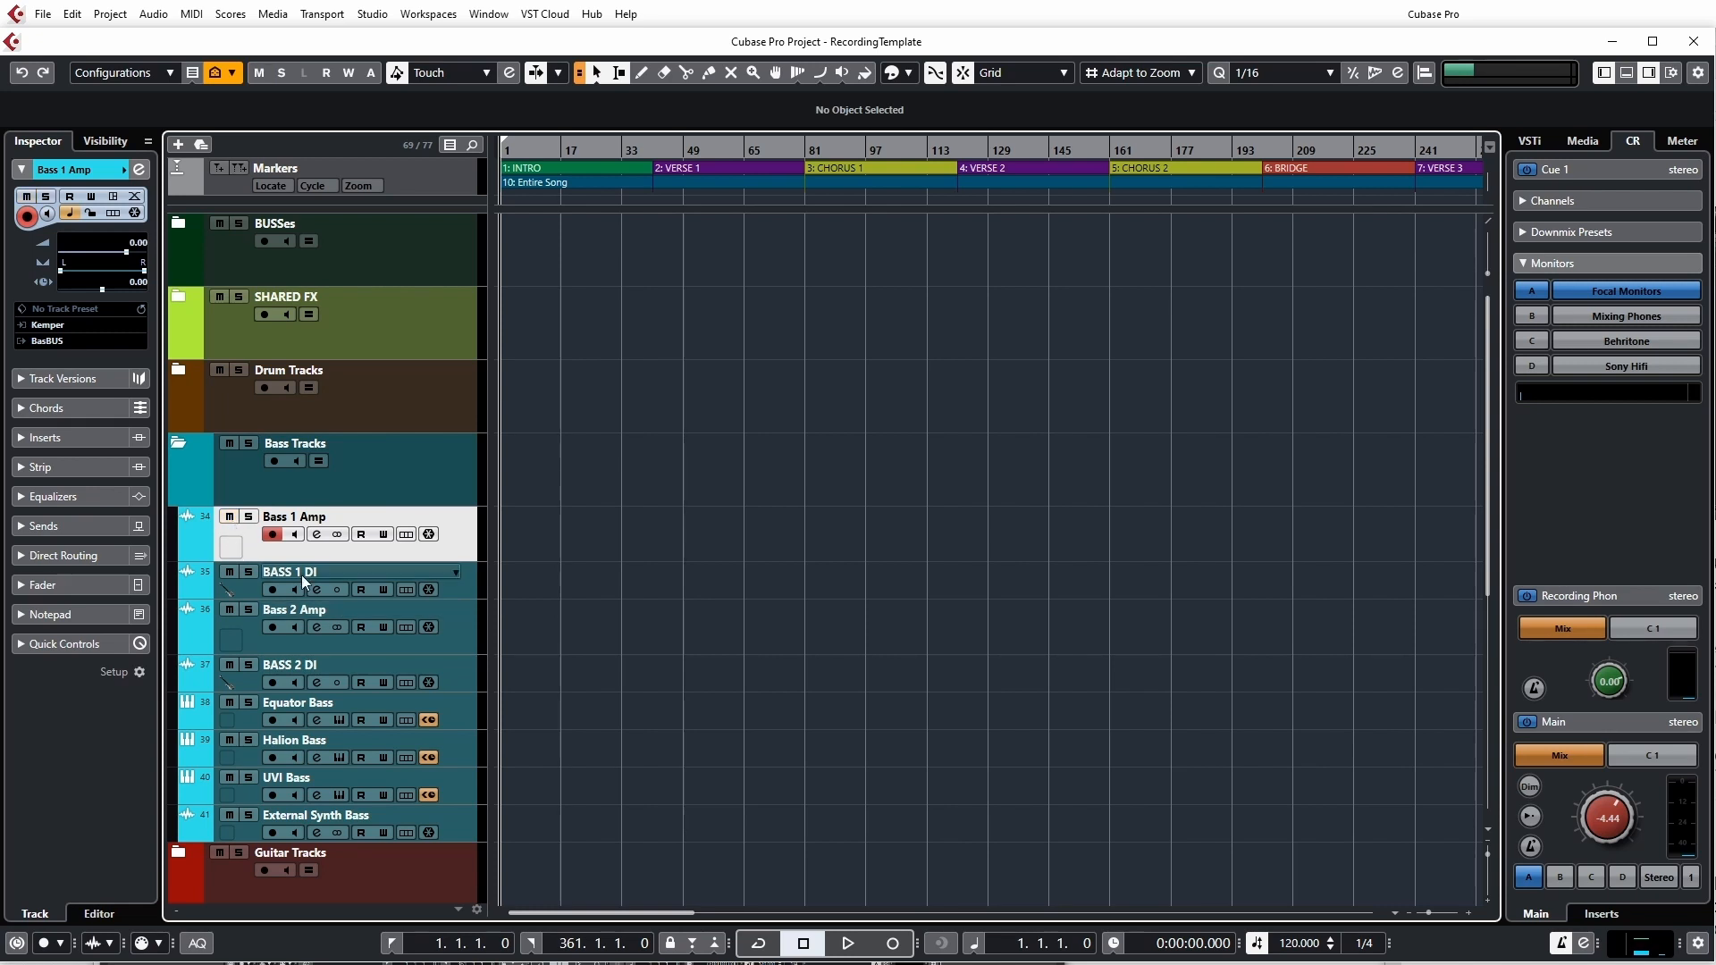
Step: Collapse and reopen the Bass Tracks folder, selecting the Bass 1 Amp track again
click(179, 447)
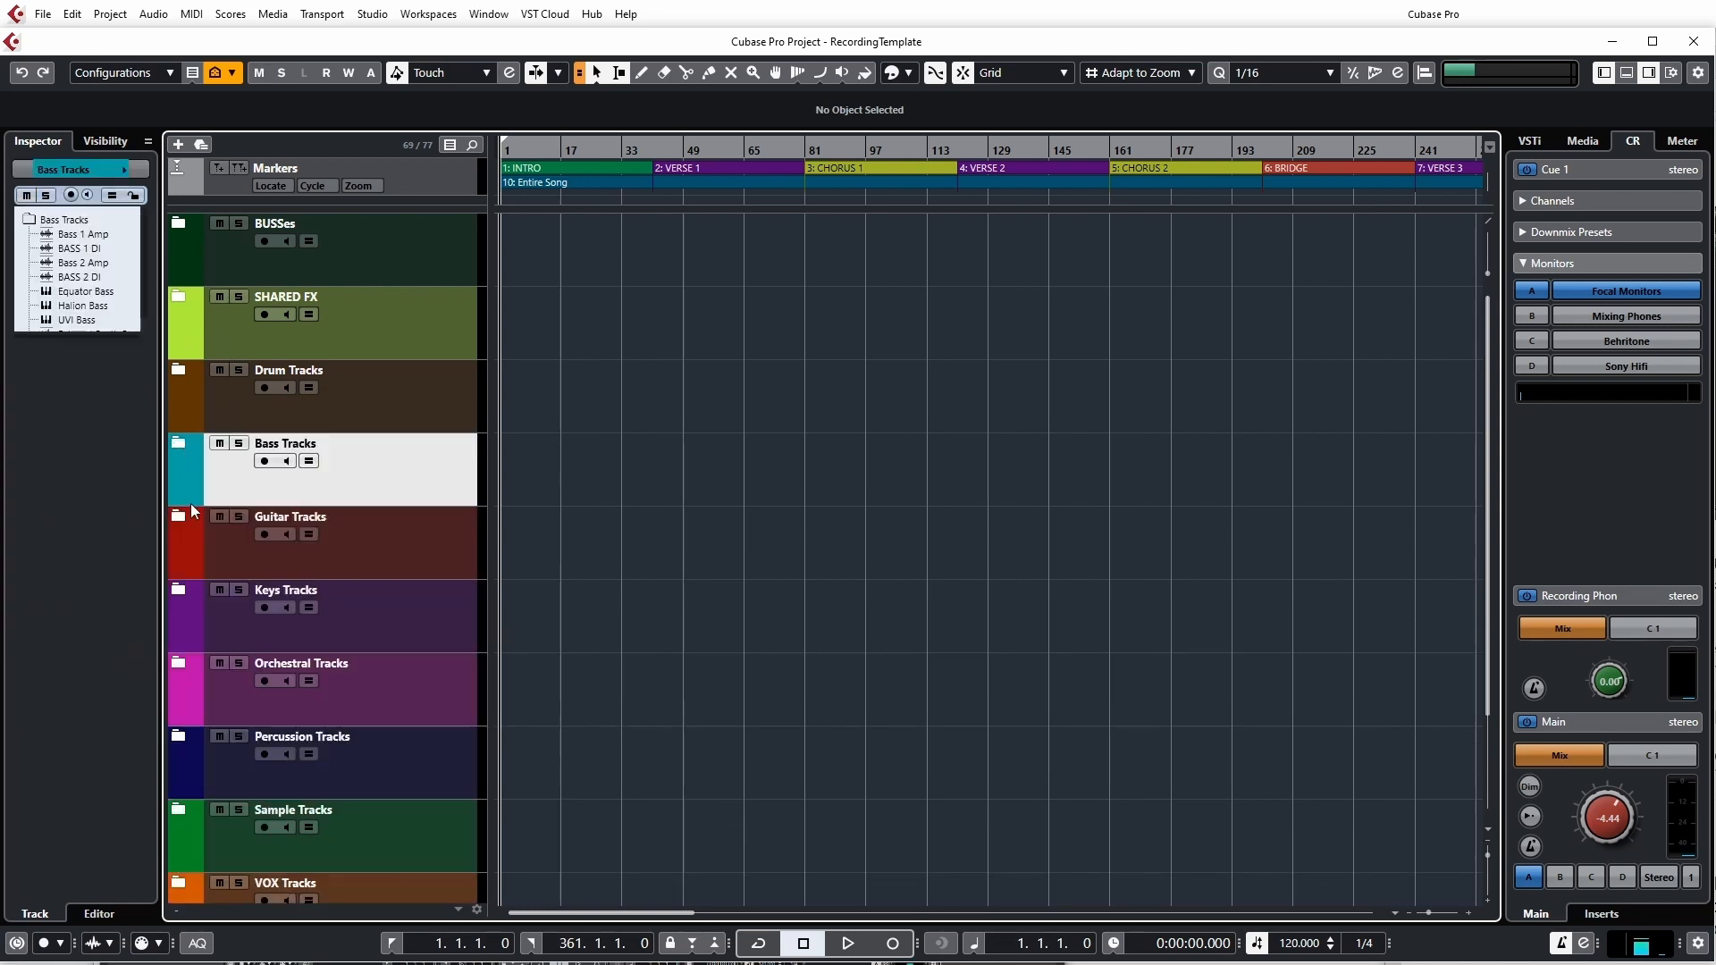
click(177, 445)
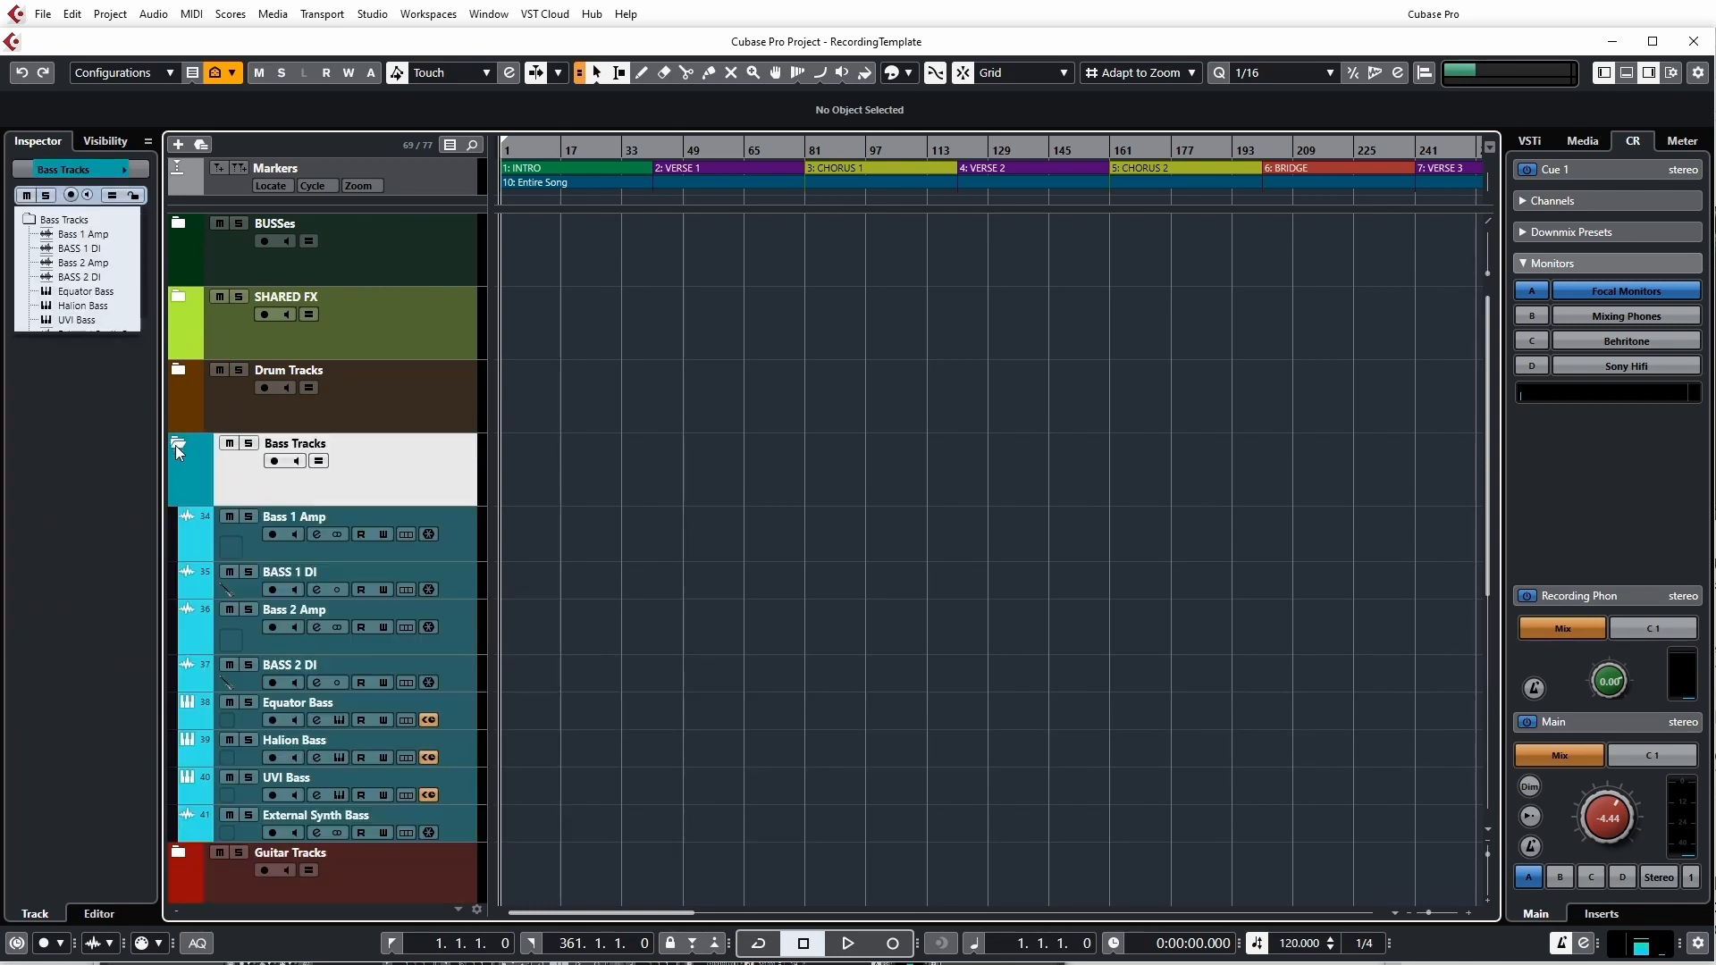
click(458, 545)
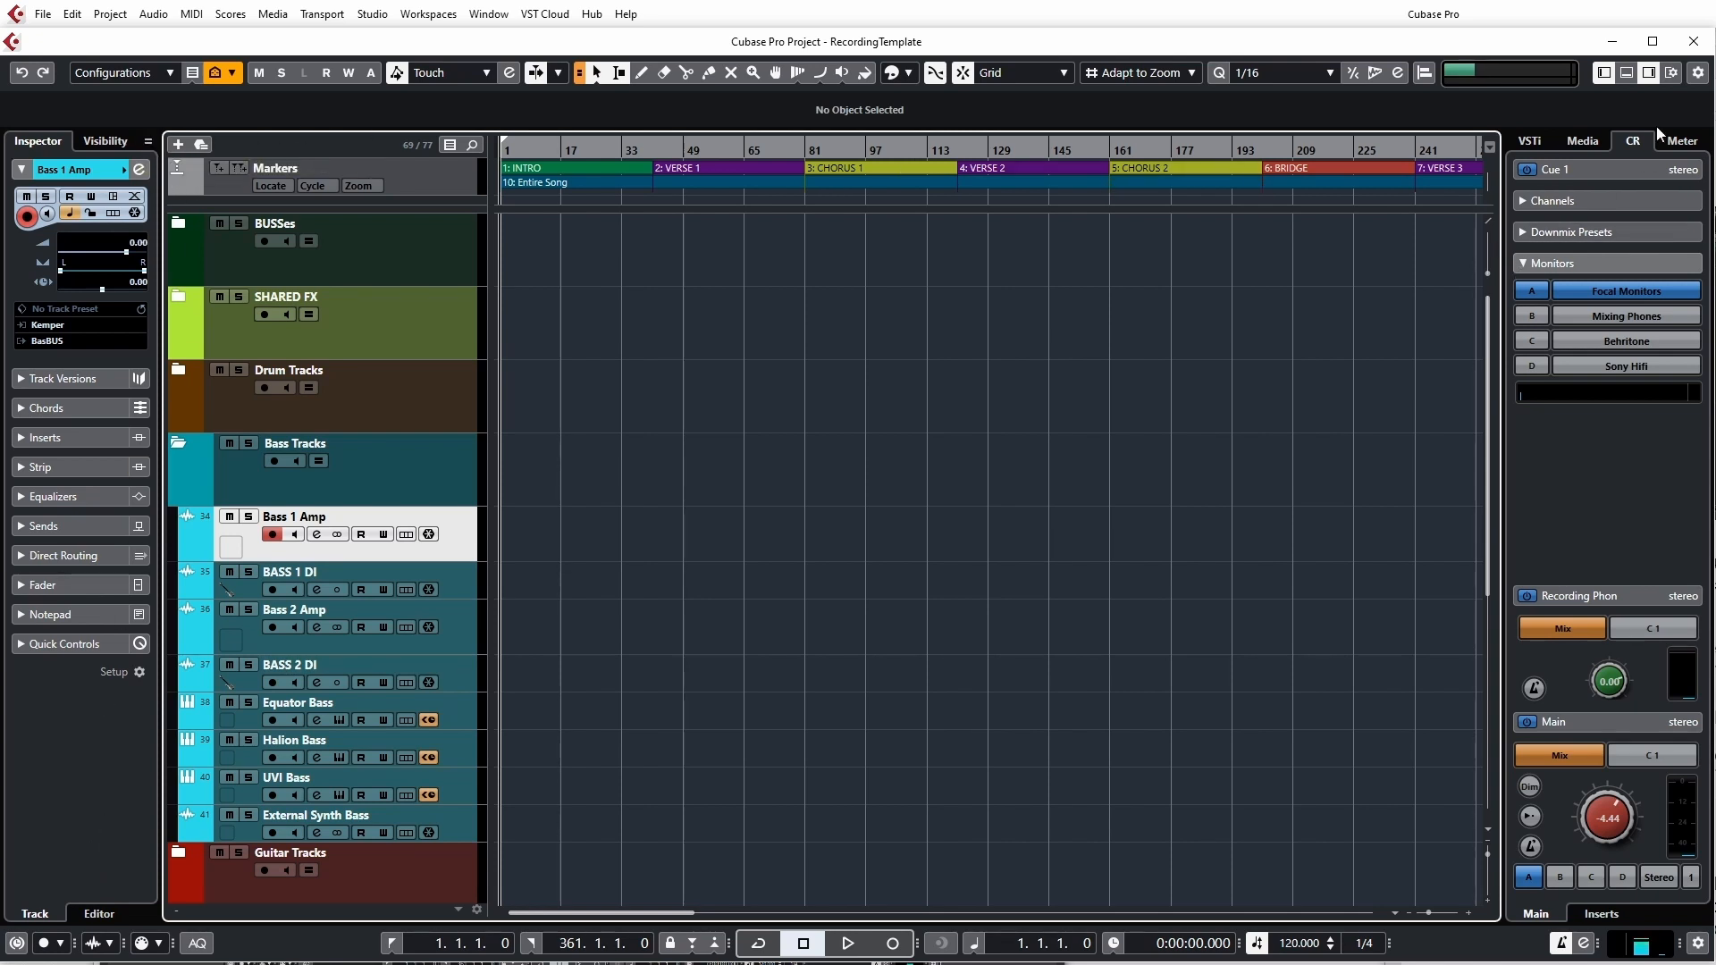
Step: Hide and restore the project window's left zone and right zone, one after the other
click(1601, 76)
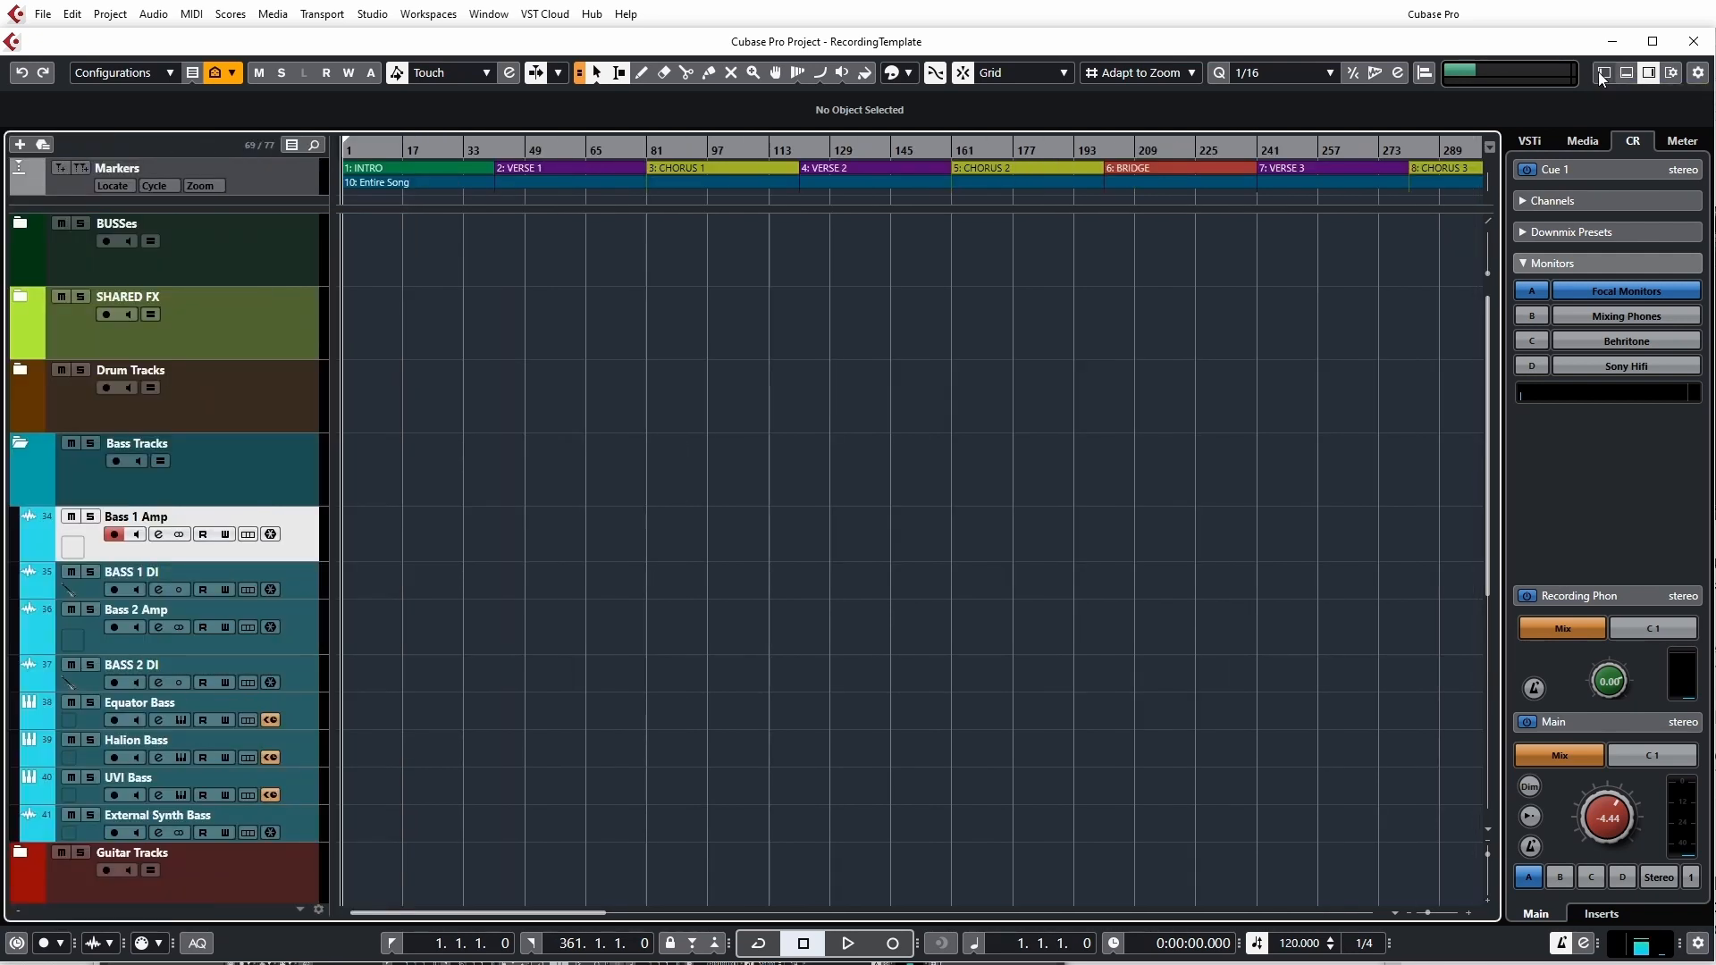
click(1602, 77)
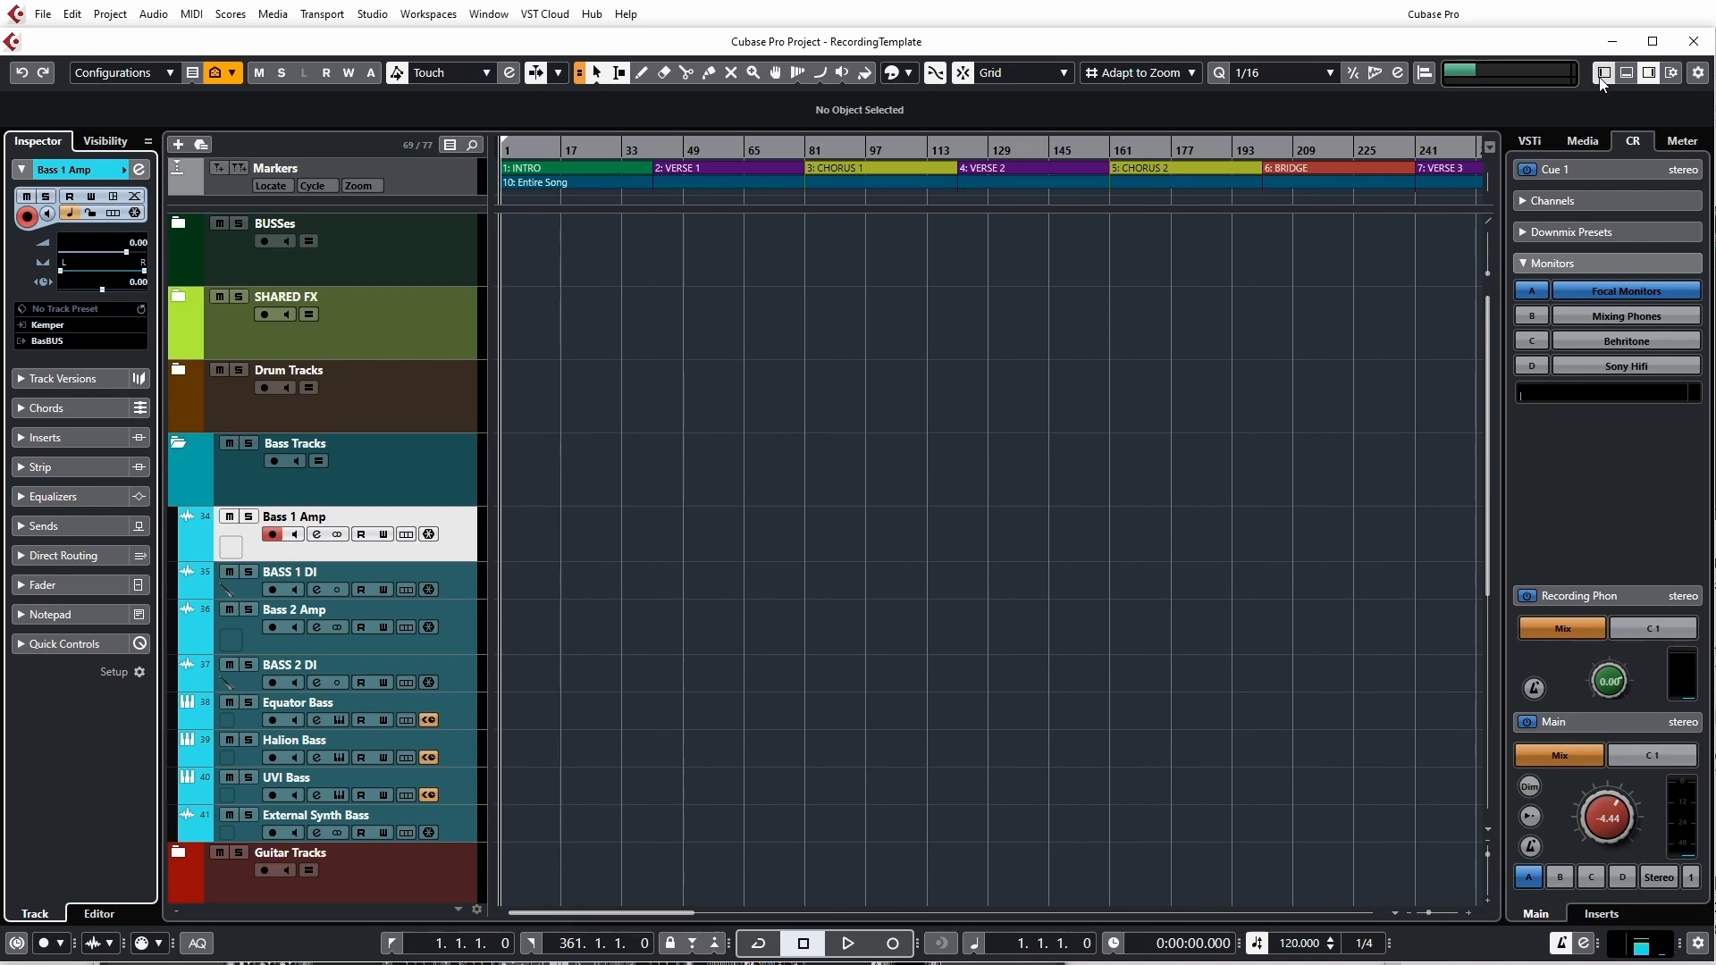
click(1648, 77)
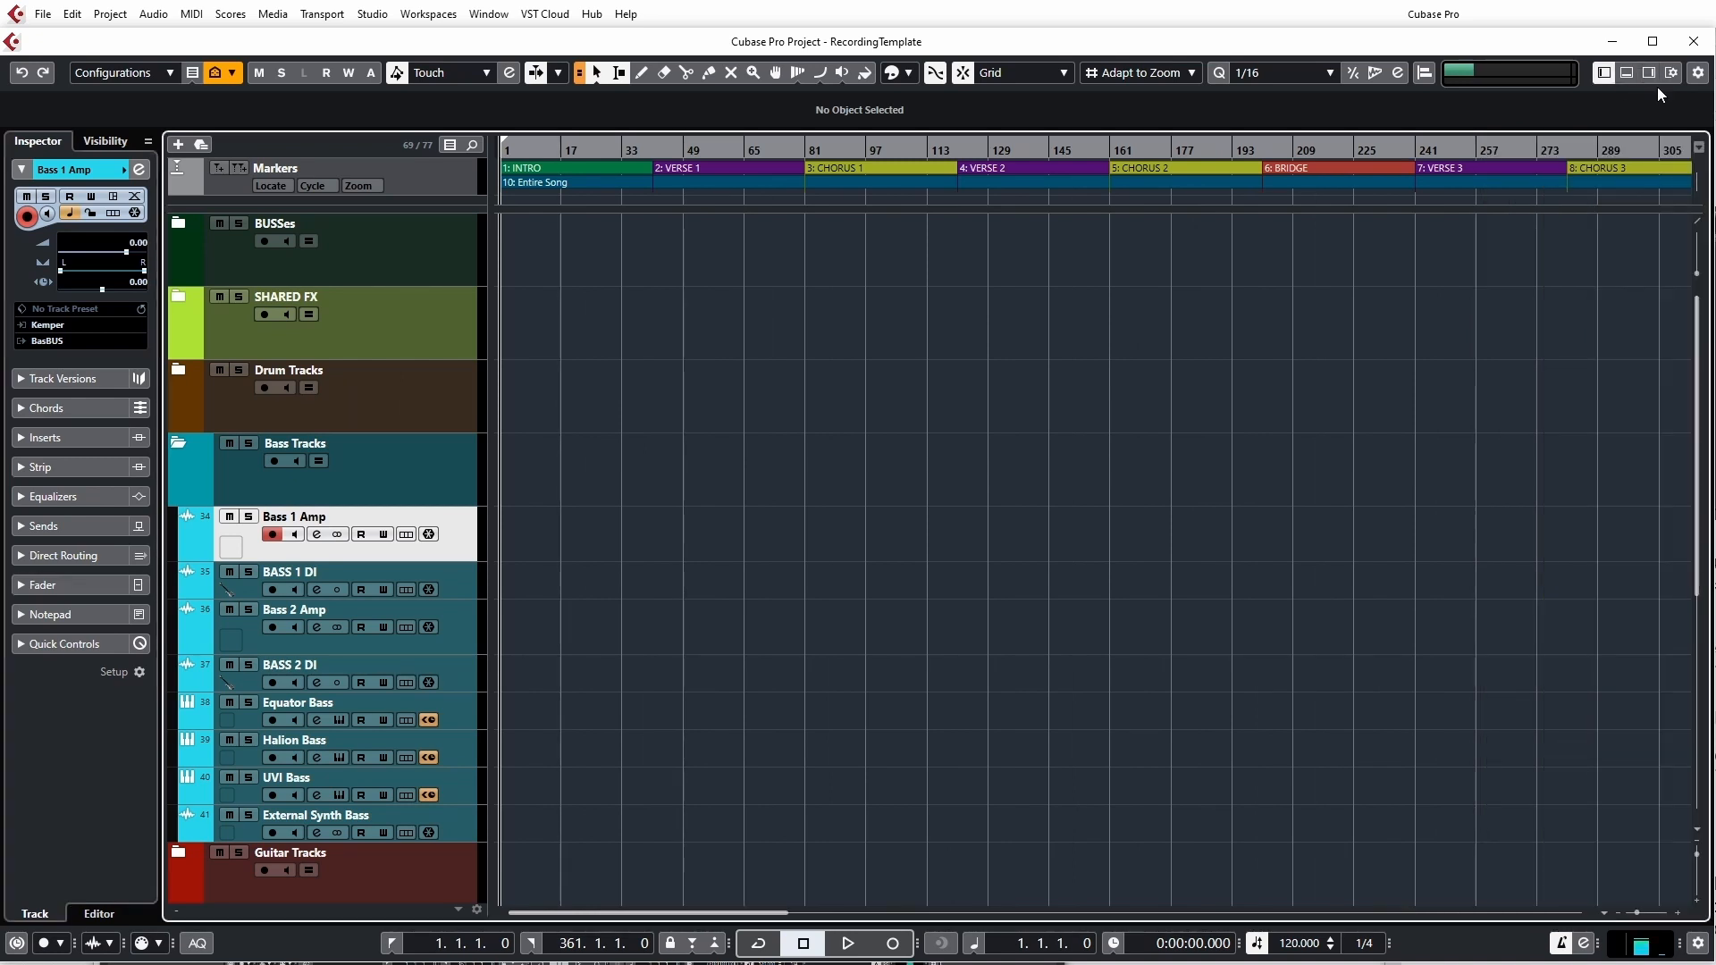
click(1650, 73)
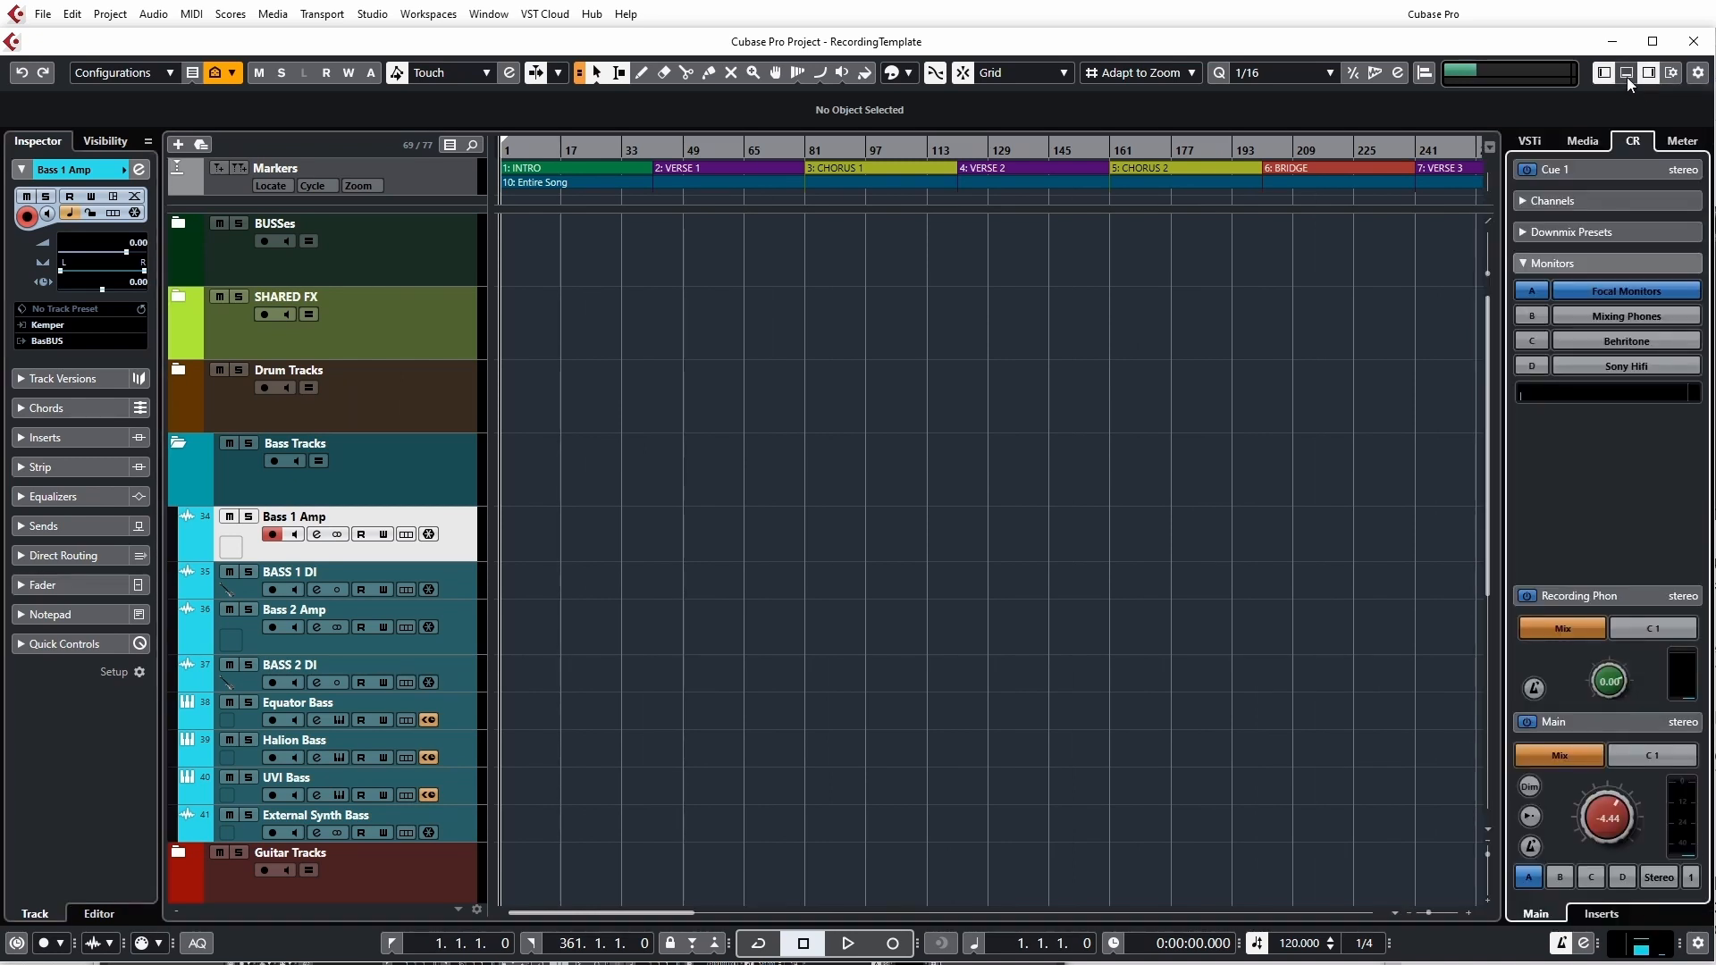
Step: Show the MixConsole in the lower zone and reduce its height, checking its inserts page and toolbar while keeping the faders page
click(1627, 73)
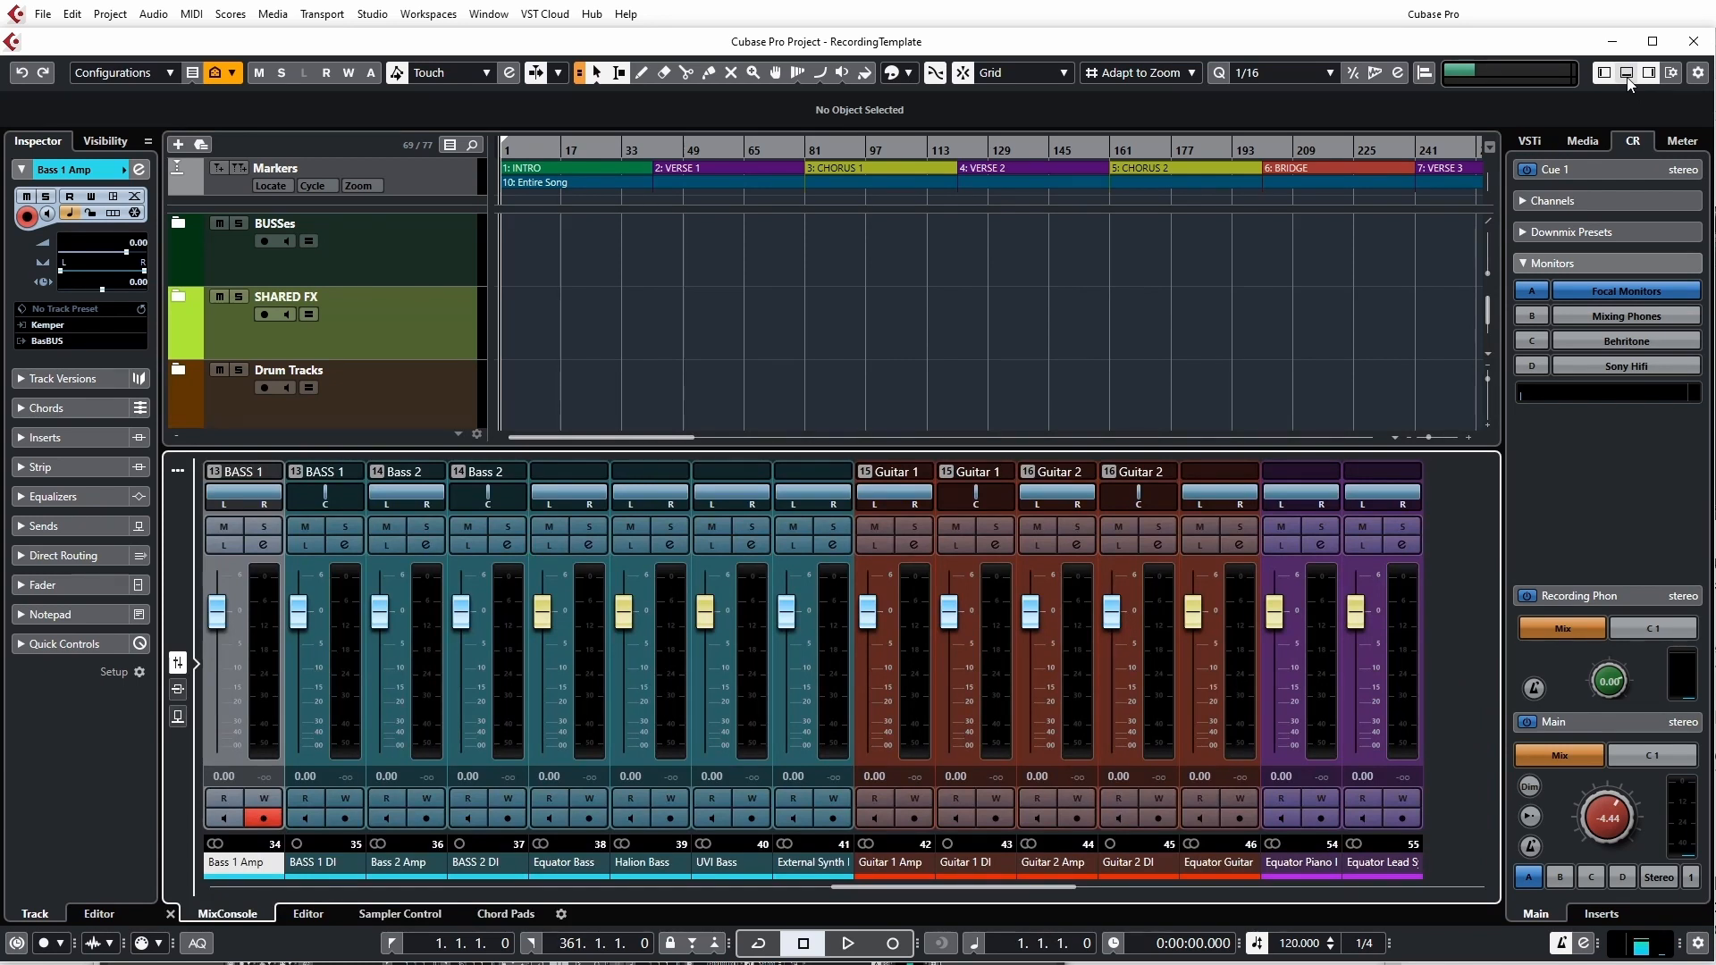
drag(1348, 448, 1347, 537)
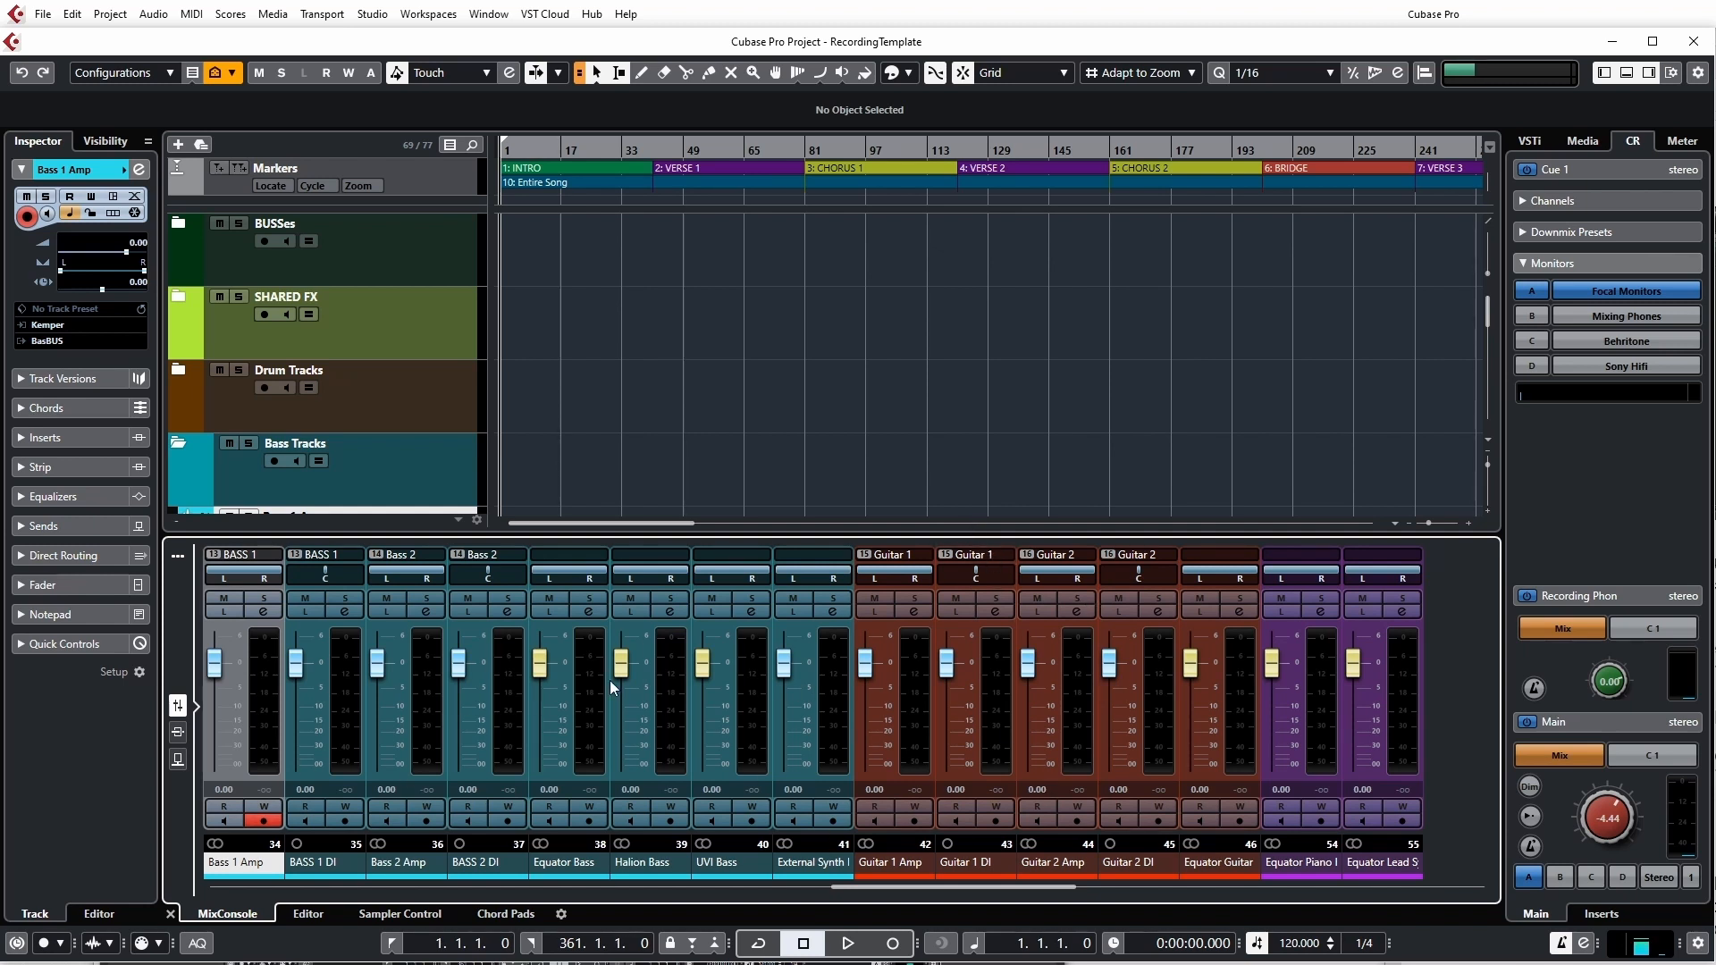
click(178, 732)
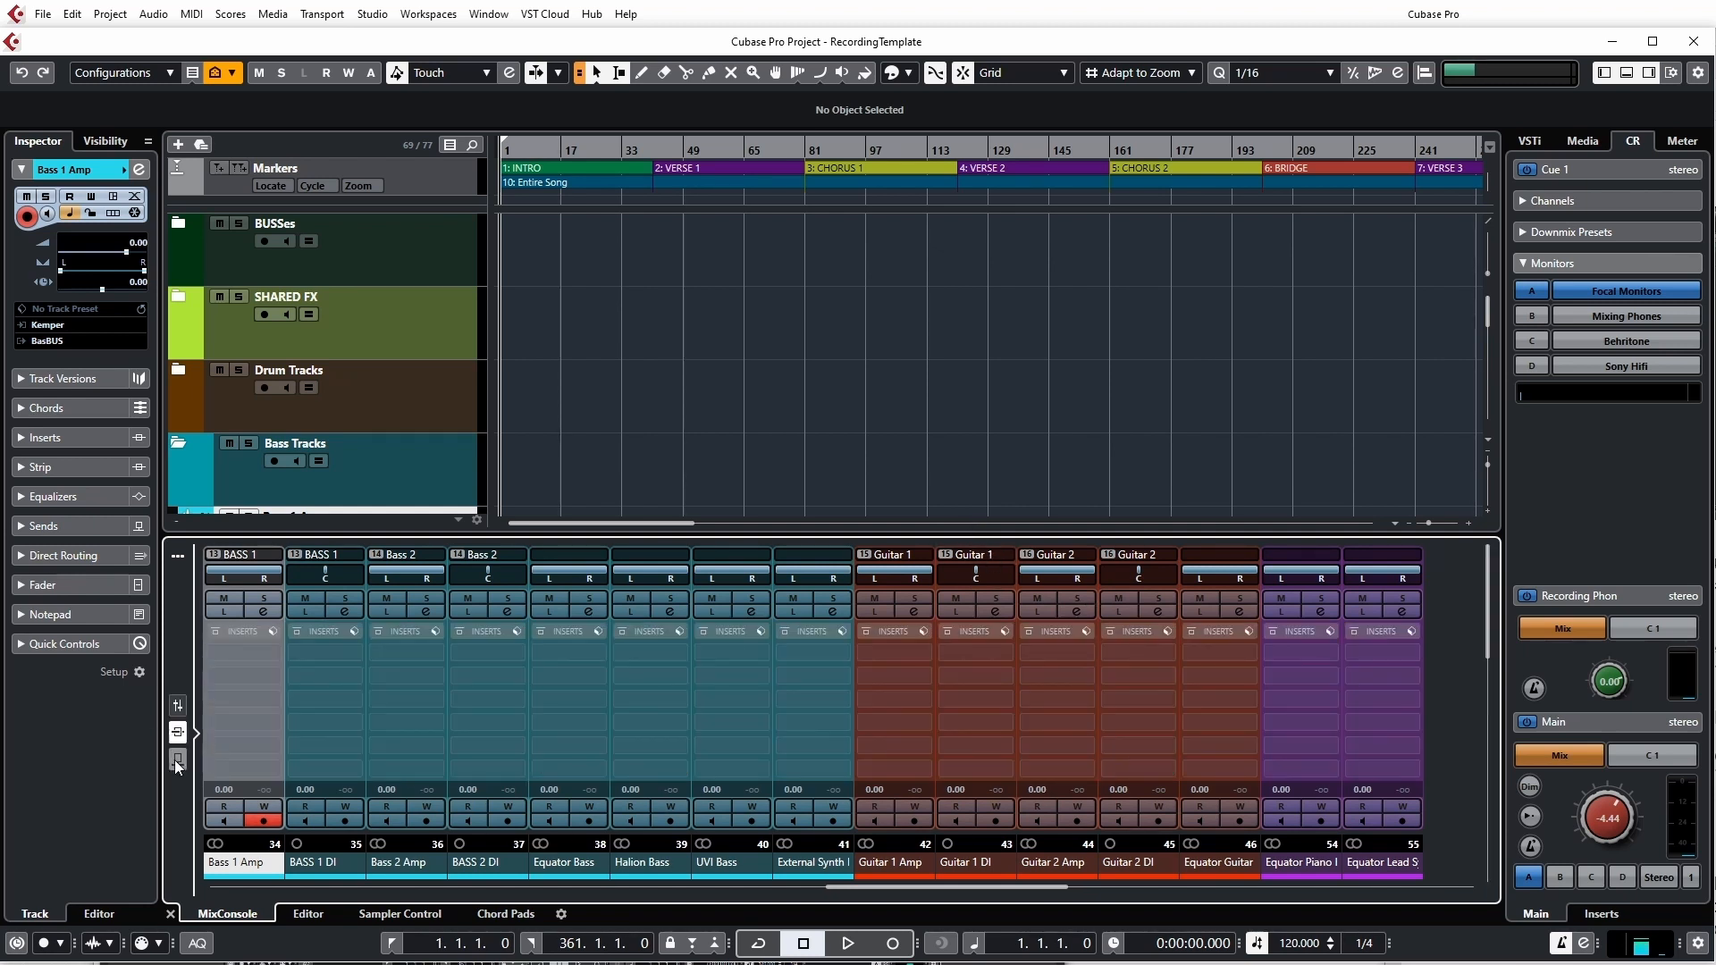
click(177, 708)
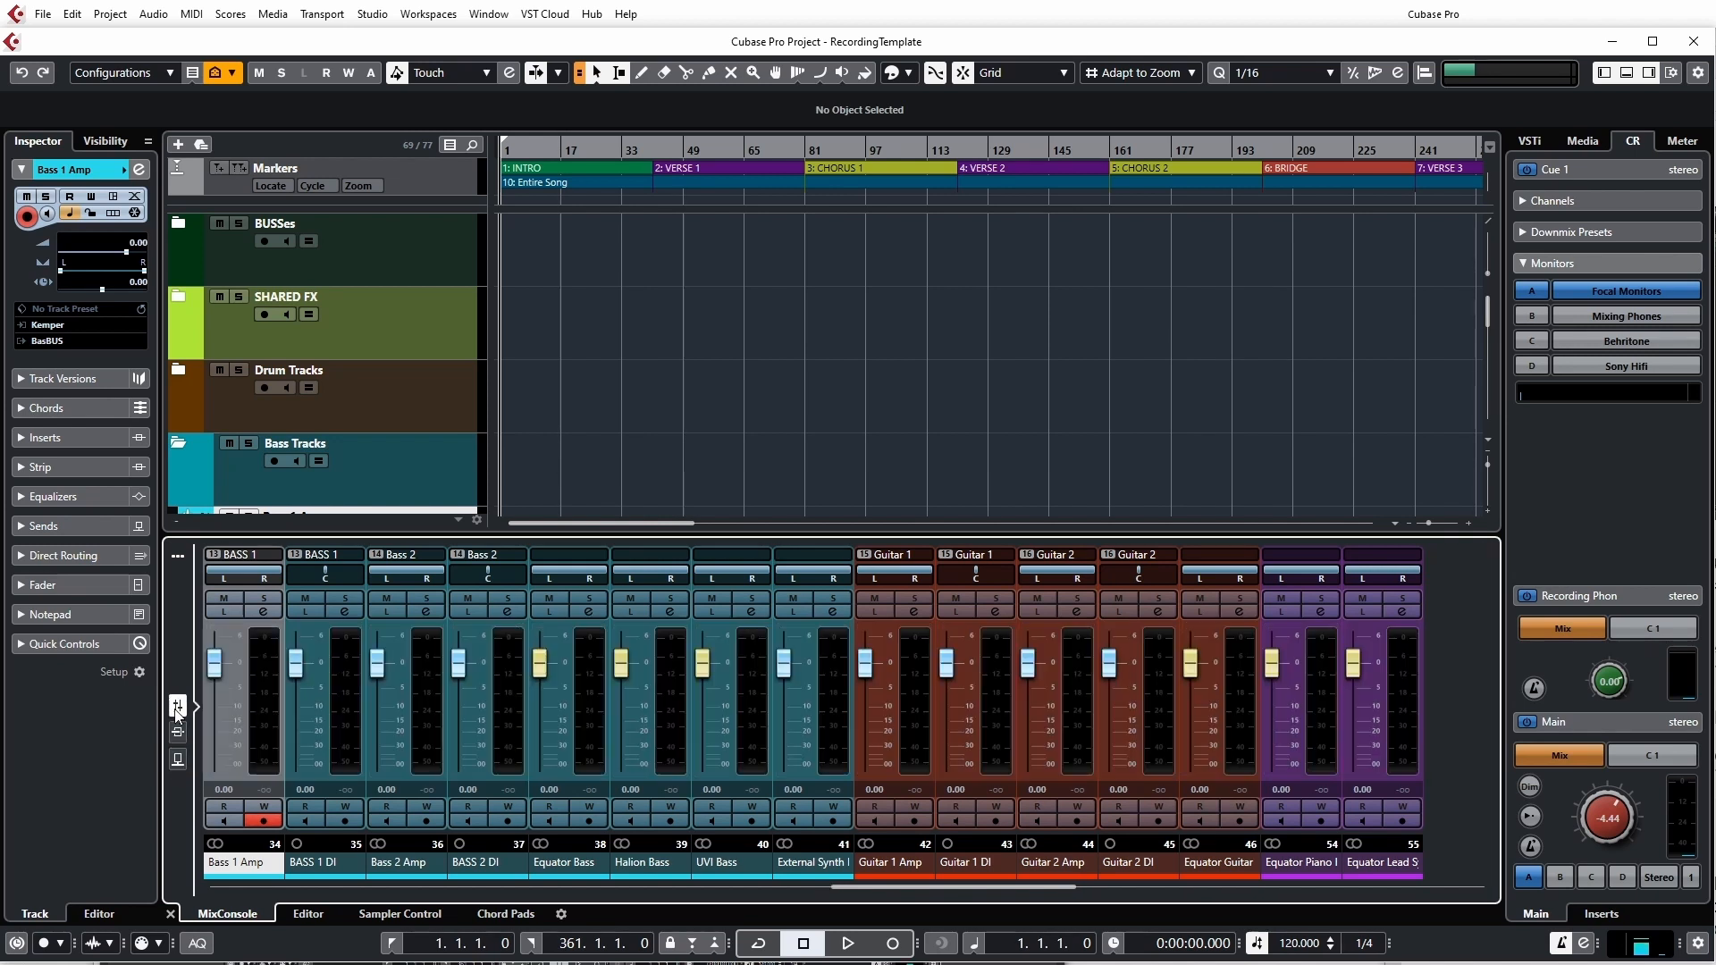
click(177, 559)
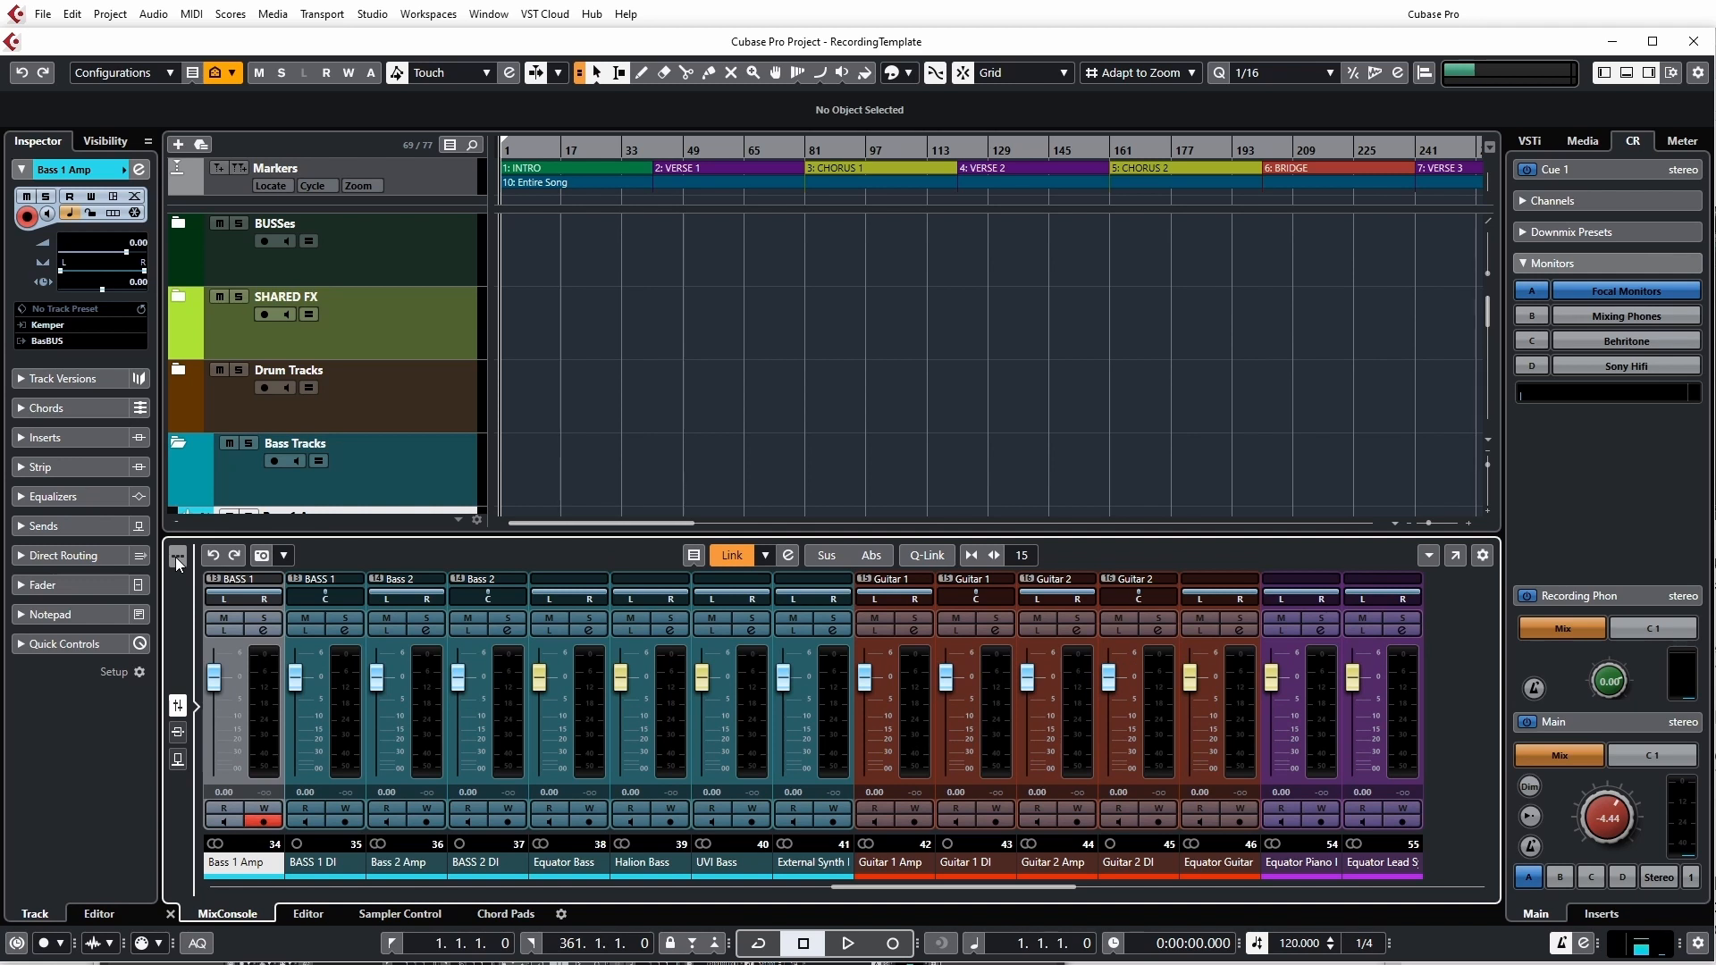
click(177, 556)
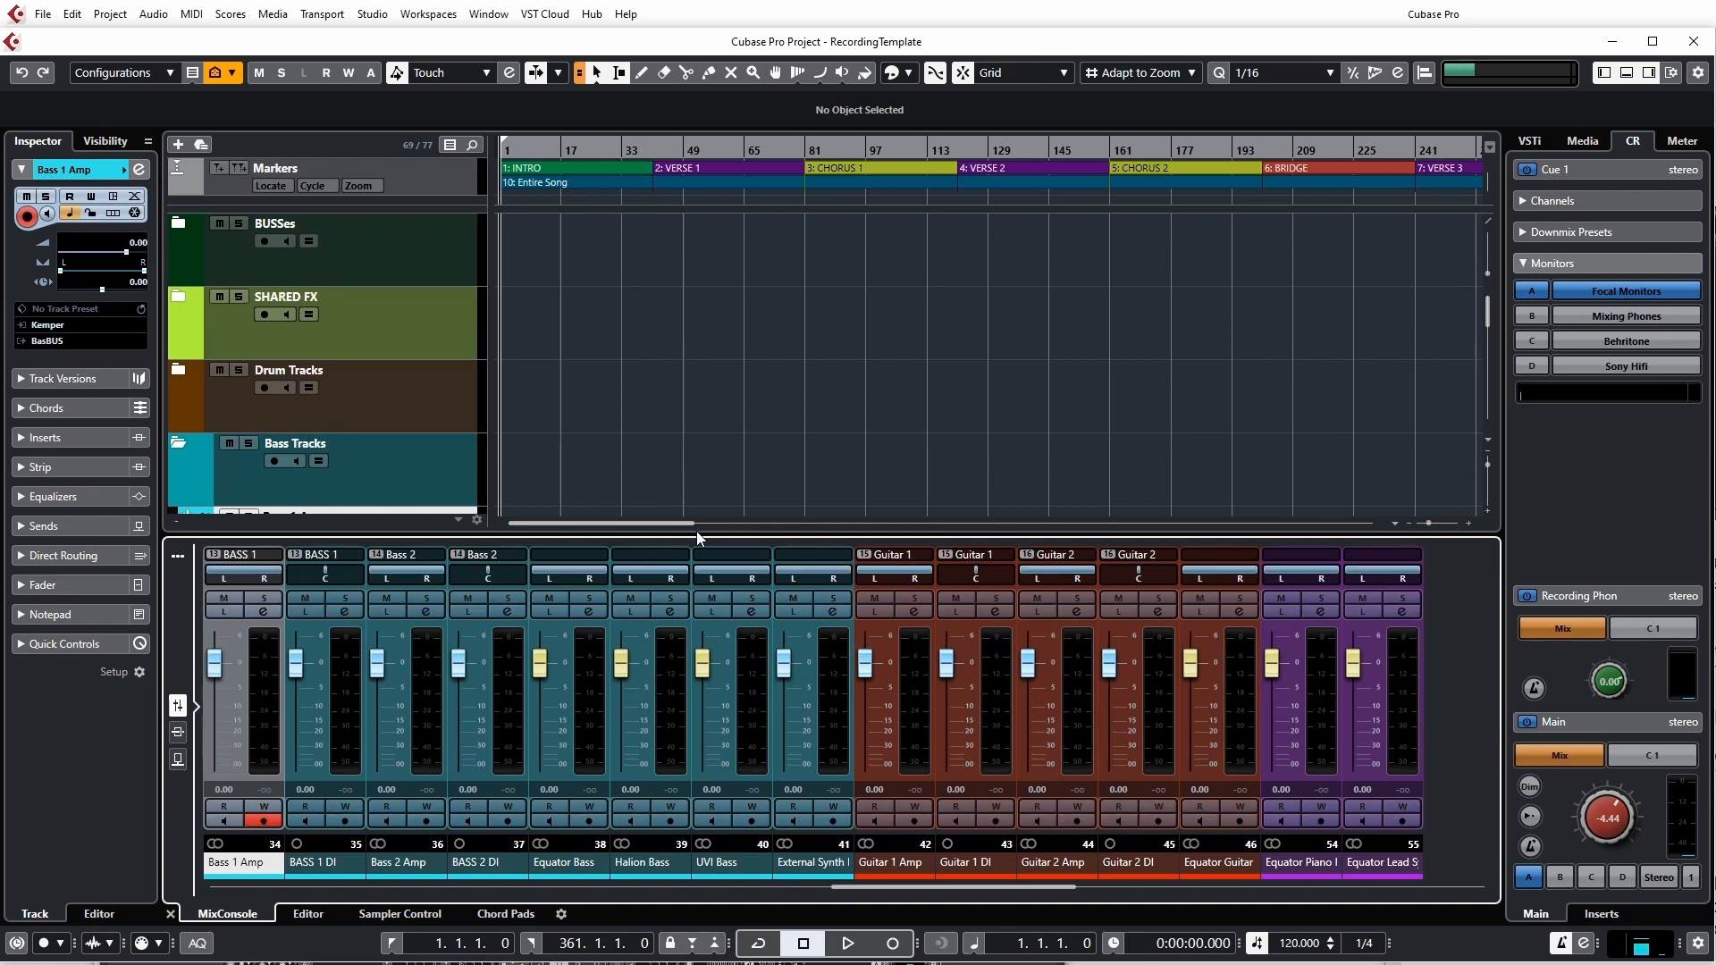
drag(698, 537, 719, 598)
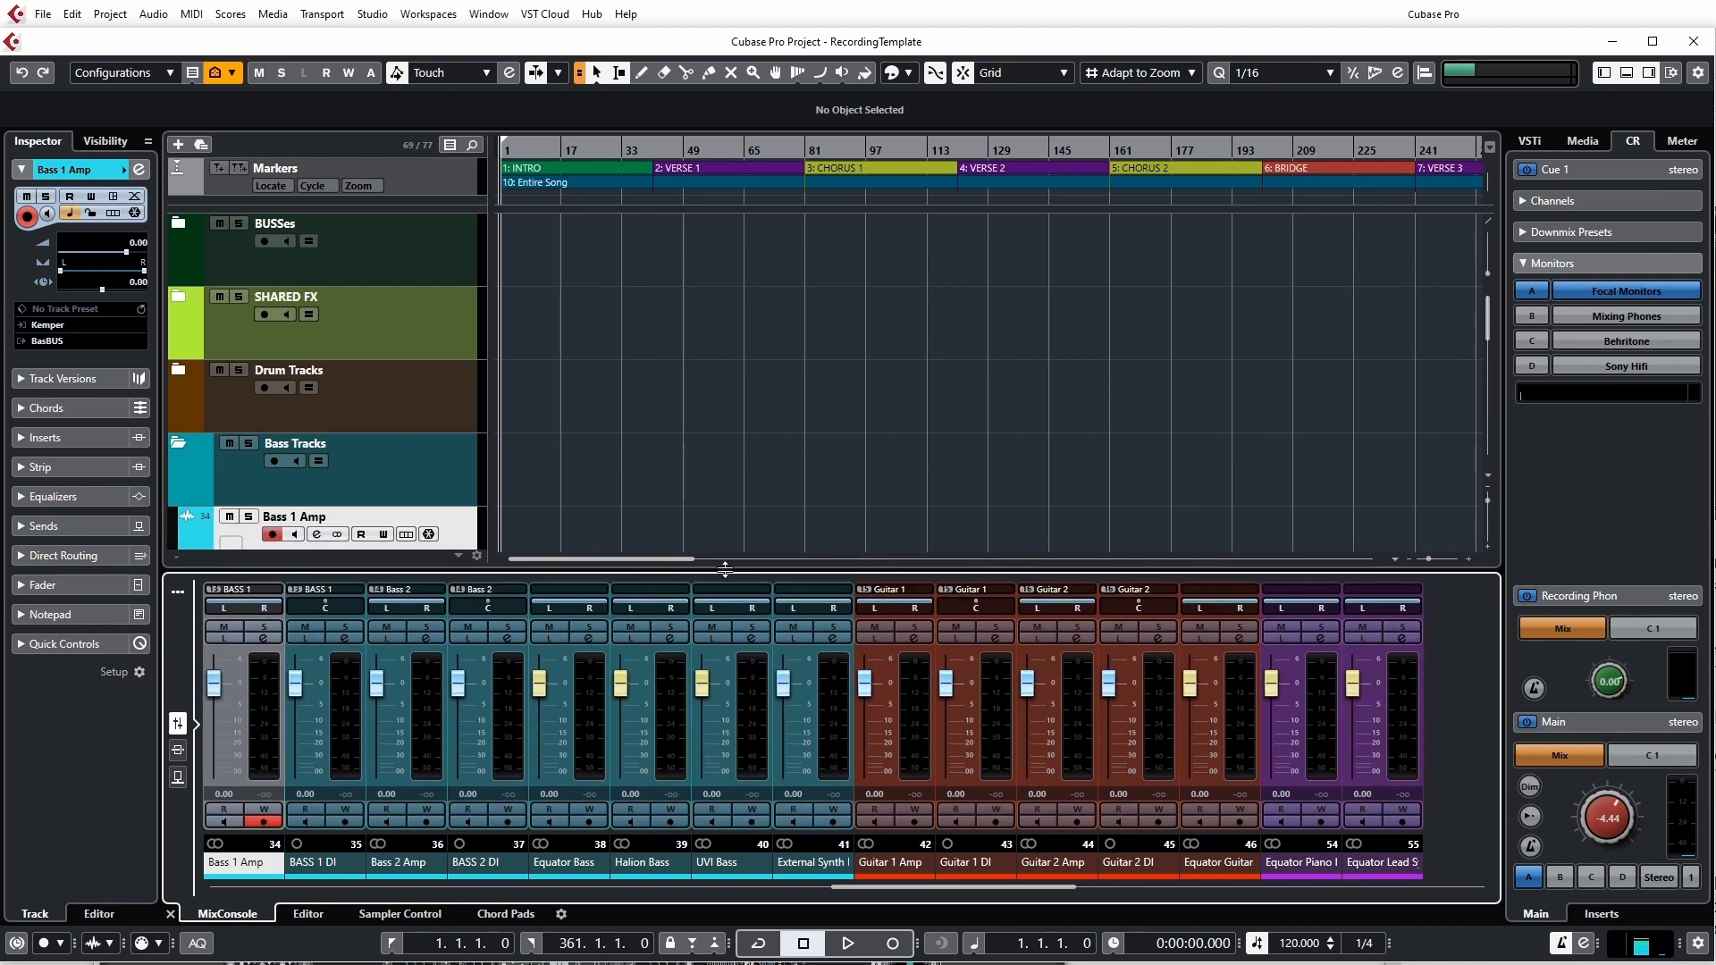
Step: Look through the lower zone's Editor, Sampler Control and Chord Pads pages and the left zone's Editor inspector, returning to MixConsole and Track
click(310, 916)
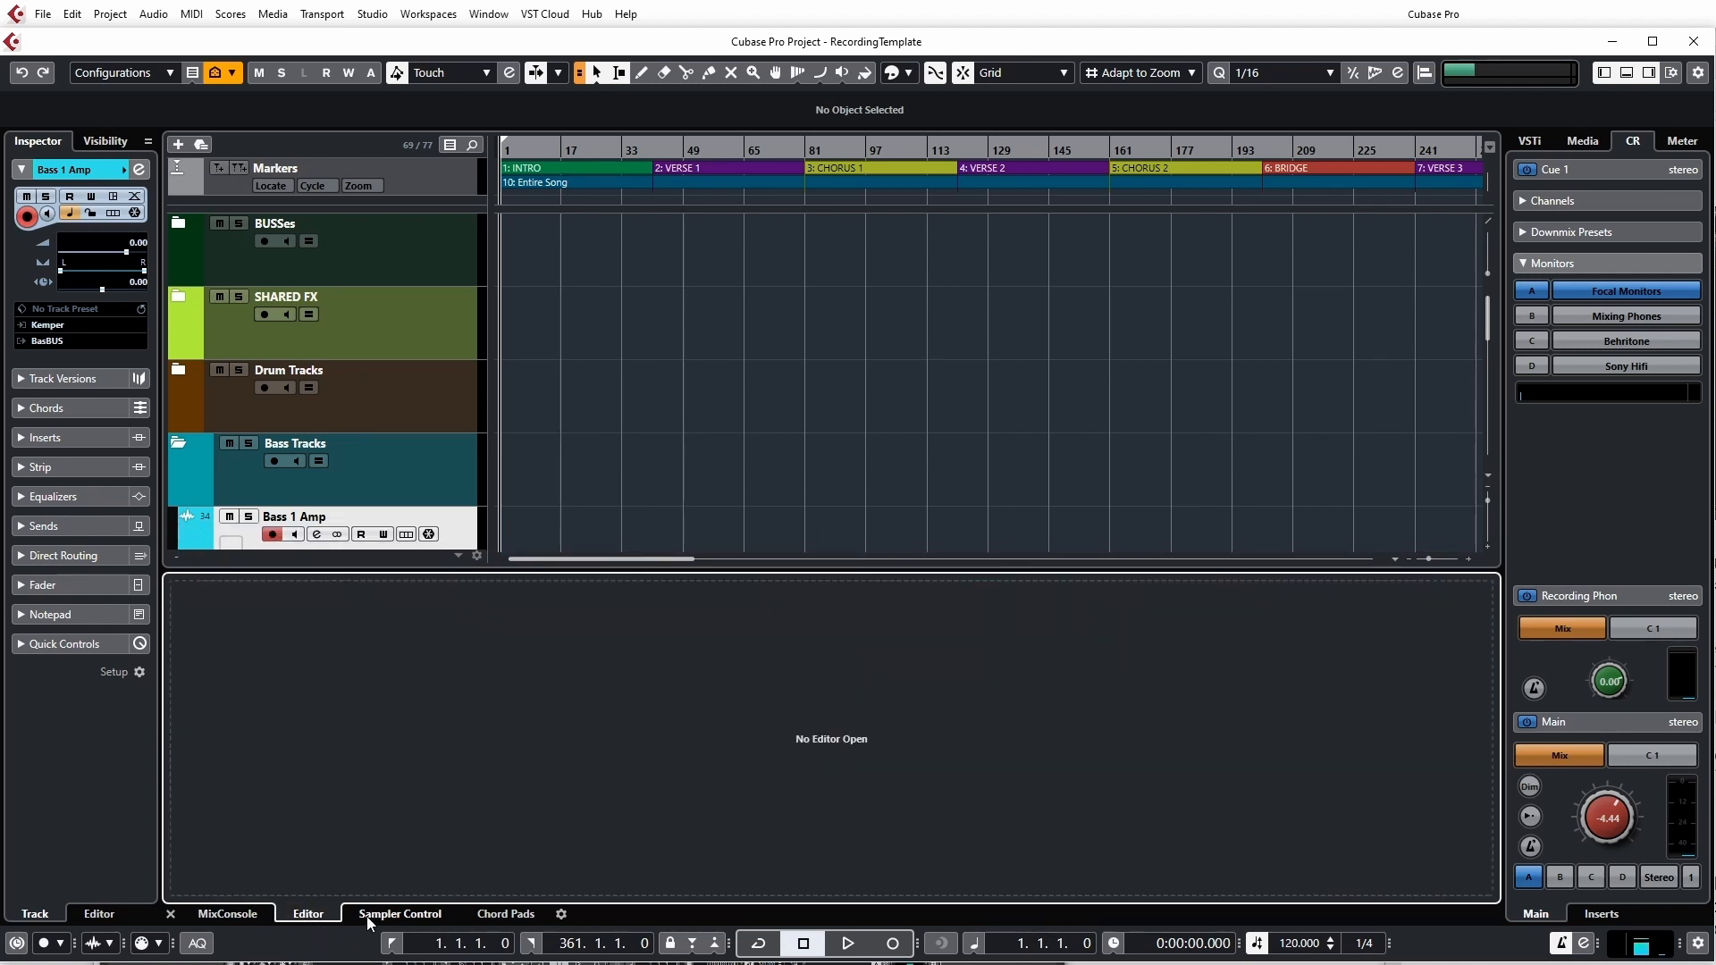
click(390, 916)
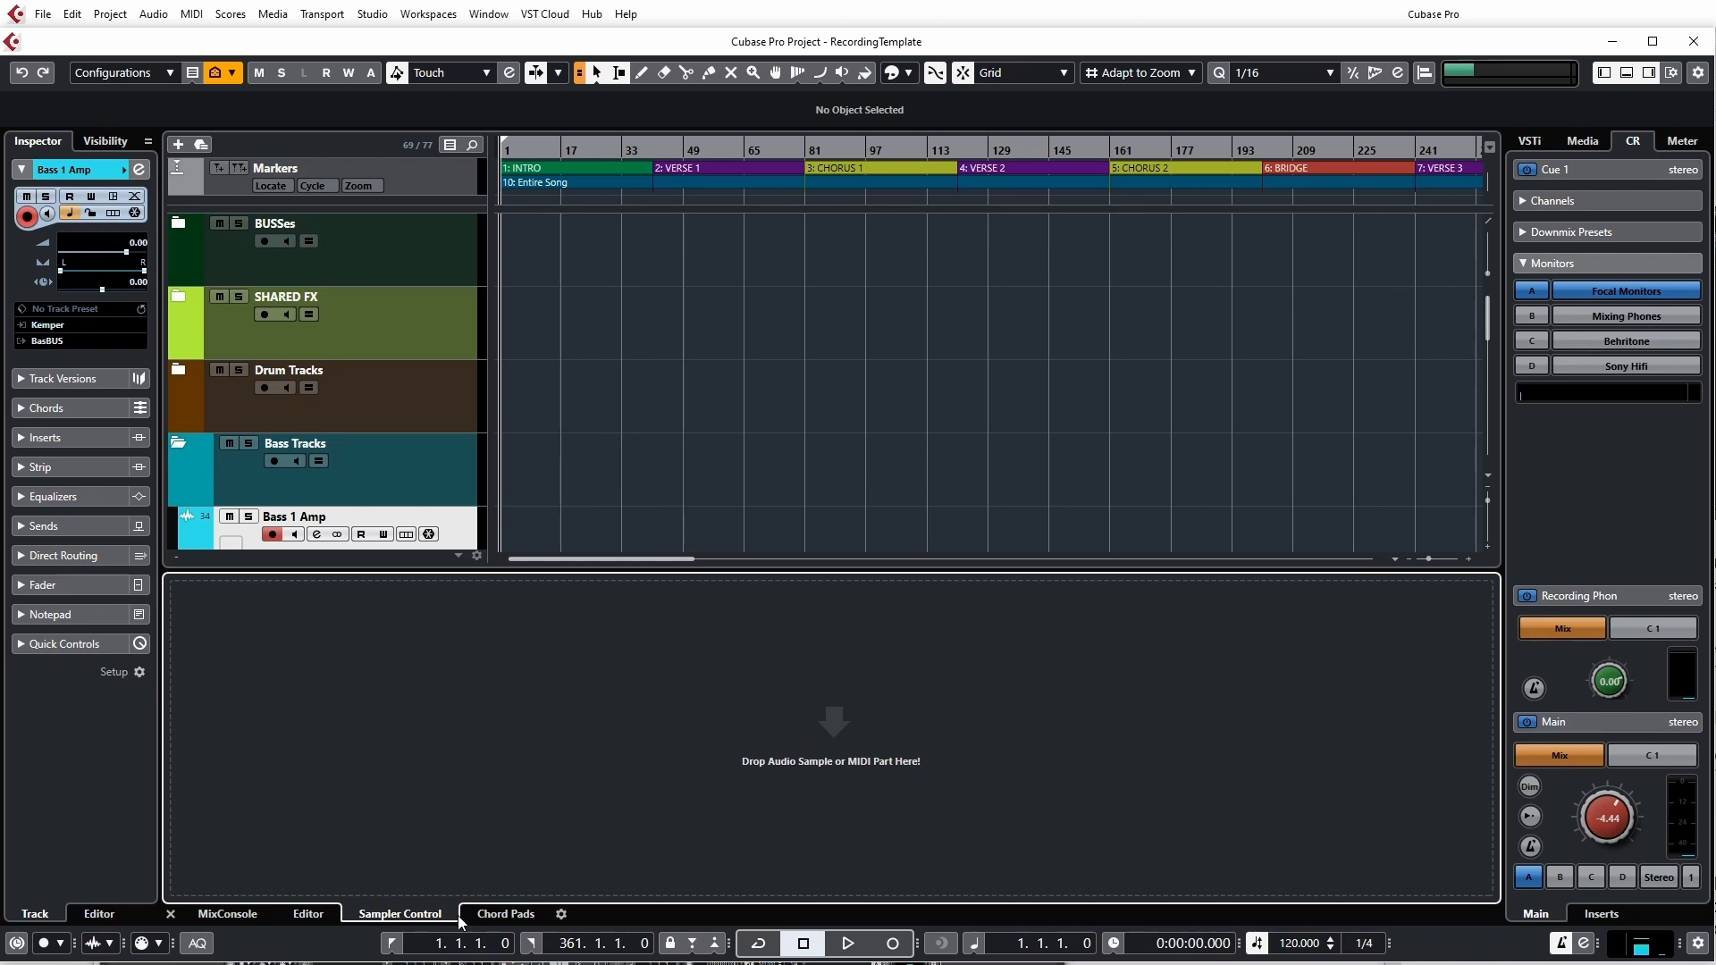
click(494, 916)
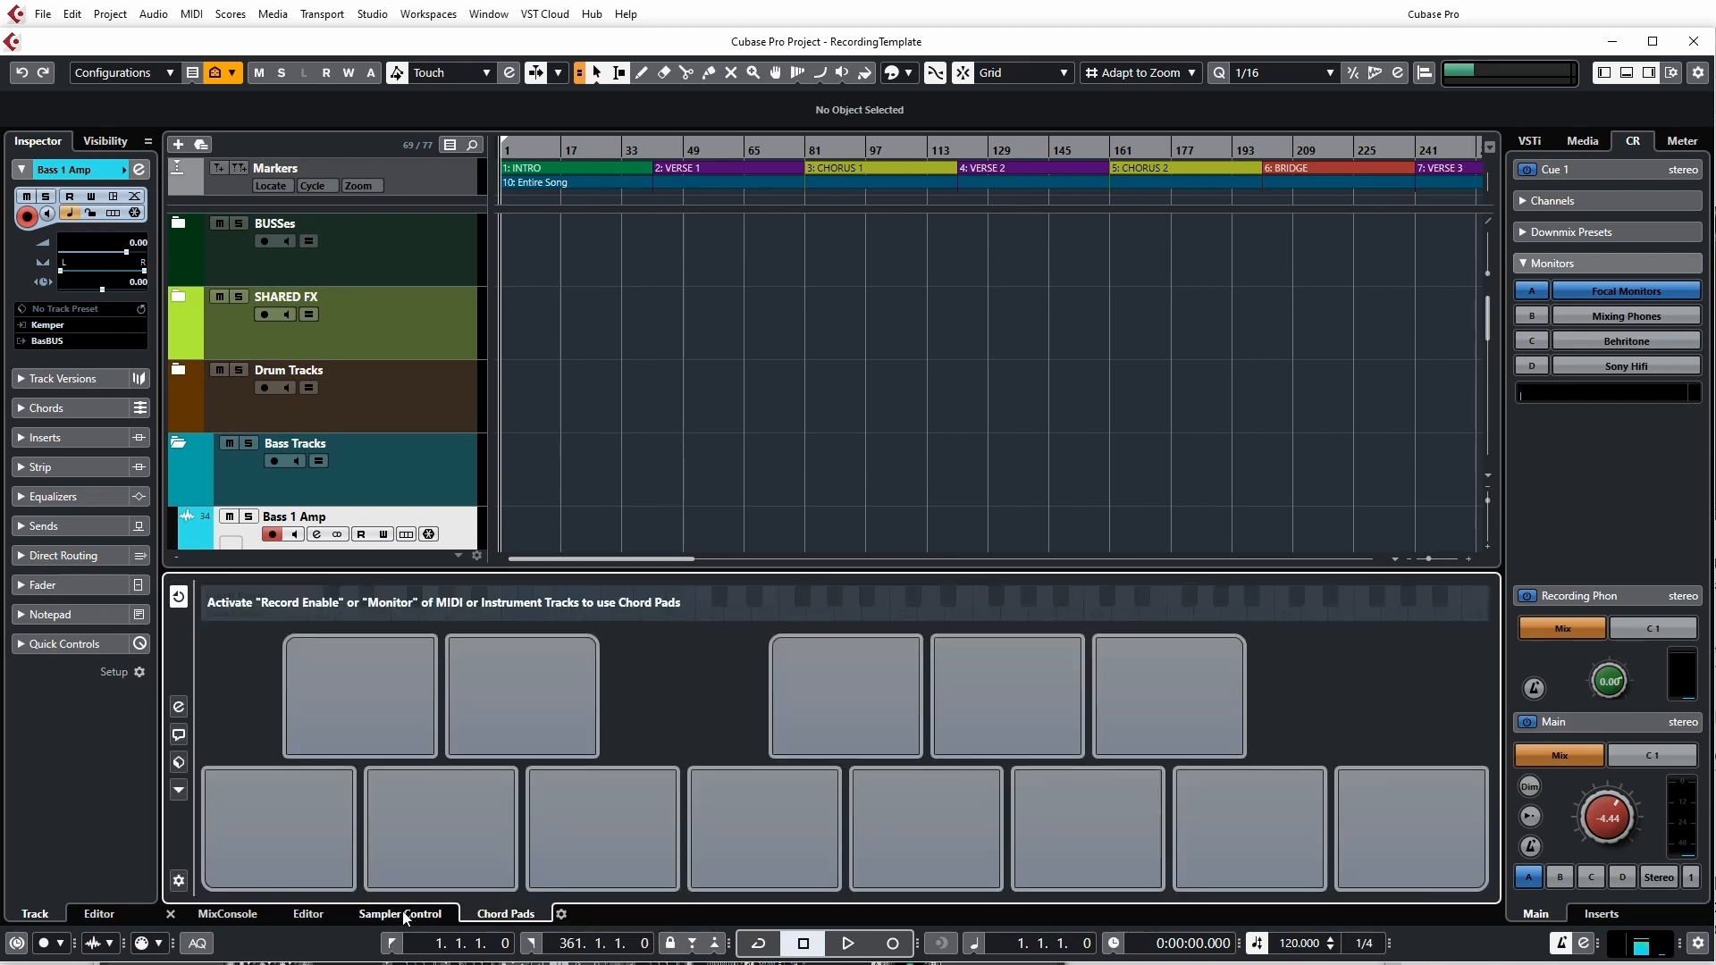
click(236, 915)
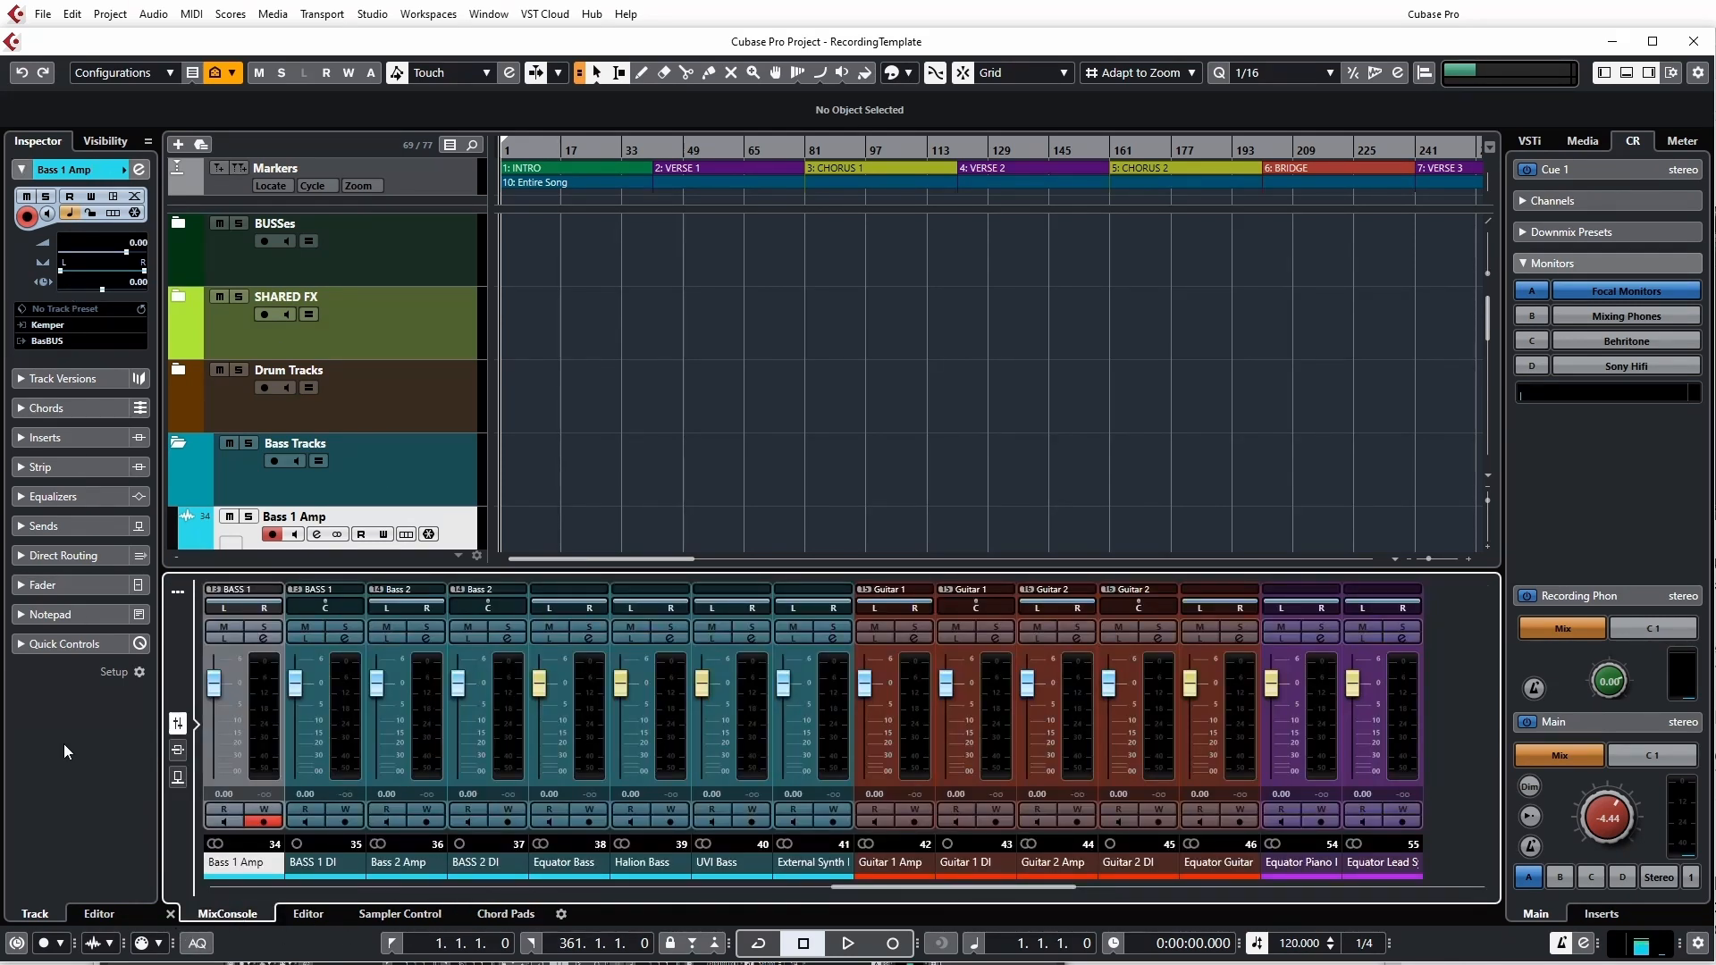
click(98, 917)
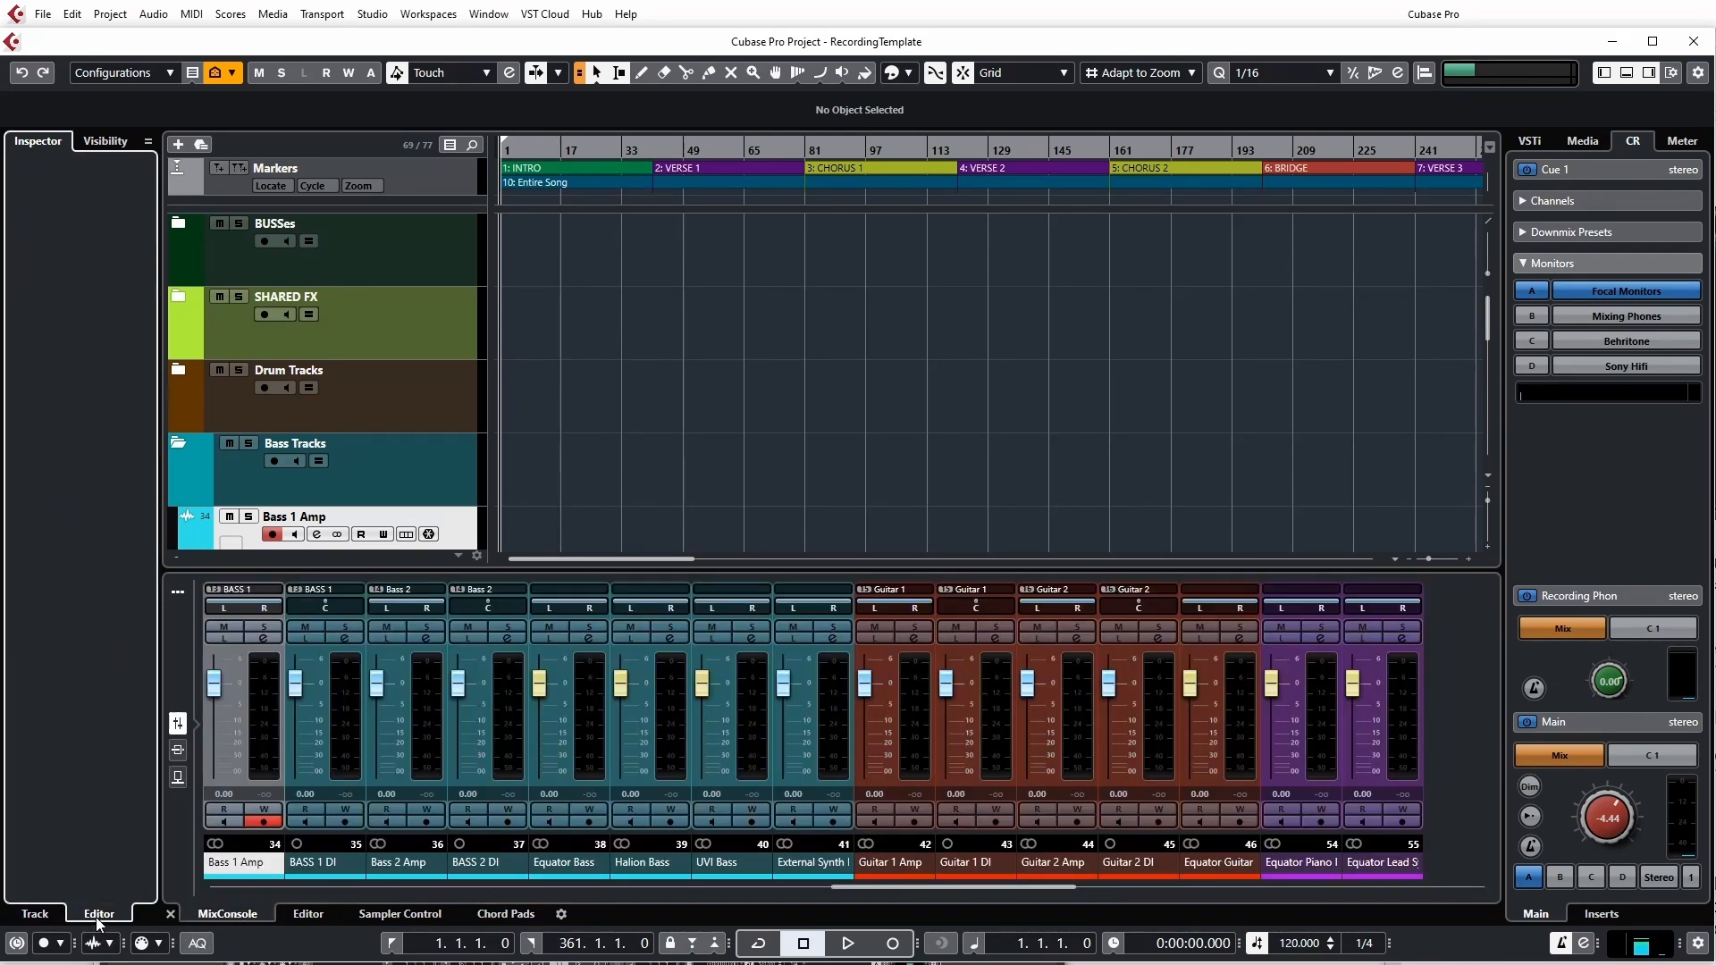
click(36, 918)
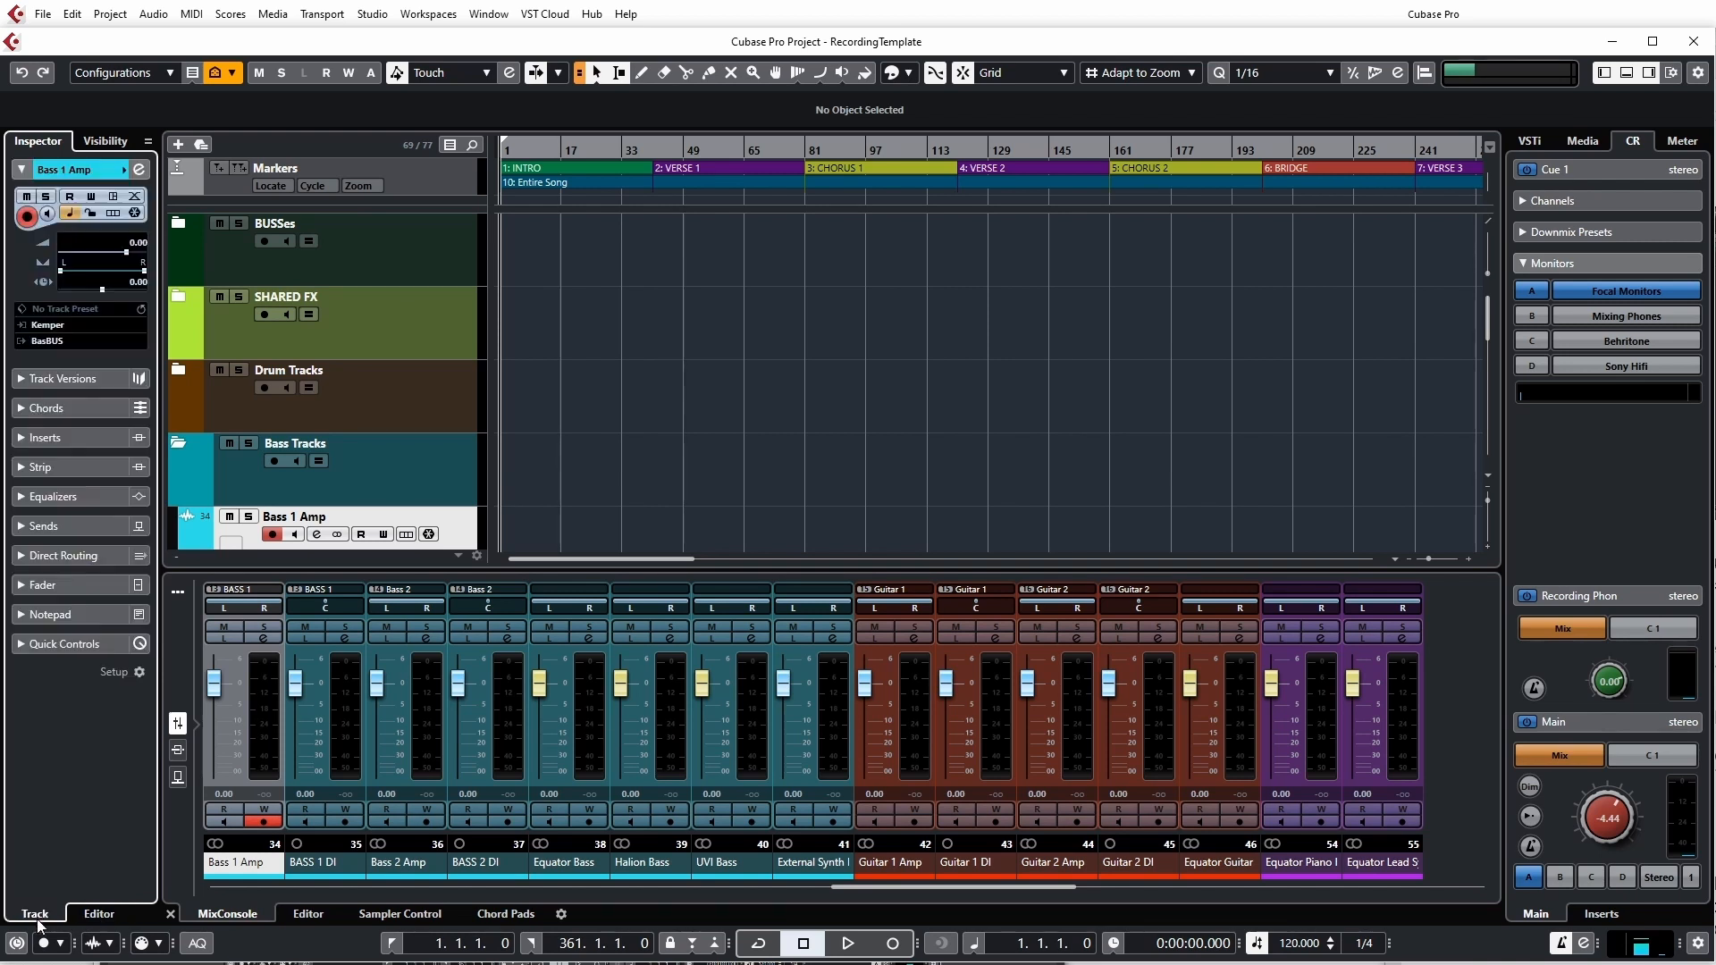
Step: Close the lower zone and use the track visibility list to hide all folders from SHARED FX through BGV Tracks
click(99, 144)
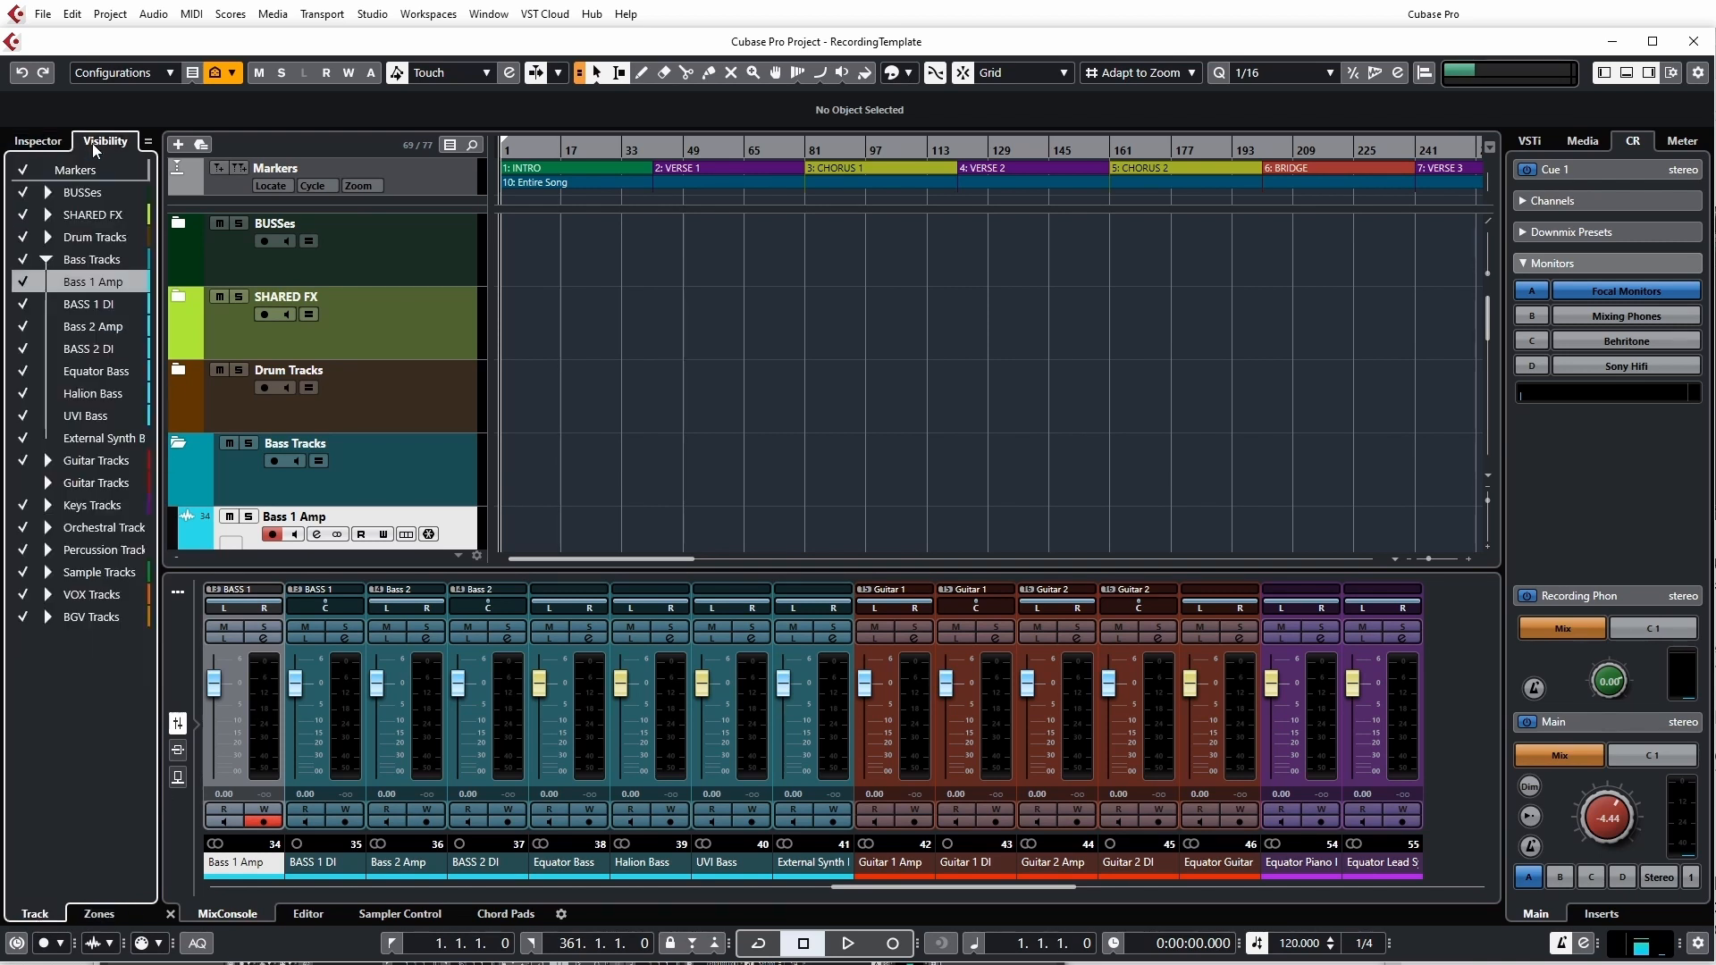
click(1627, 72)
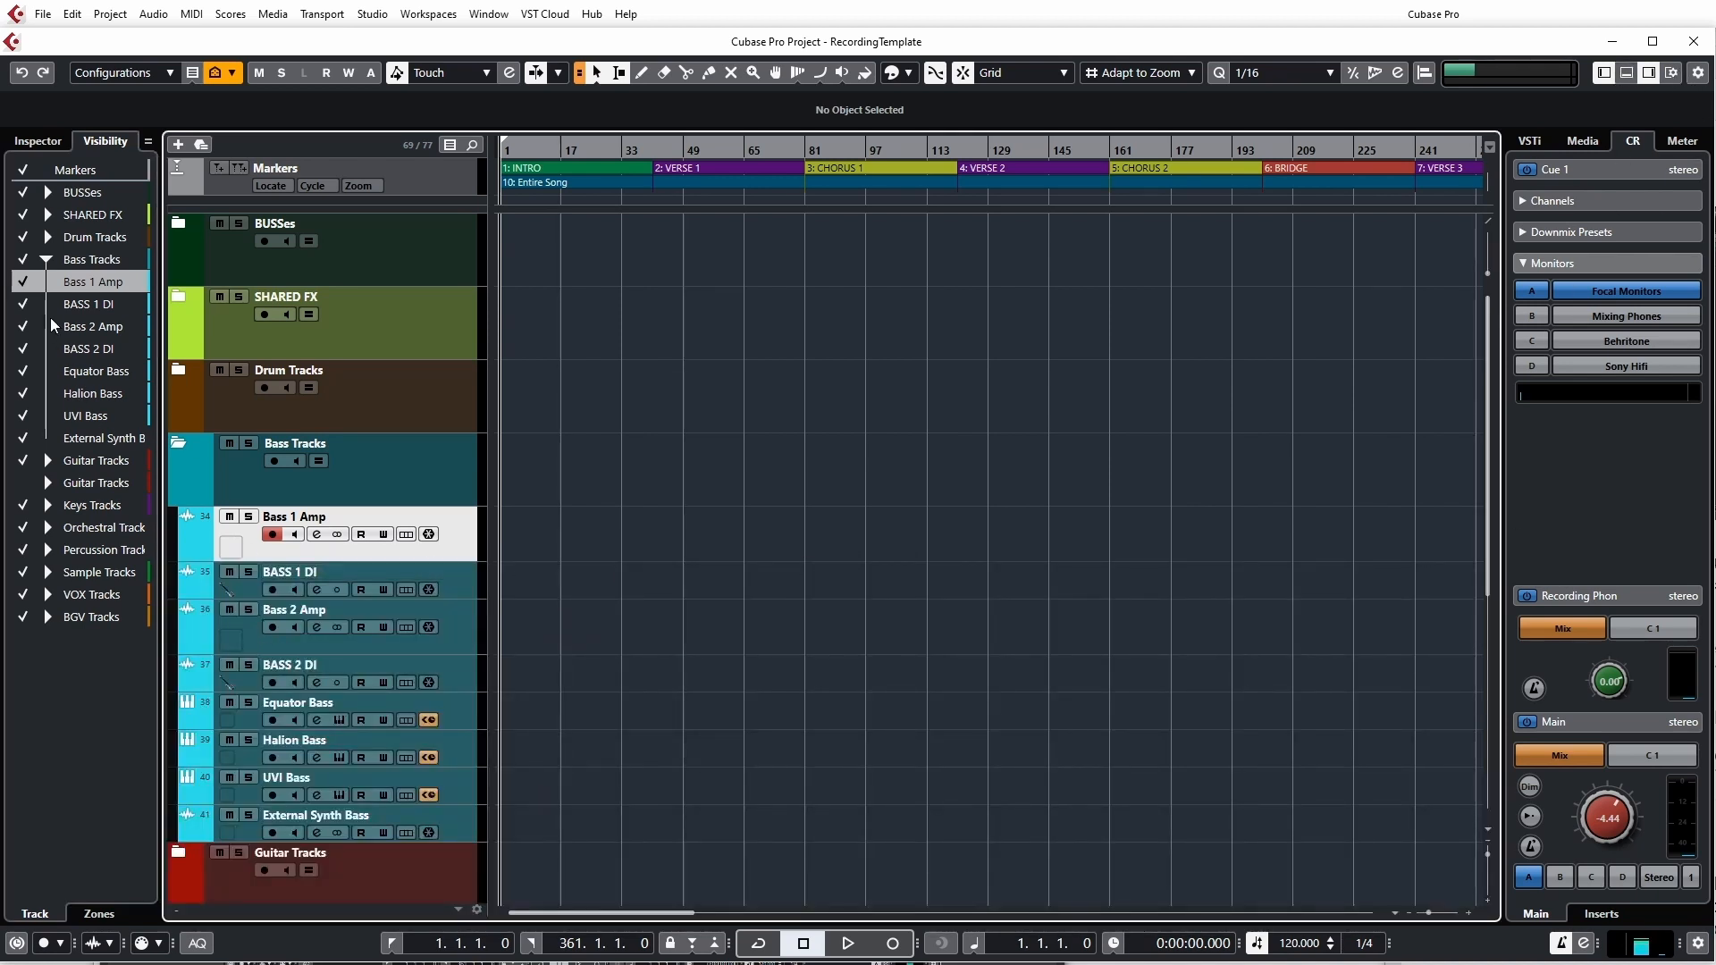
drag(21, 213, 21, 654)
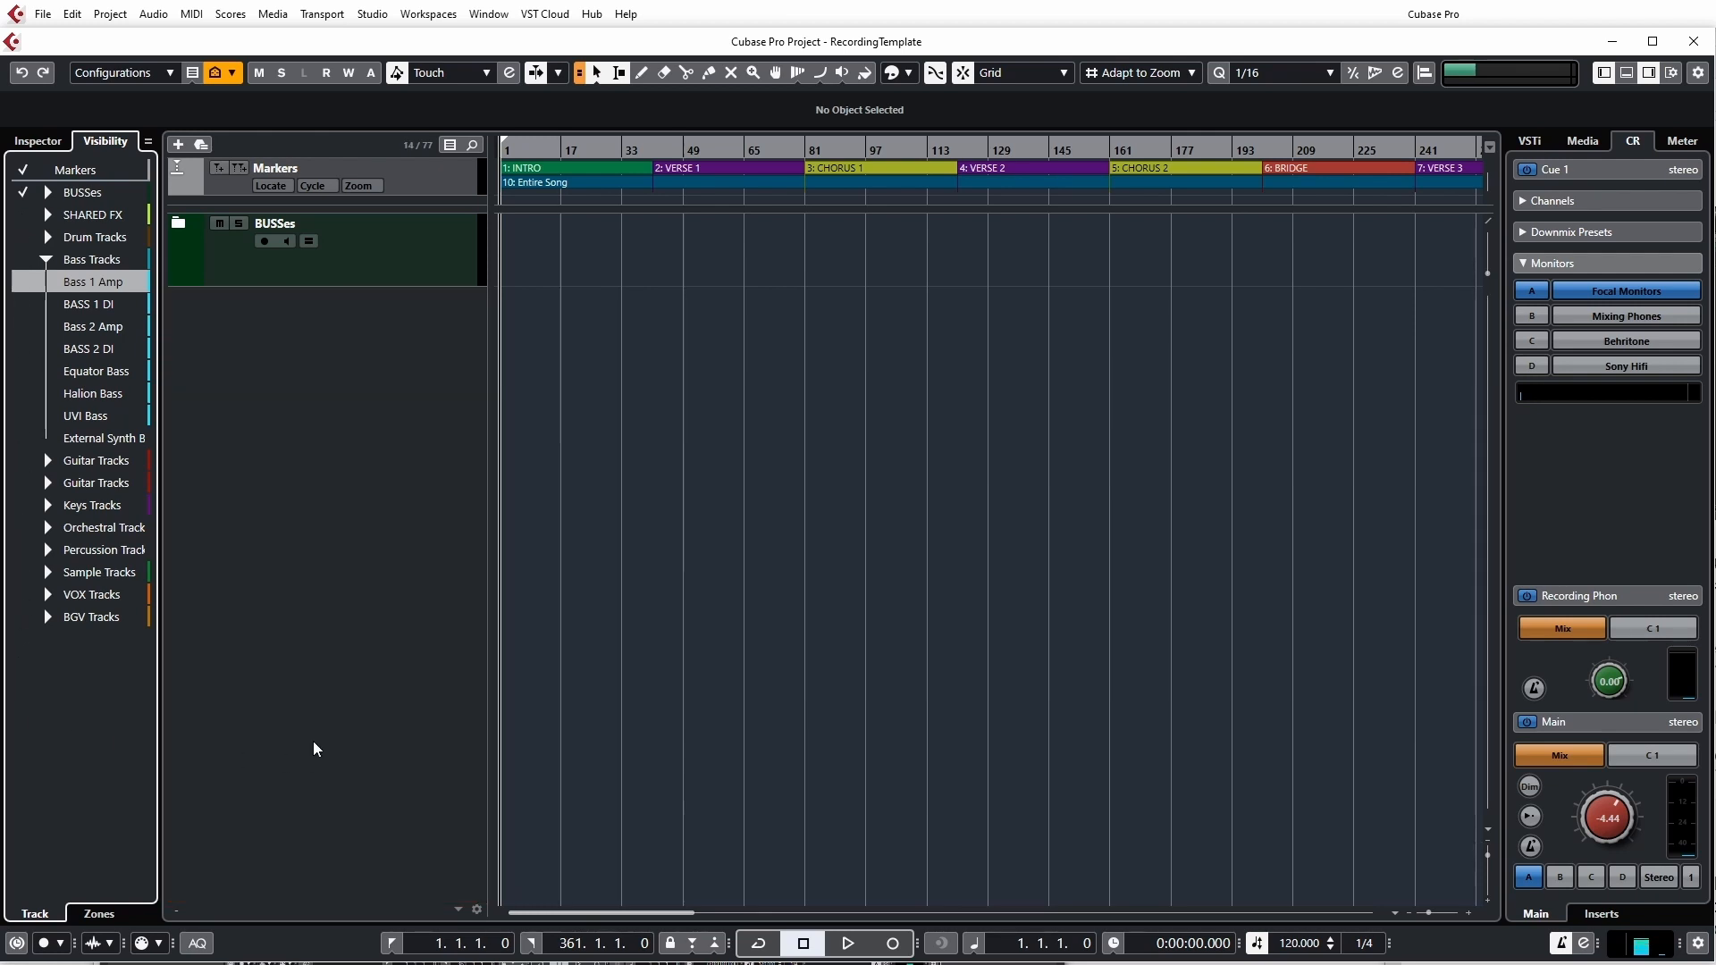
Step: Expand and collapse the BUSSes folder, and make all hidden track folders visible again
click(178, 223)
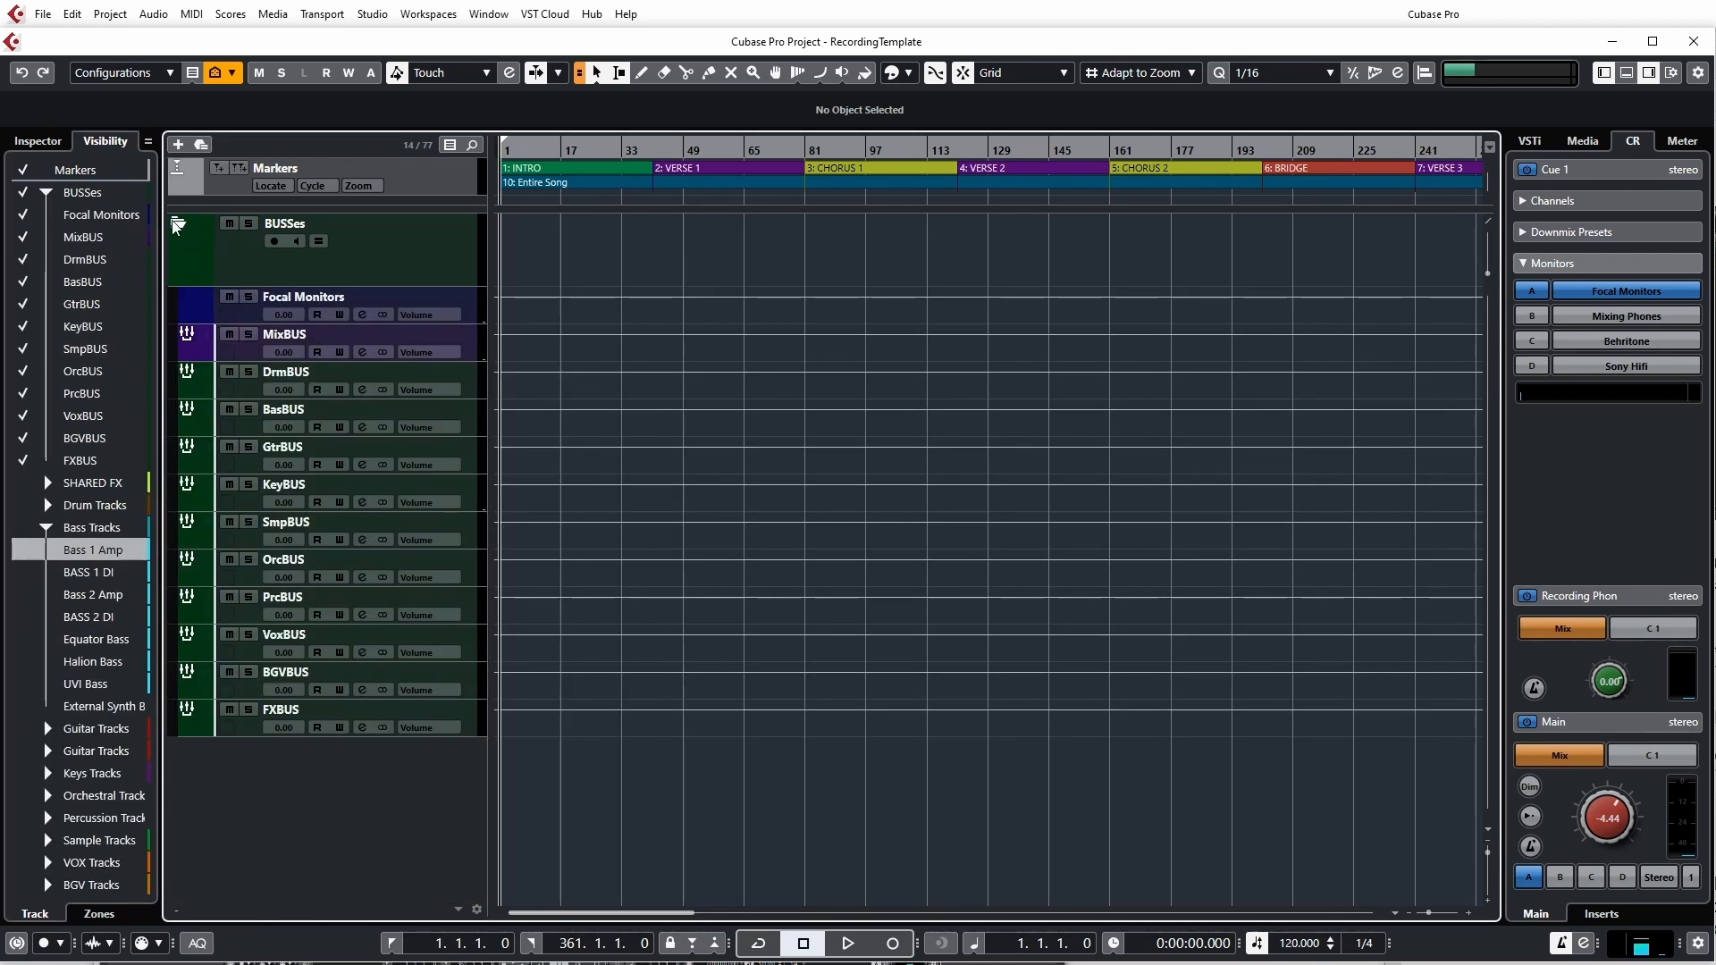
click(177, 223)
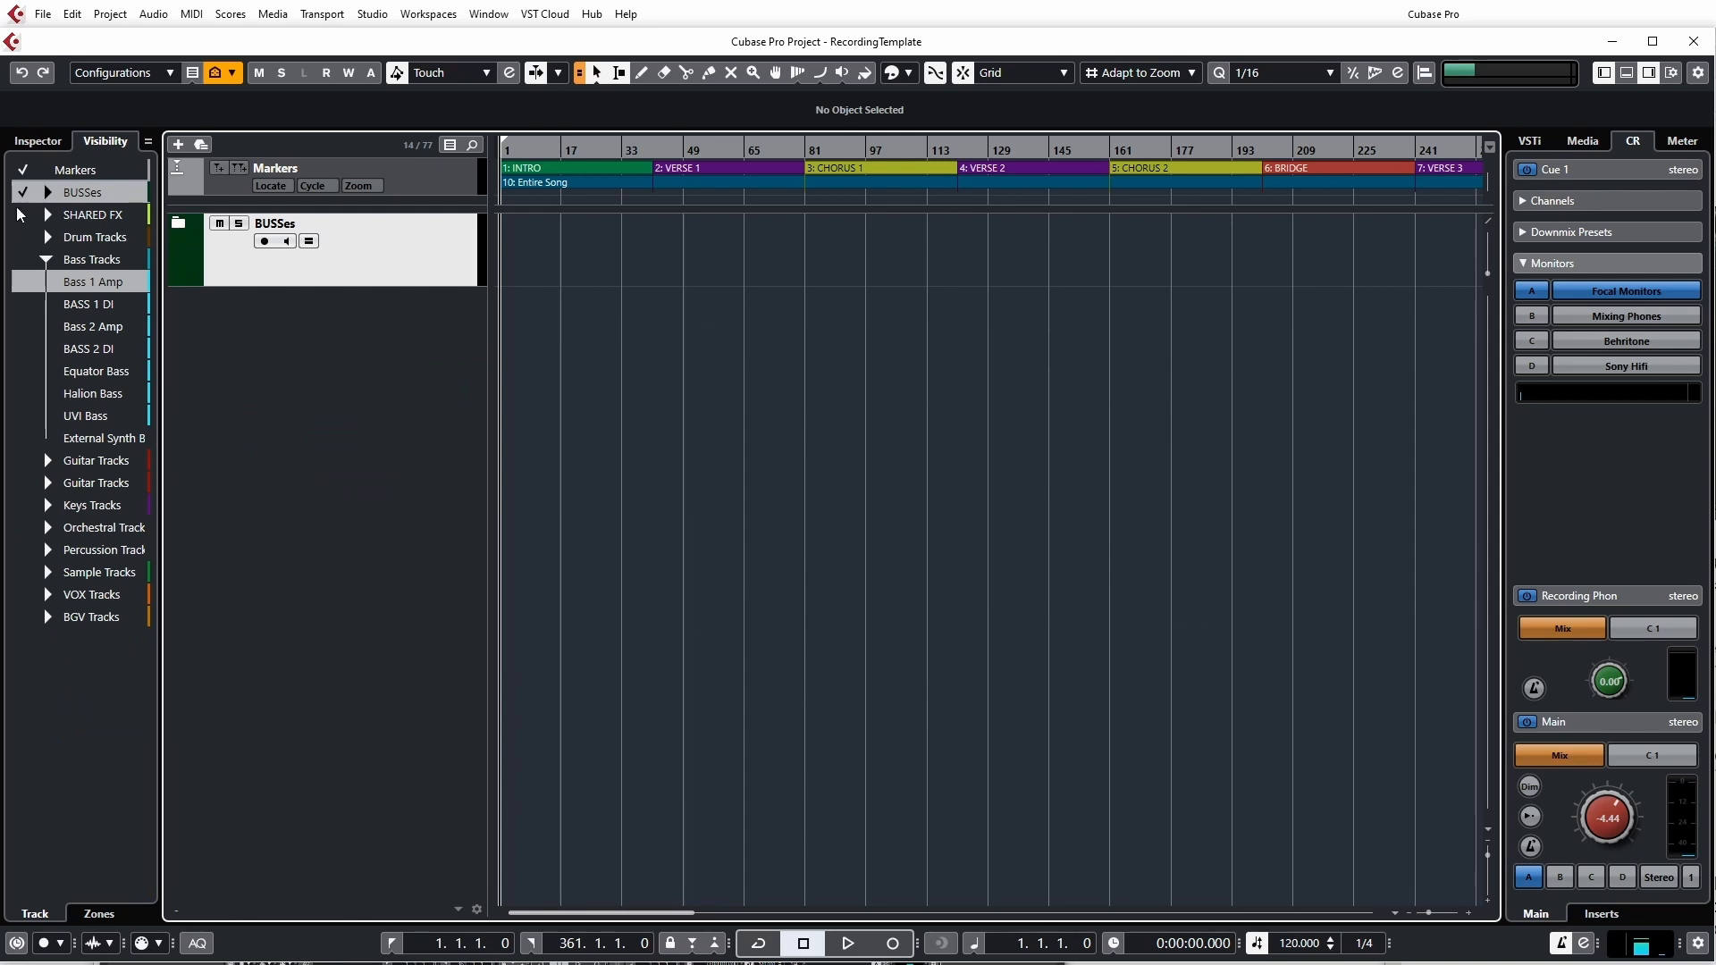
drag(20, 212, 16, 771)
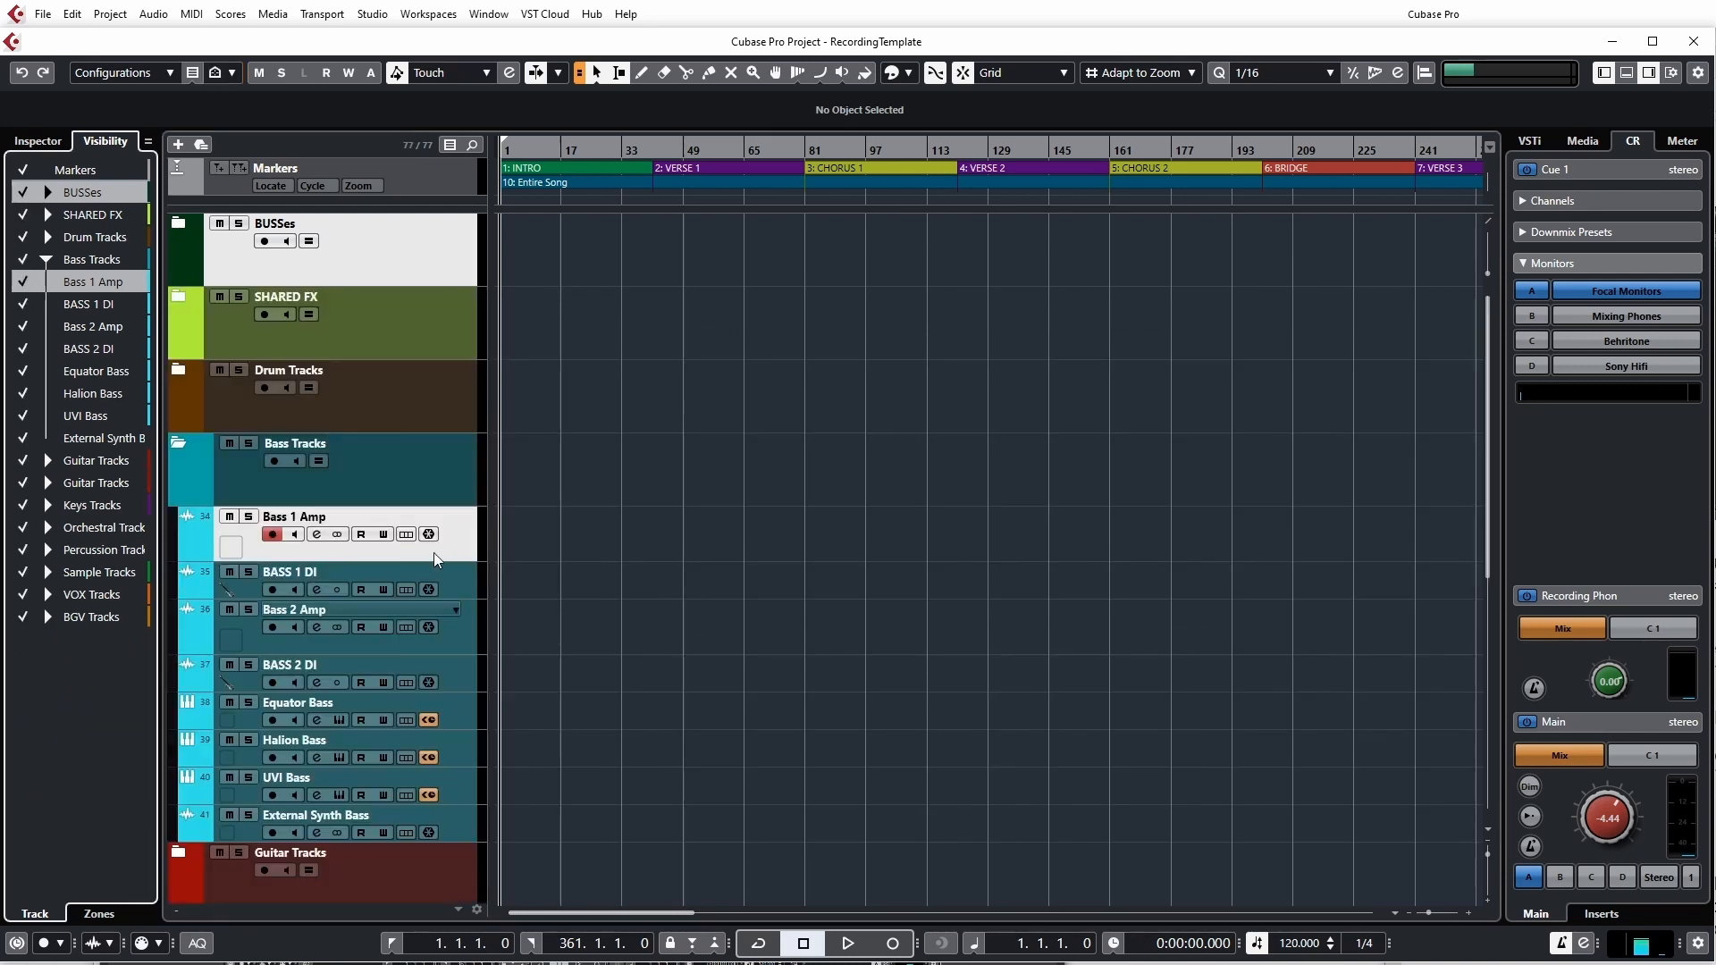
Step: Examine the Bass 1 Amp track's Inspector sections from Track Versions, Chords, Inserts and Strip through Equalizers, Sends and Direct Routing
click(180, 445)
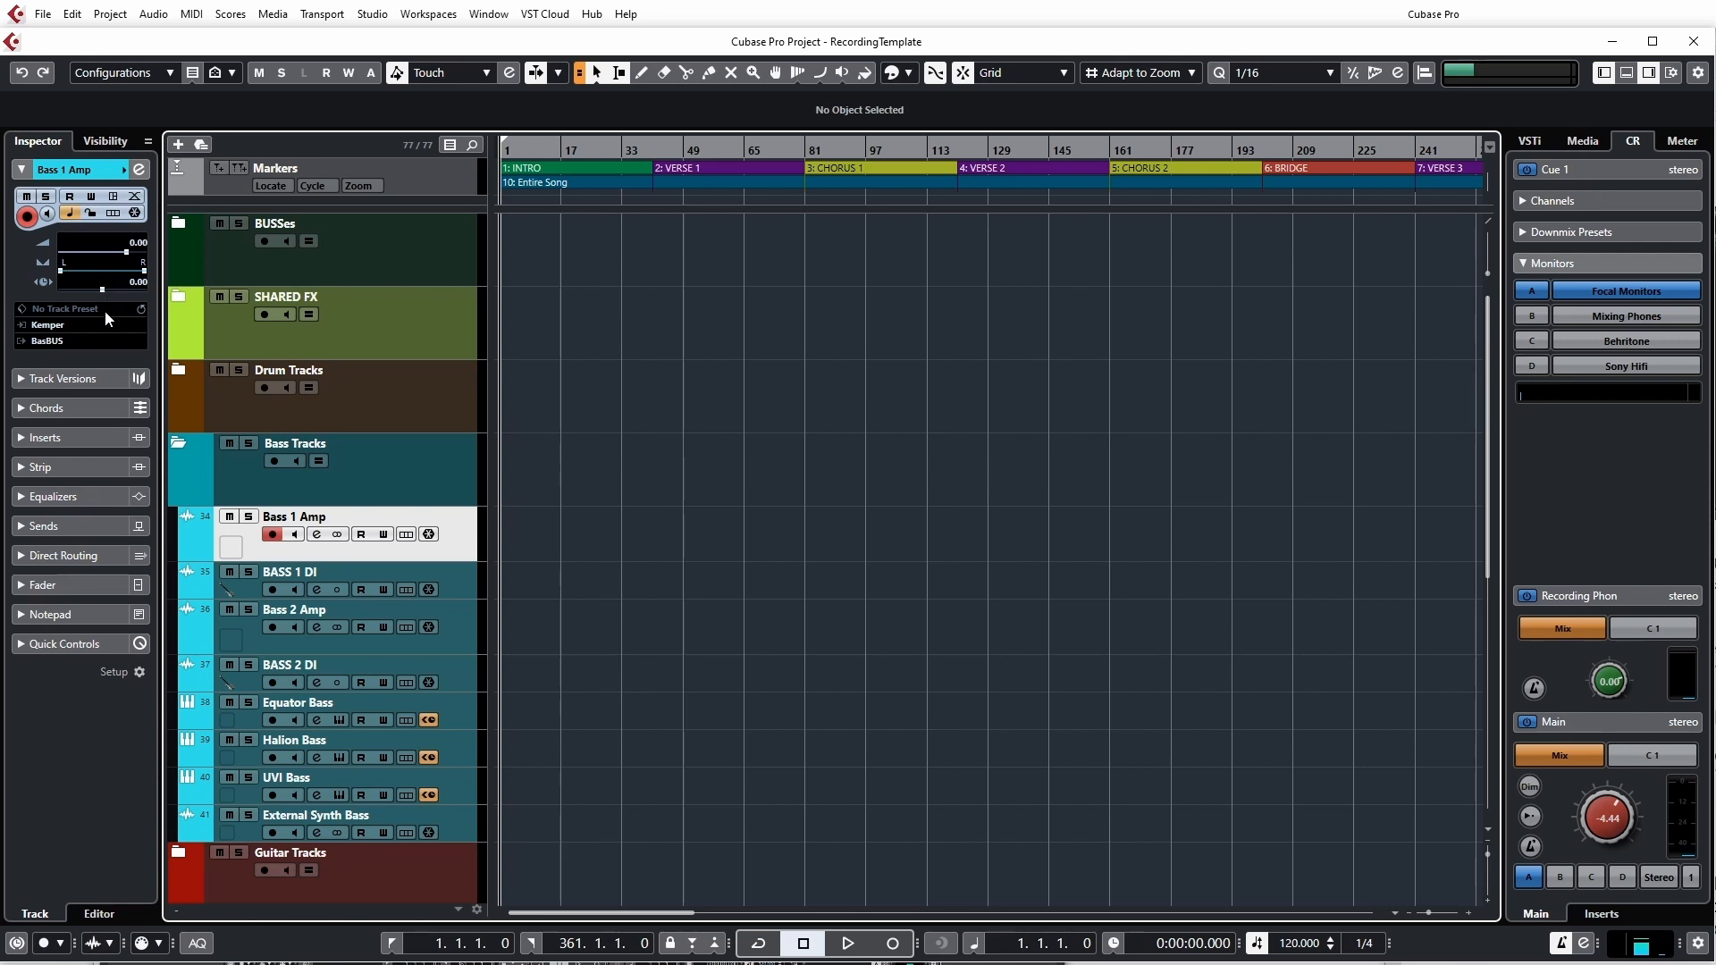
click(63, 378)
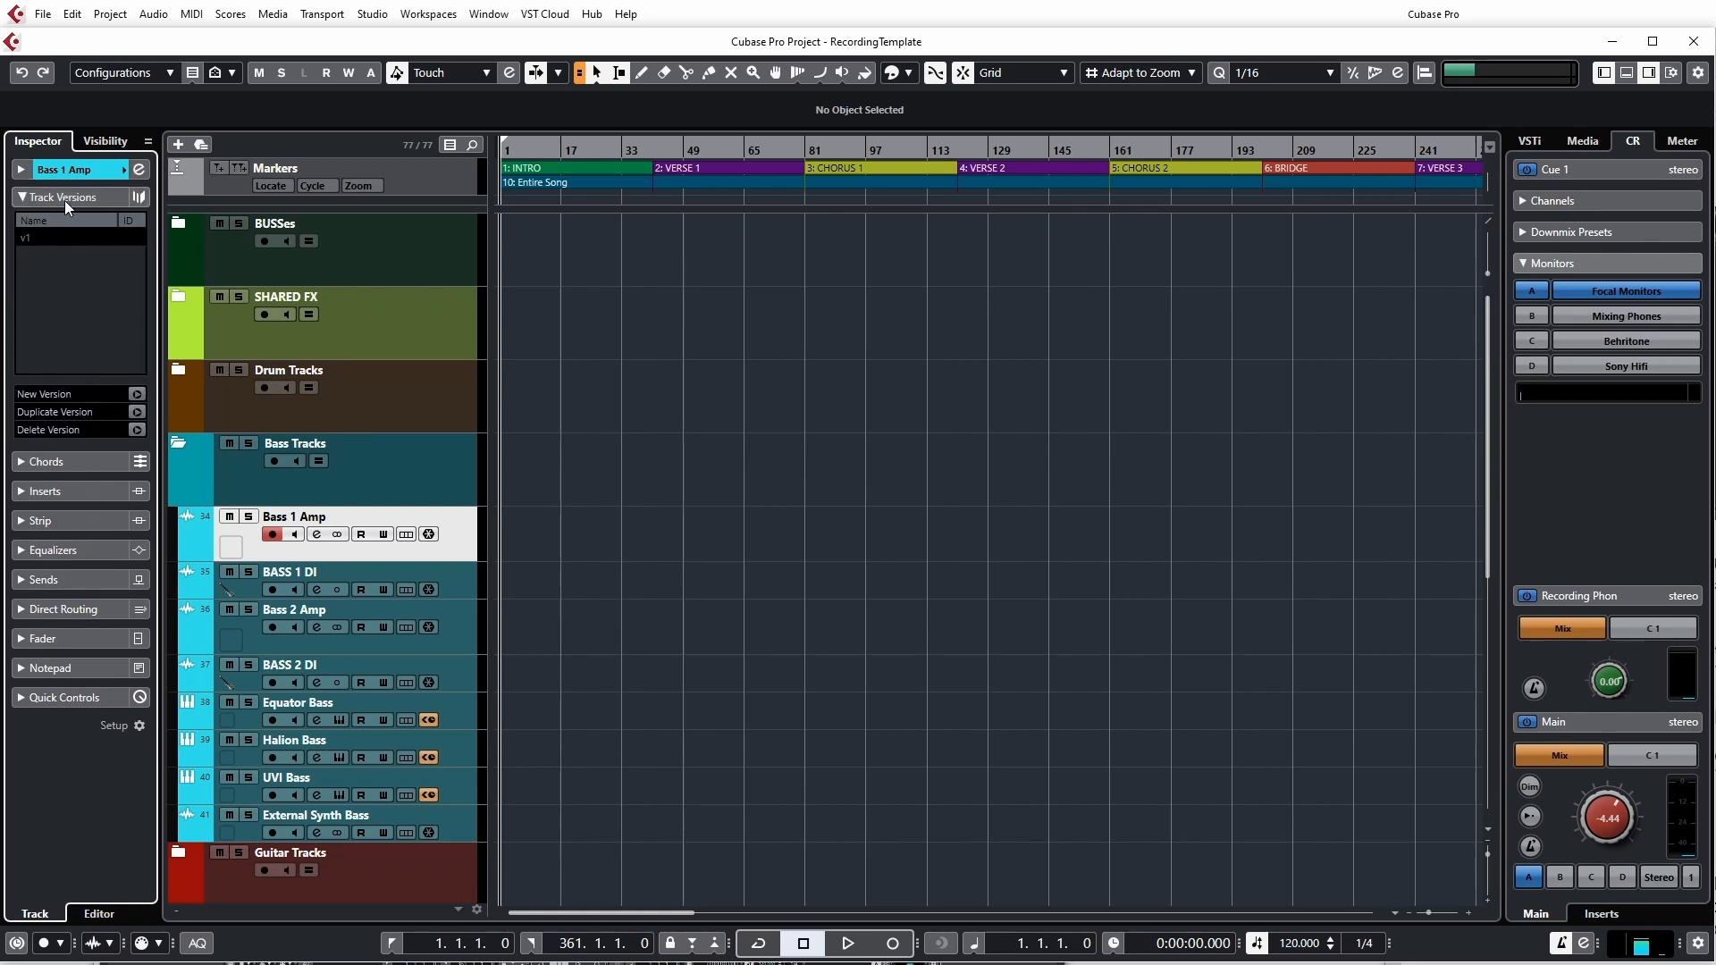
click(91, 458)
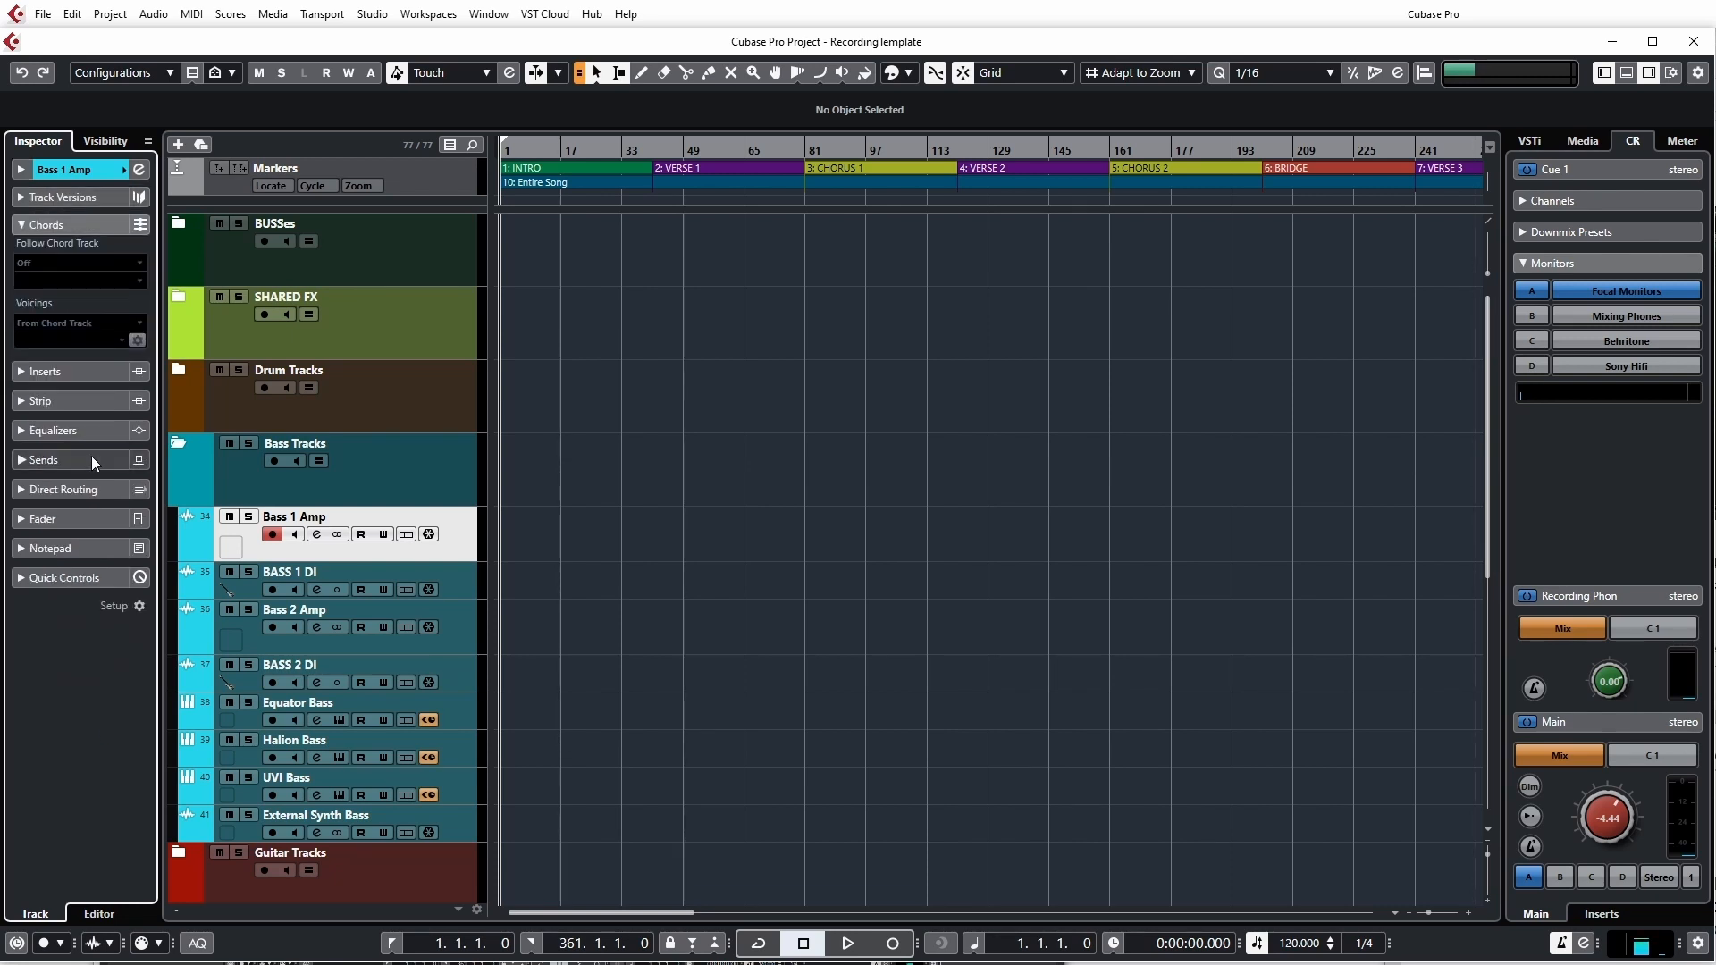
click(67, 372)
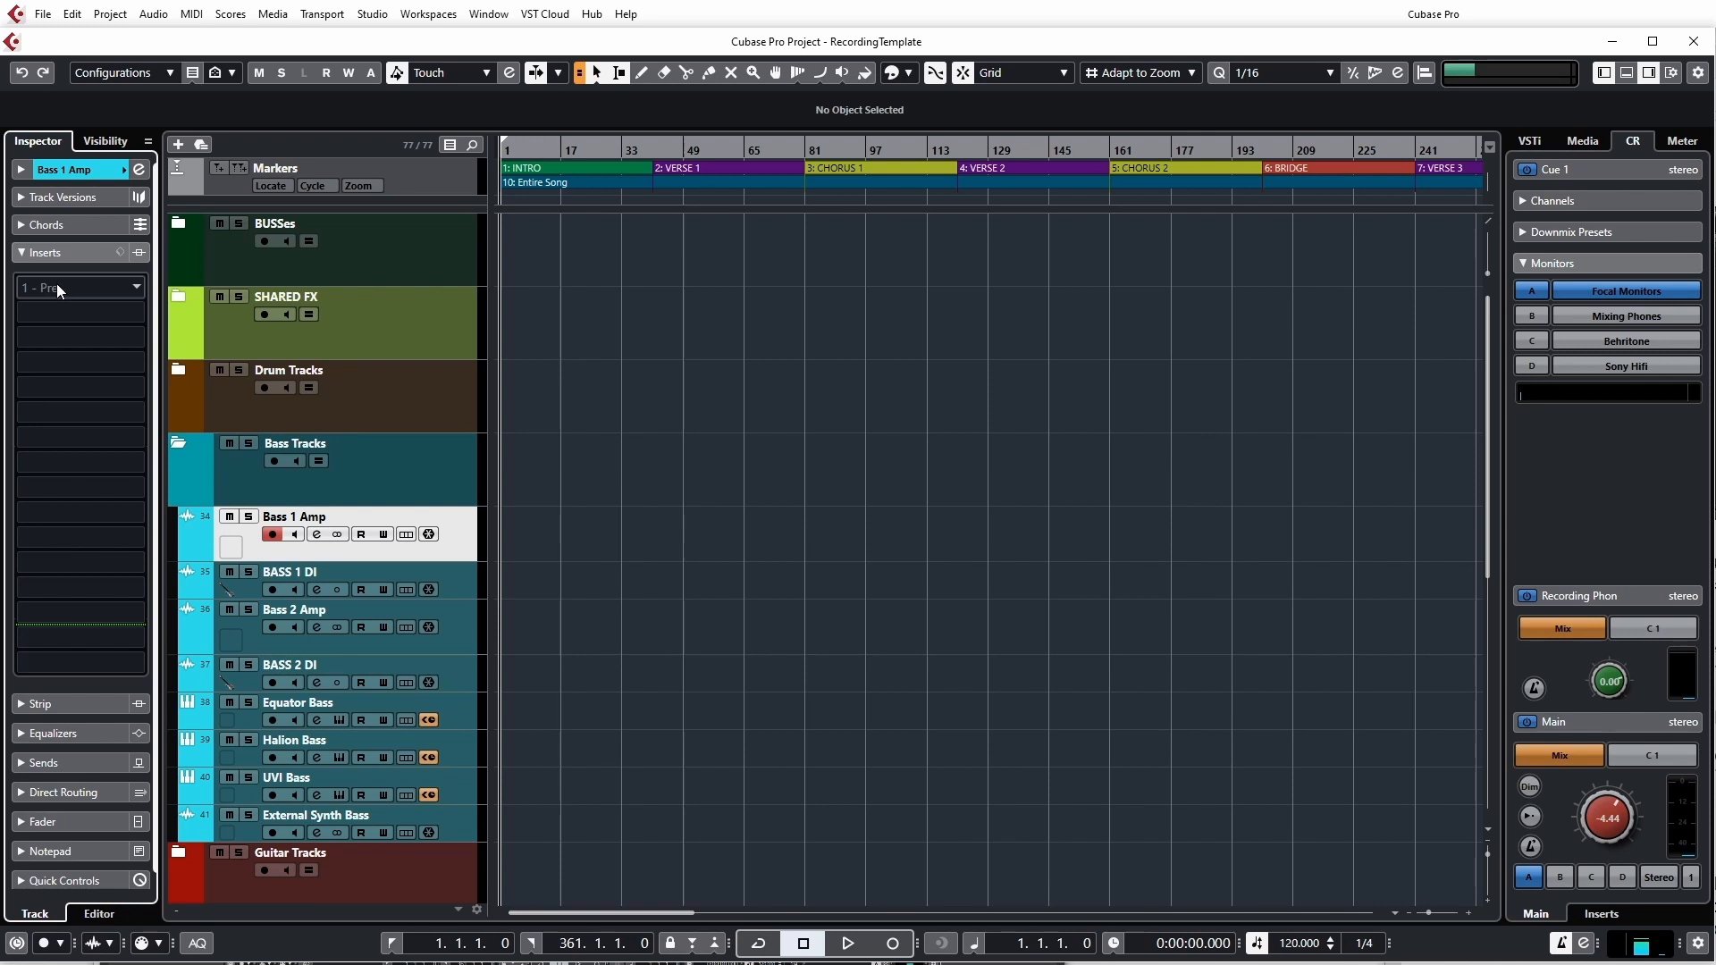
click(62, 711)
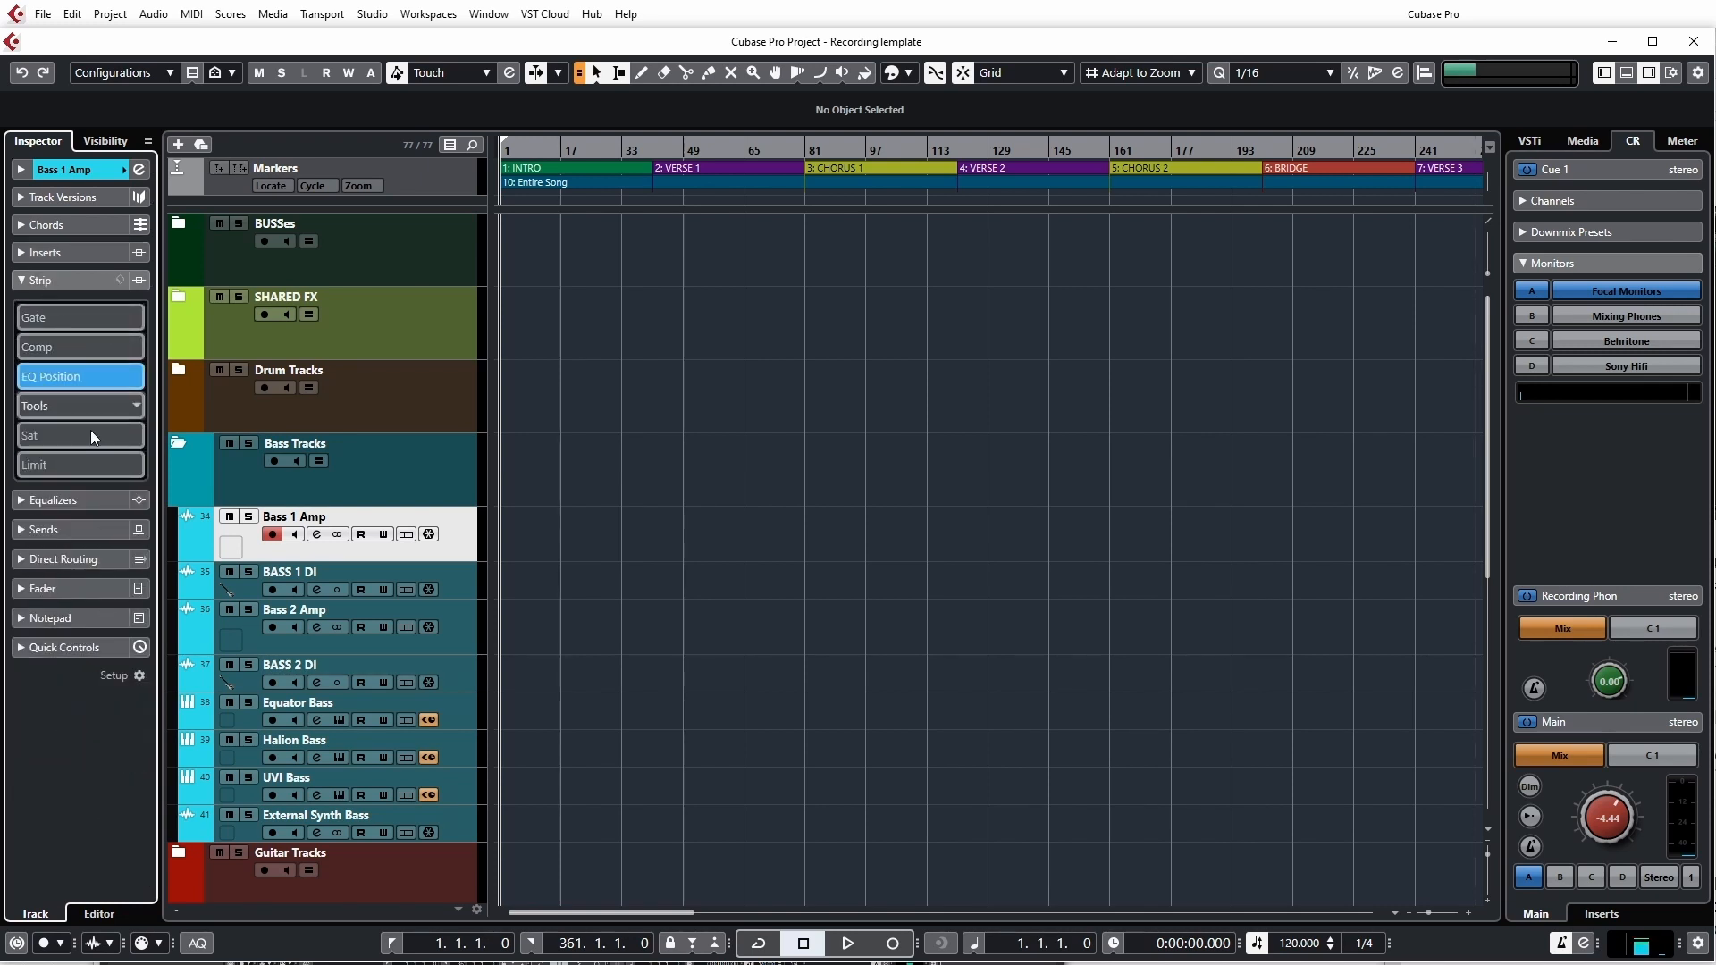
click(85, 501)
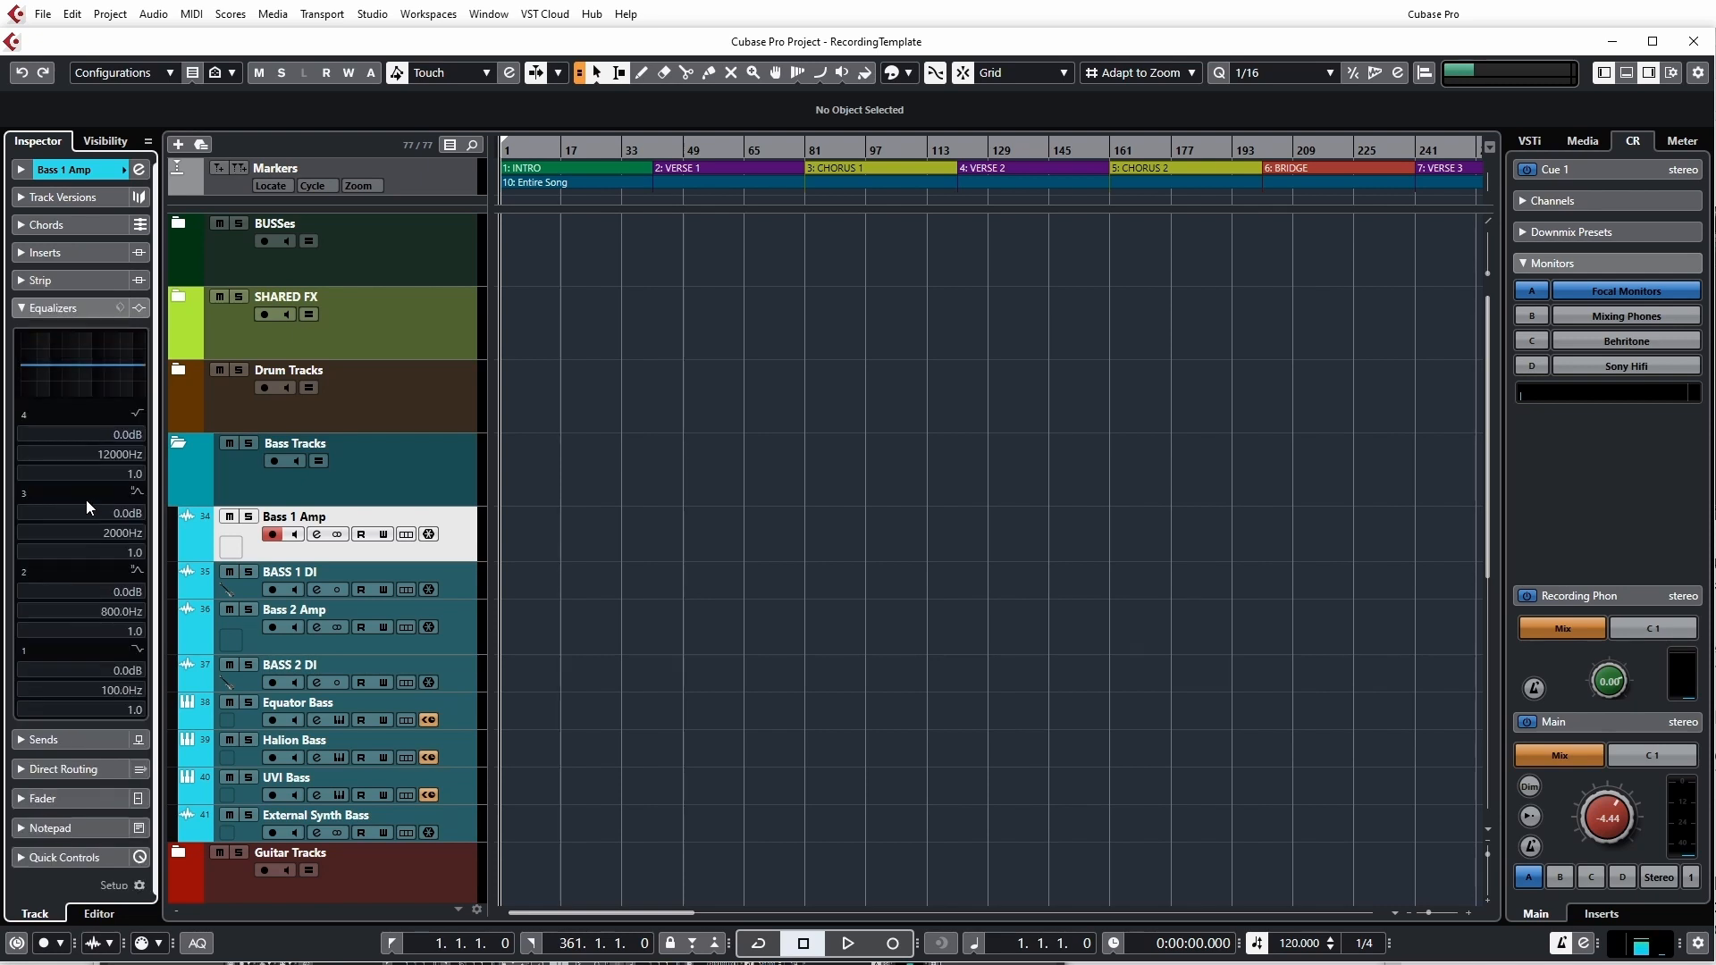
click(61, 742)
click(64, 659)
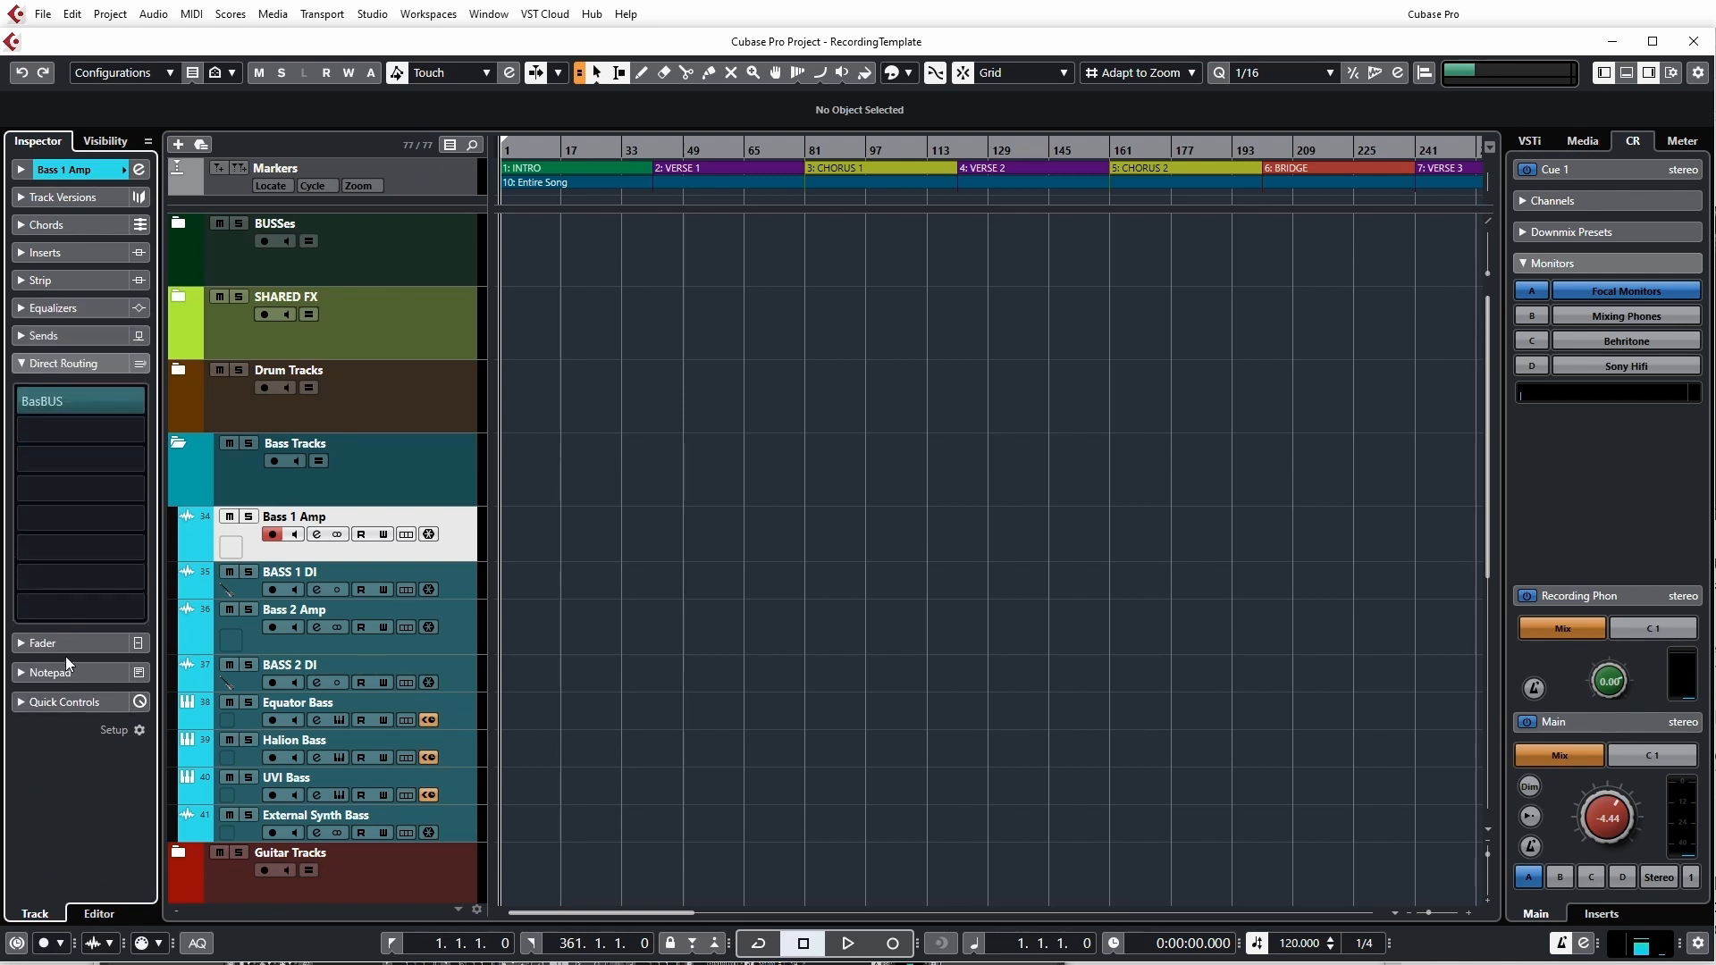
Step: Examine the Bass 1 Amp track's Fader, Notepad, Quick Controls and Track Versions sections, returning to its basic track settings
click(66, 648)
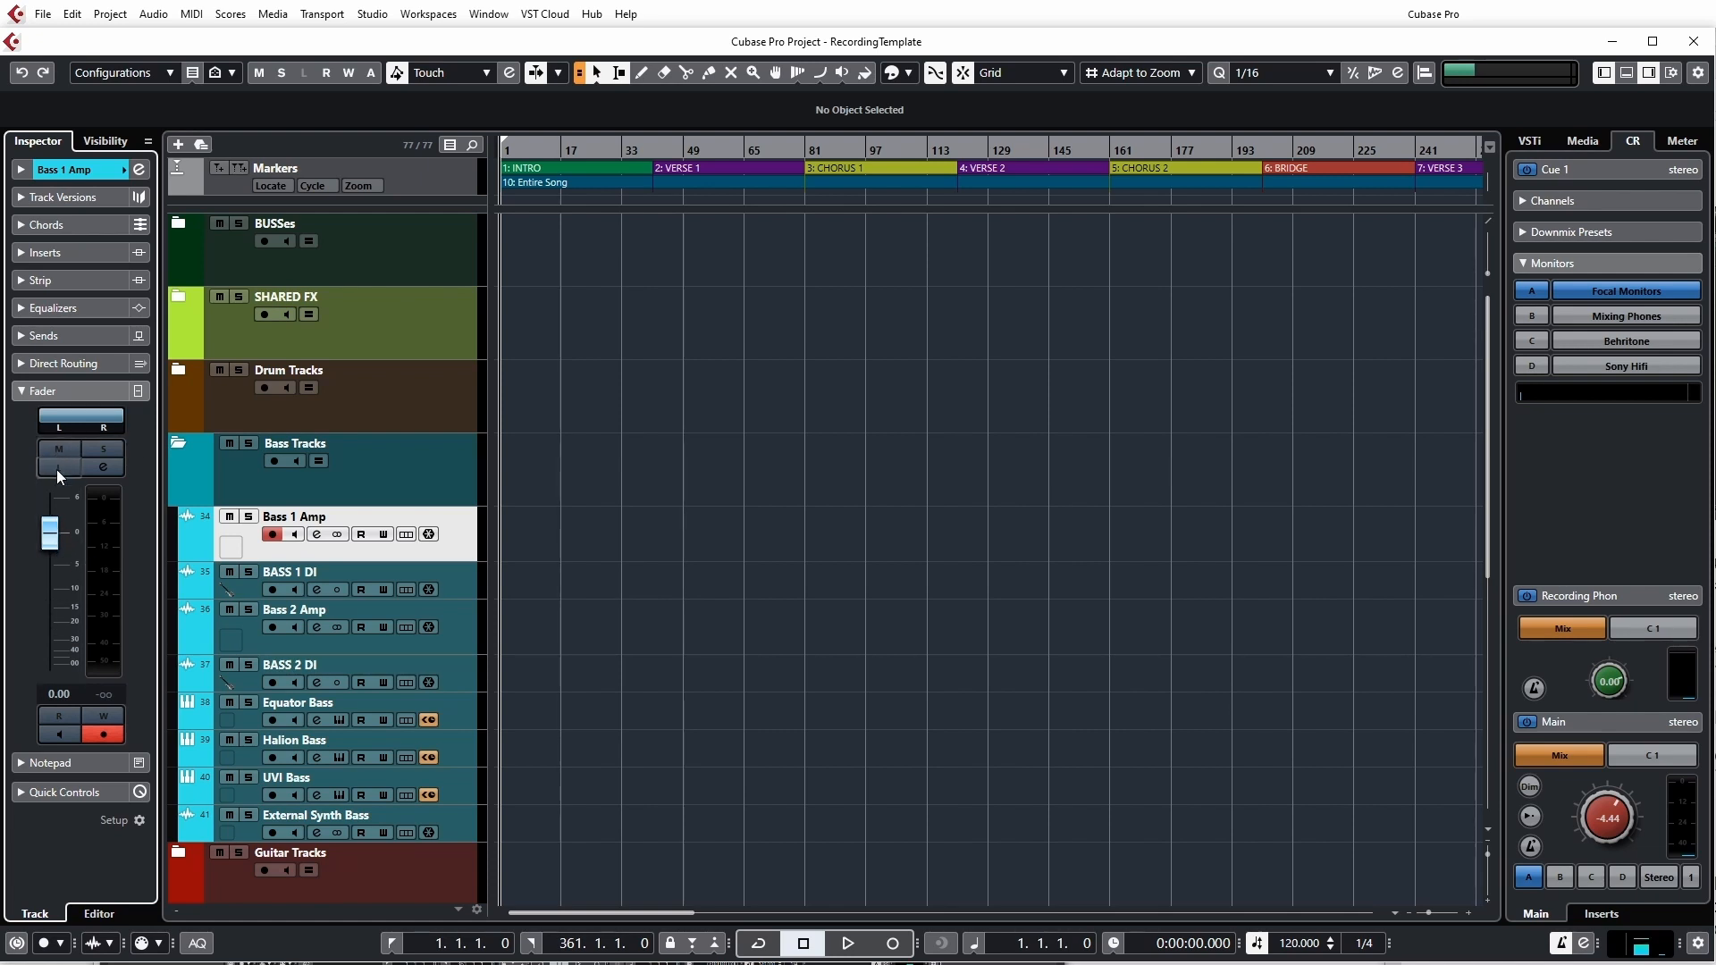
click(73, 761)
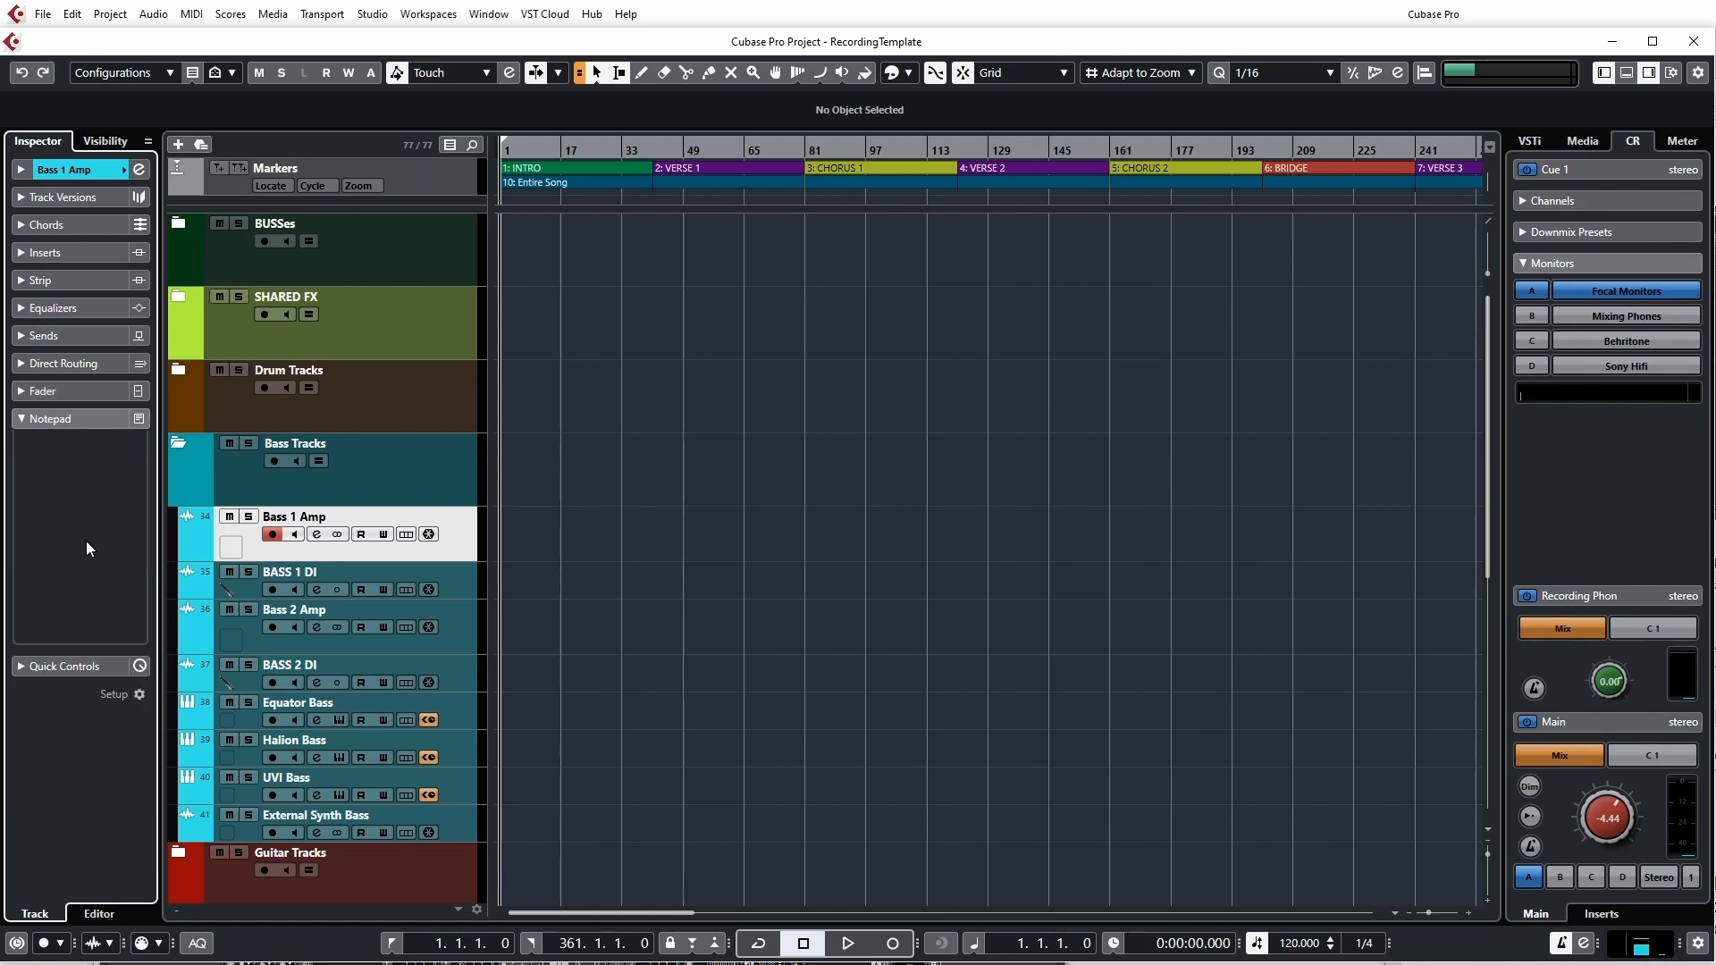
click(68, 669)
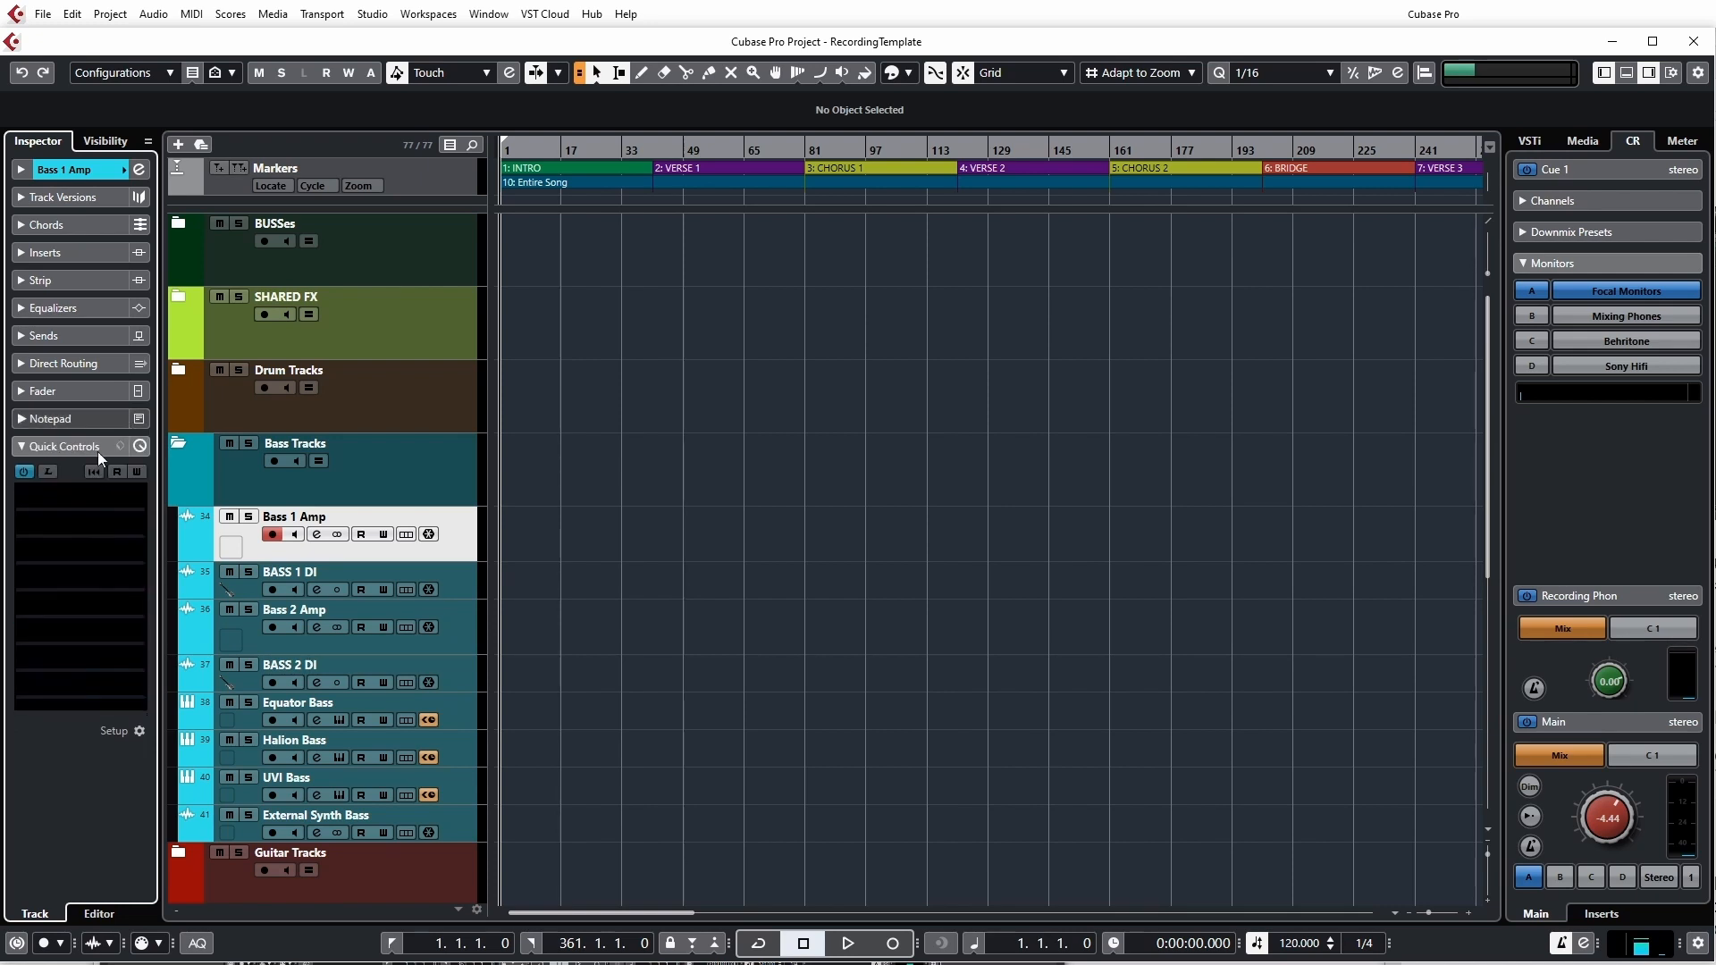
click(53, 196)
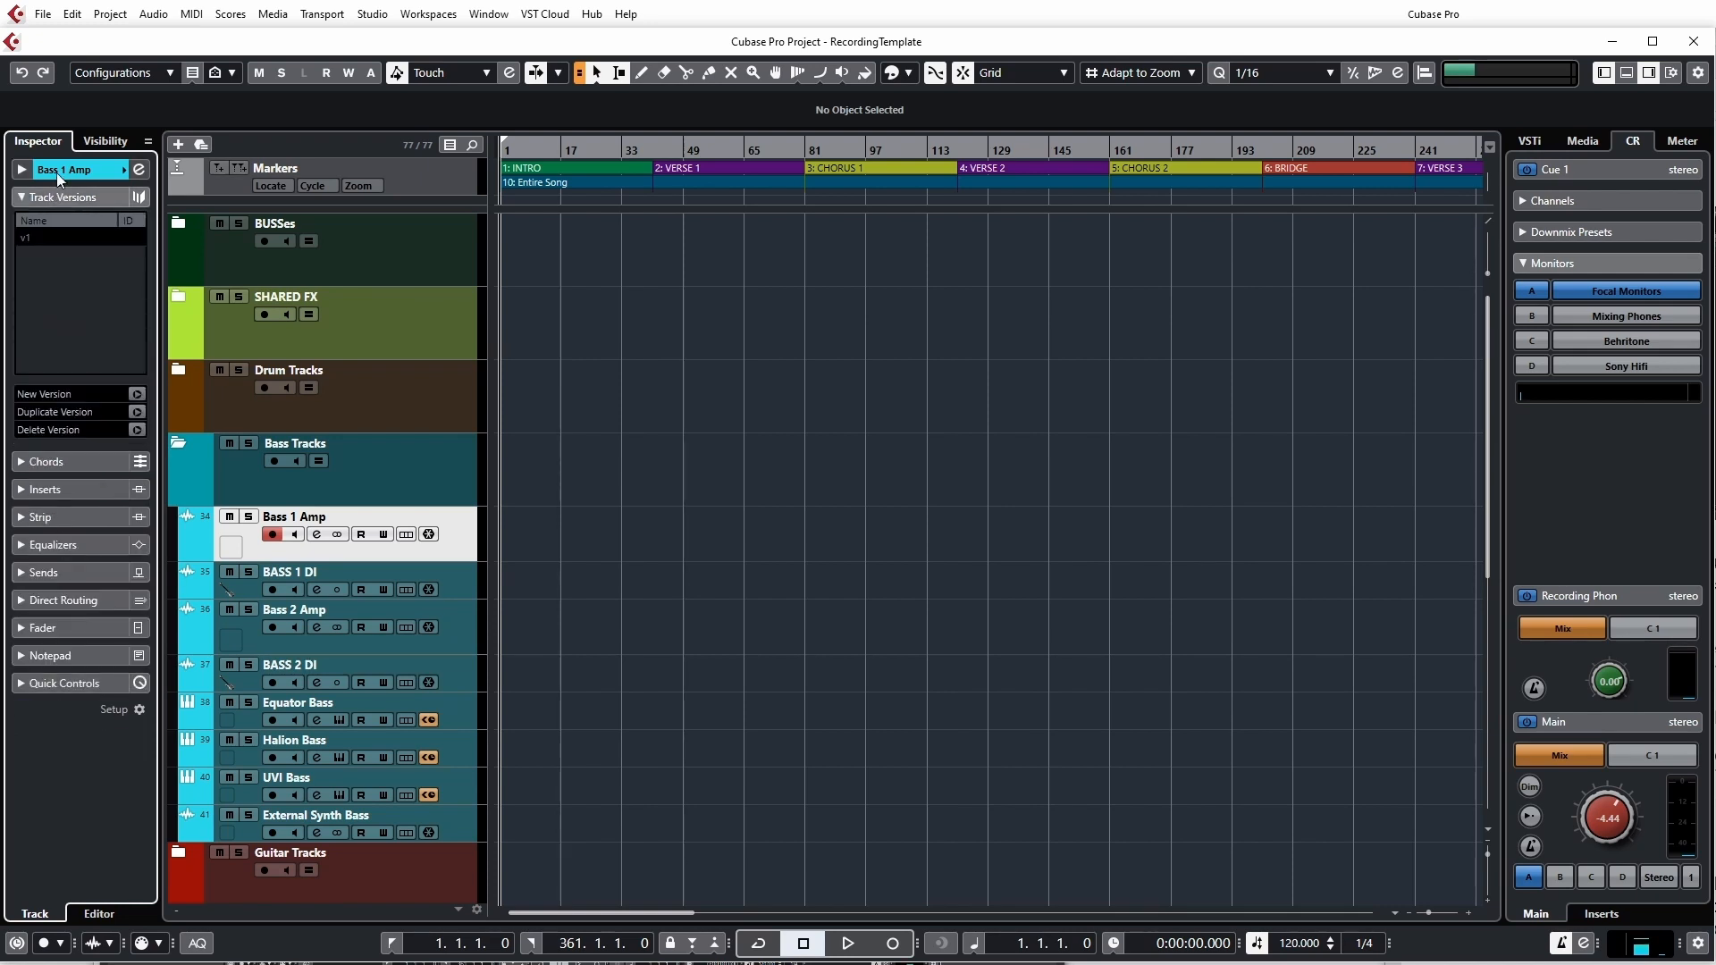
click(41, 173)
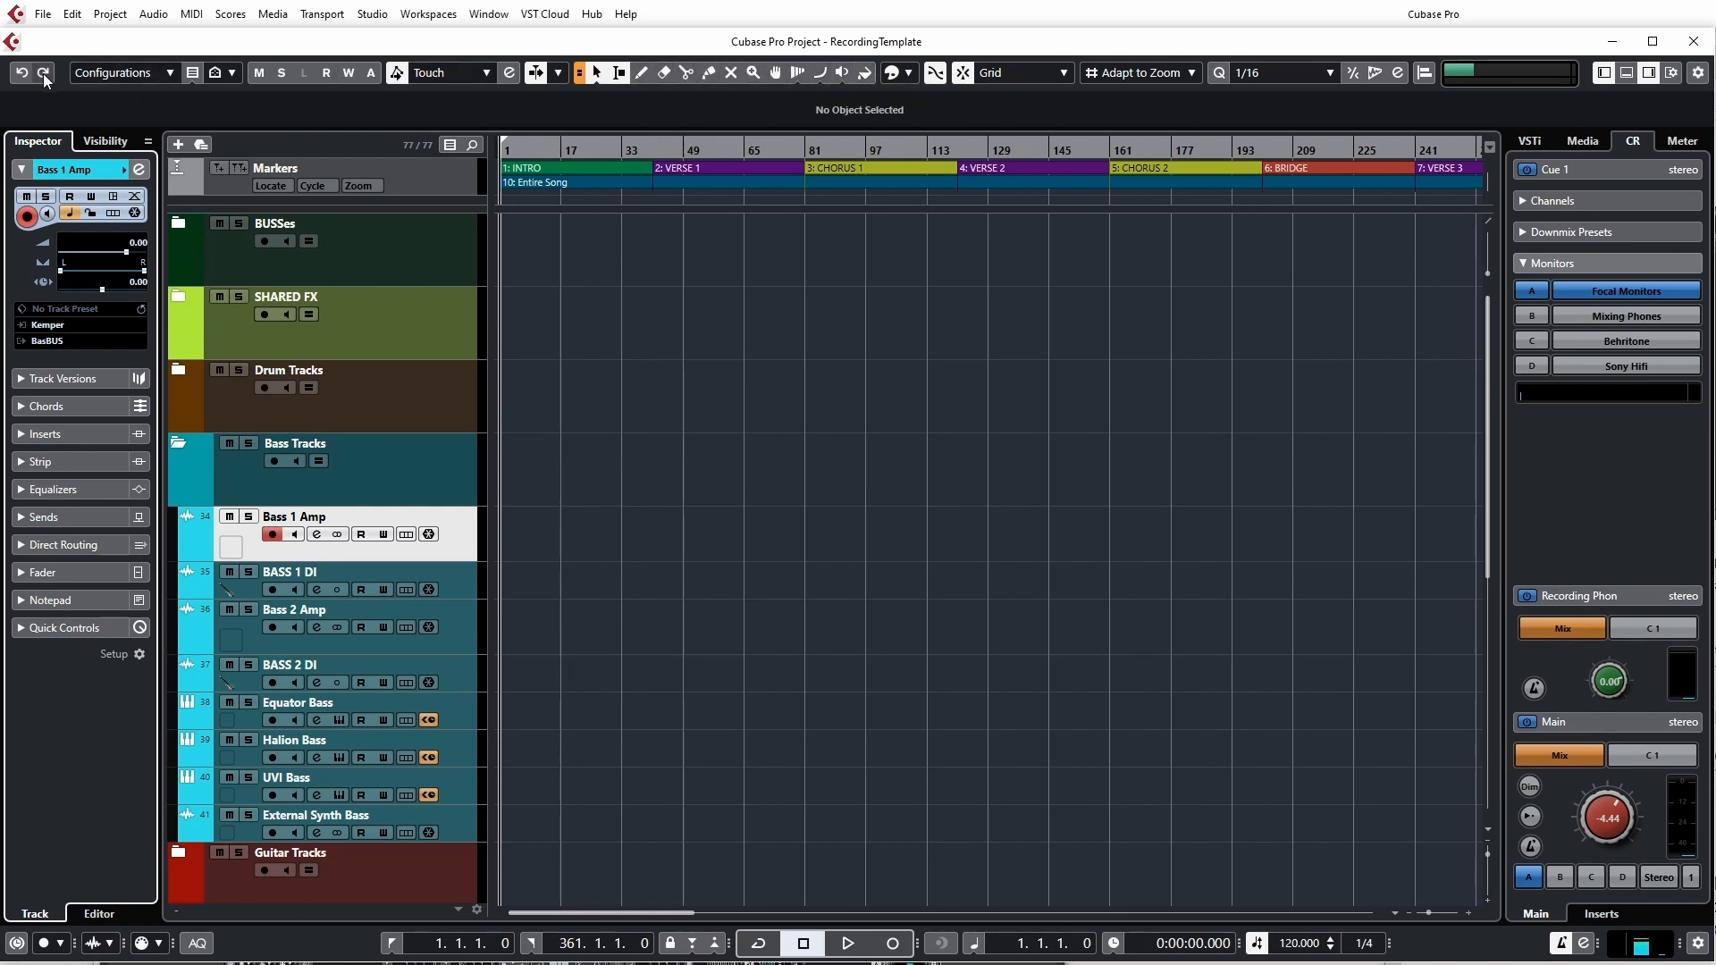
Step: Open the separate MixConsole window and close it to return to the project window
click(451, 74)
click(559, 71)
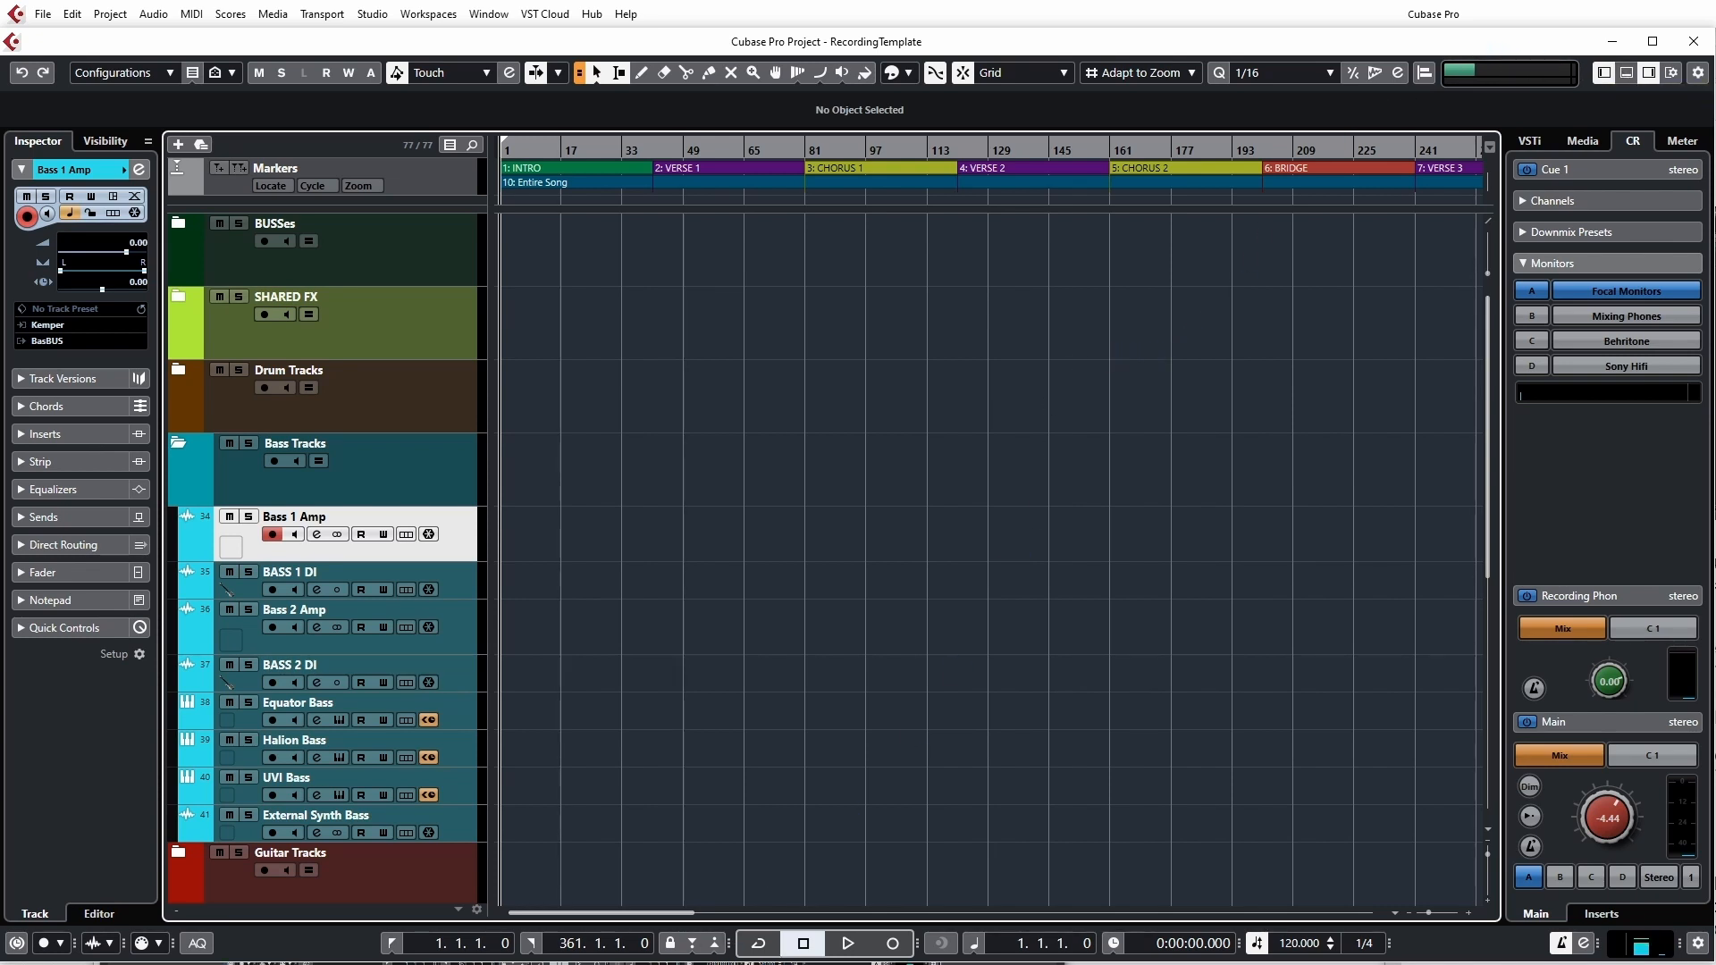
key(F3)
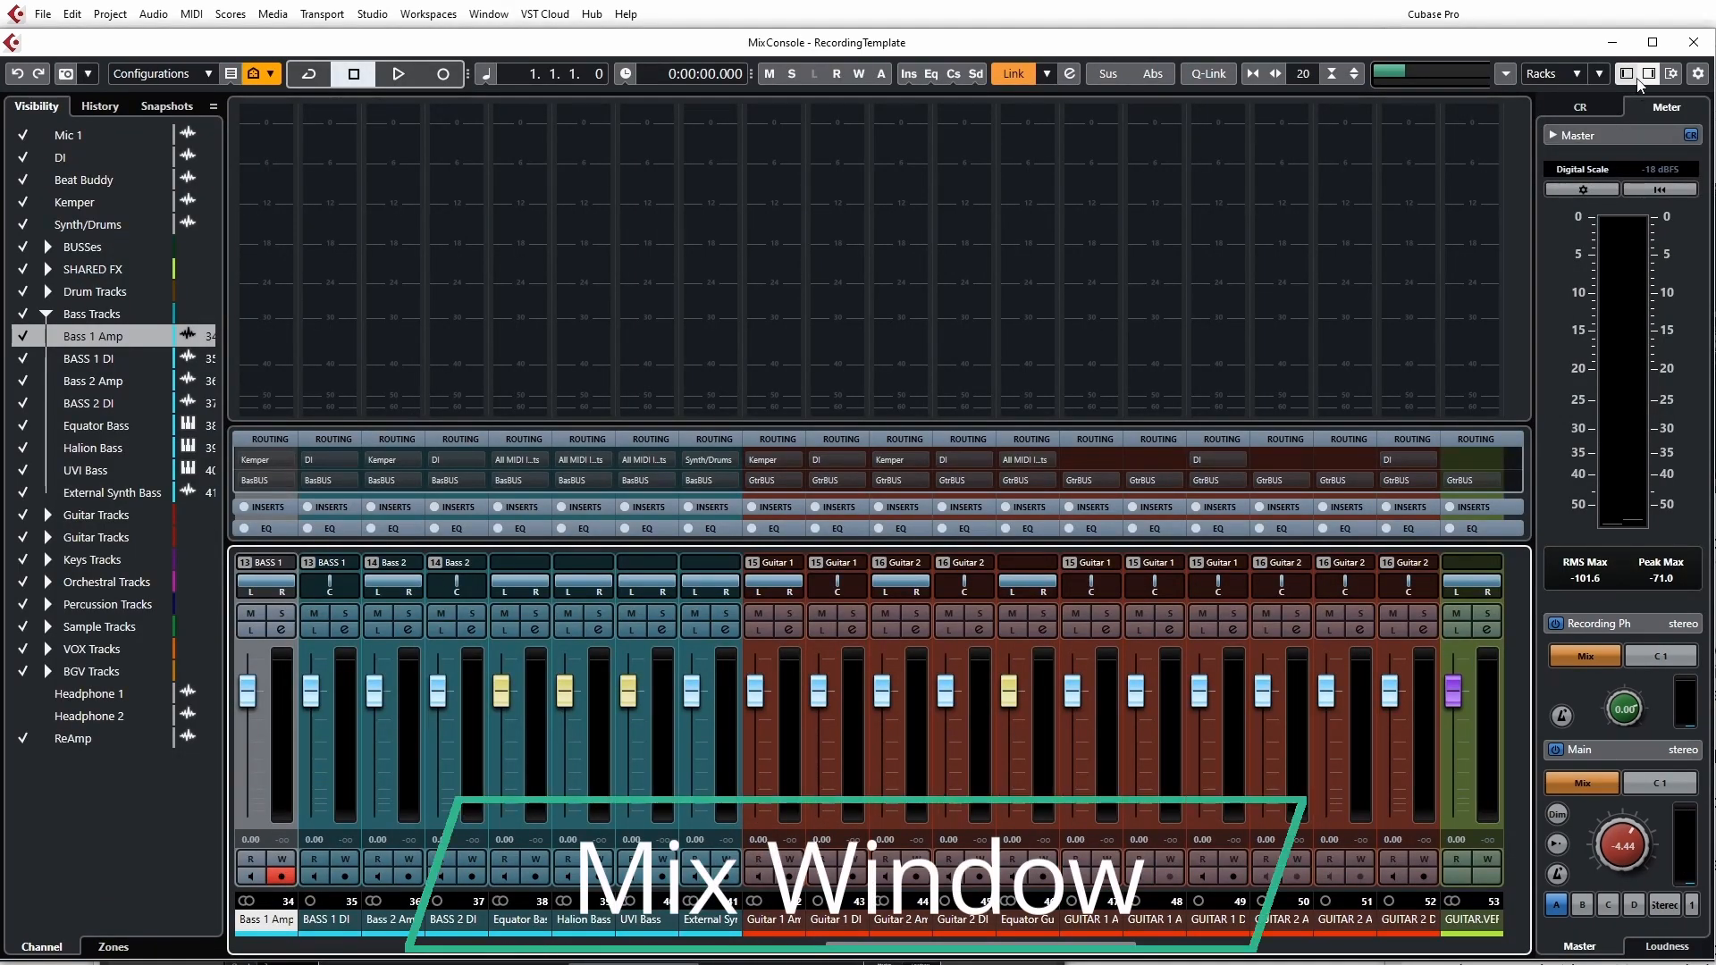
key(F3)
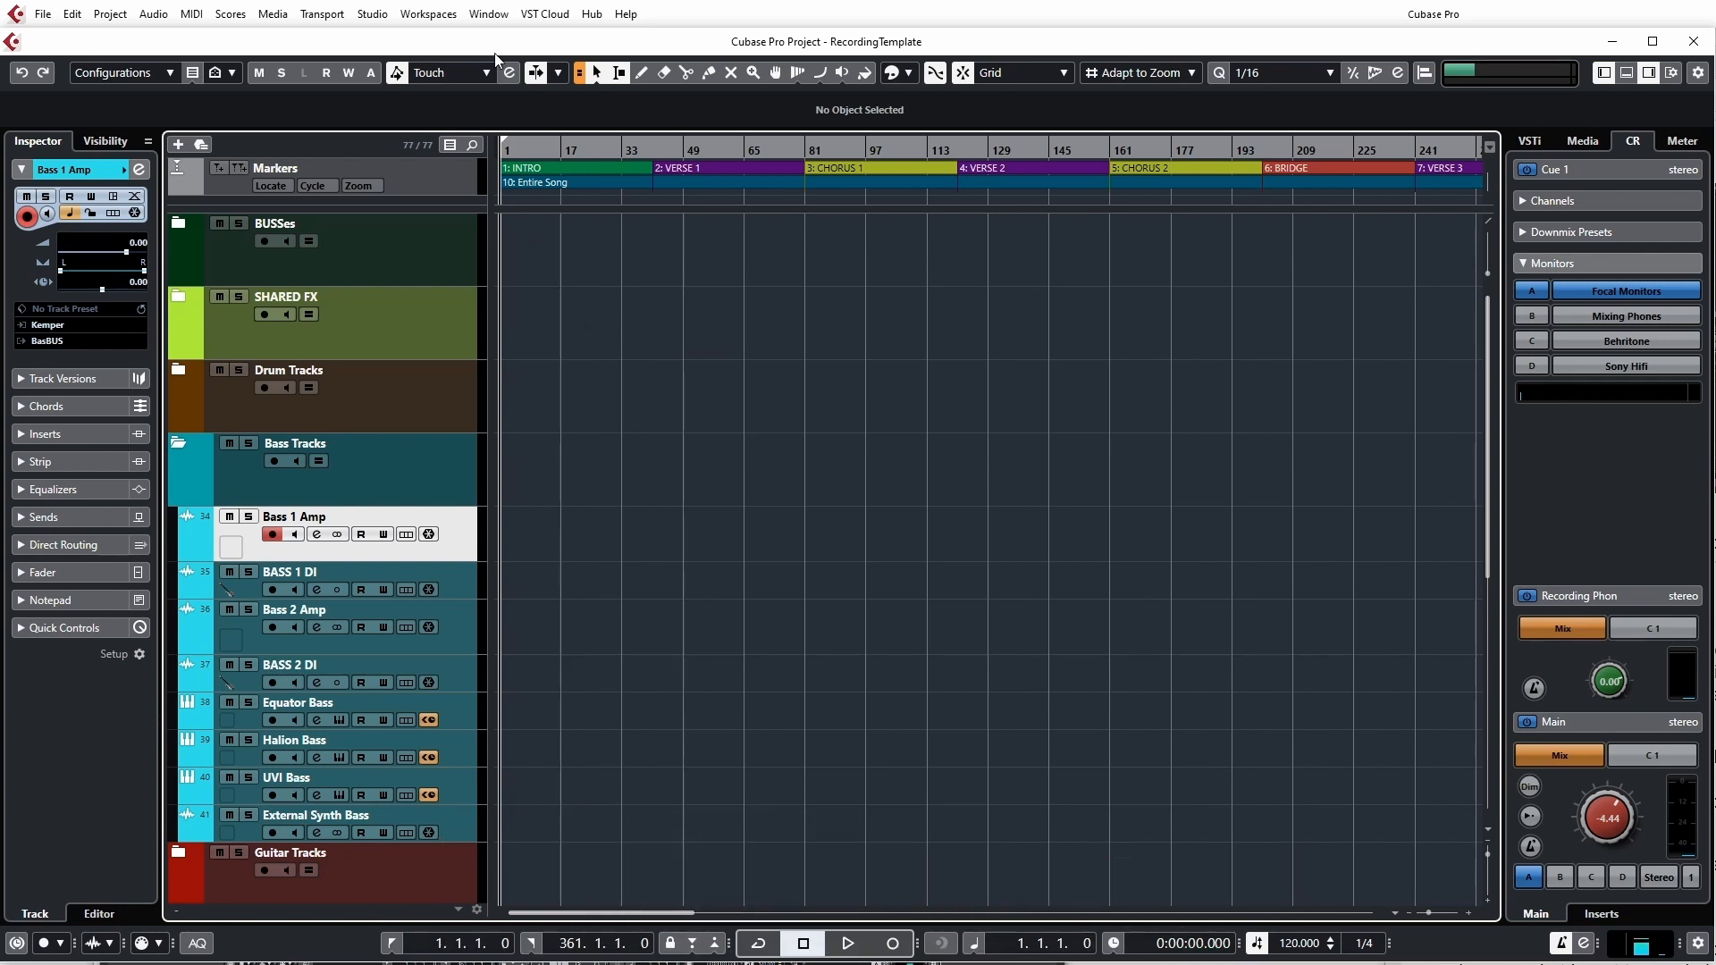
Step: Review the available window, workspace and studio commands, and open the main MixConsole window
click(497, 16)
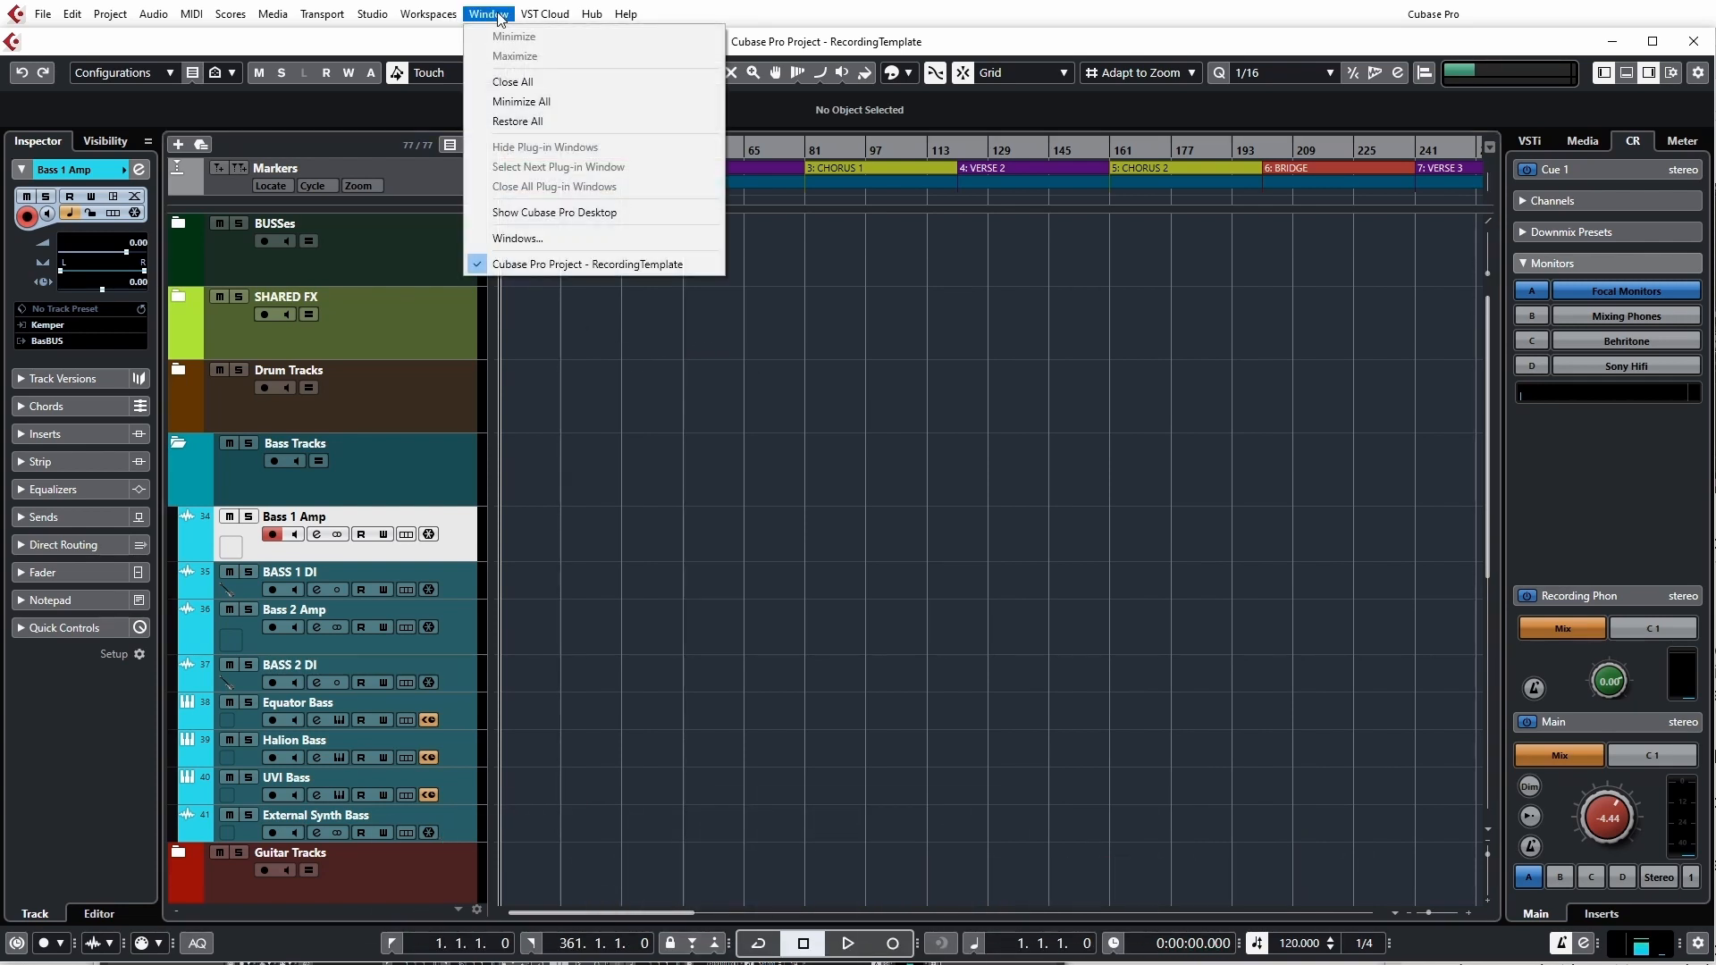
mouse_move(431, 15)
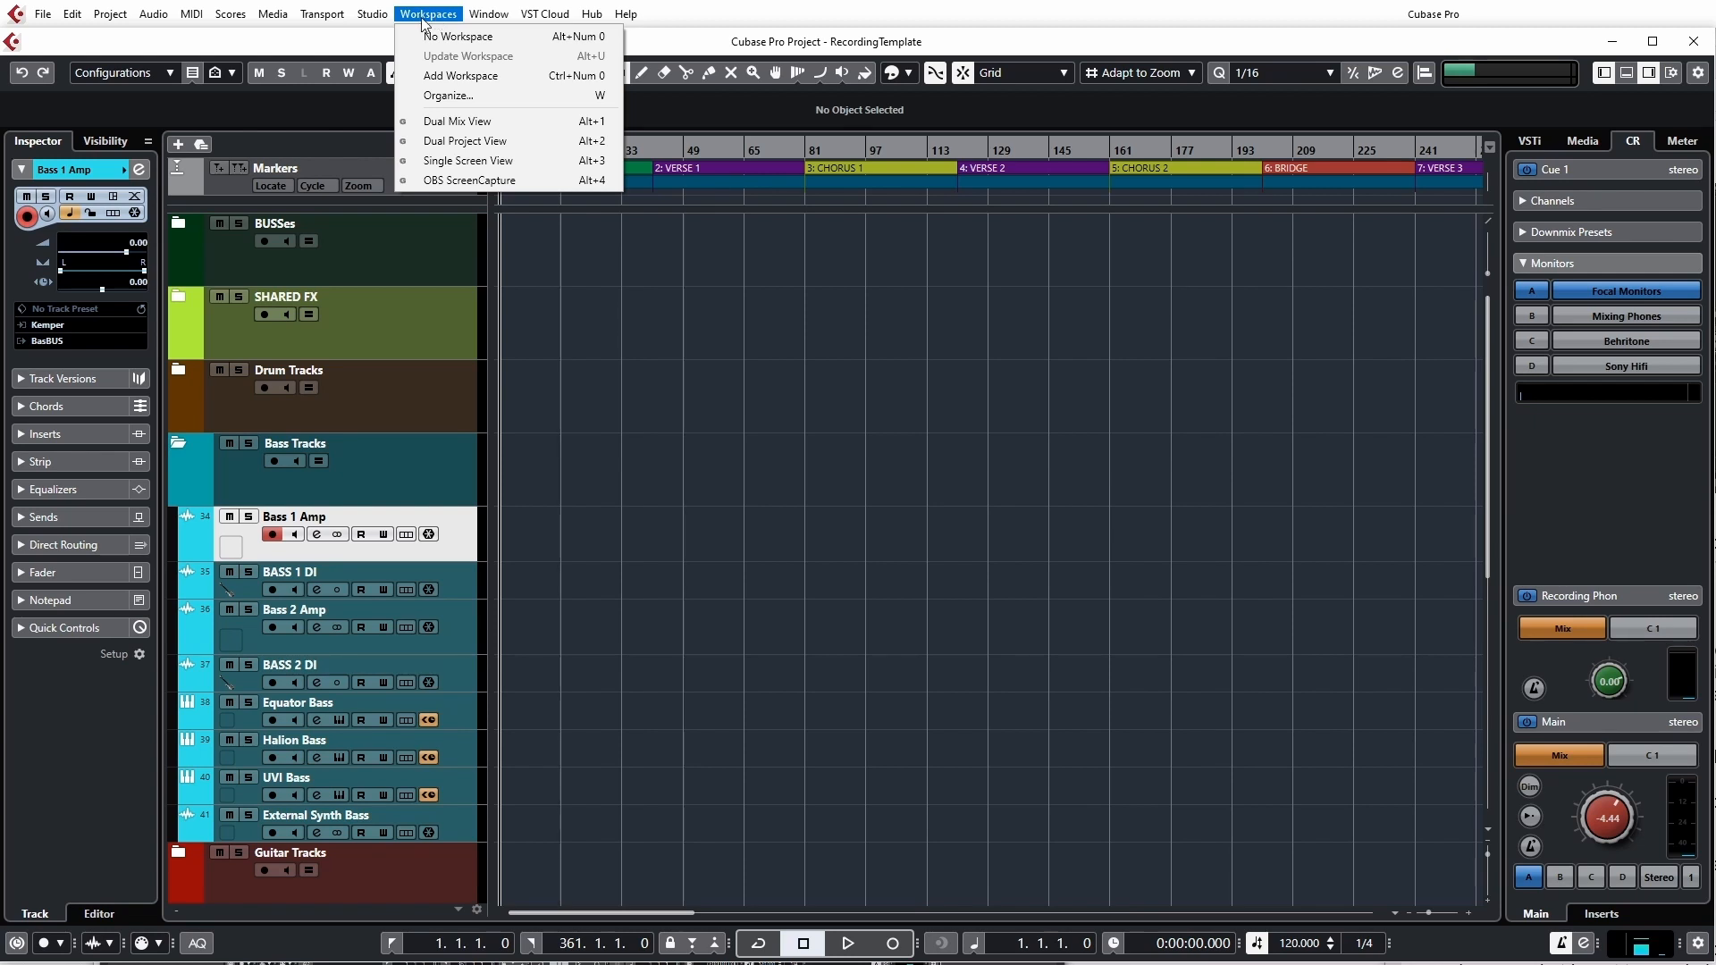
mouse_move(374, 18)
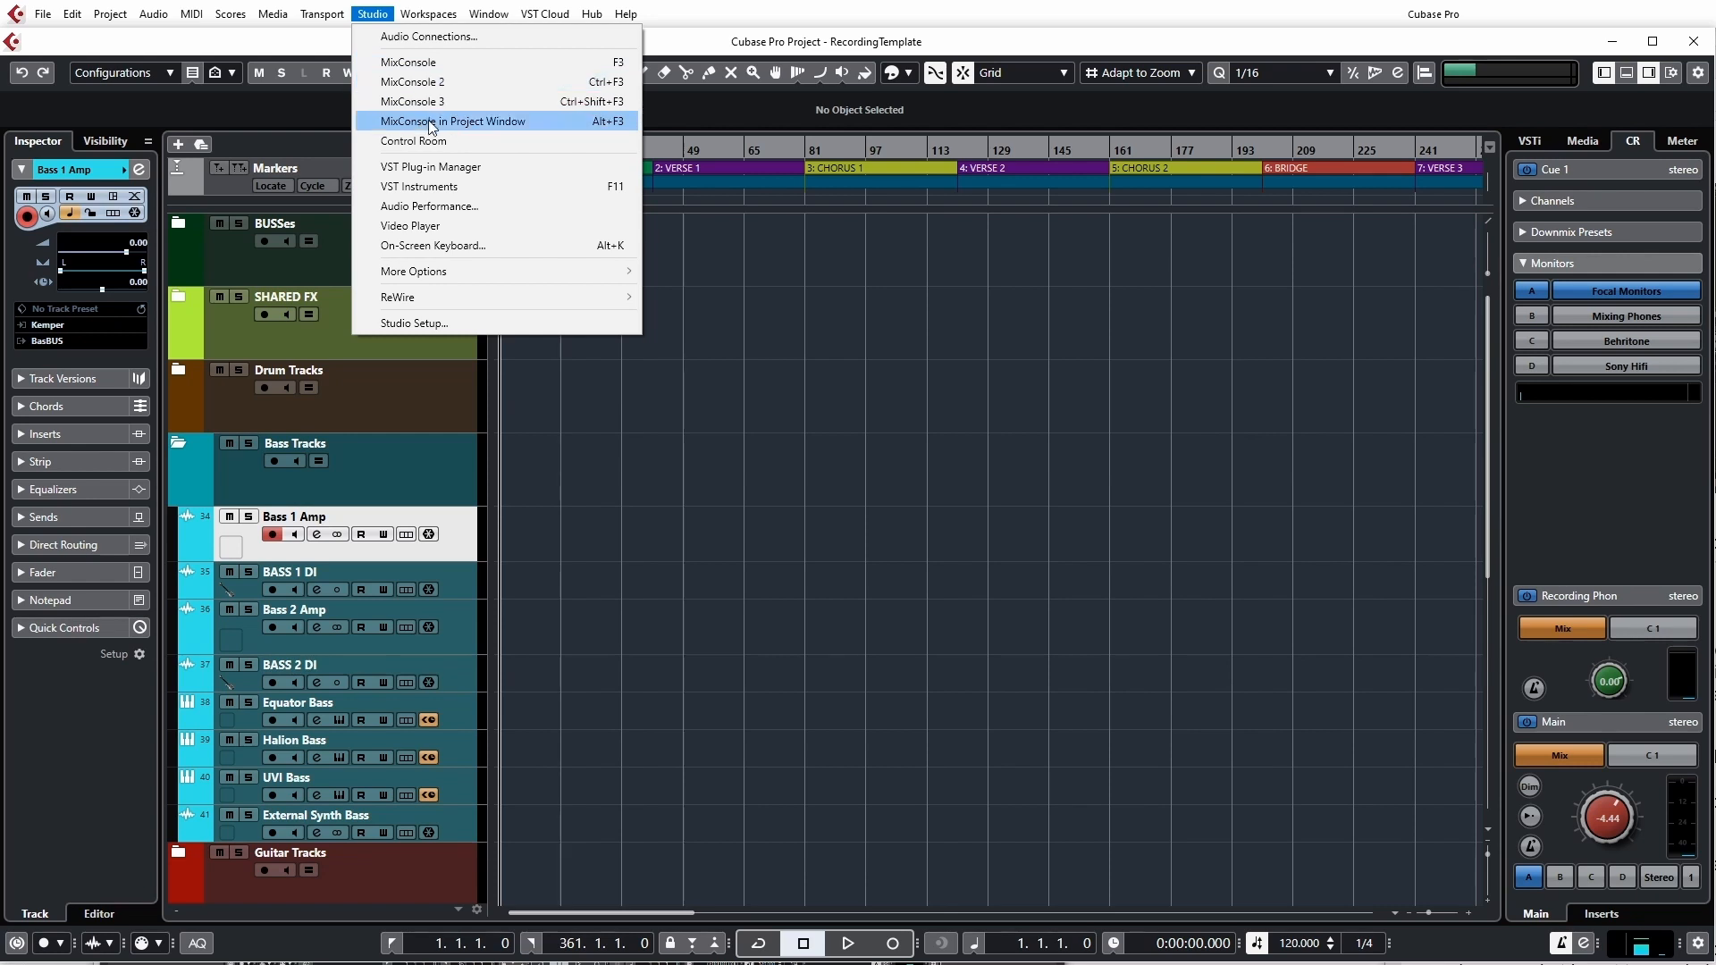
click(401, 63)
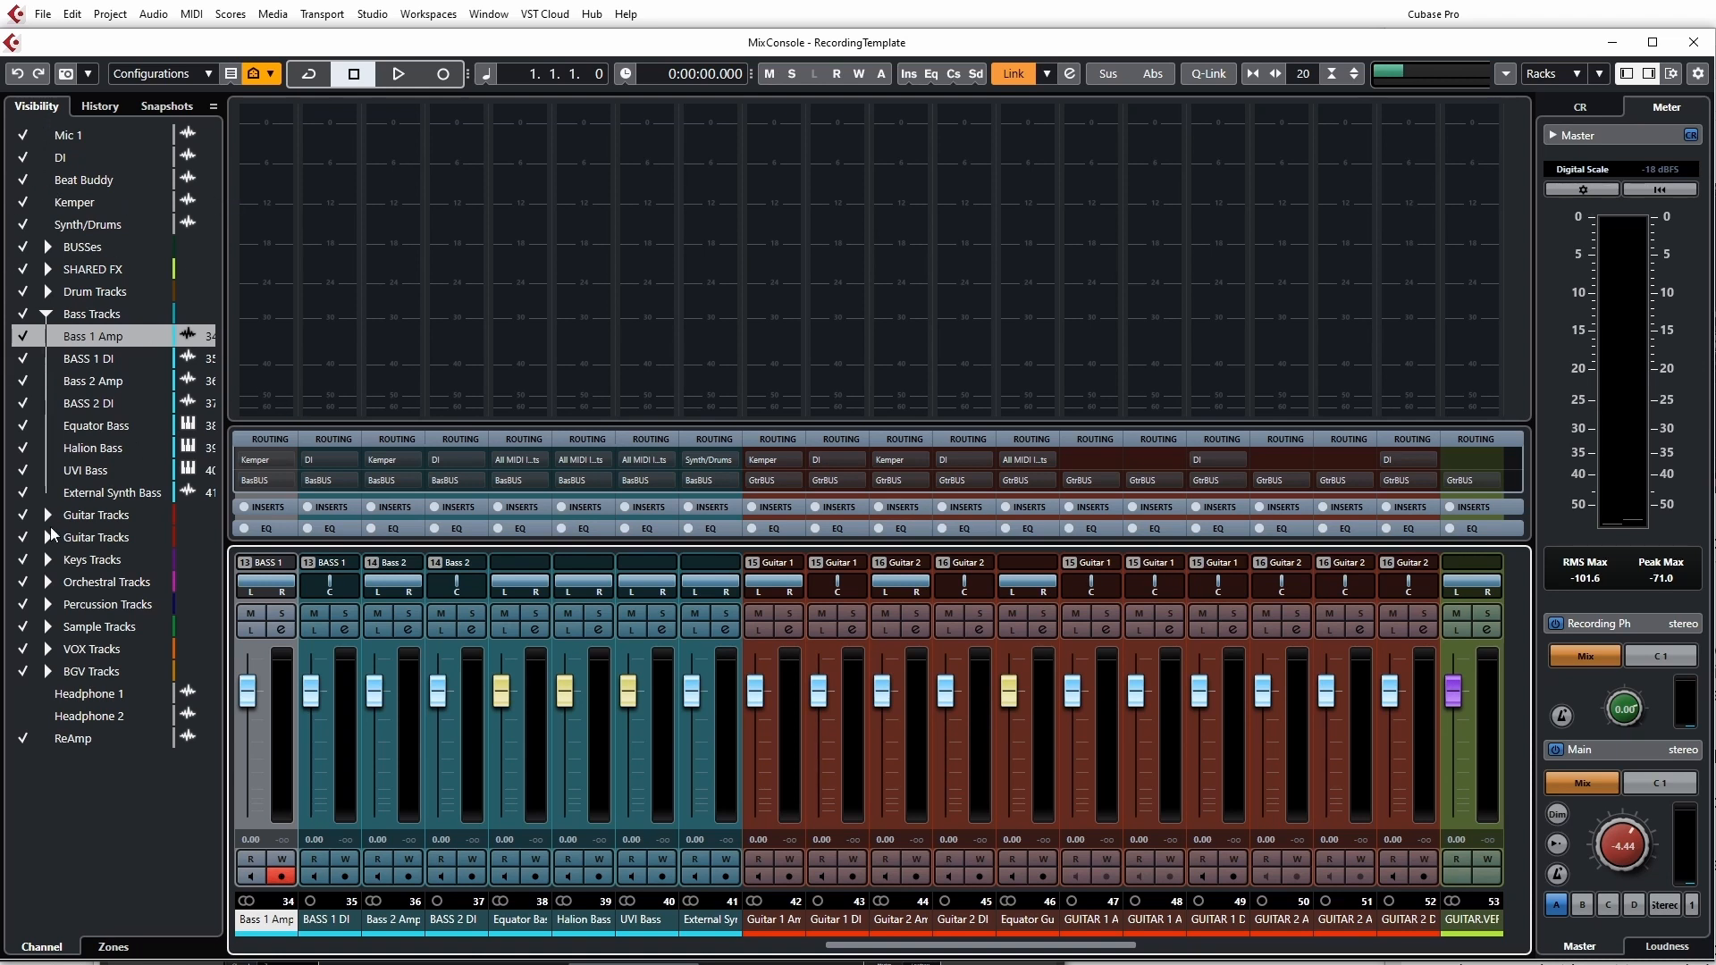
Step: Toggle the Bass 1 Amp channel's visibility off and on, and check the MixConsole's History and Snapshots pages before returning to Visibility
click(18, 340)
click(18, 341)
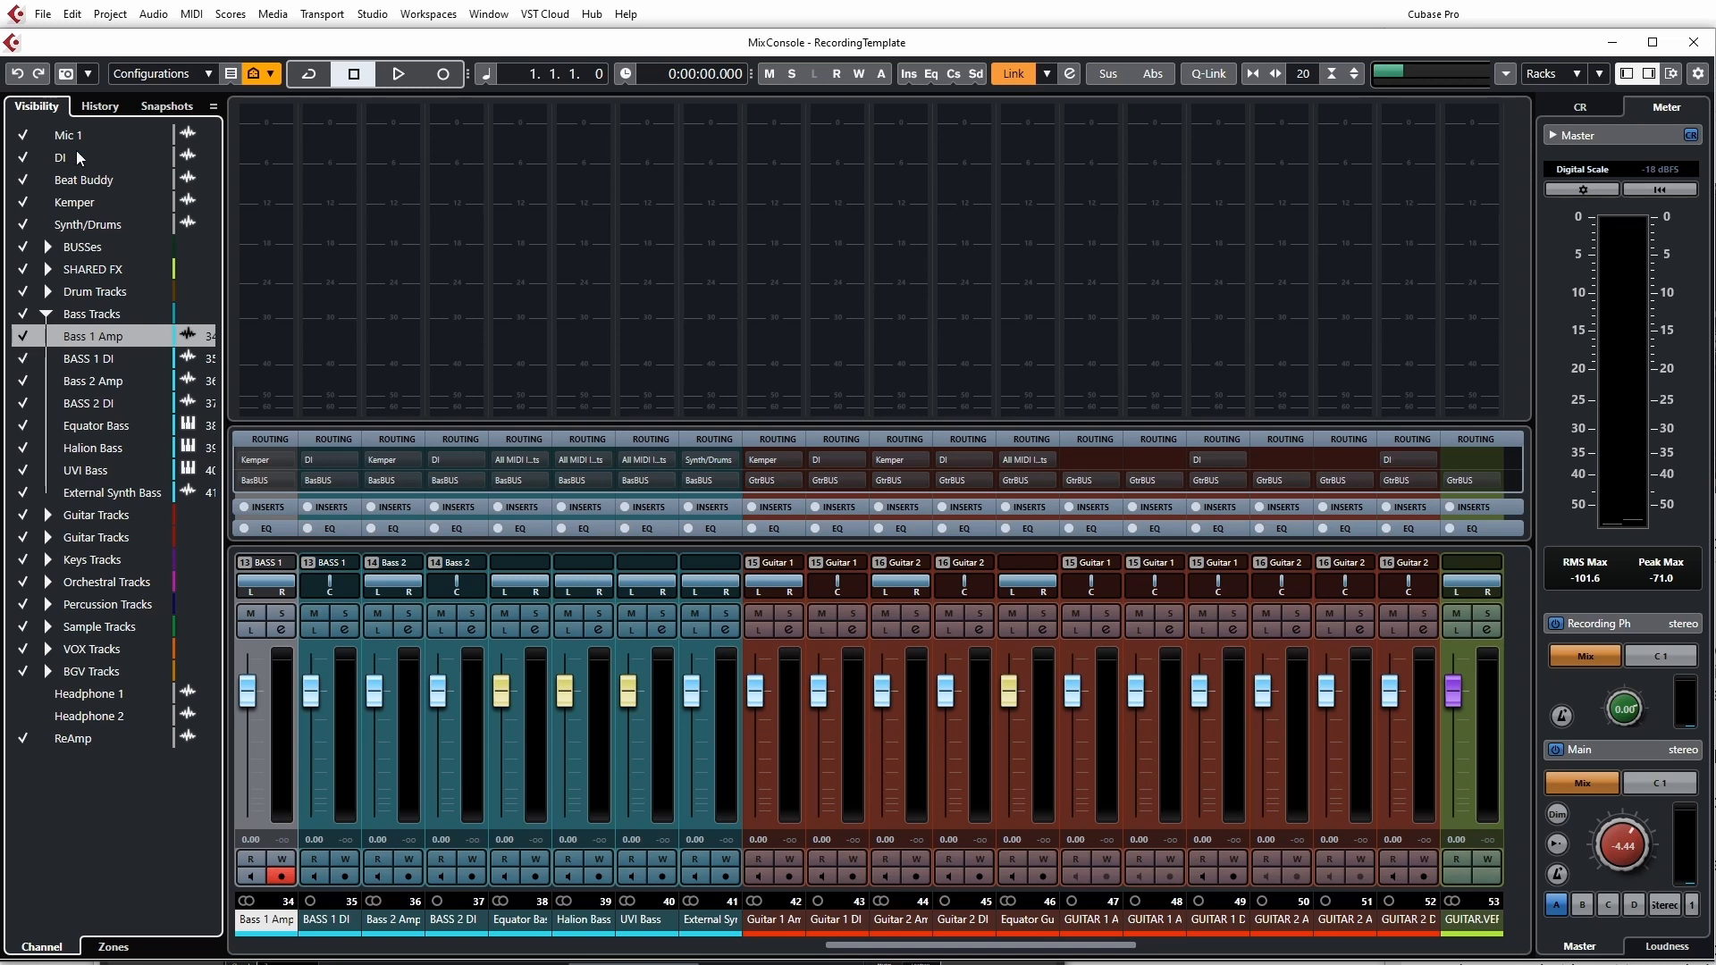
click(99, 108)
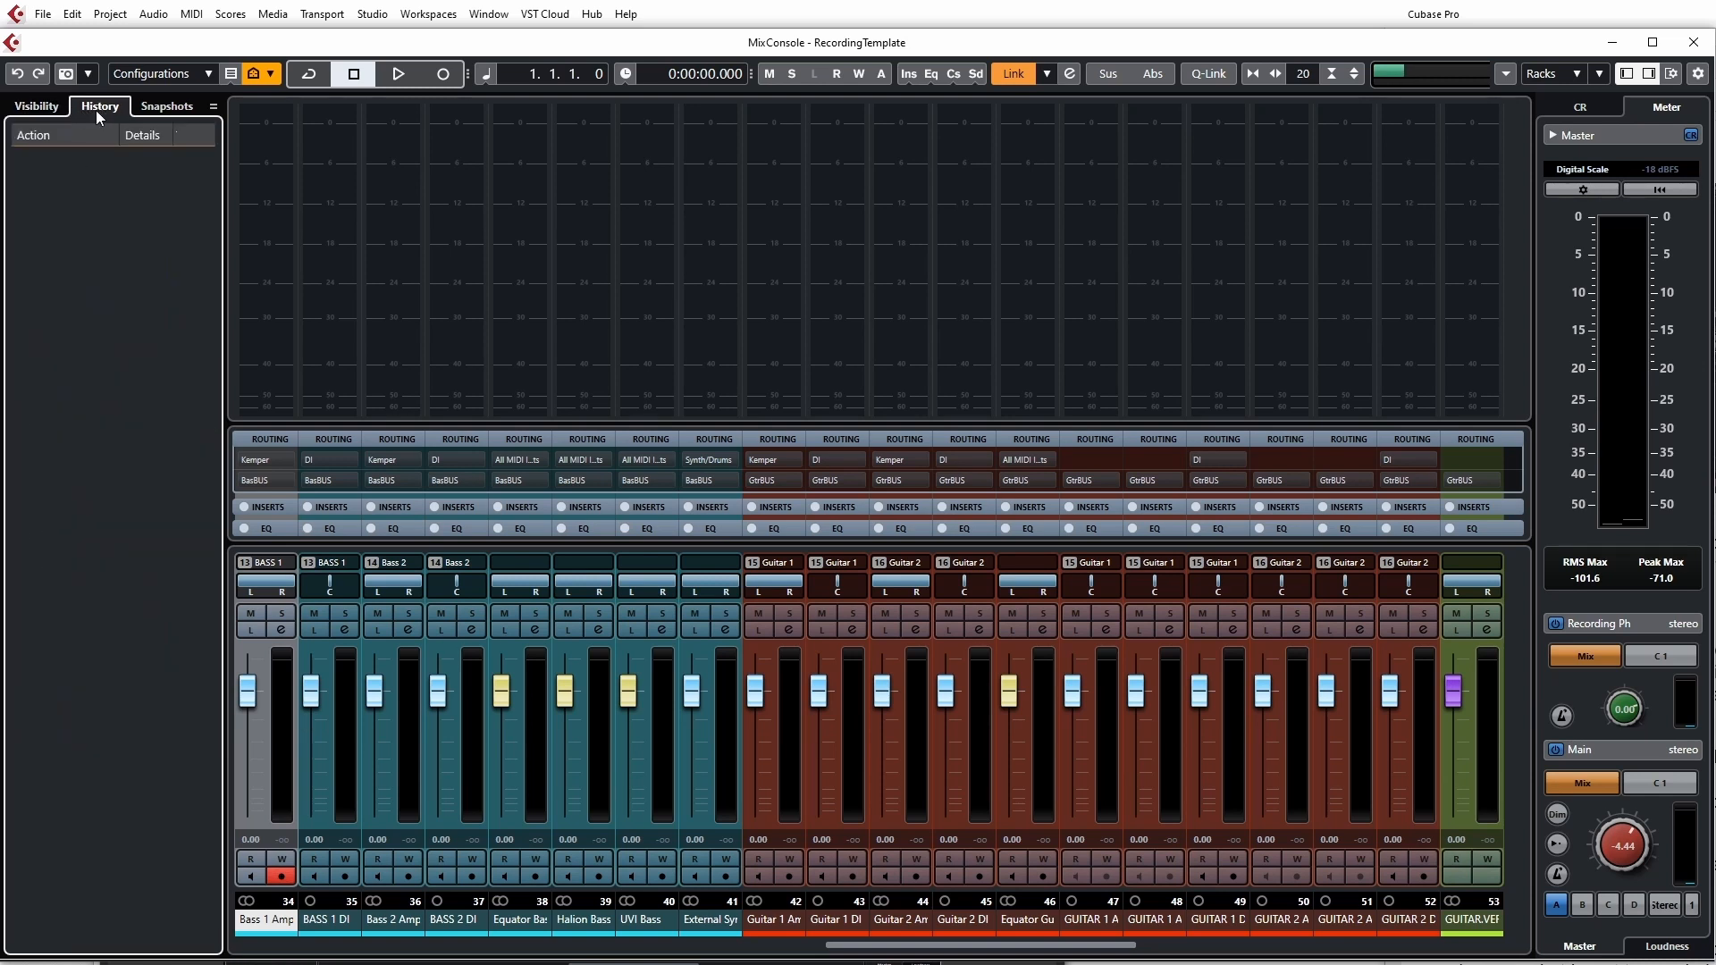
click(154, 110)
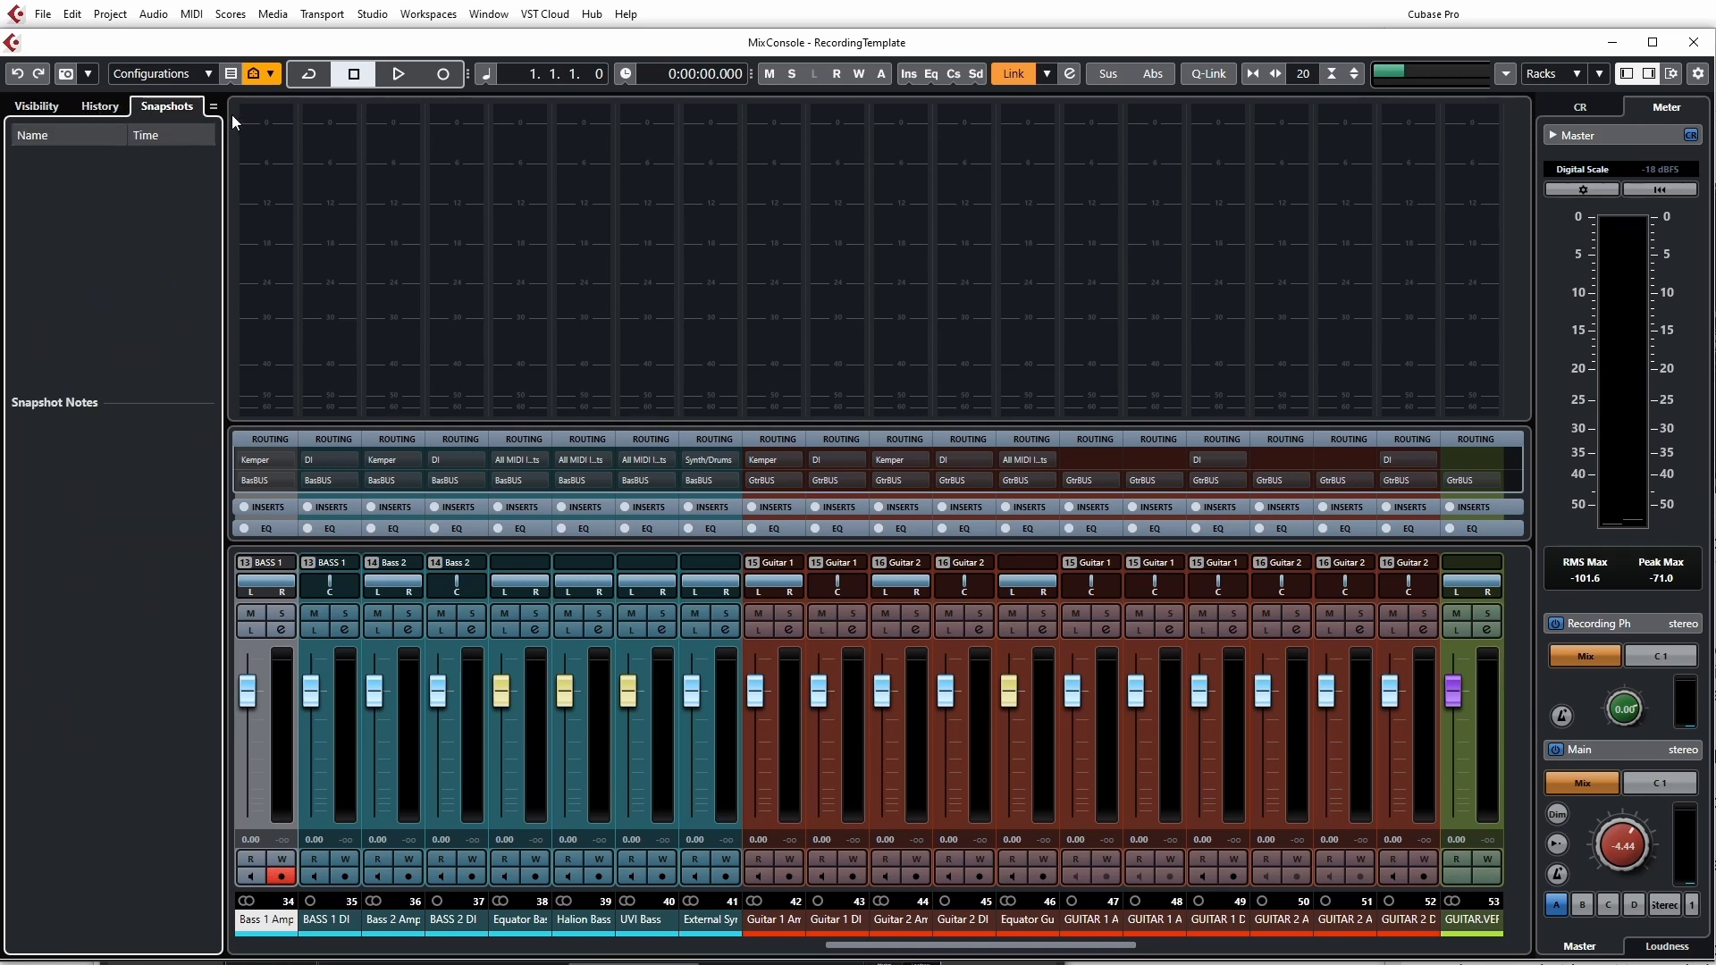
click(62, 108)
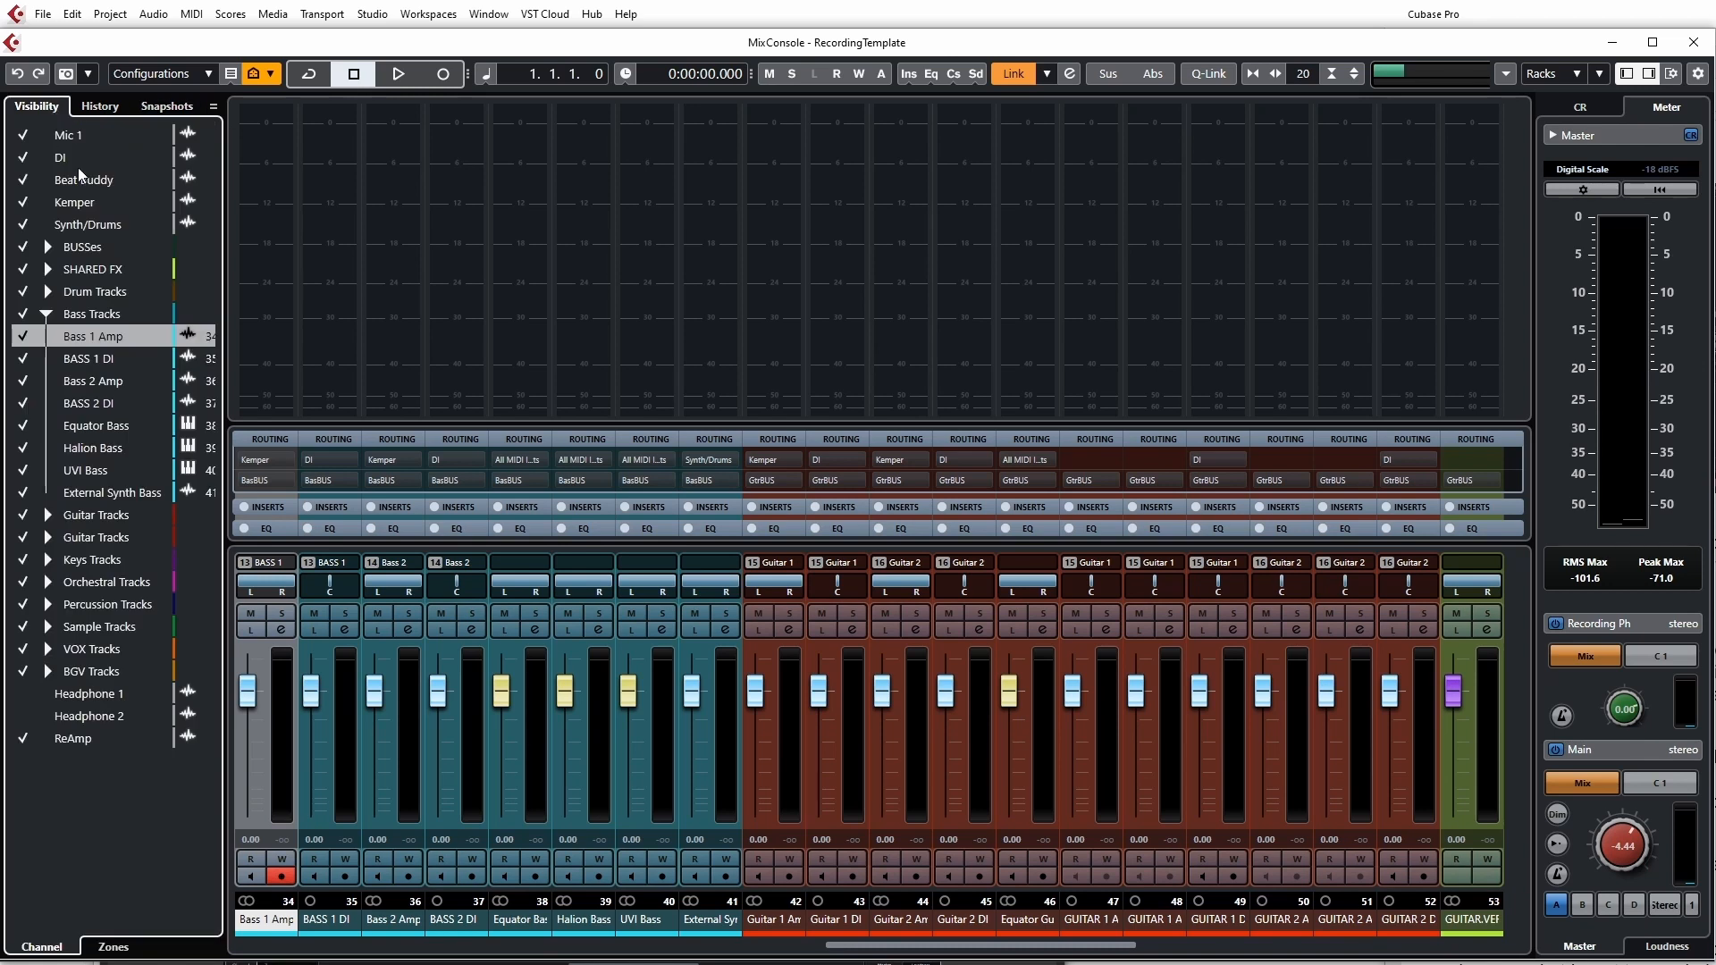
Step: Hide and restore the MixConsole's left zone and right zone, one after the other
click(1625, 75)
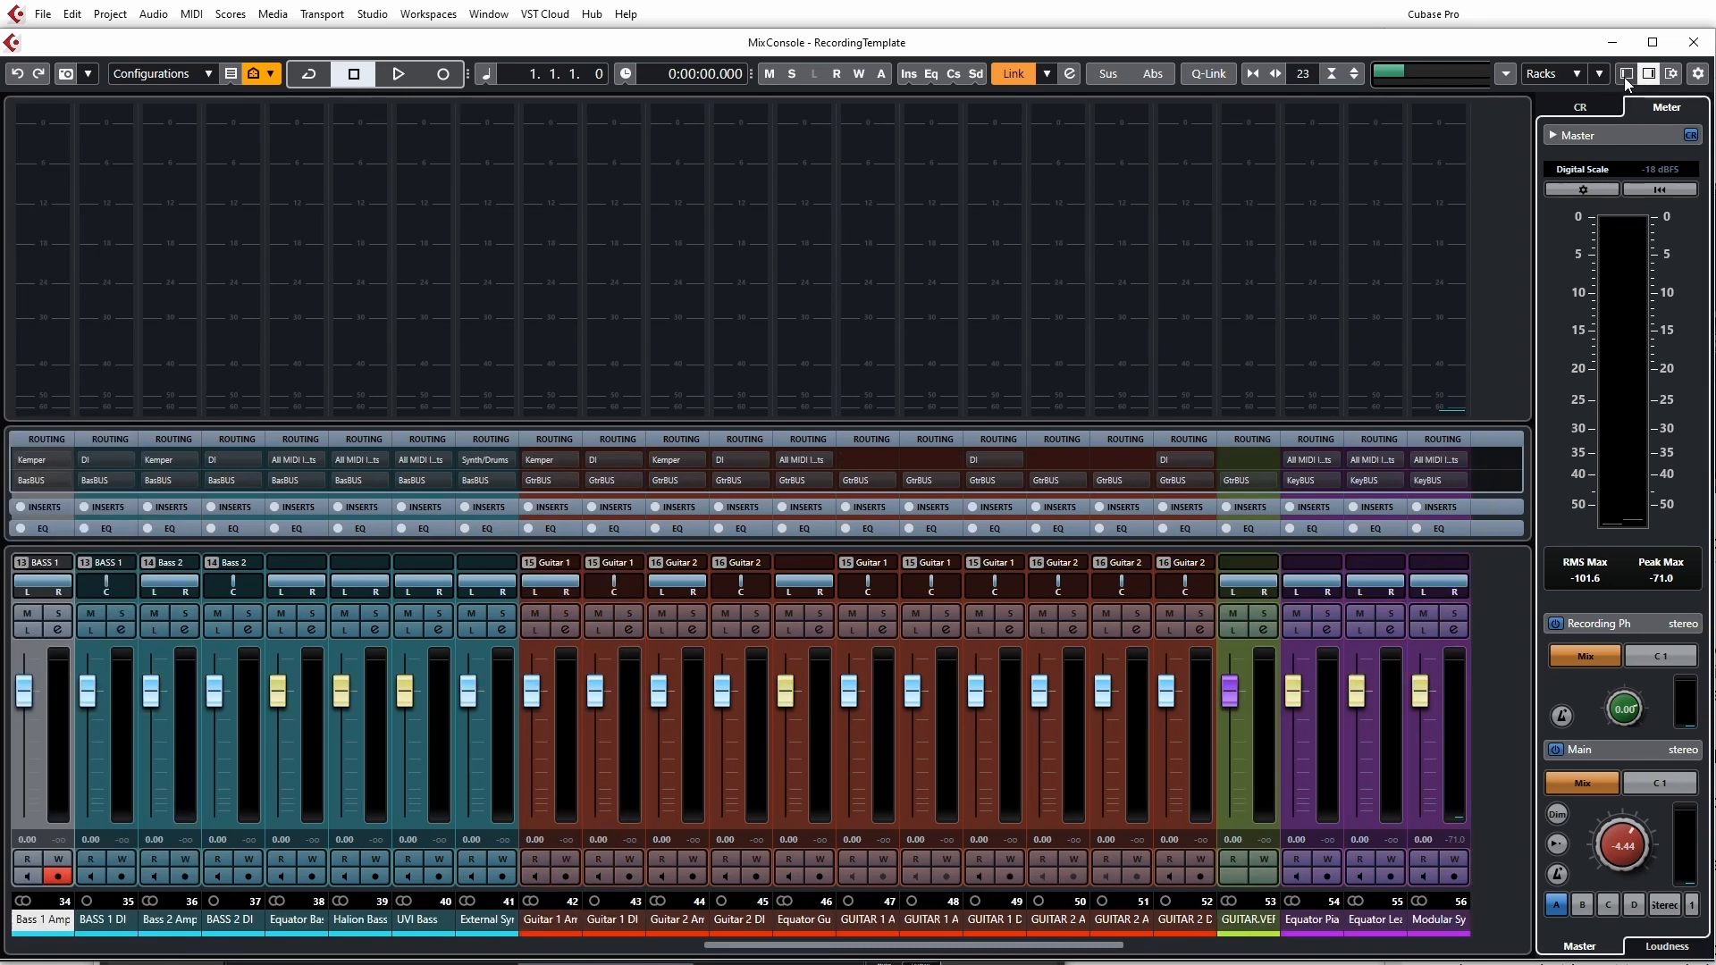
click(1627, 74)
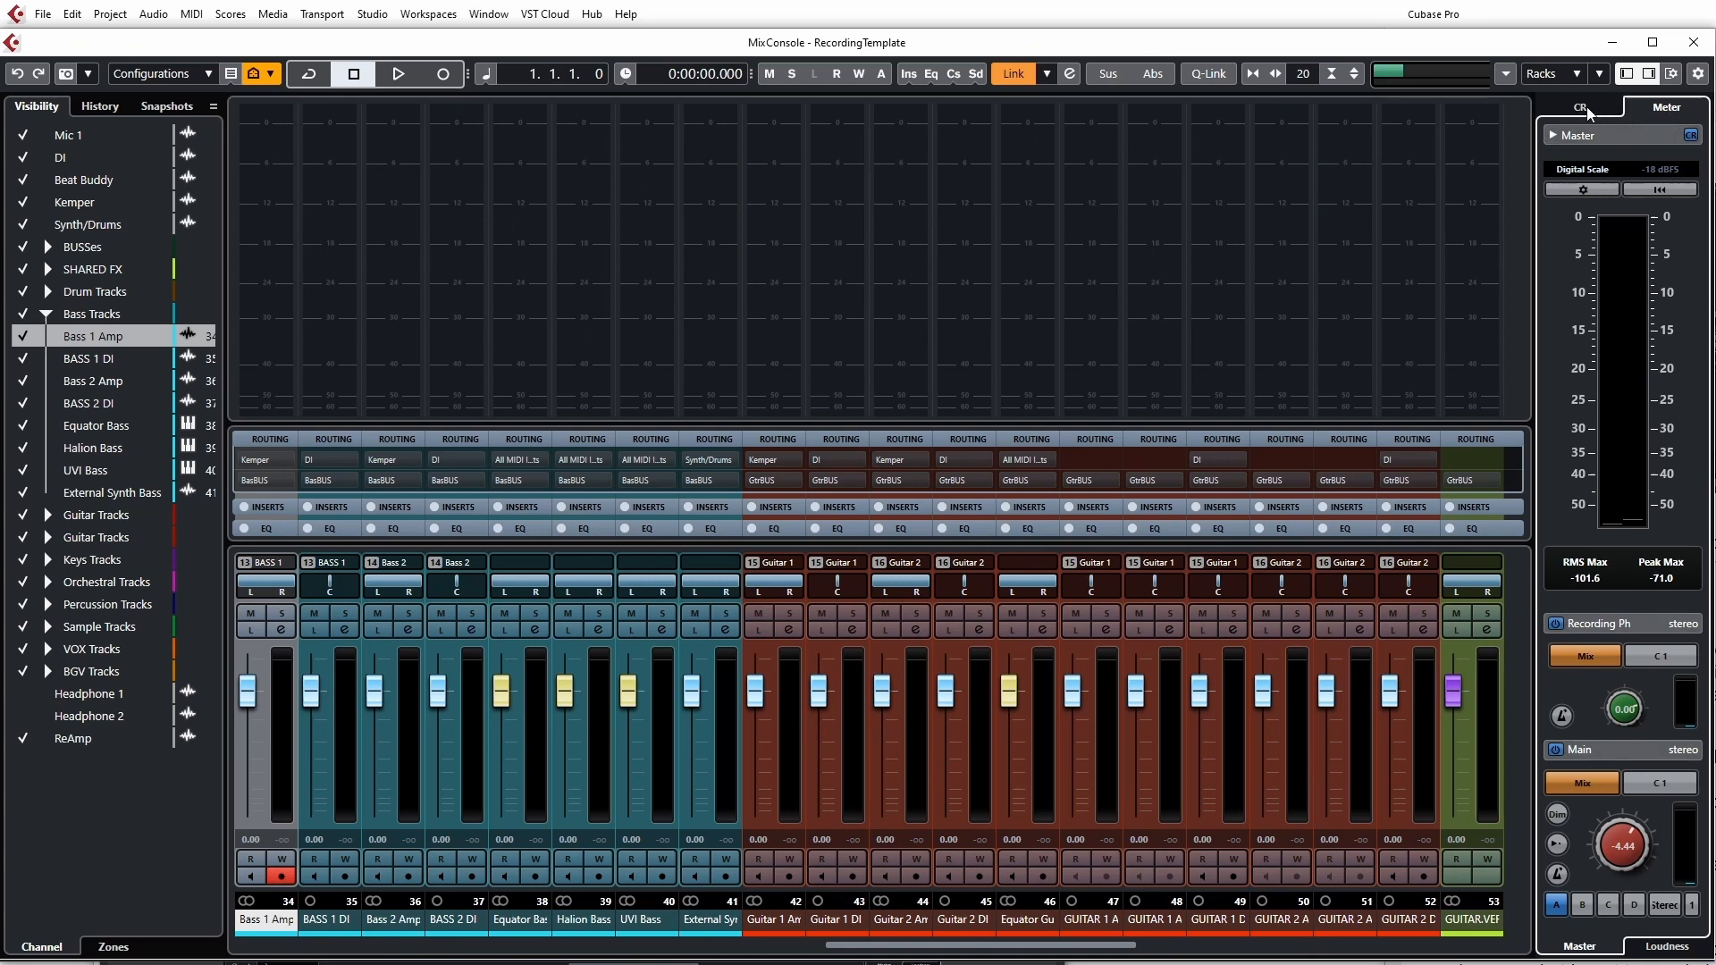
click(1651, 74)
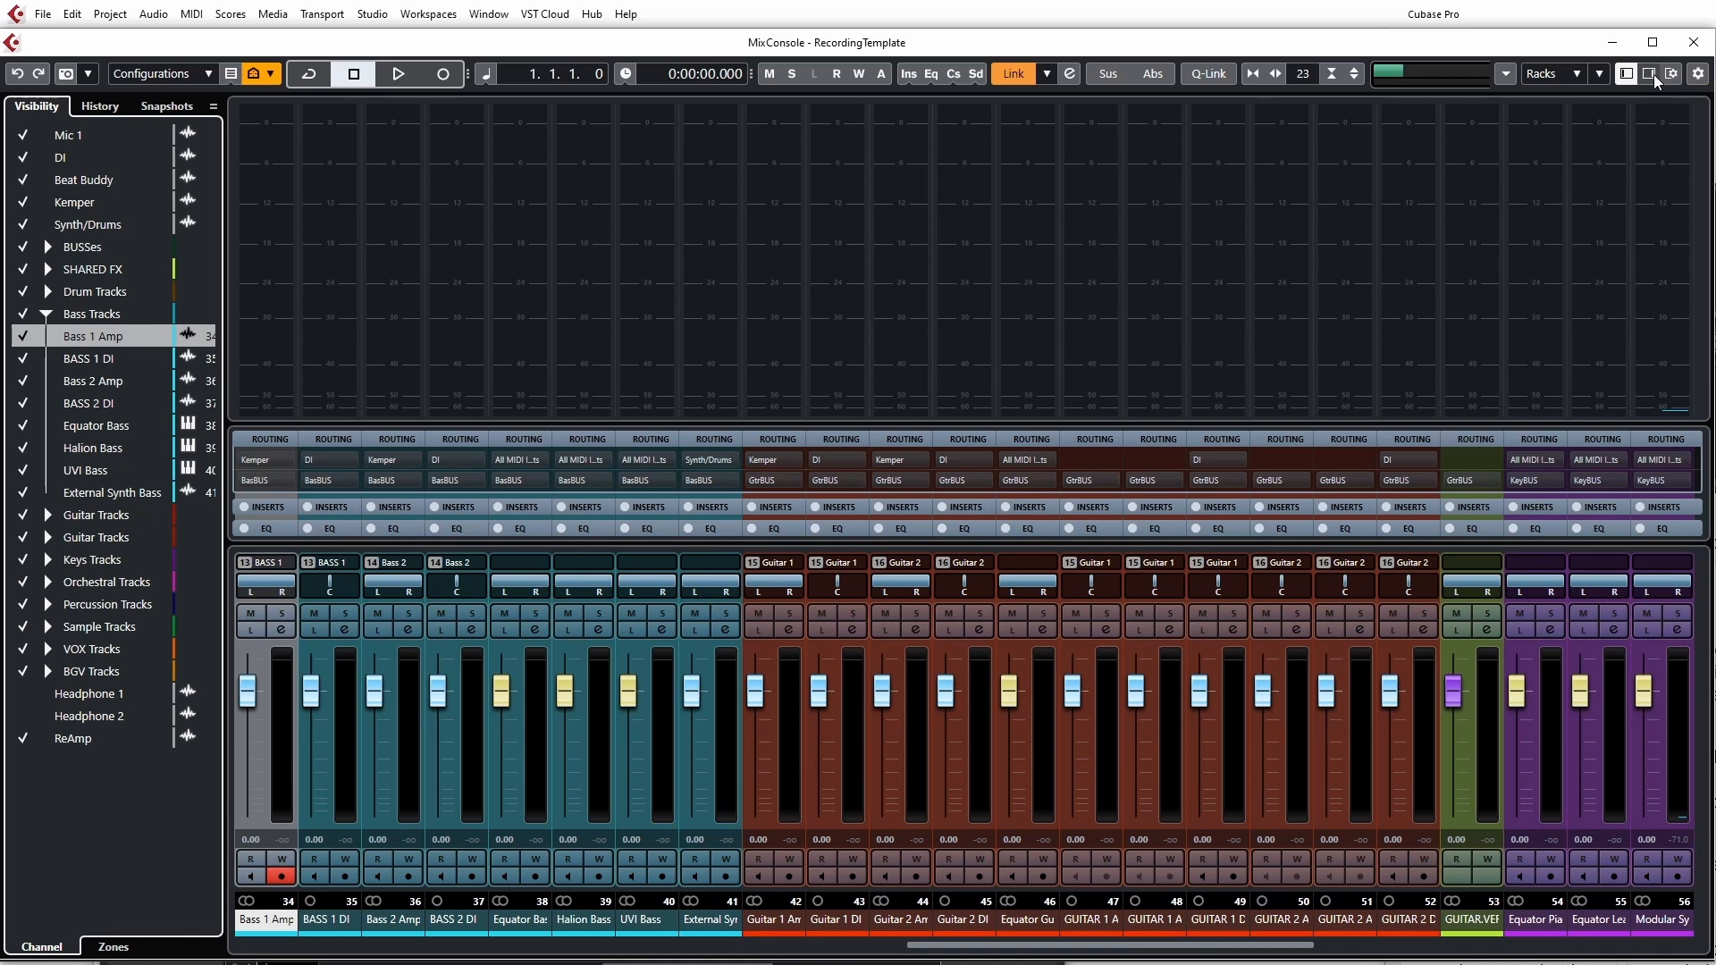
click(1651, 74)
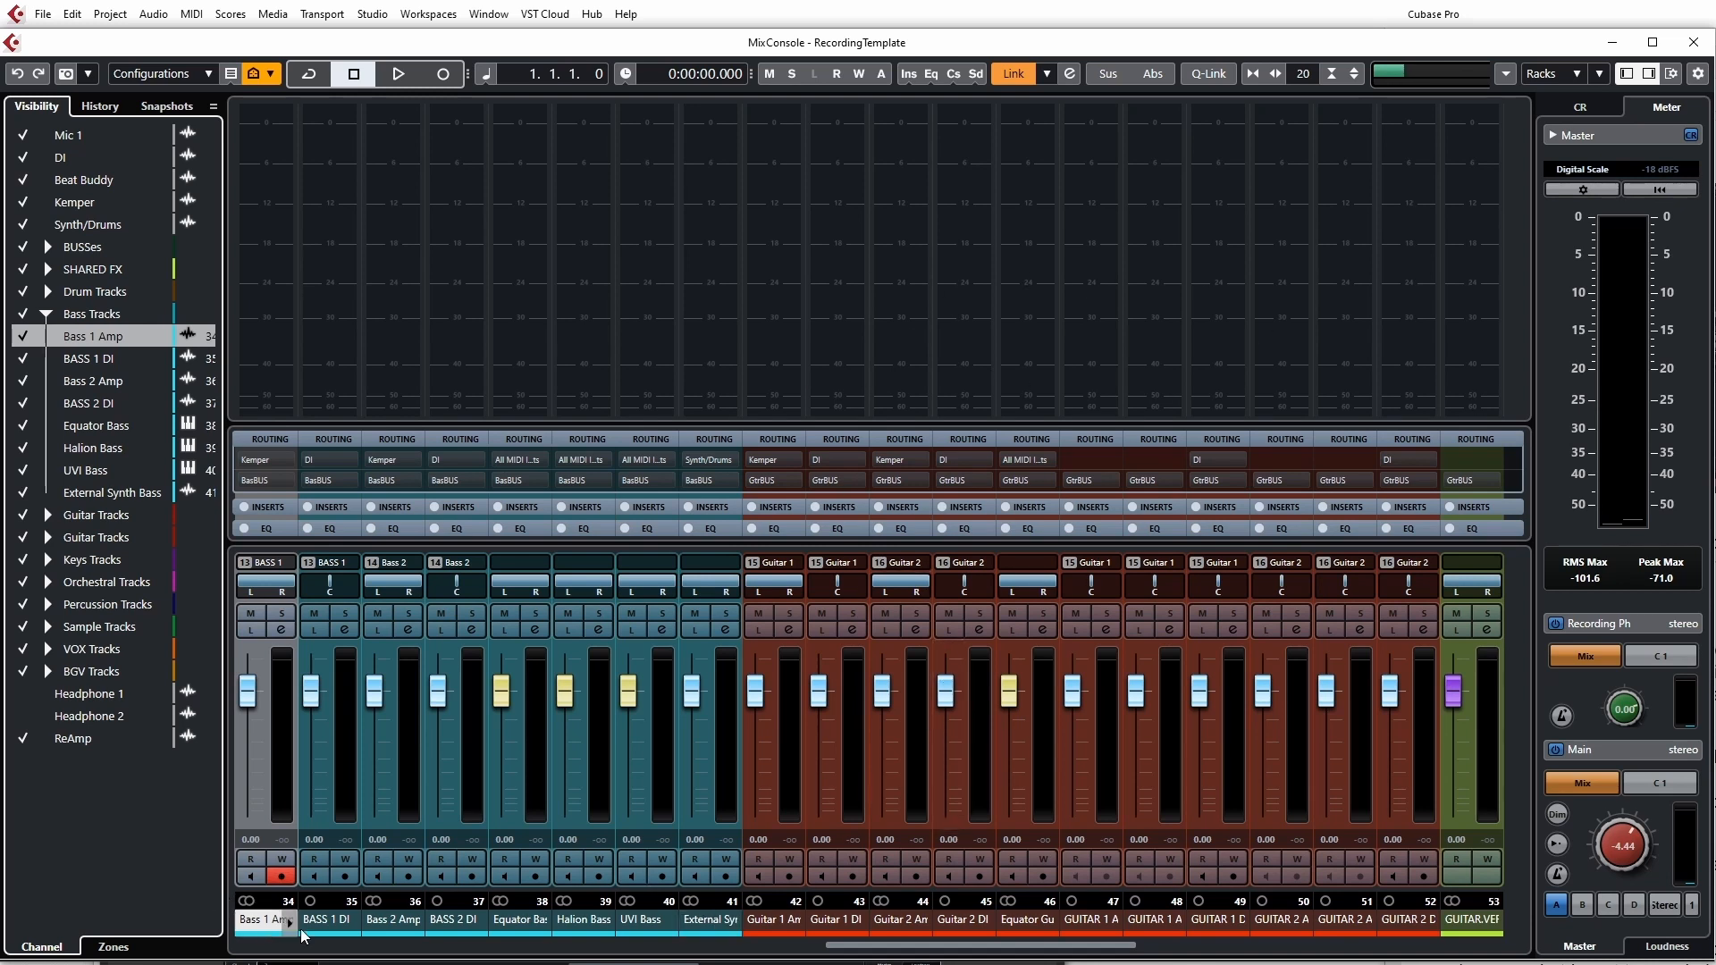
Step: Lower the Guitar 1 Amp channel's fader to -0.50 and mute the channel
mouse_move(925, 950)
mouse_down()
mouse_move(248, 956)
mouse_move(1084, 935)
mouse_move(709, 934)
mouse_move(947, 930)
mouse_up()
drag(692, 690, 736, 695)
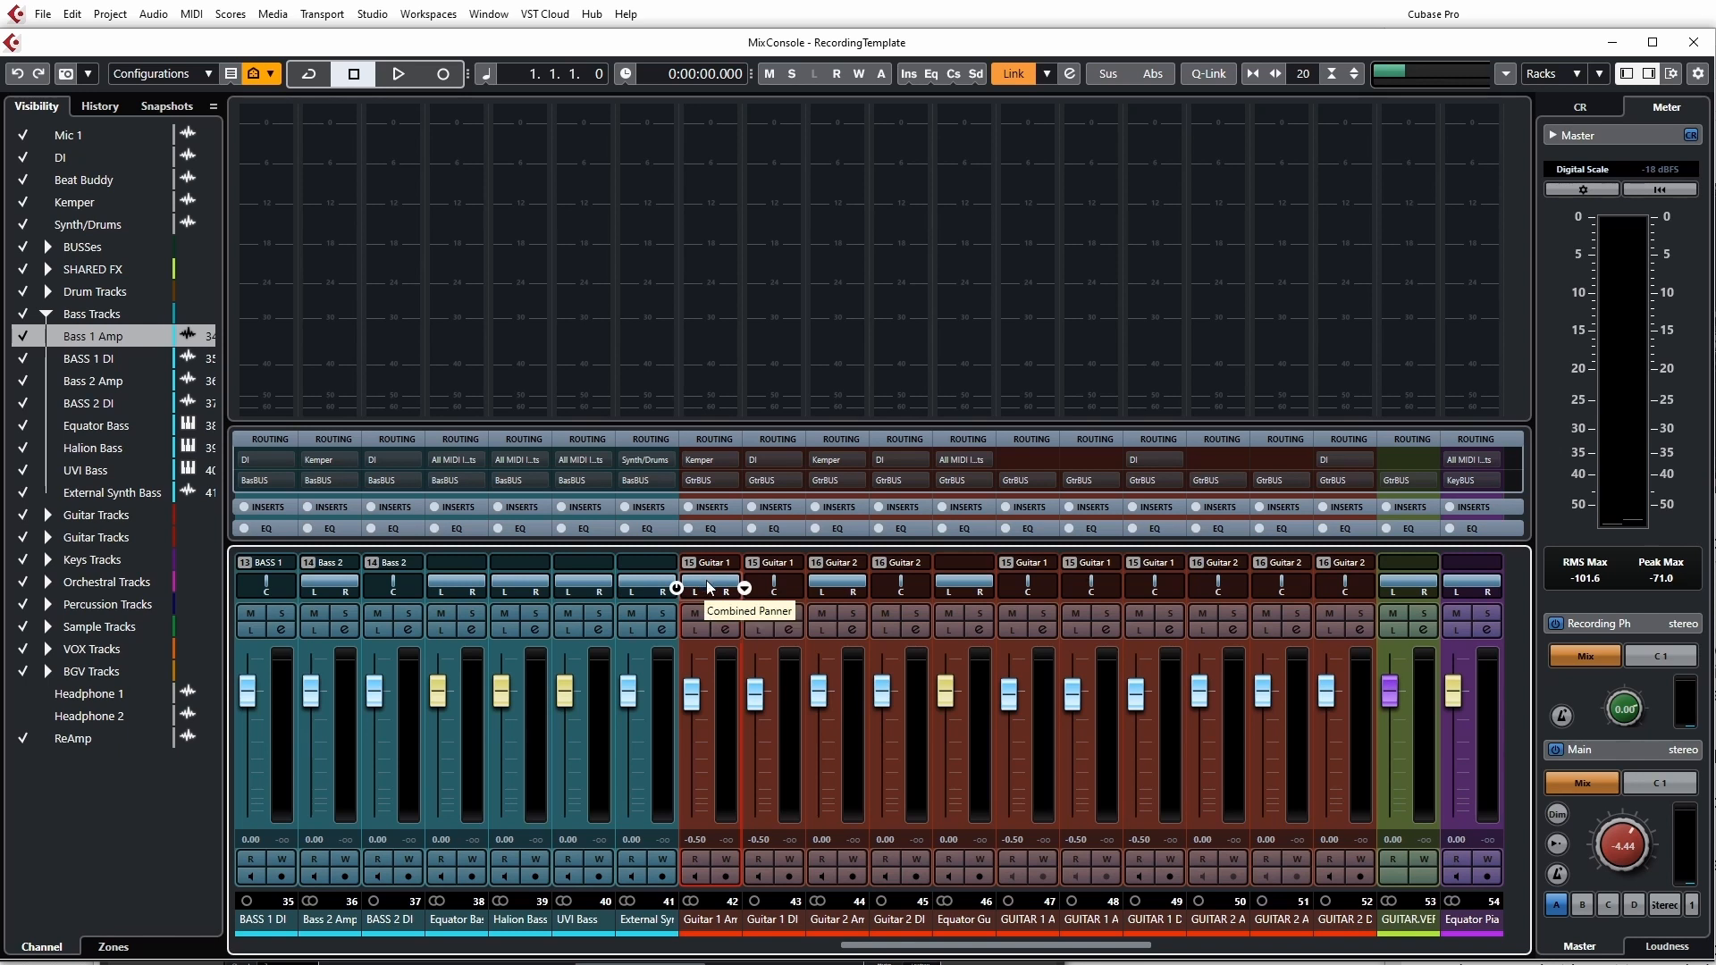
click(696, 614)
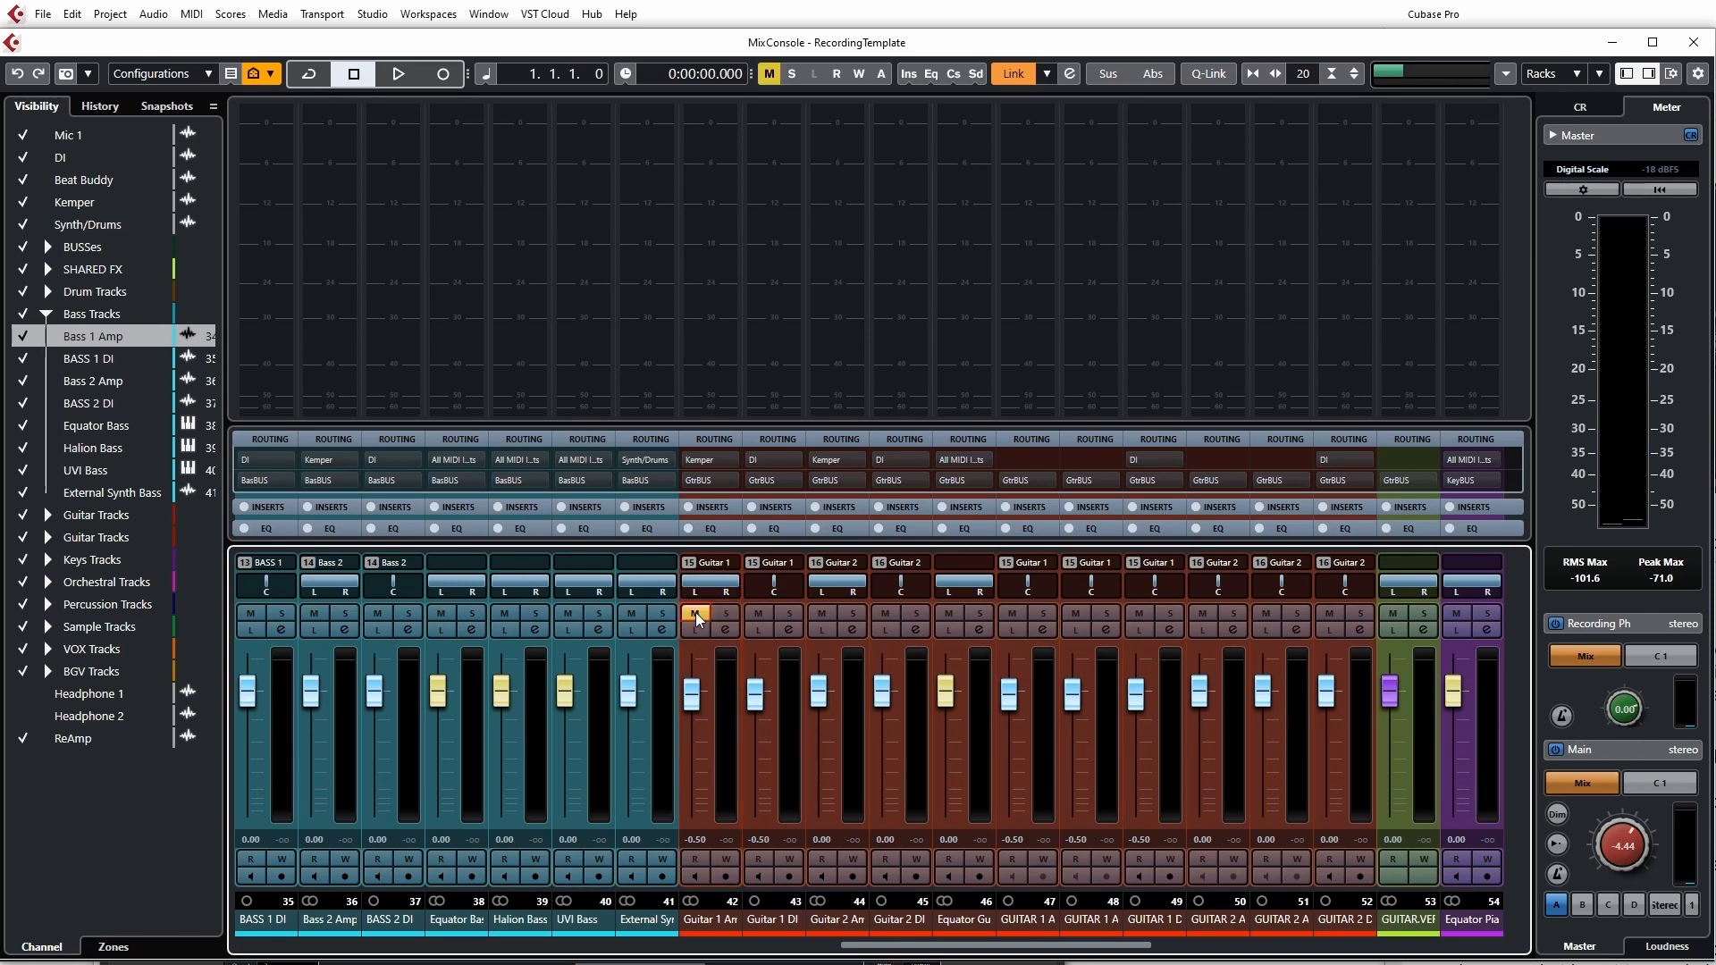
Step: Unmute the Guitar 1 Amp channel and switch its solo on and off again
click(696, 614)
click(726, 613)
click(726, 613)
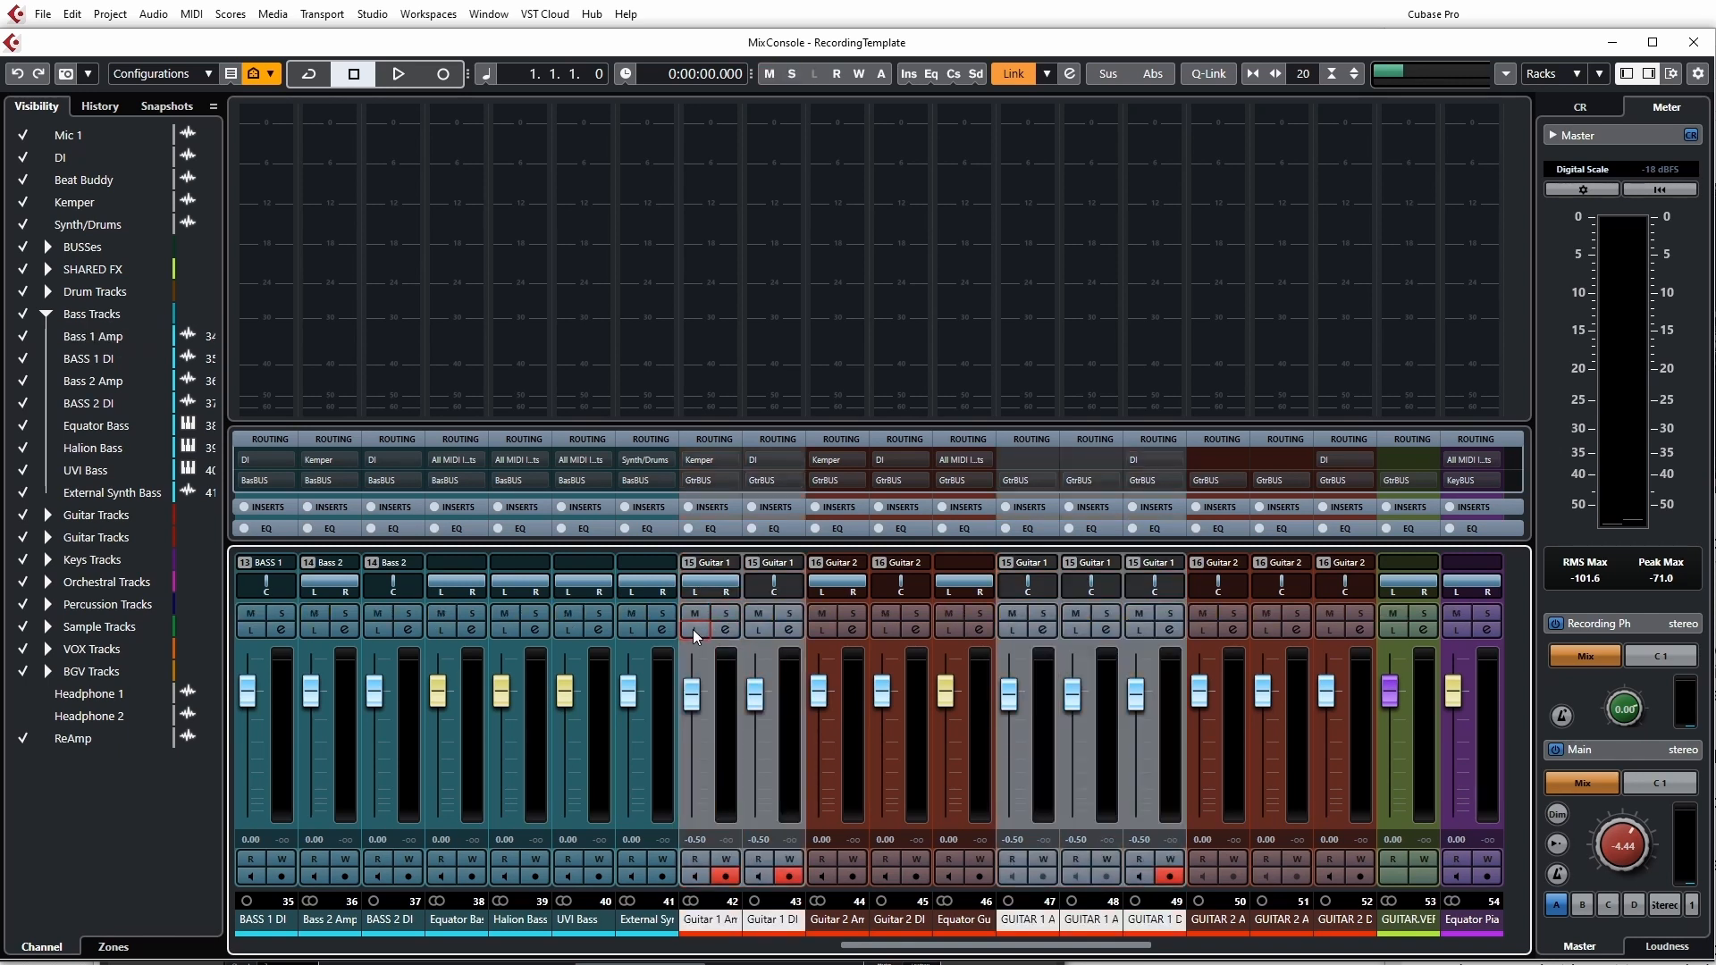
Step: Open the Guitar 1 Amp channel's settings window to view its inserts, equalizer and sends, and close it
click(723, 630)
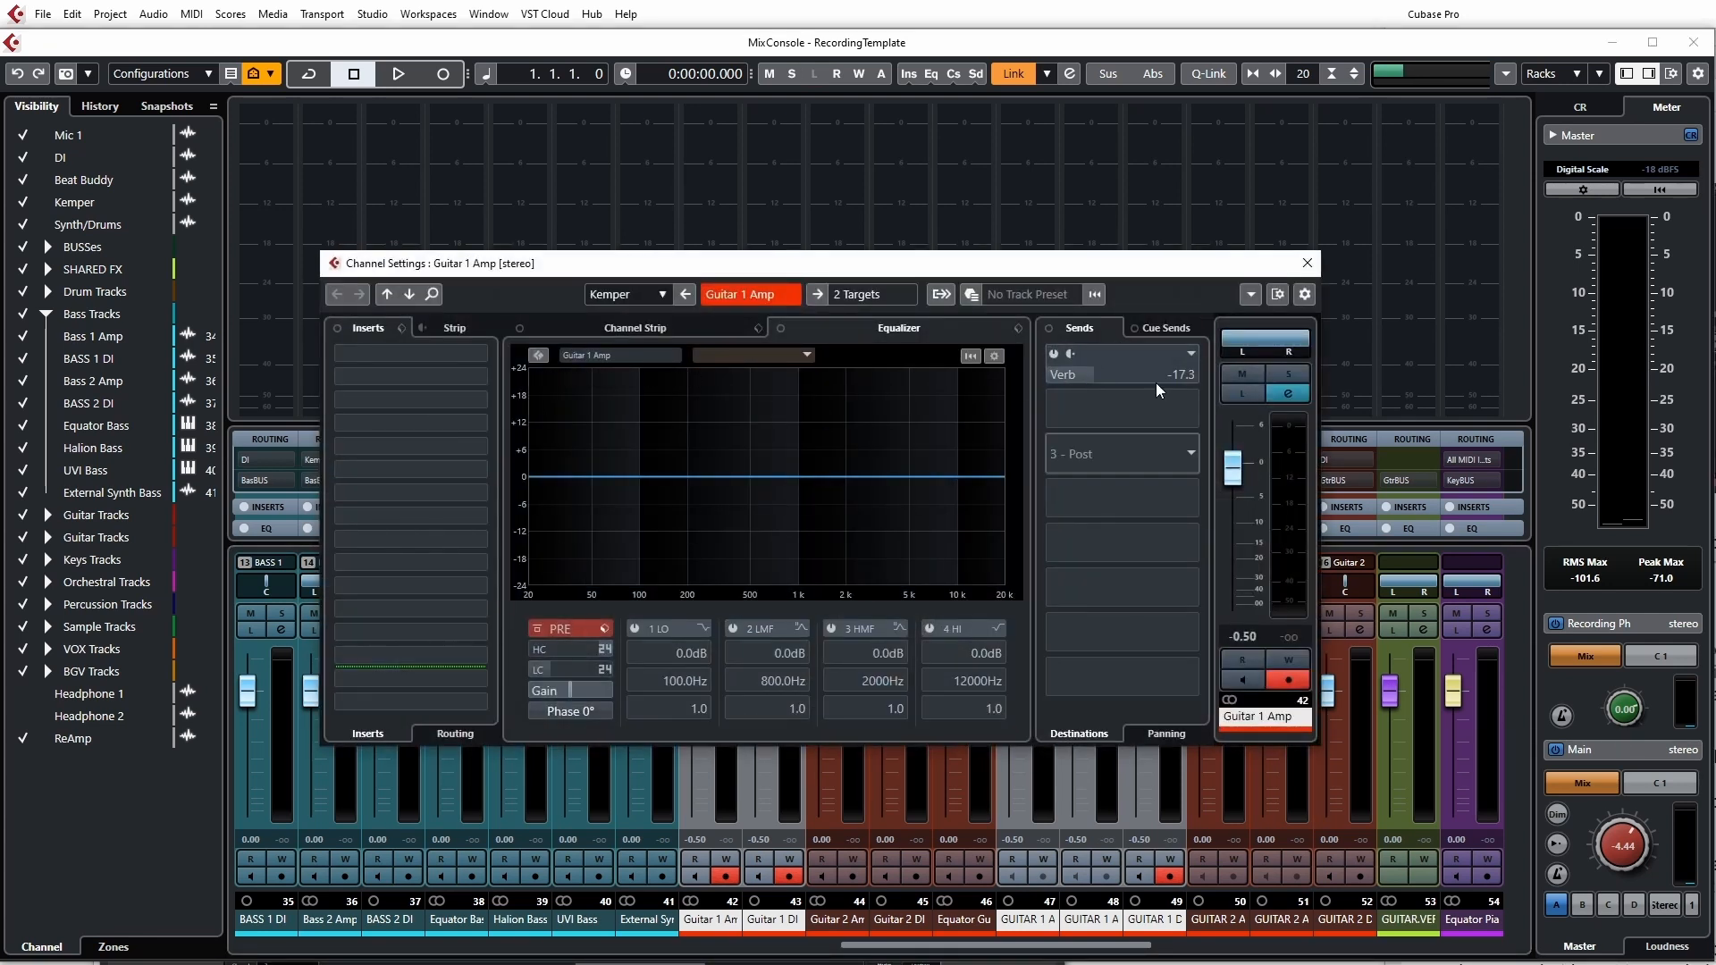
click(1307, 263)
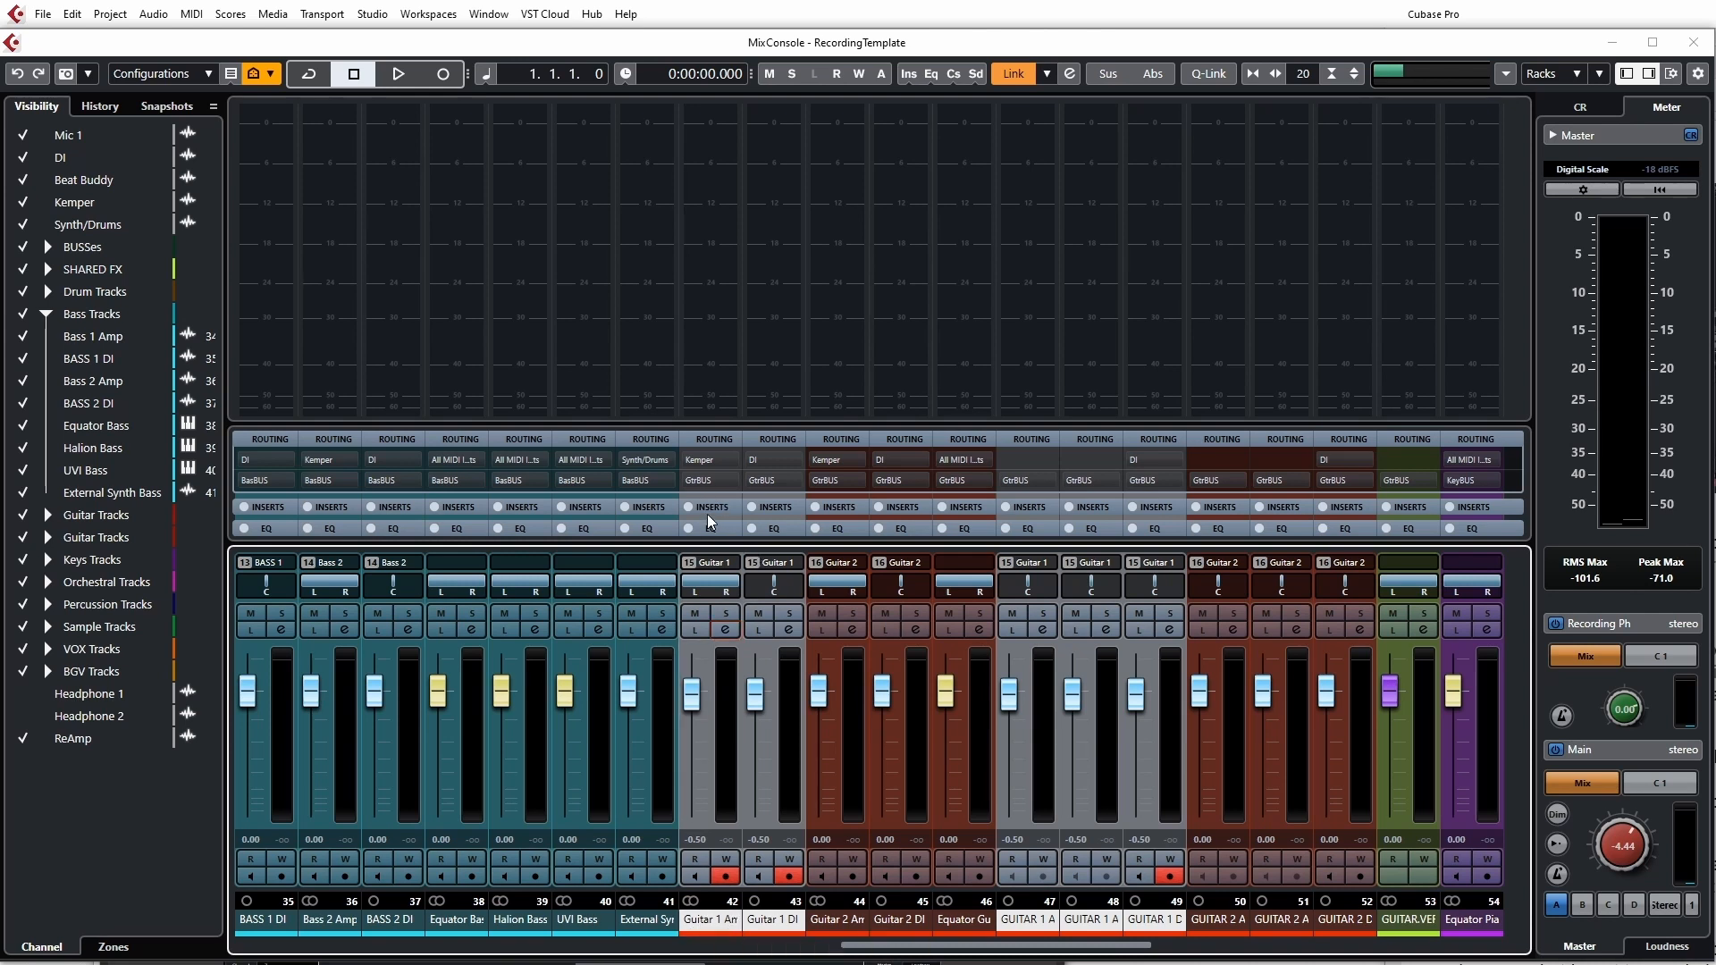
Step: In the MixConsole's window layout setup, show and hide the channel overview and toggle the meter bridge until it is hidden
click(1673, 75)
click(1714, 179)
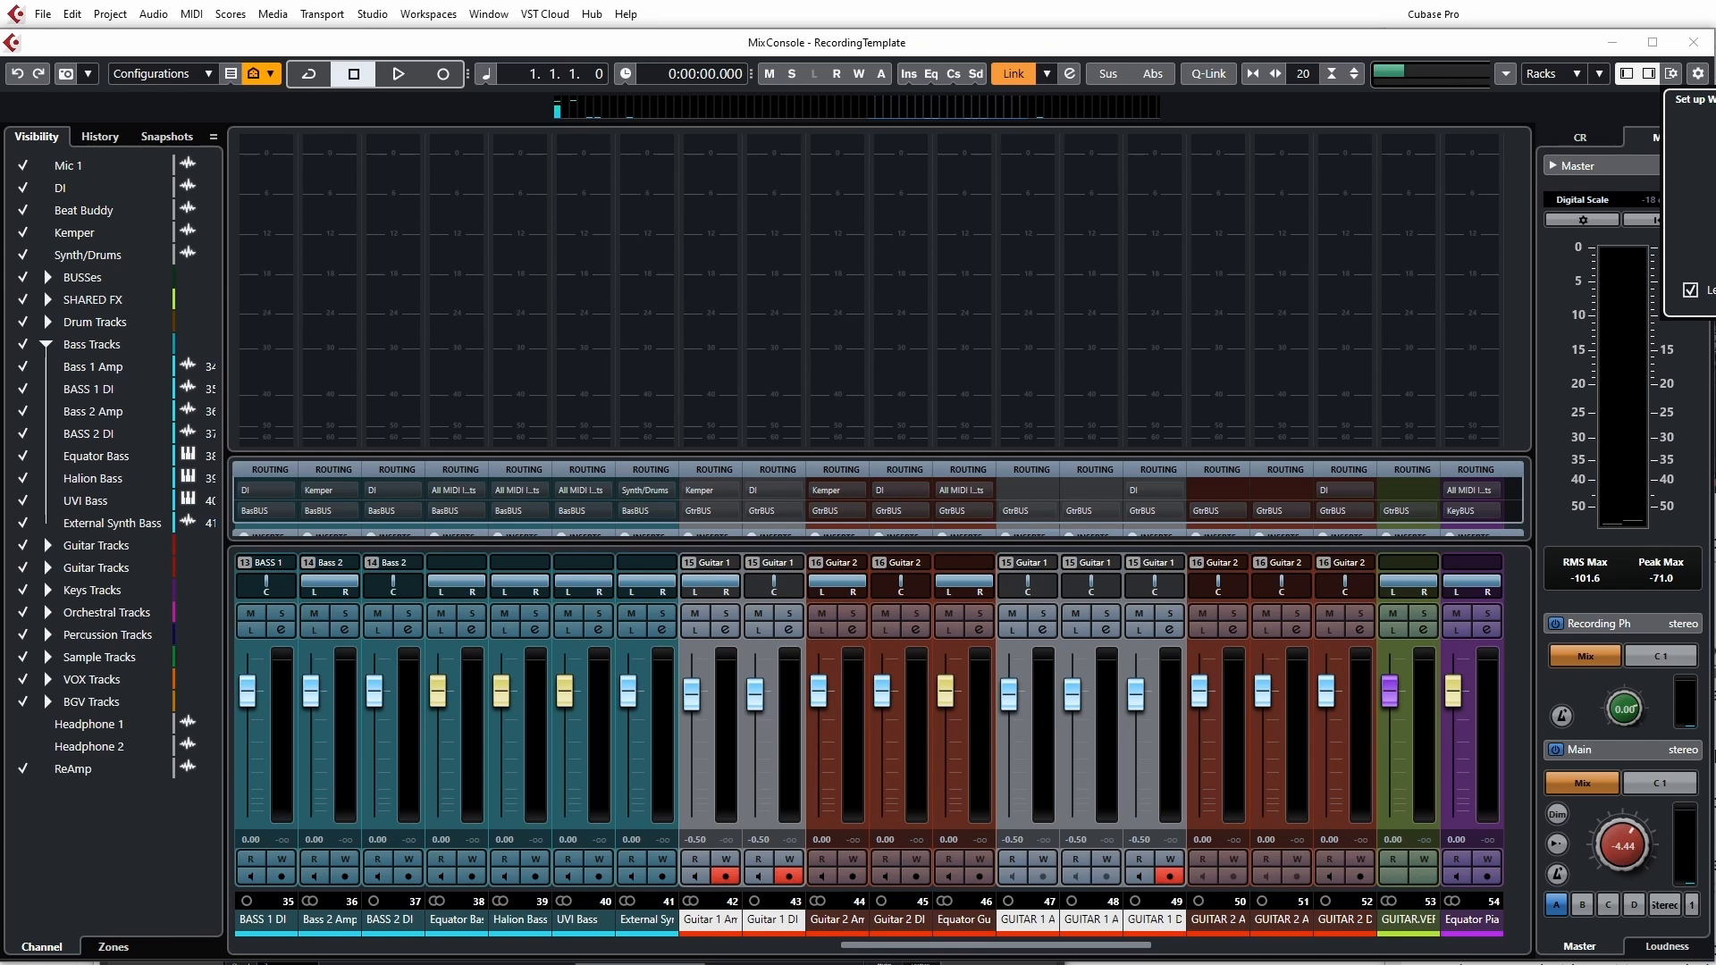
click(1714, 143)
click(1714, 188)
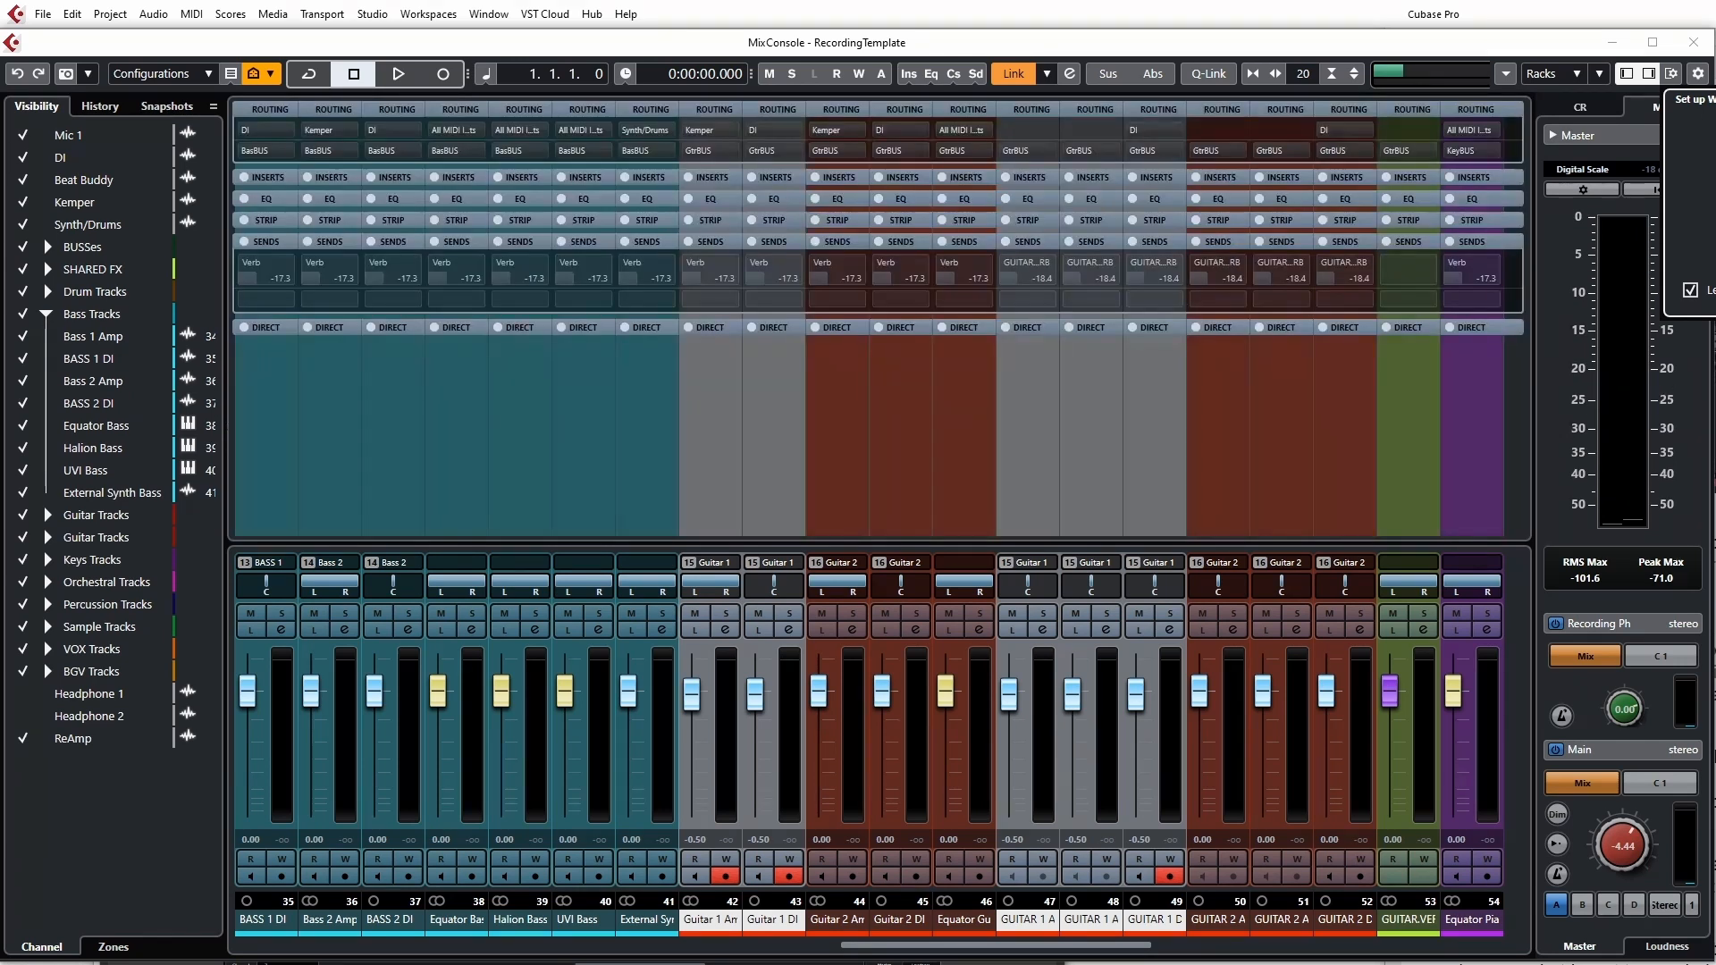
click(1714, 188)
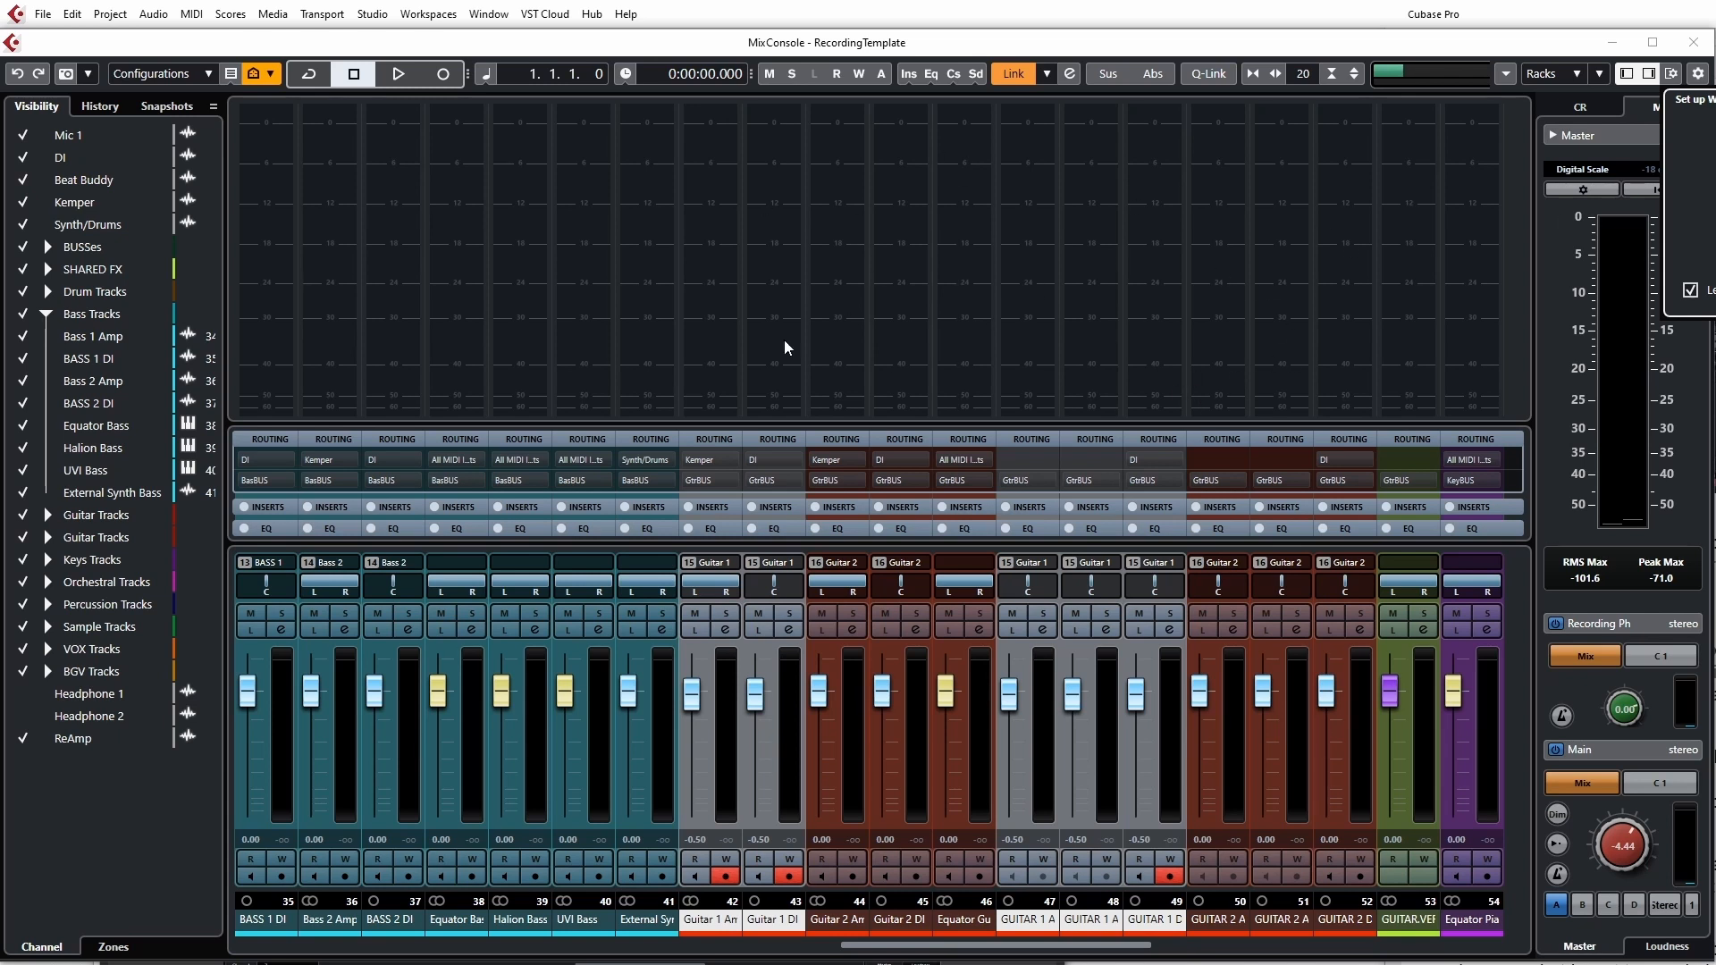
click(1715, 188)
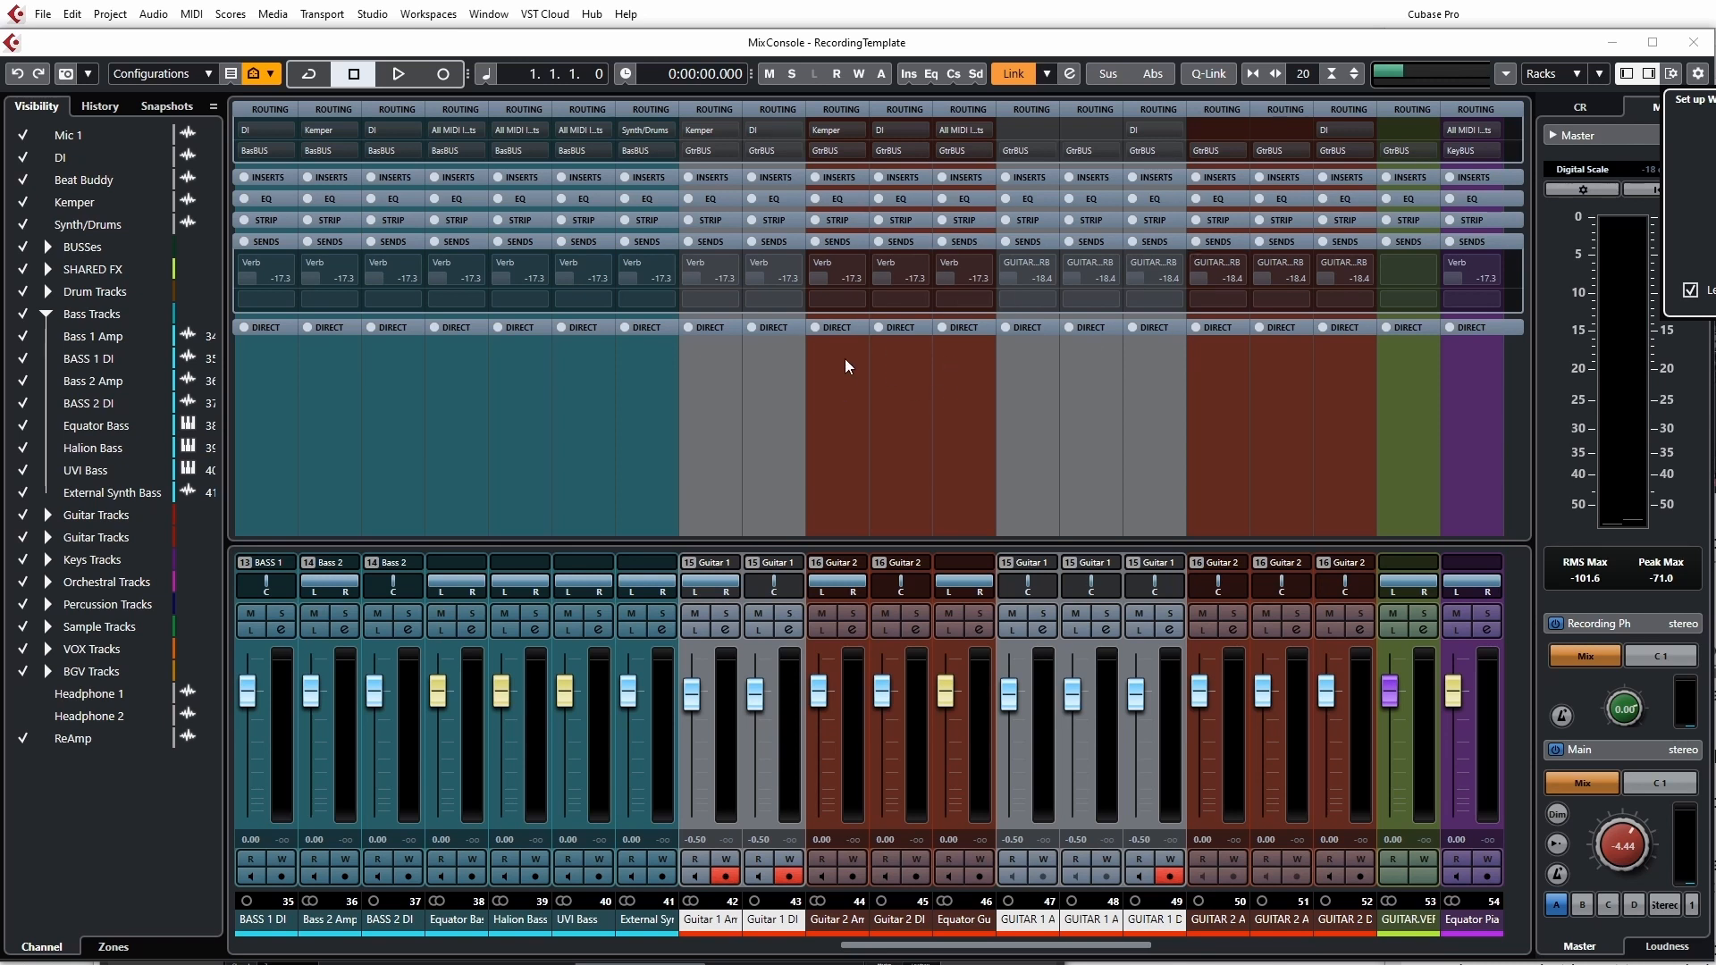
Step: Show the meter bridge together with the EQ curves, hide both, and restore only the meter bridge above the channel racks
click(1714, 188)
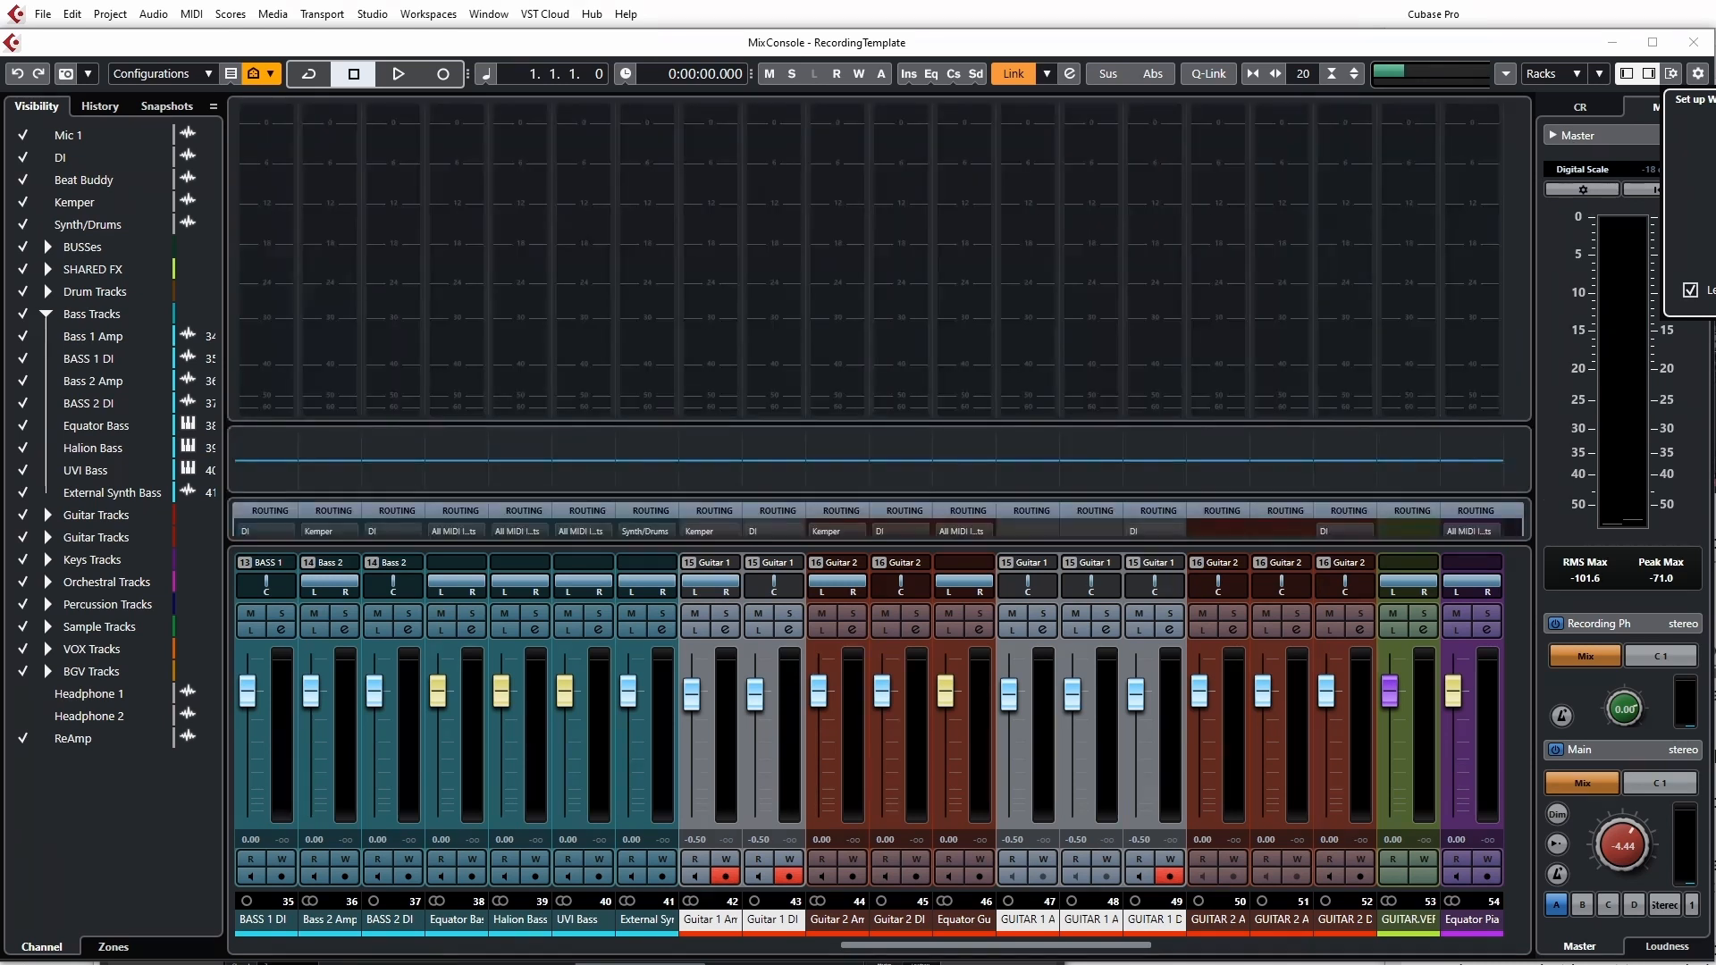
click(1714, 187)
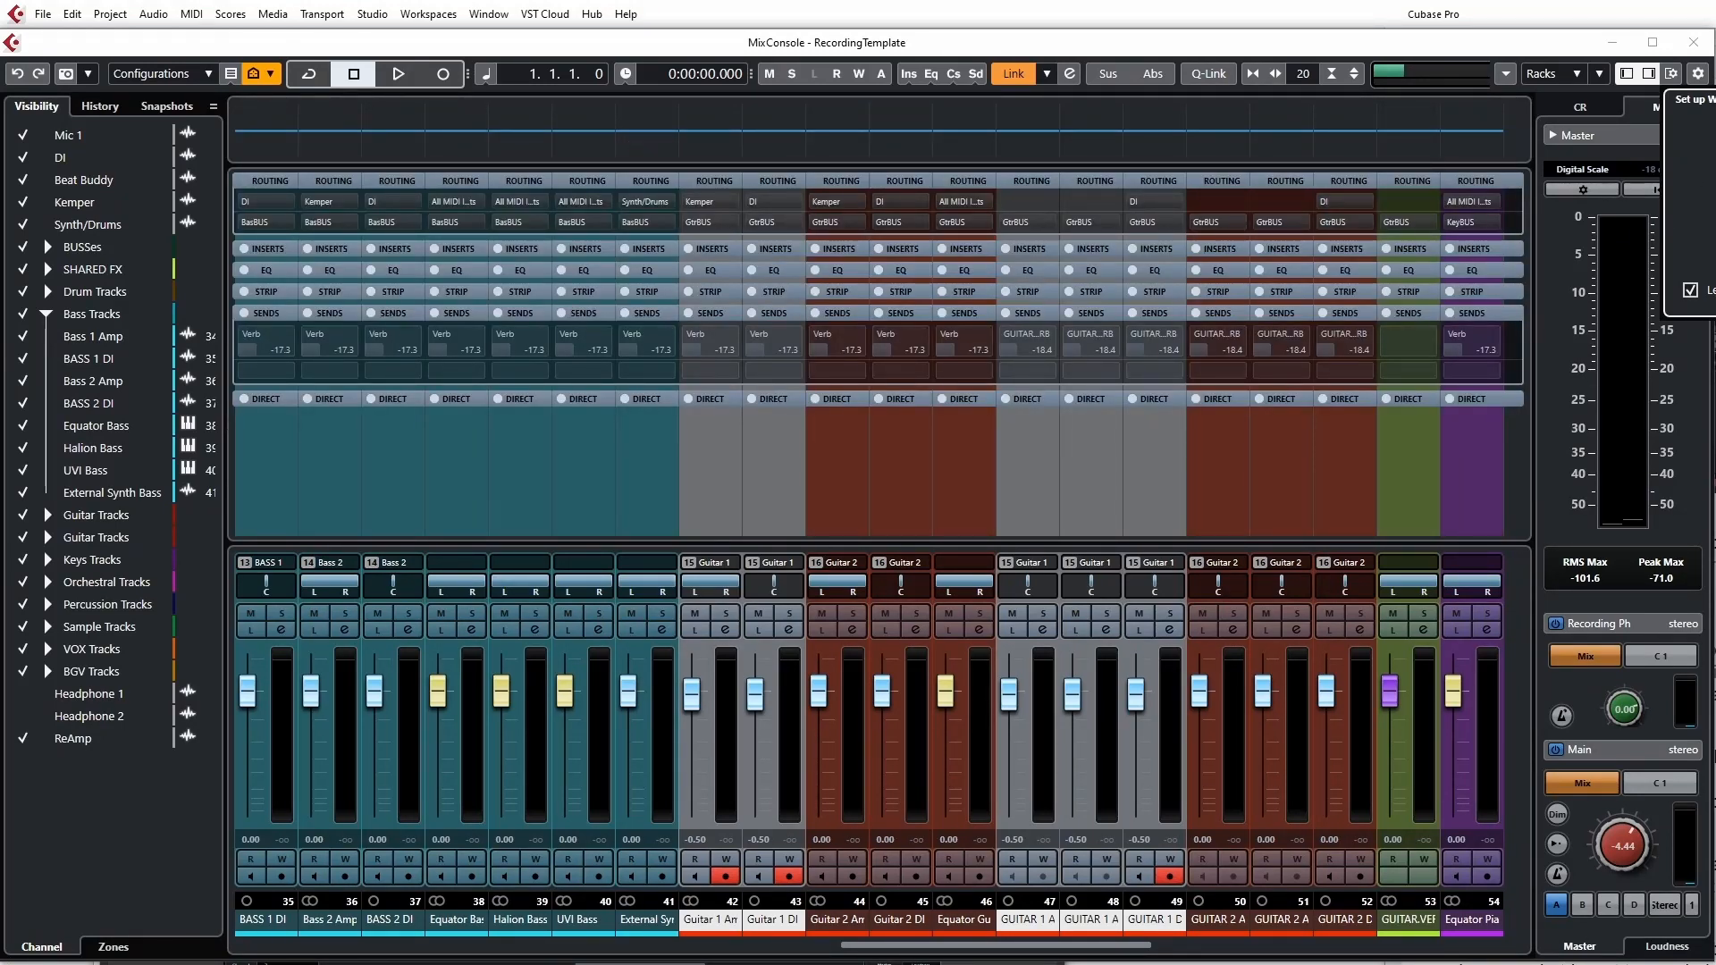
click(1714, 212)
click(1715, 188)
click(1715, 236)
click(1714, 236)
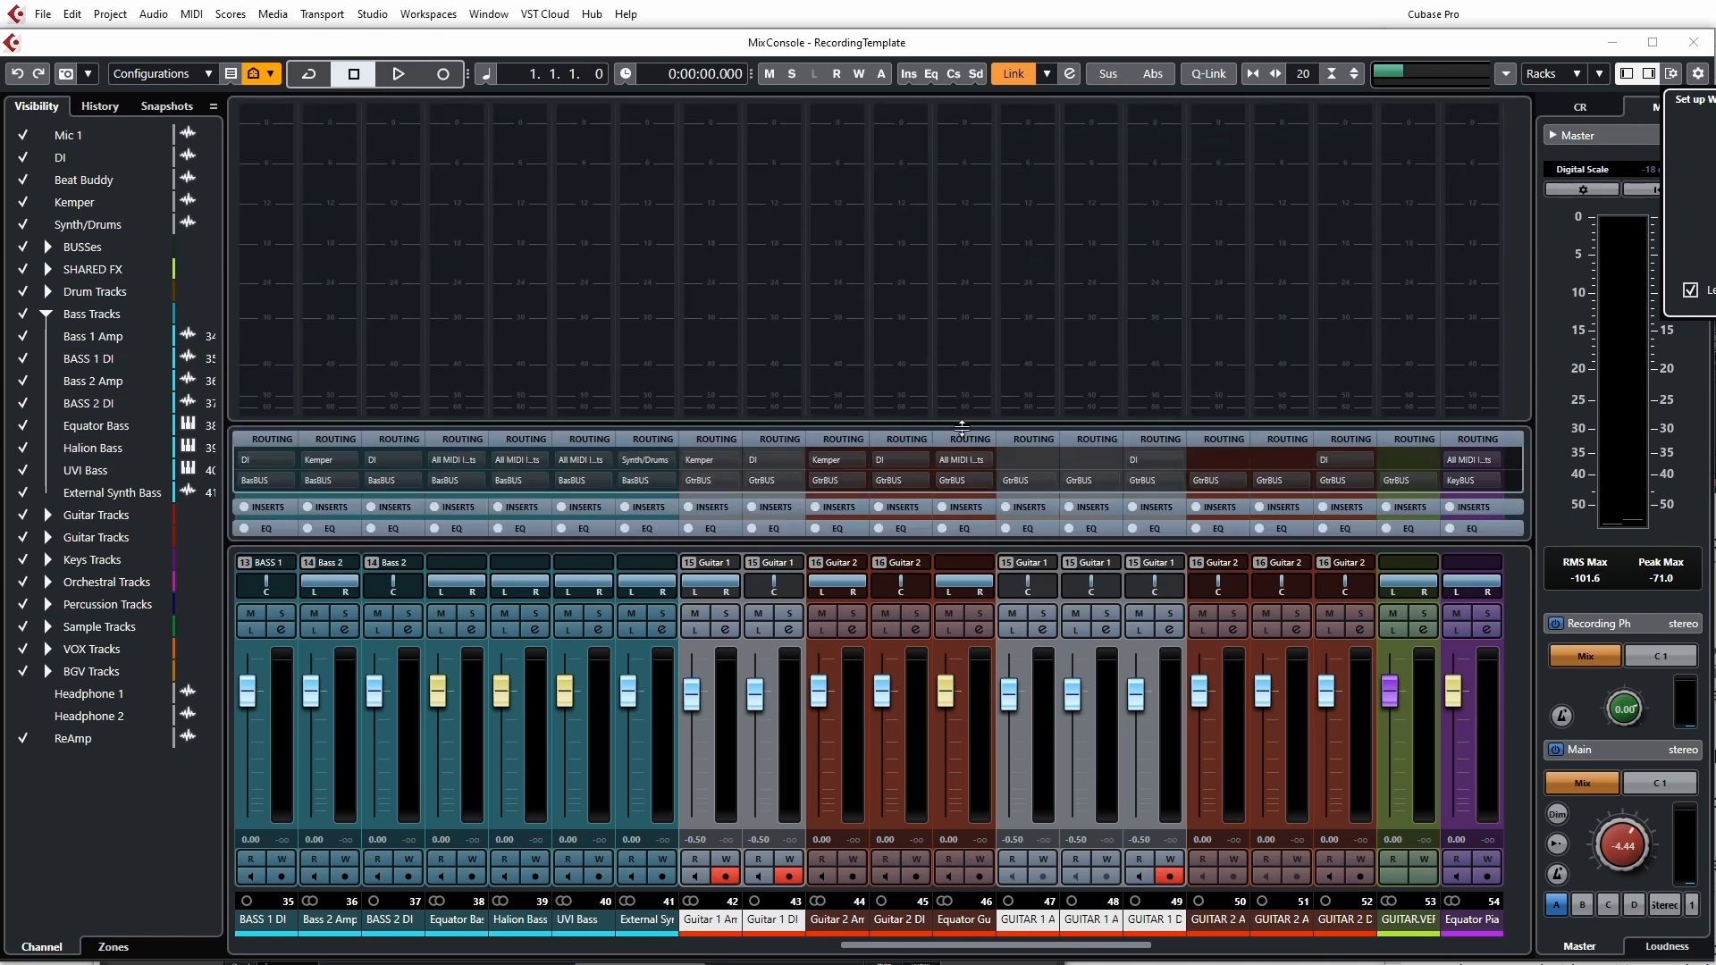
Step: Hide the meter bridge and collapse the Routing, Sends and Direct racks across all mixer channels
click(1714, 187)
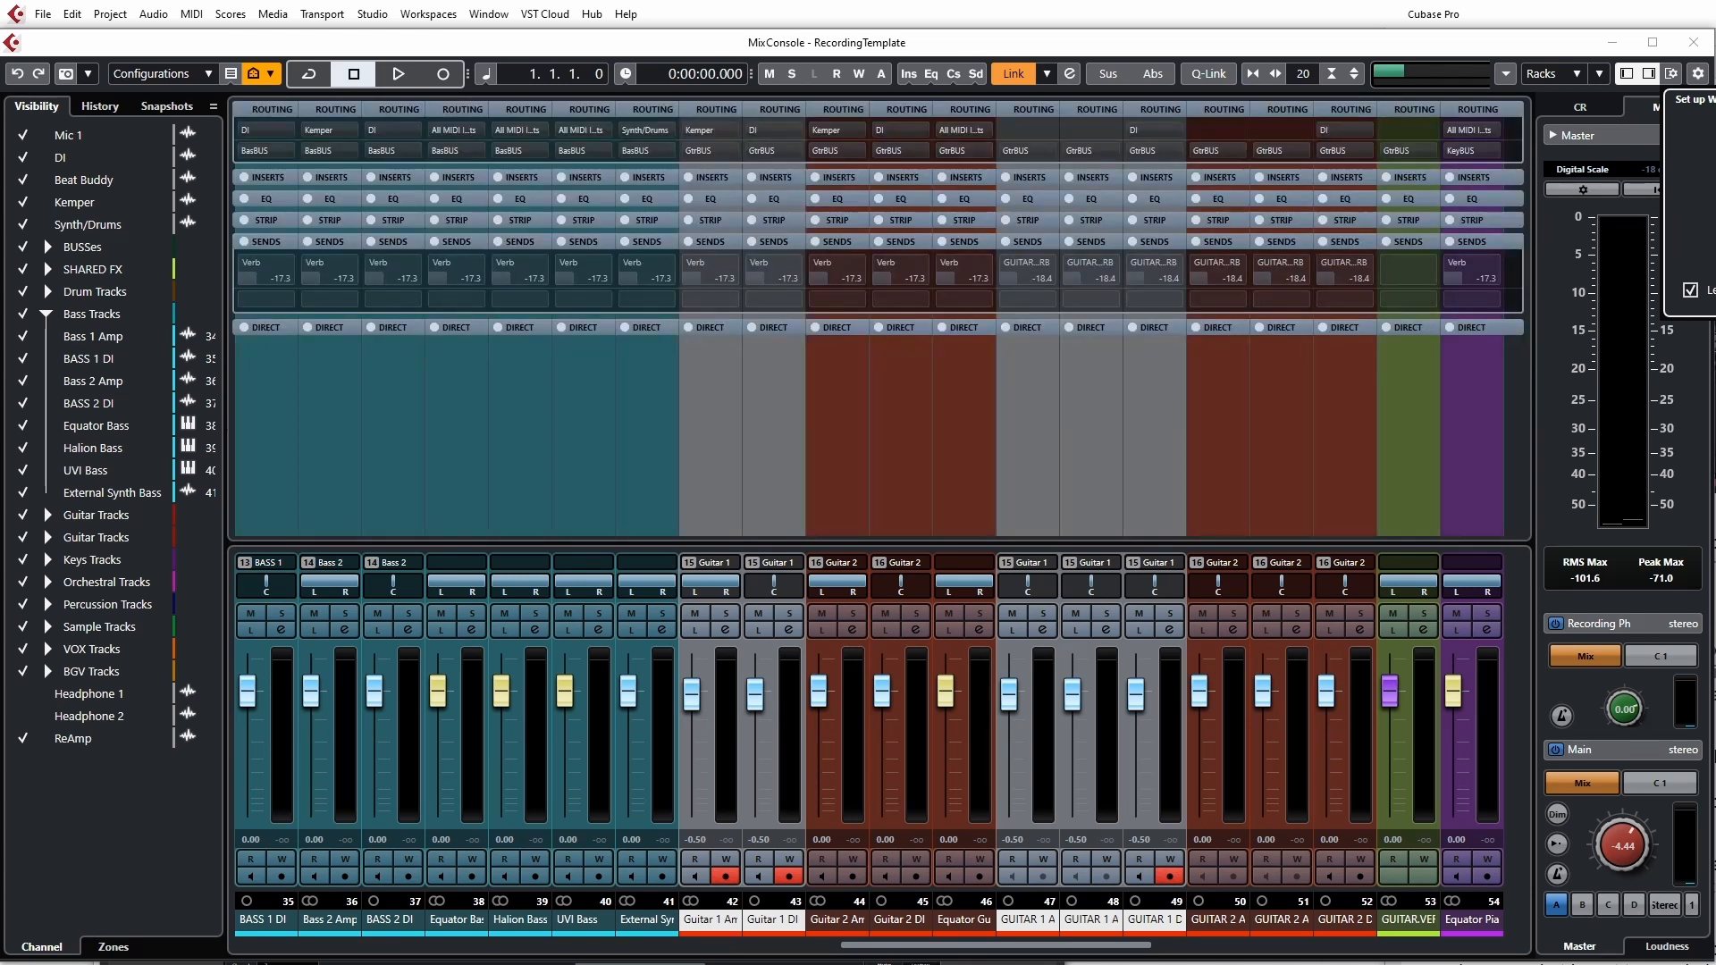
click(885, 107)
click(900, 109)
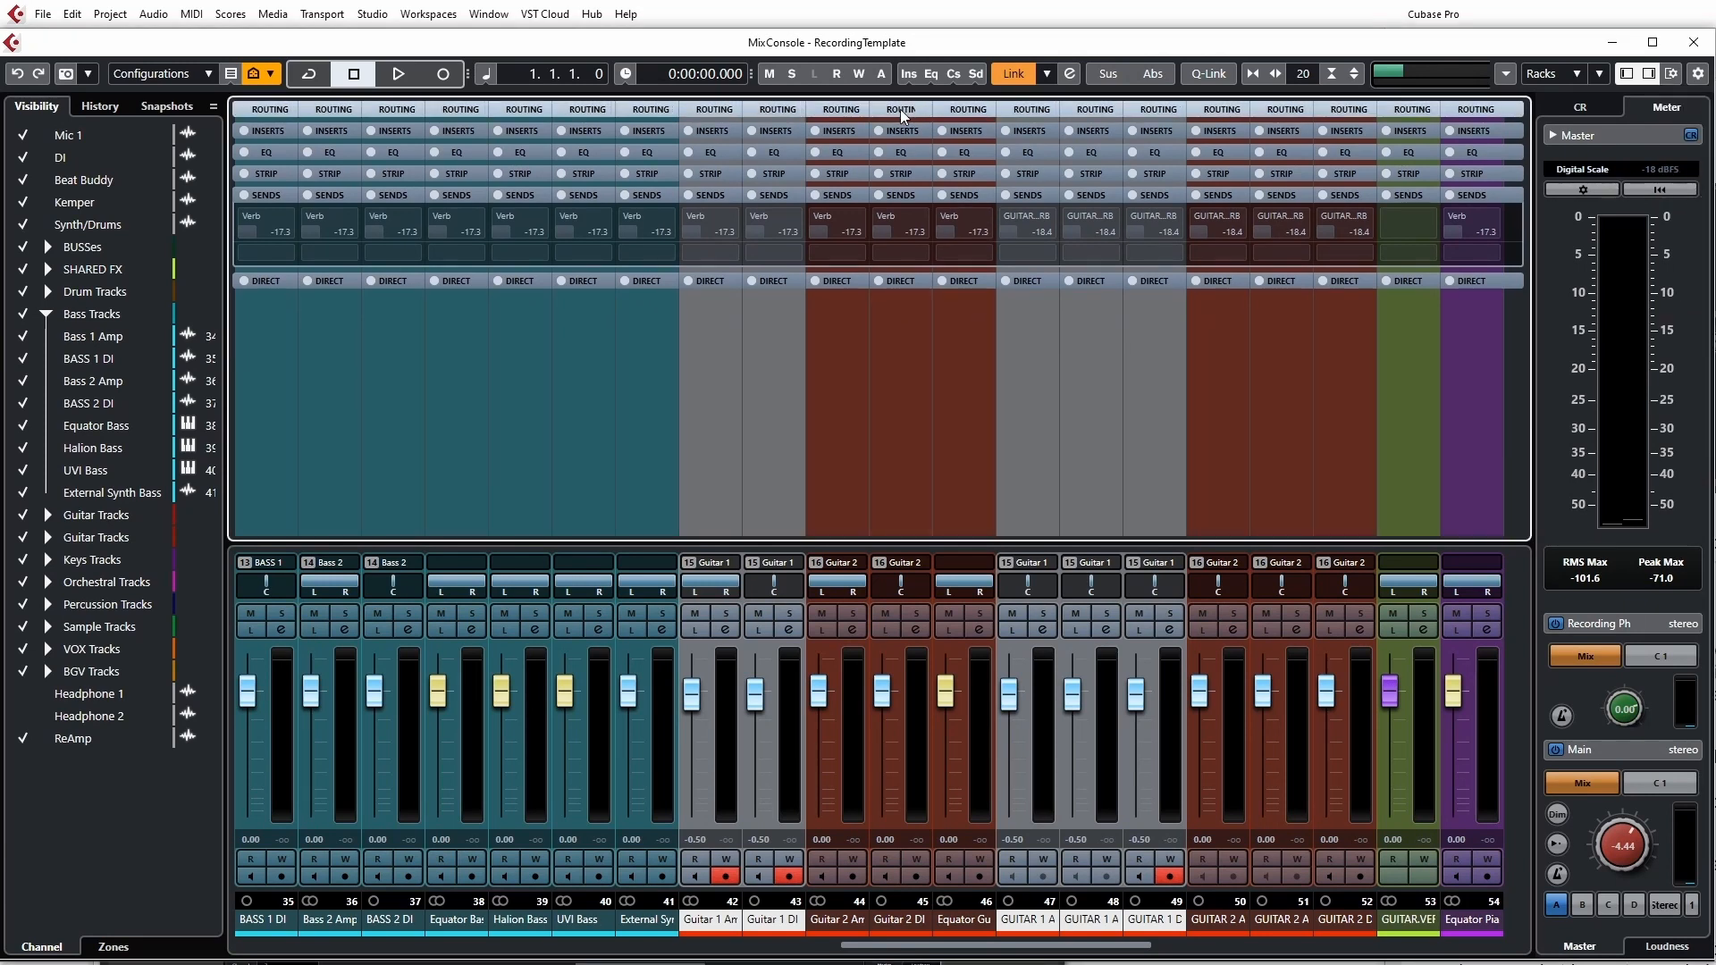
click(911, 279)
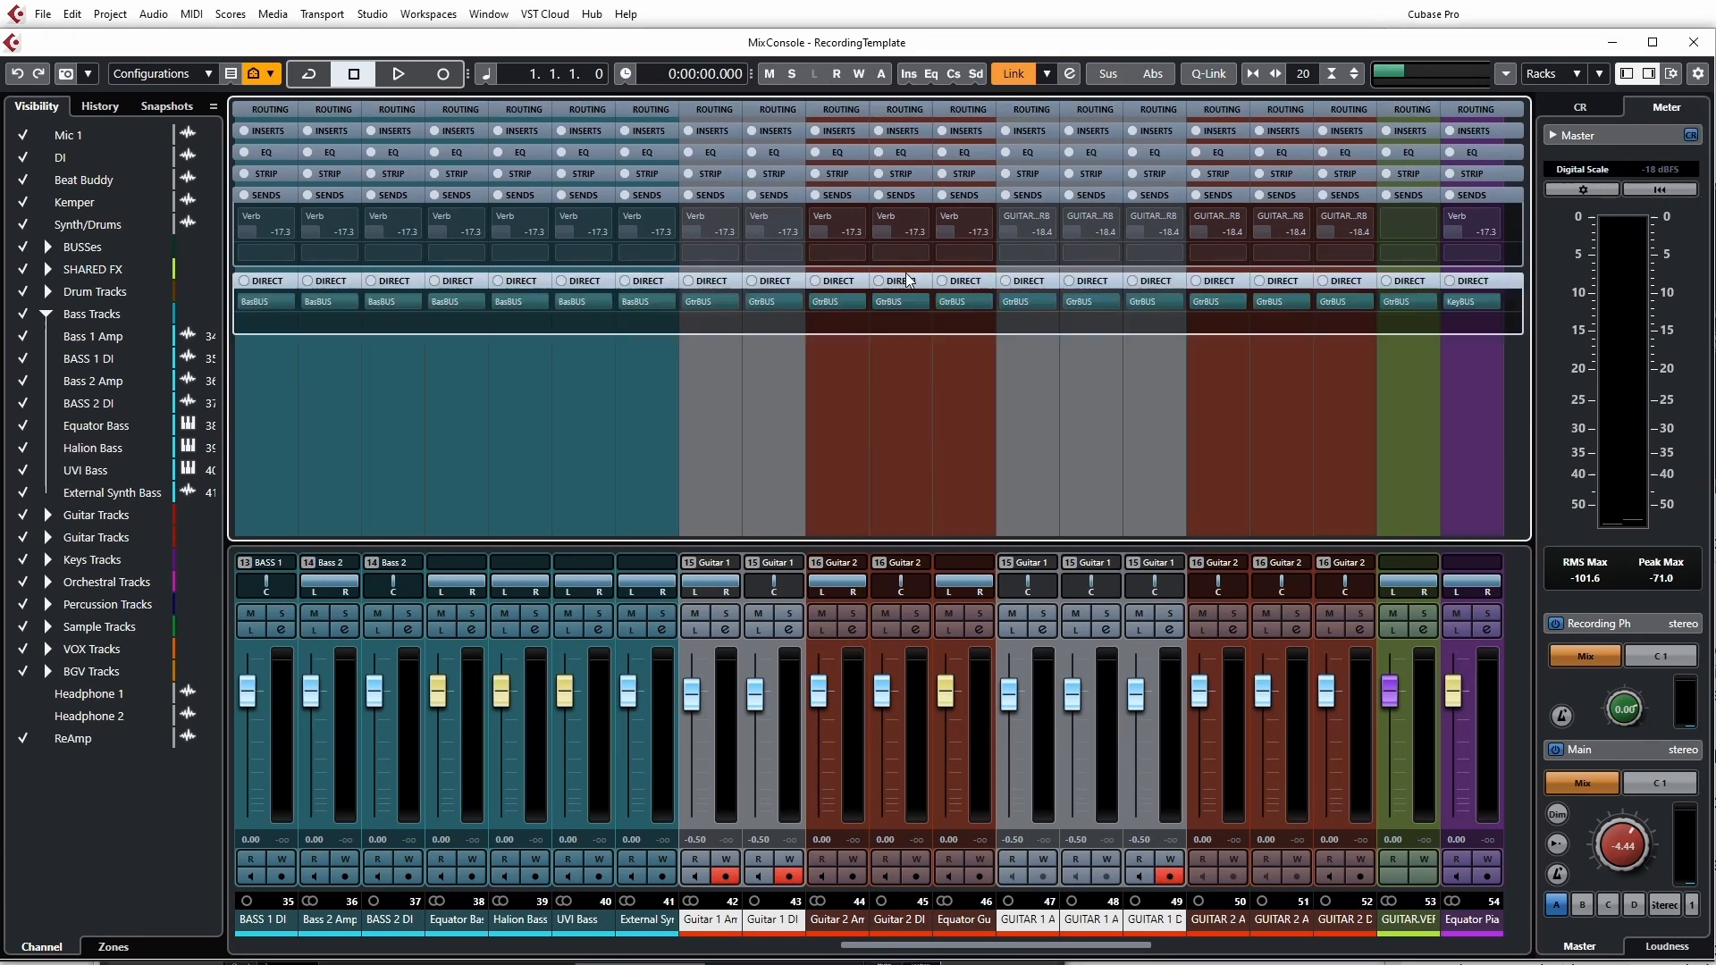
click(899, 197)
click(894, 216)
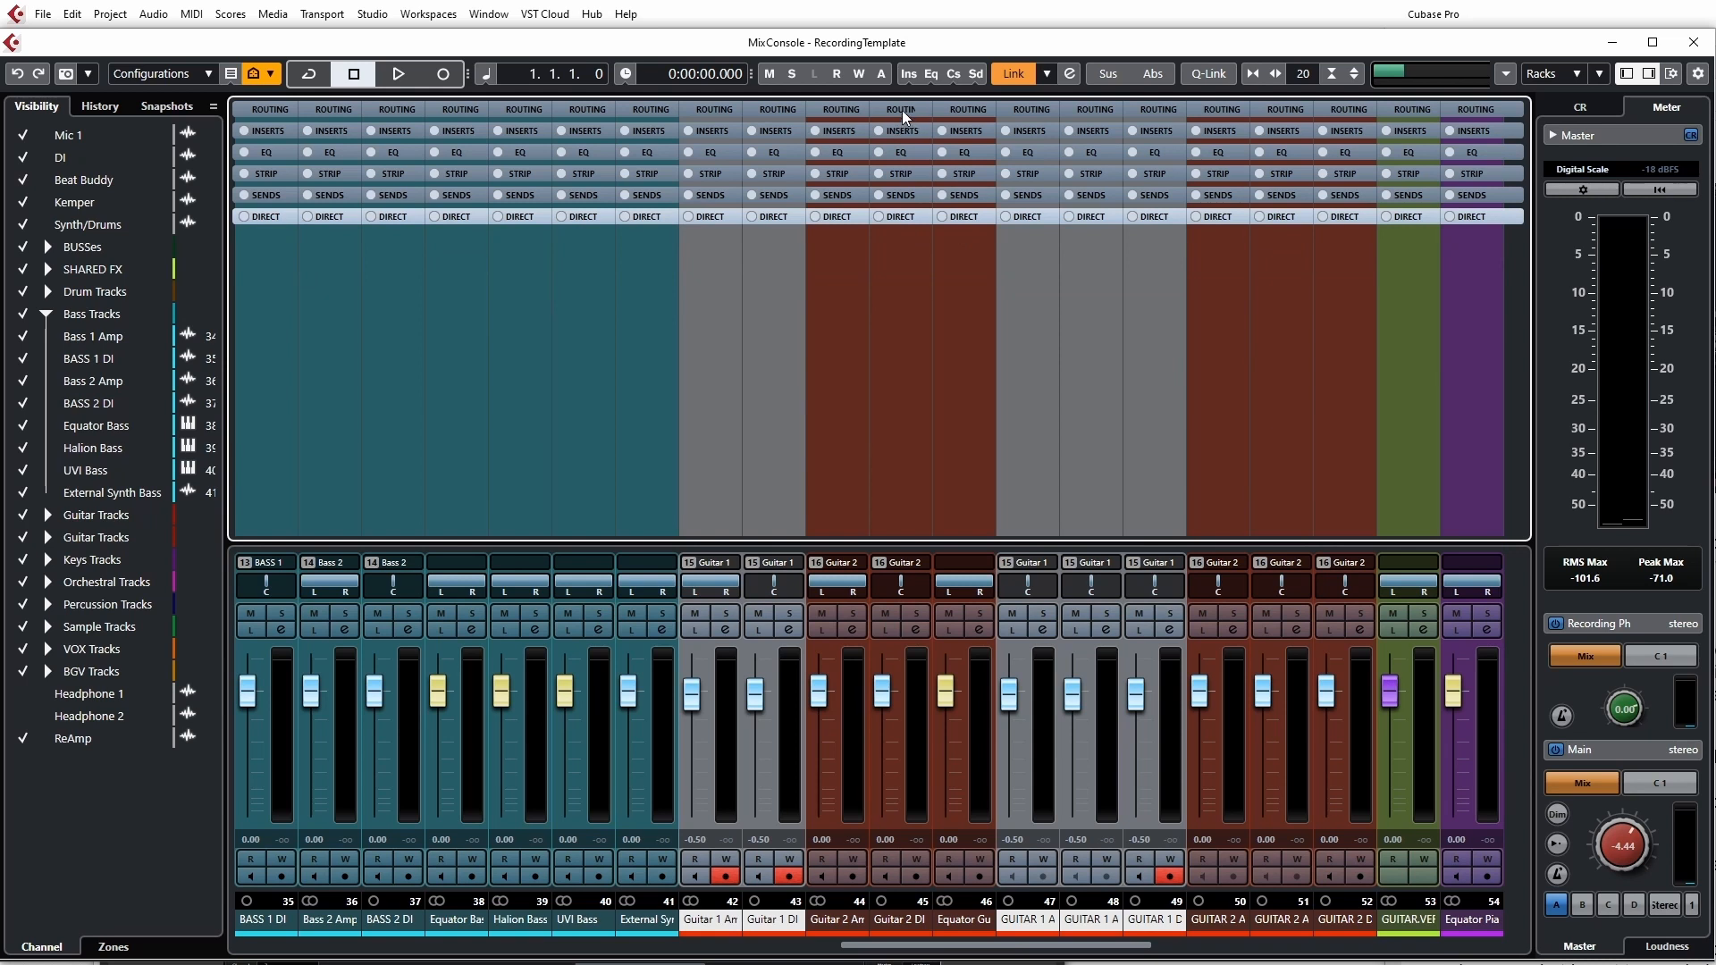
Step: View the Routing and Inserts racks, including the plug-in list for an insert slot on the Guitar 2 DI channel
click(903, 109)
click(903, 110)
click(902, 130)
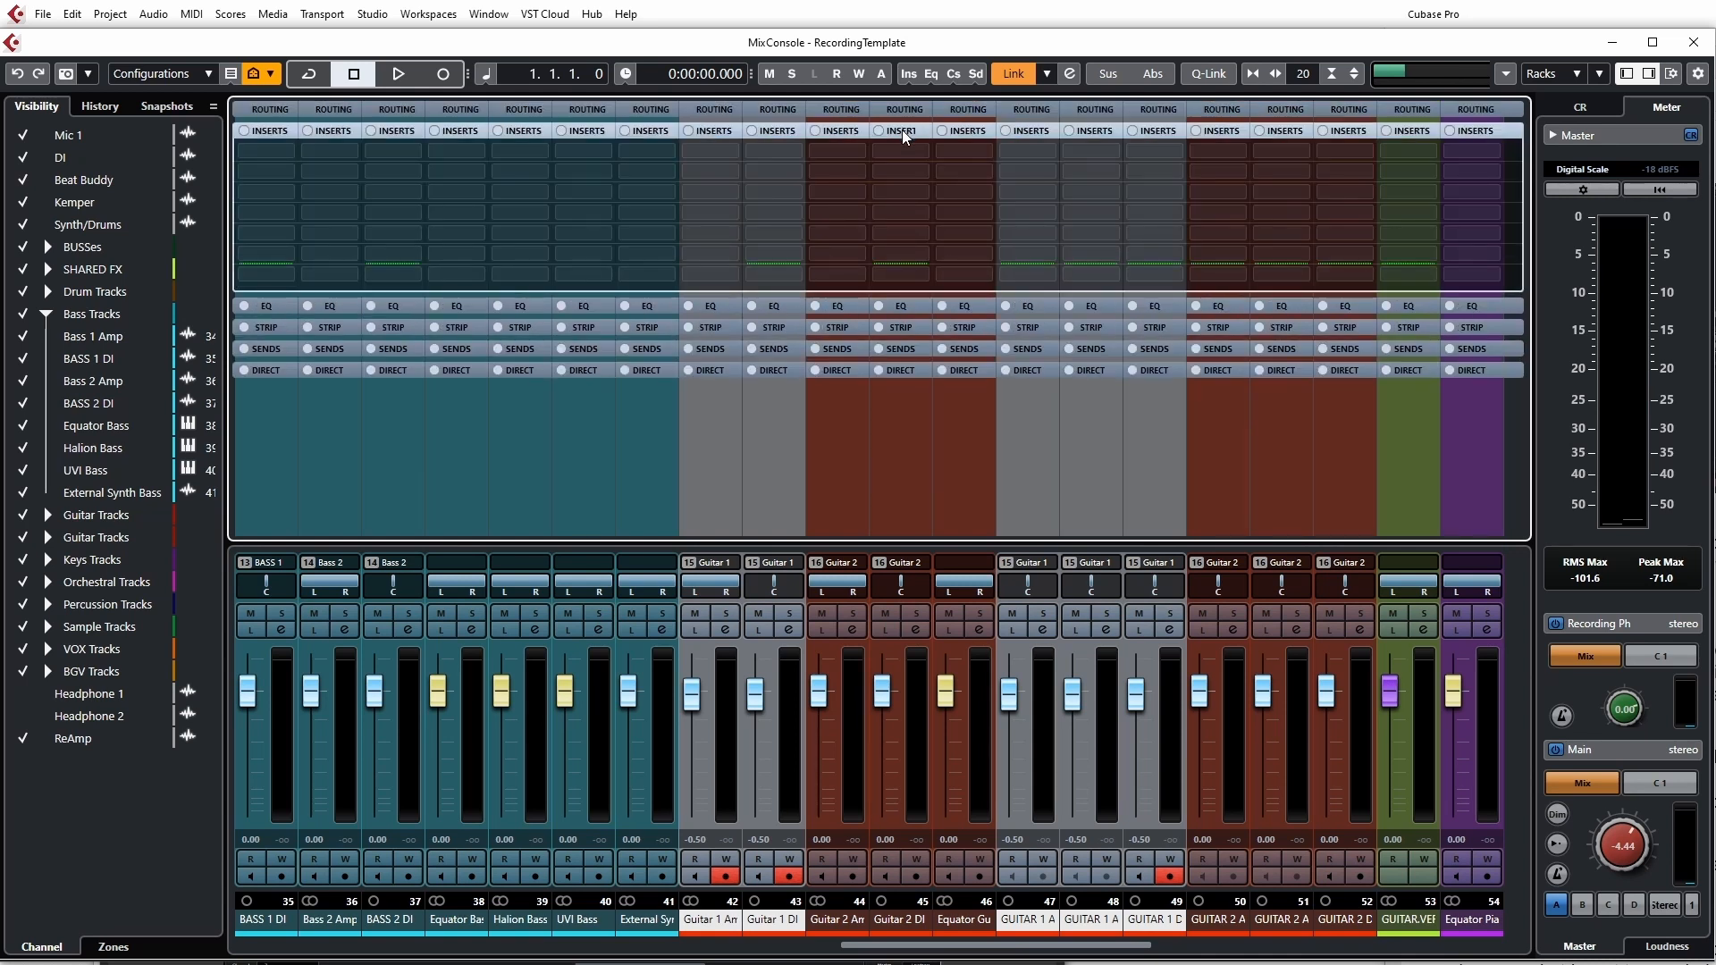
click(919, 154)
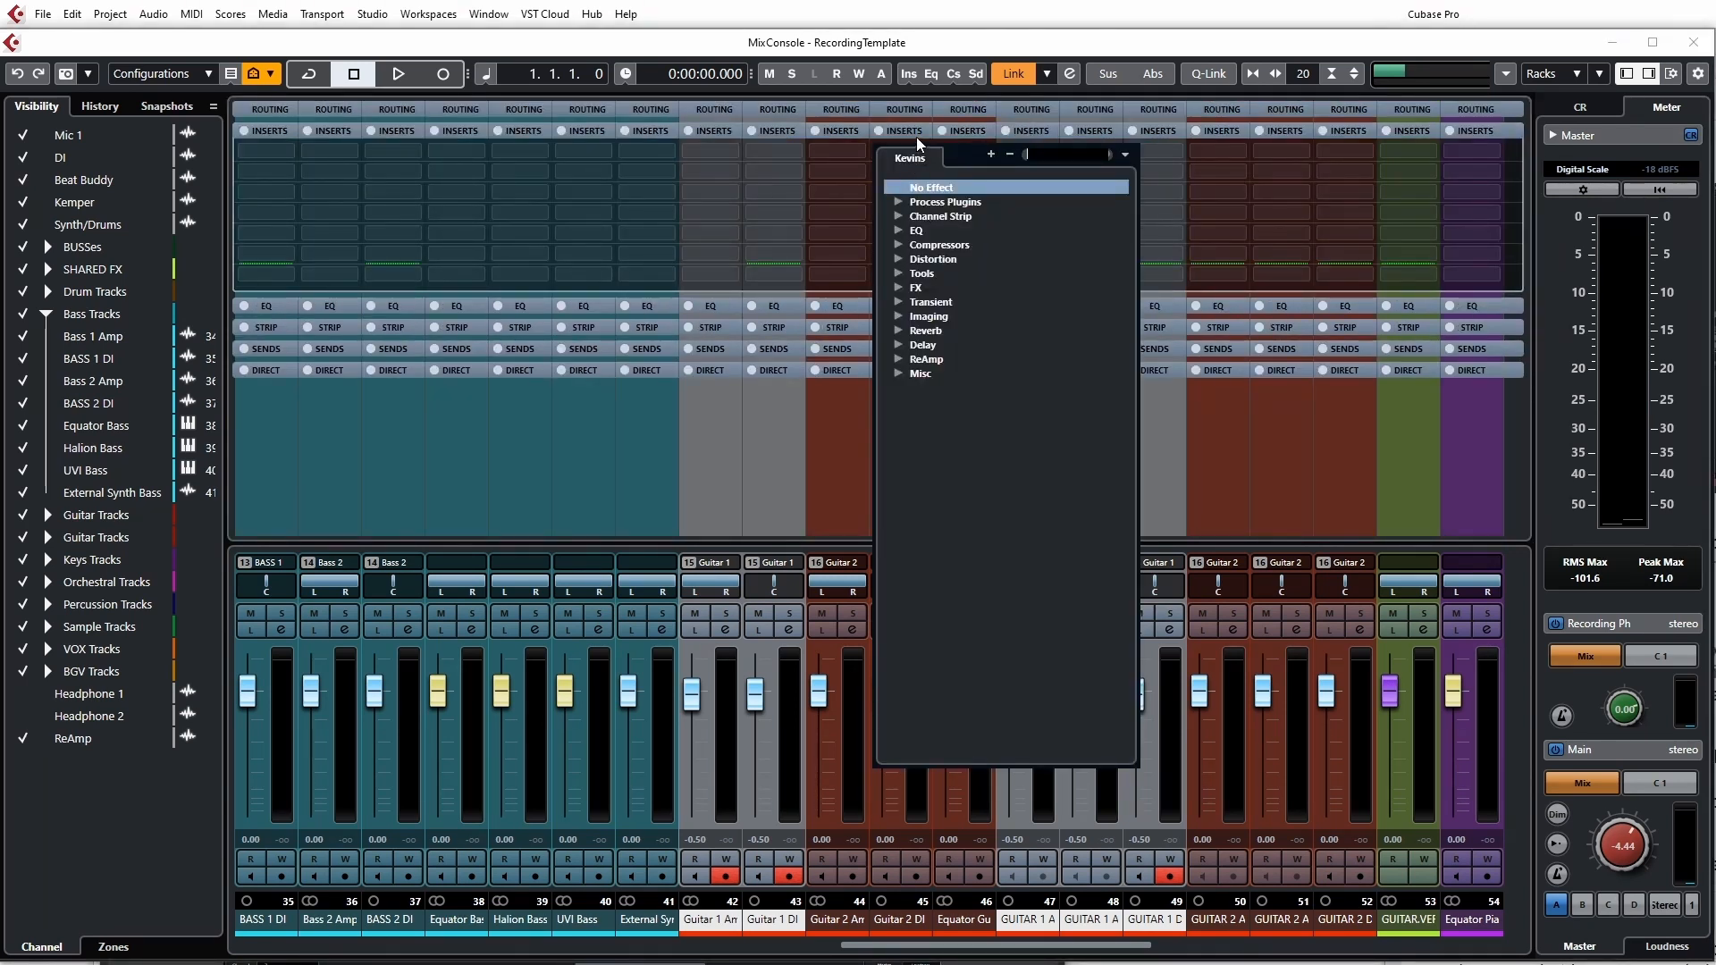
click(916, 137)
Step: Examine the controls in the EQ, Strip and Sends racks, leaving all racks collapsed
click(908, 308)
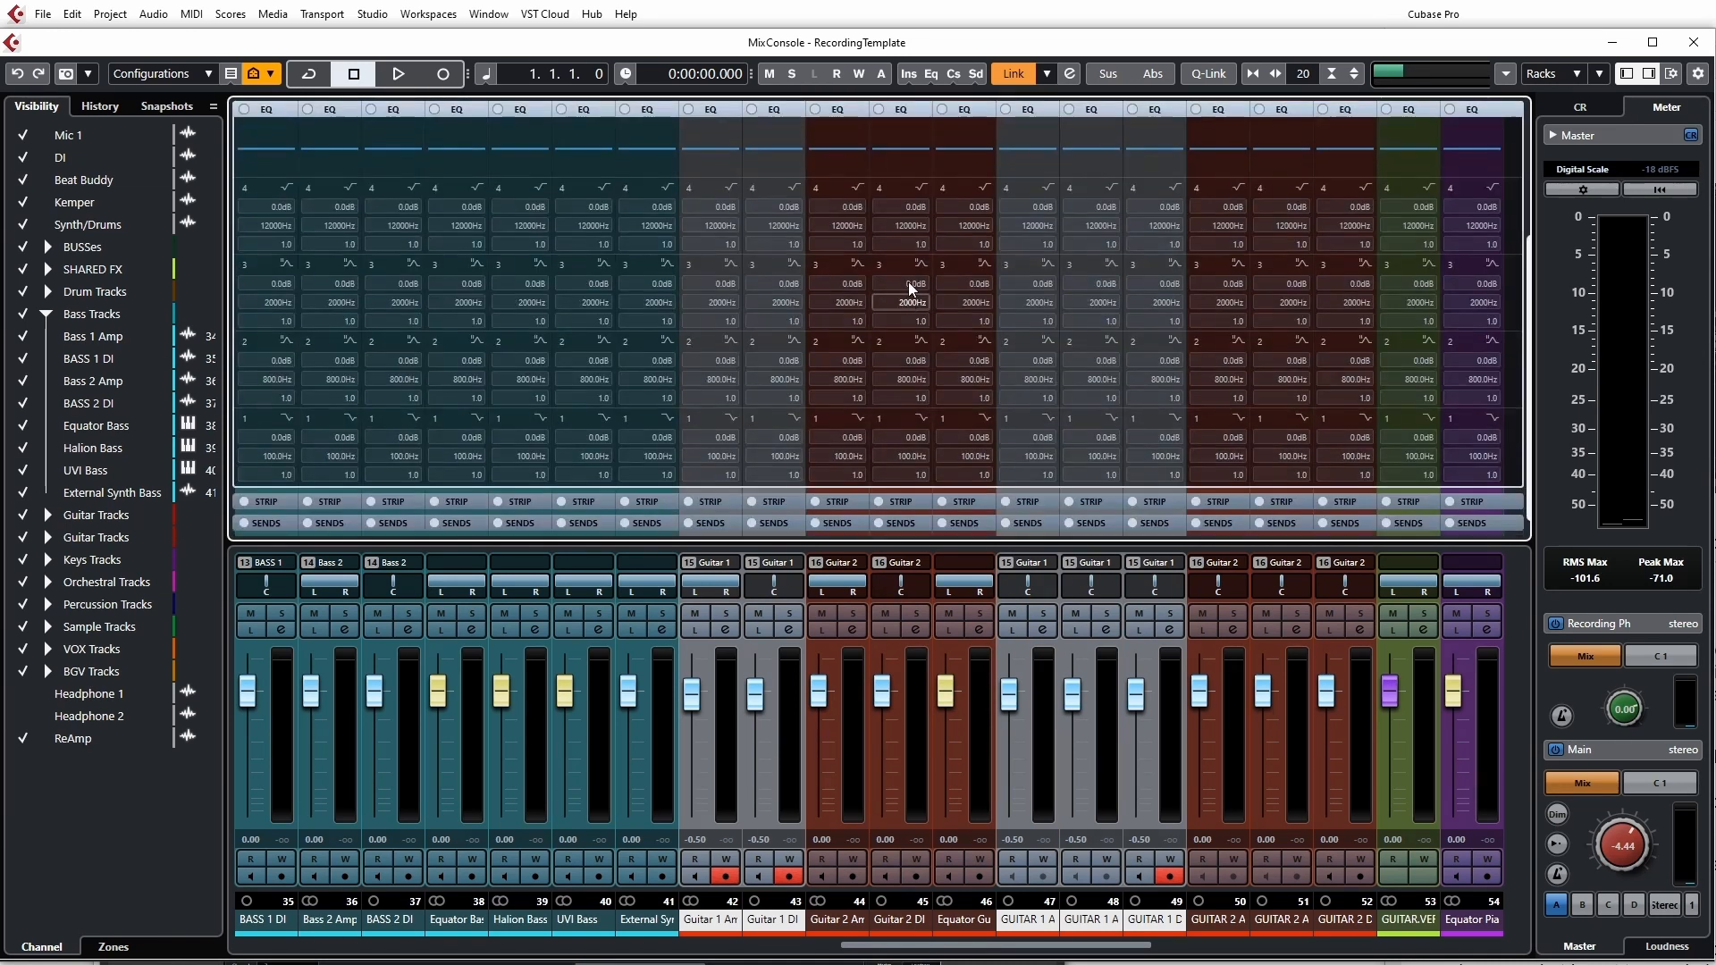
click(901, 504)
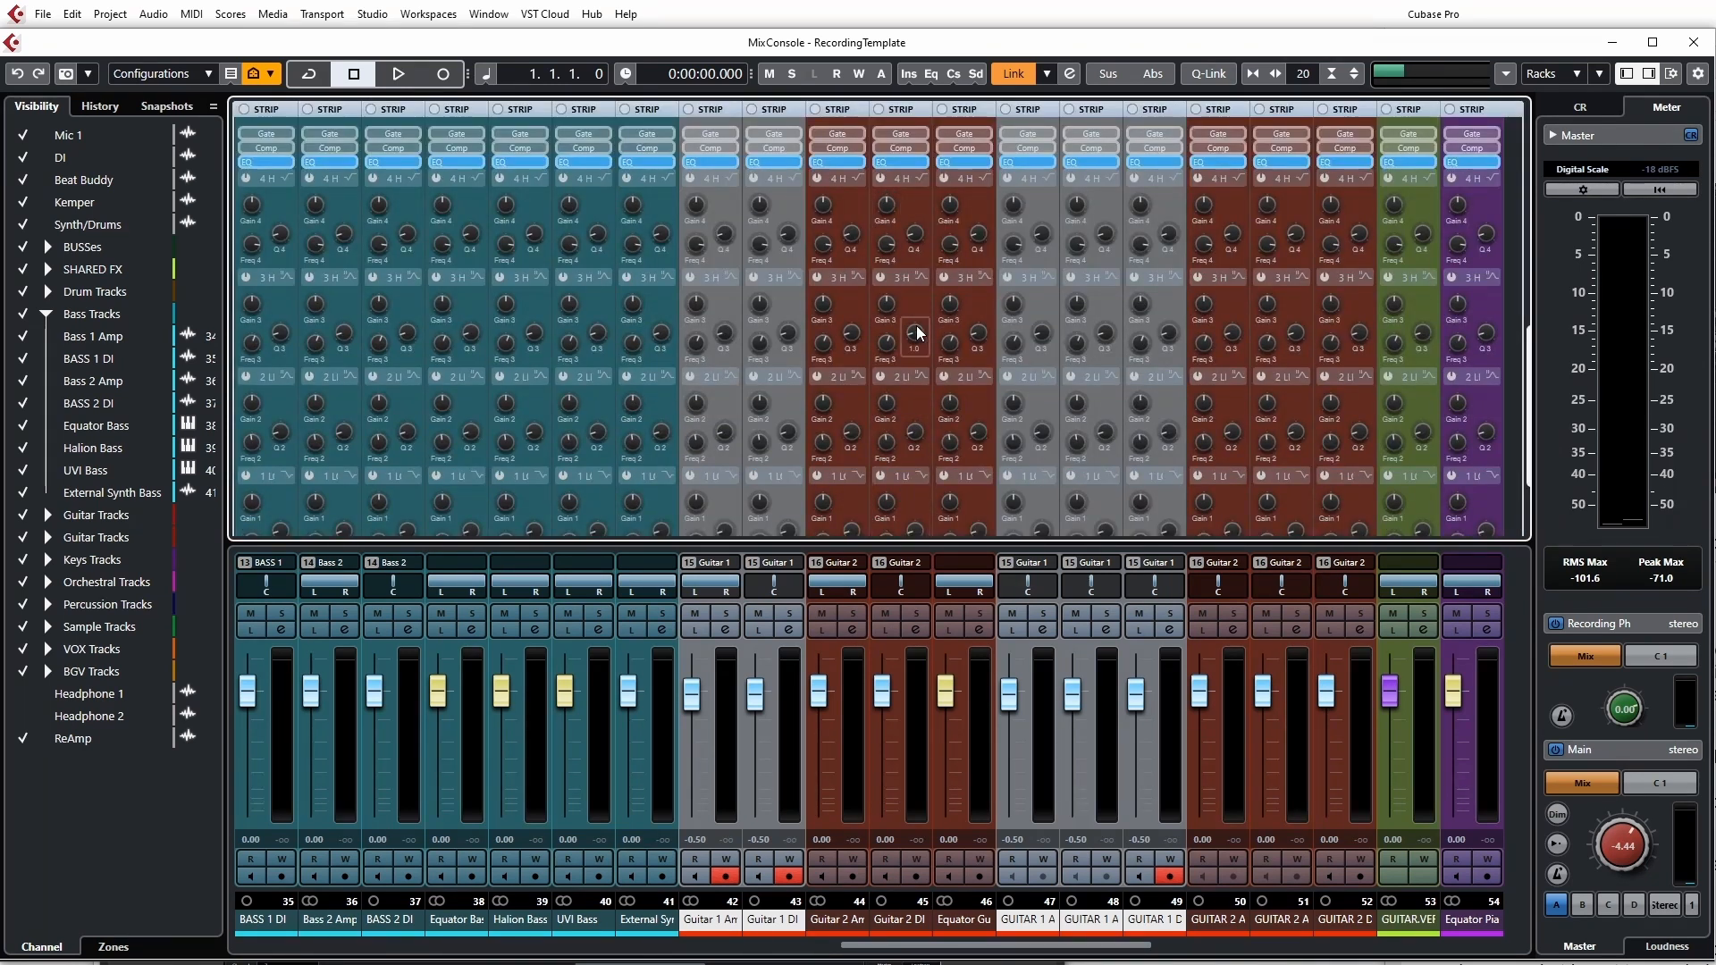
click(901, 109)
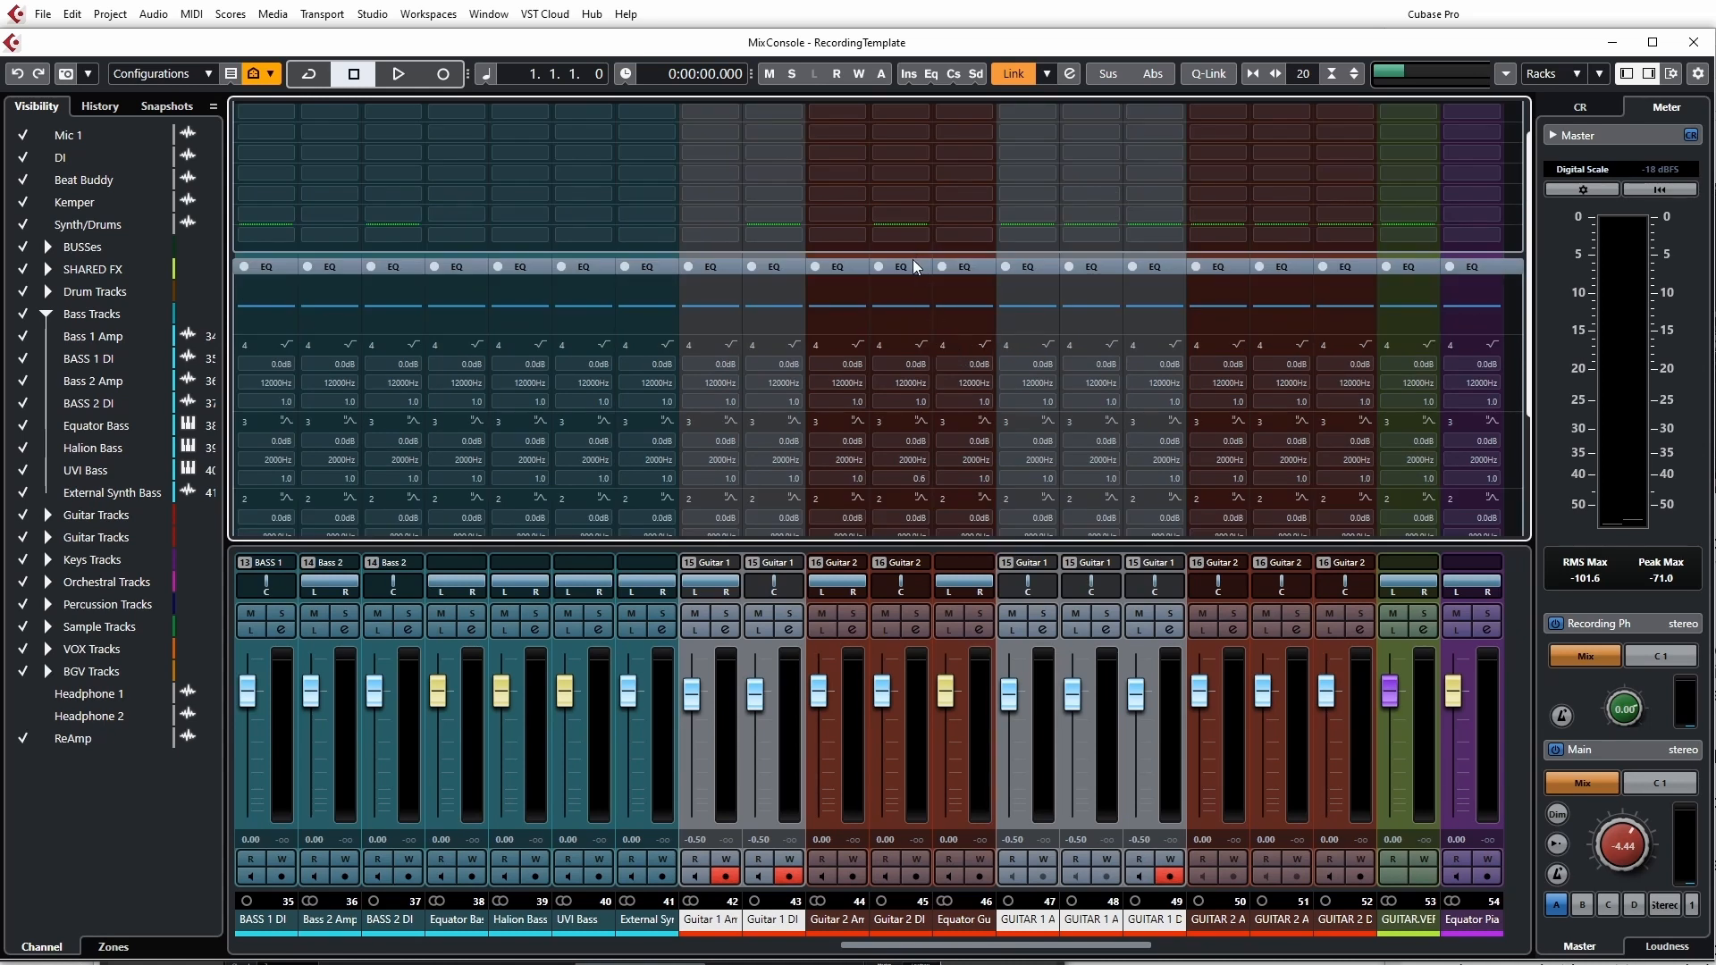
click(919, 267)
click(905, 266)
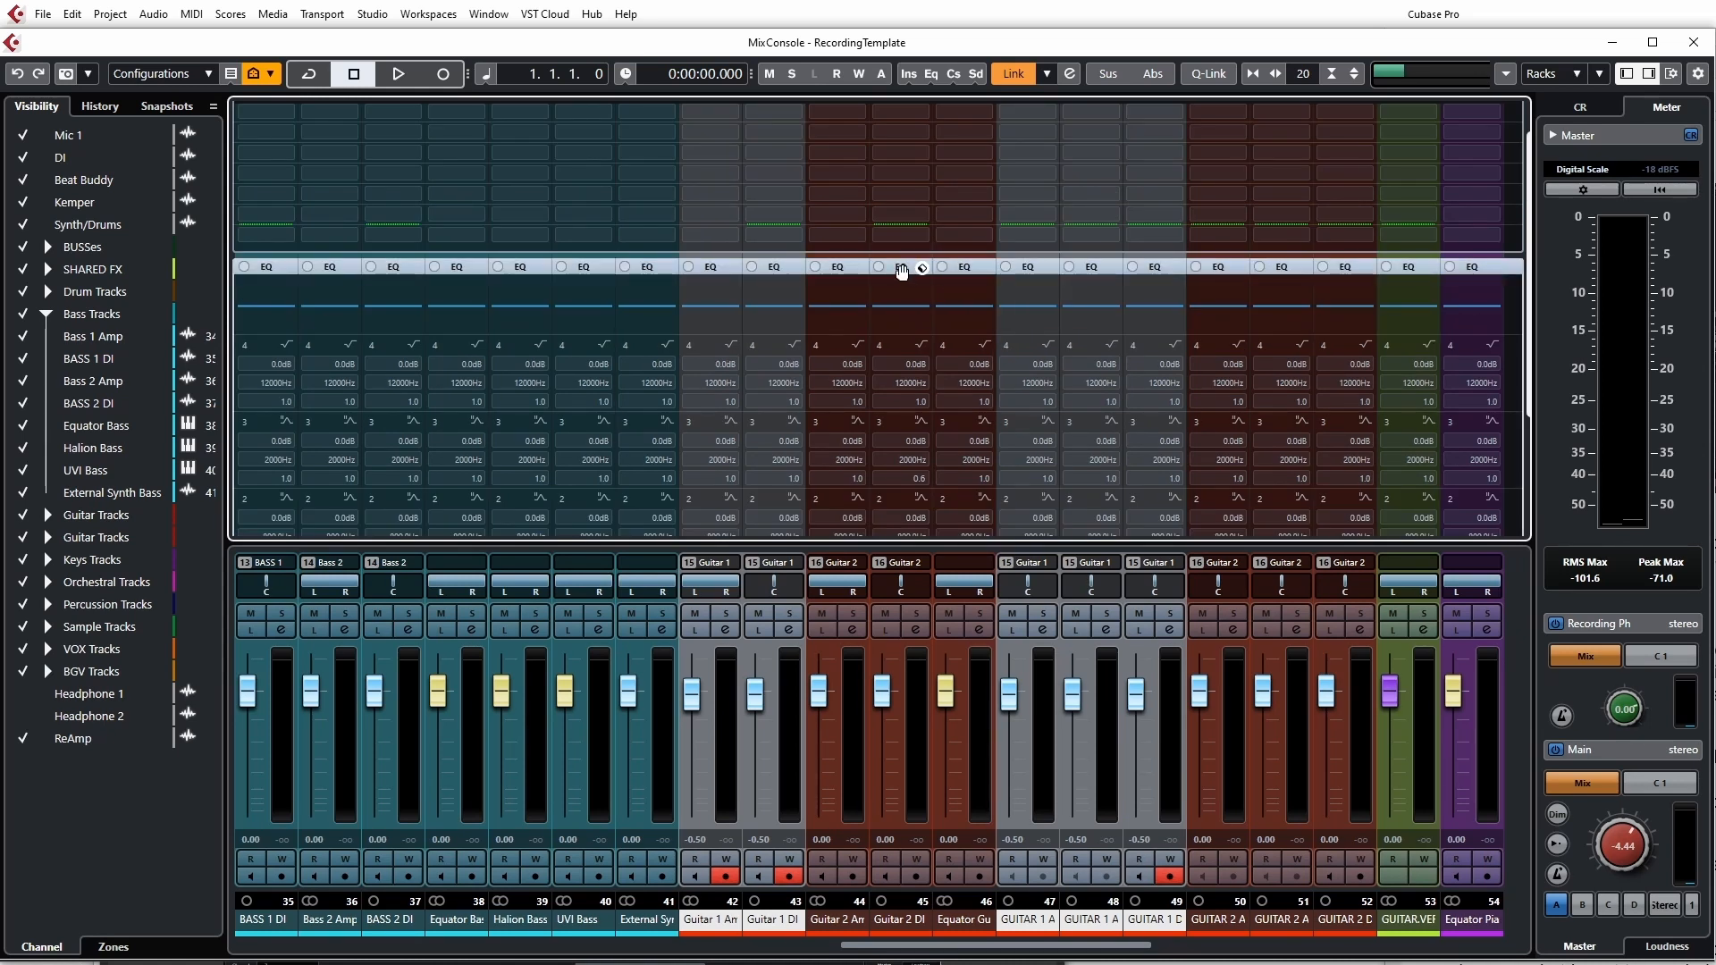
click(904, 266)
click(897, 132)
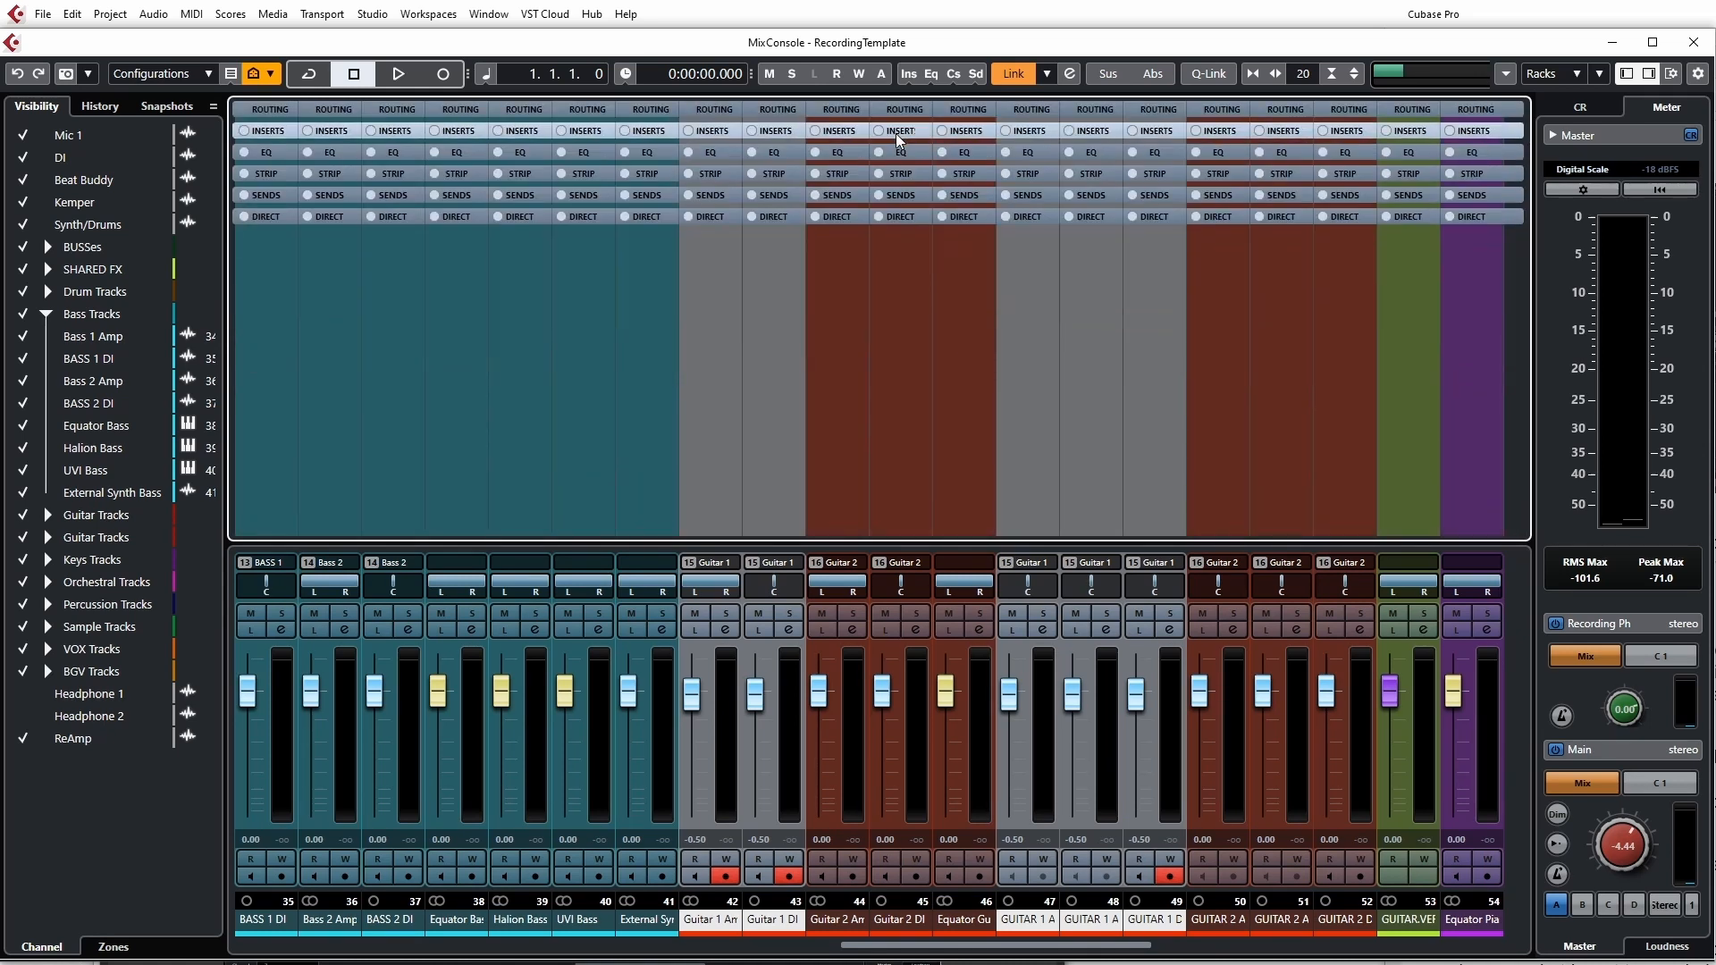
click(899, 195)
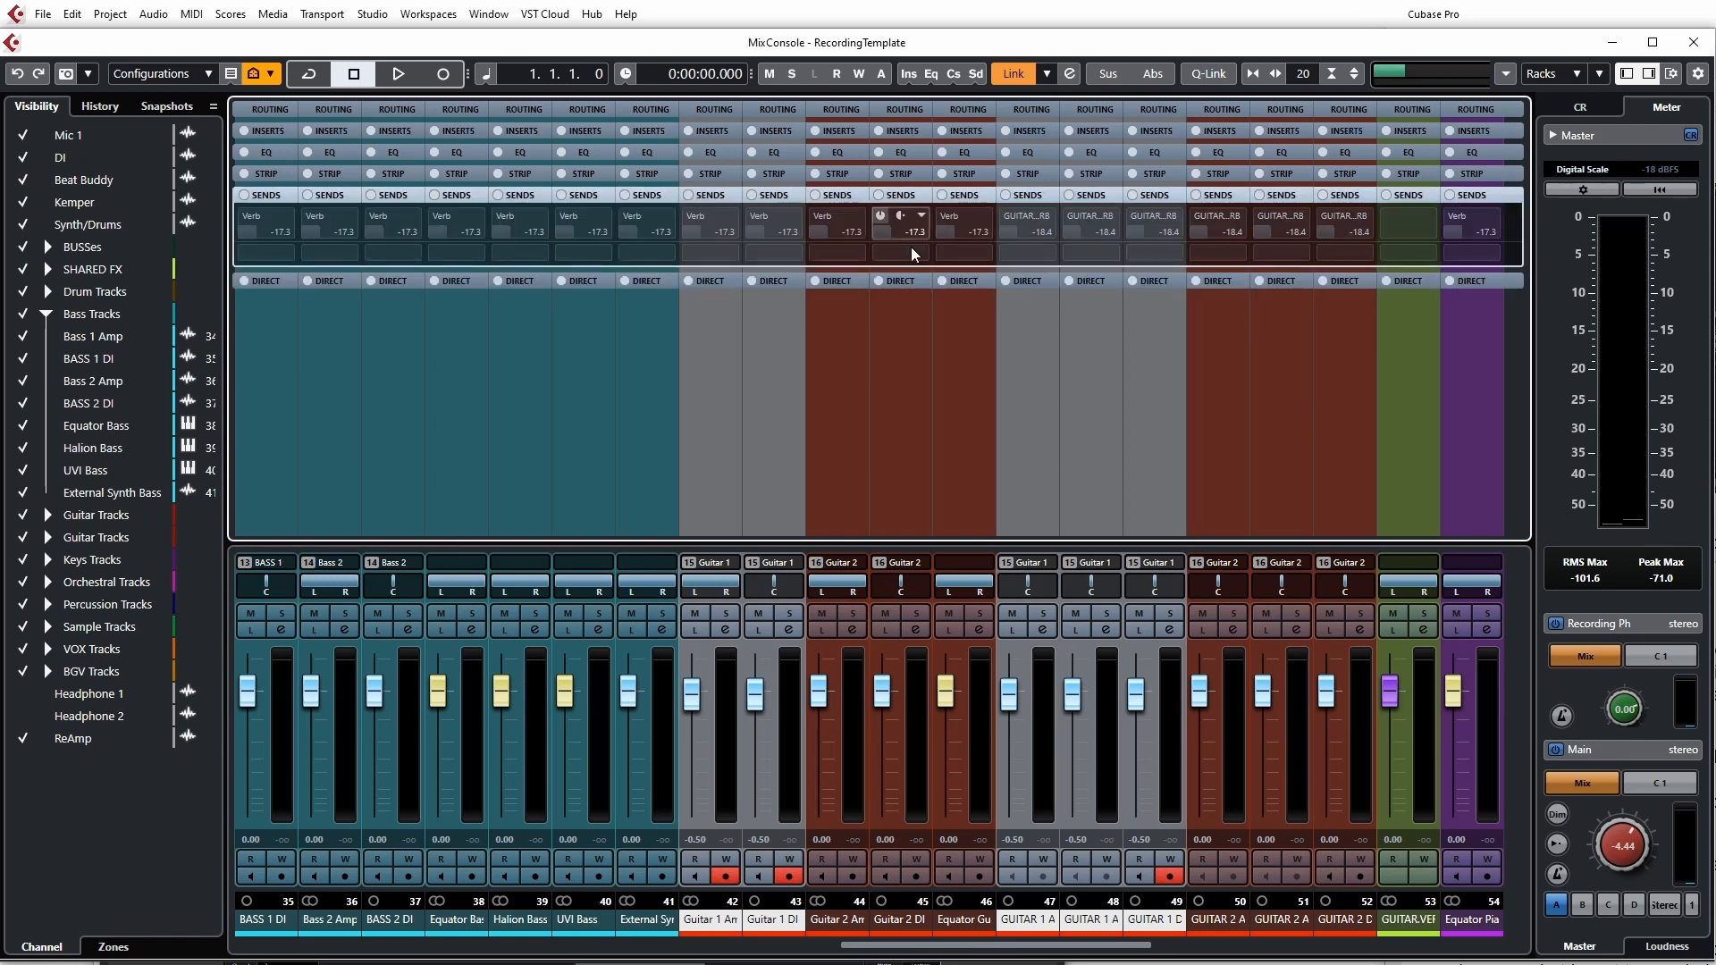
click(901, 197)
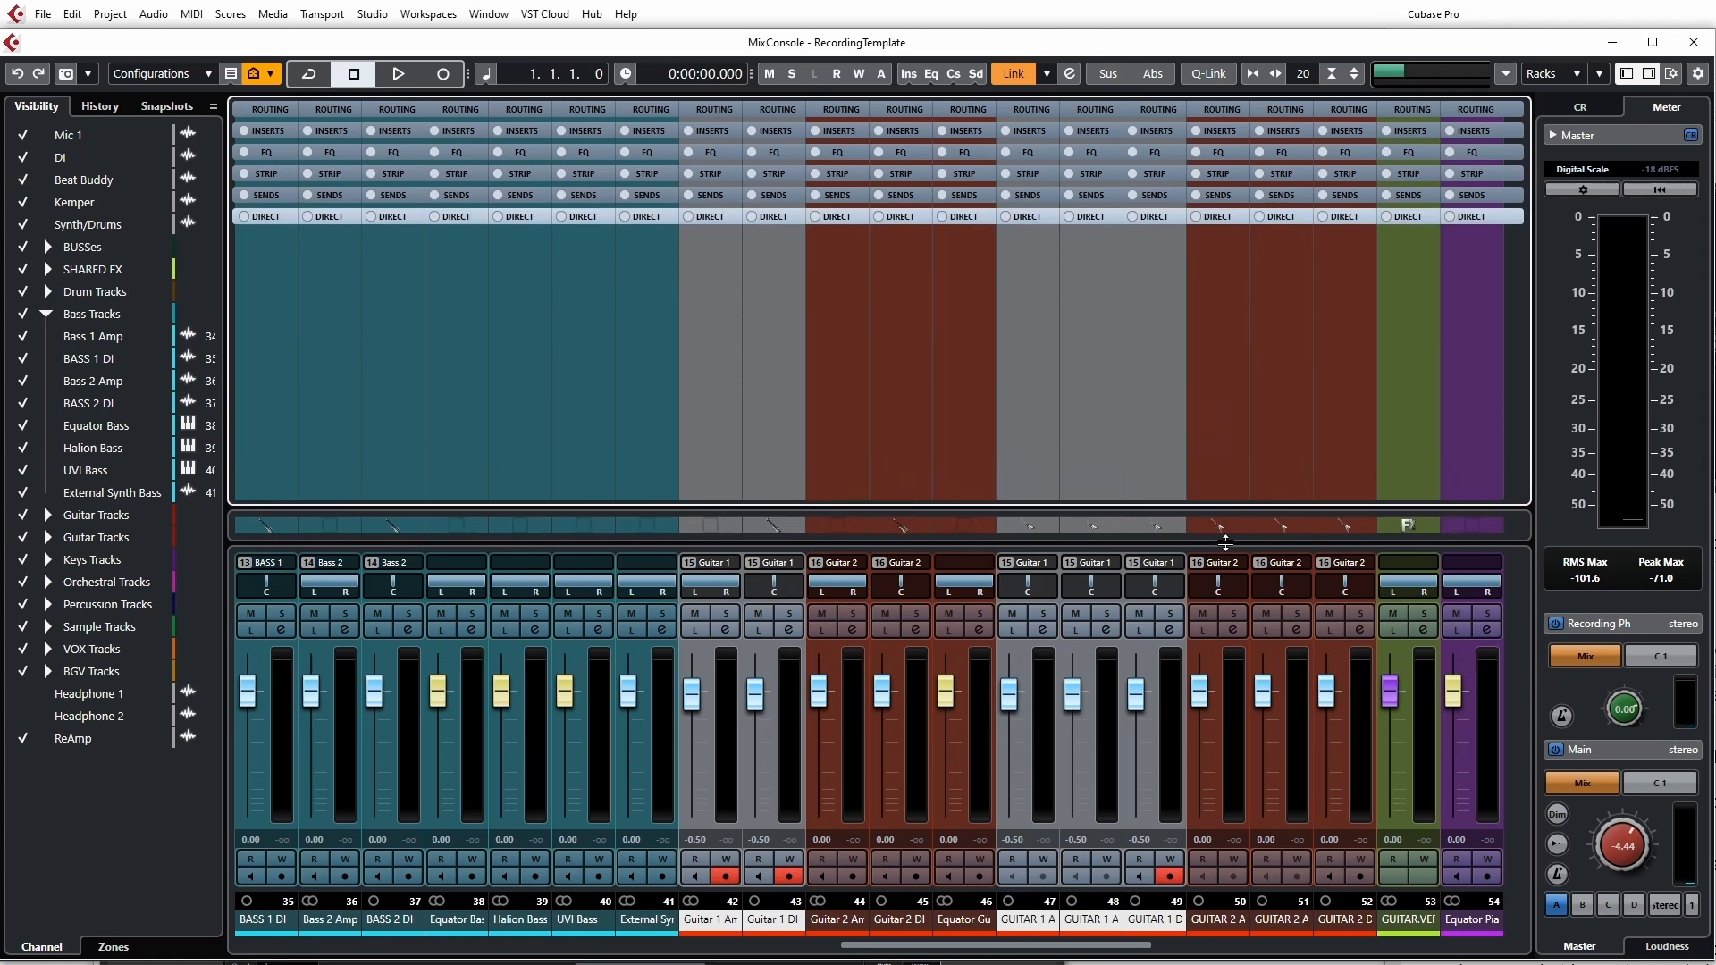
Step: Enlarge the channel pictures section, and try out the other optional mixer sections before hiding them all again
drag(1225, 542, 1245, 443)
click(1671, 73)
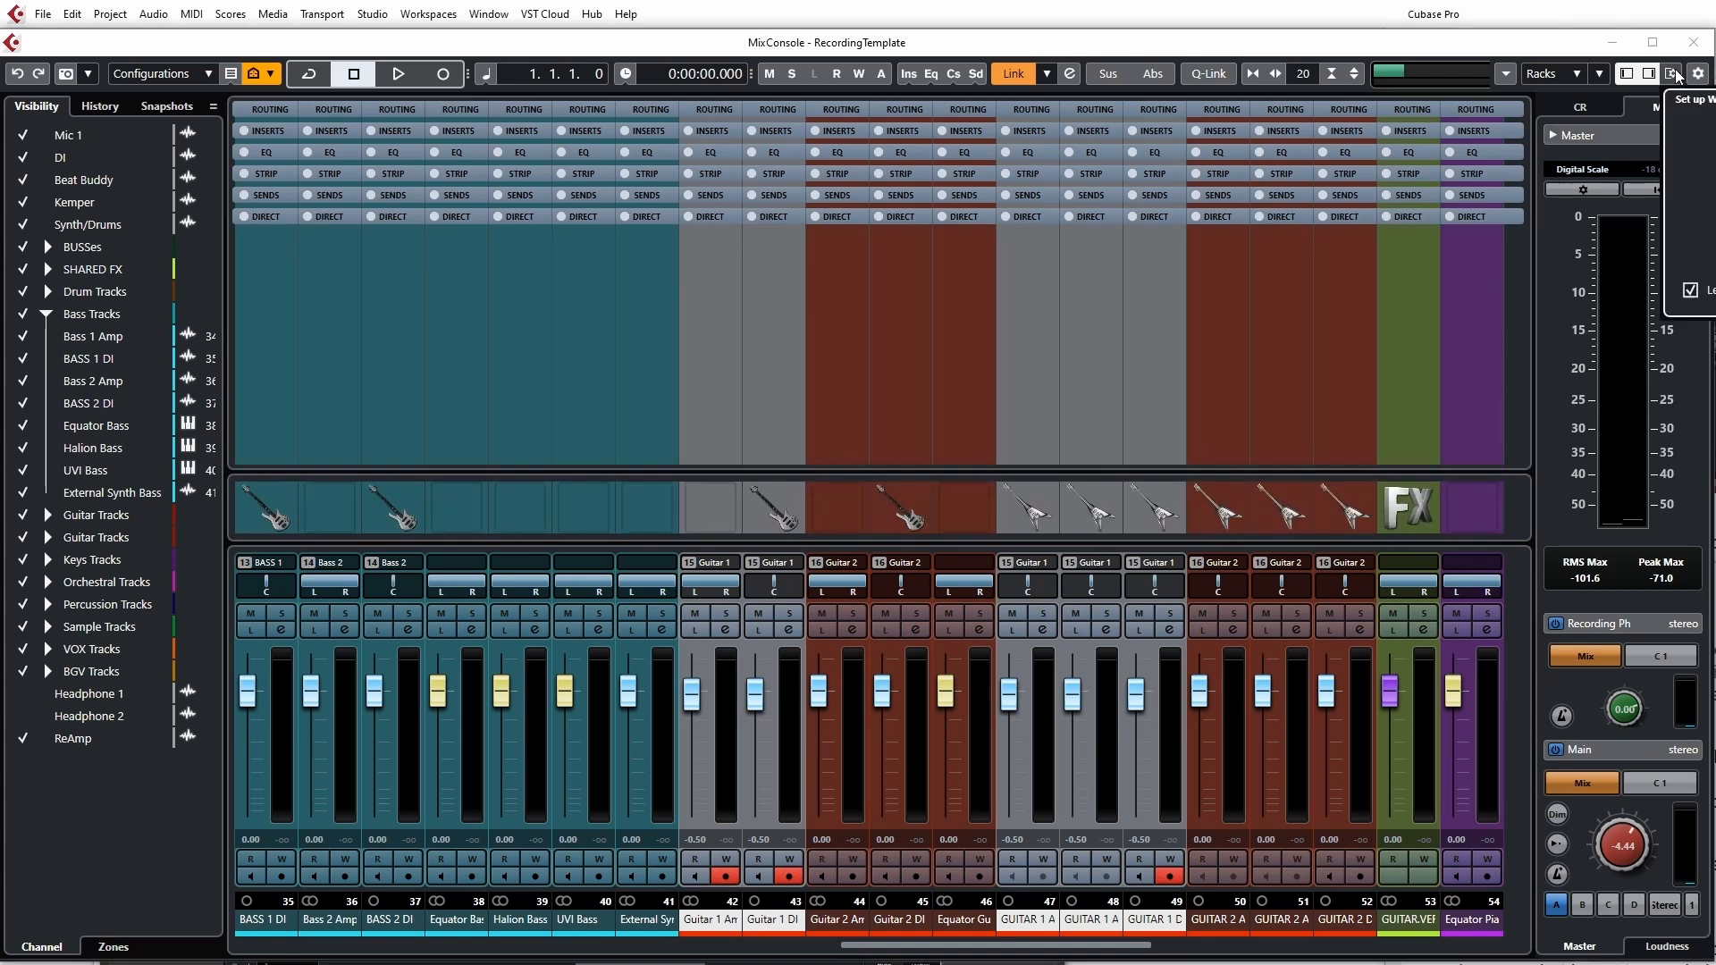
click(1714, 245)
click(1713, 267)
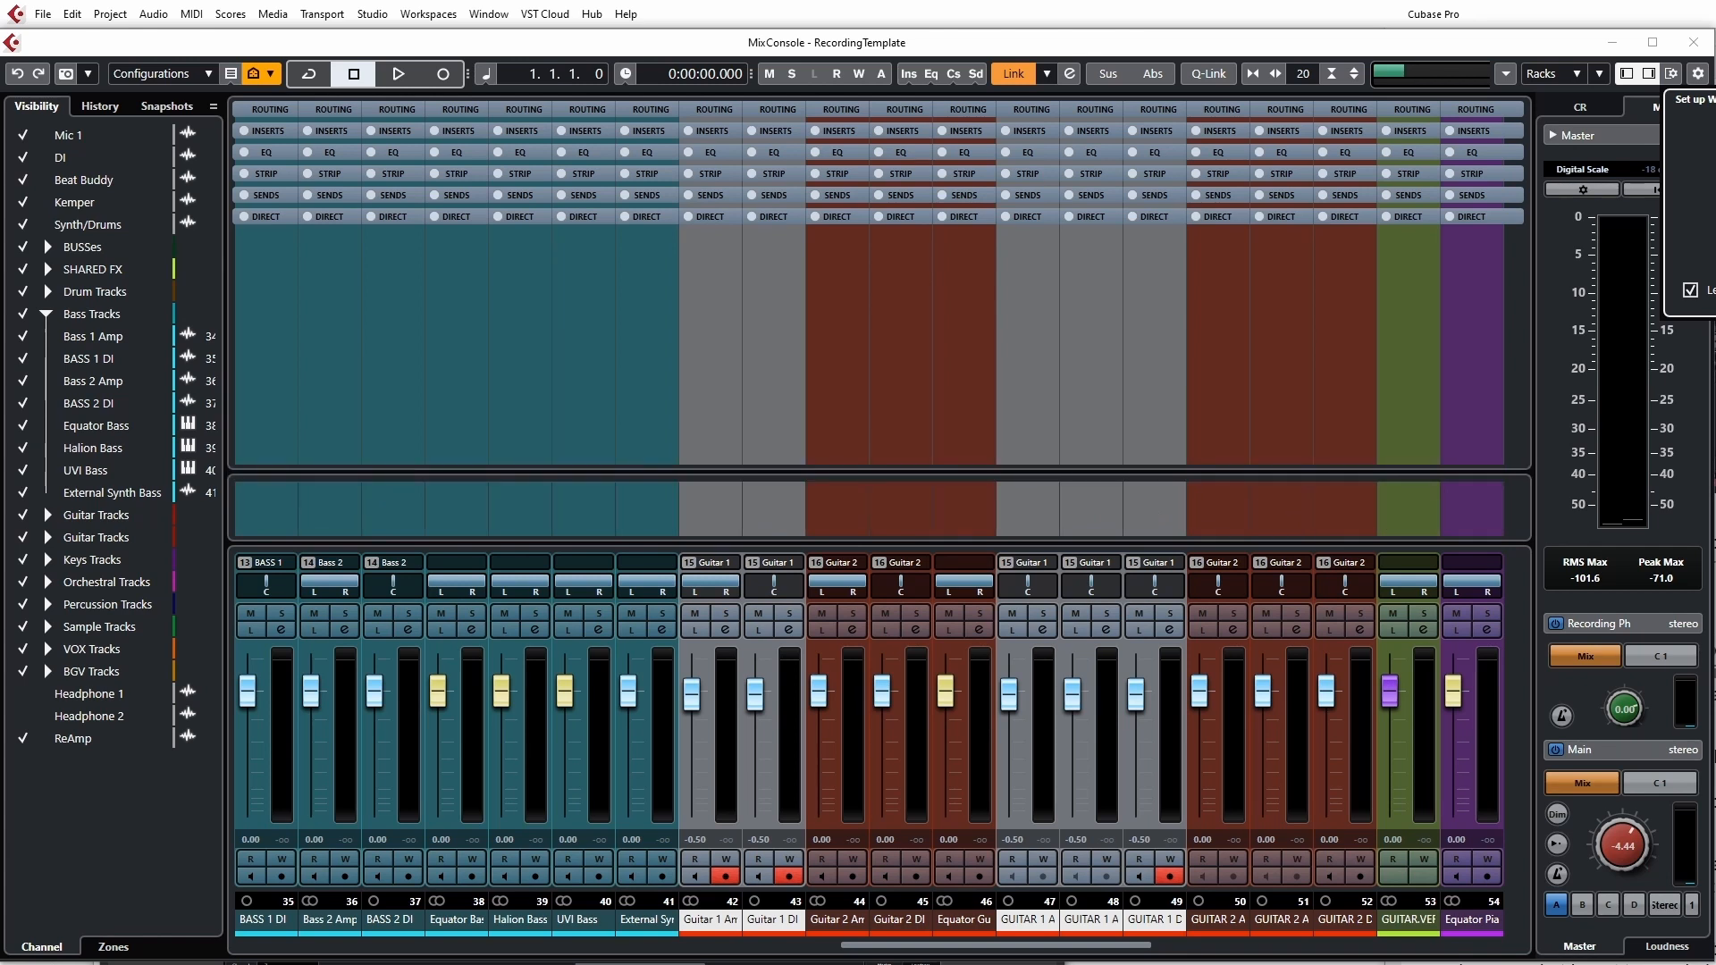
click(1714, 267)
click(1714, 290)
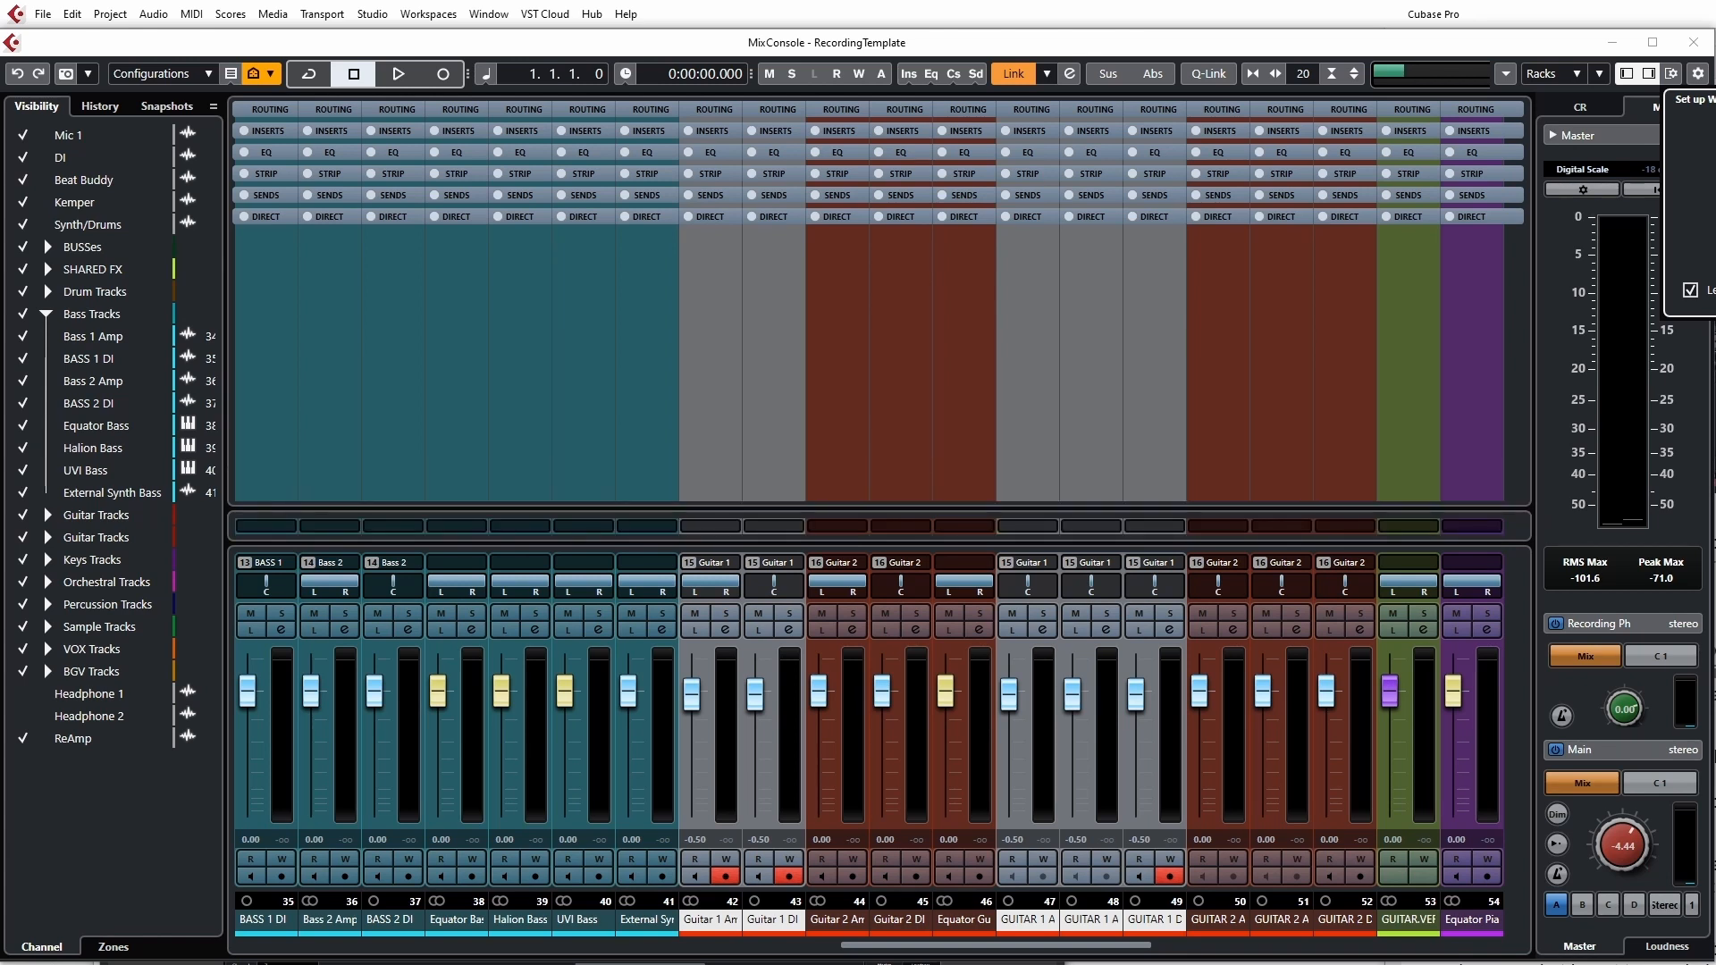
click(1714, 289)
Step: Show the meter bridge and resize the mixer sections to give the faders and channel racks more height
click(1713, 200)
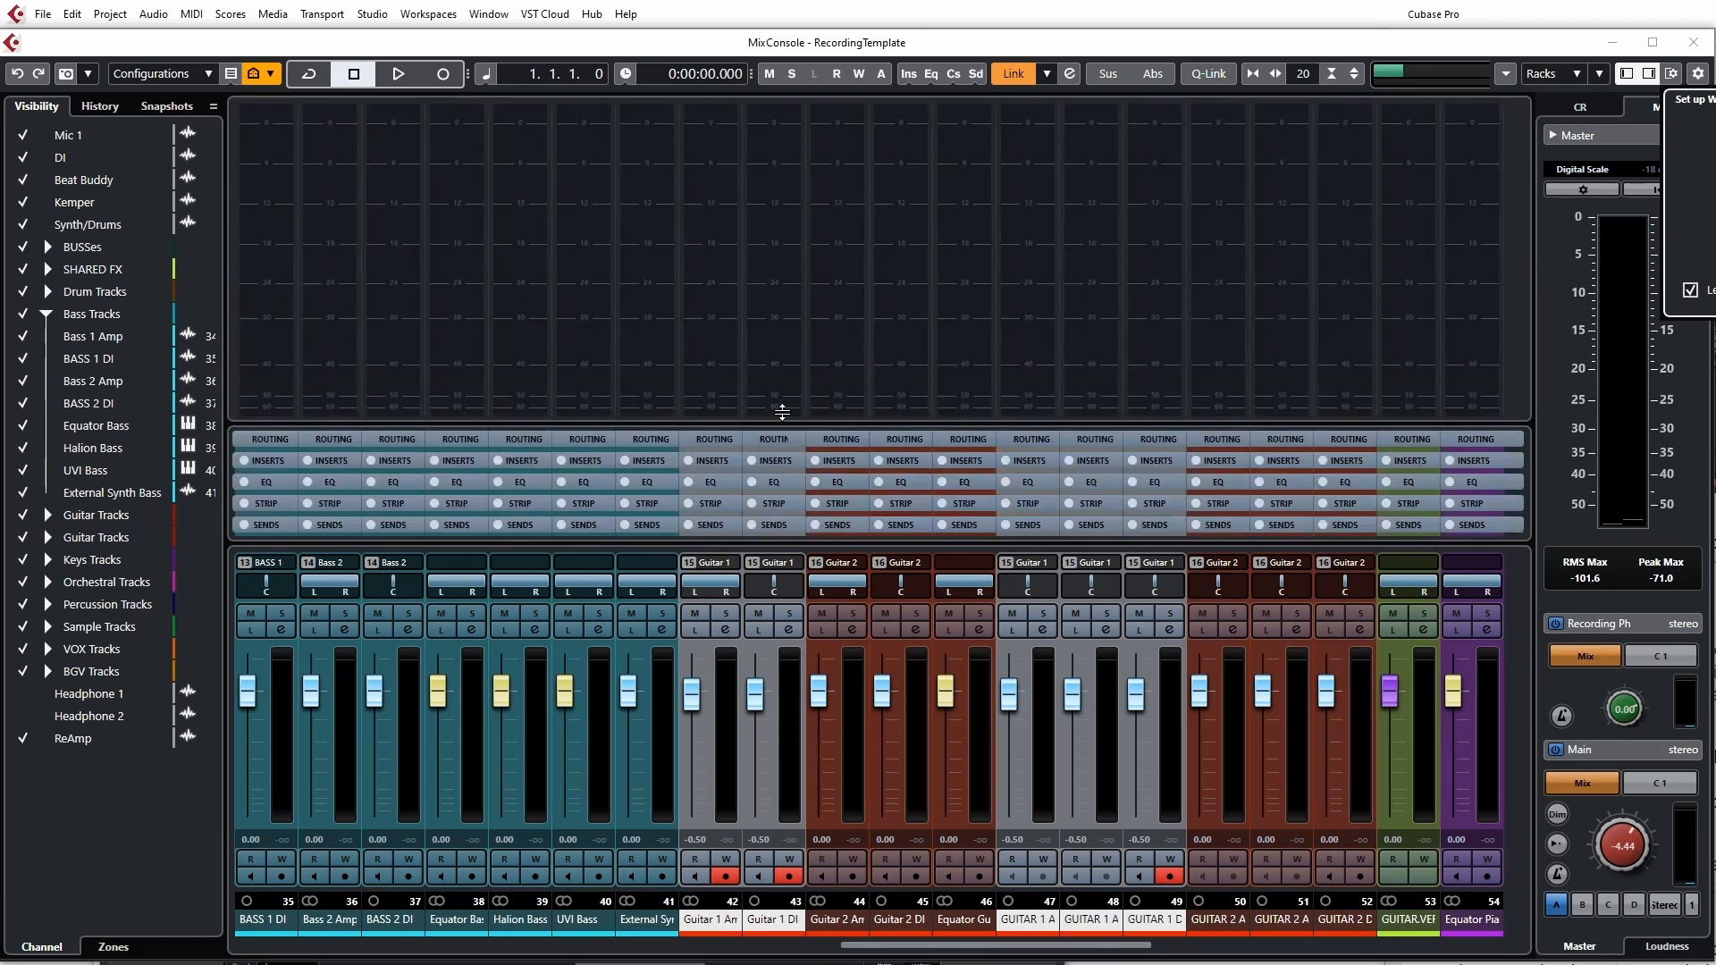
click(904, 461)
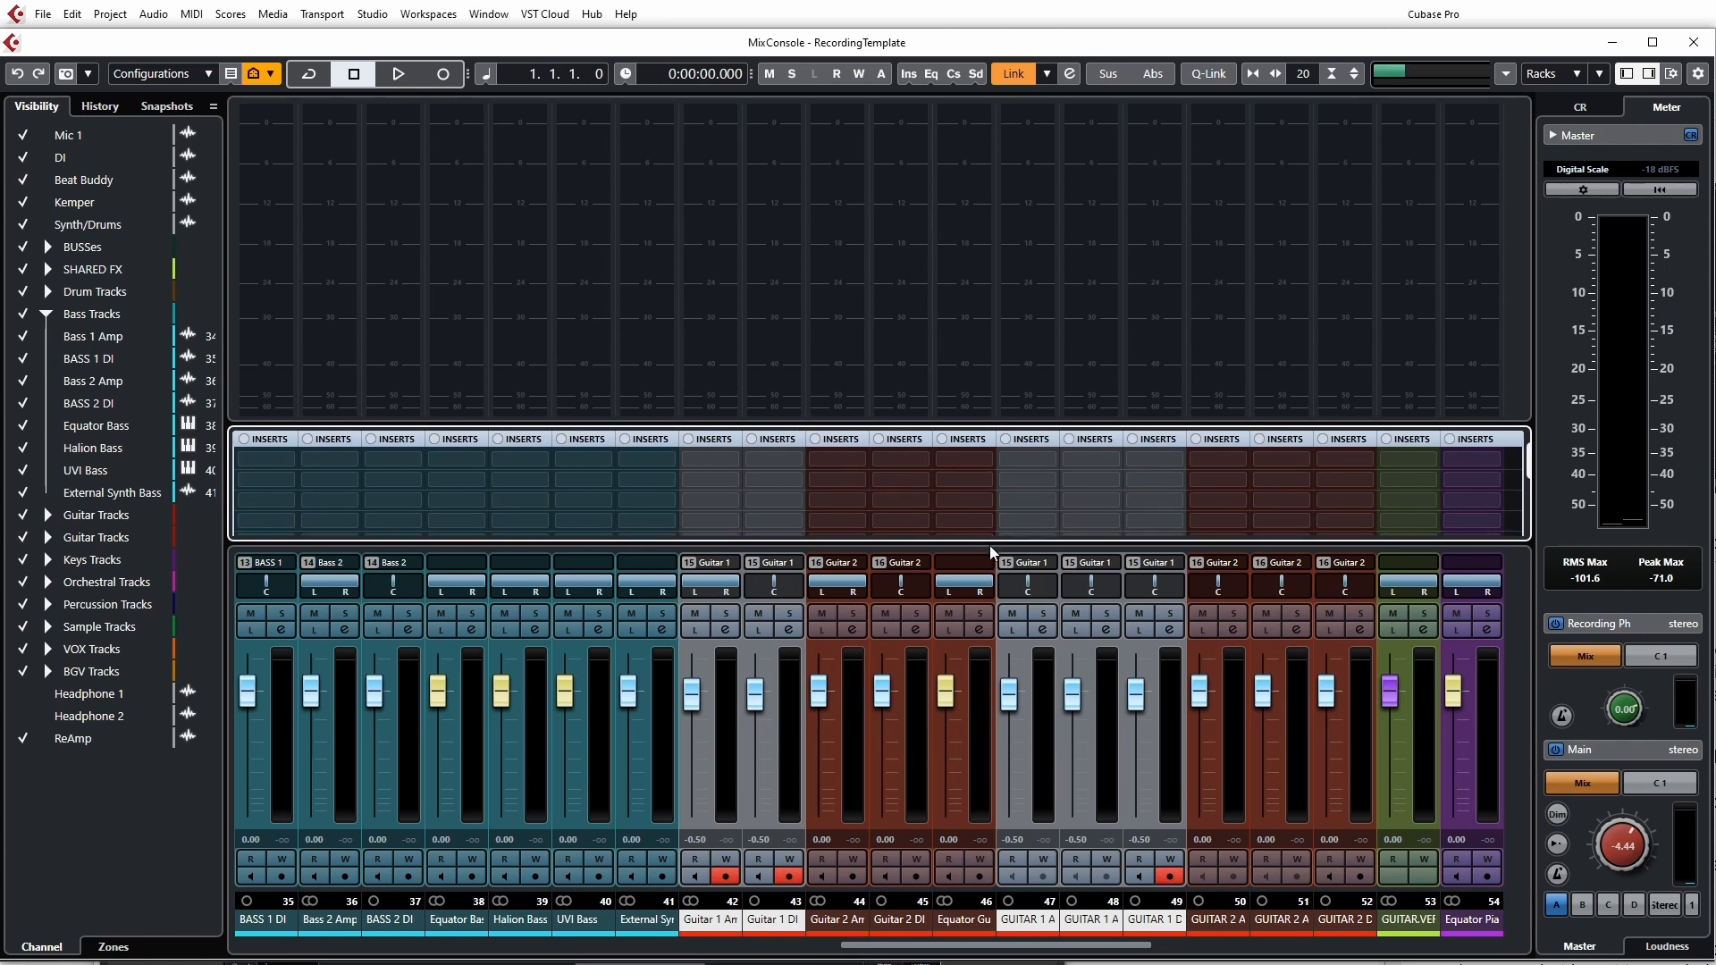
drag(989, 542, 1077, 527)
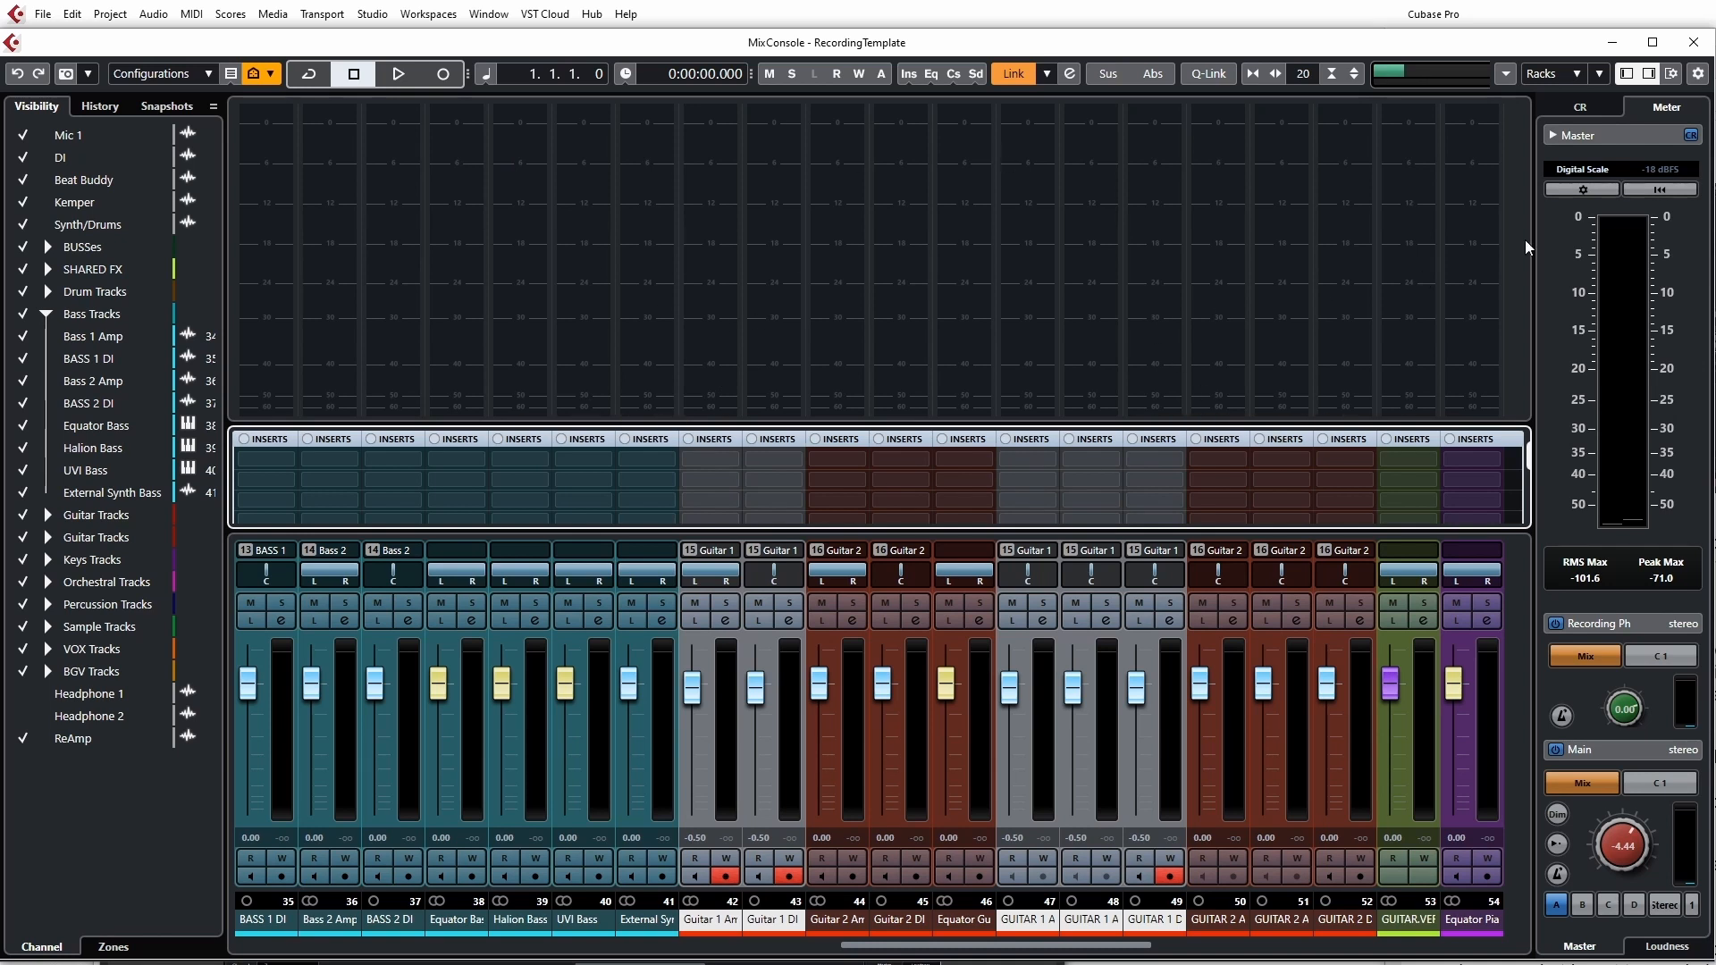
click(1577, 74)
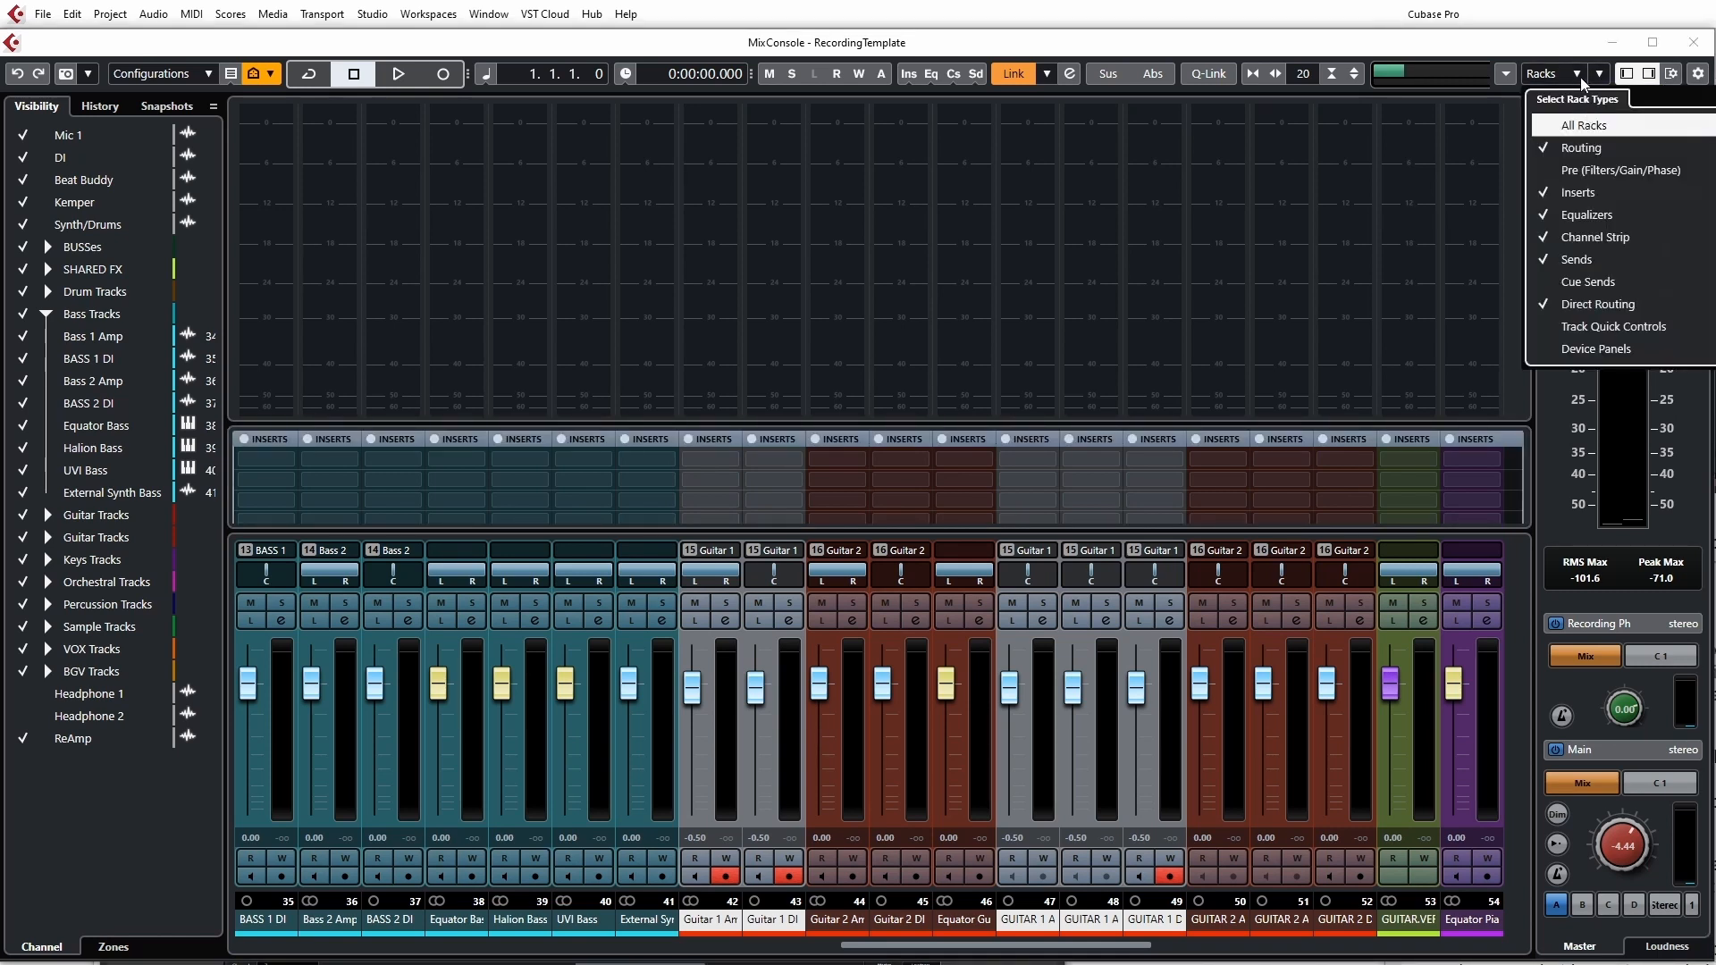
click(1112, 431)
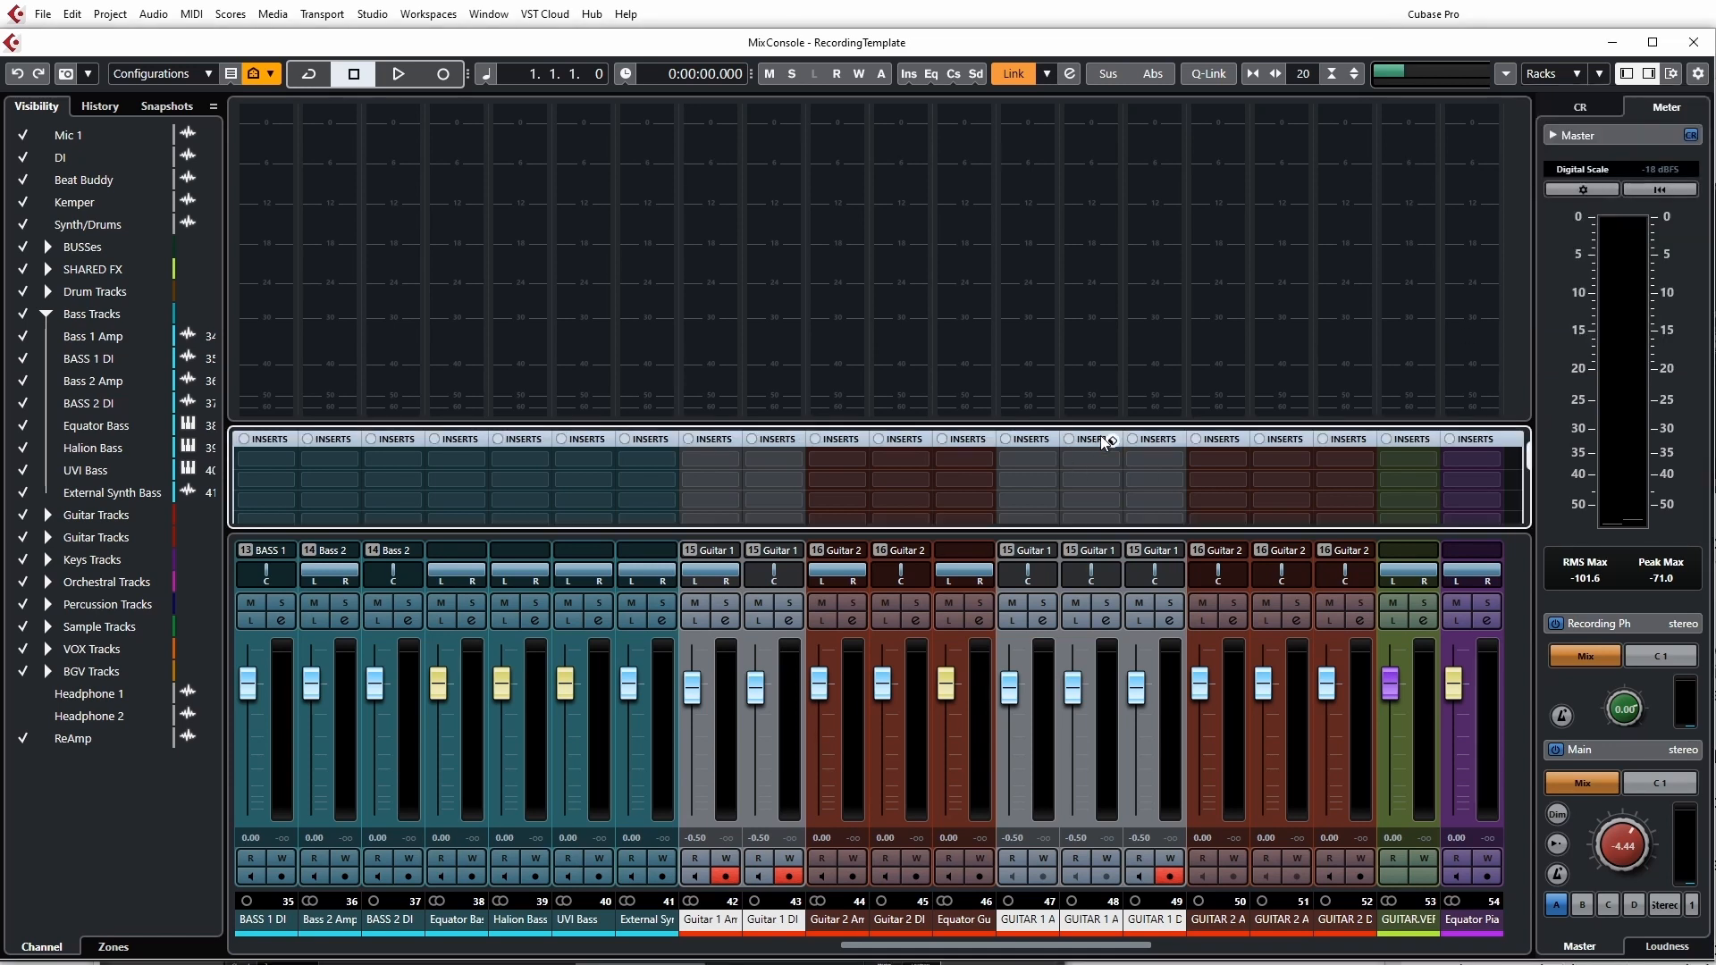
drag(1088, 422, 1134, 243)
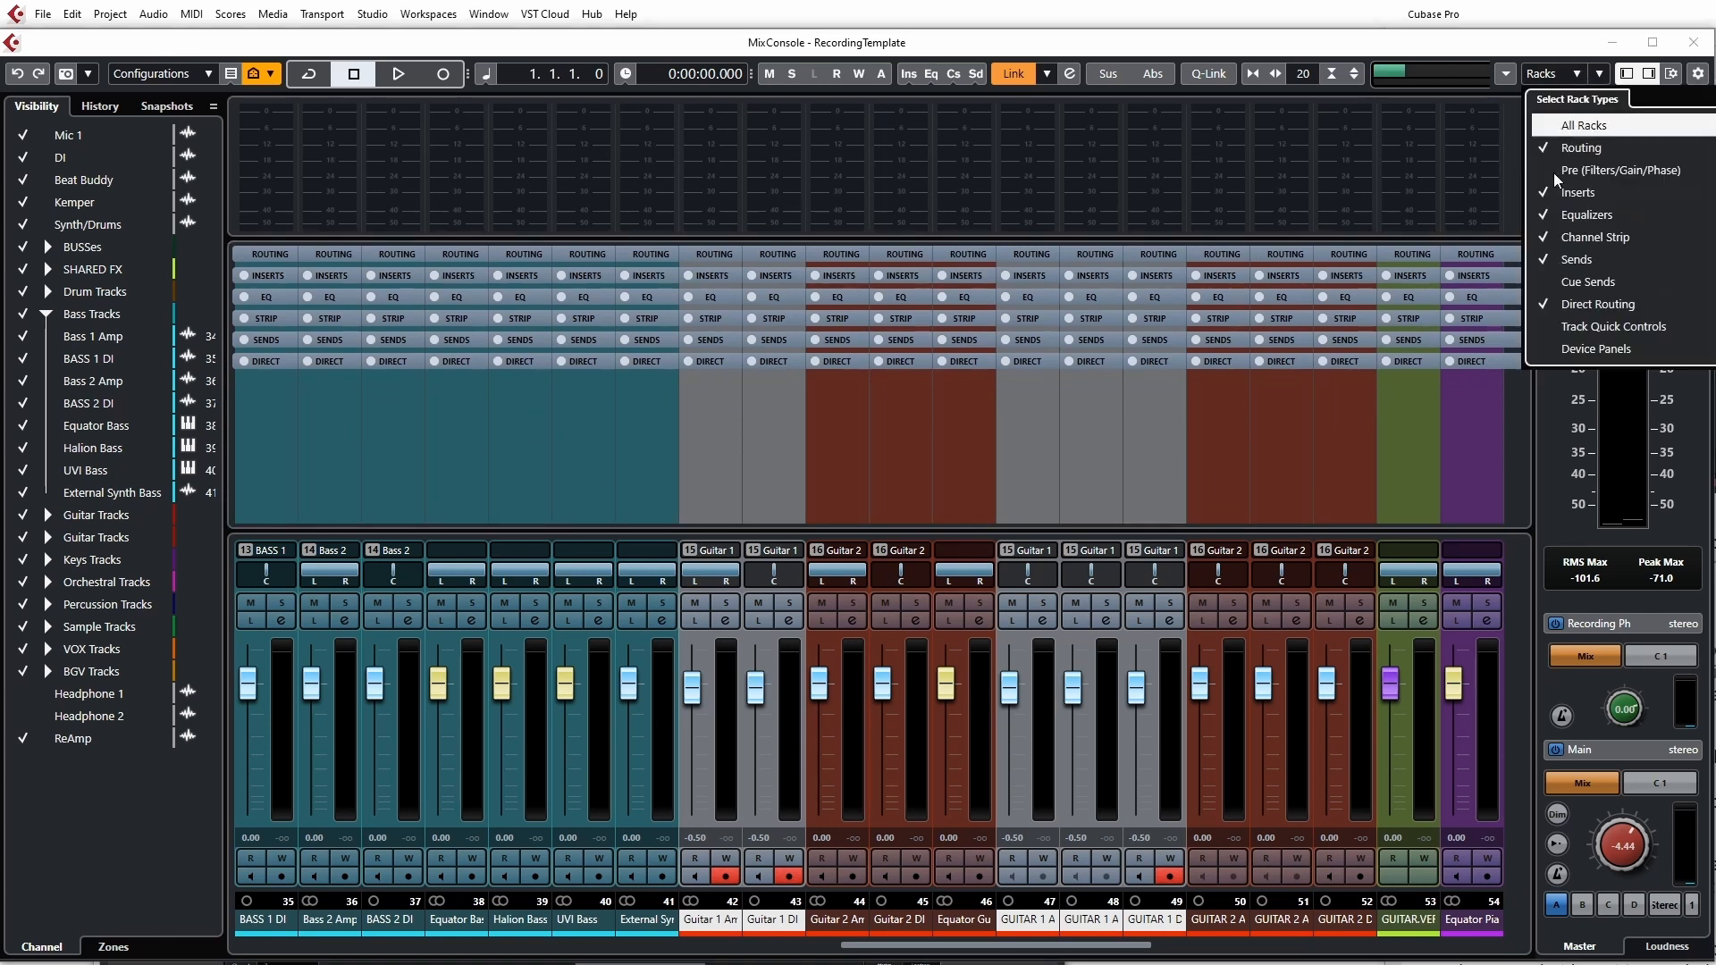
Step: Enable the Pre (Filters/Gain/Phase), Cue Sends, Track Quick Controls and Device Panels racks in the mixer
click(1543, 171)
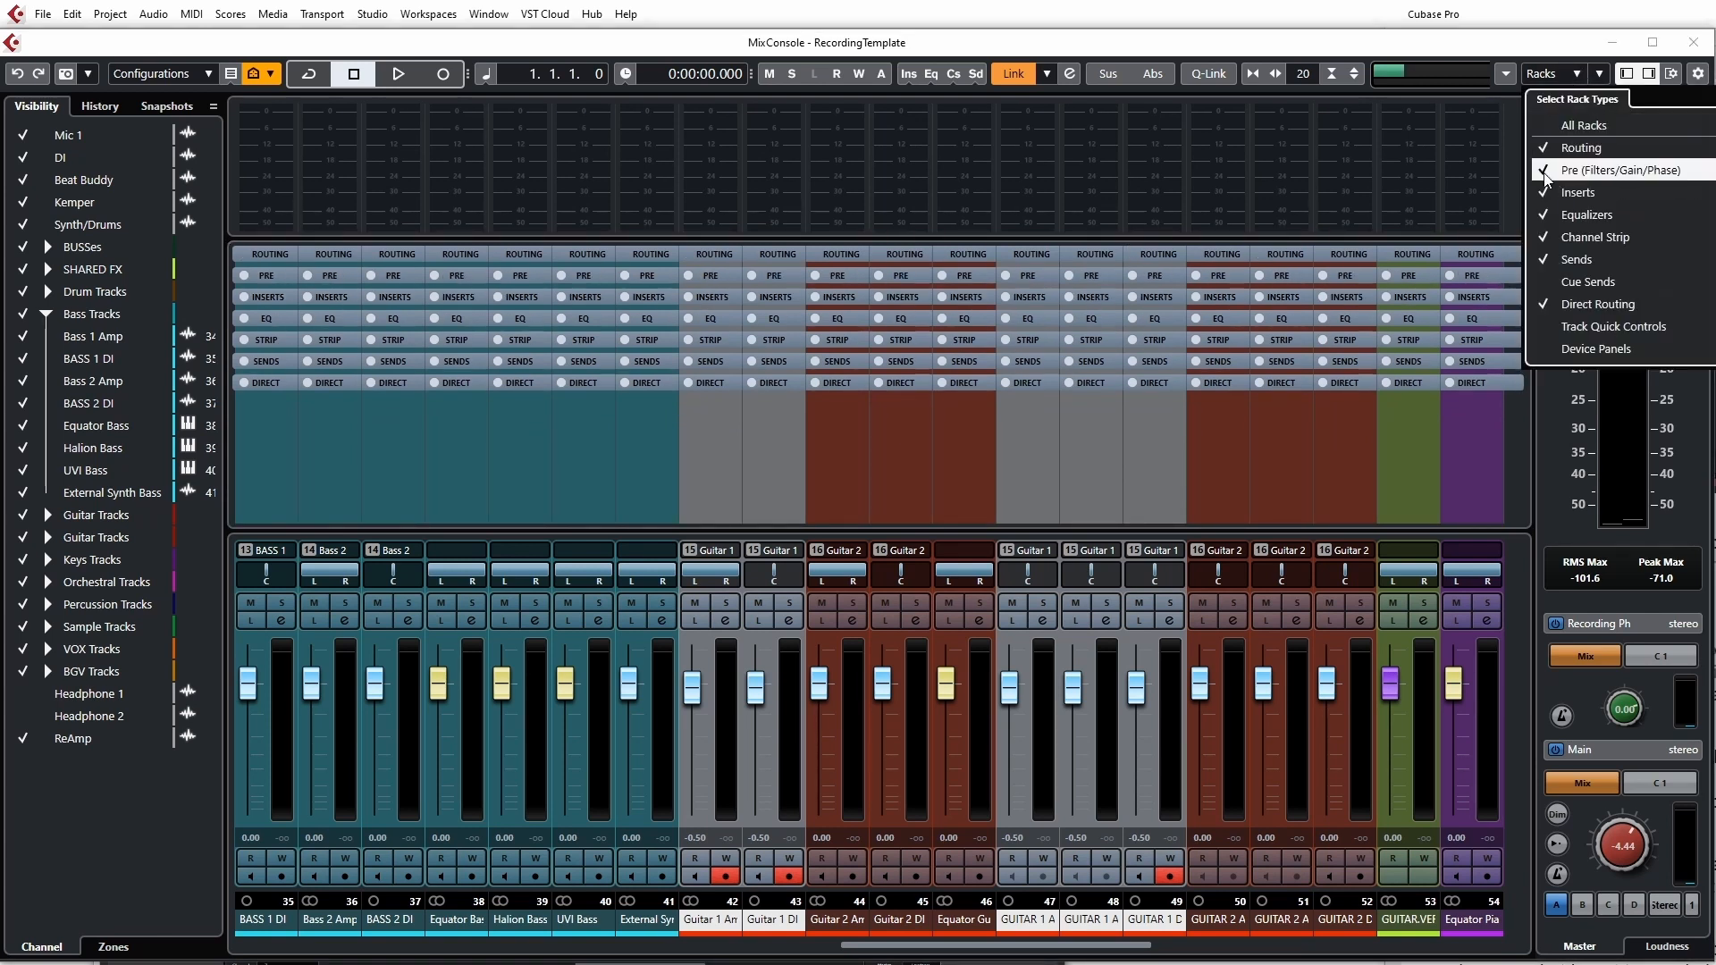
click(1540, 282)
click(1547, 327)
click(1546, 356)
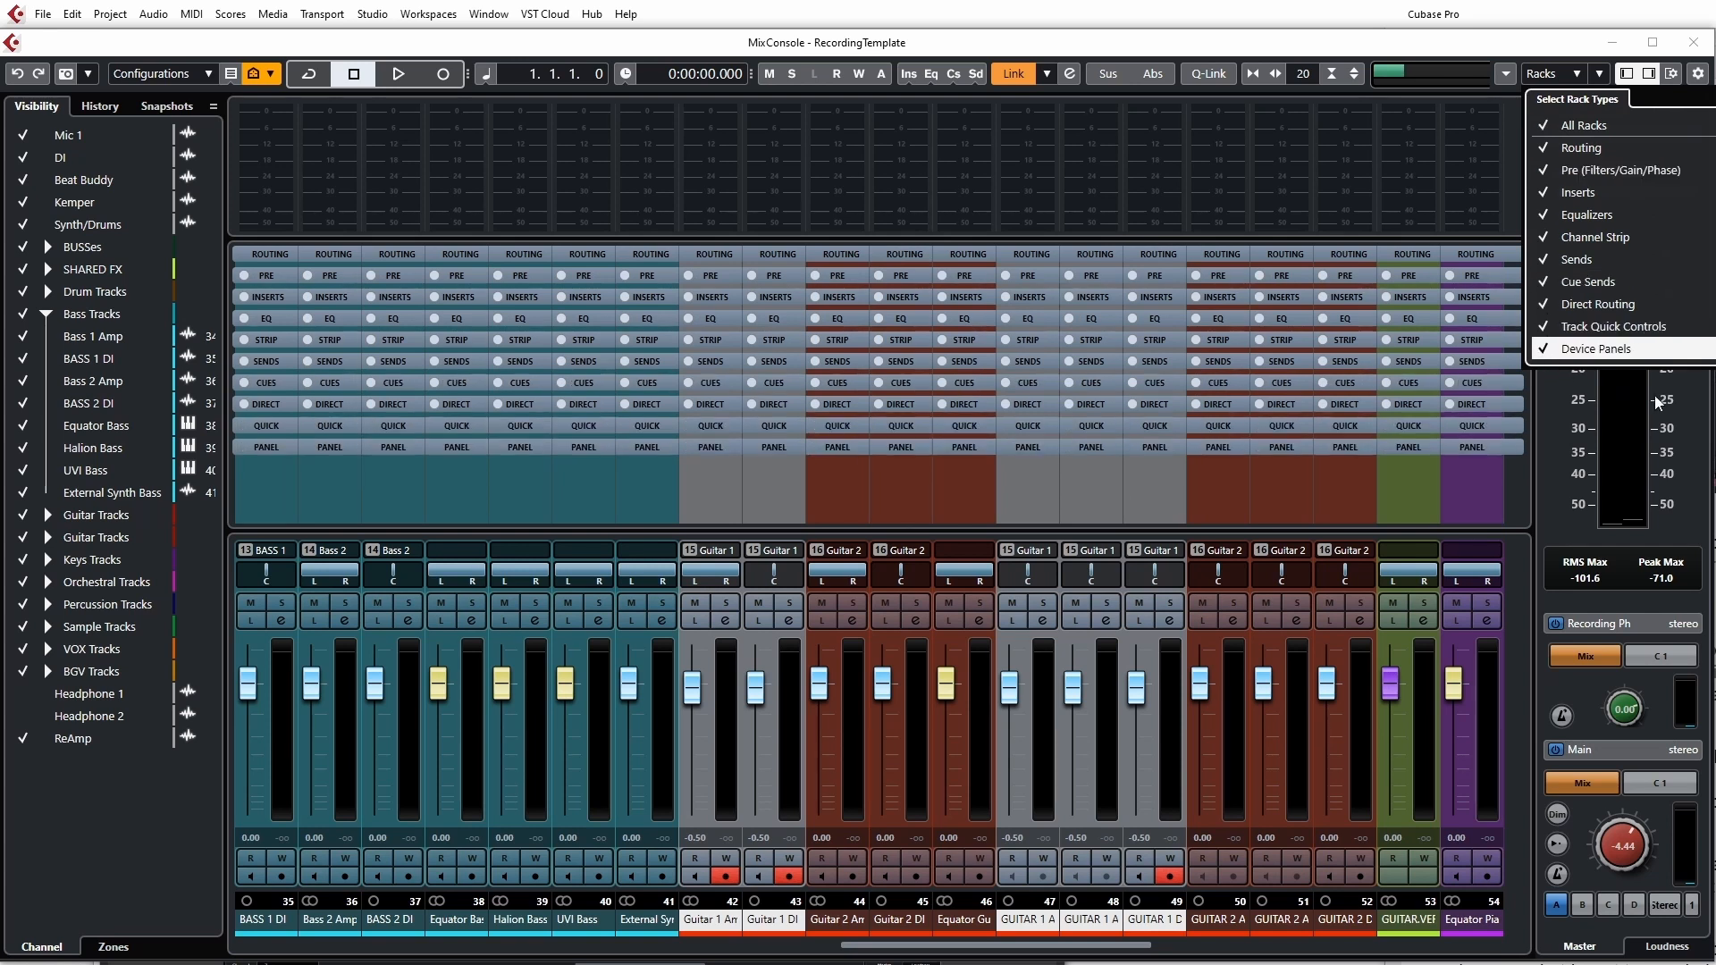
click(1371, 479)
Step: Examine the contents of the Pre, Cues, Quick and Panel racks, collapsing each one again
click(1348, 275)
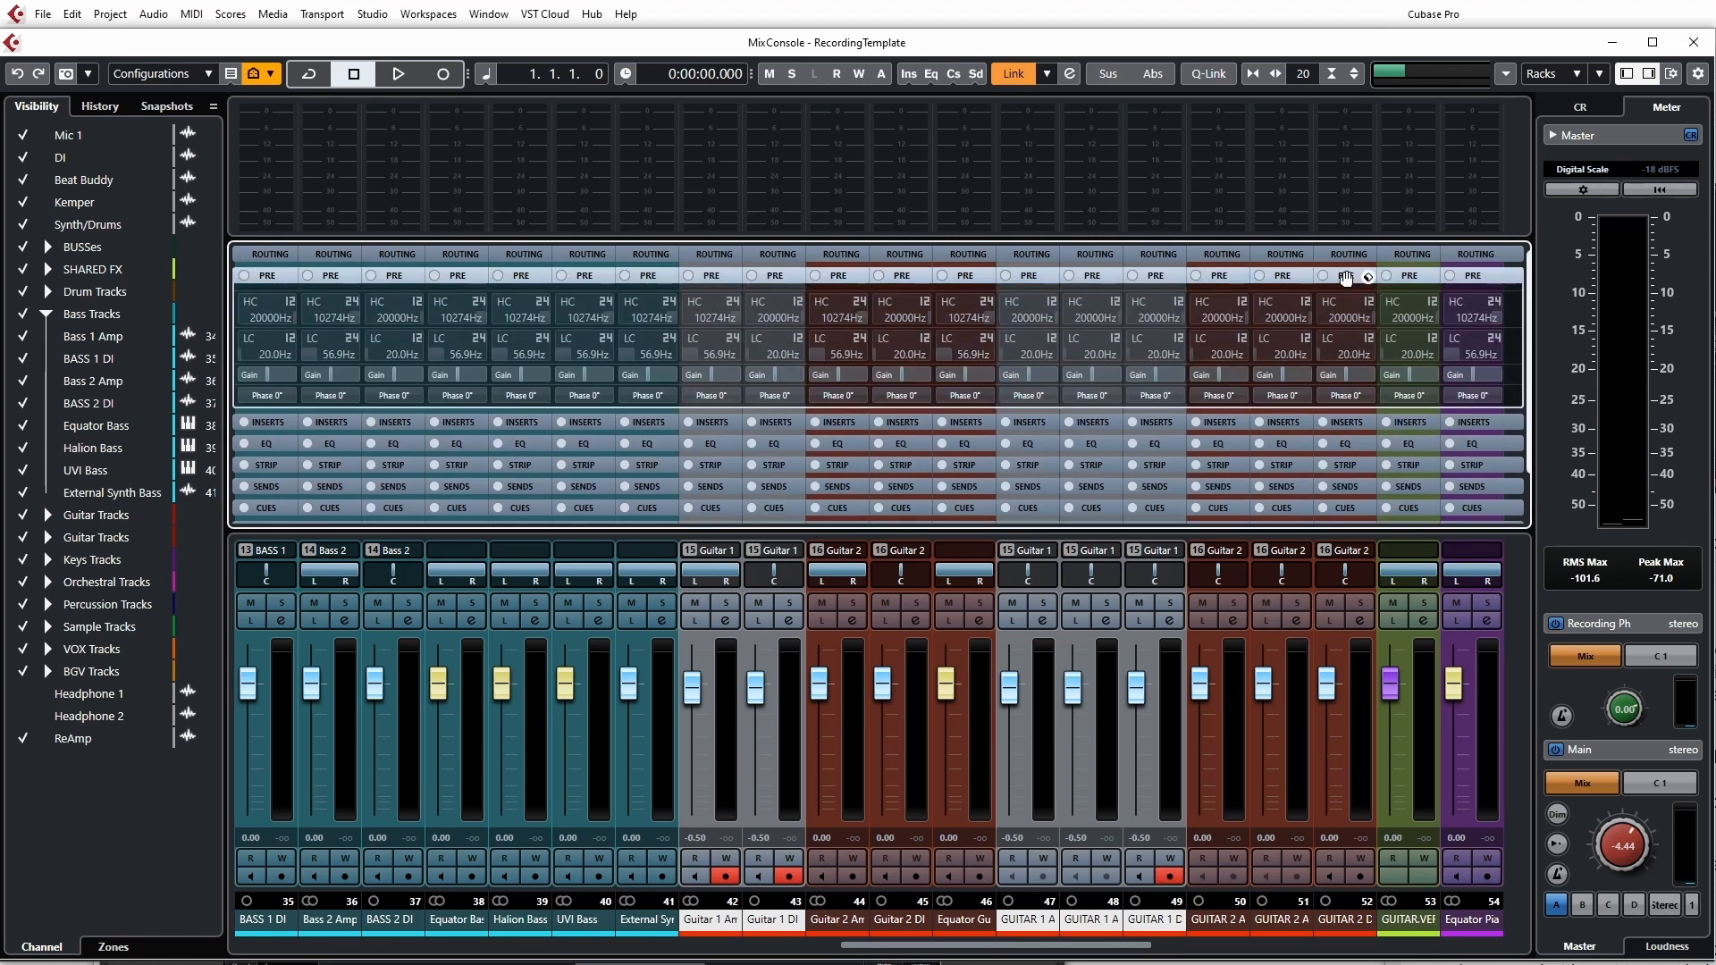
click(1345, 278)
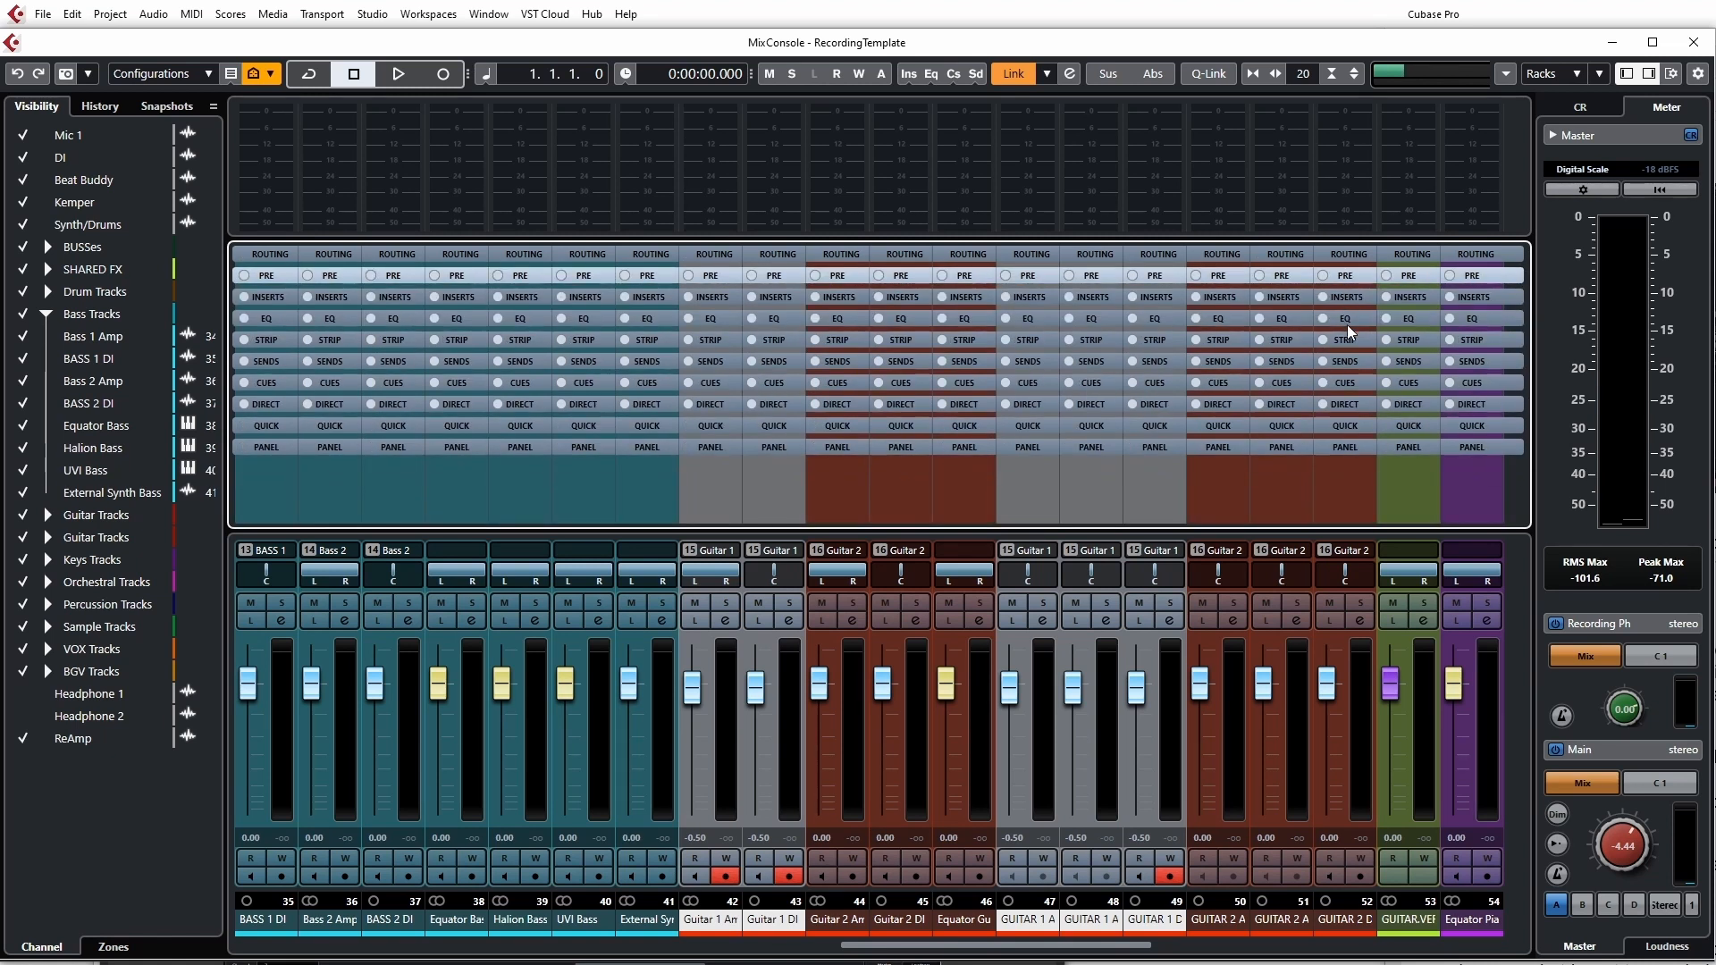
click(1344, 381)
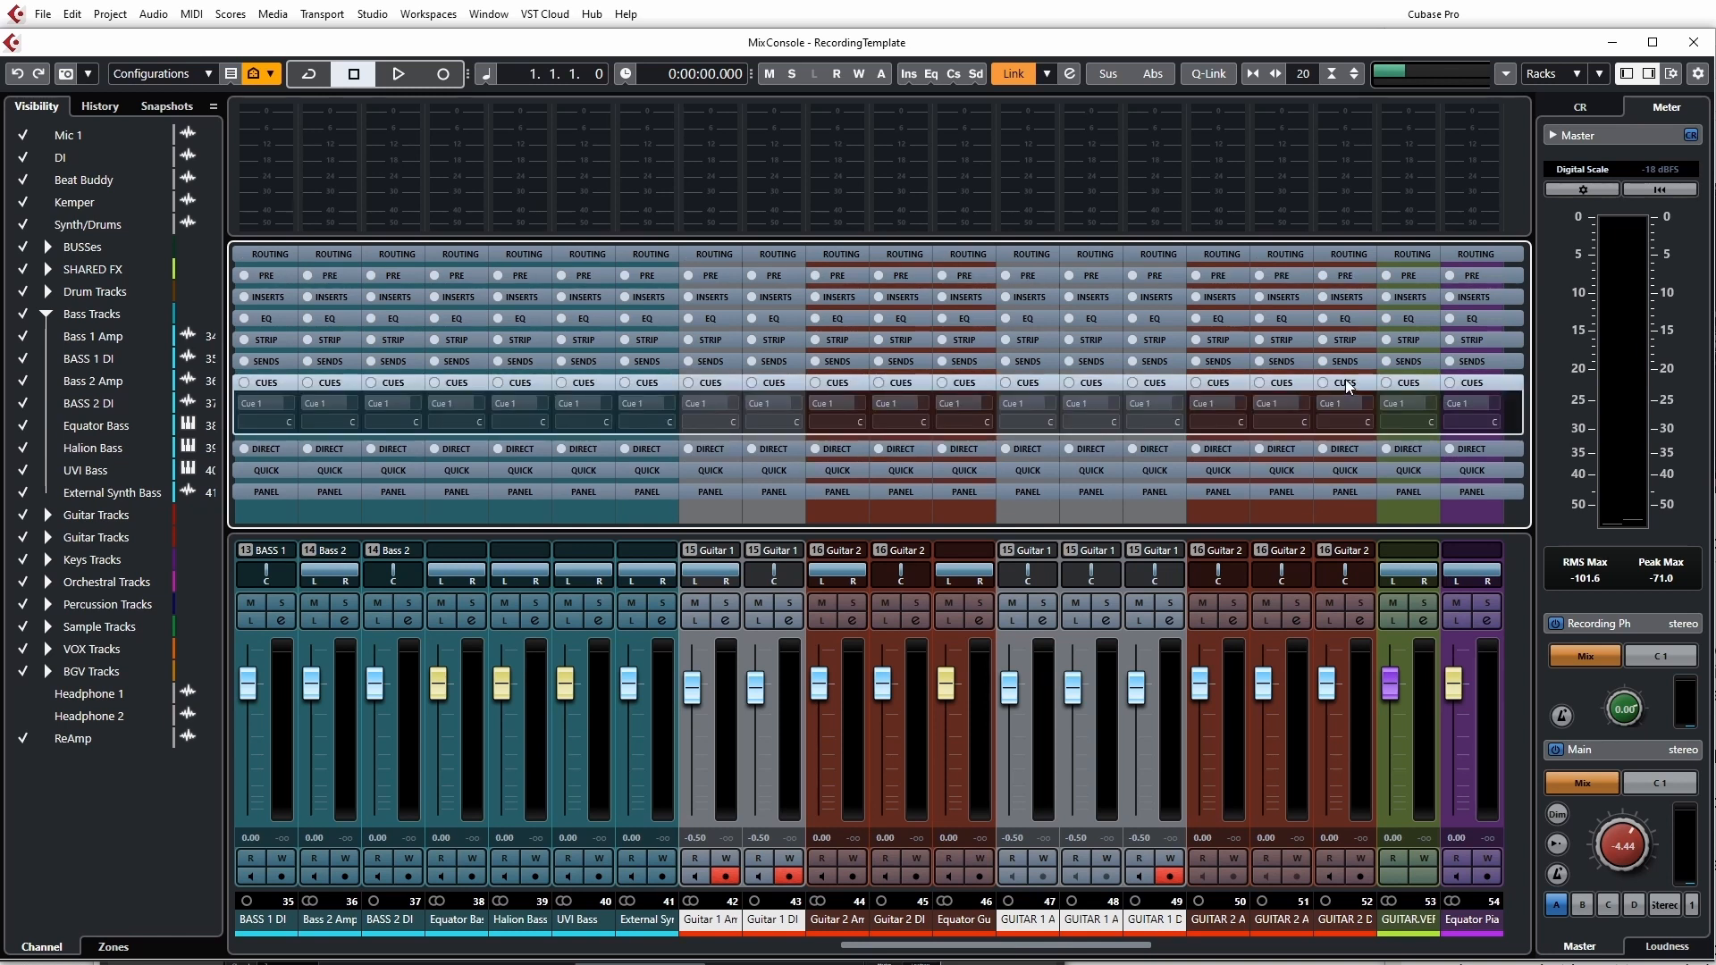
click(1345, 380)
click(1345, 424)
click(1344, 331)
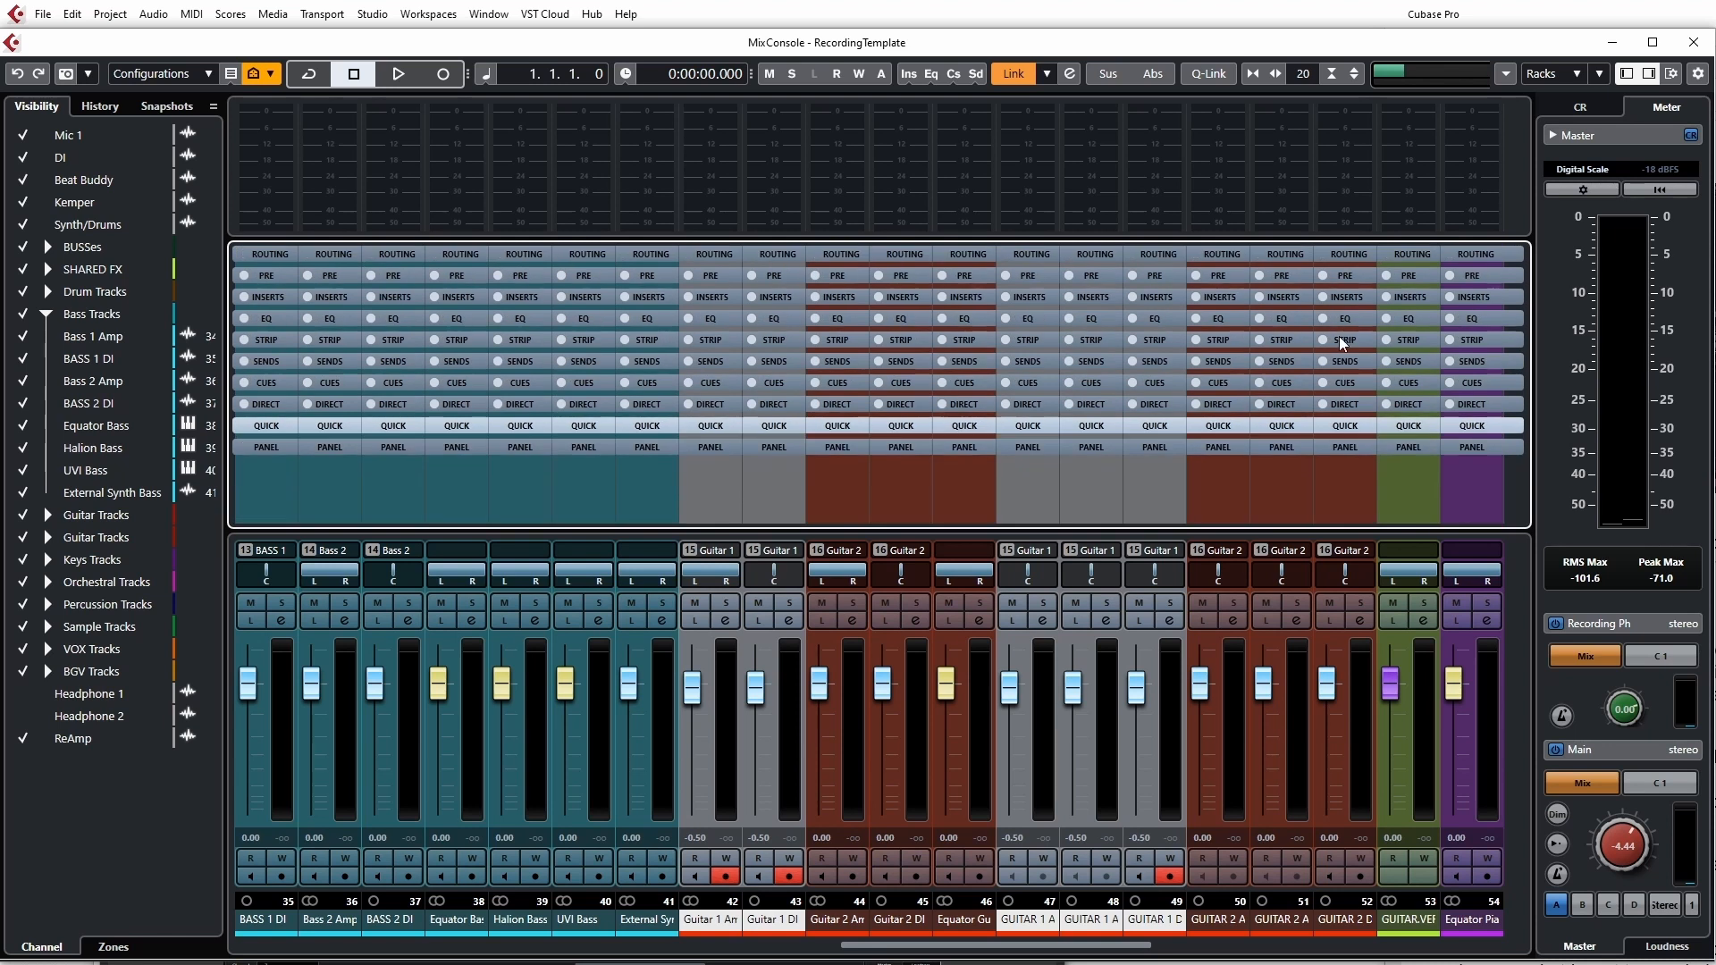
click(1339, 447)
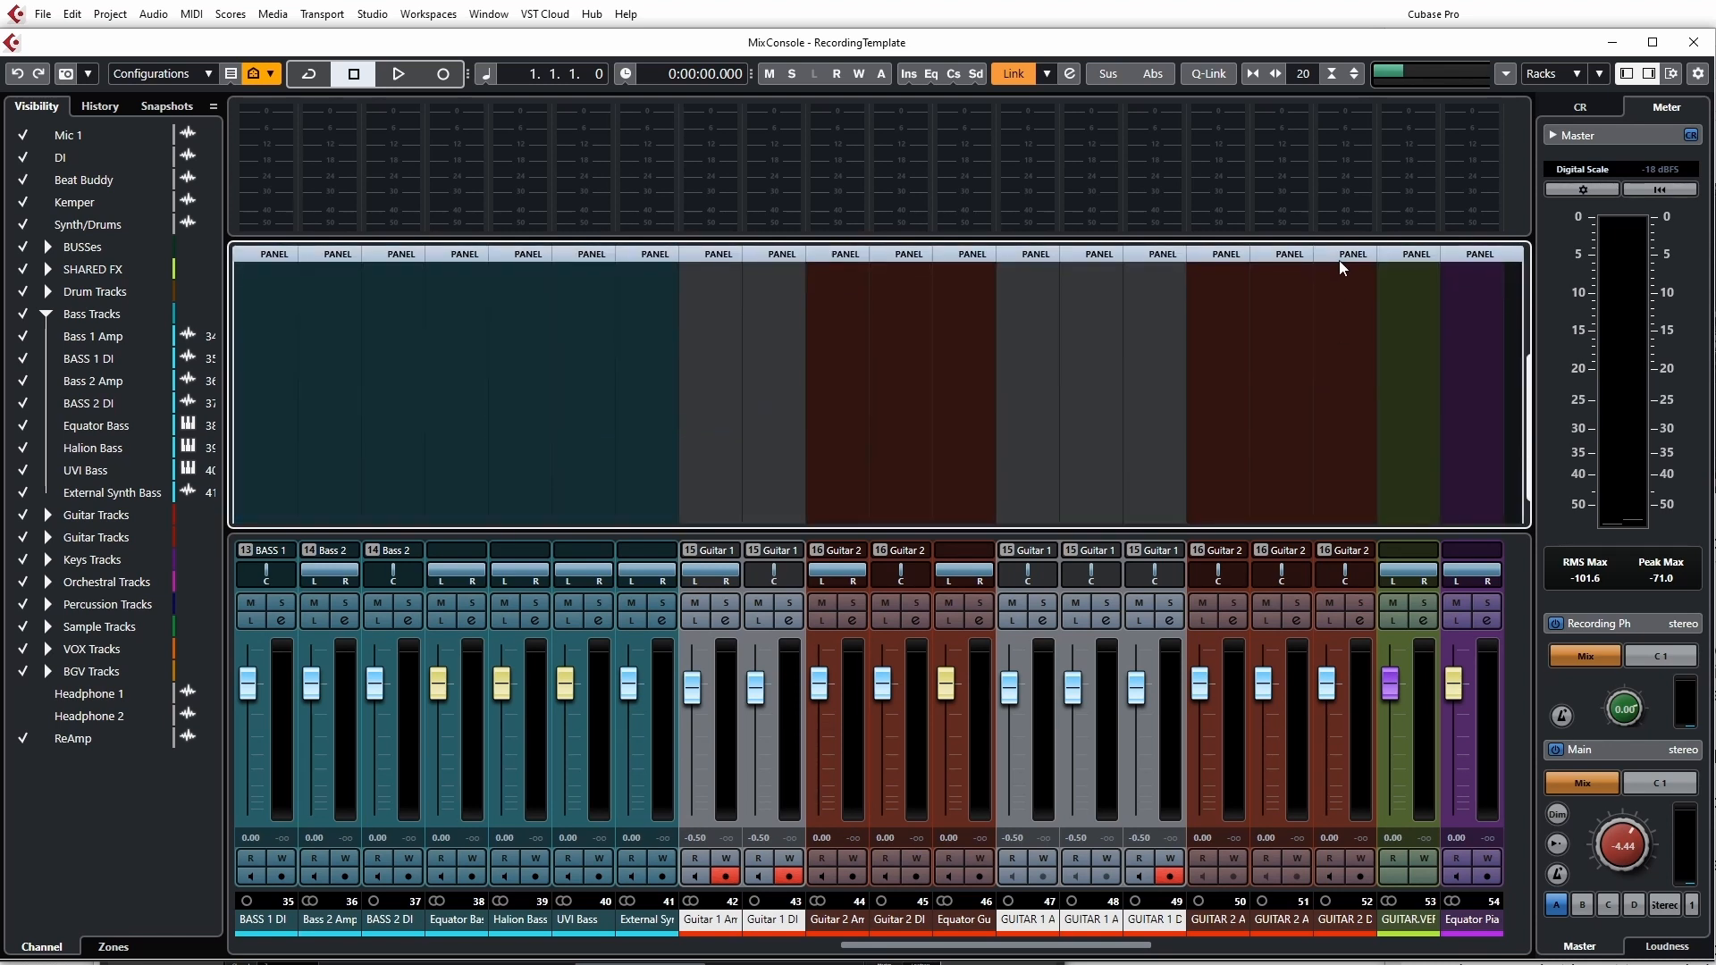
click(1339, 261)
Step: Hide the Device Panels, Track Quick Controls, Cue Sends and Pre (Filters/Gain/Phase) racks, and close the MixConsole window
click(1570, 75)
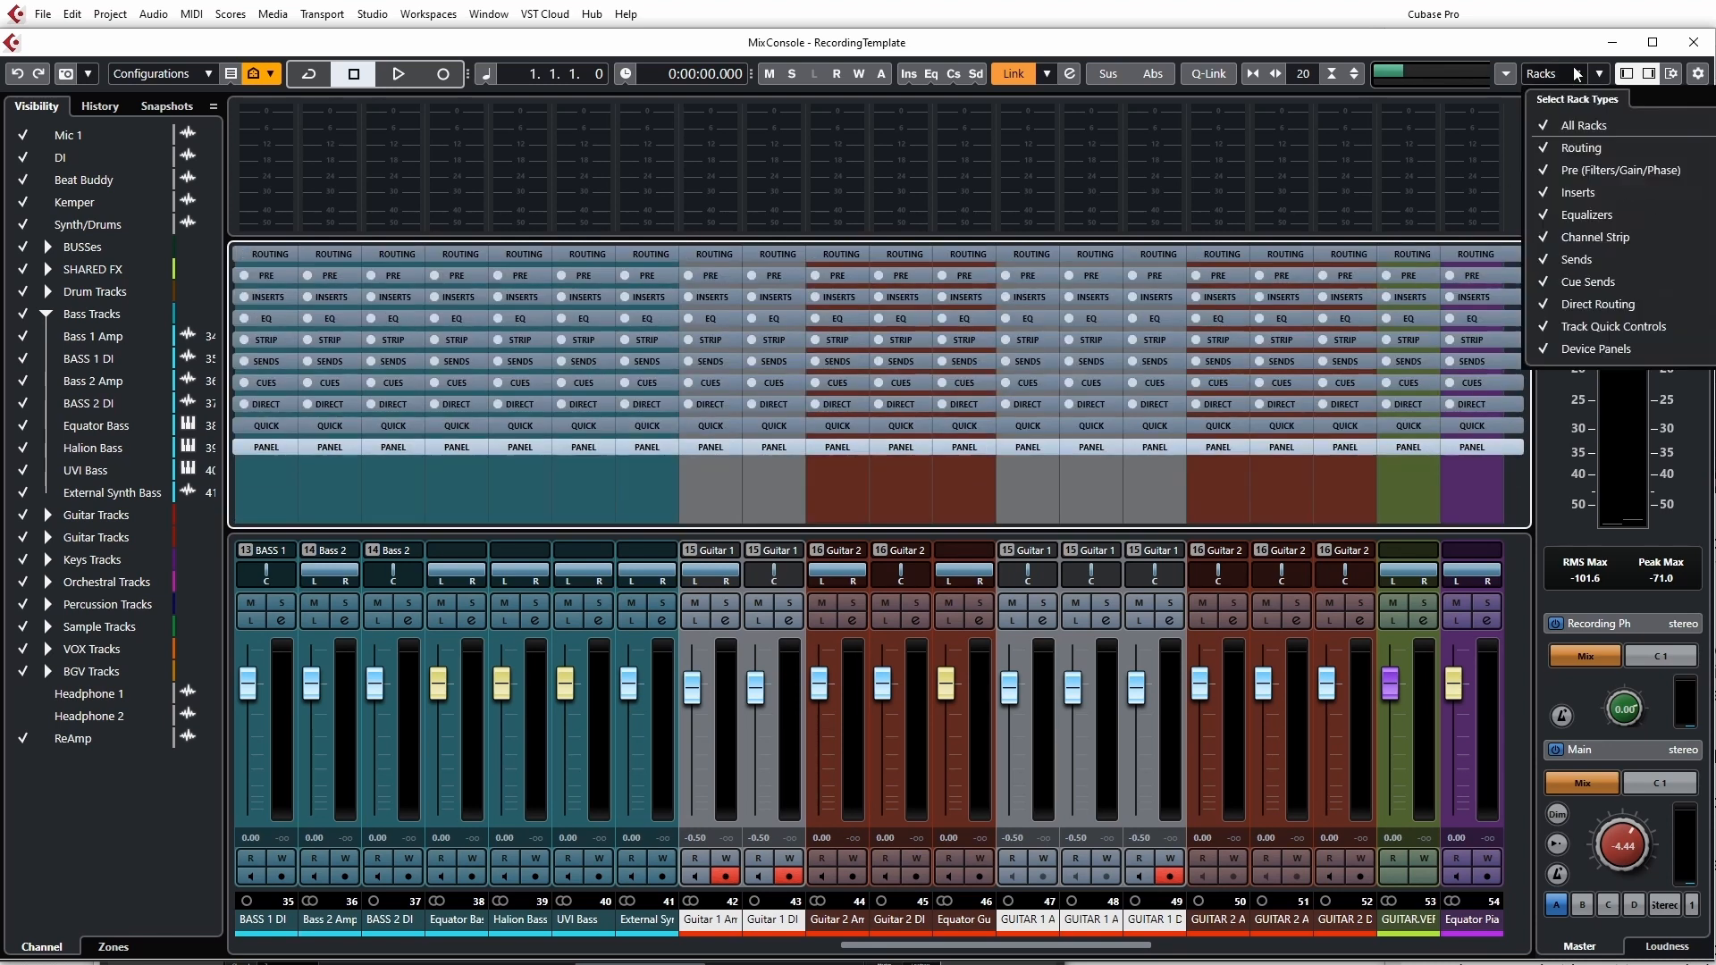
click(1537, 351)
click(1540, 327)
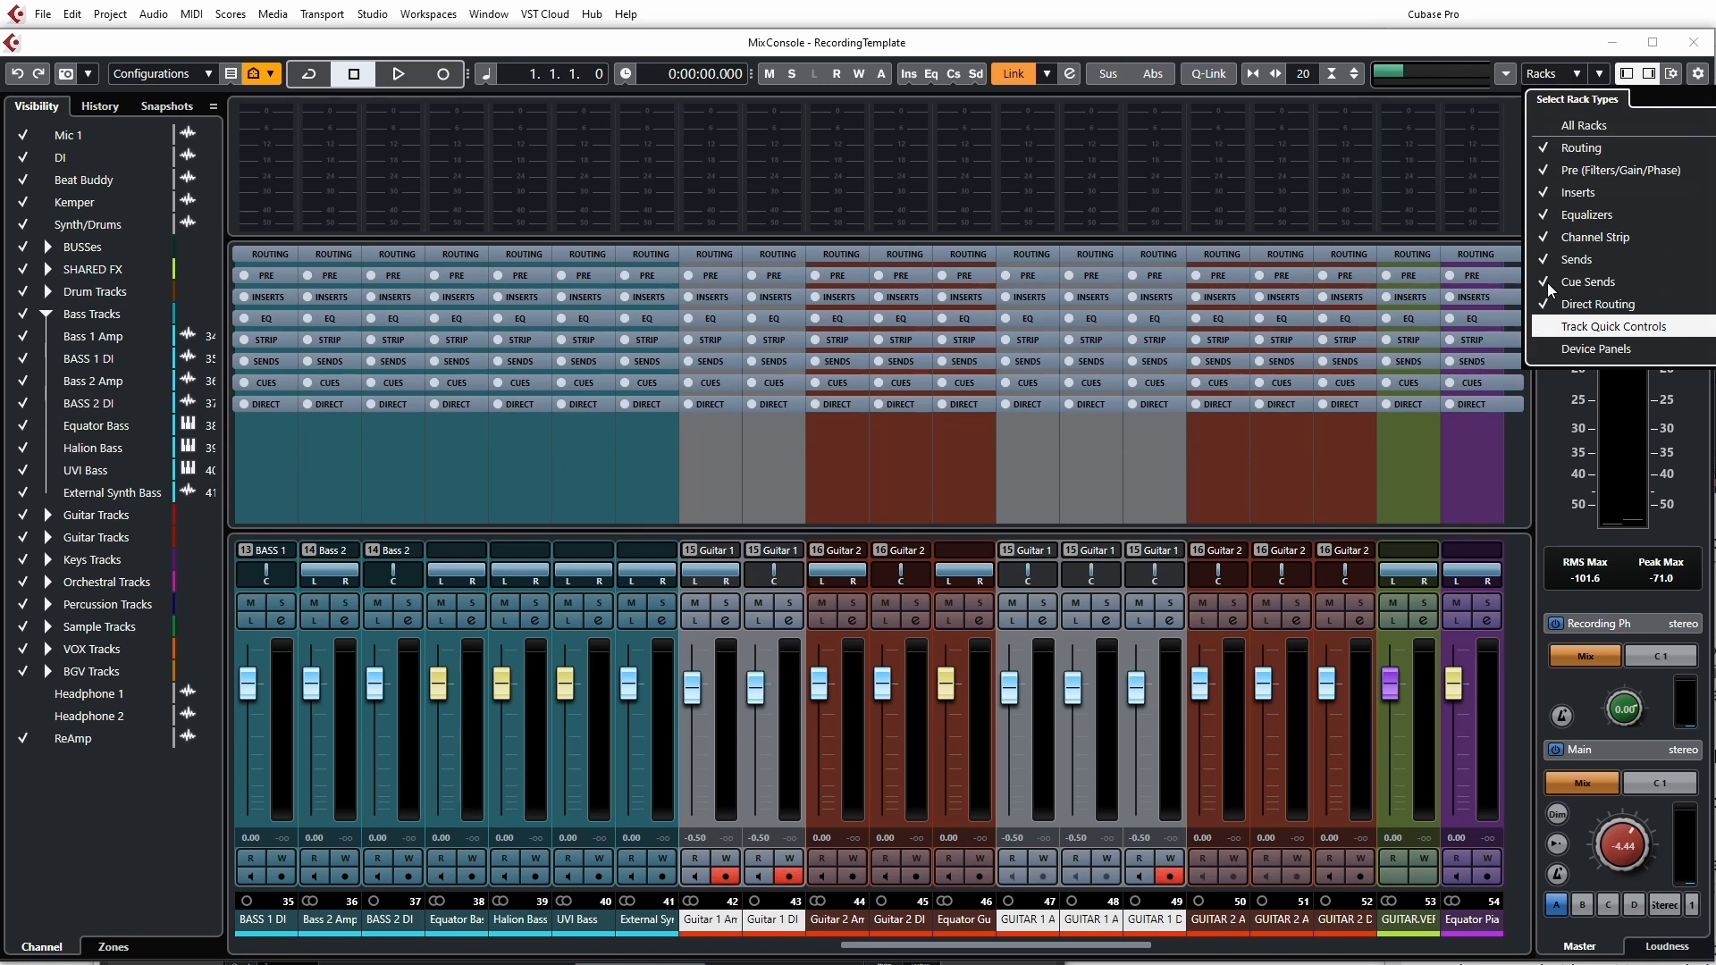
click(1541, 284)
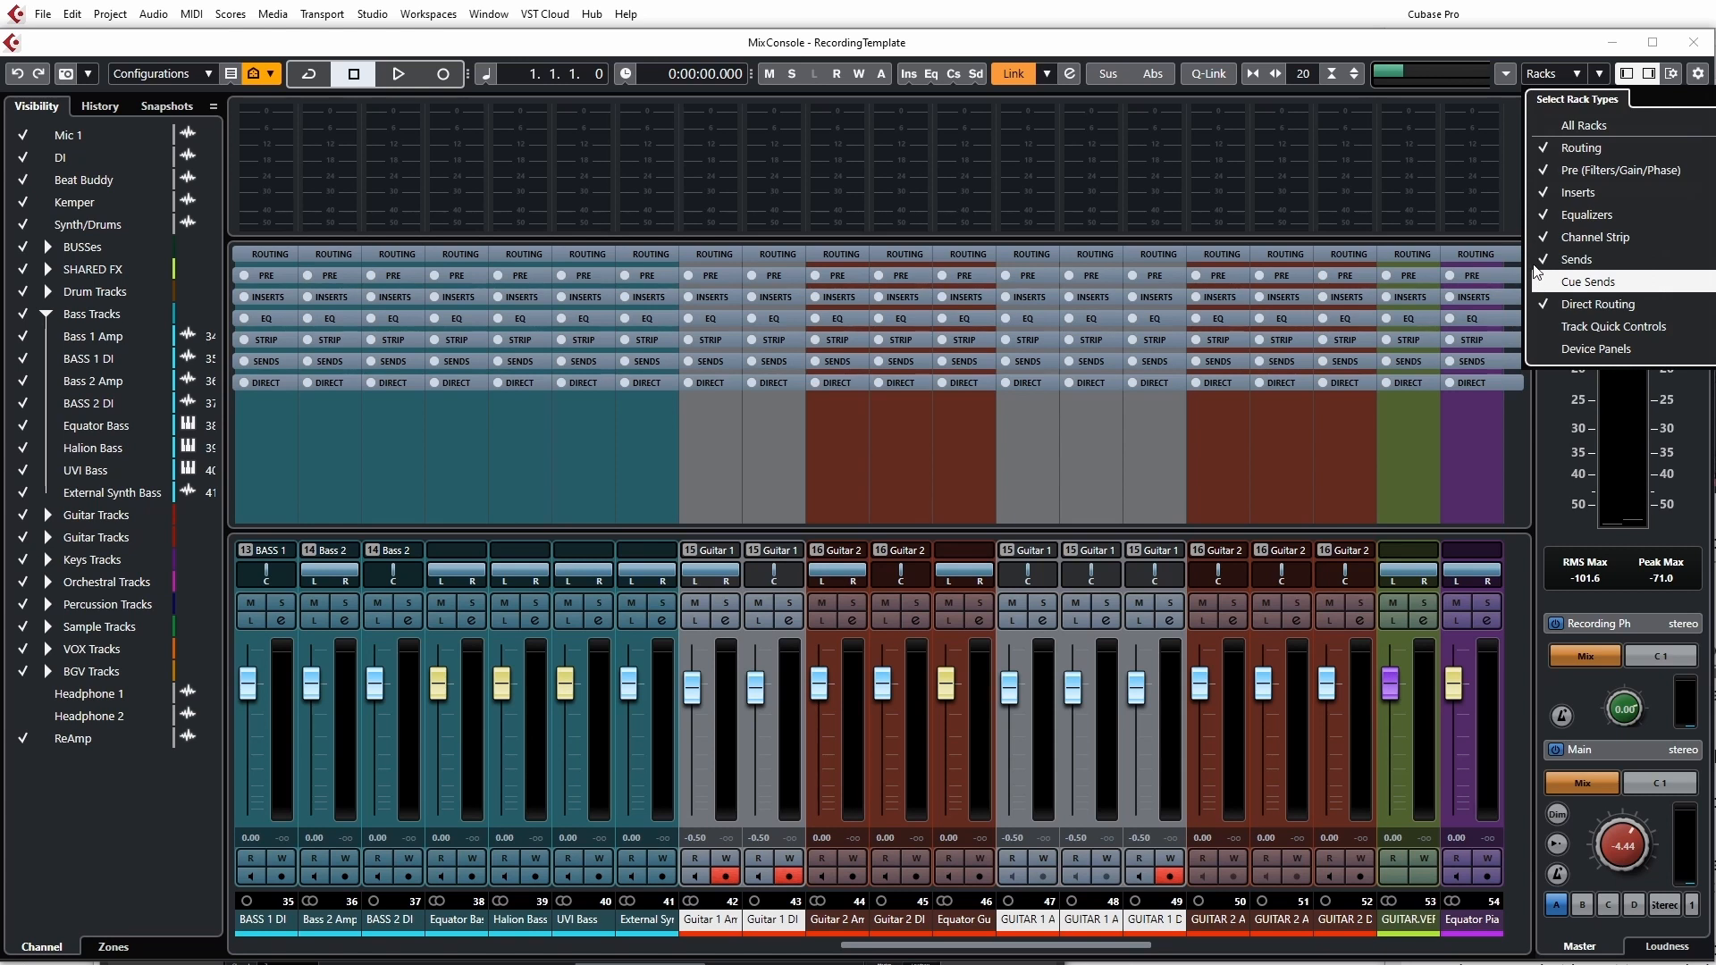
click(1542, 176)
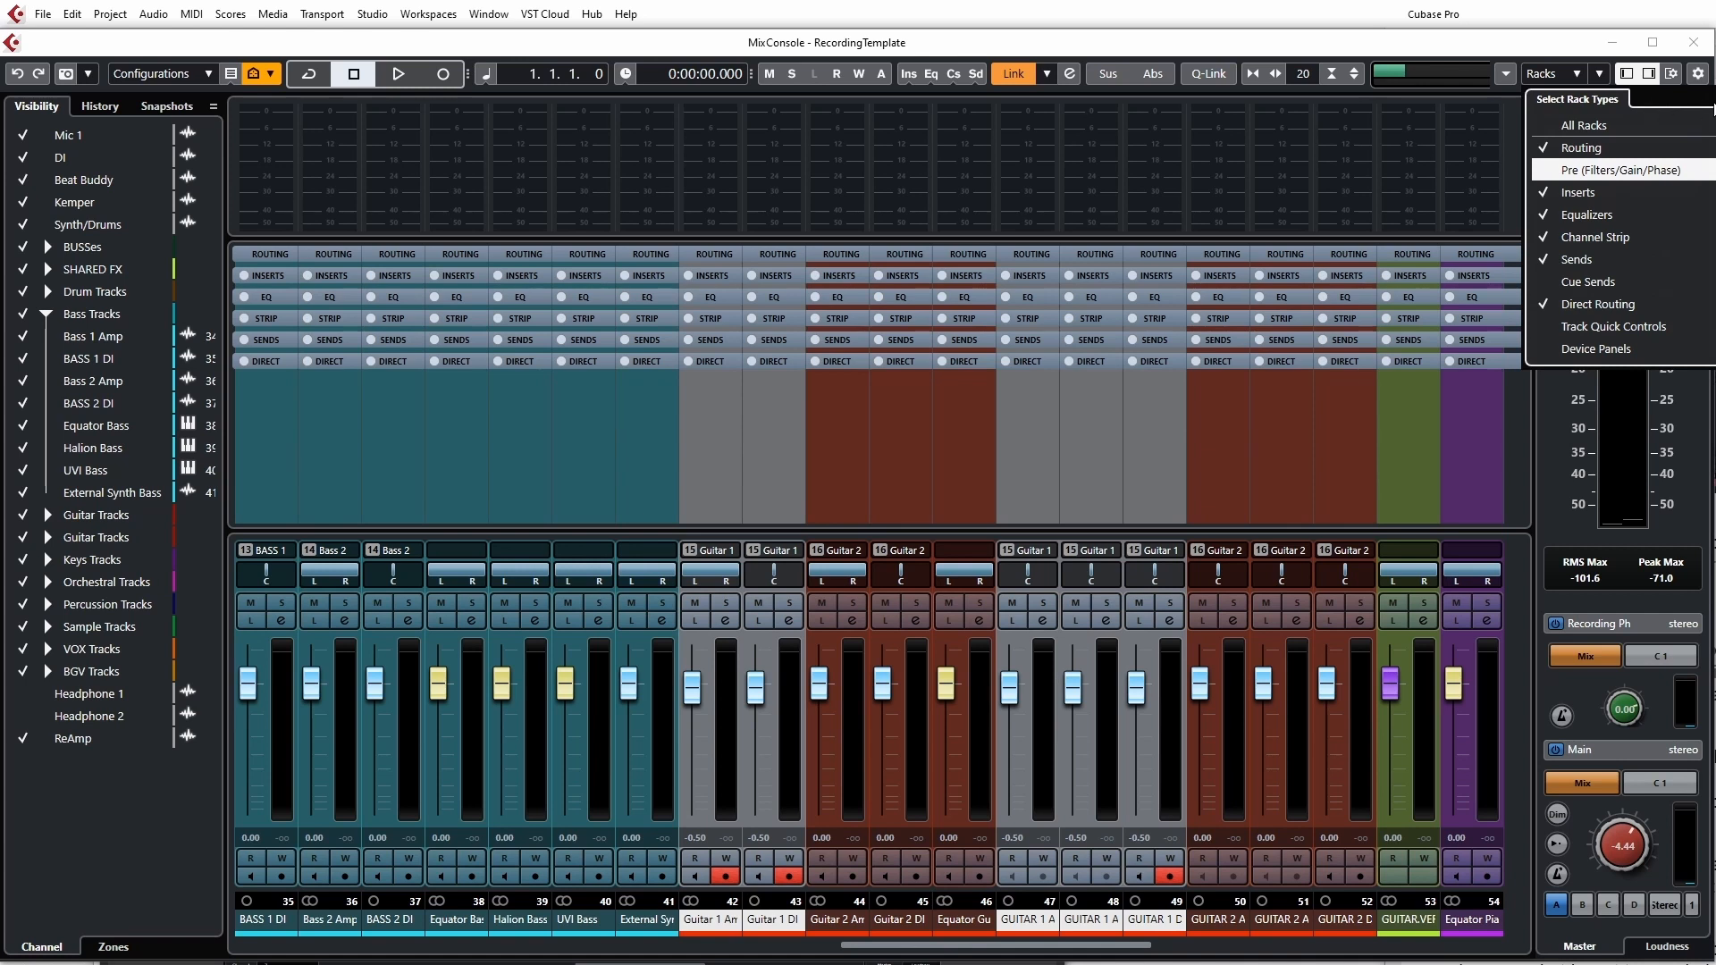
key(Escape)
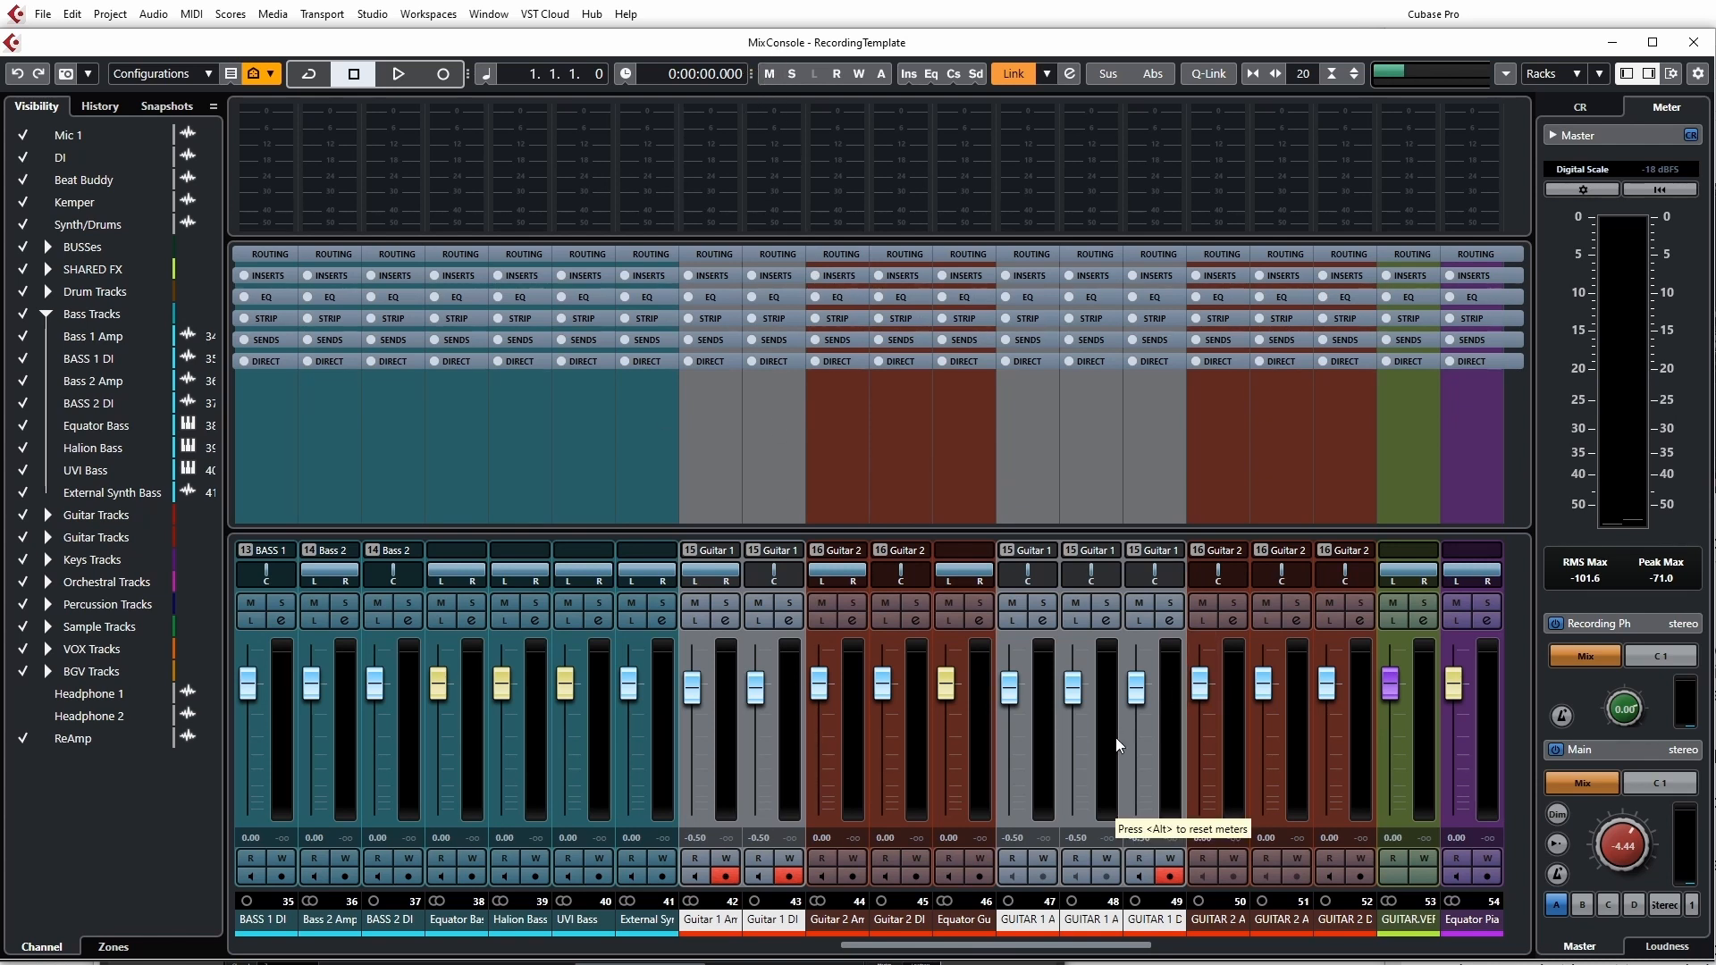
click(1694, 42)
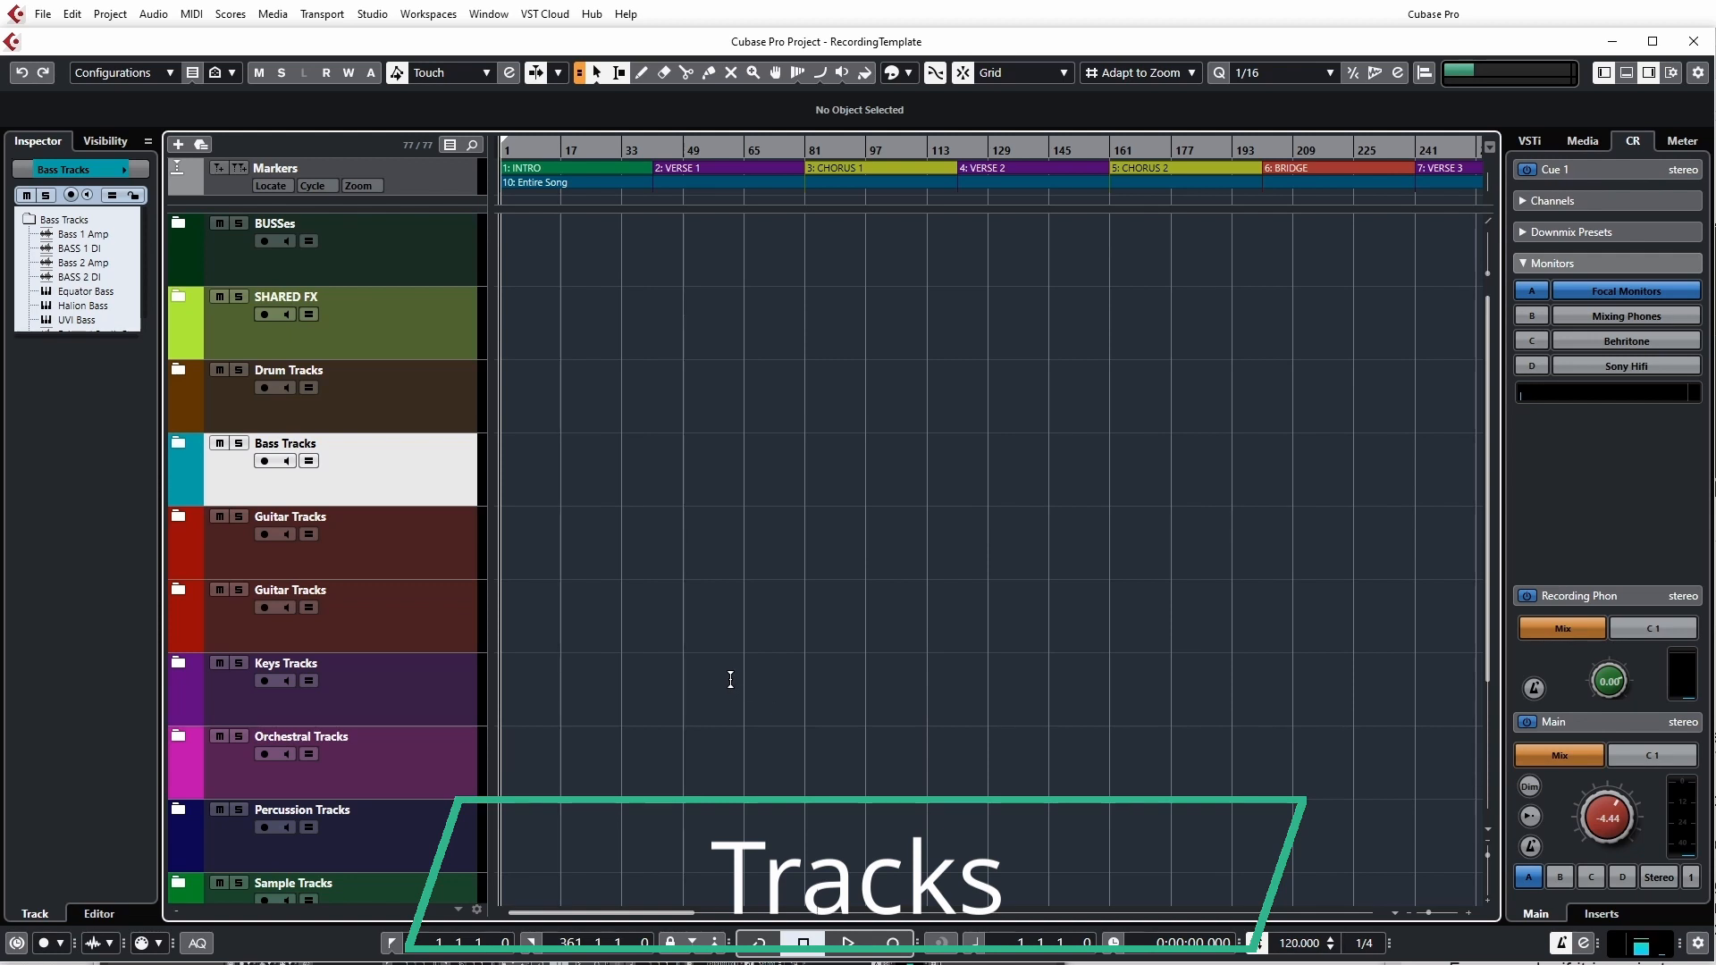
Step: Open the Add Track dialog for an audio track and examine the available audio inputs and channel configurations, keeping Mic 1 and Mono
click(177, 149)
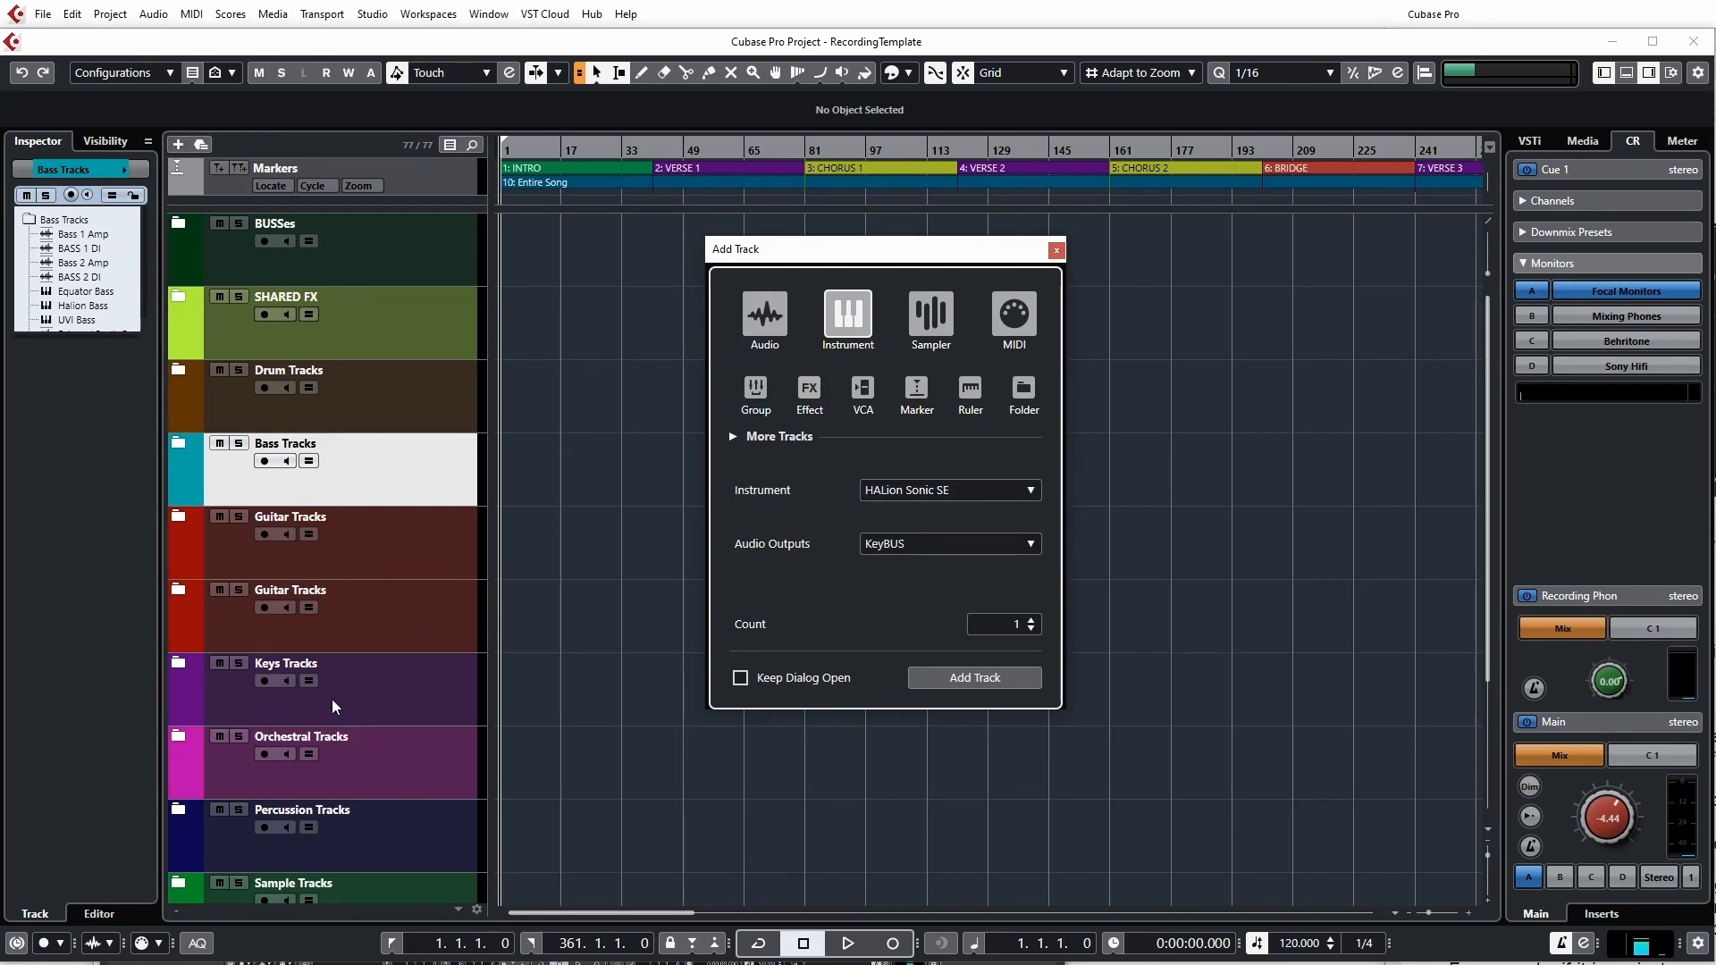
scroll(394, 703, down, 3)
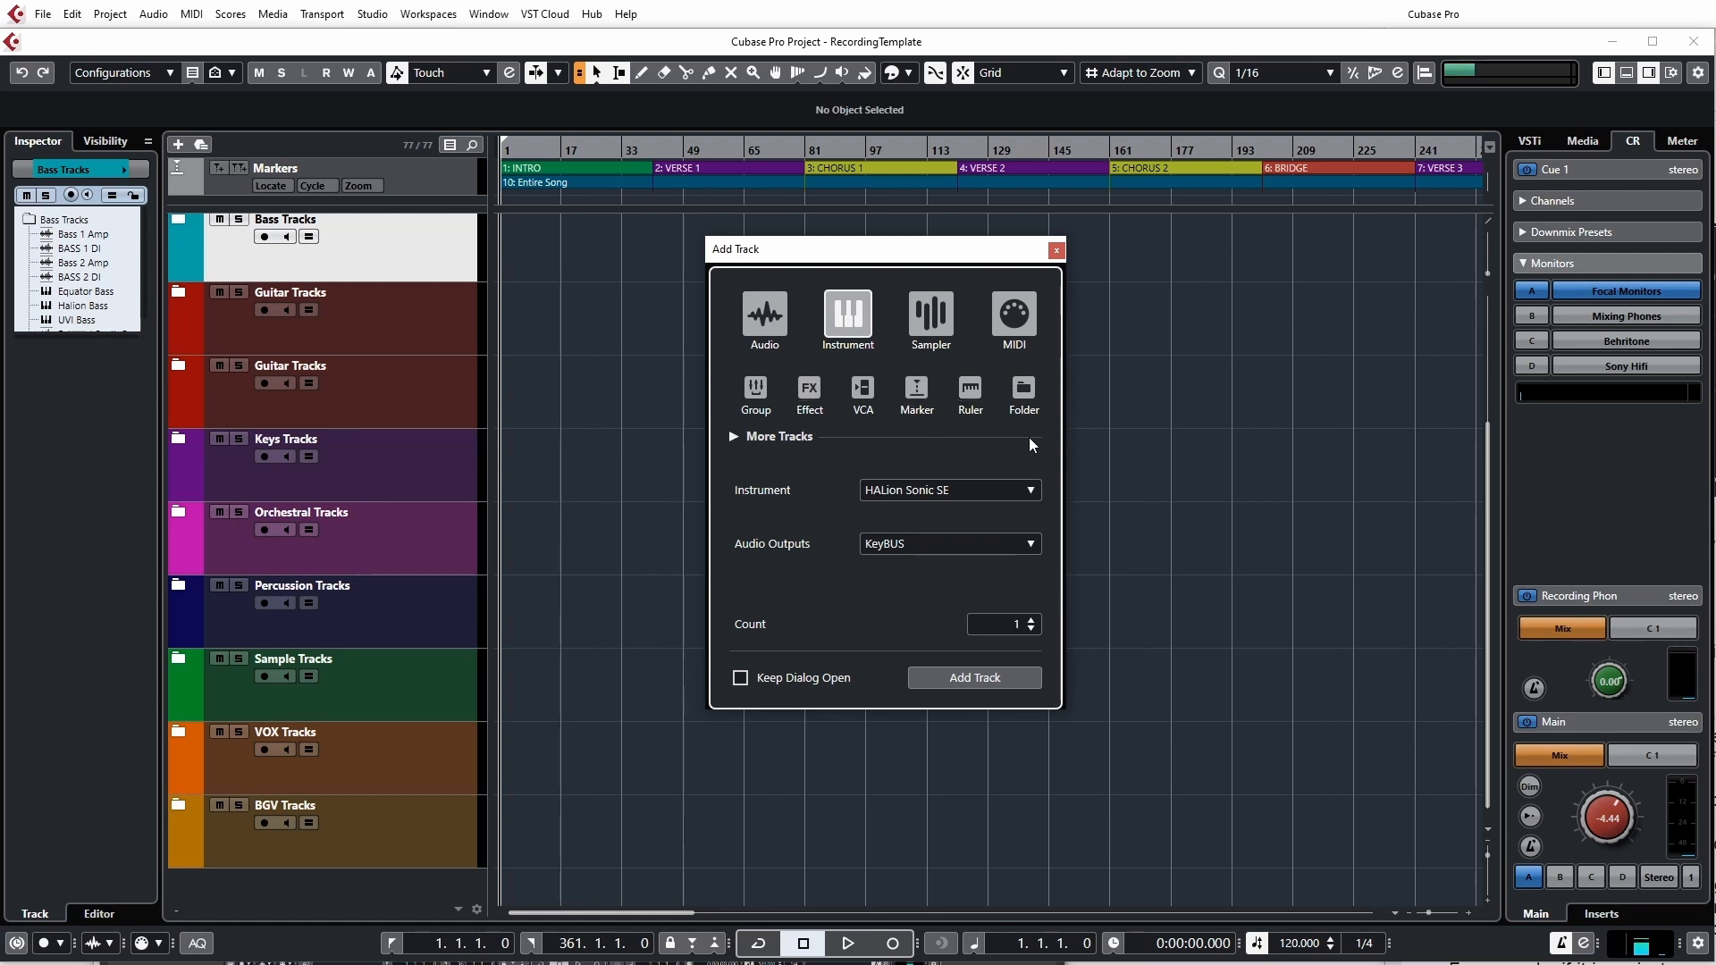
click(767, 329)
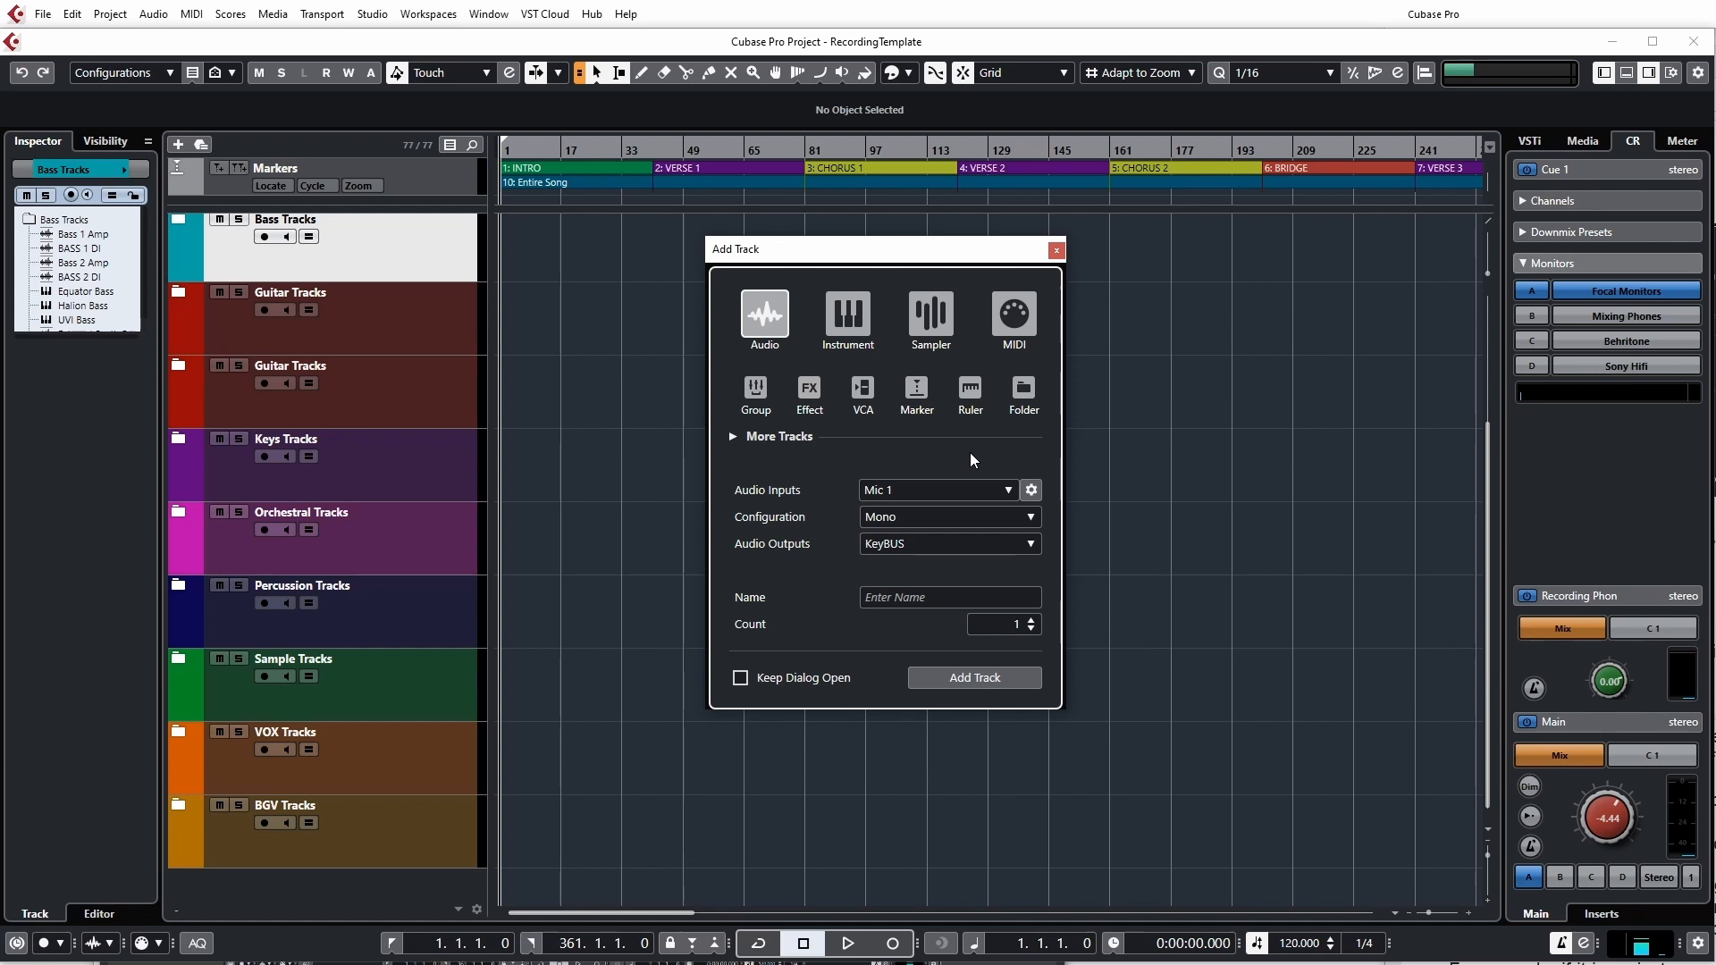
click(1009, 491)
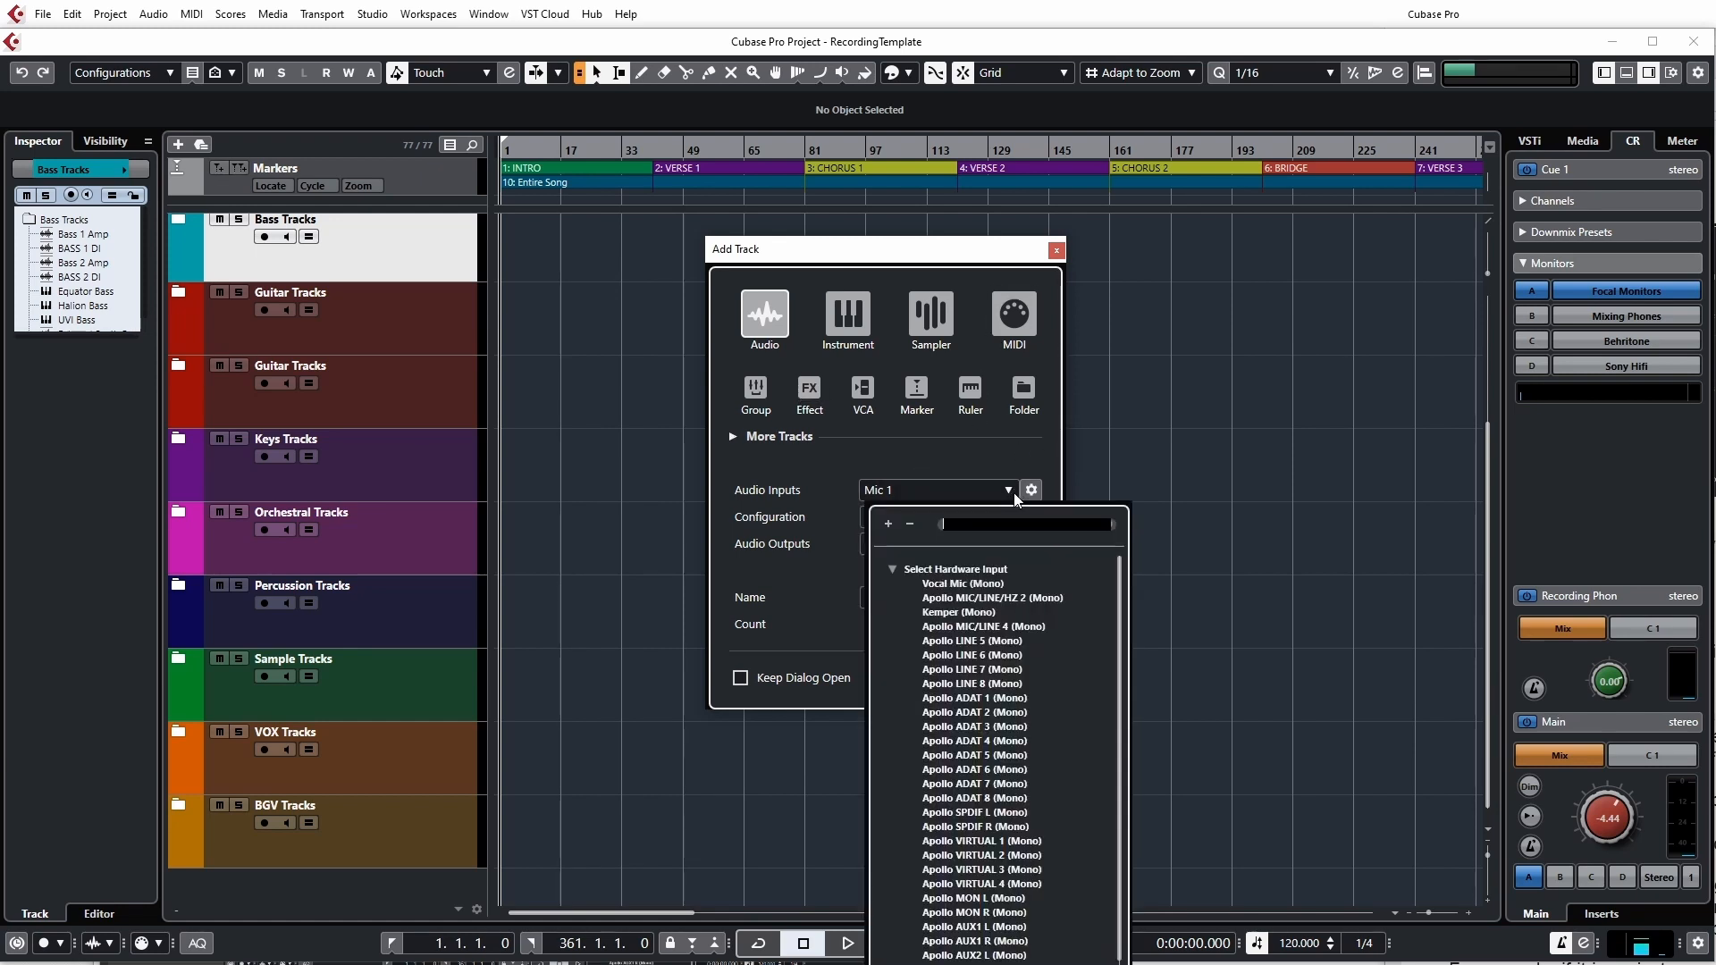
click(1009, 493)
click(1009, 493)
click(963, 584)
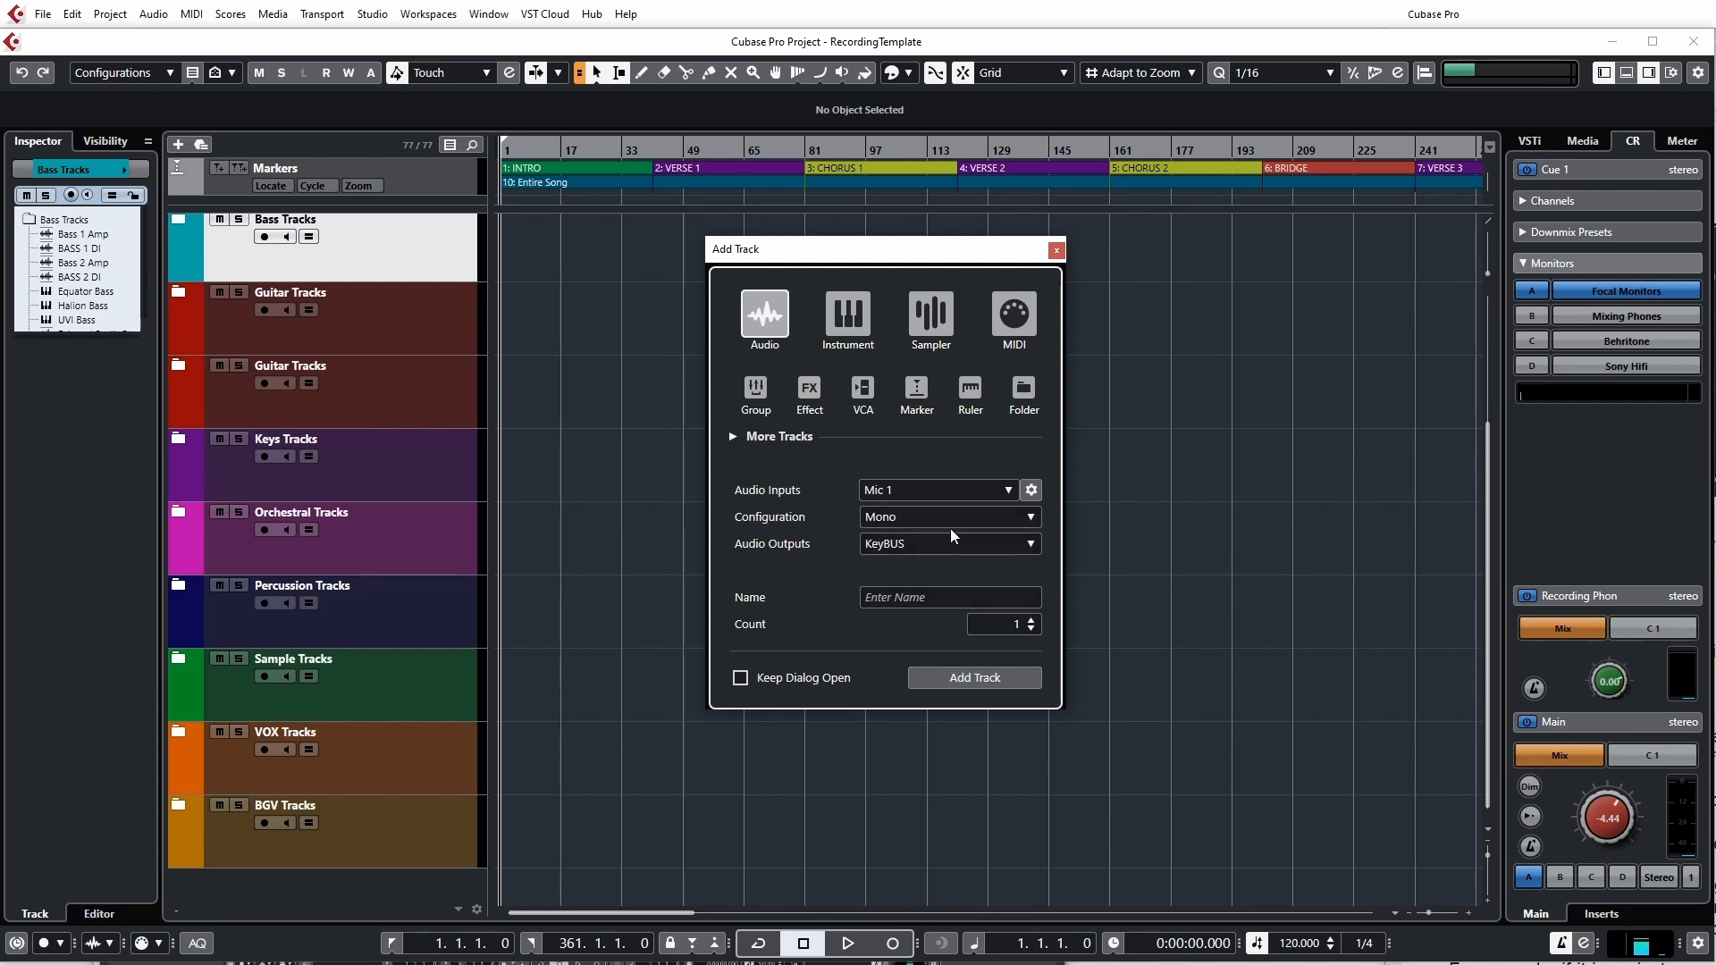
click(989, 517)
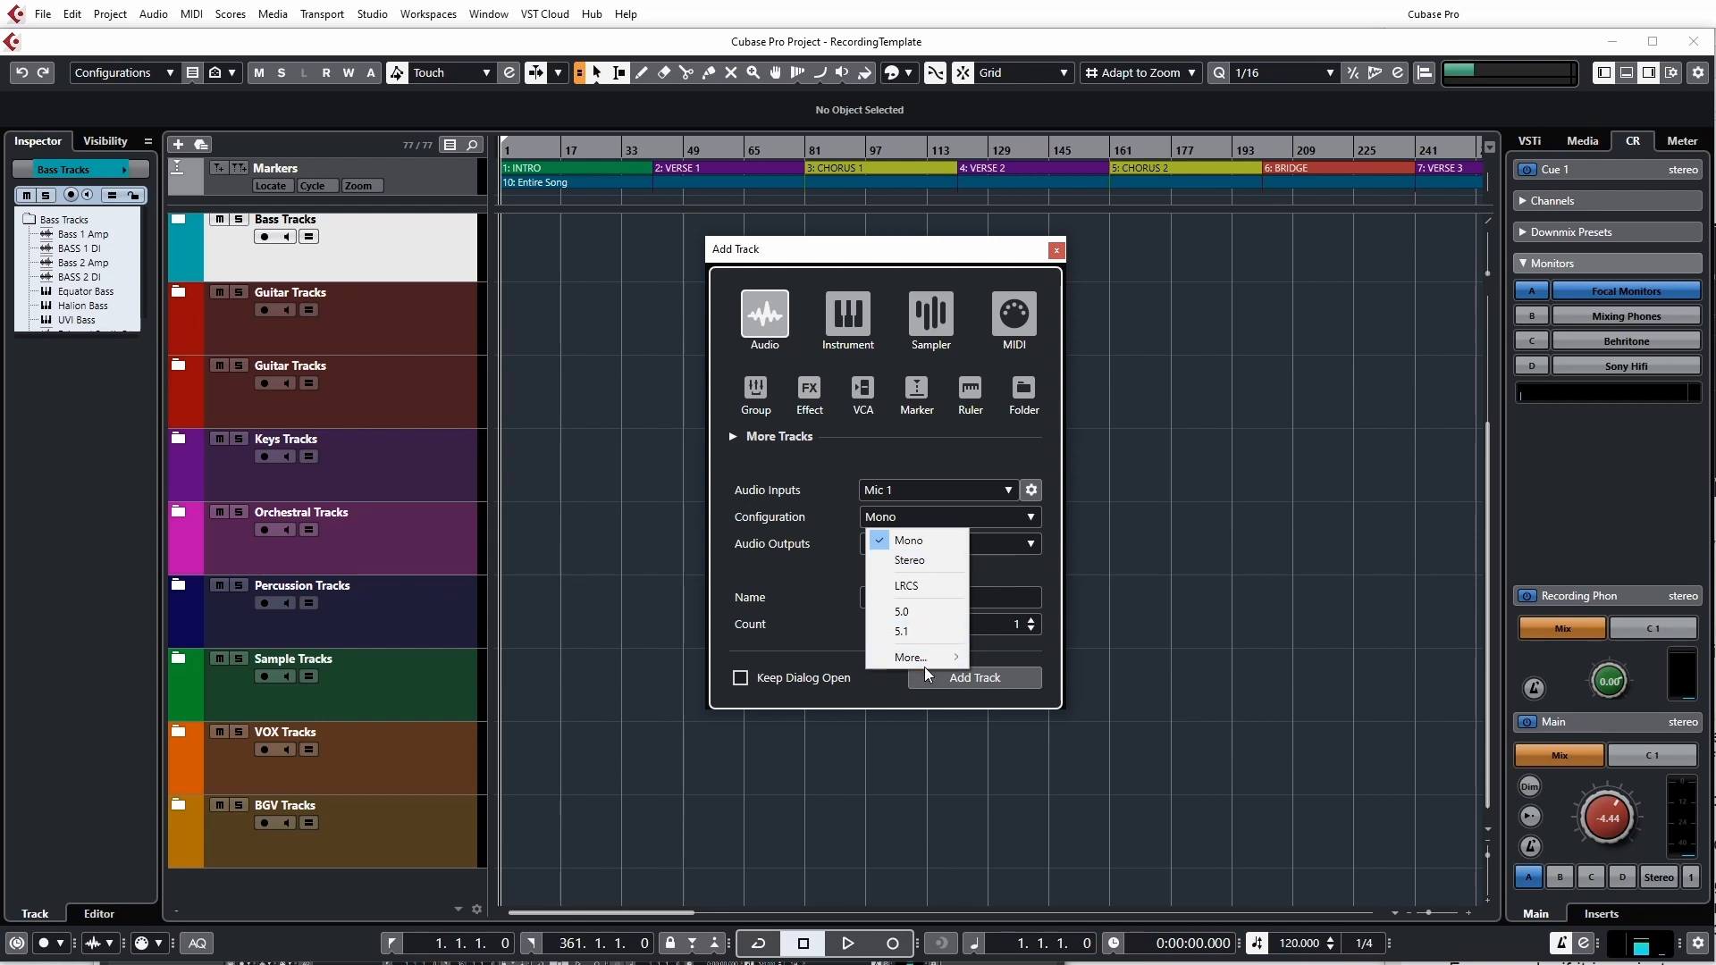
mouse_move(964, 656)
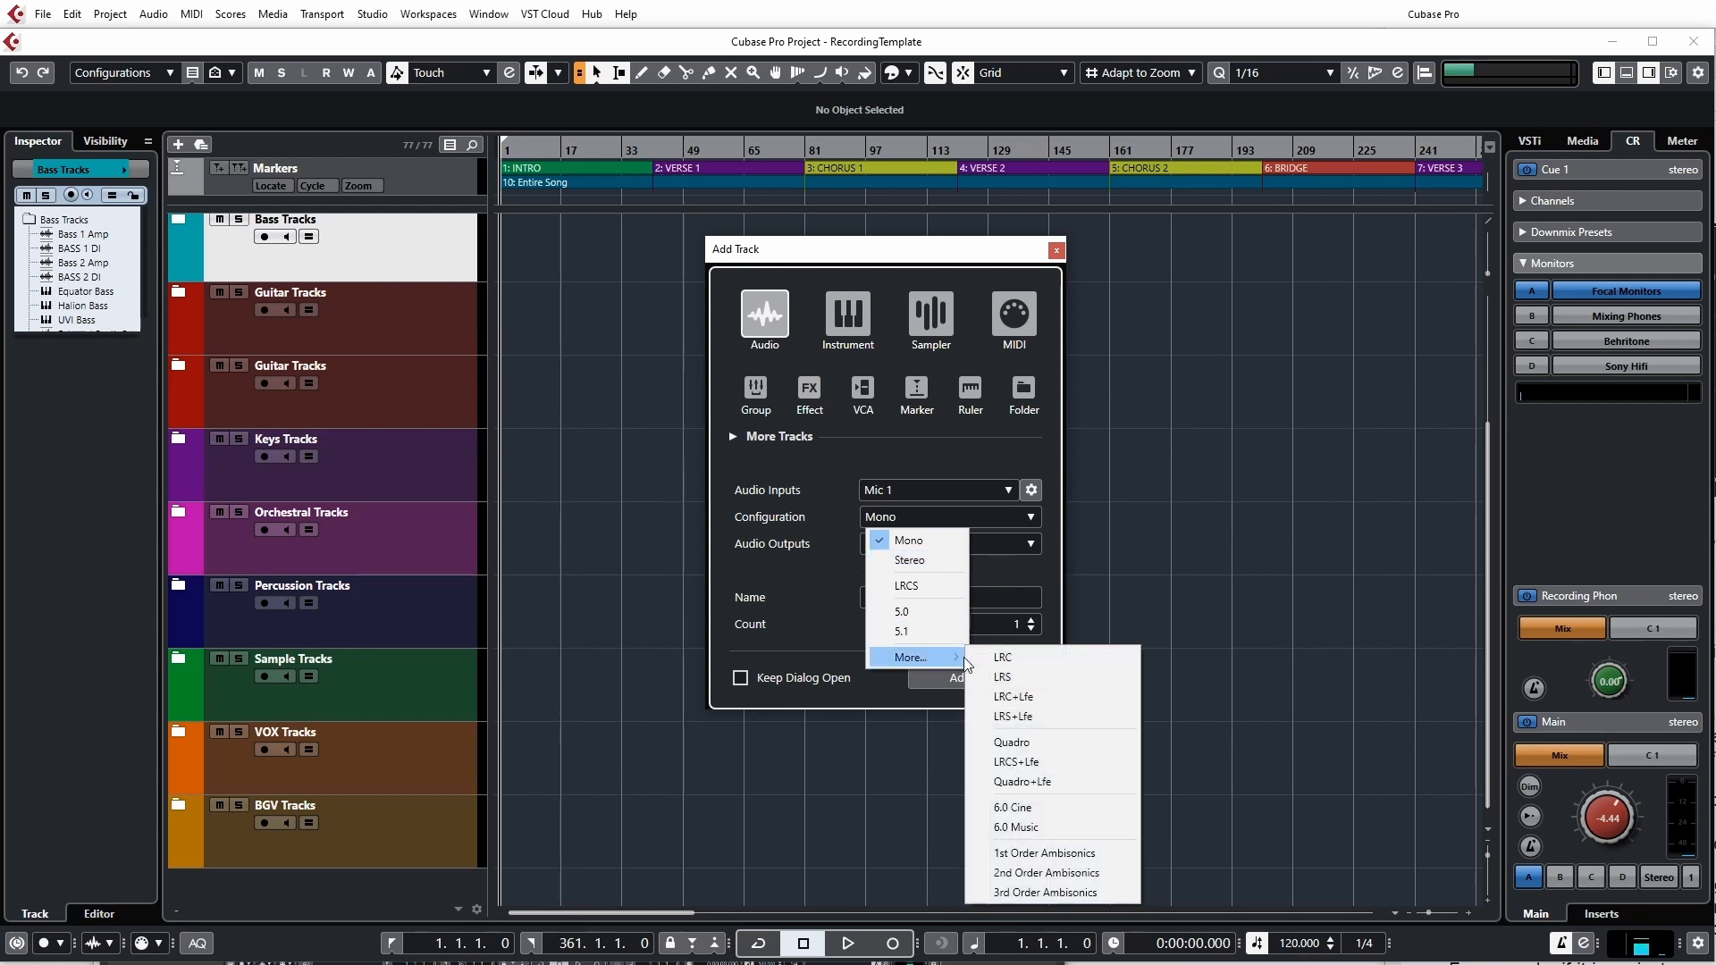
click(906, 542)
Step: Try routing the new audio track to Focal Monitors and to KeyBUS, and adjust the number of tracks
click(895, 545)
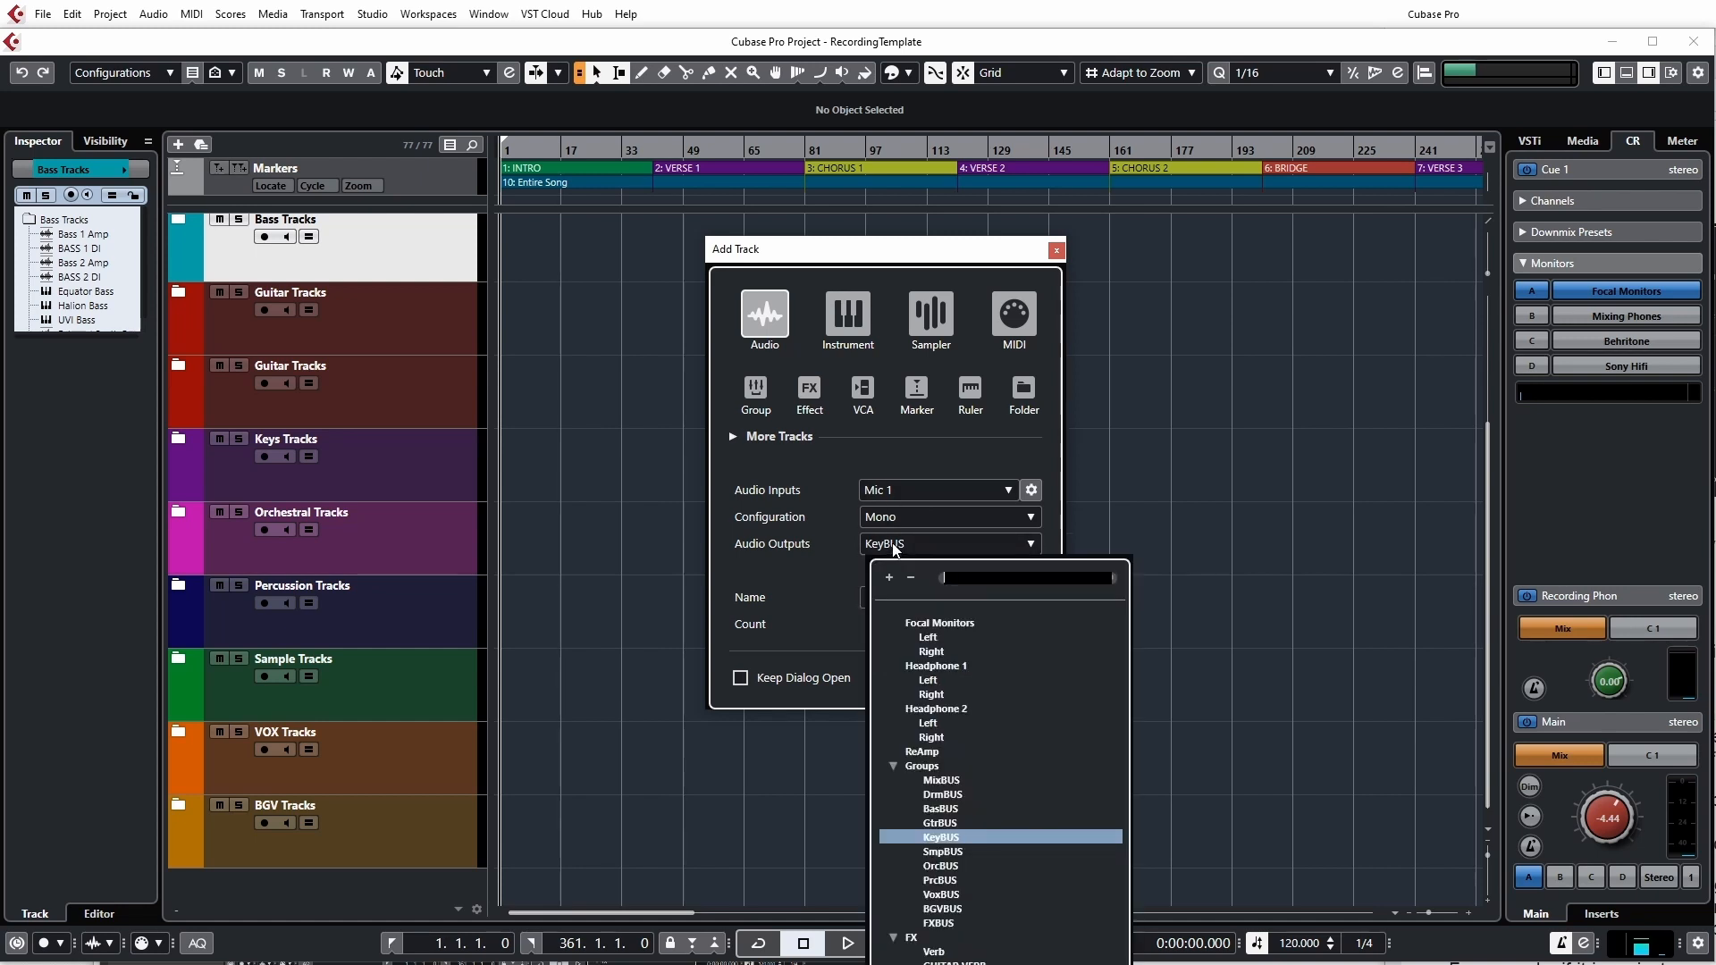
click(943, 631)
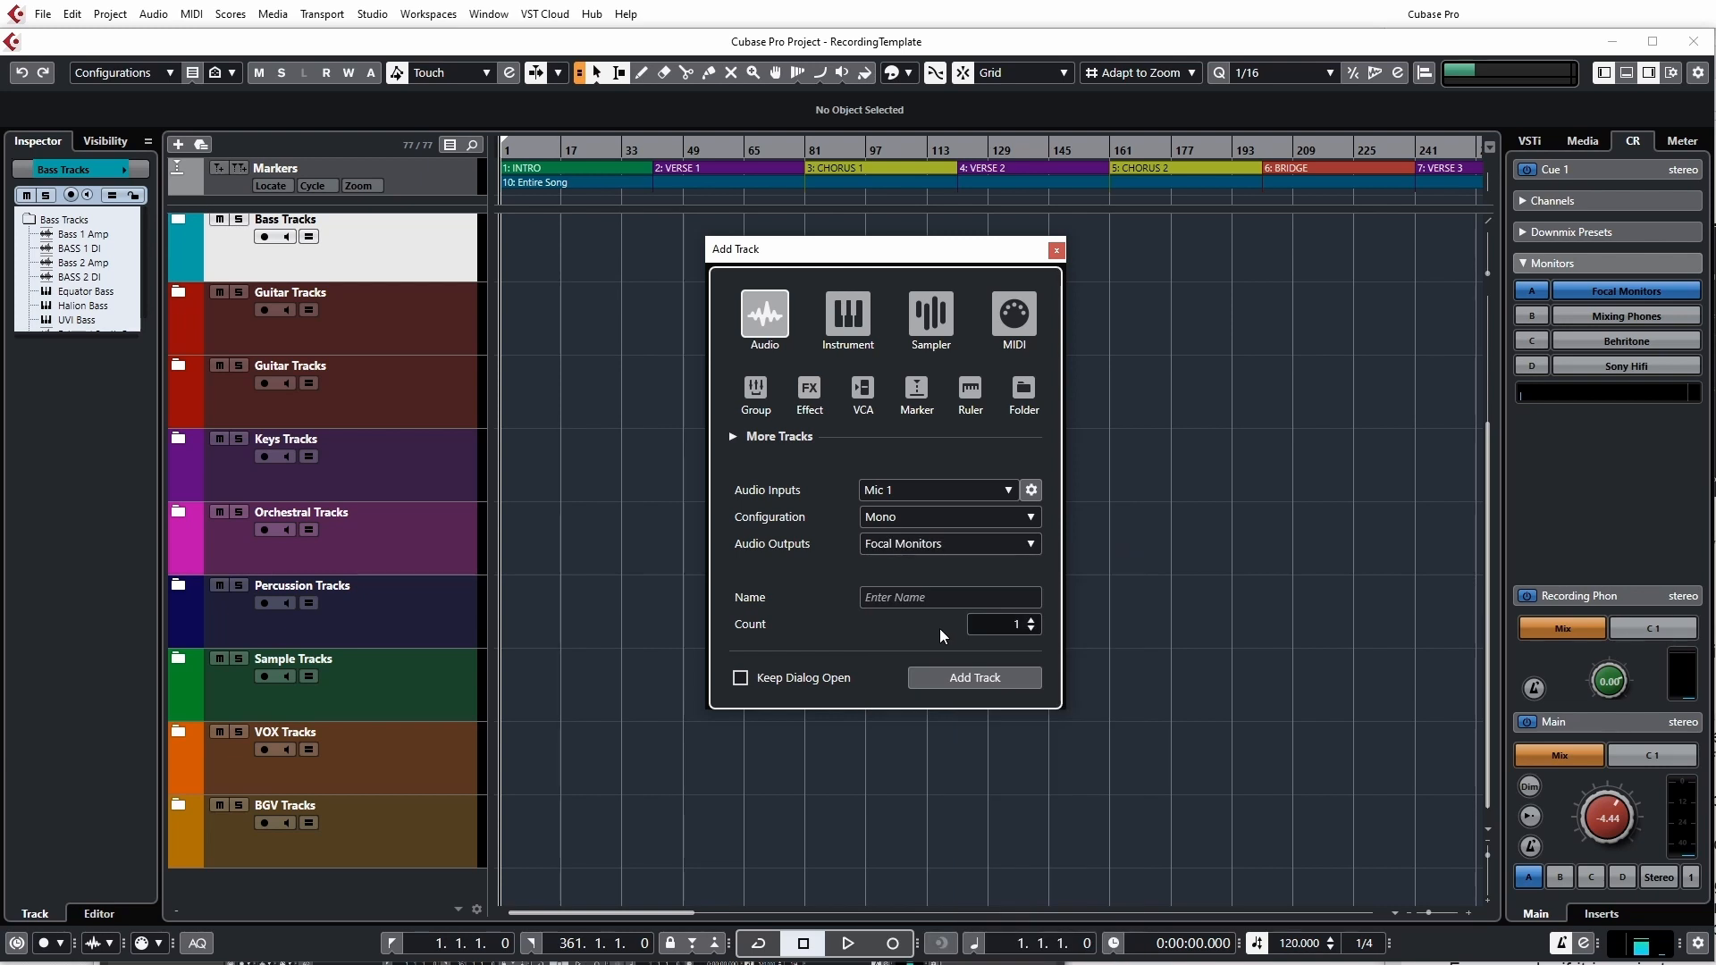
click(909, 549)
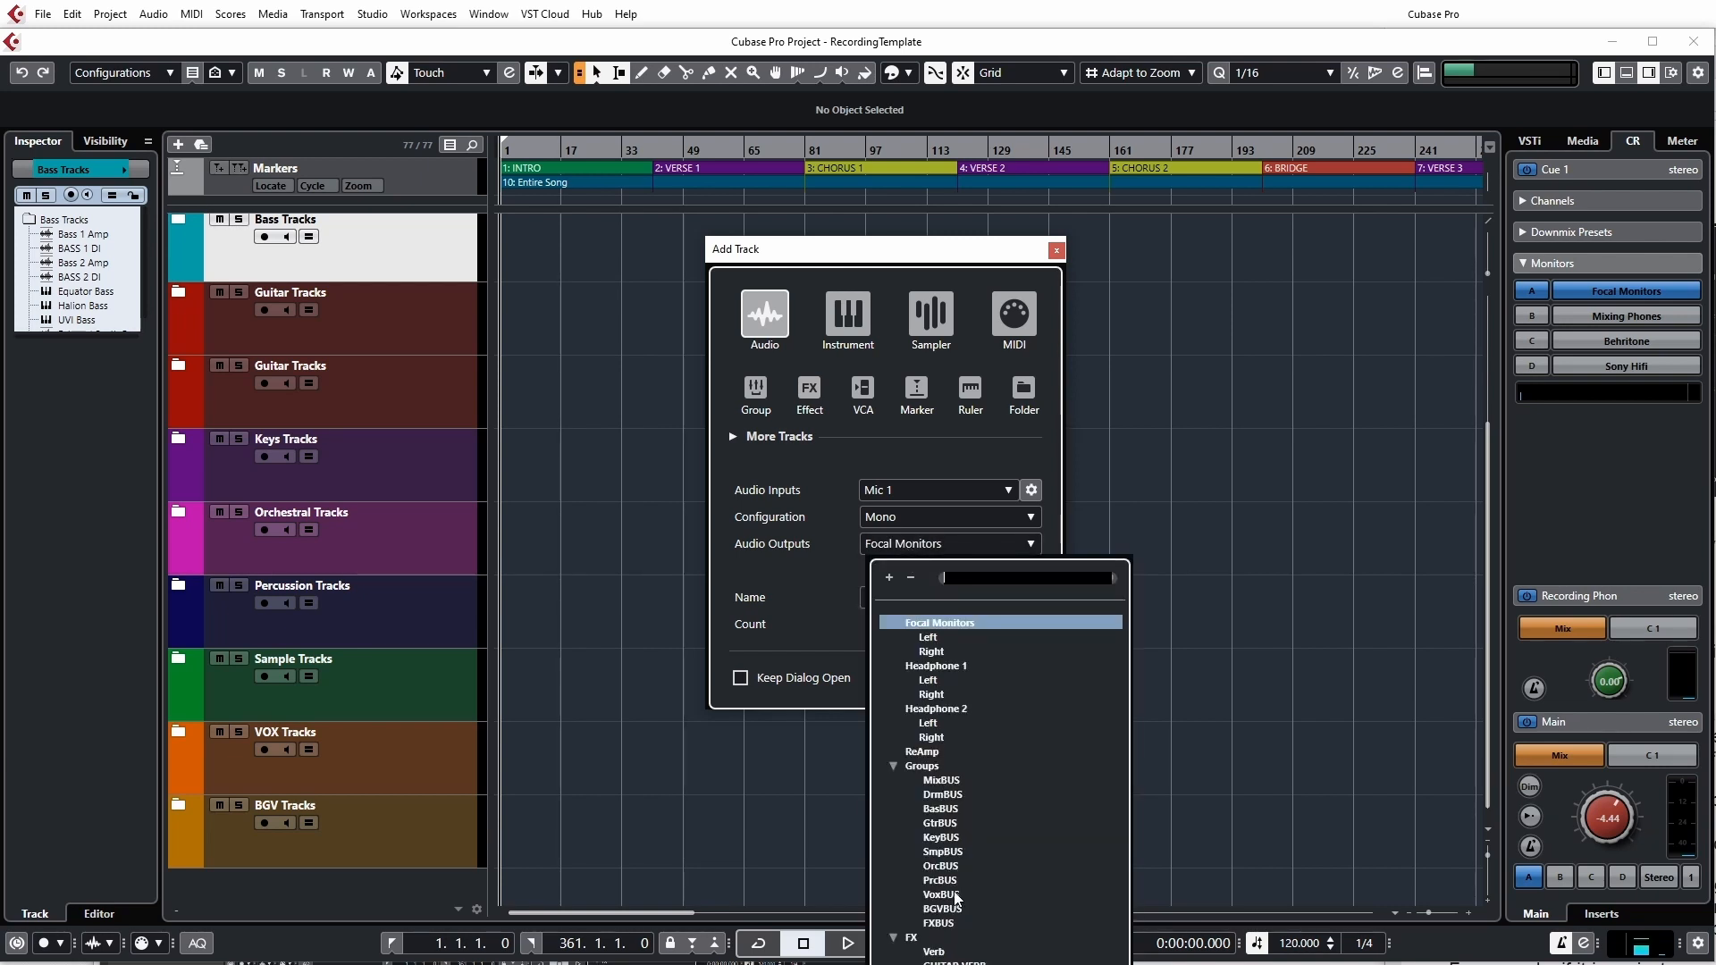
click(946, 840)
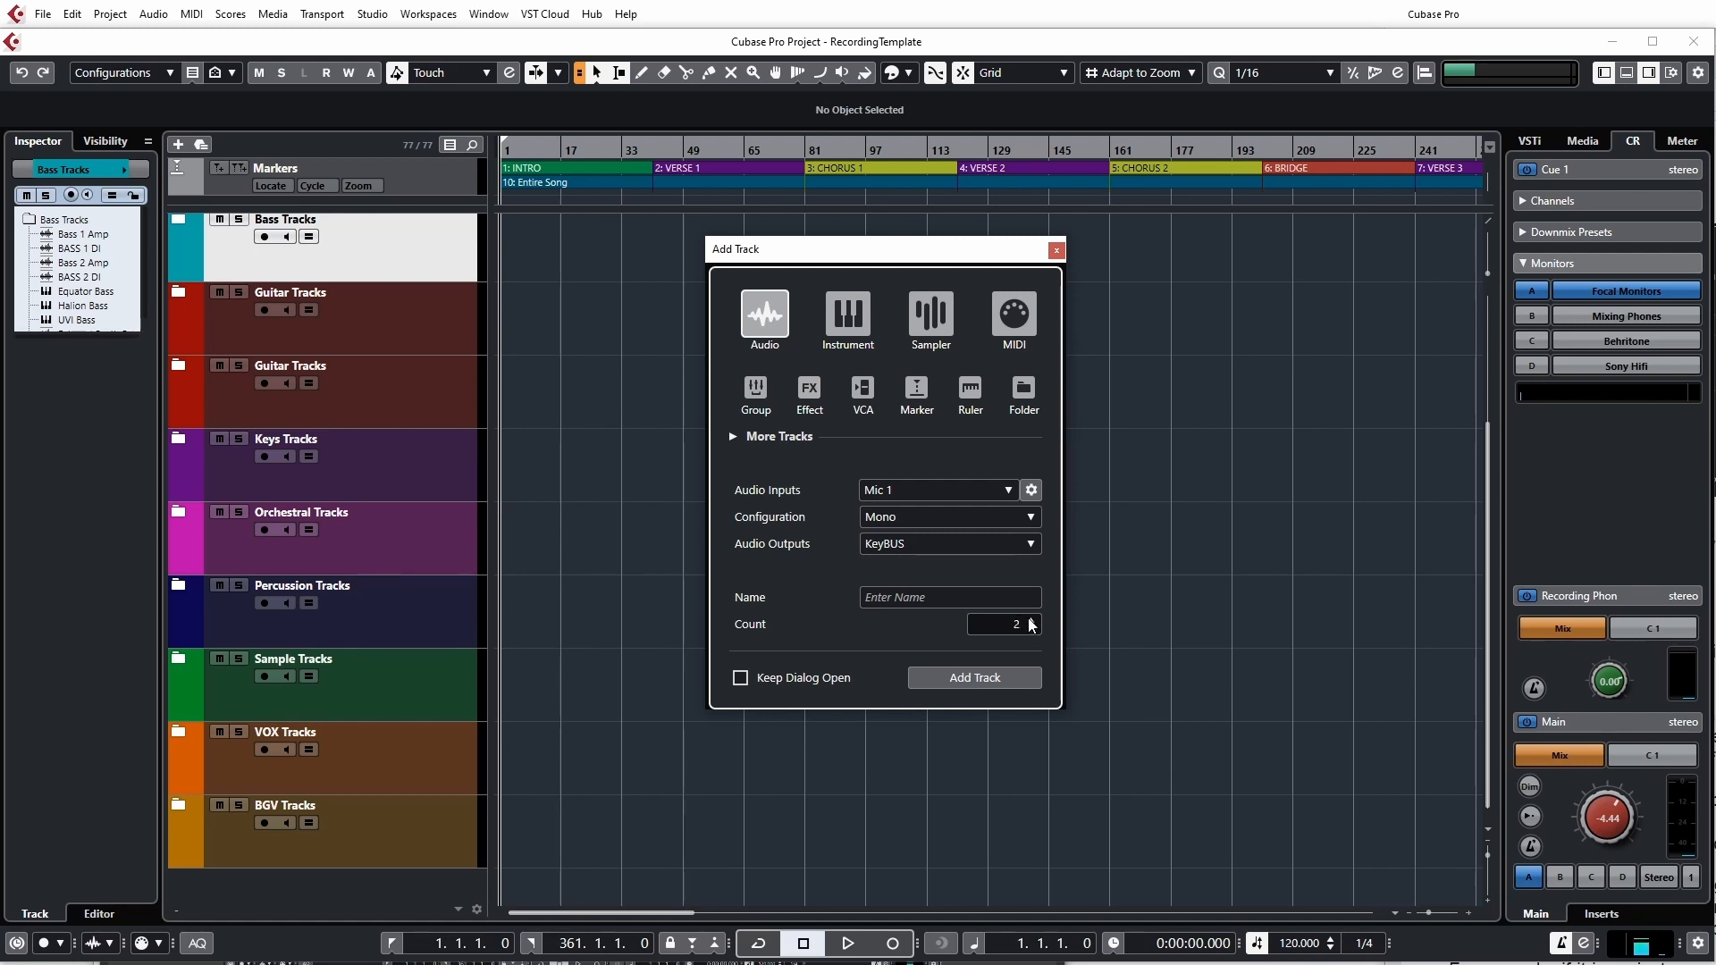
click(1030, 619)
click(1031, 619)
click(1030, 618)
click(1030, 619)
Step: Switch the new track type to Instrument, examine its instrument and audio output choices, and close the Add Track dialog
click(840, 321)
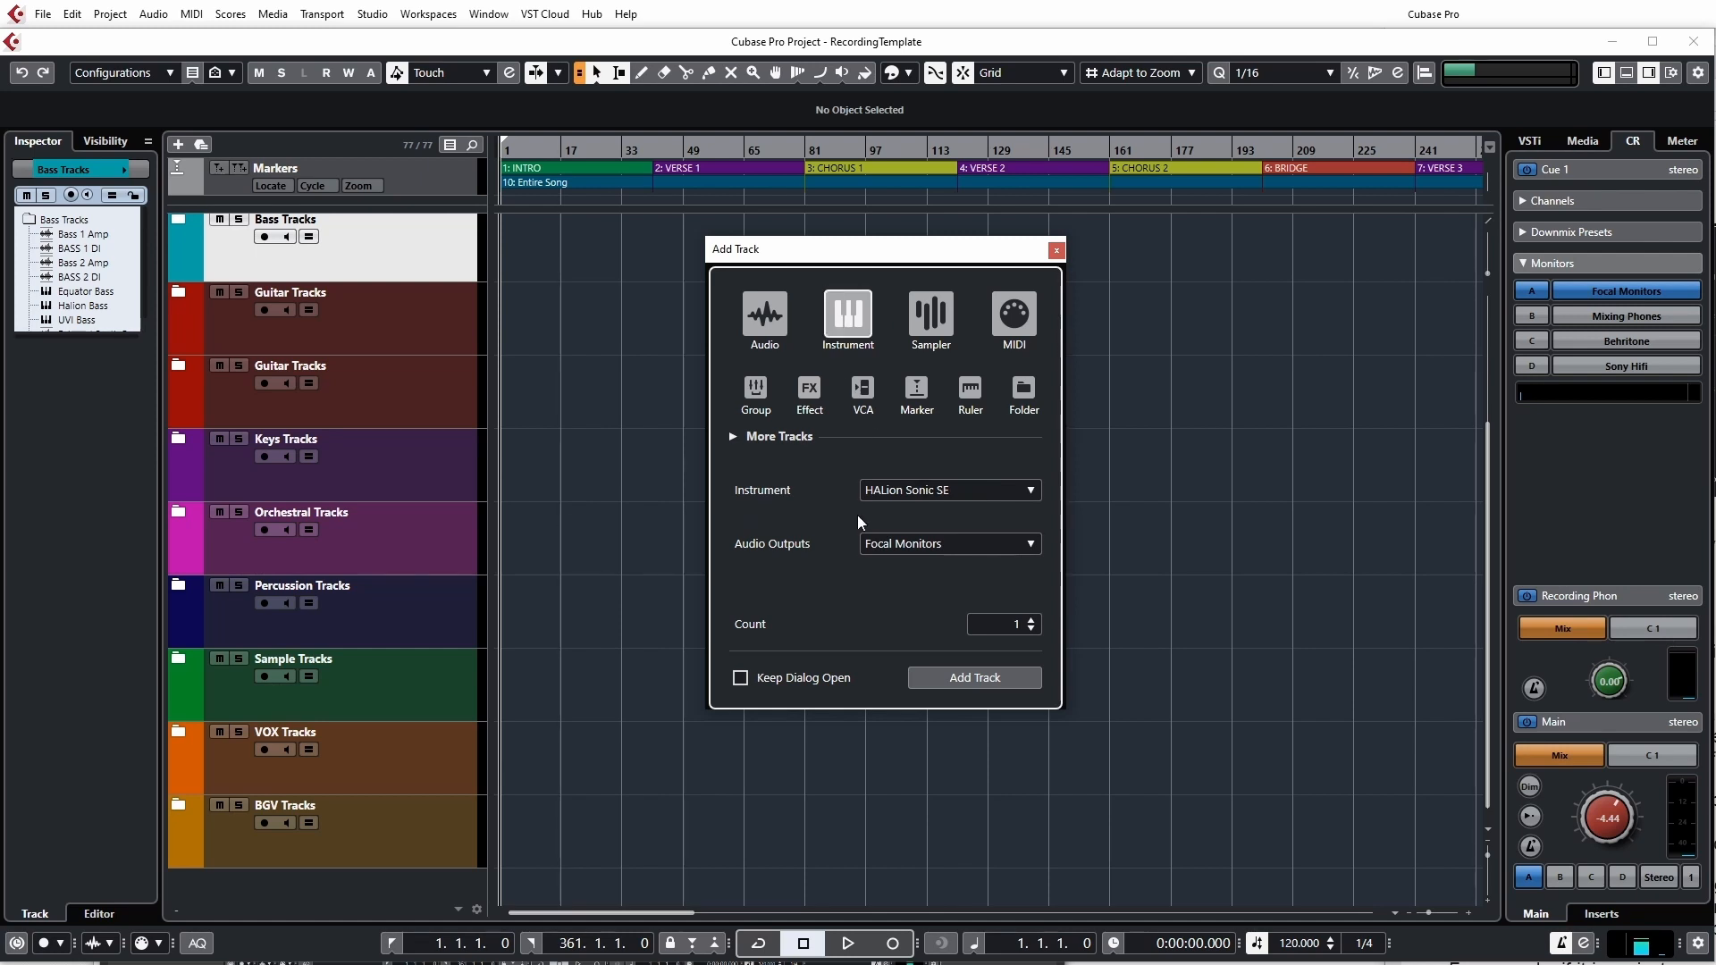
click(950, 493)
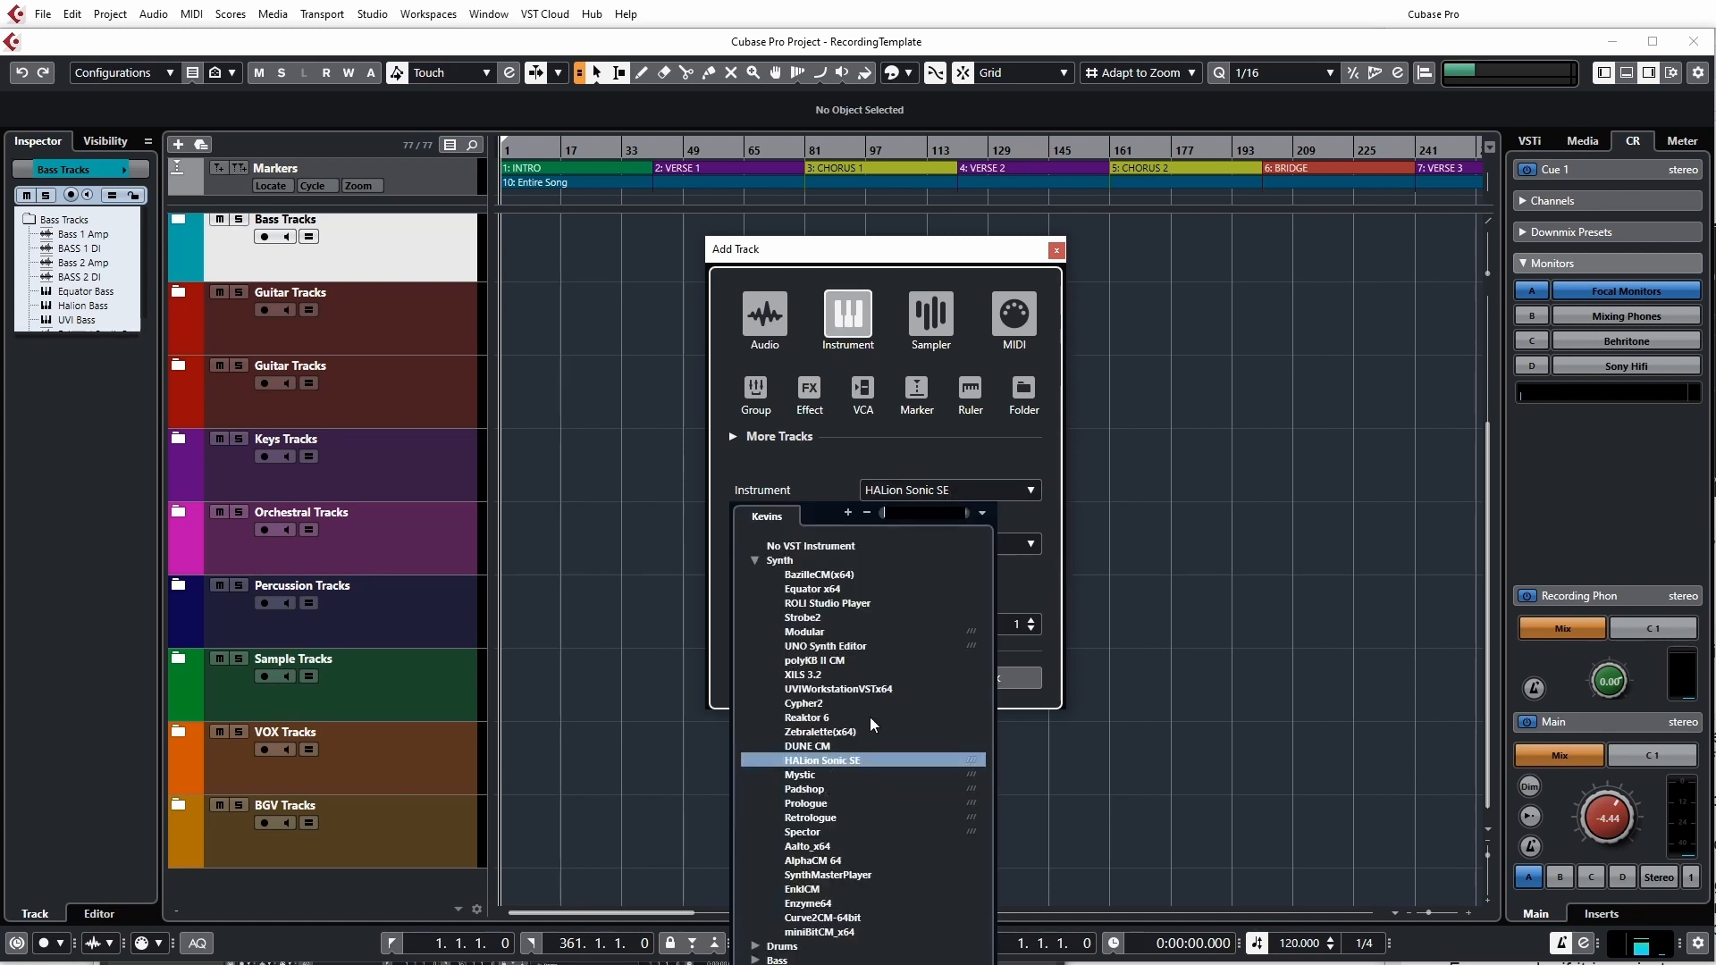
click(933, 450)
click(953, 545)
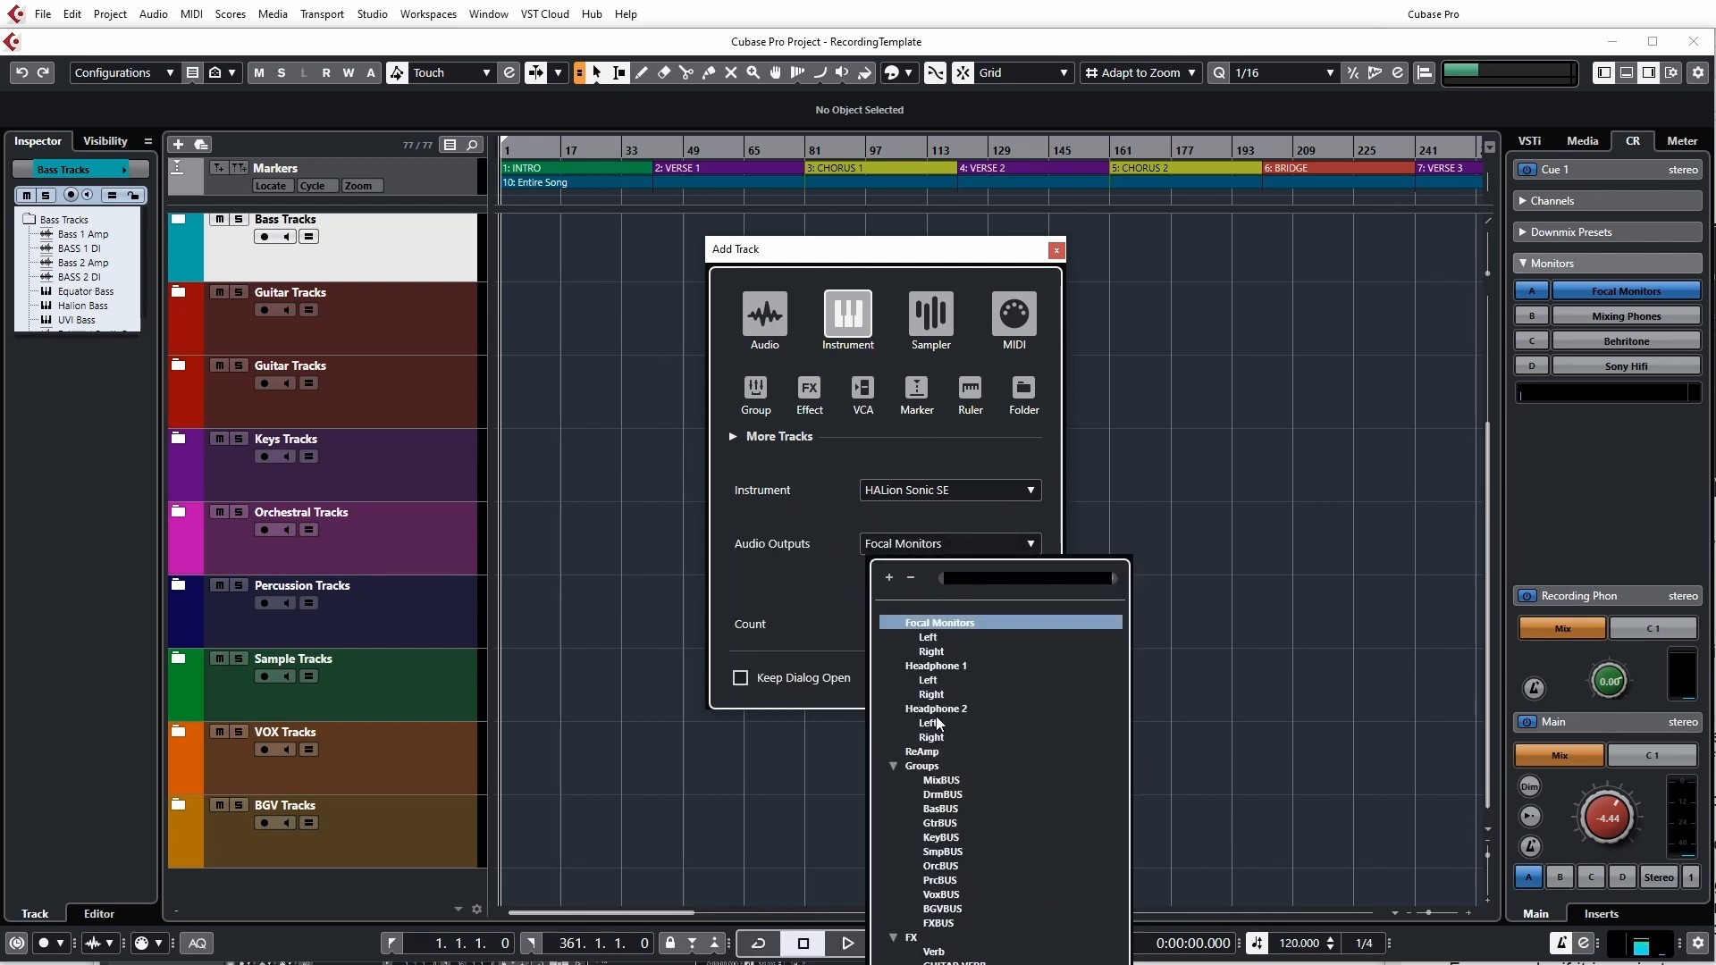
click(841, 510)
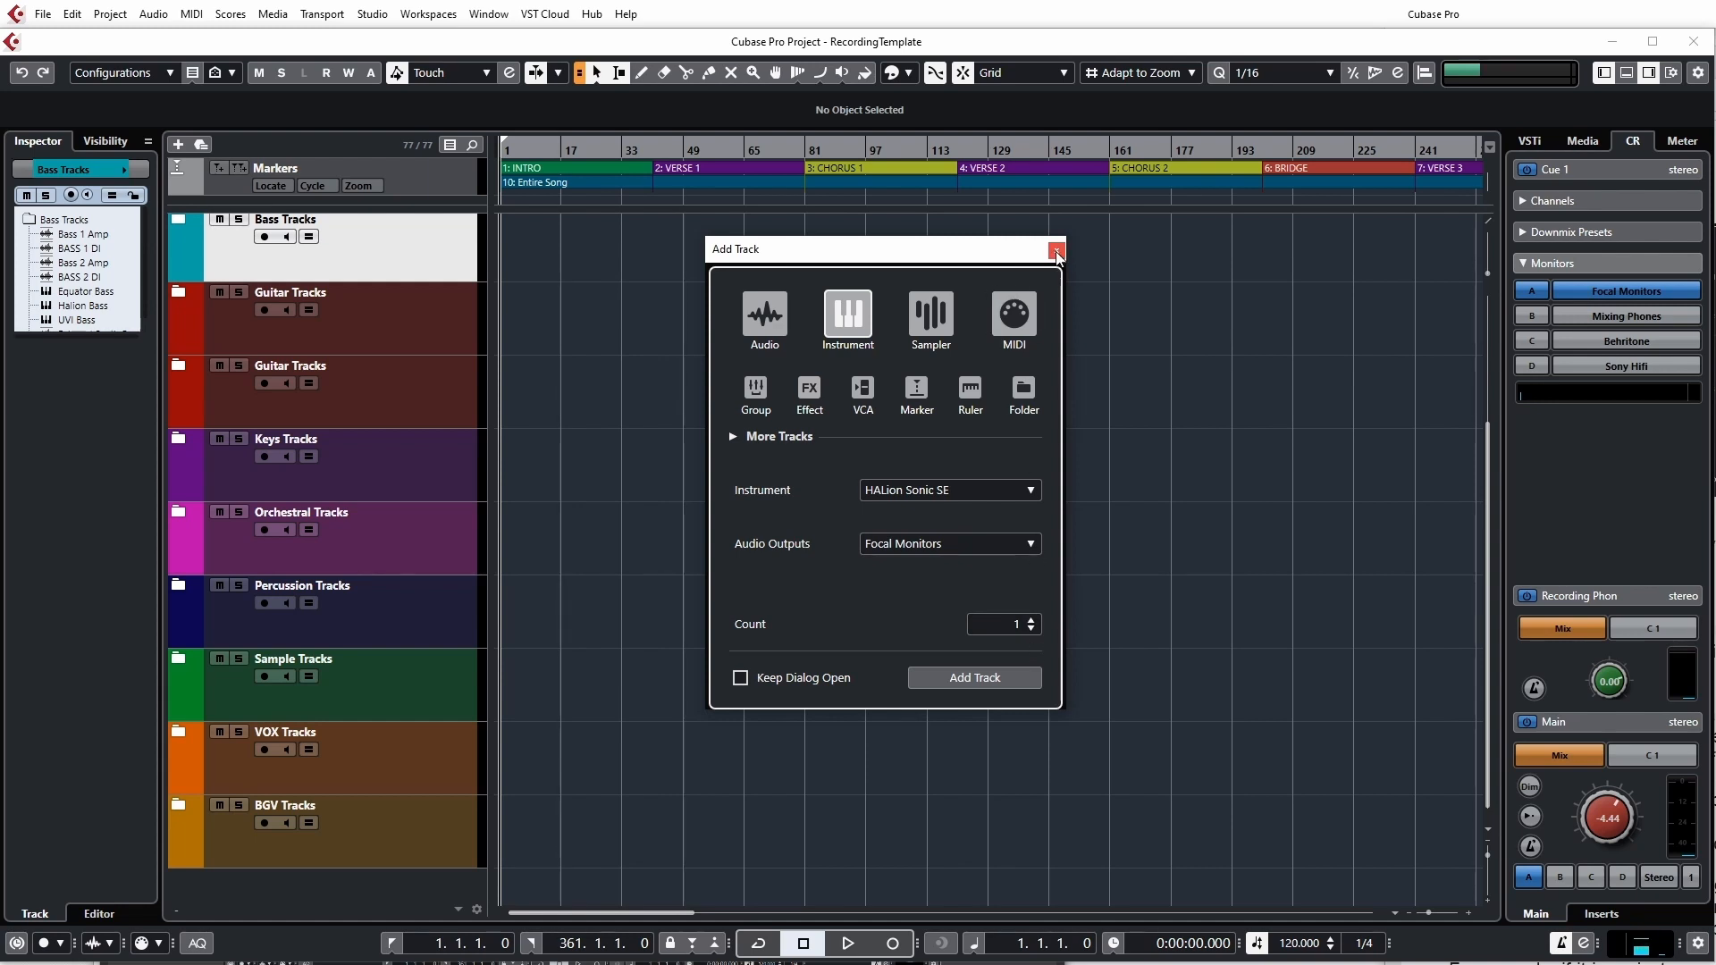
click(1057, 254)
Step: Expand the BGV Tracks folder and enlarge the selected BGV 1 track
click(183, 806)
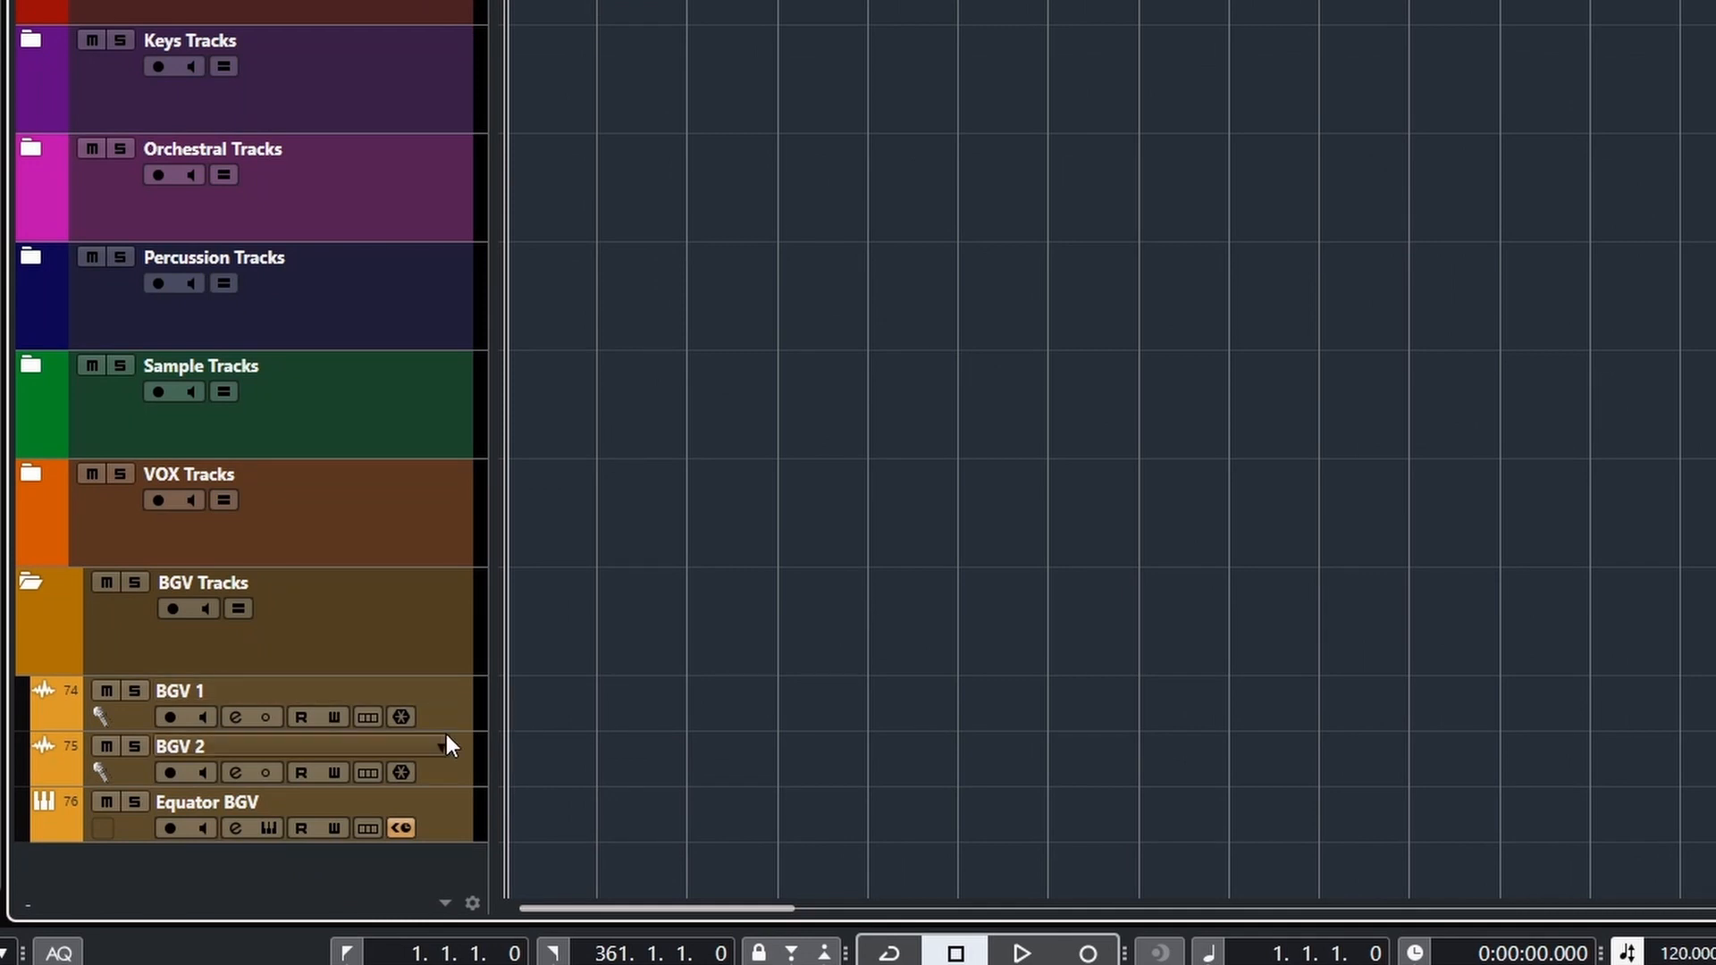
click(452, 727)
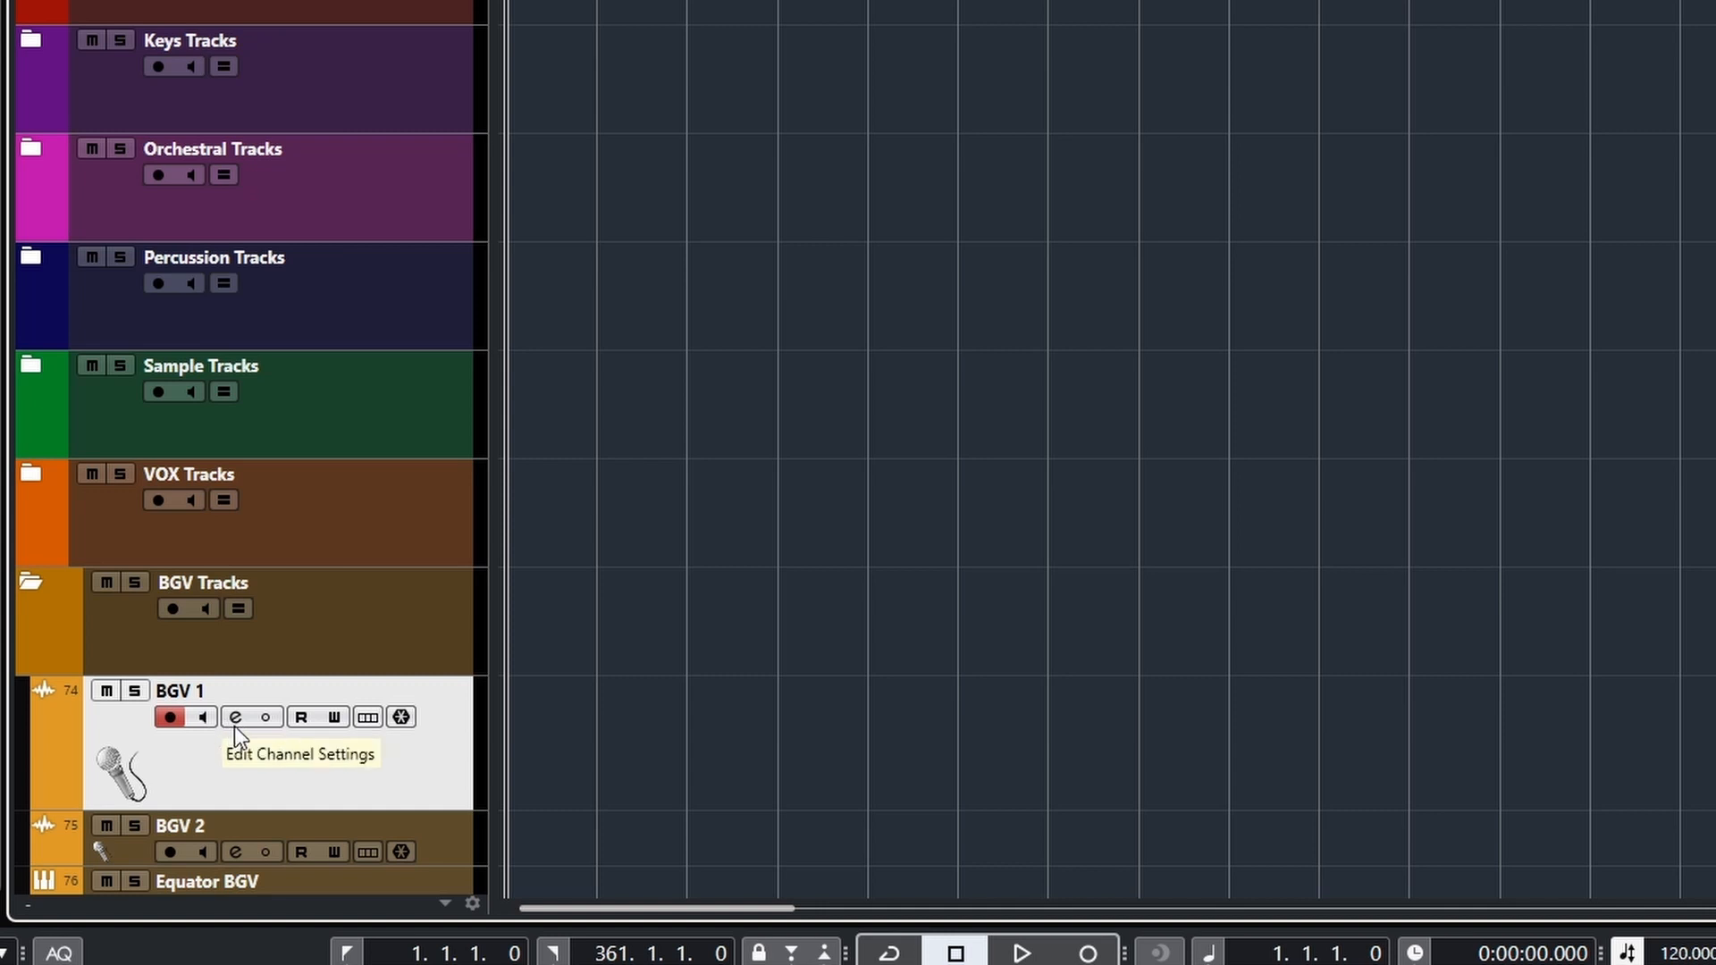
Step: Toggle automation read and write on the BGV 1 track on and off again
click(301, 720)
click(301, 720)
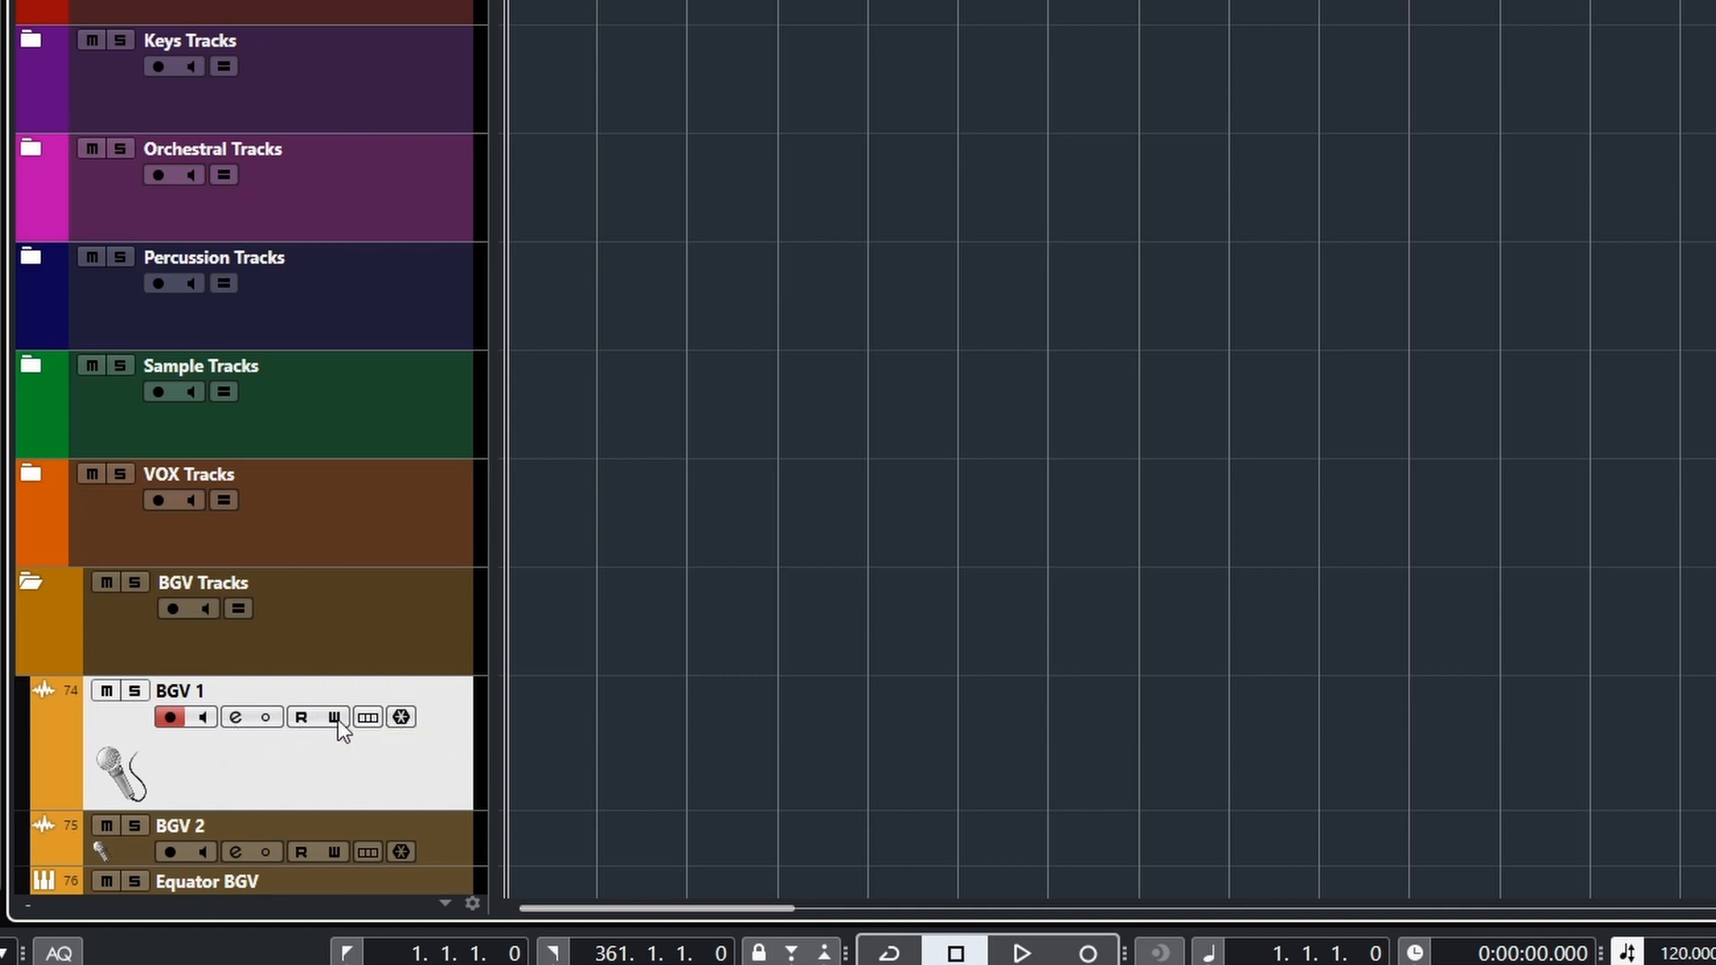
click(338, 721)
click(303, 720)
Step: Expand the VOX Tracks and Sample Tracks folders in the track list
scroll(261, 720, down, 2)
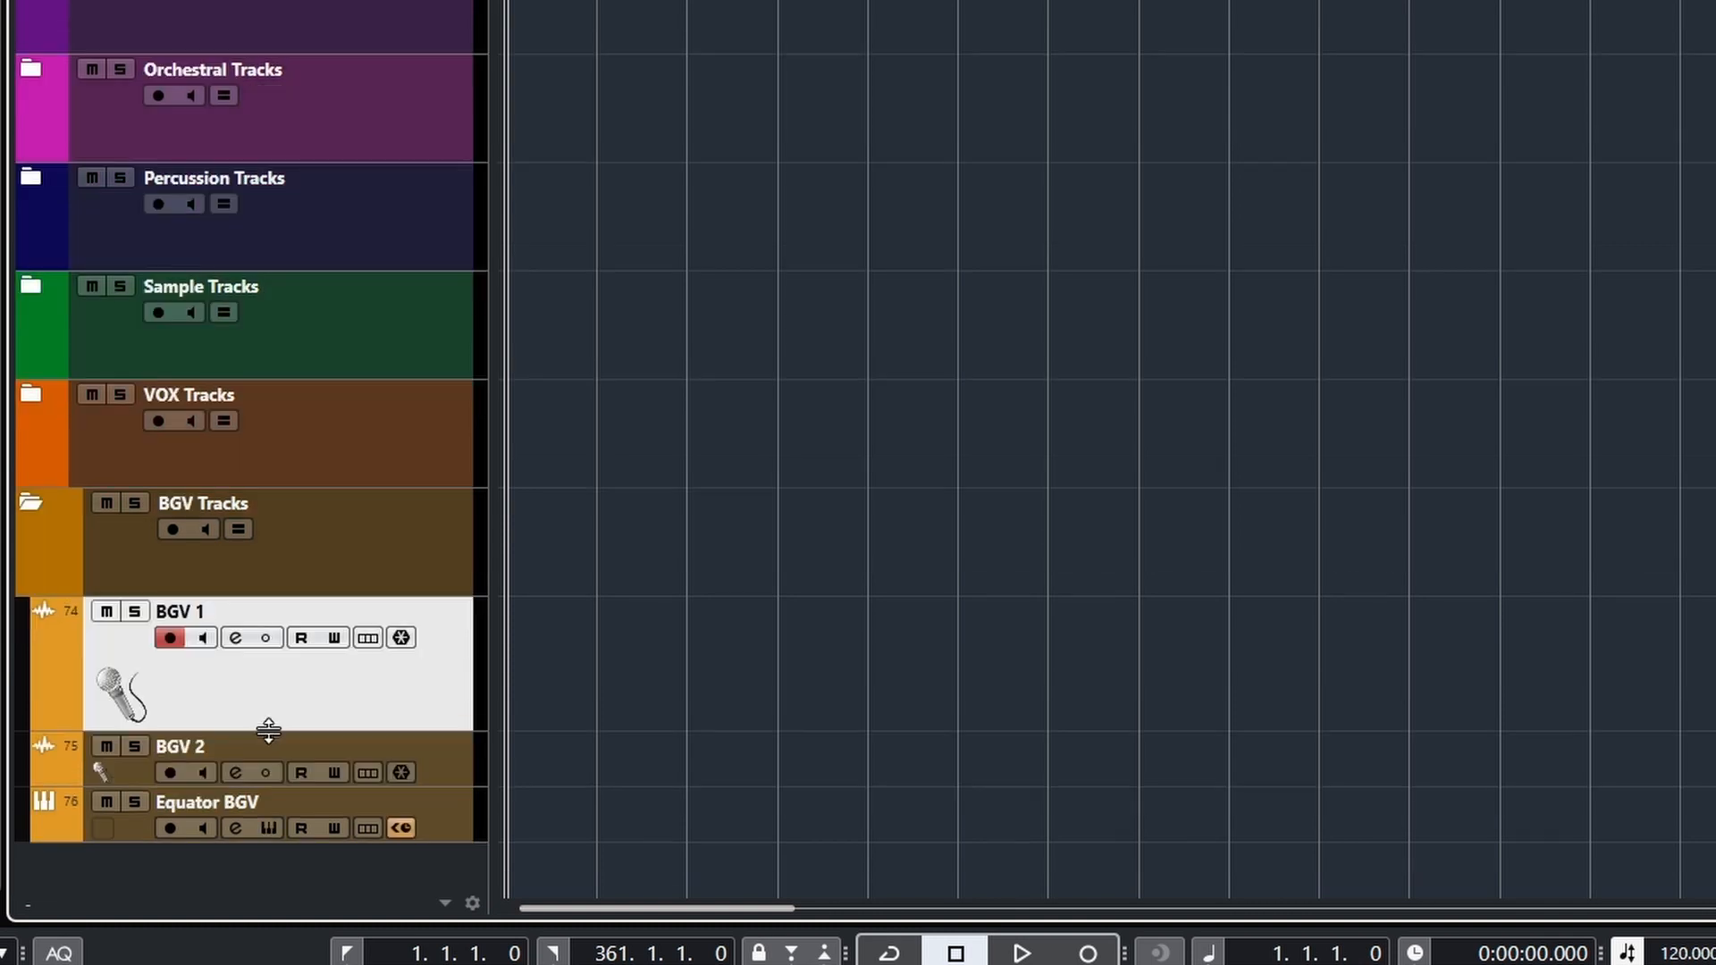
click(39, 393)
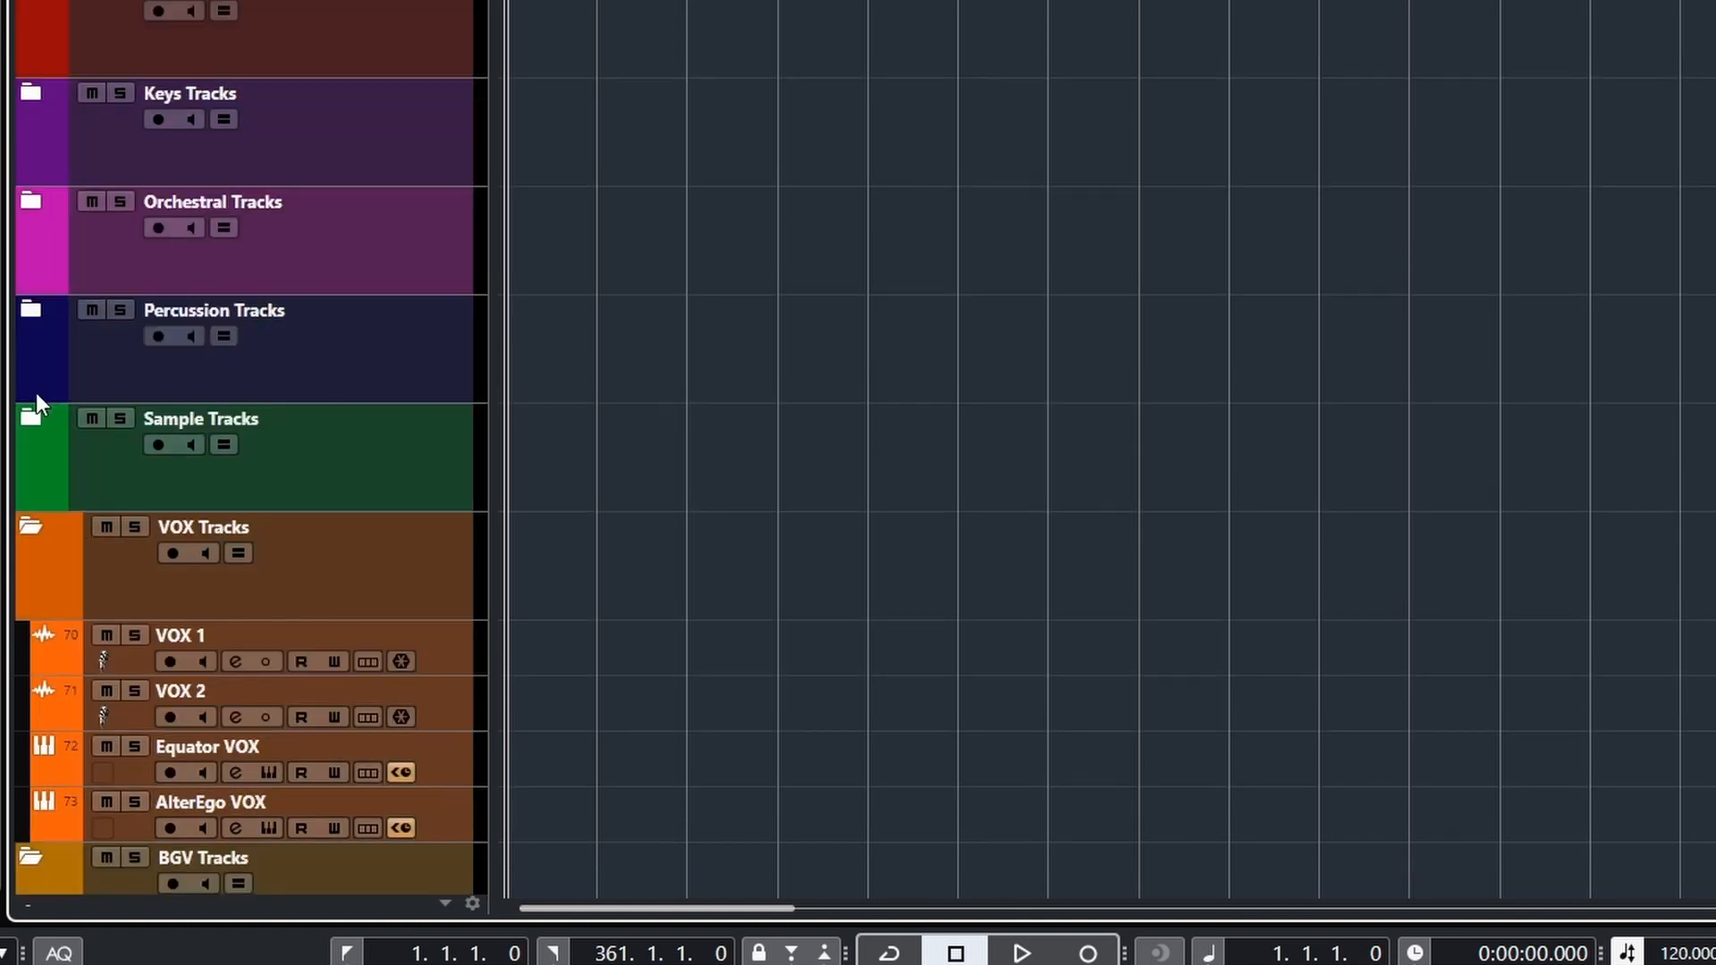
click(35, 415)
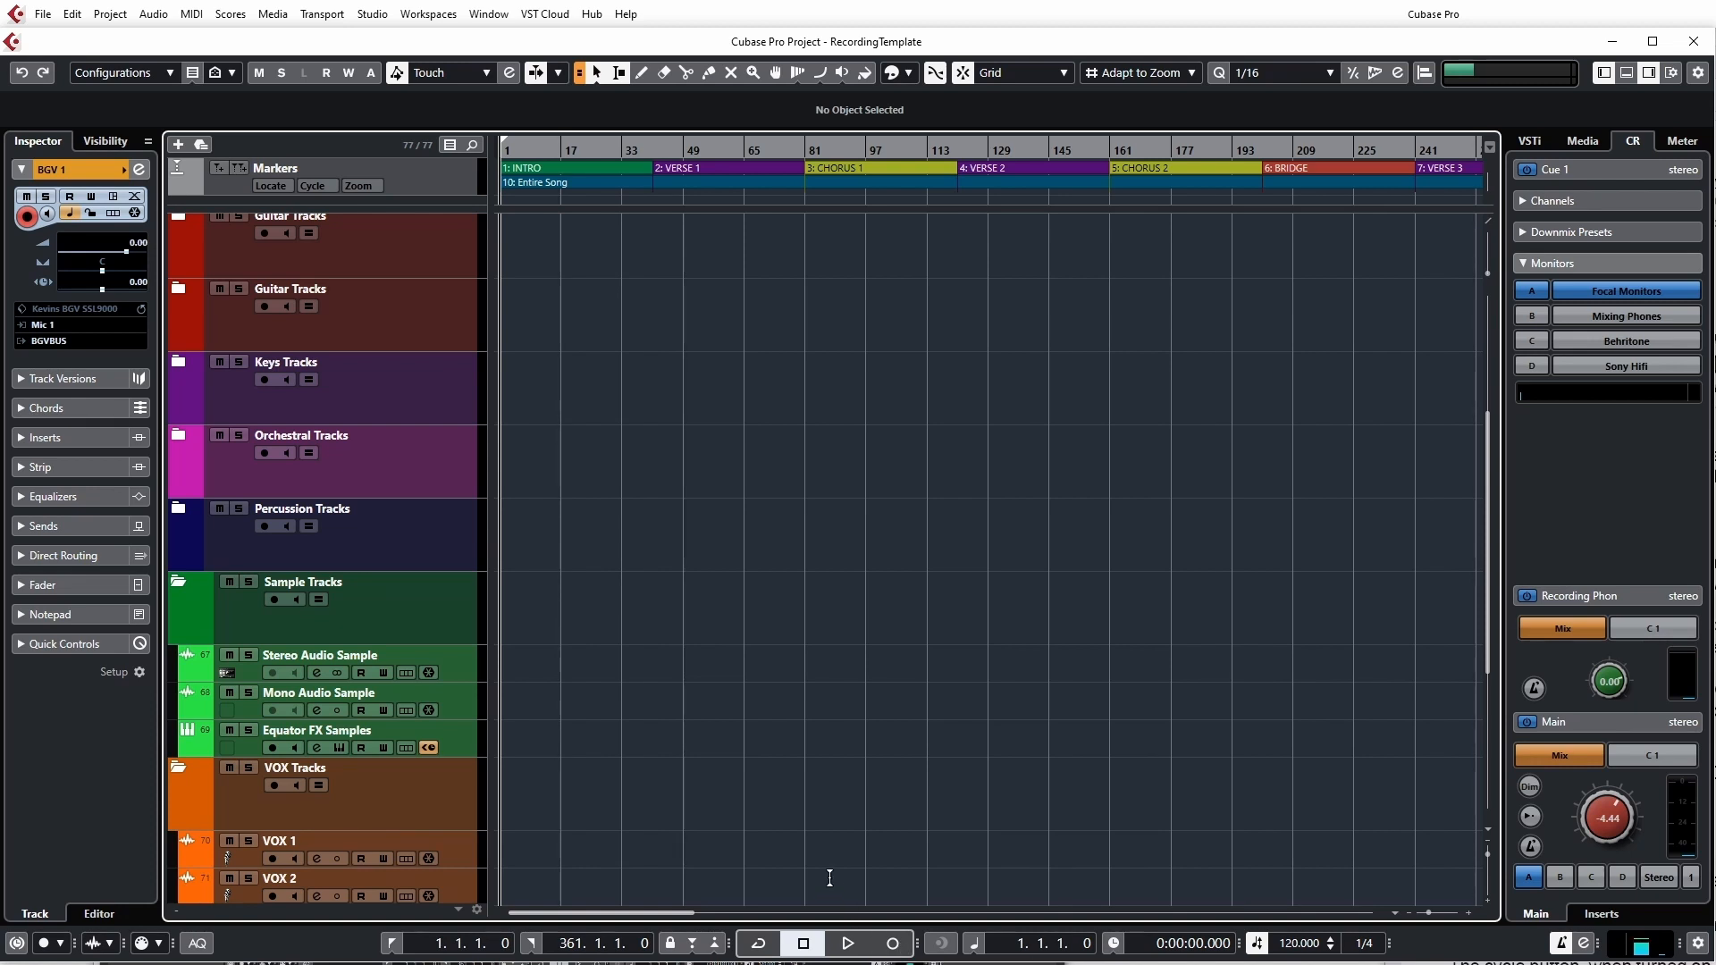
Step: Show the floating Transport panel, play the project from the start and stop playback
key(F2)
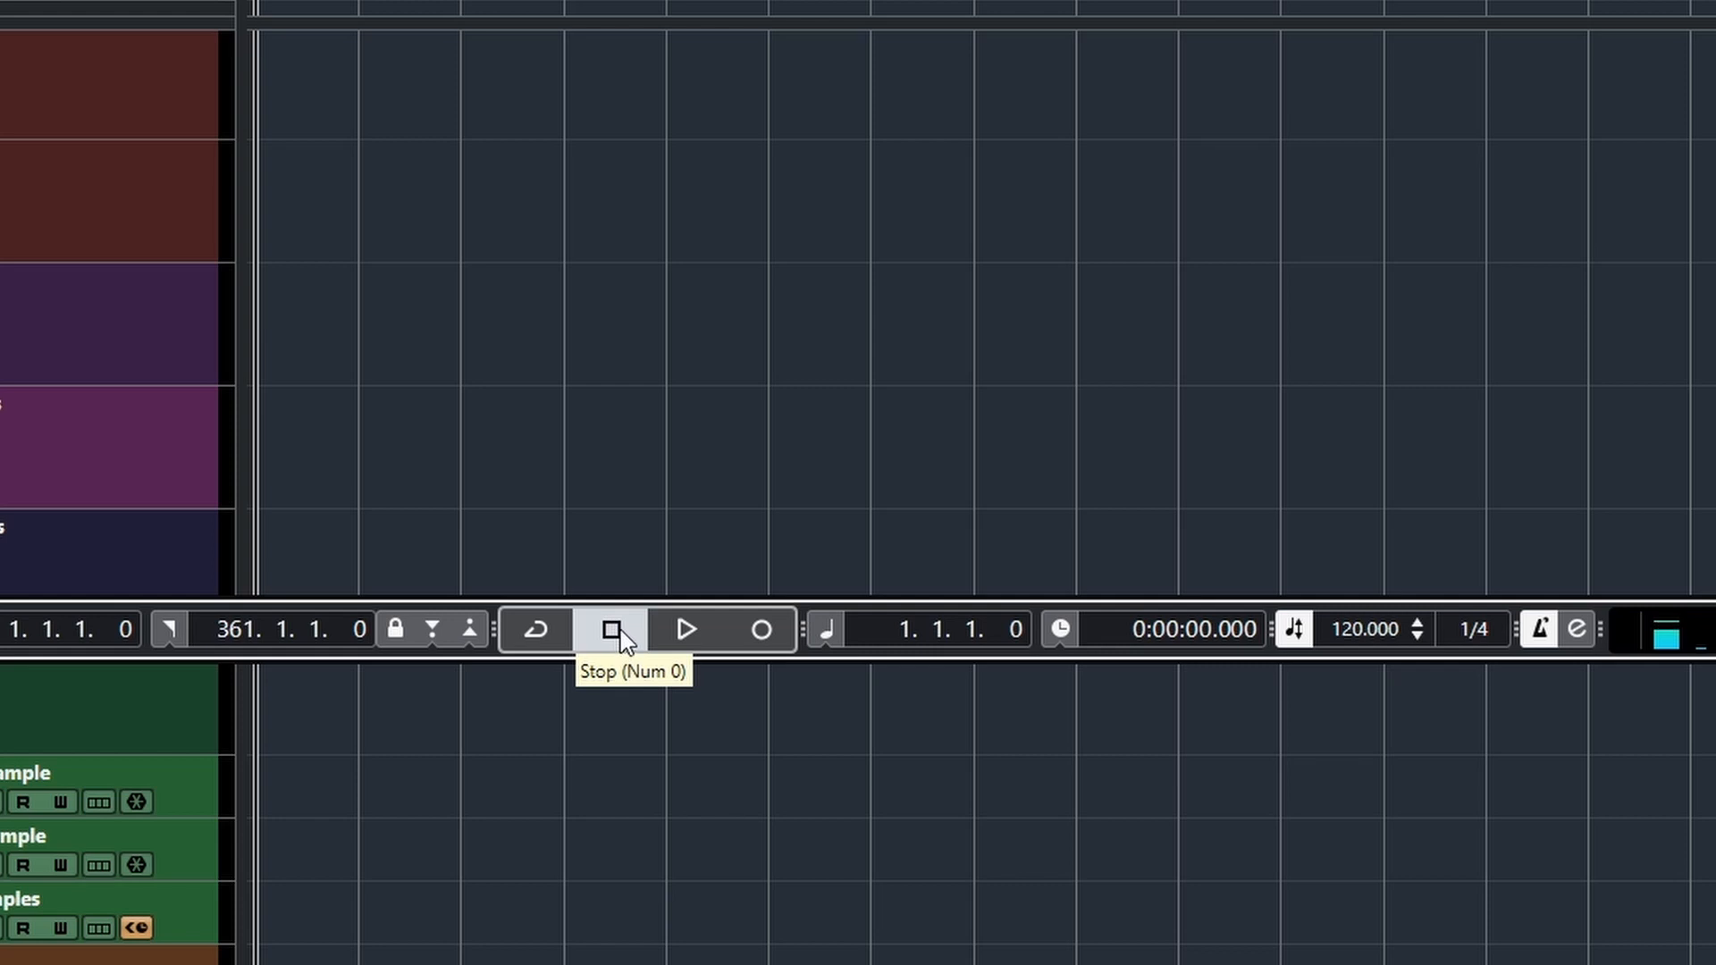
click(689, 629)
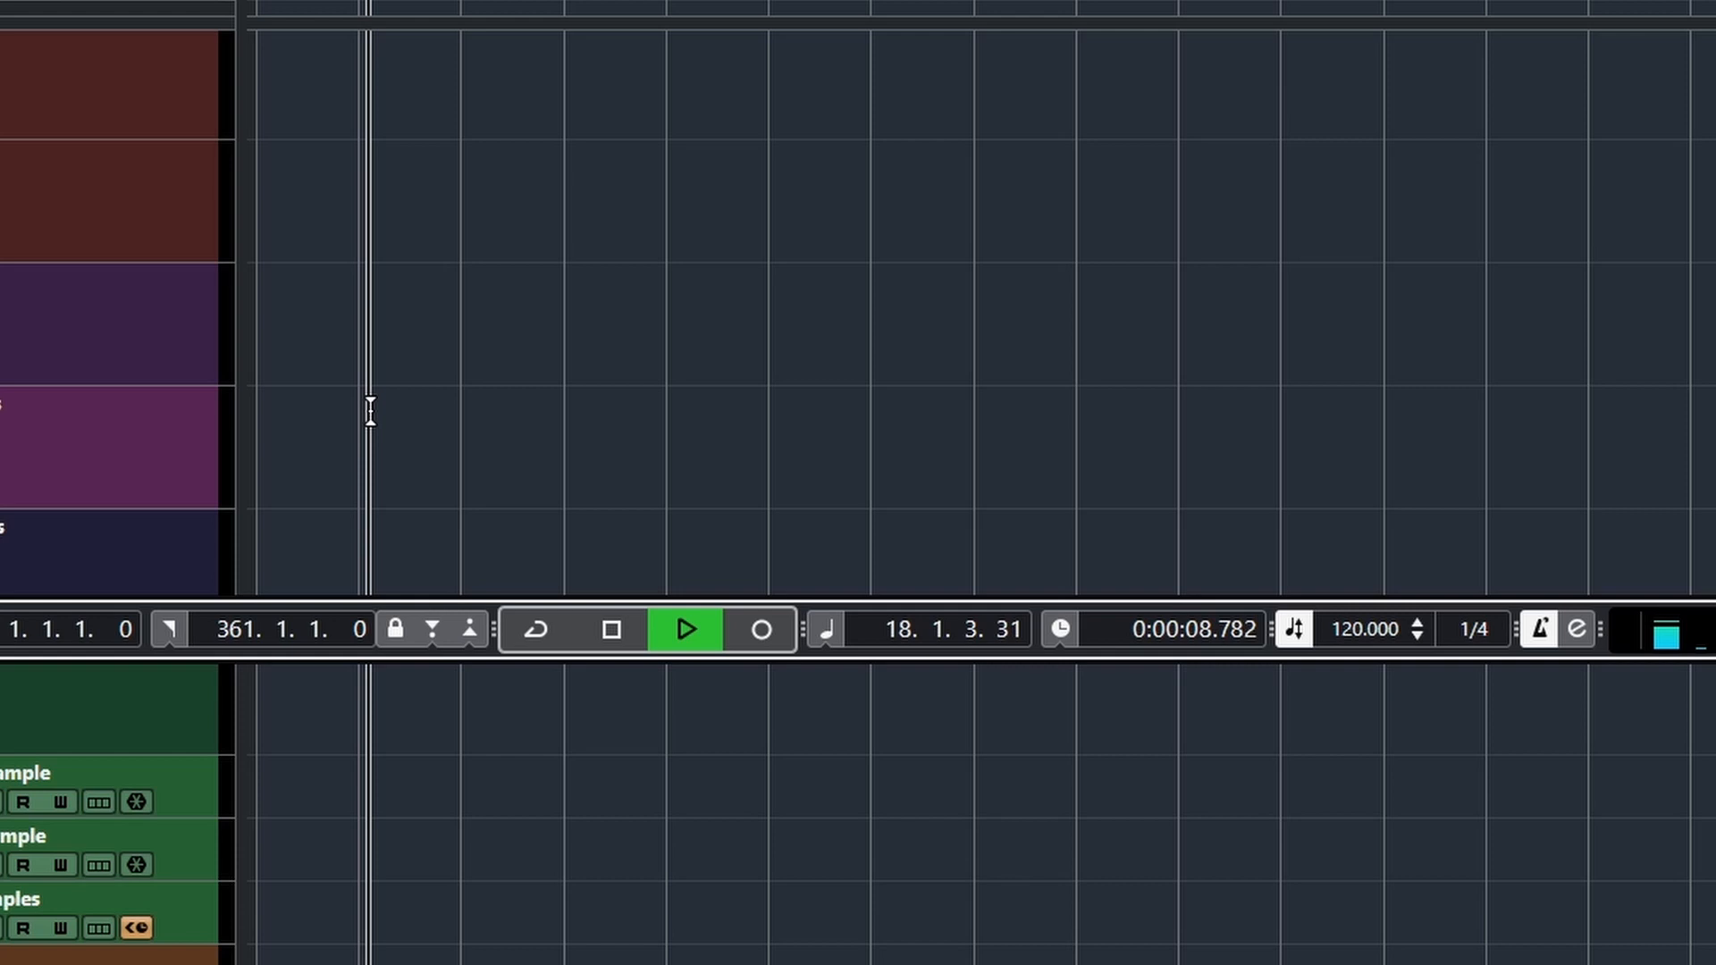
click(633, 635)
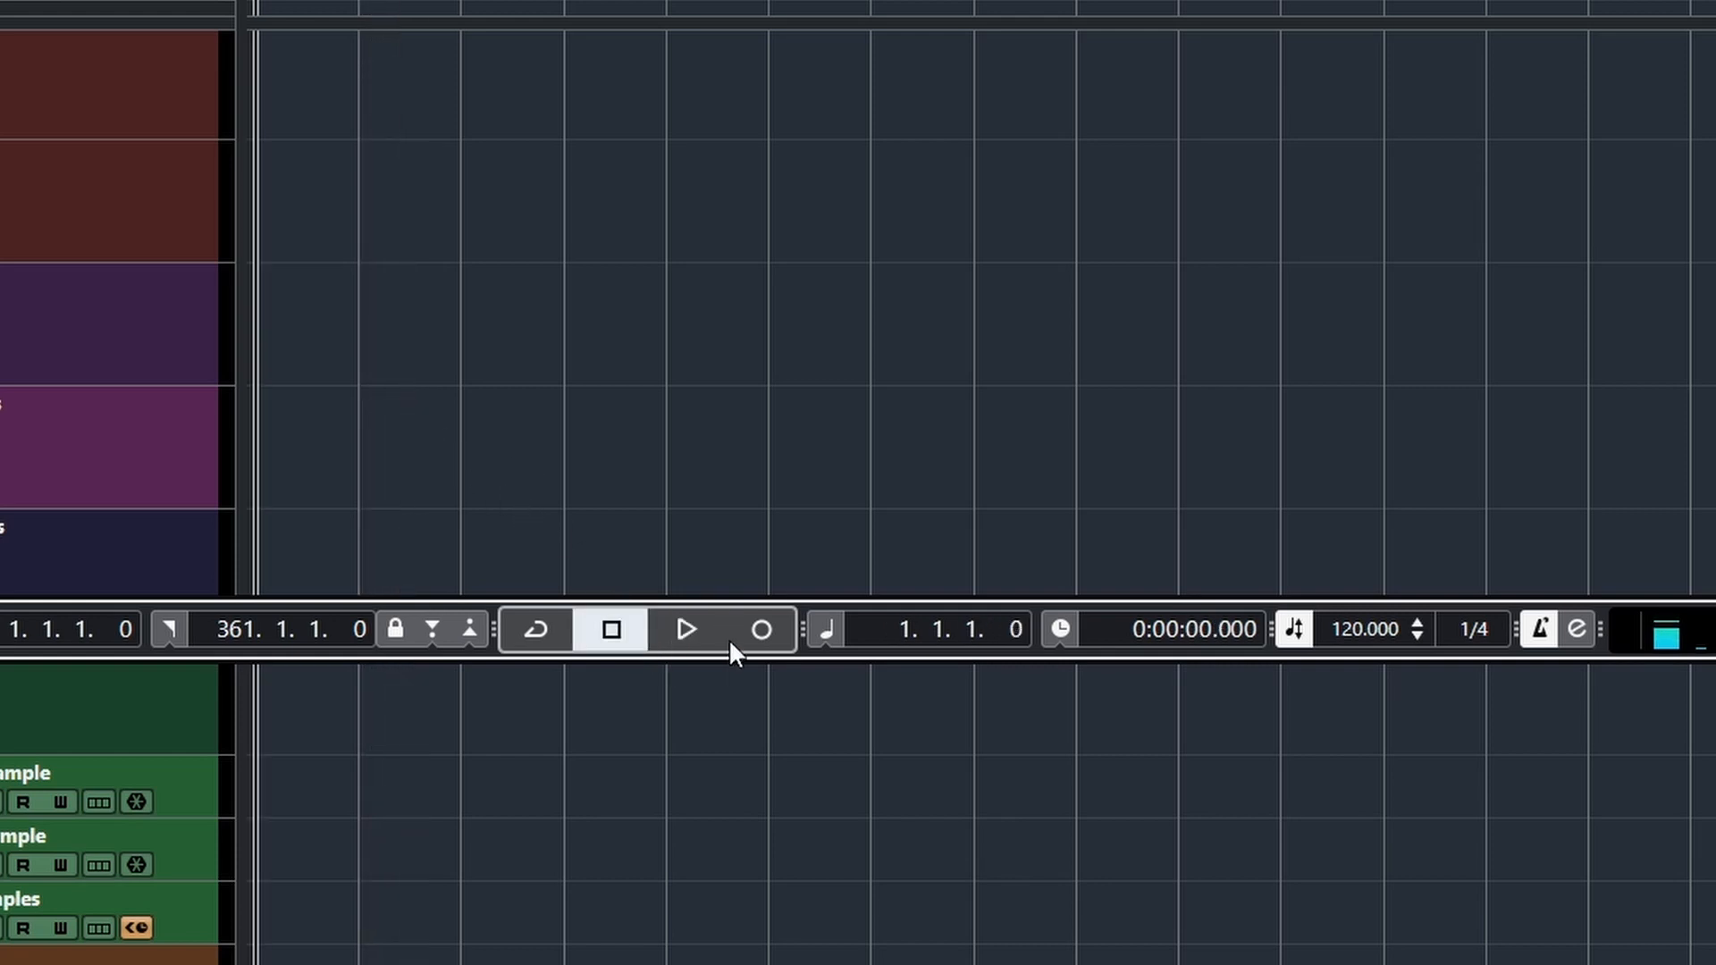
Step: Move the project cursor to about bar 44 and on to bar 108, play briefly from there and stop
click(423, 95)
click(538, 136)
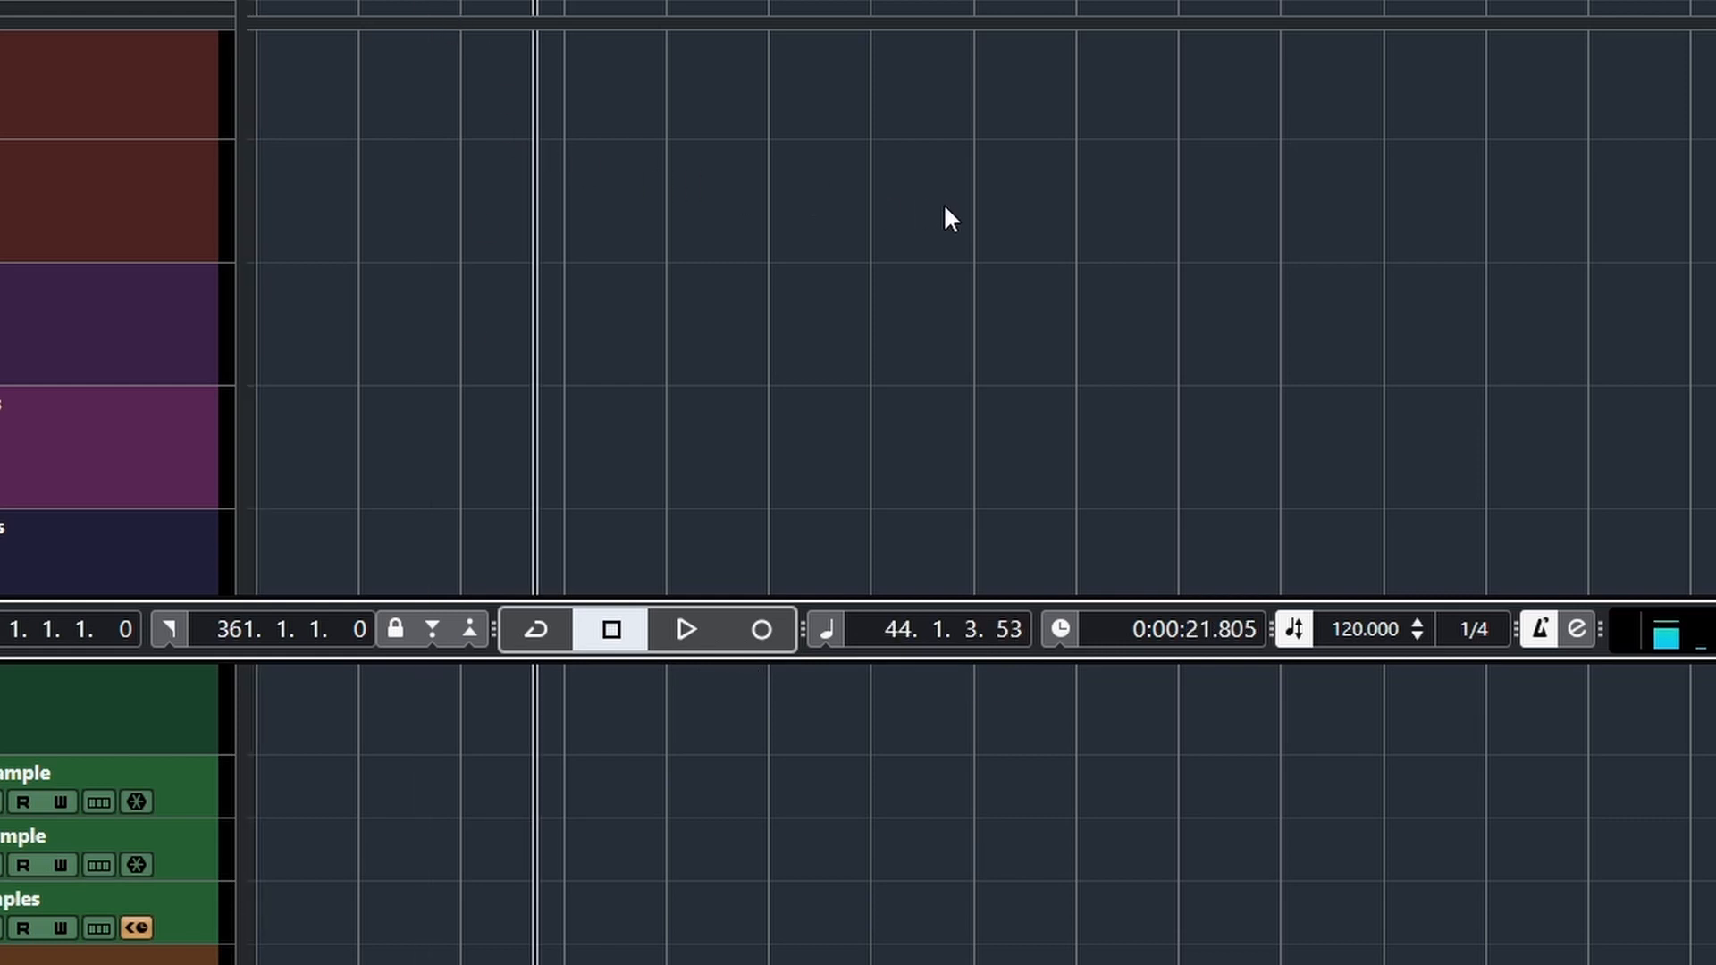
click(945, 215)
click(685, 627)
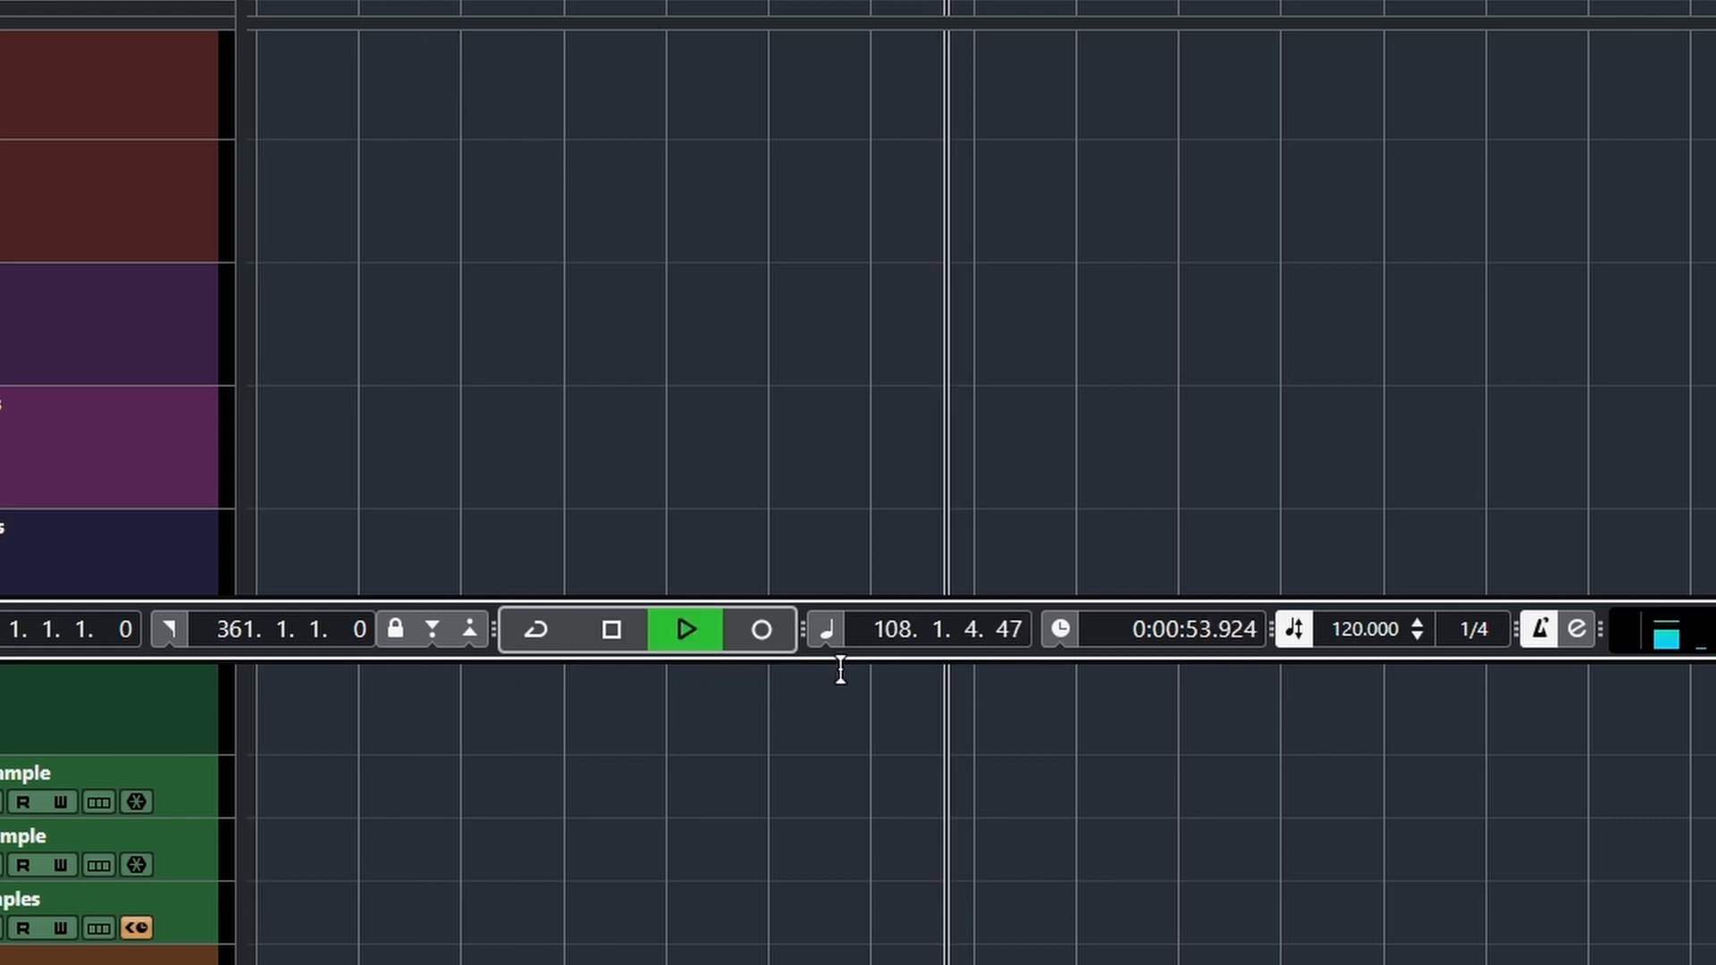
click(621, 621)
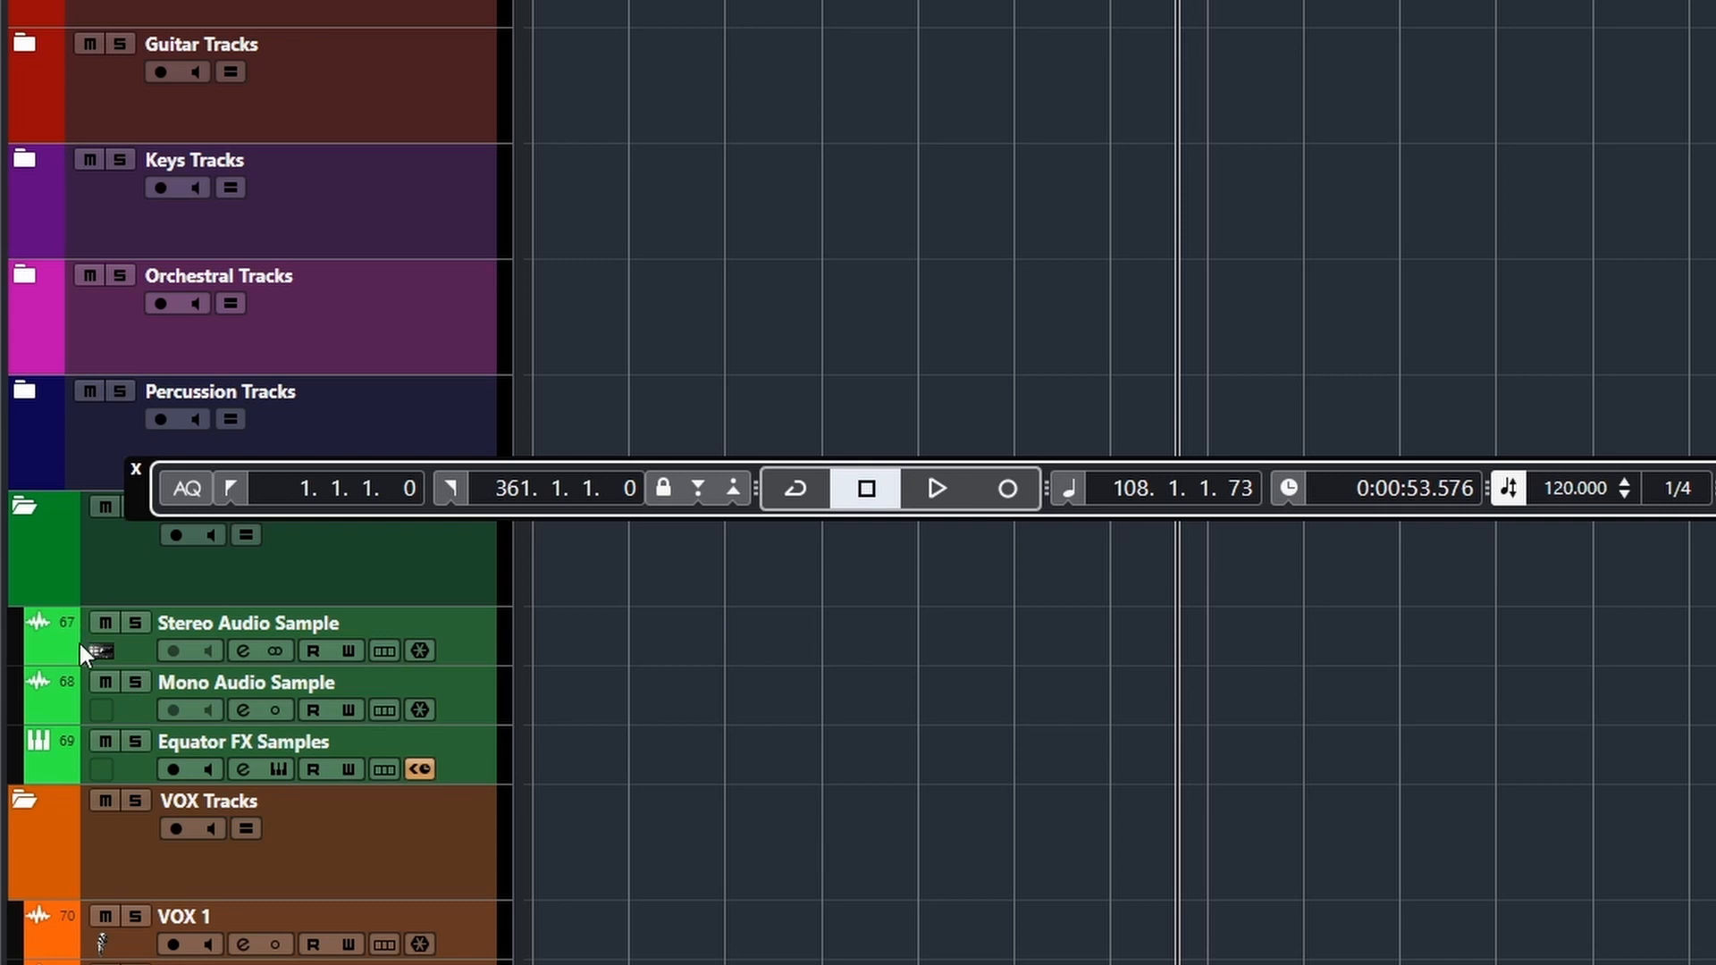
Step: Record a short take on the record-enabled BGV 1 track from about bar 108 and delete the recorded event
click(174, 651)
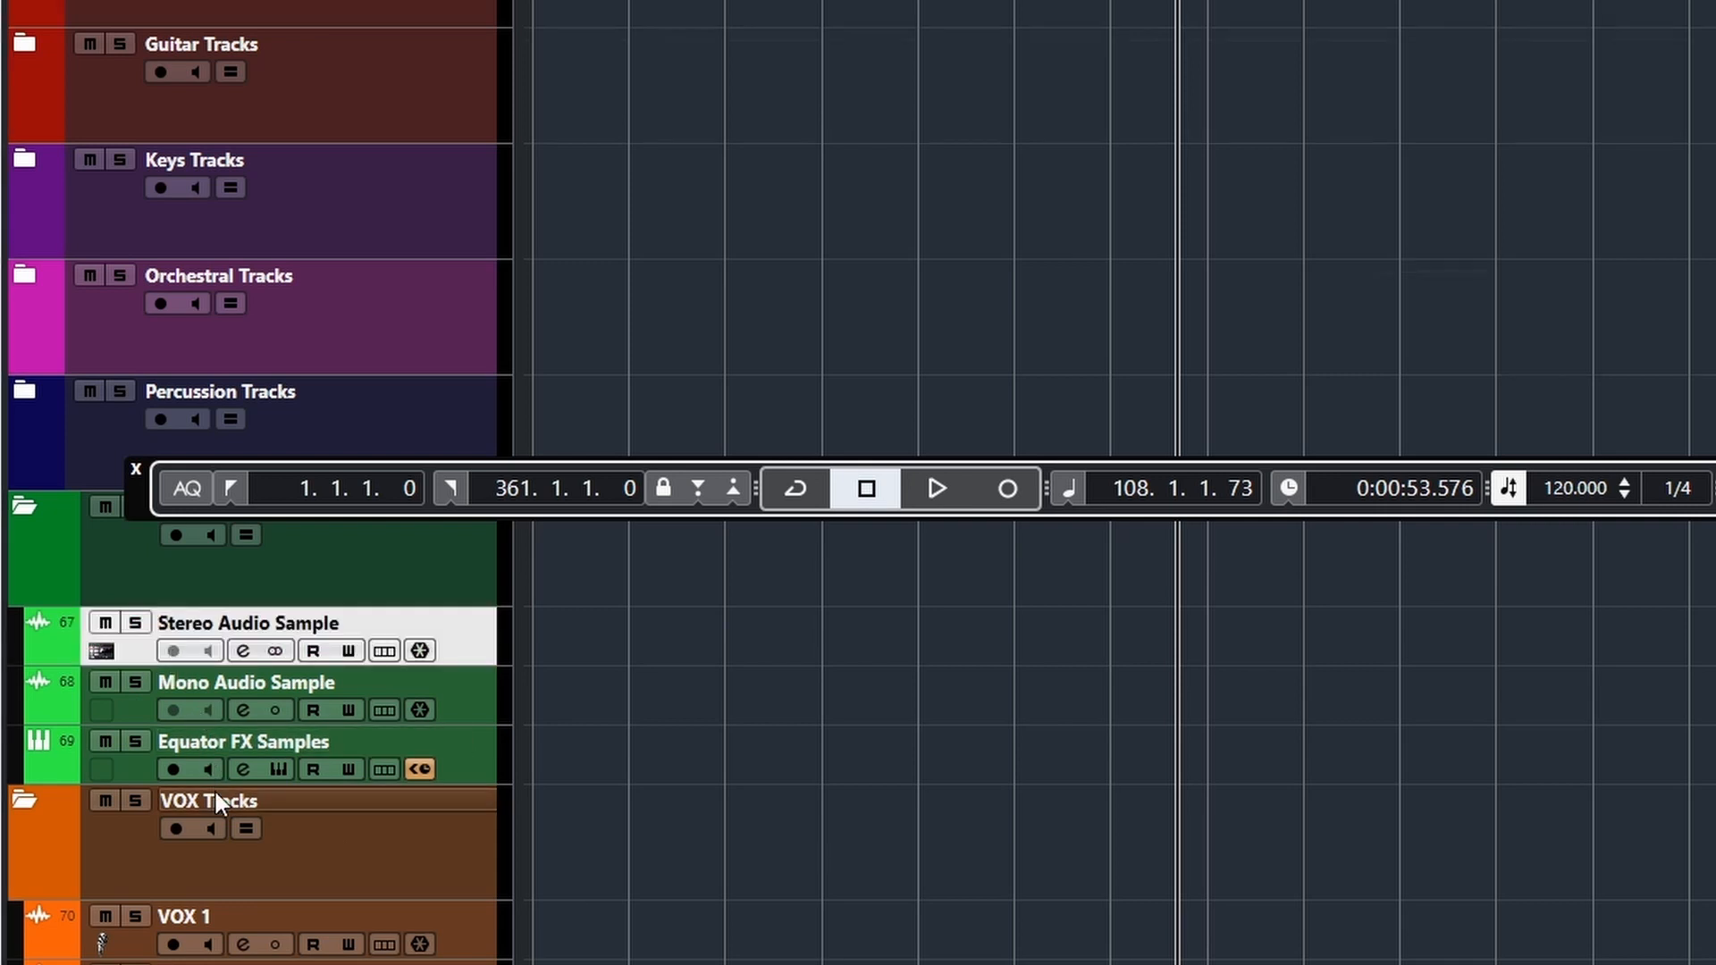
scroll(205, 787, down, 5)
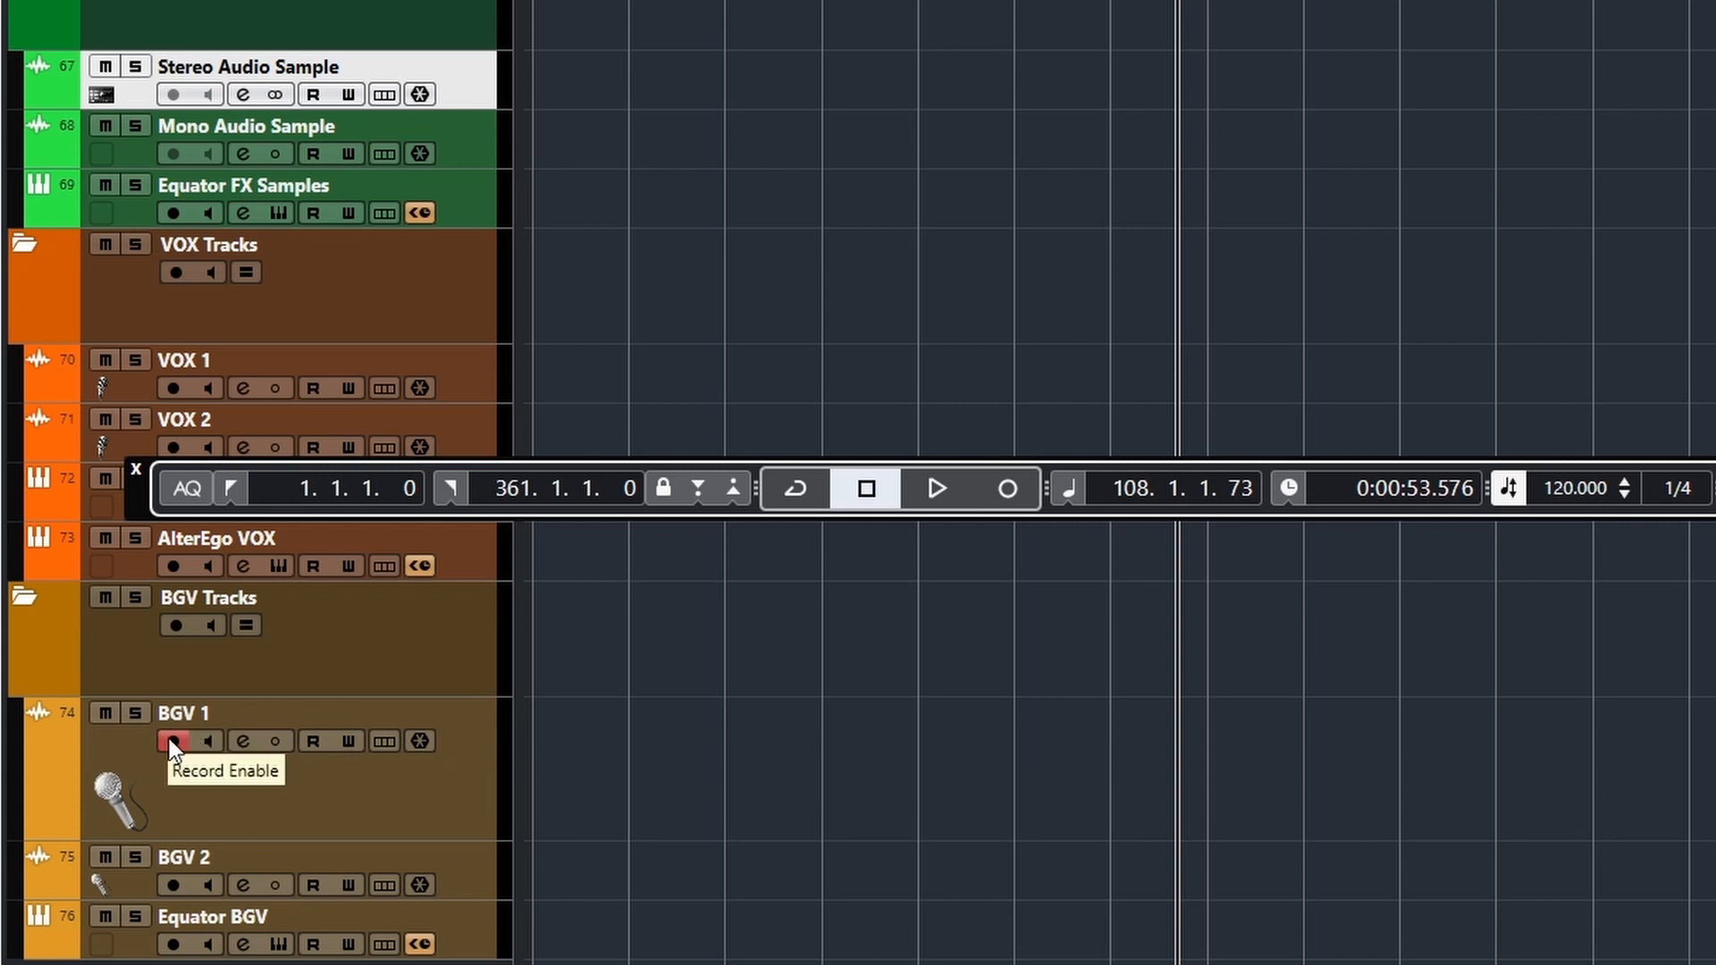
click(1003, 490)
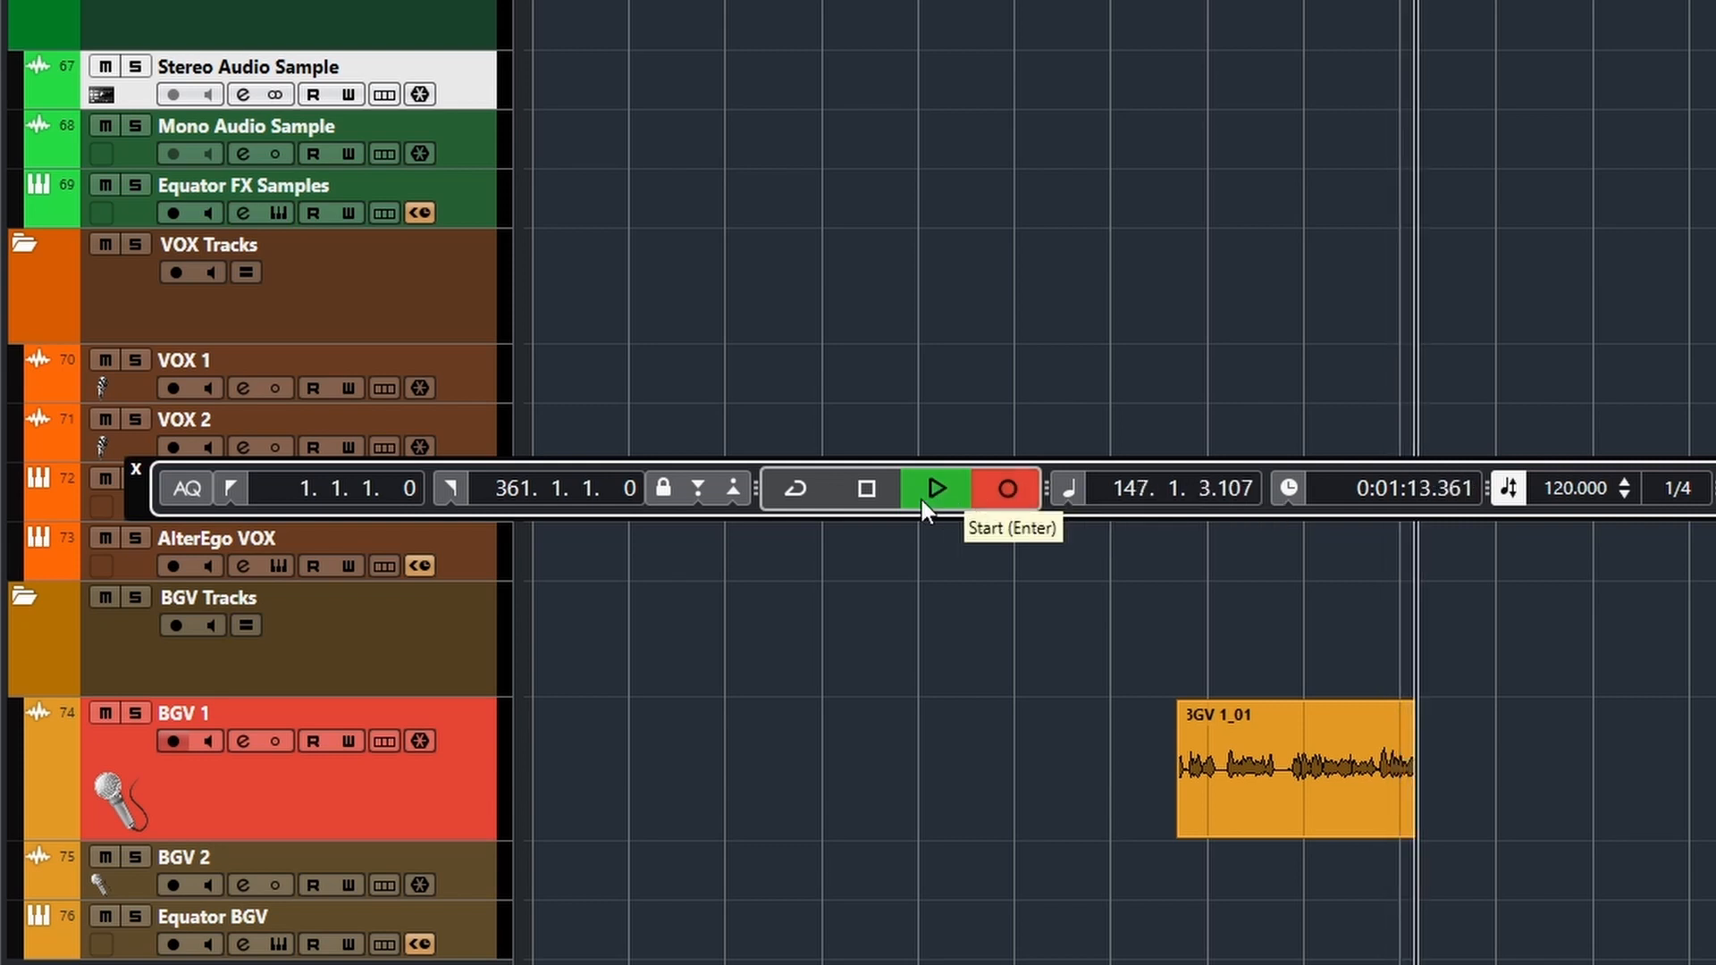
click(867, 488)
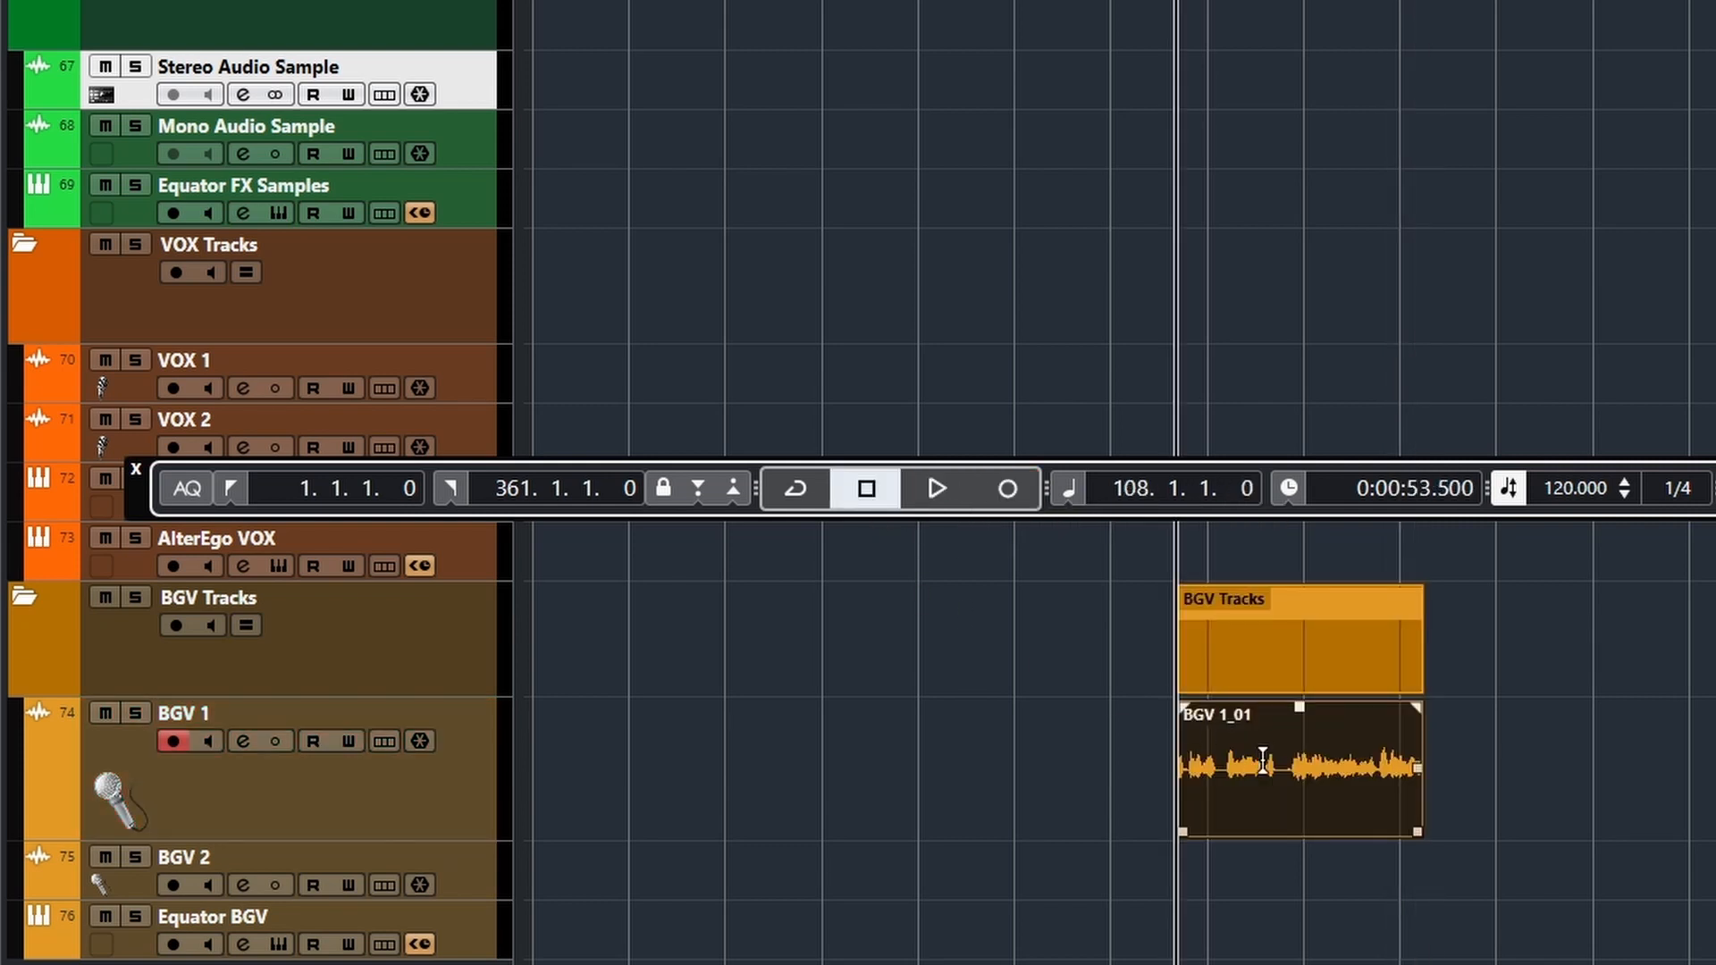
key(Delete)
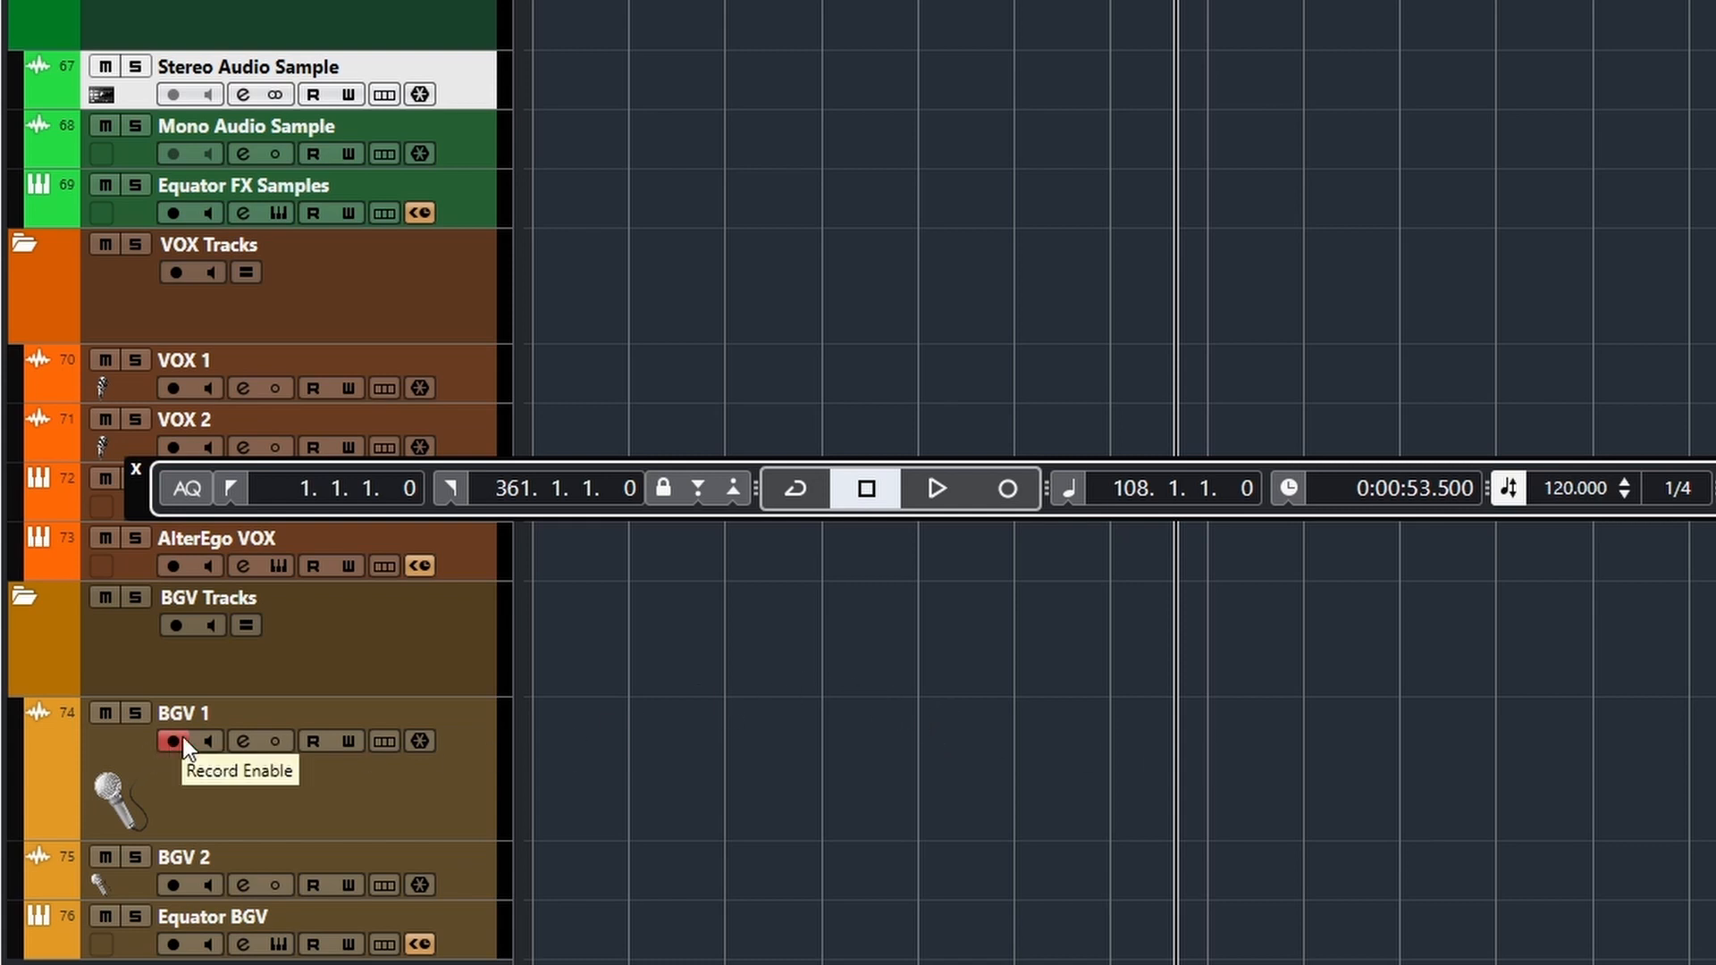
Step: Play briefly from bar 108, stop, and activate Cycle mode on the transport
click(926, 489)
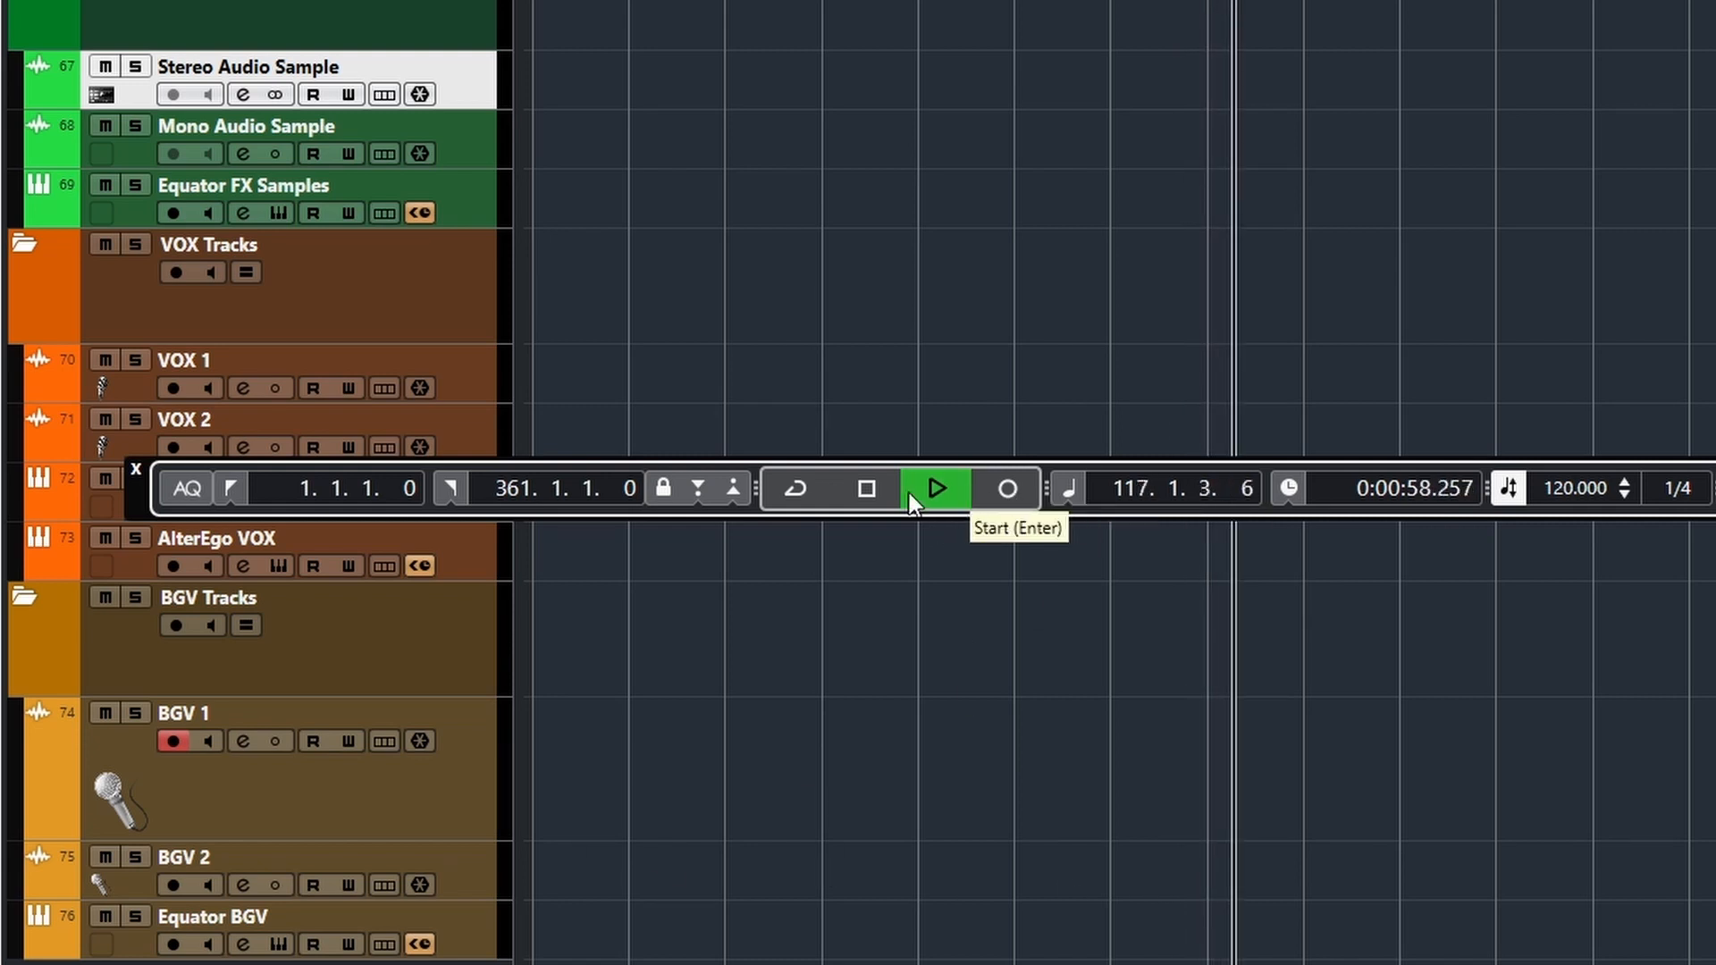
click(866, 491)
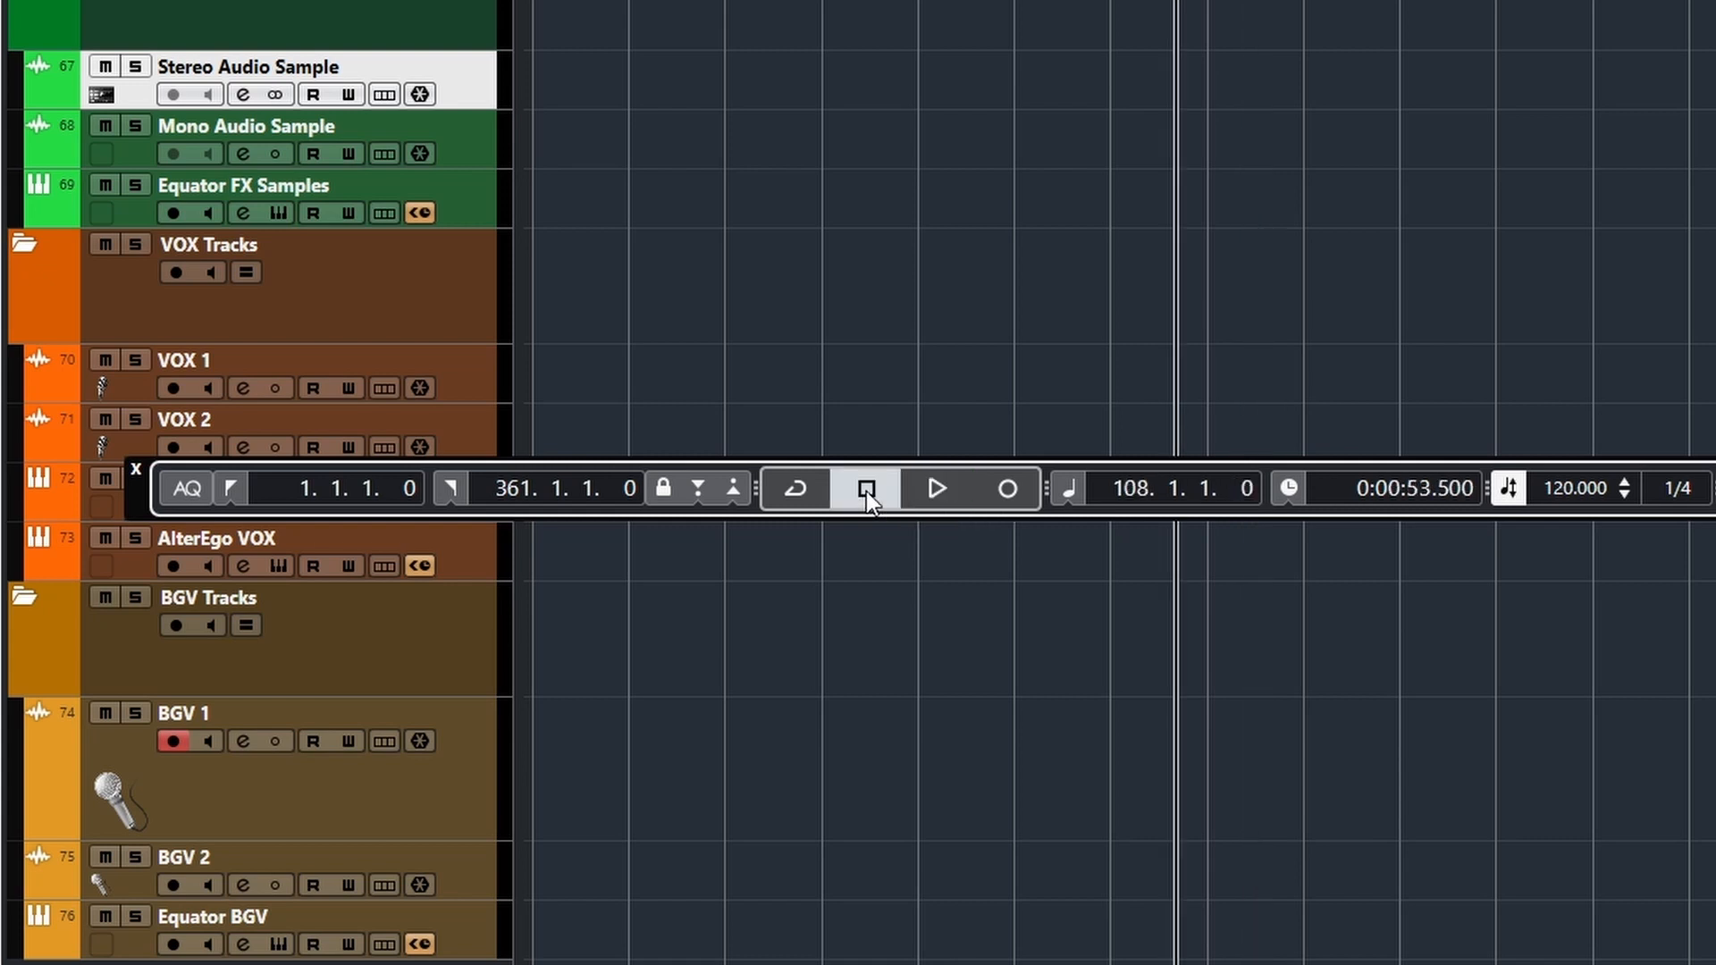
click(792, 490)
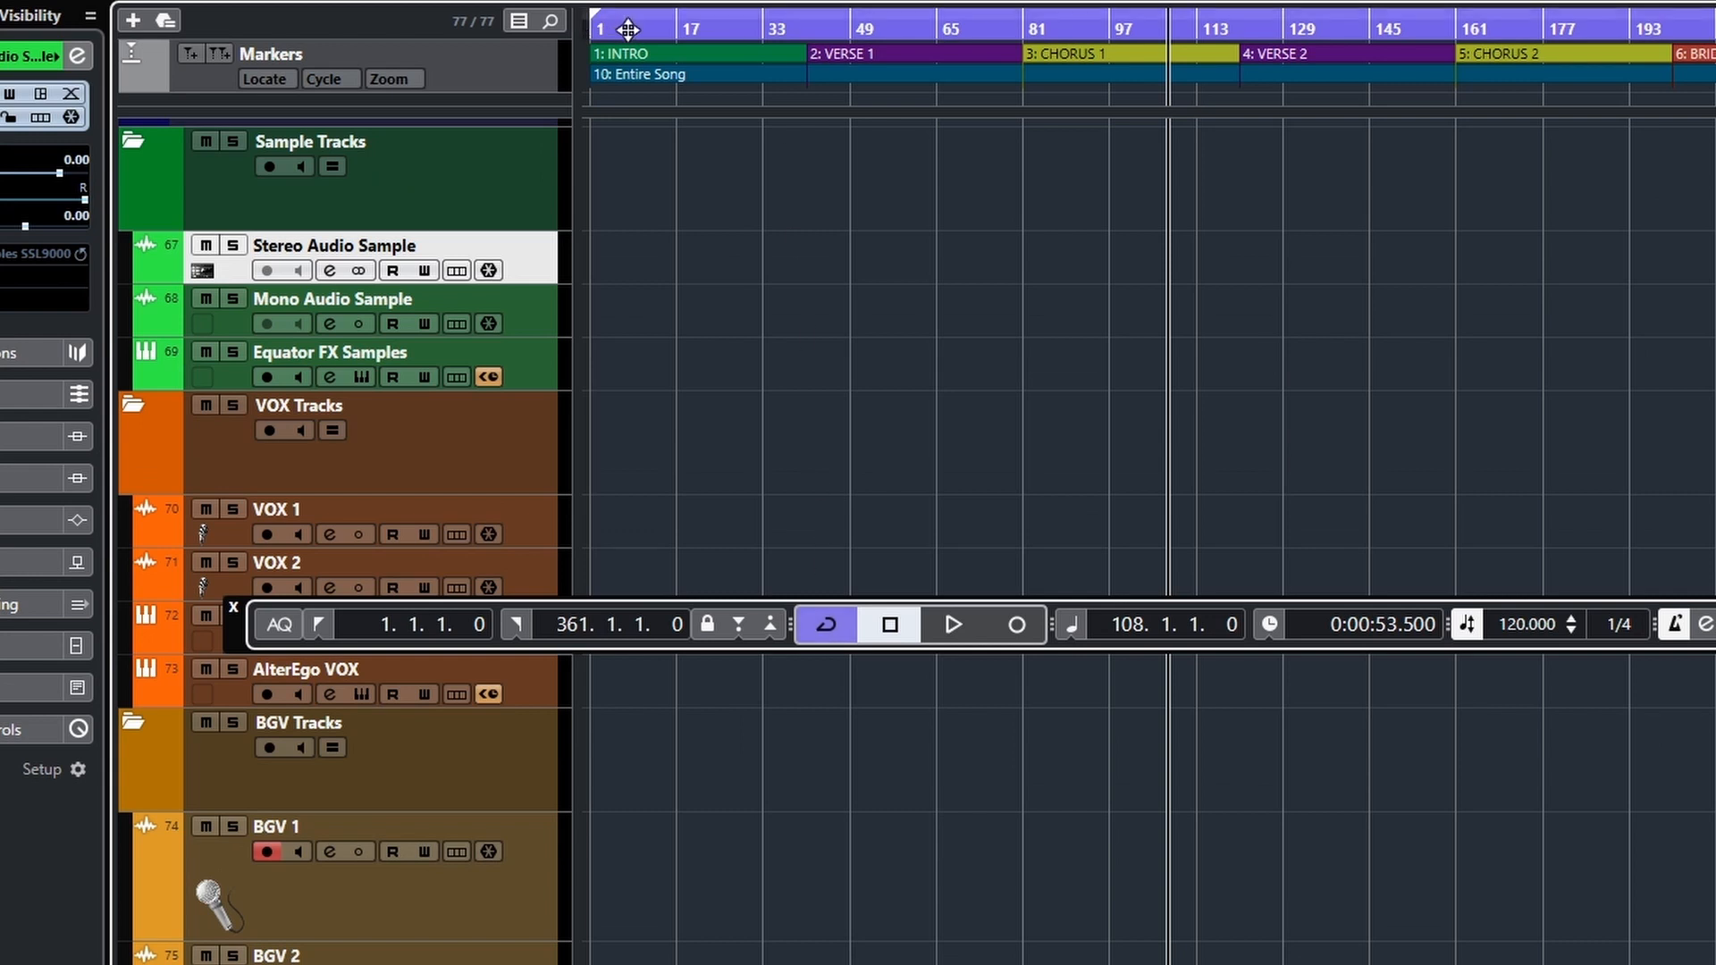
Step: Set the cycle range to the VERSE 1 marker, from bar 41 to bar 81
click(890, 57)
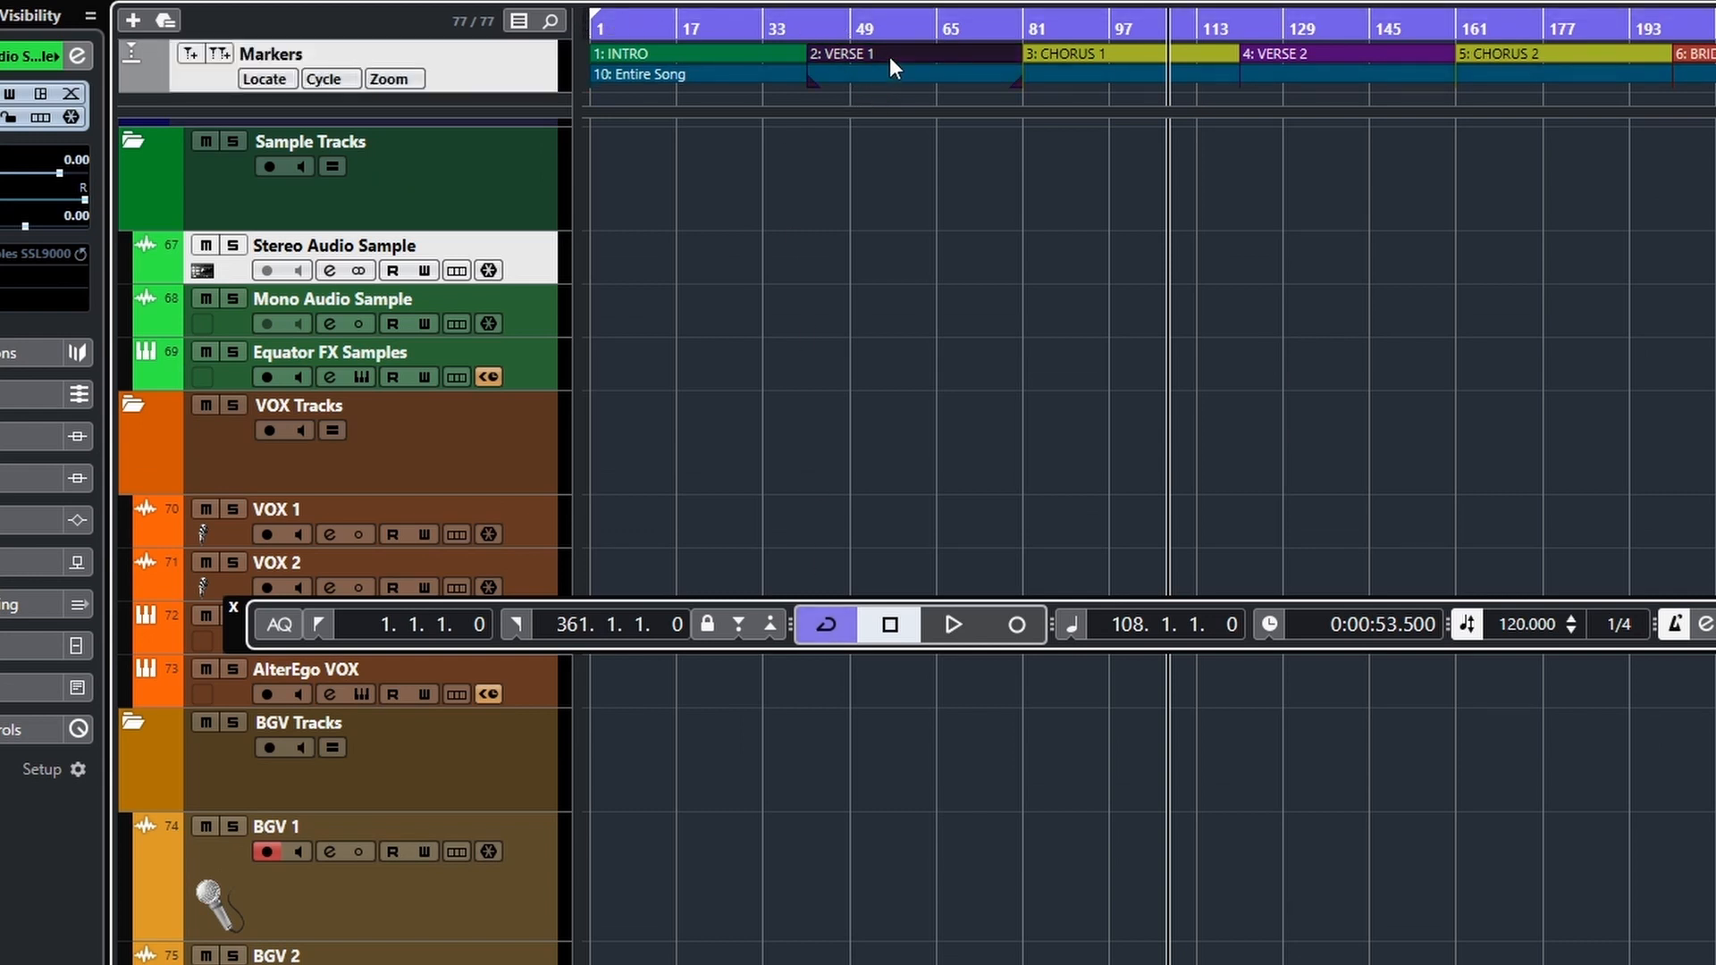
click(889, 55)
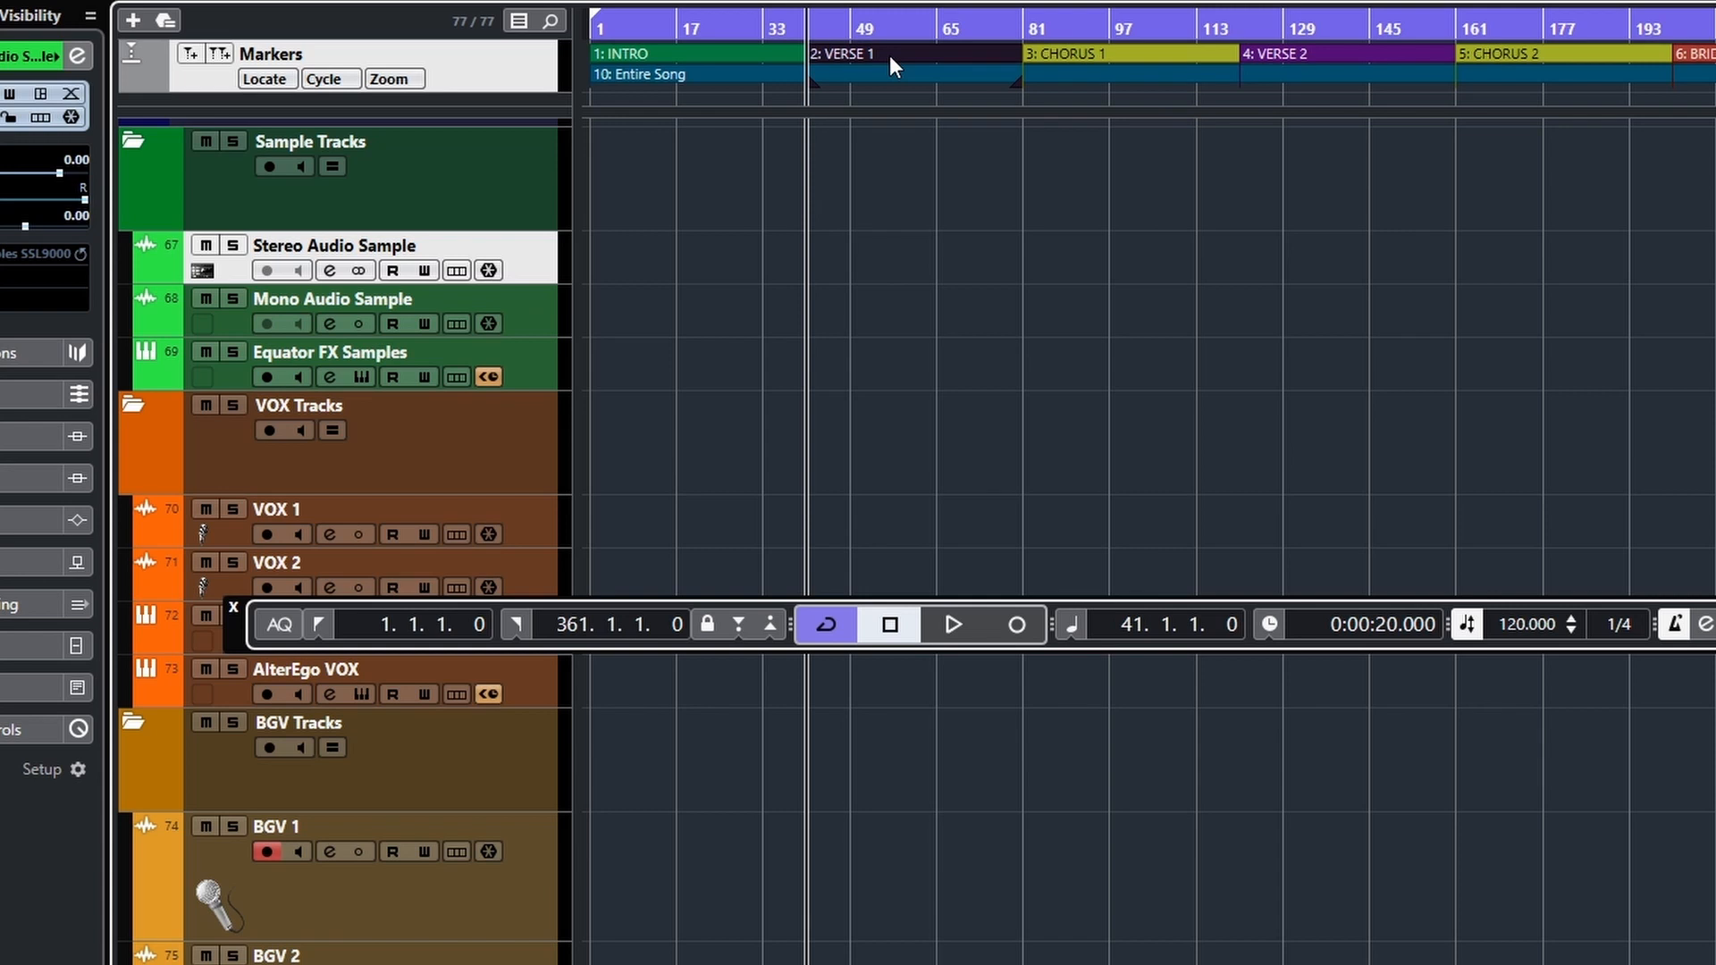
double_click(888, 56)
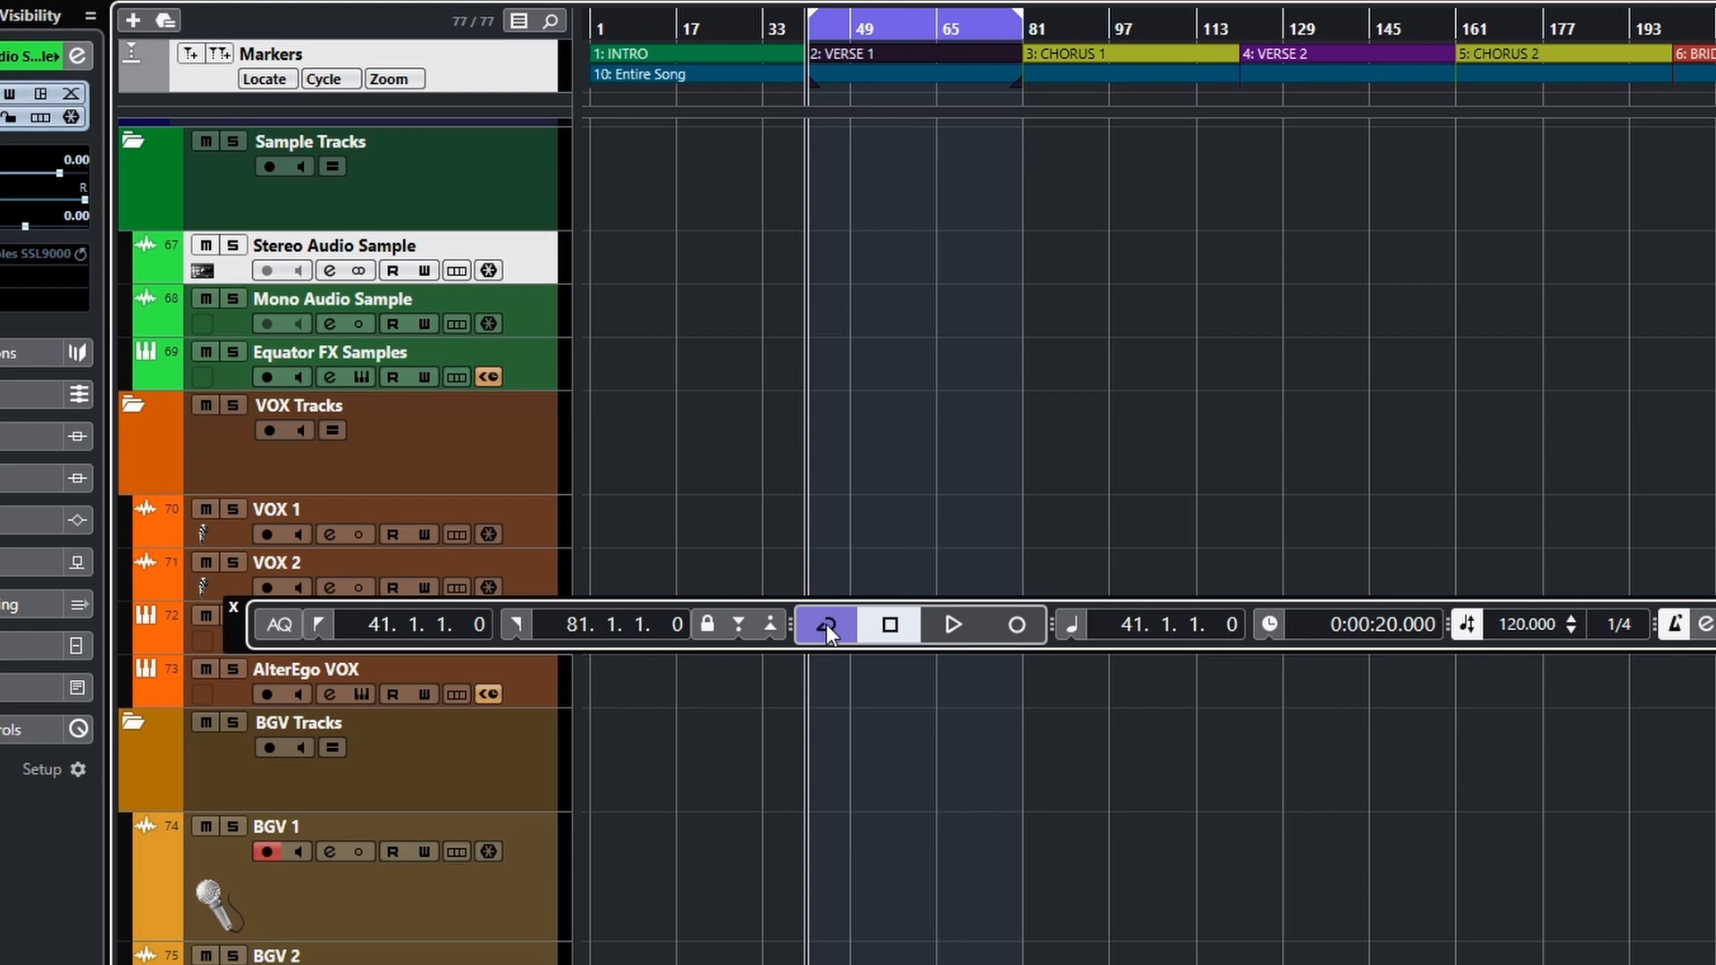
Step: Play the VERSE 1 section in a cycle and stop playback after it loops
click(955, 628)
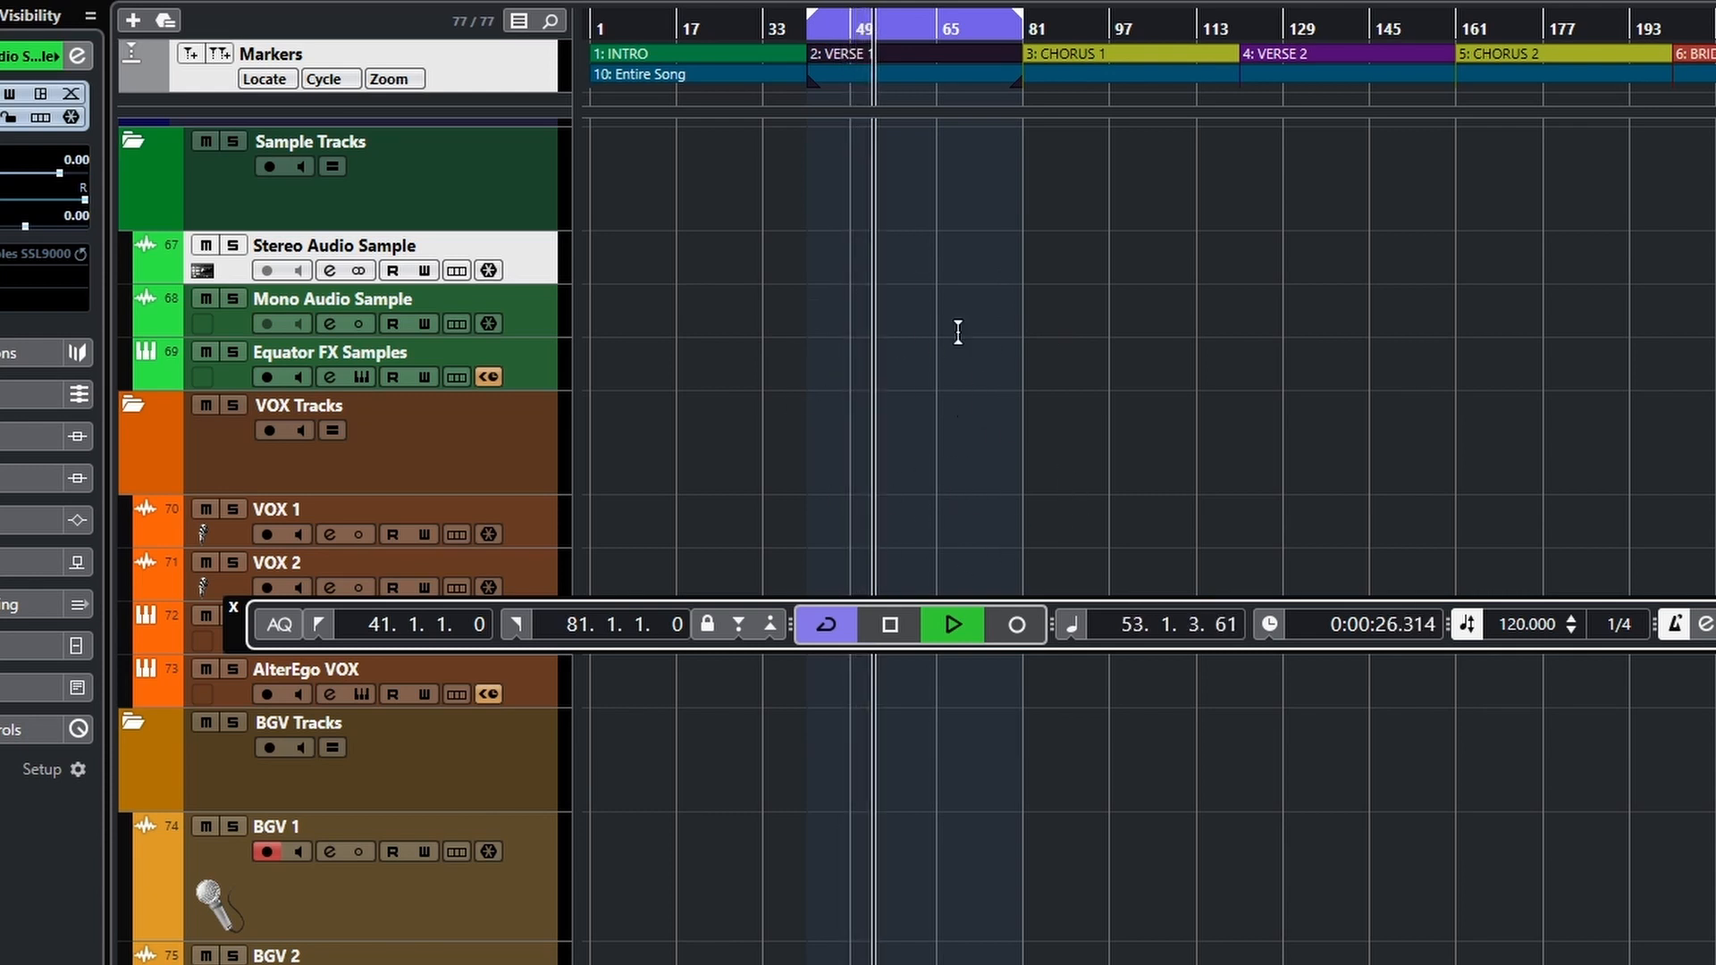
click(956, 214)
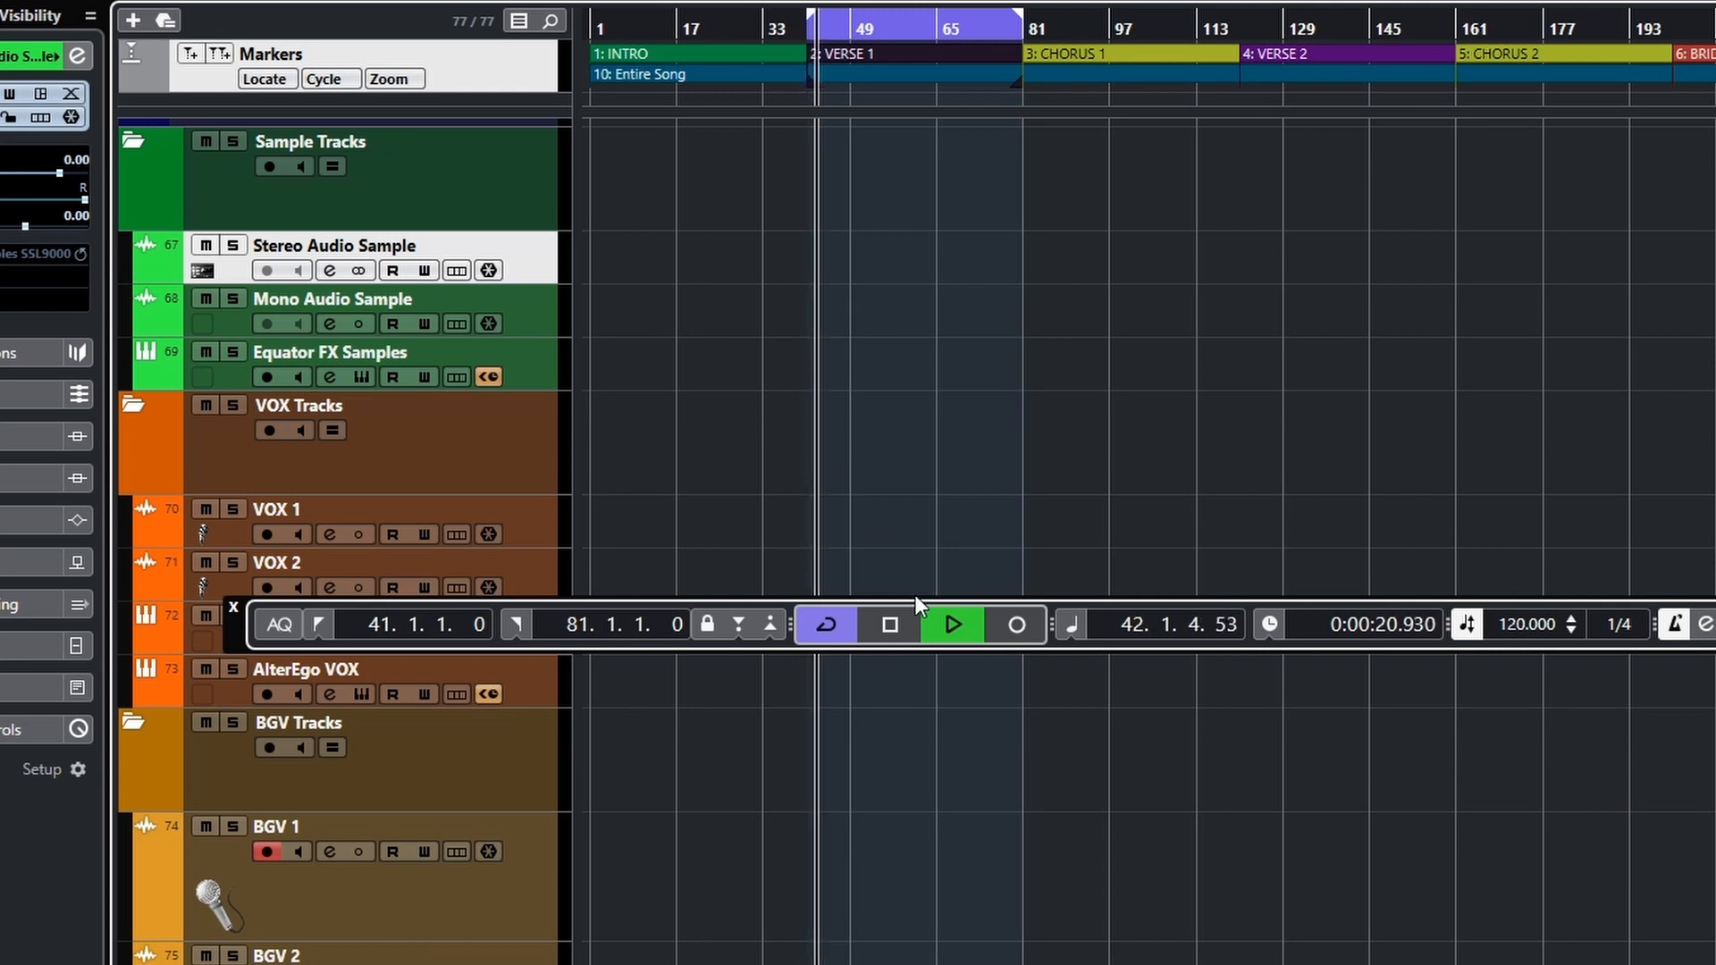
click(892, 626)
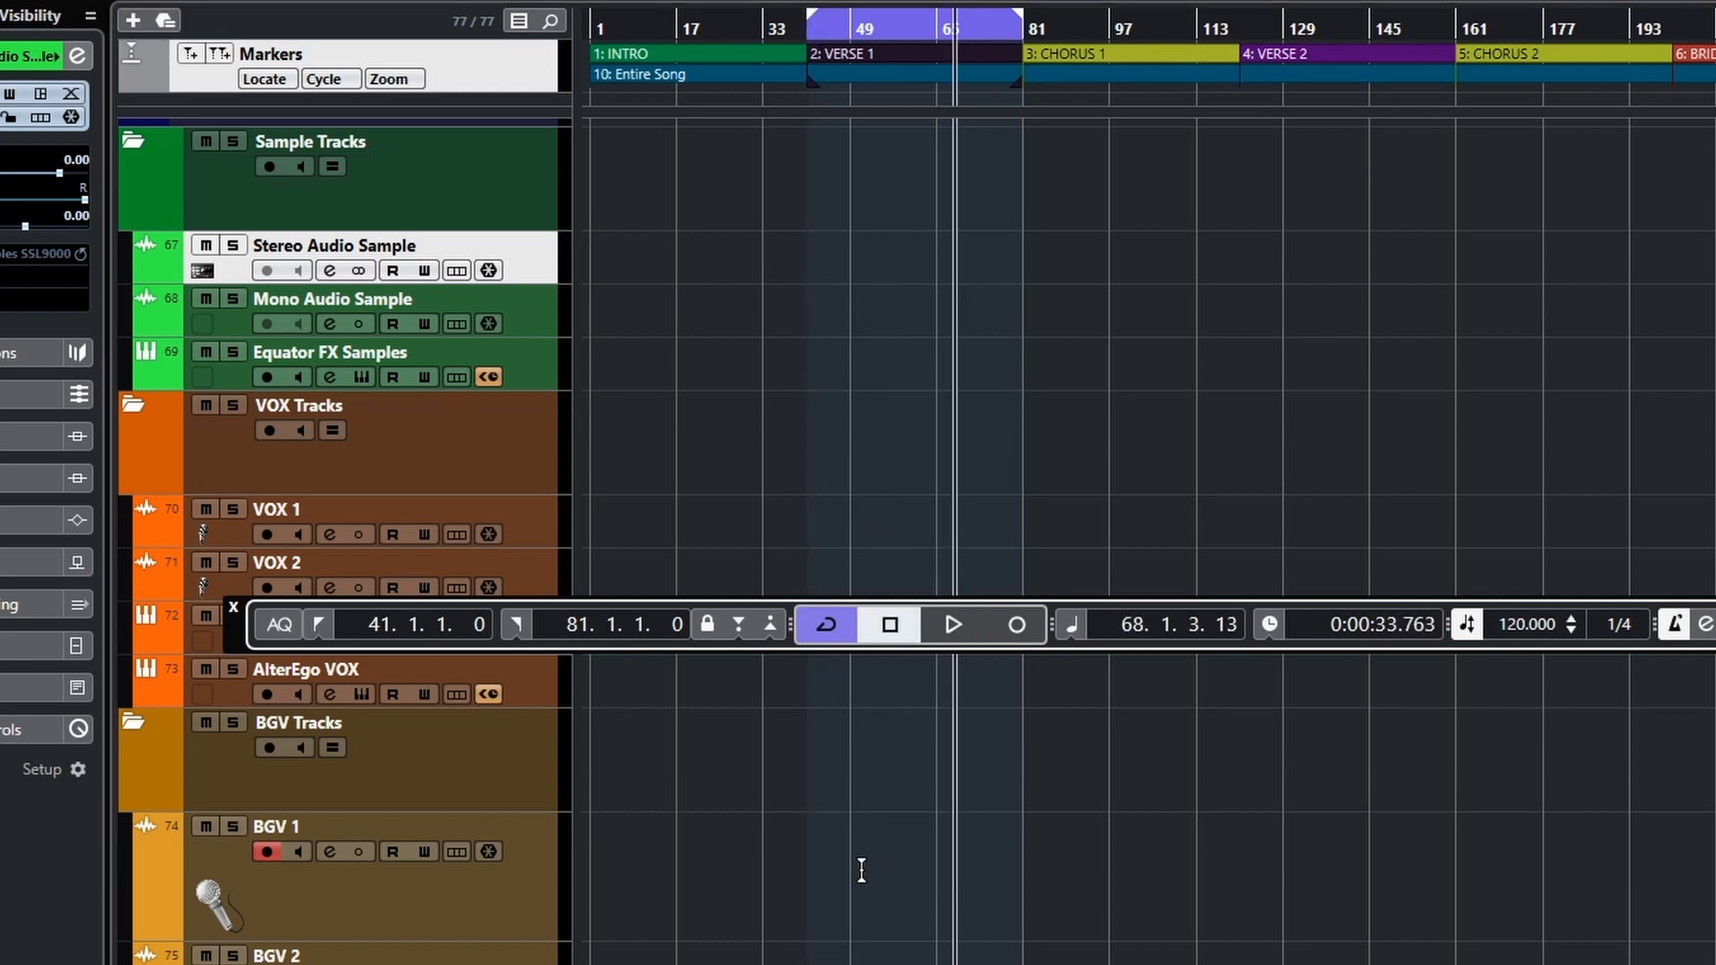
Step: Record a take on BGV 1 that cycles through VERSE 1, stop, and undo the recording
click(1015, 625)
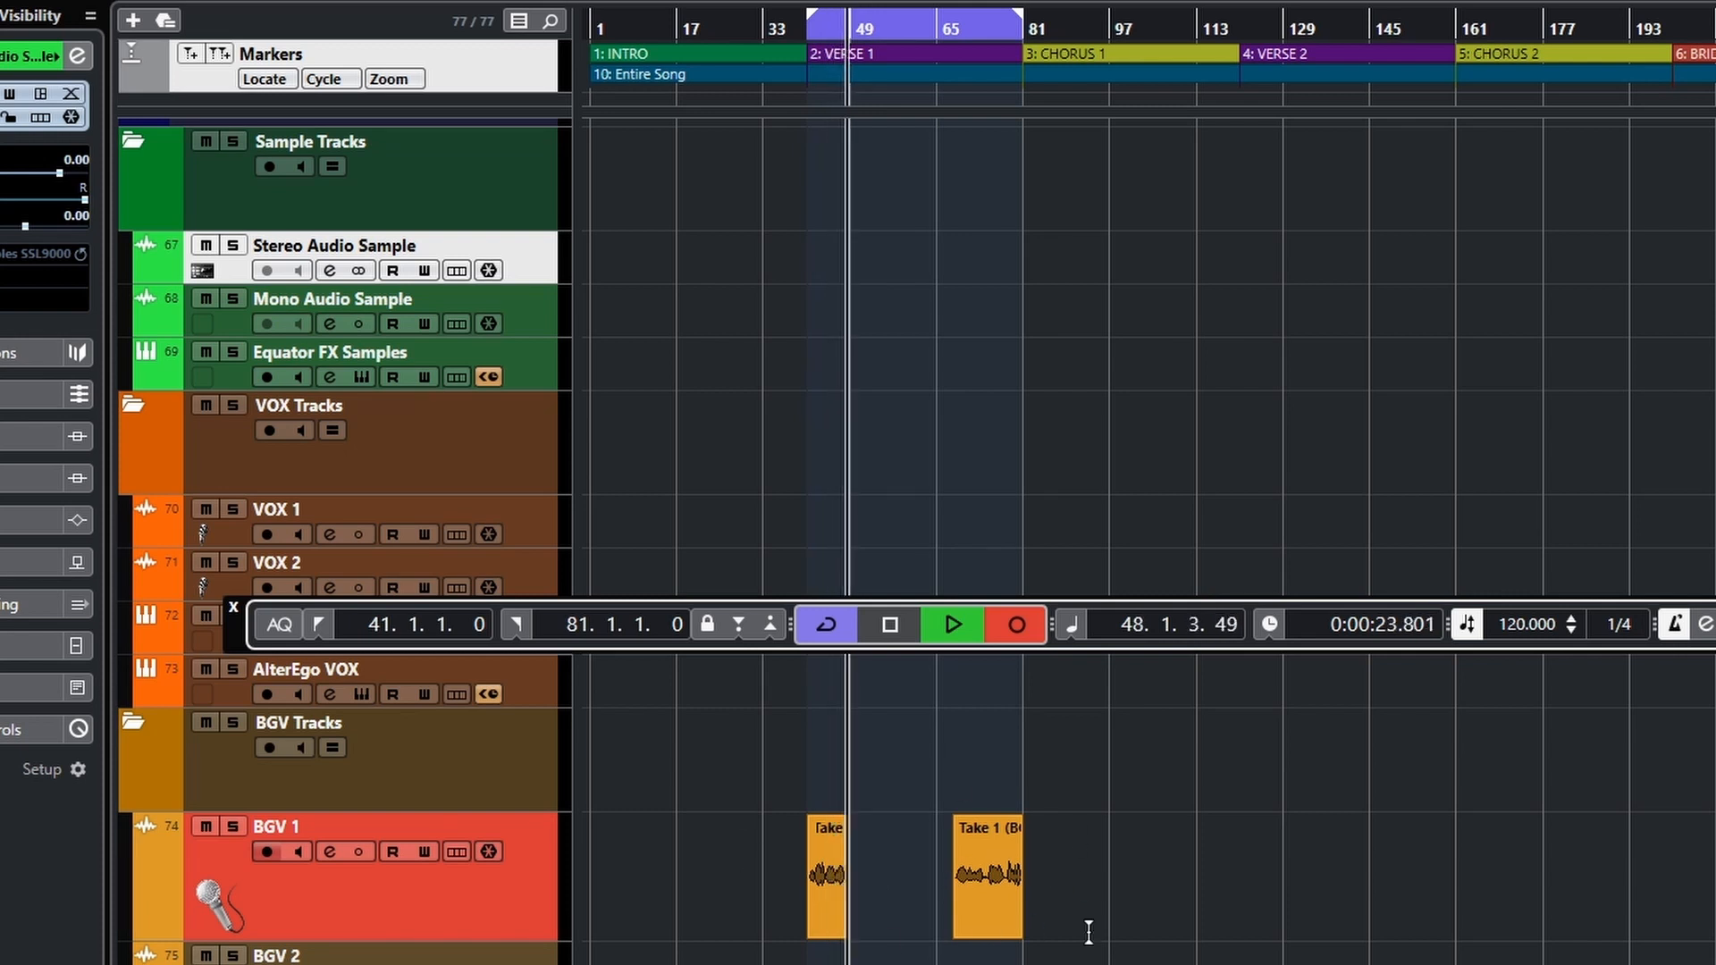
click(890, 626)
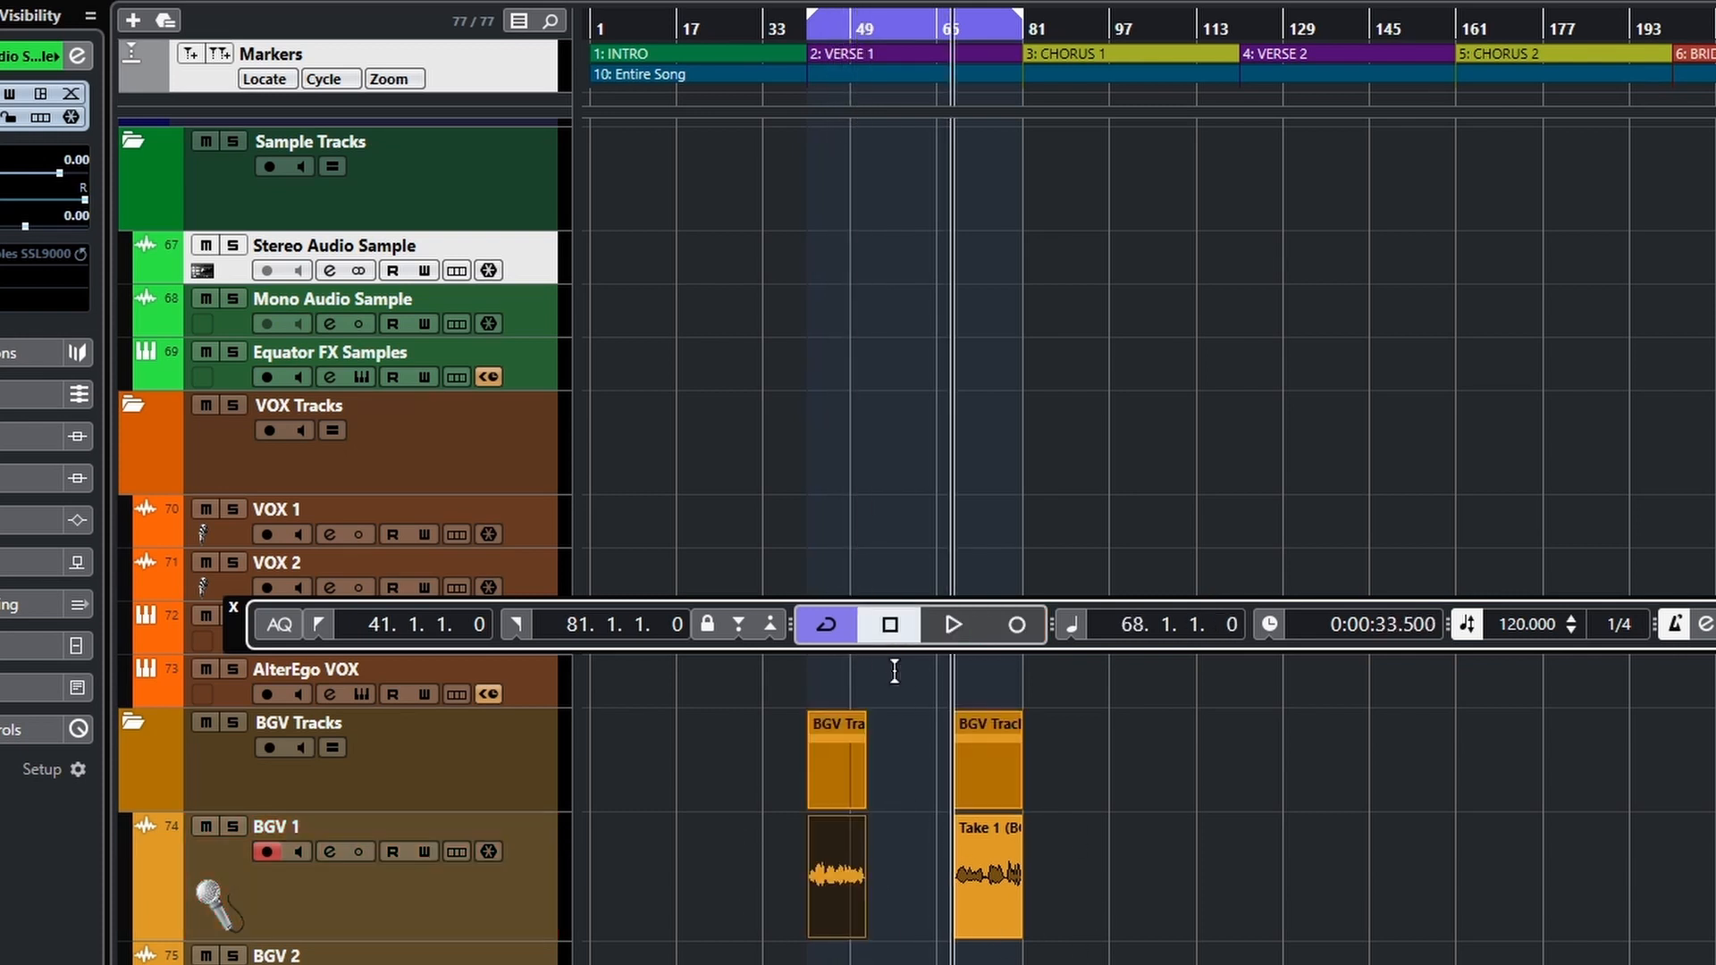
key(ctrl+z)
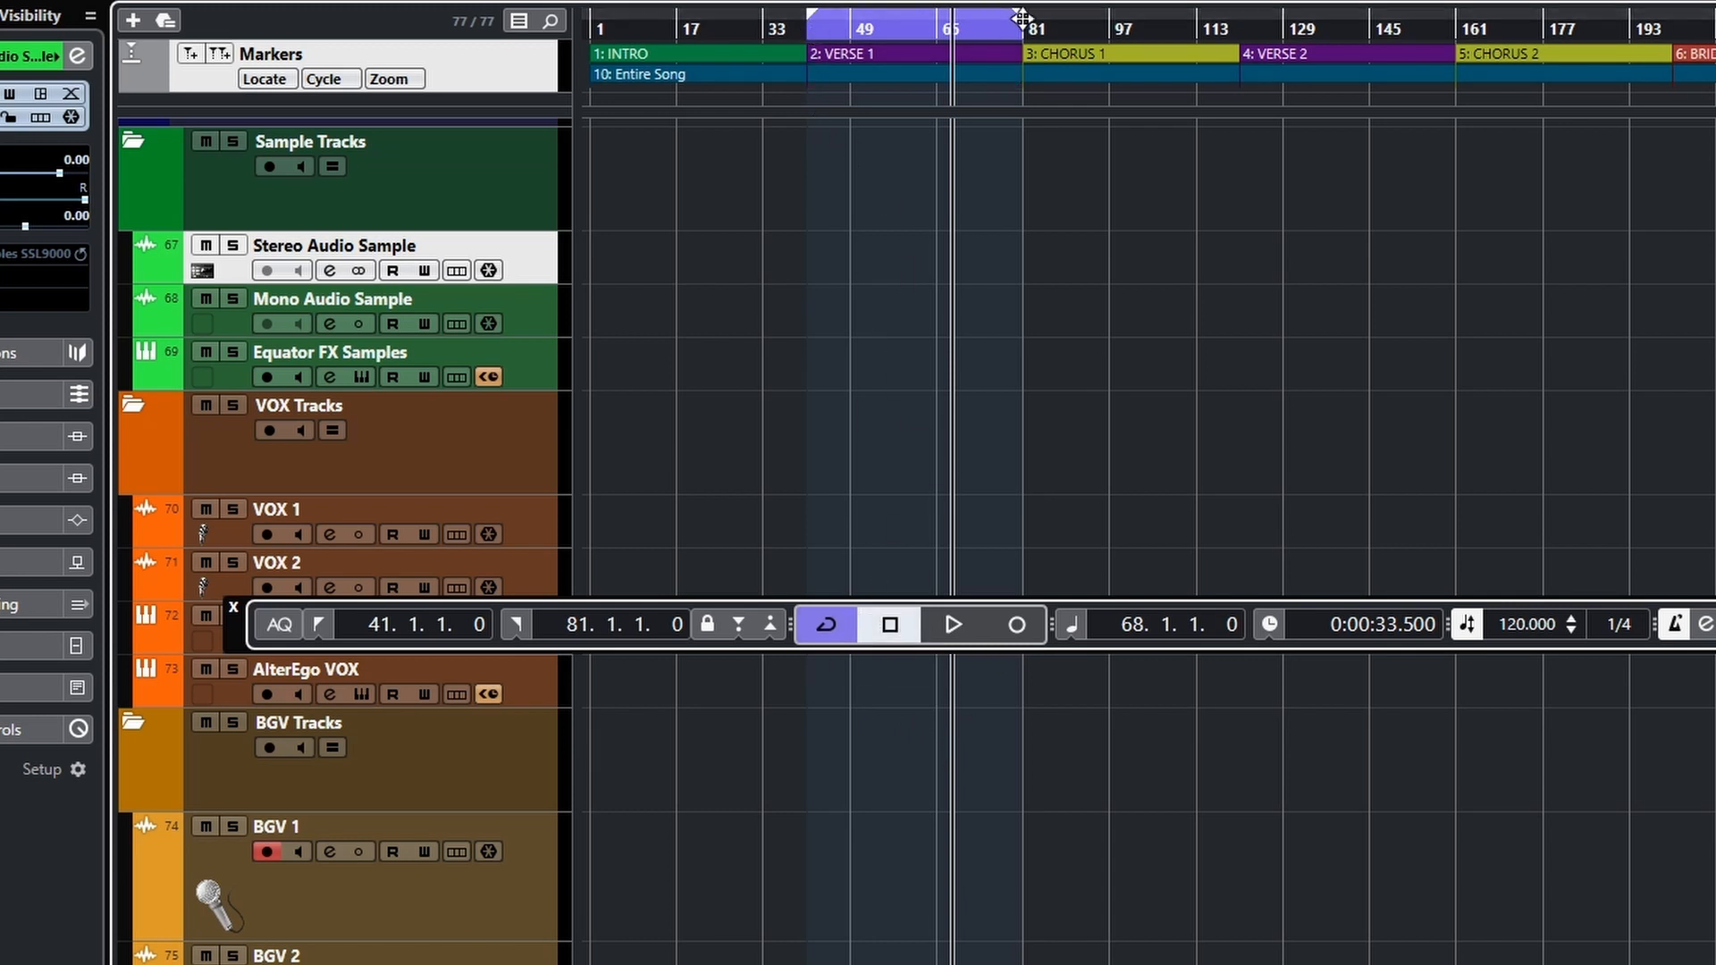
Step: Deactivate Cycle mode, play past the end of VERSE 1 into CHORUS 1 and stop
click(832, 625)
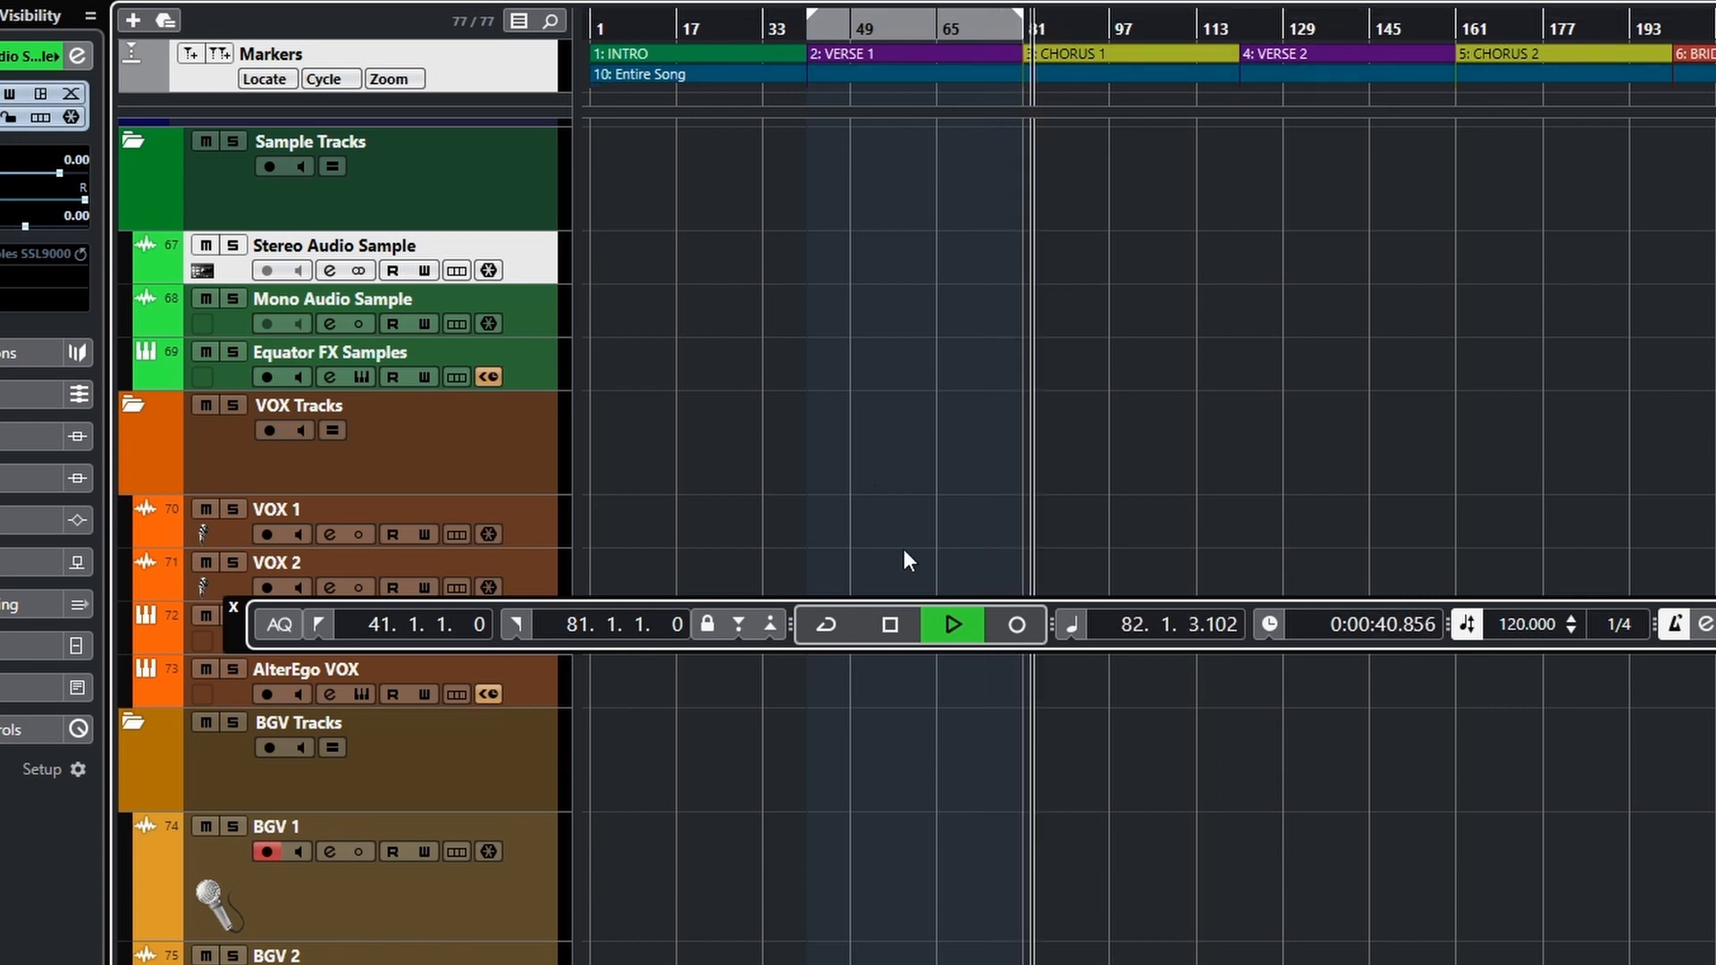
click(889, 625)
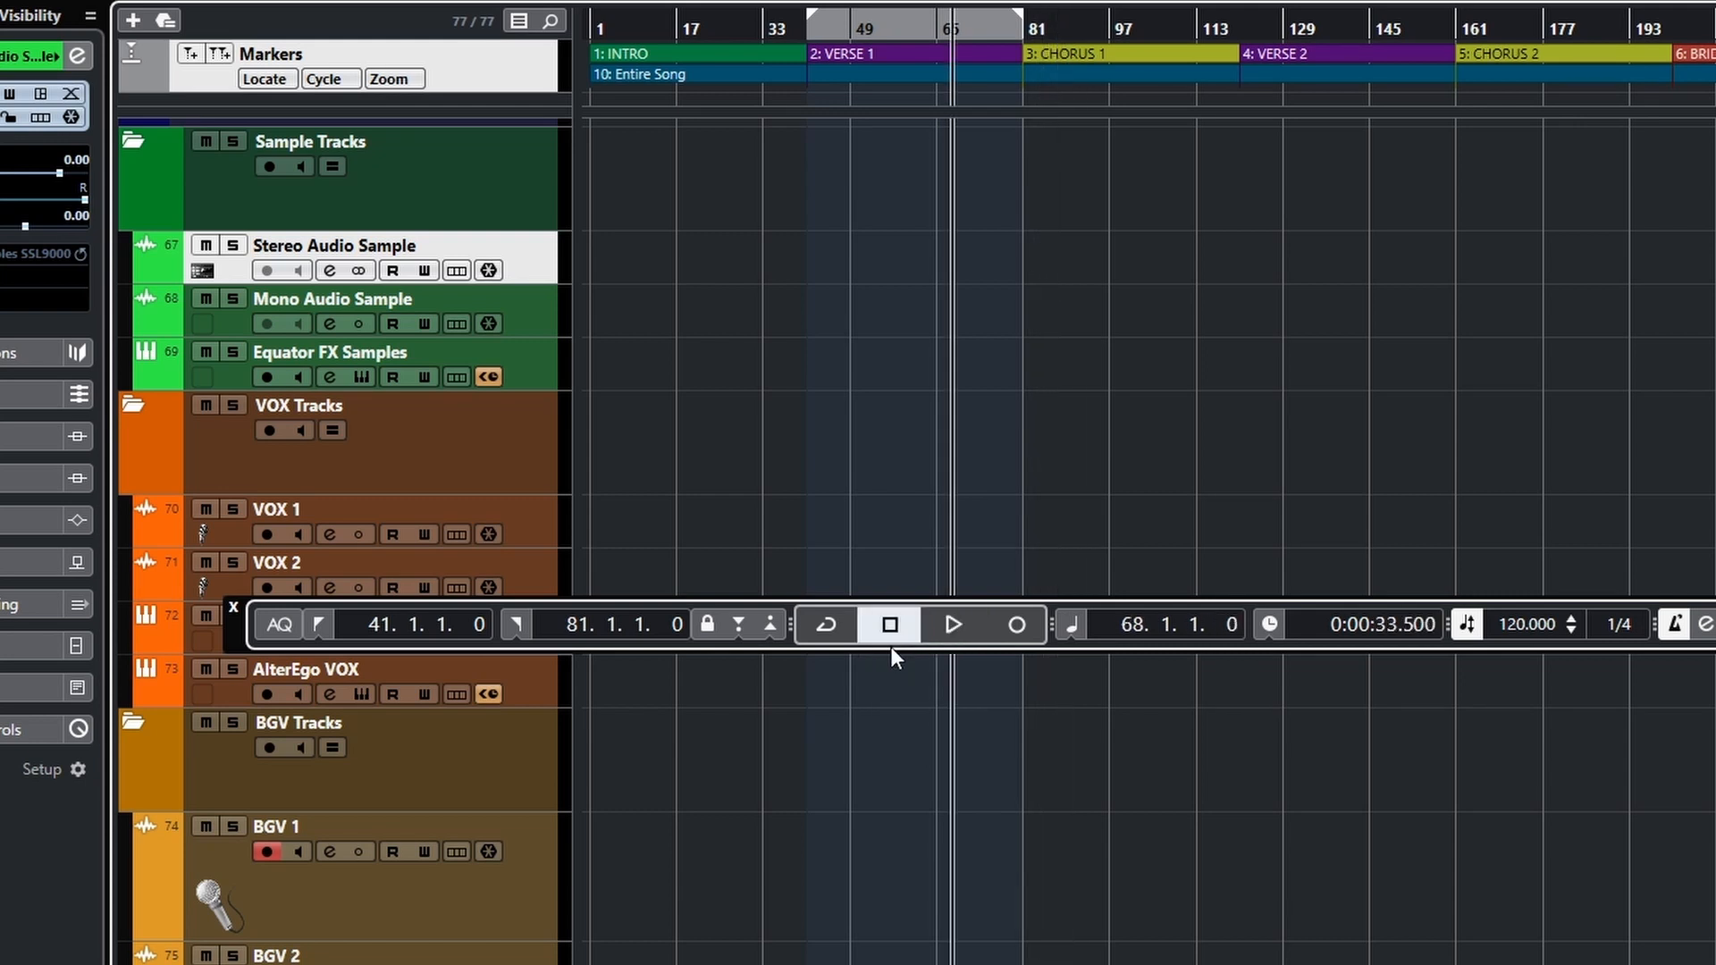
Step: Move the project cursor to about bar 89, activate Cycle mode, play briefly from there and stop
click(1070, 458)
click(815, 628)
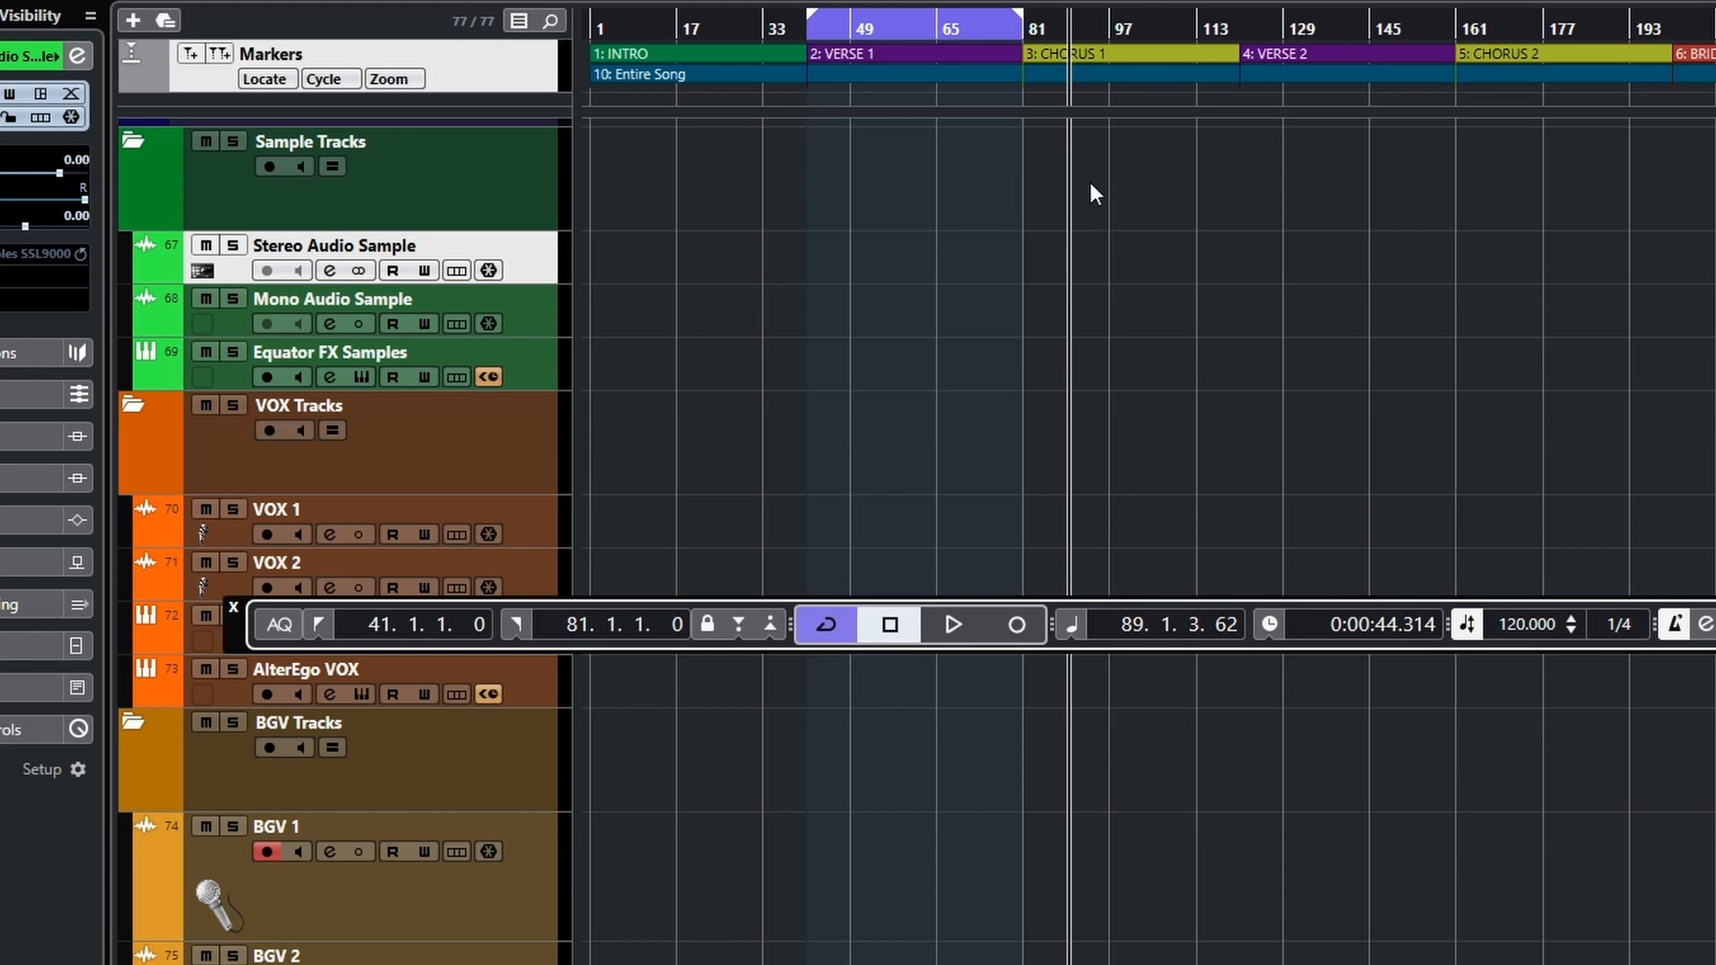
click(953, 625)
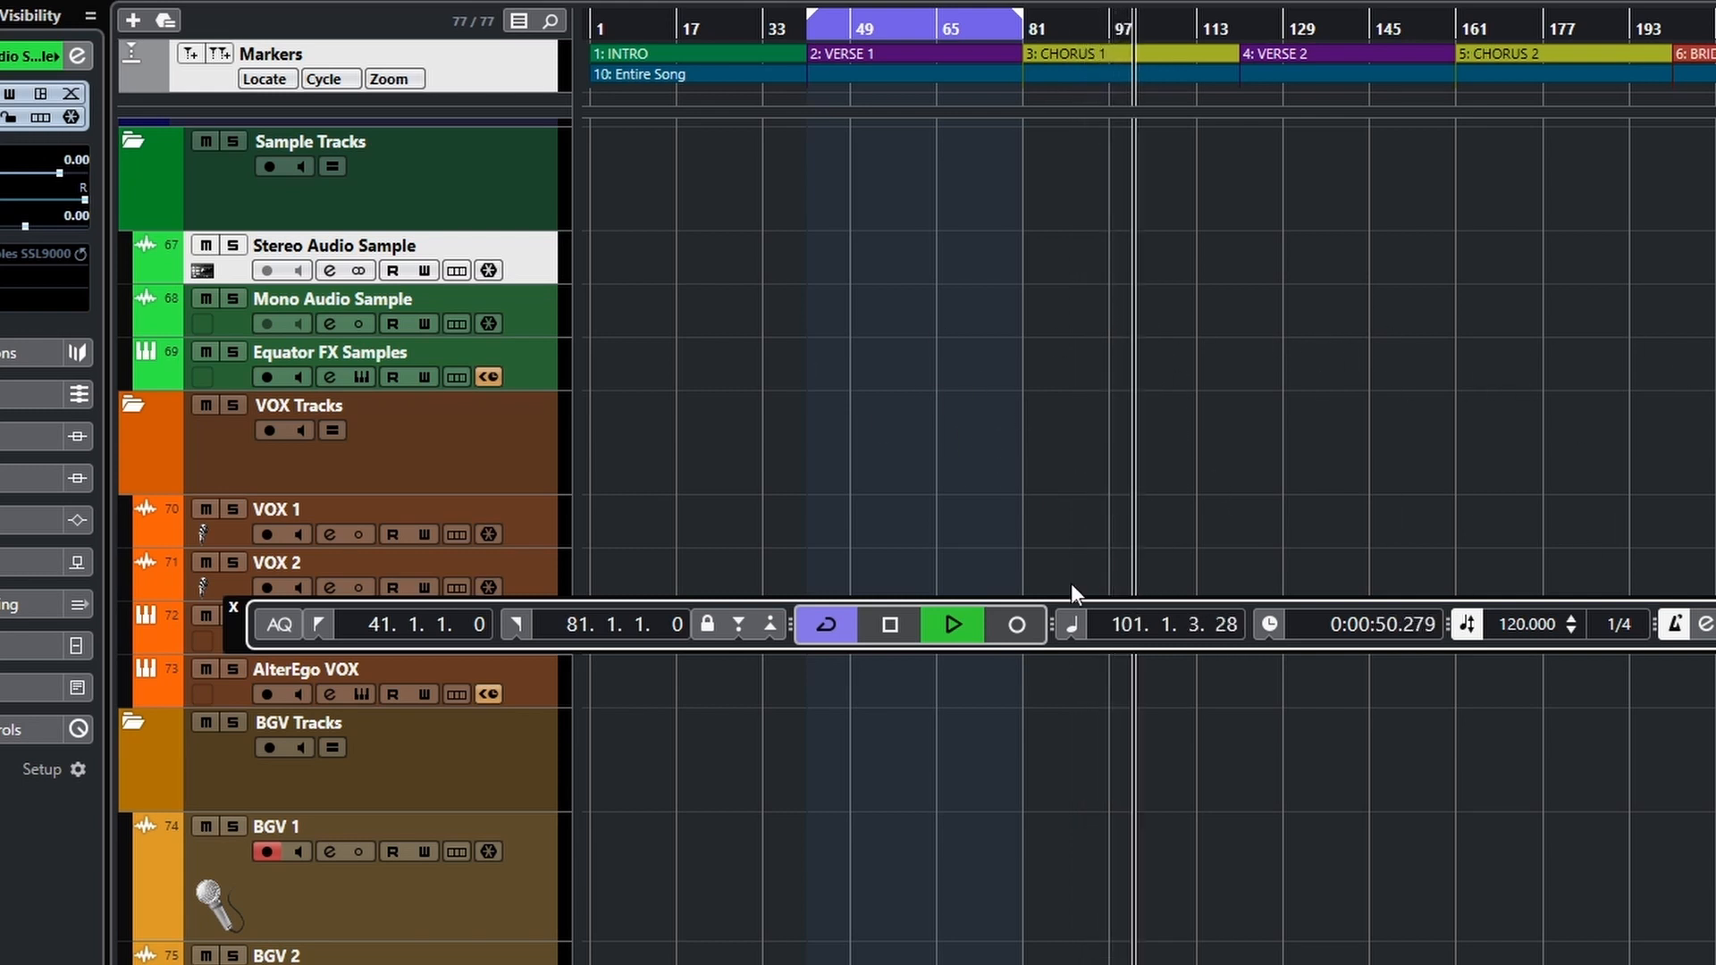
click(890, 624)
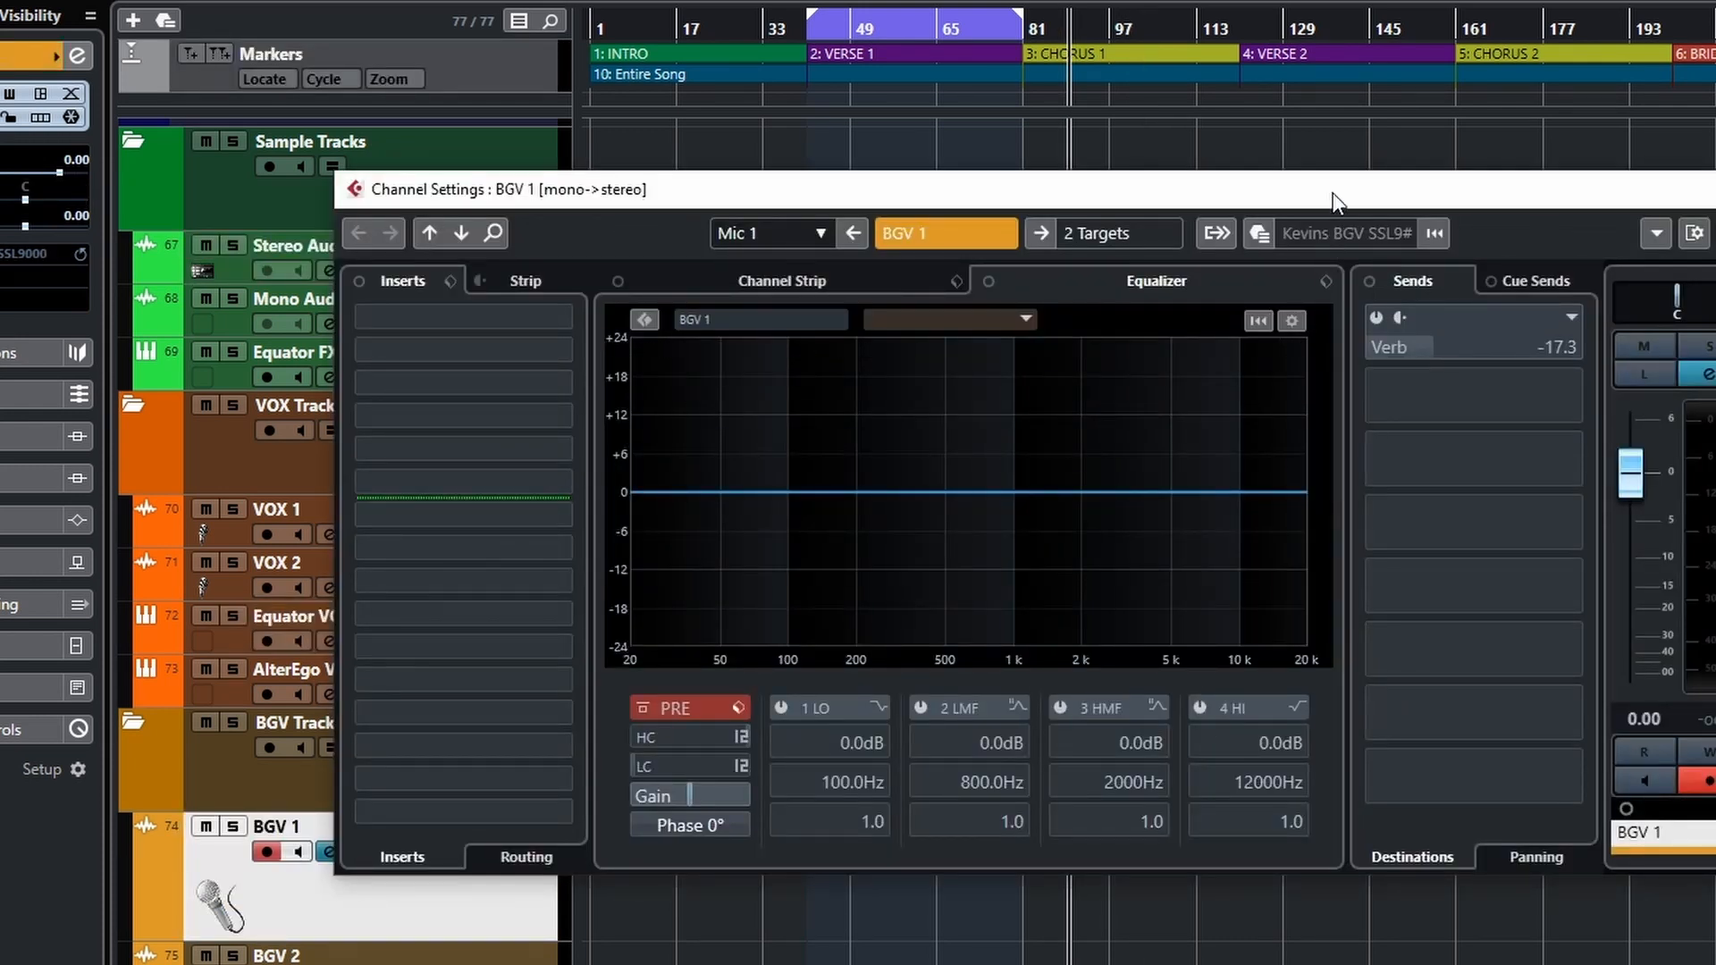
Step: Bring the BGV 1 Channel Settings window fully into view, pan the channel to R4 and reset the pan to centre (C)
drag(1333, 194, 1111, 198)
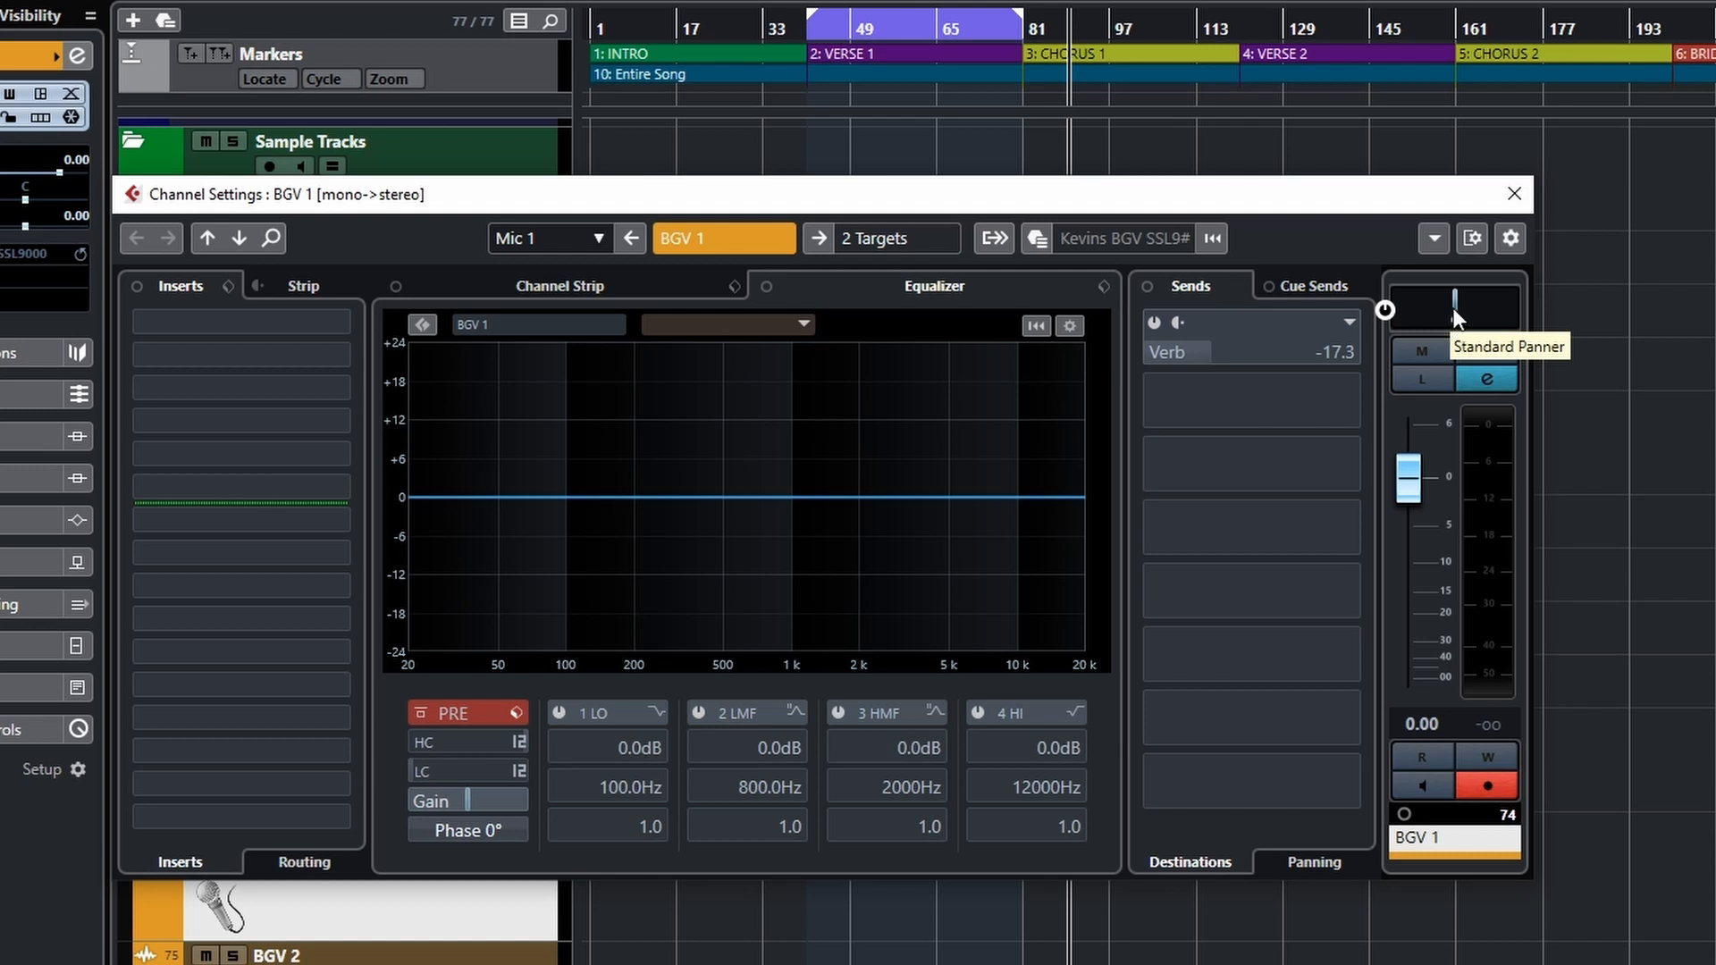
mouse_move(1451, 302)
mouse_down()
mouse_move(1395, 302)
mouse_move(1515, 302)
mouse_move(1456, 302)
mouse_up()
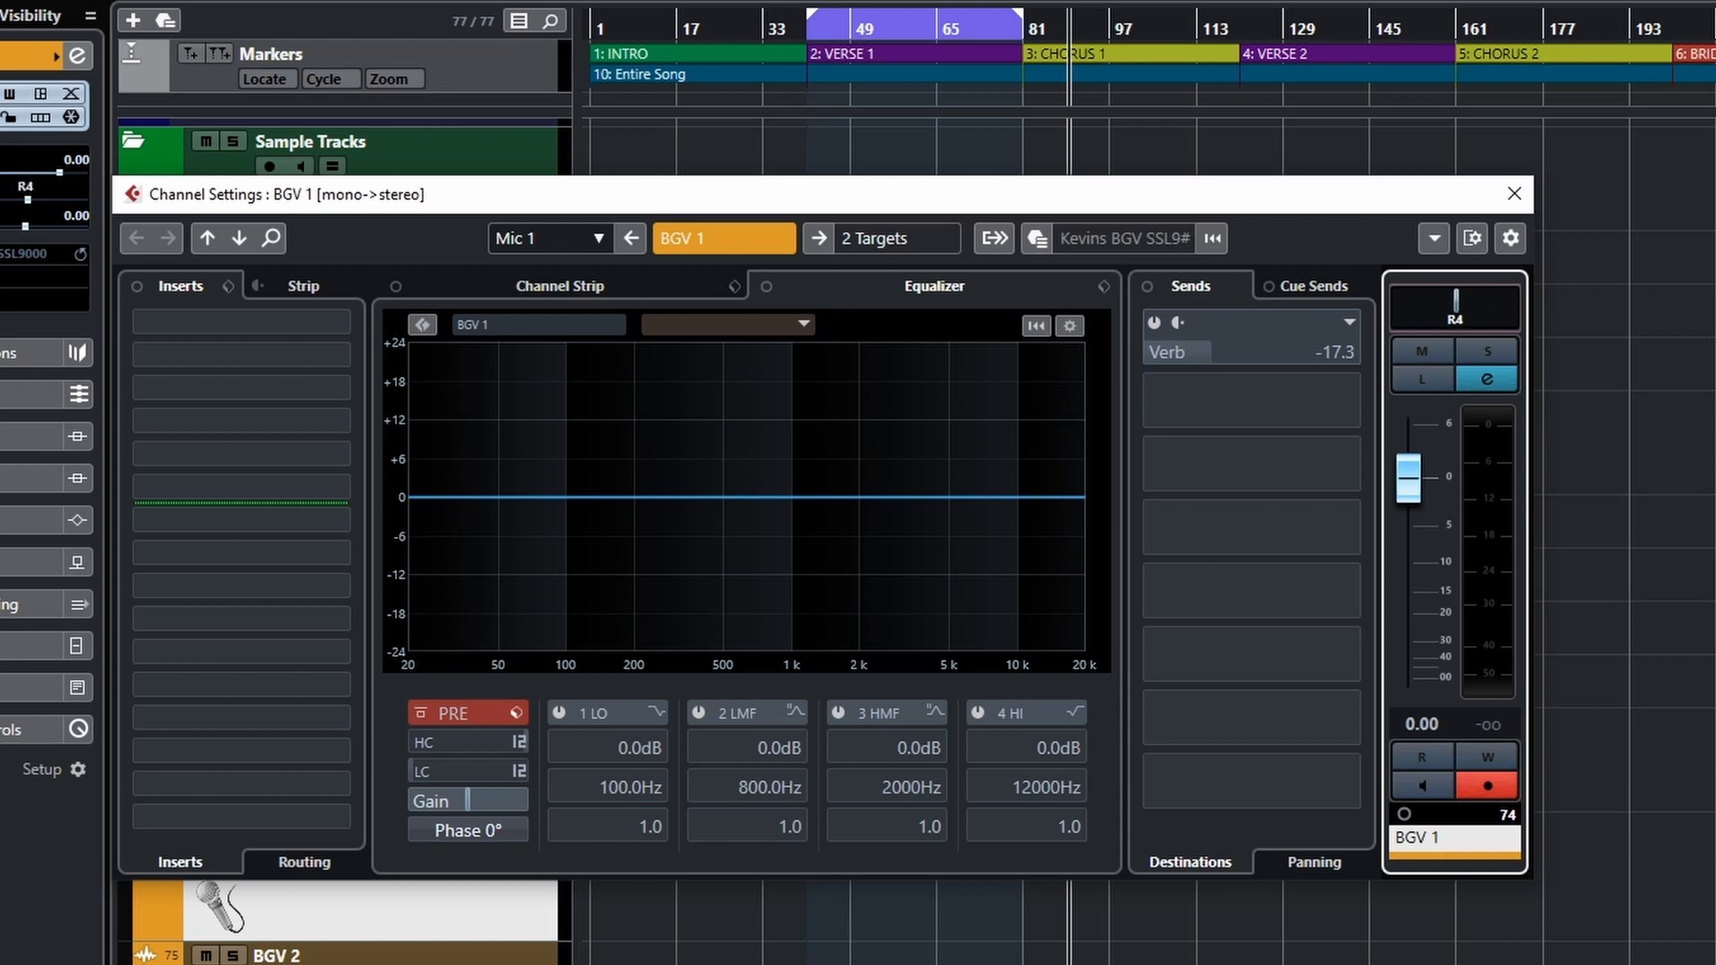
double_click(1456, 315)
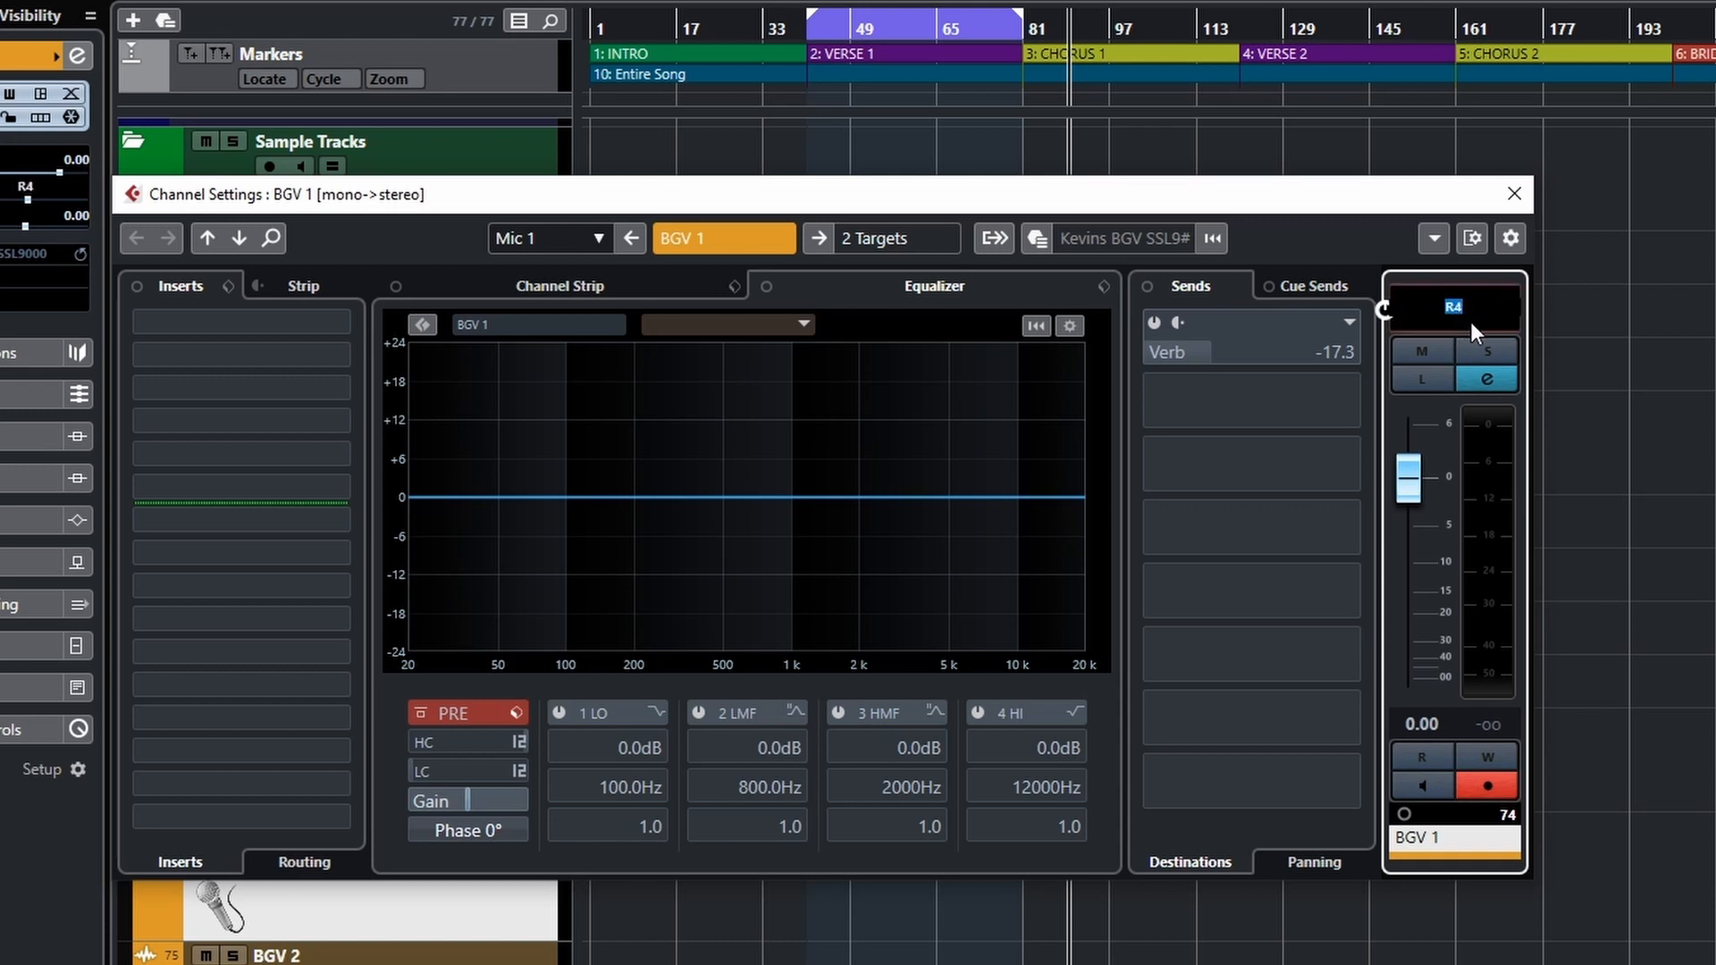
text(c)
key(Return)
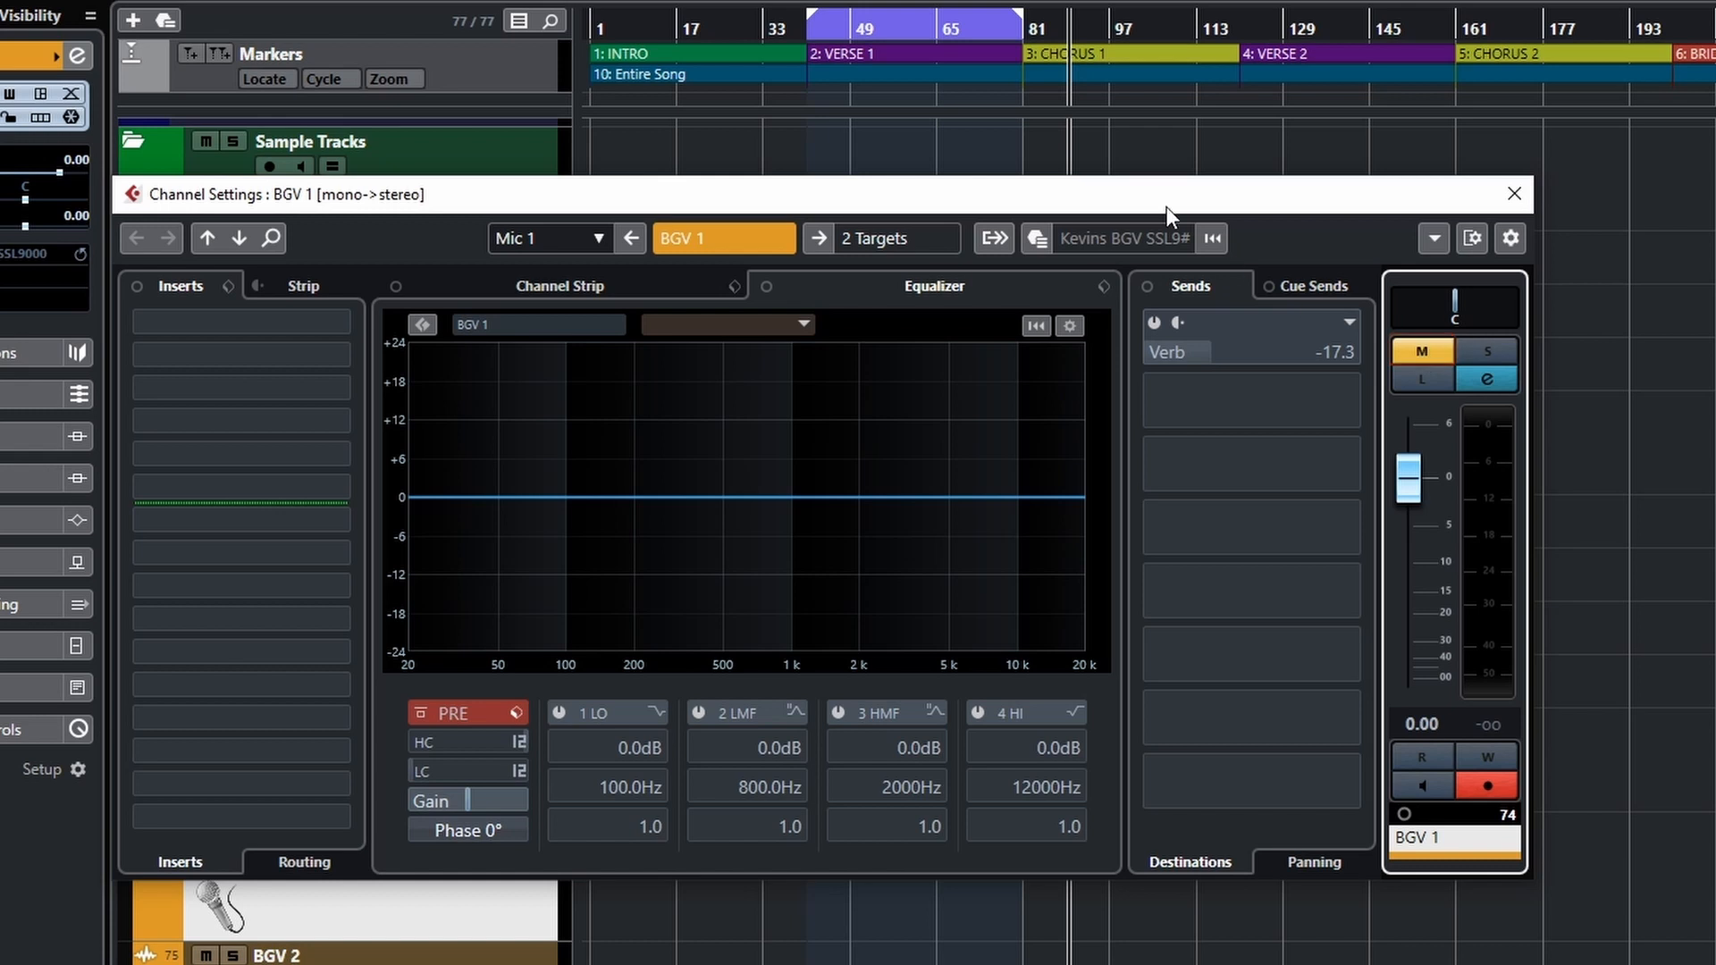
Step: Unmute the BGV 1 channel, turn its solo on and off, and close its channel settings
drag(1167, 206, 1336, 107)
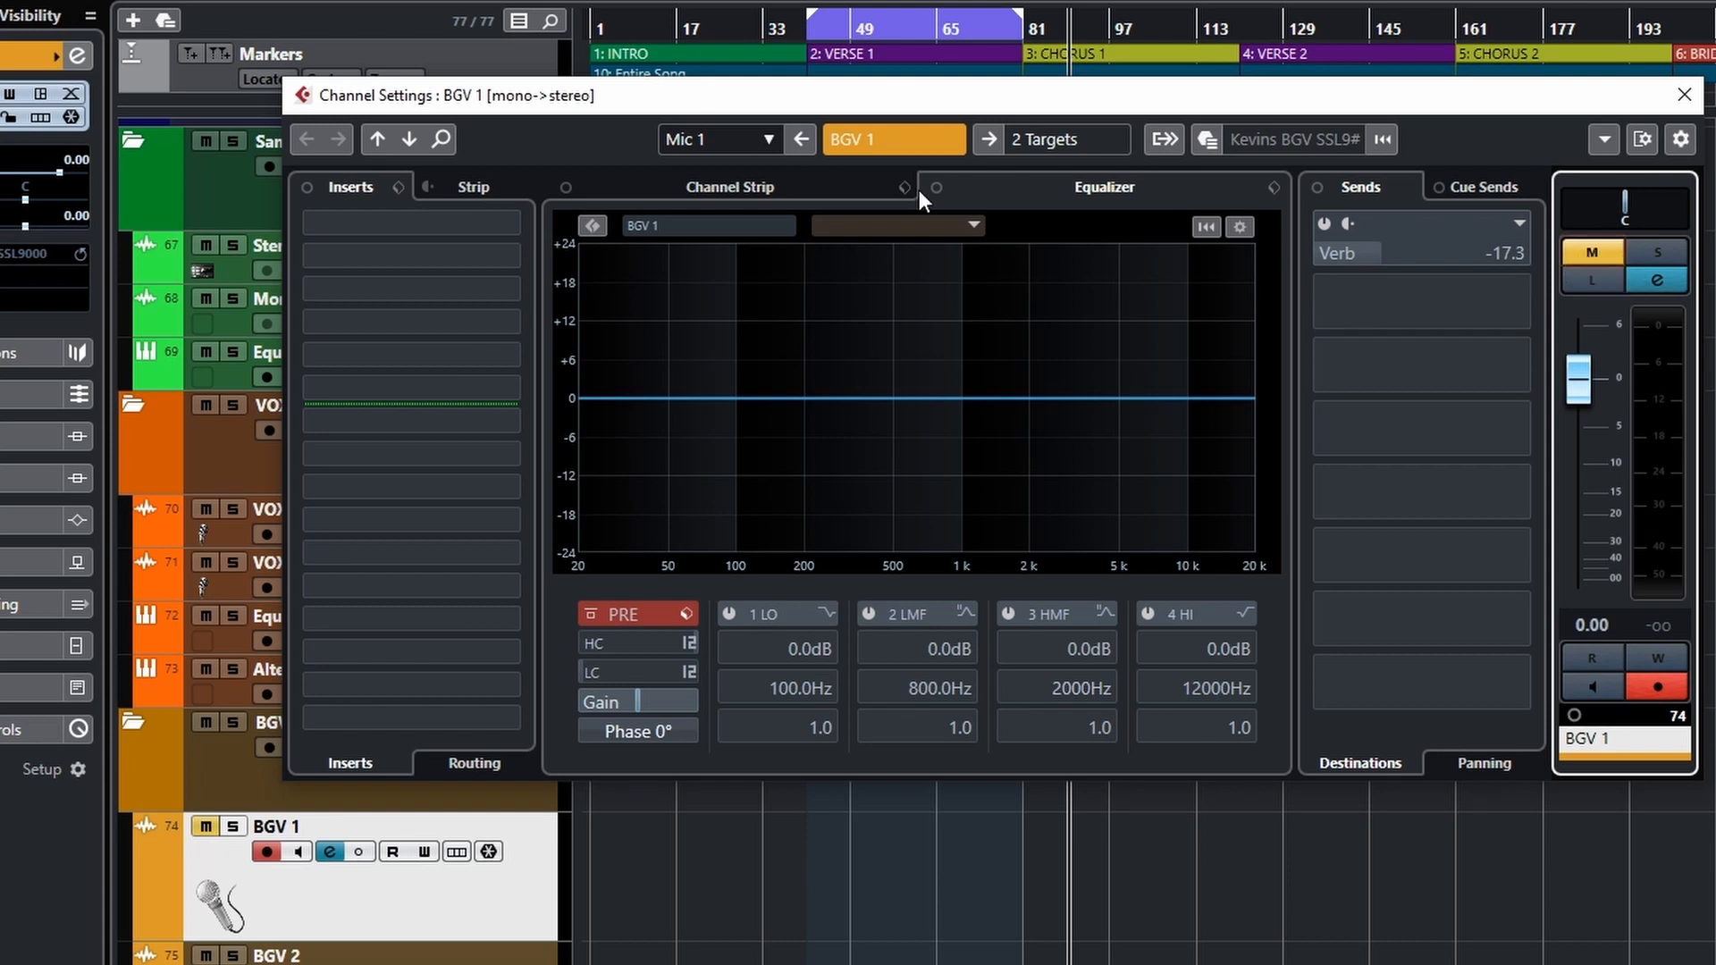
click(1593, 252)
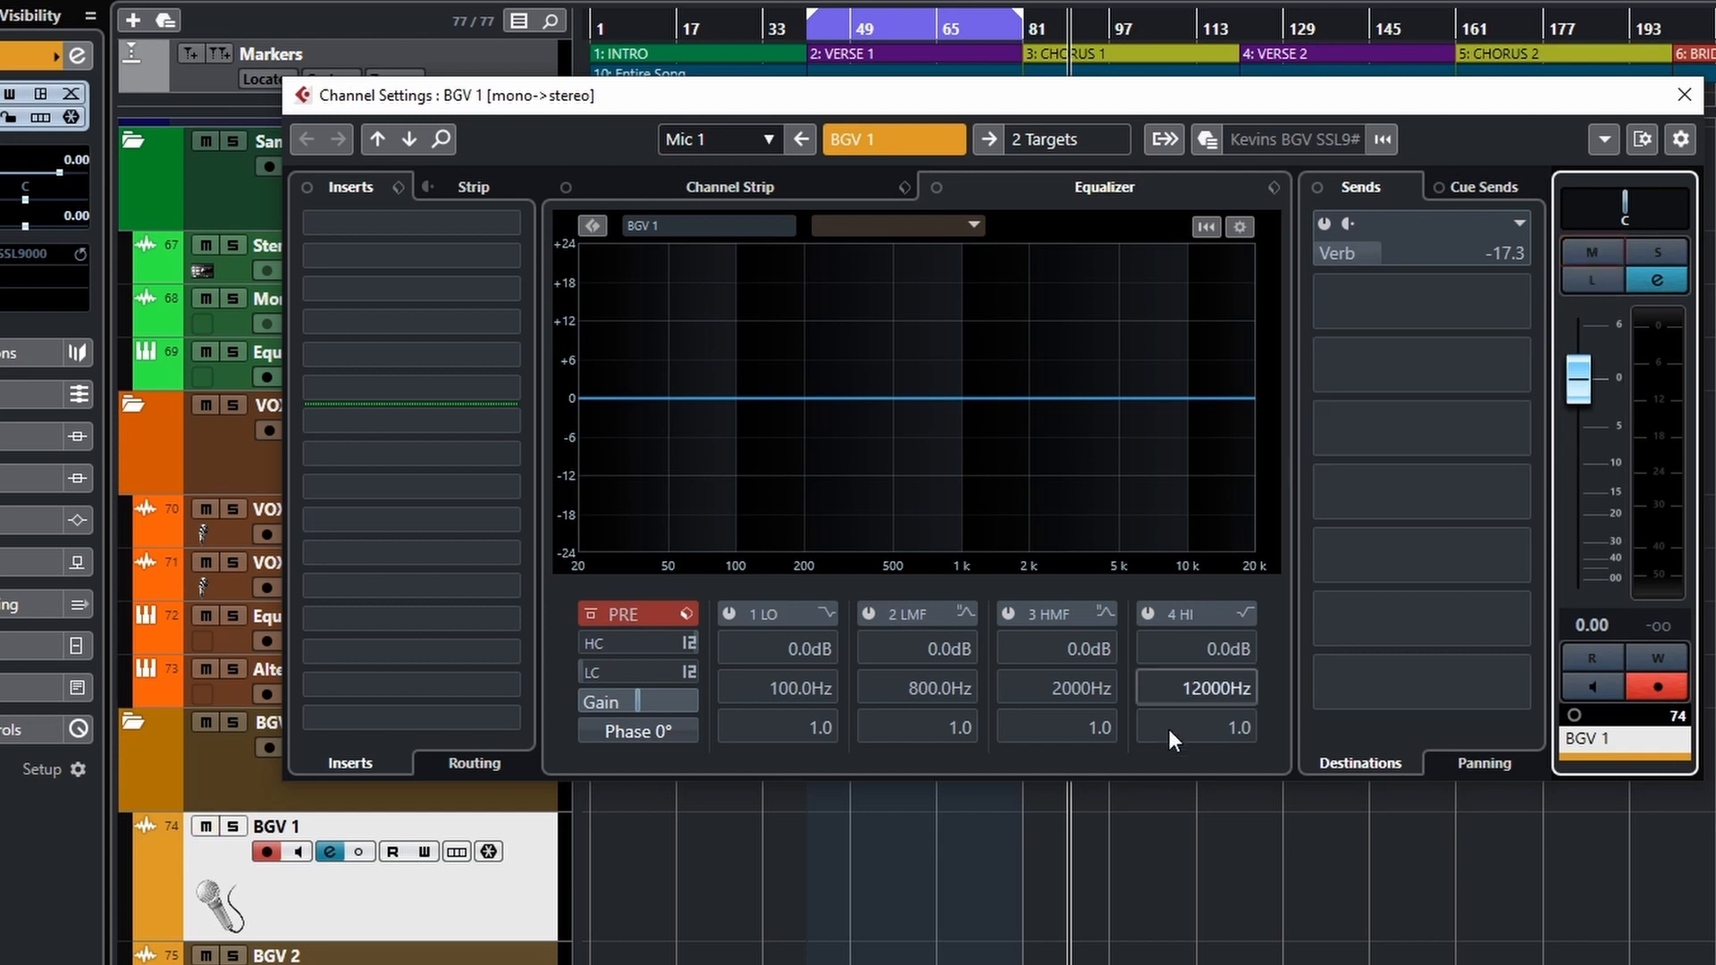
click(1650, 248)
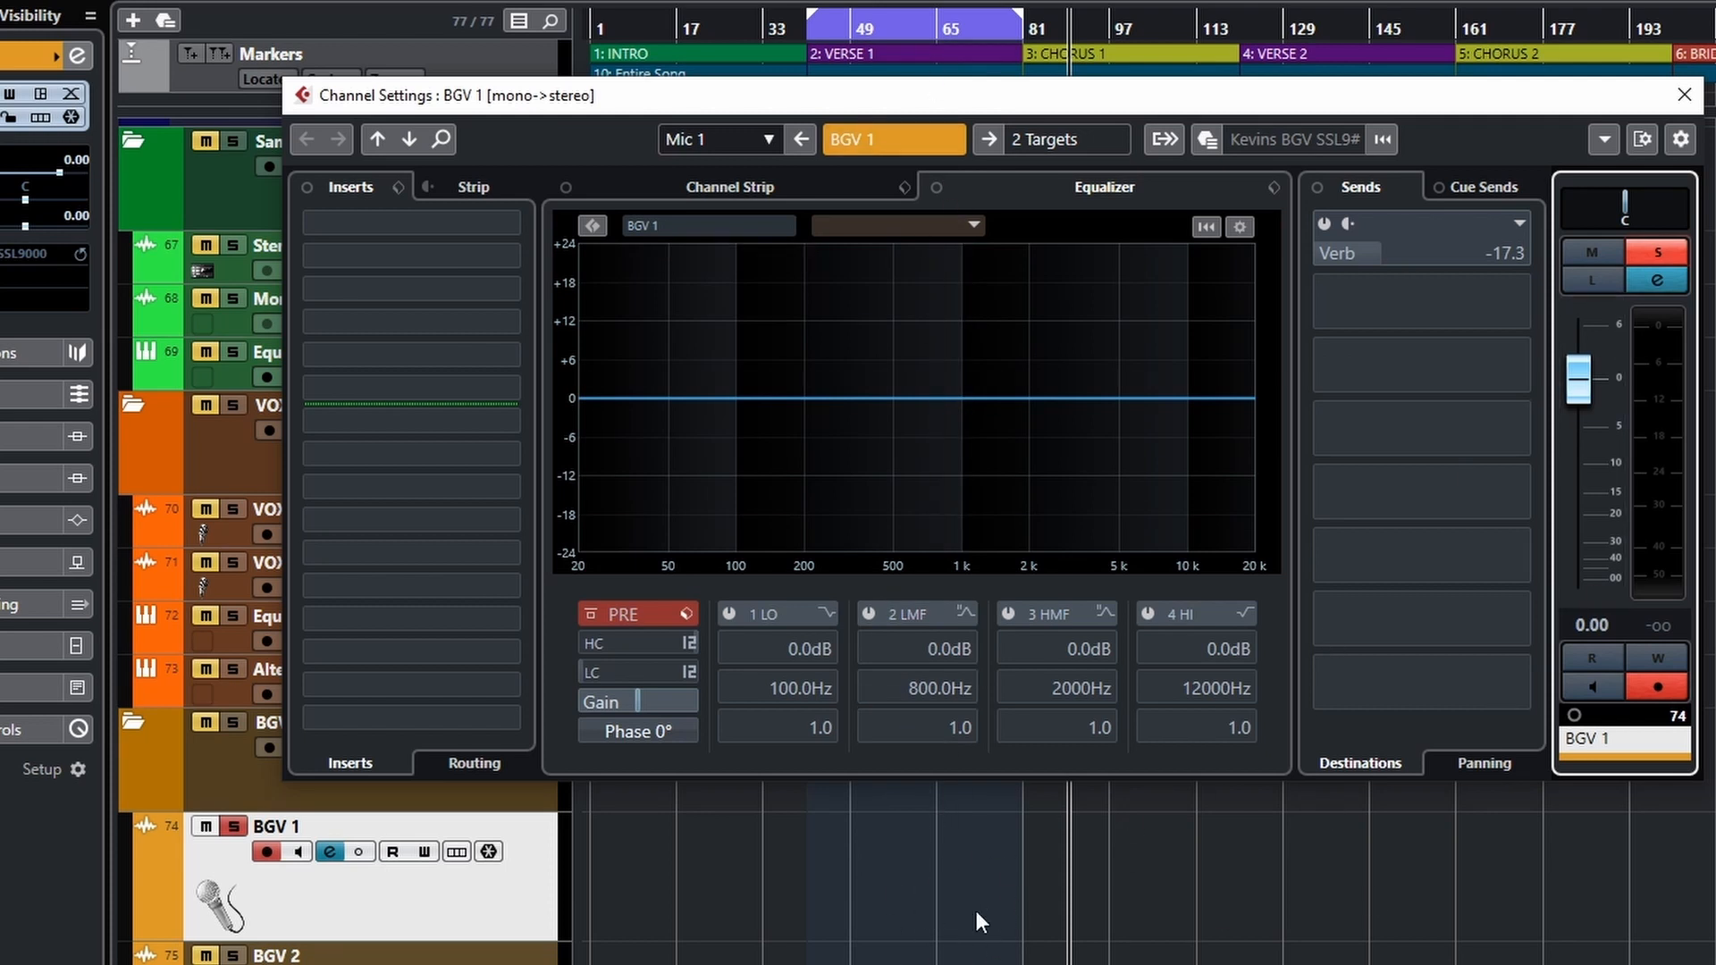
click(1664, 253)
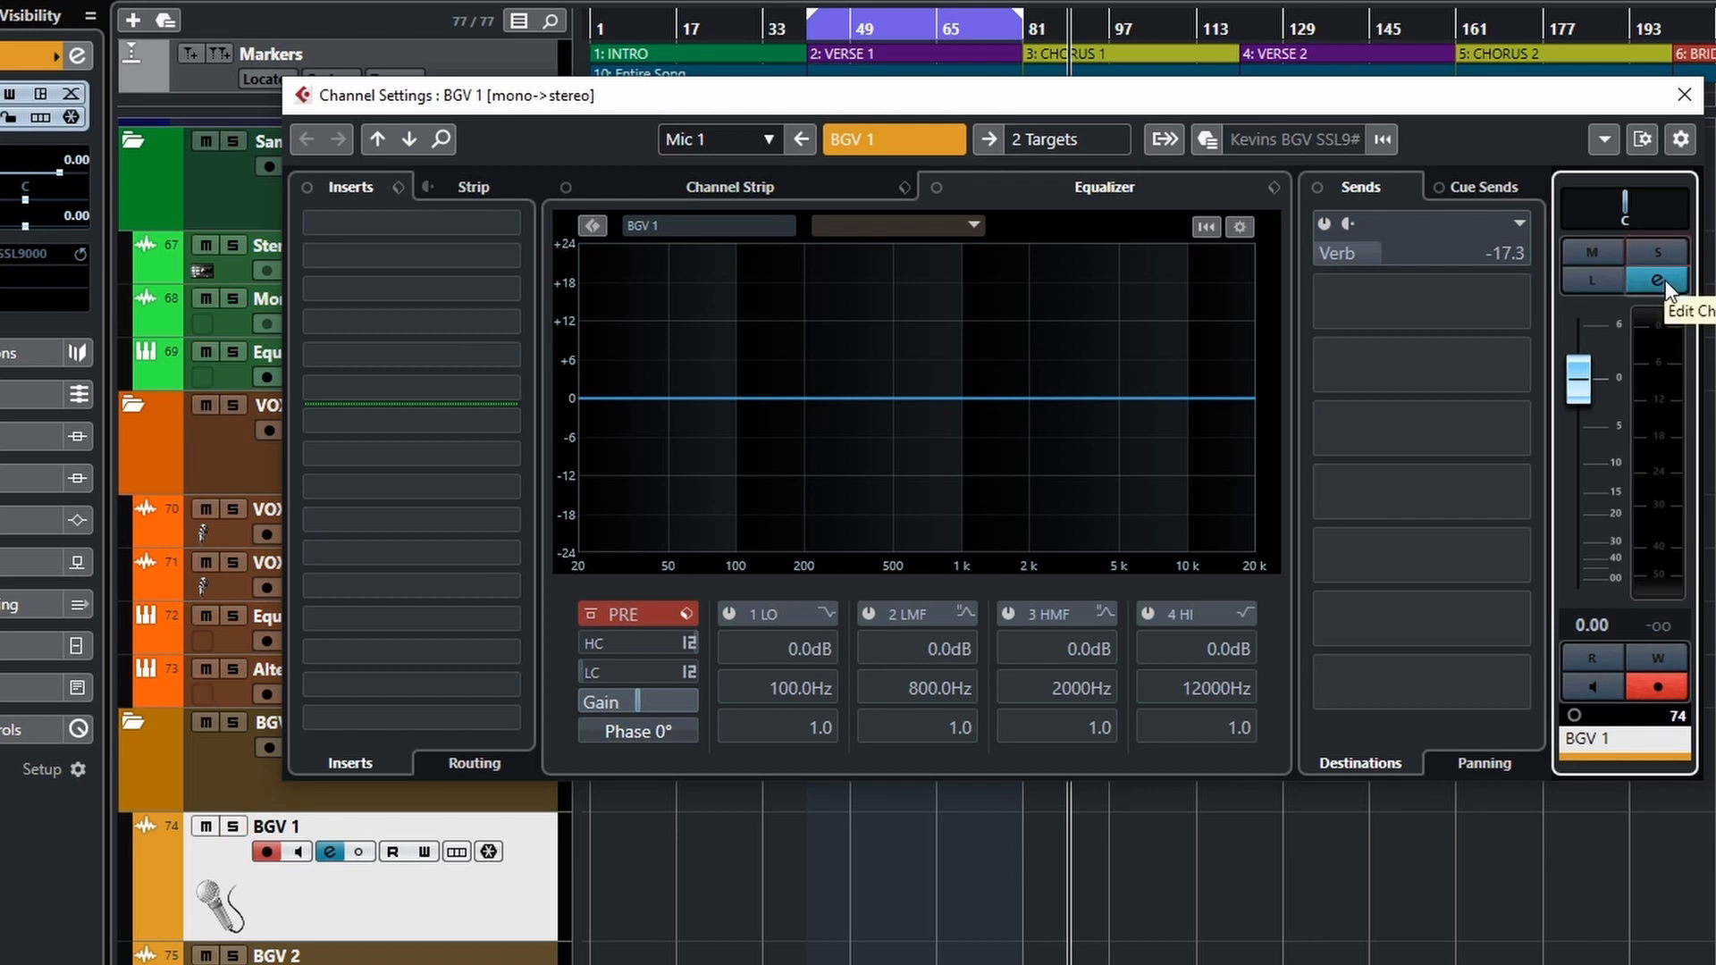
click(1660, 281)
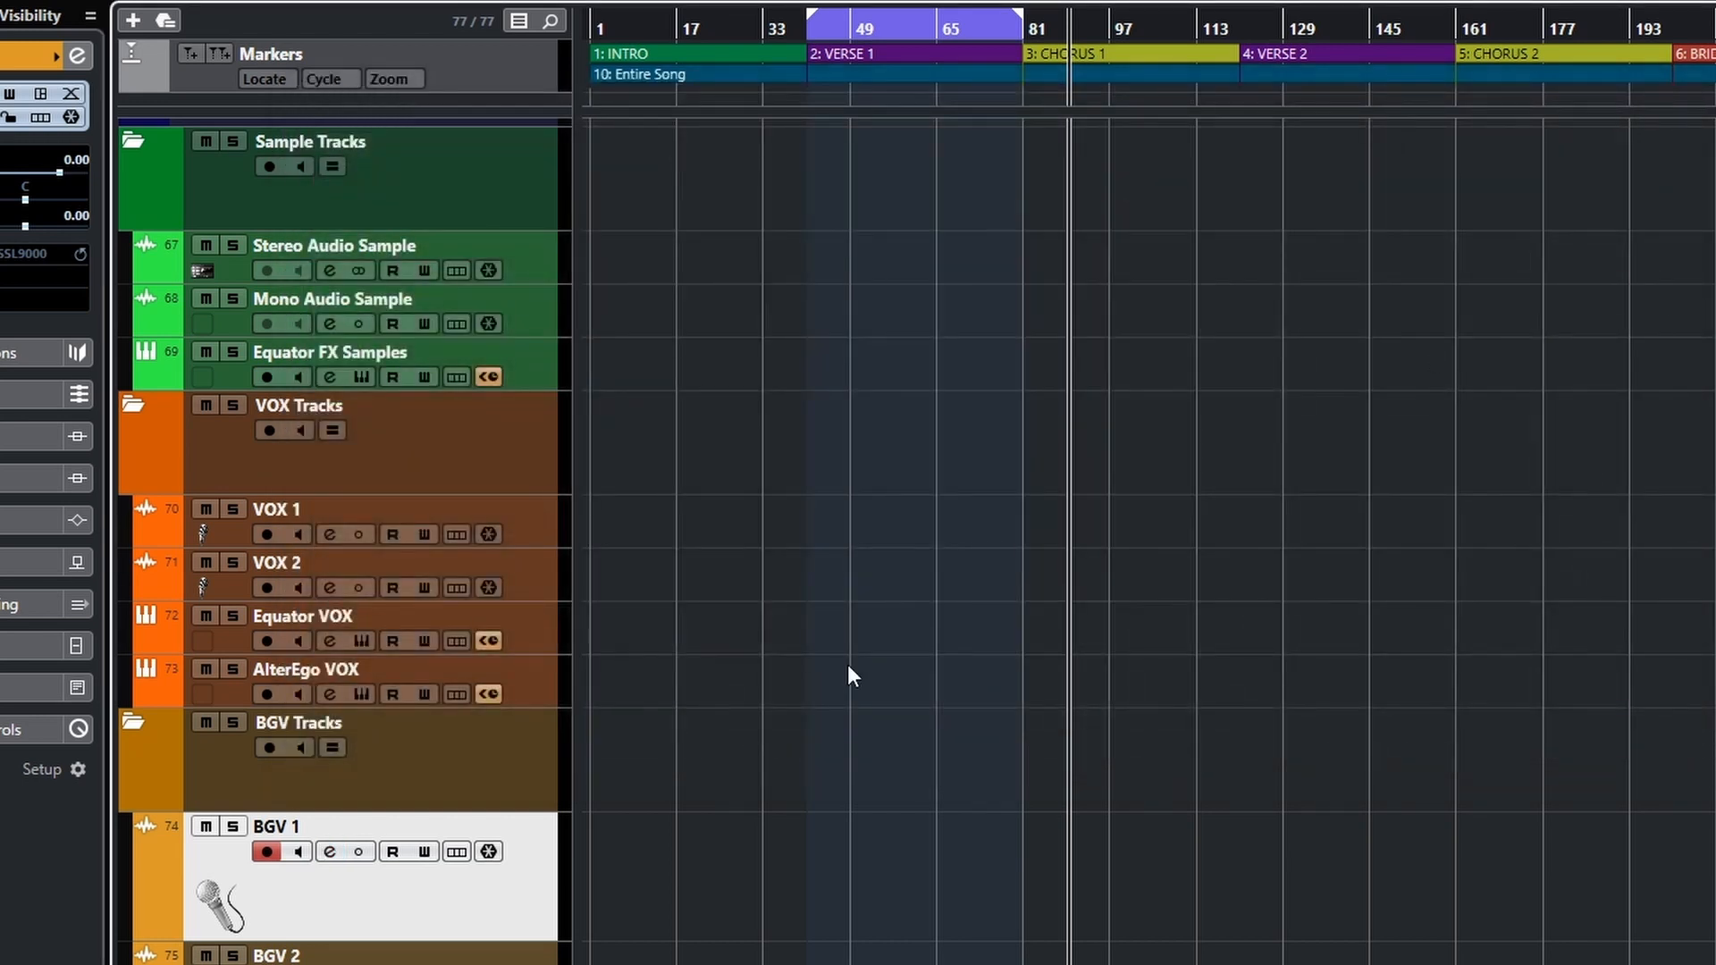
Step: Reopen the BGV 1 channel settings and look through the channel strip, equalizer, insert effect list, cue sends and sends
click(329, 854)
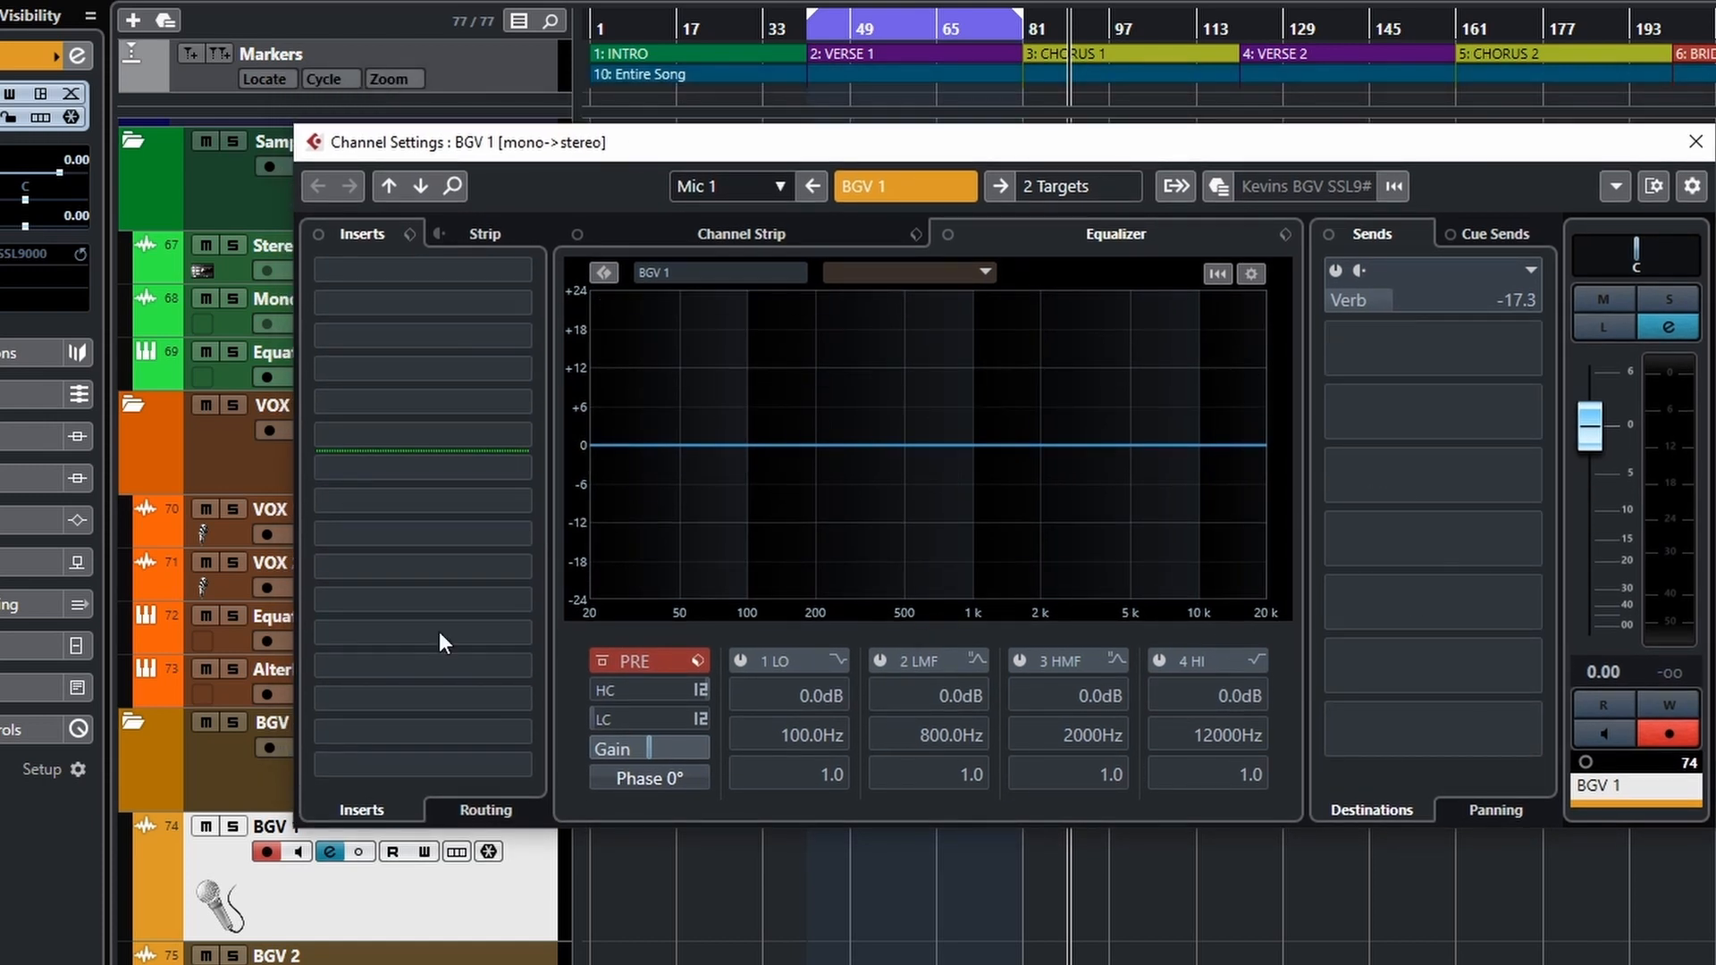
click(760, 232)
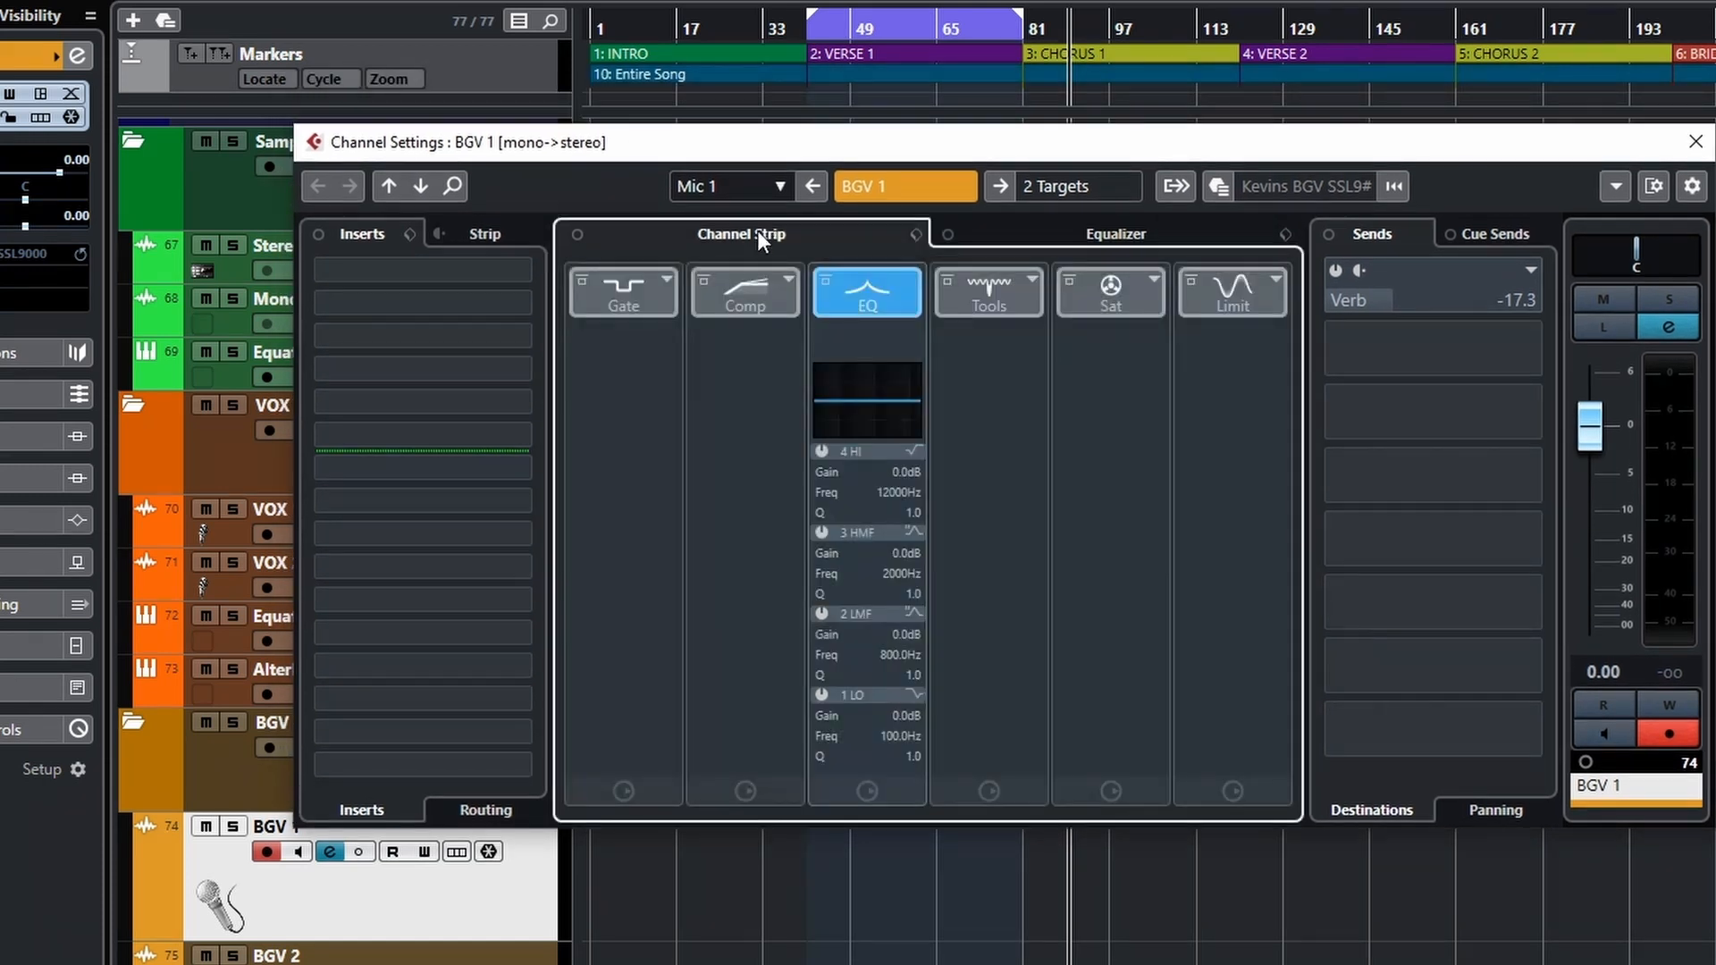
click(1119, 235)
click(487, 230)
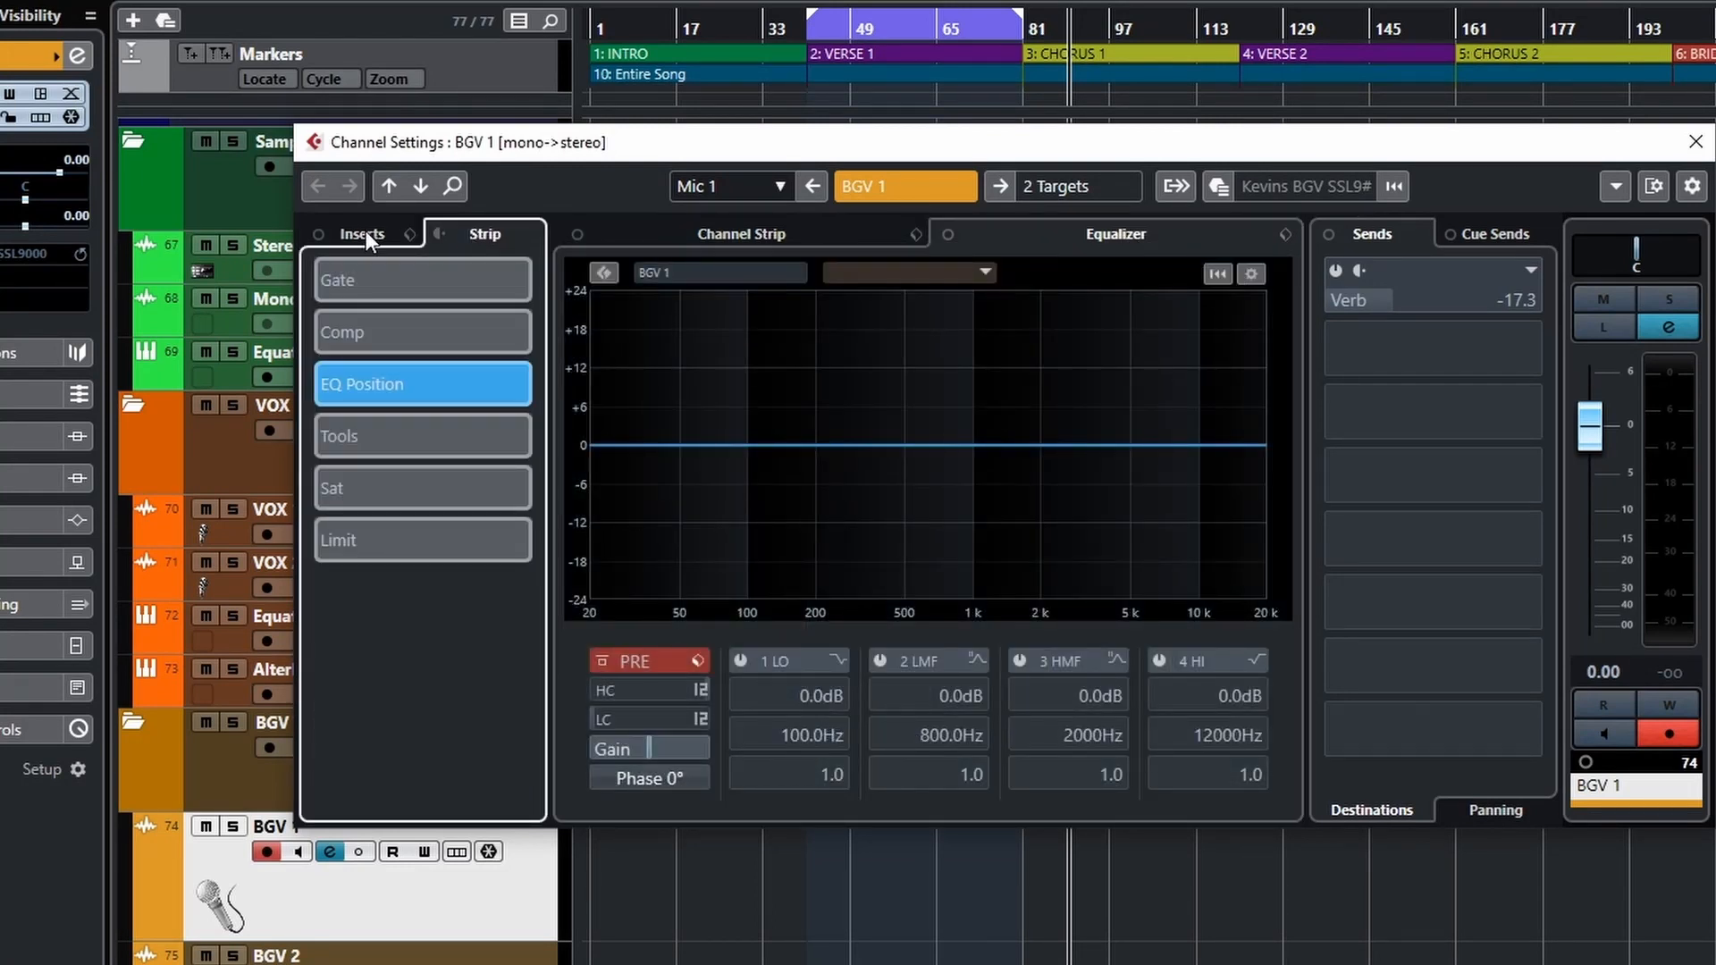
click(344, 231)
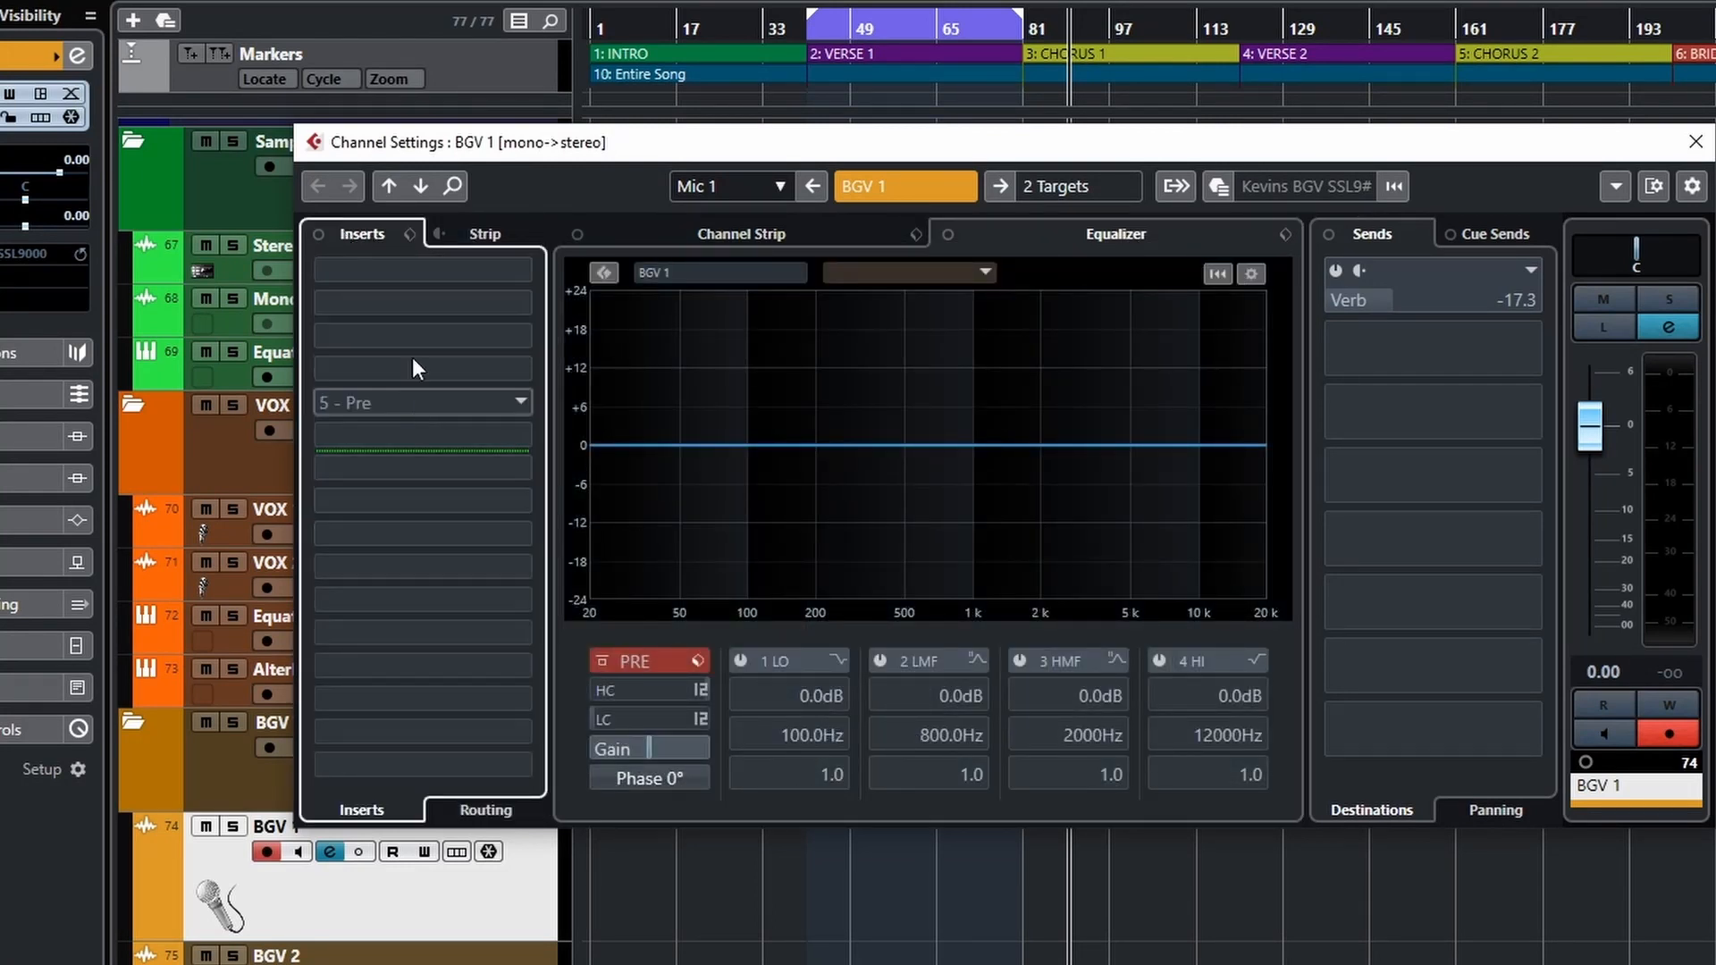
click(417, 276)
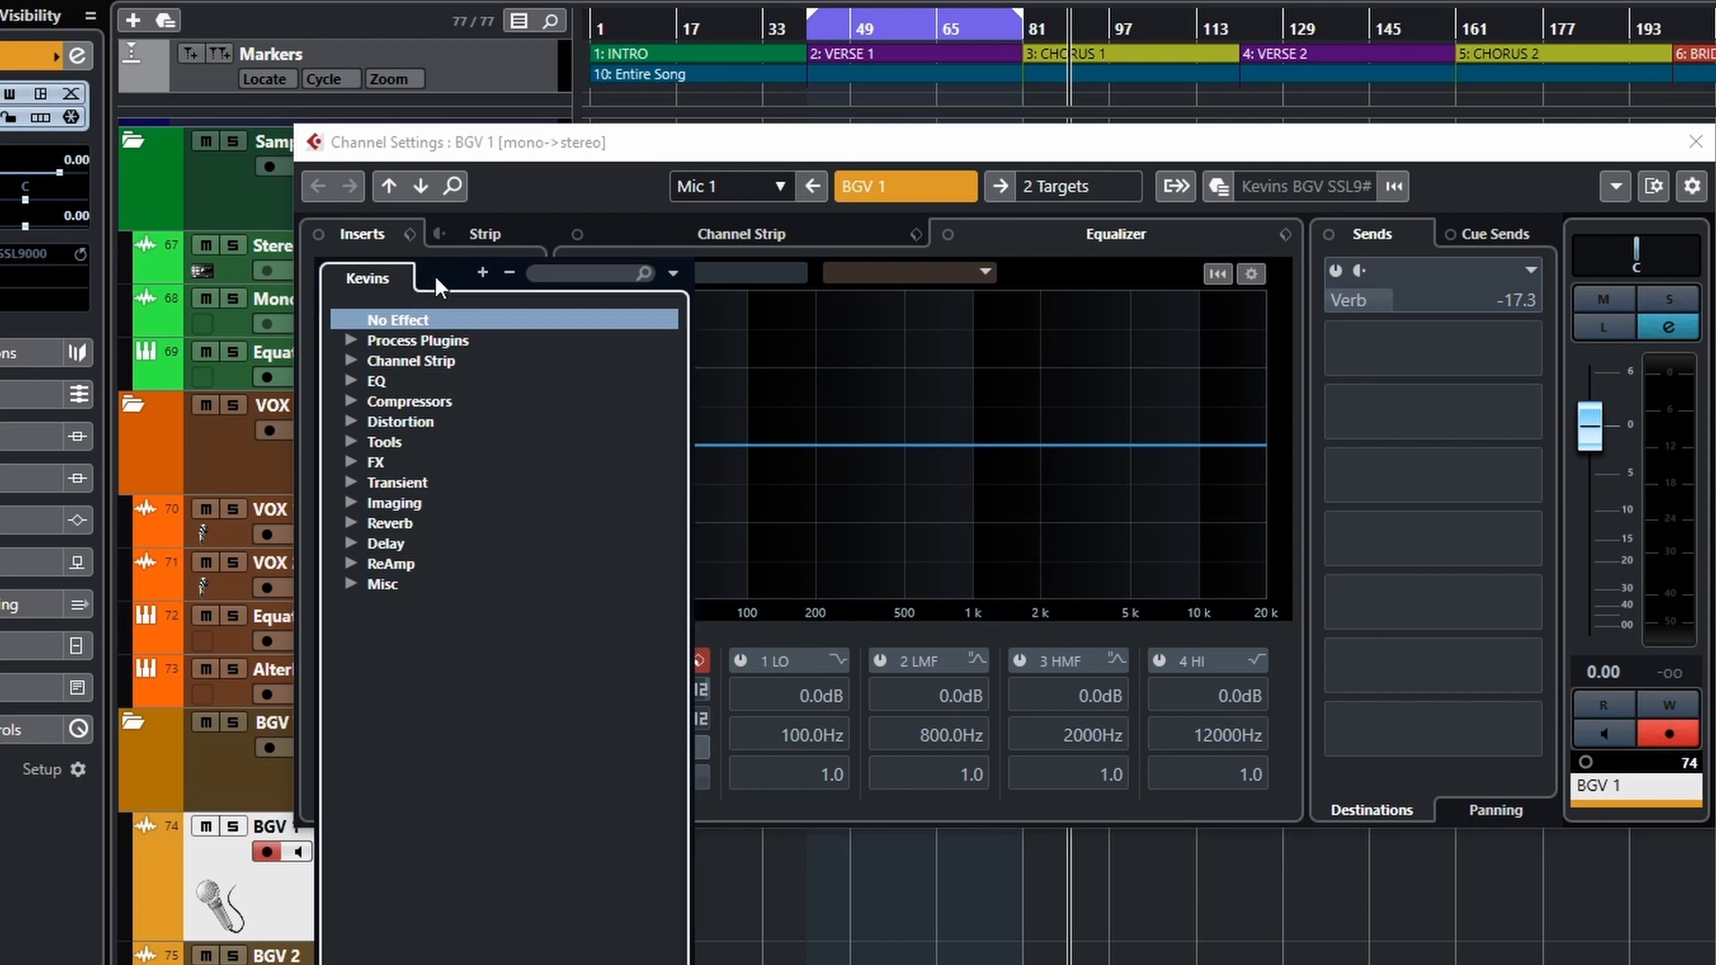
click(1502, 236)
click(1503, 233)
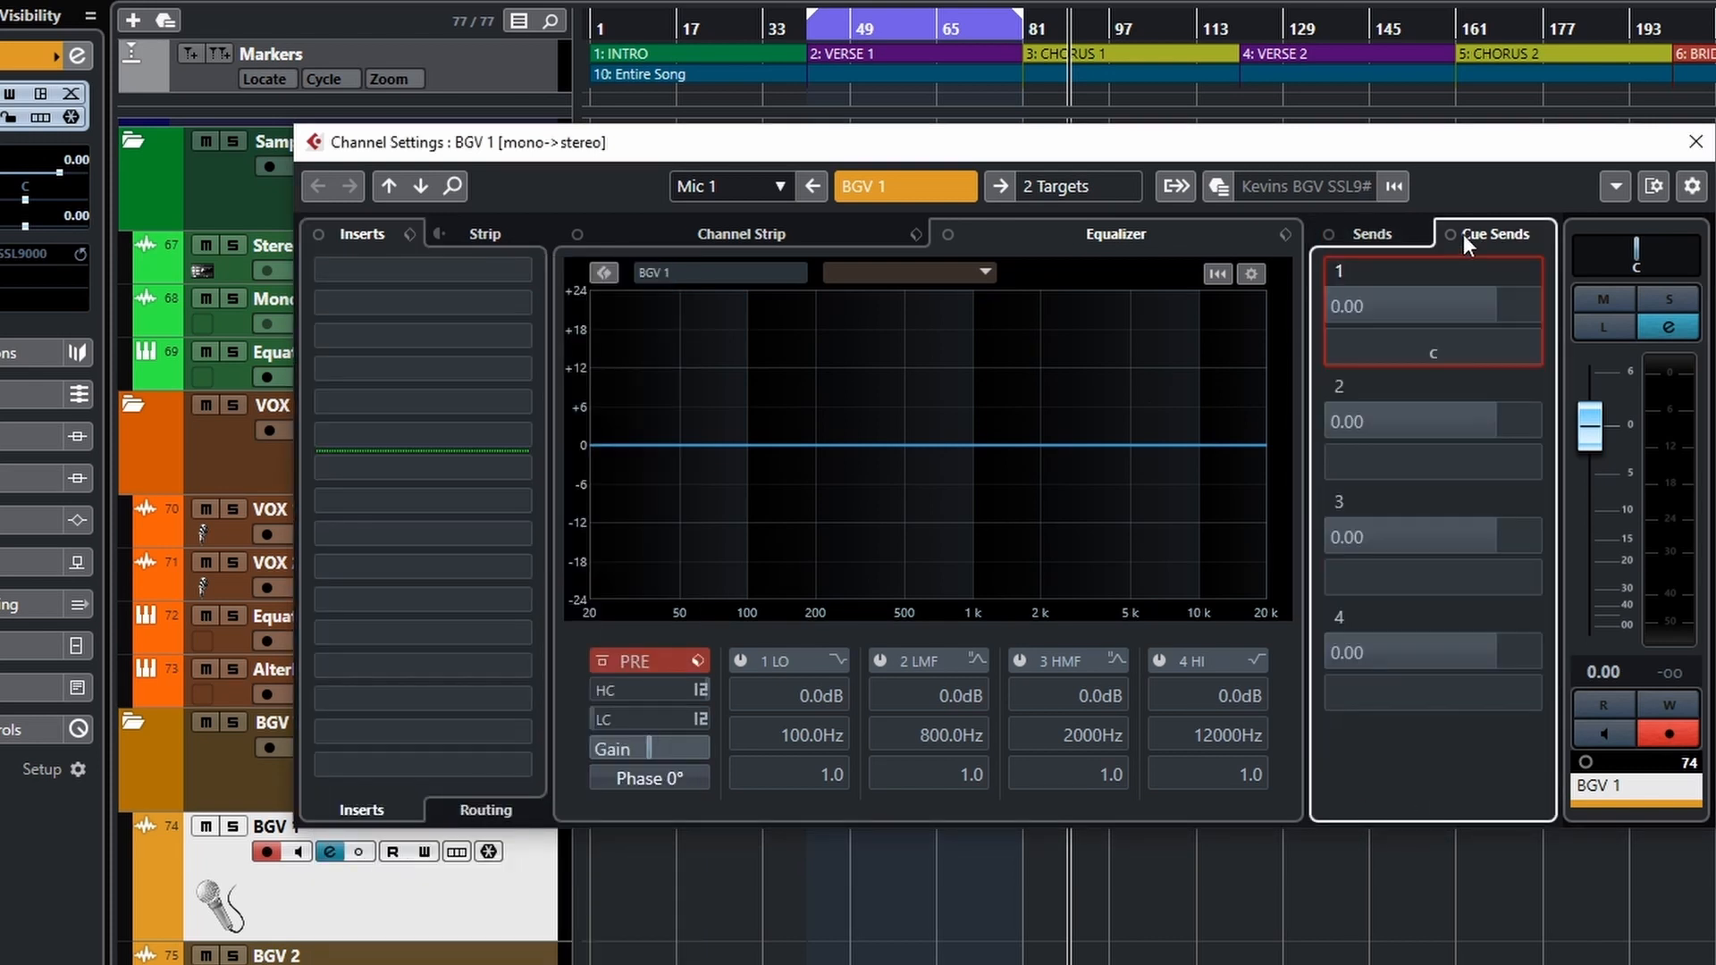
click(1368, 235)
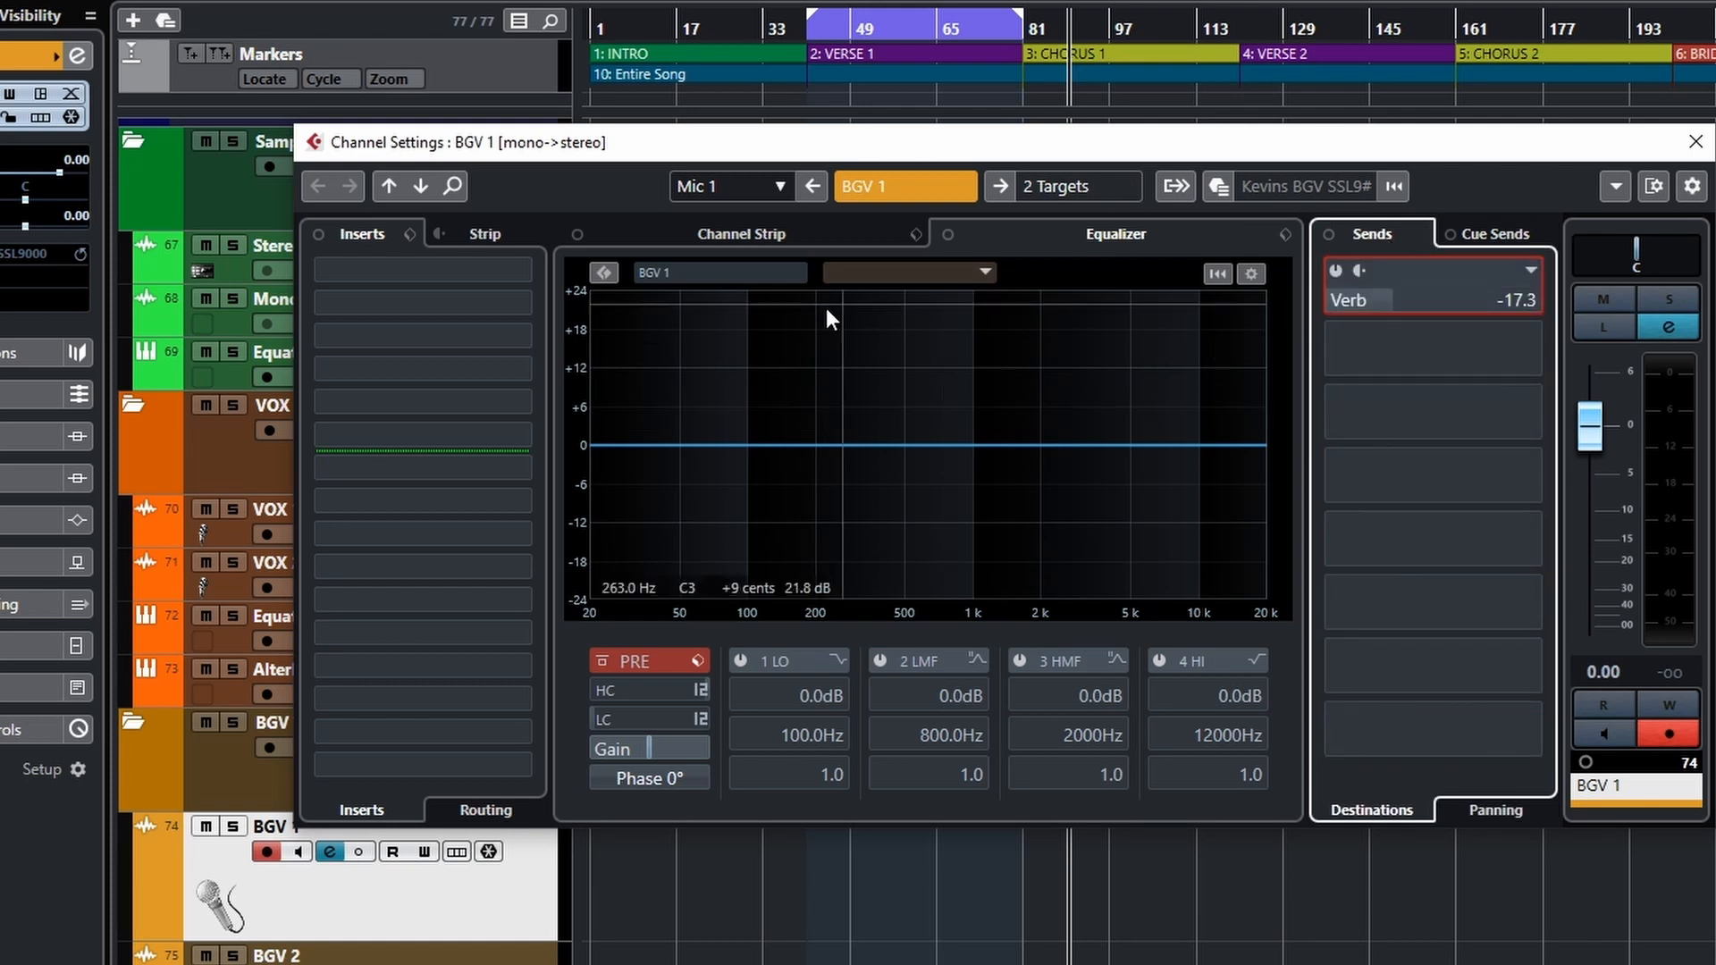
Step: Turn read and write automation on and off for the BGV 1 channel, and disable its record enable
click(1672, 706)
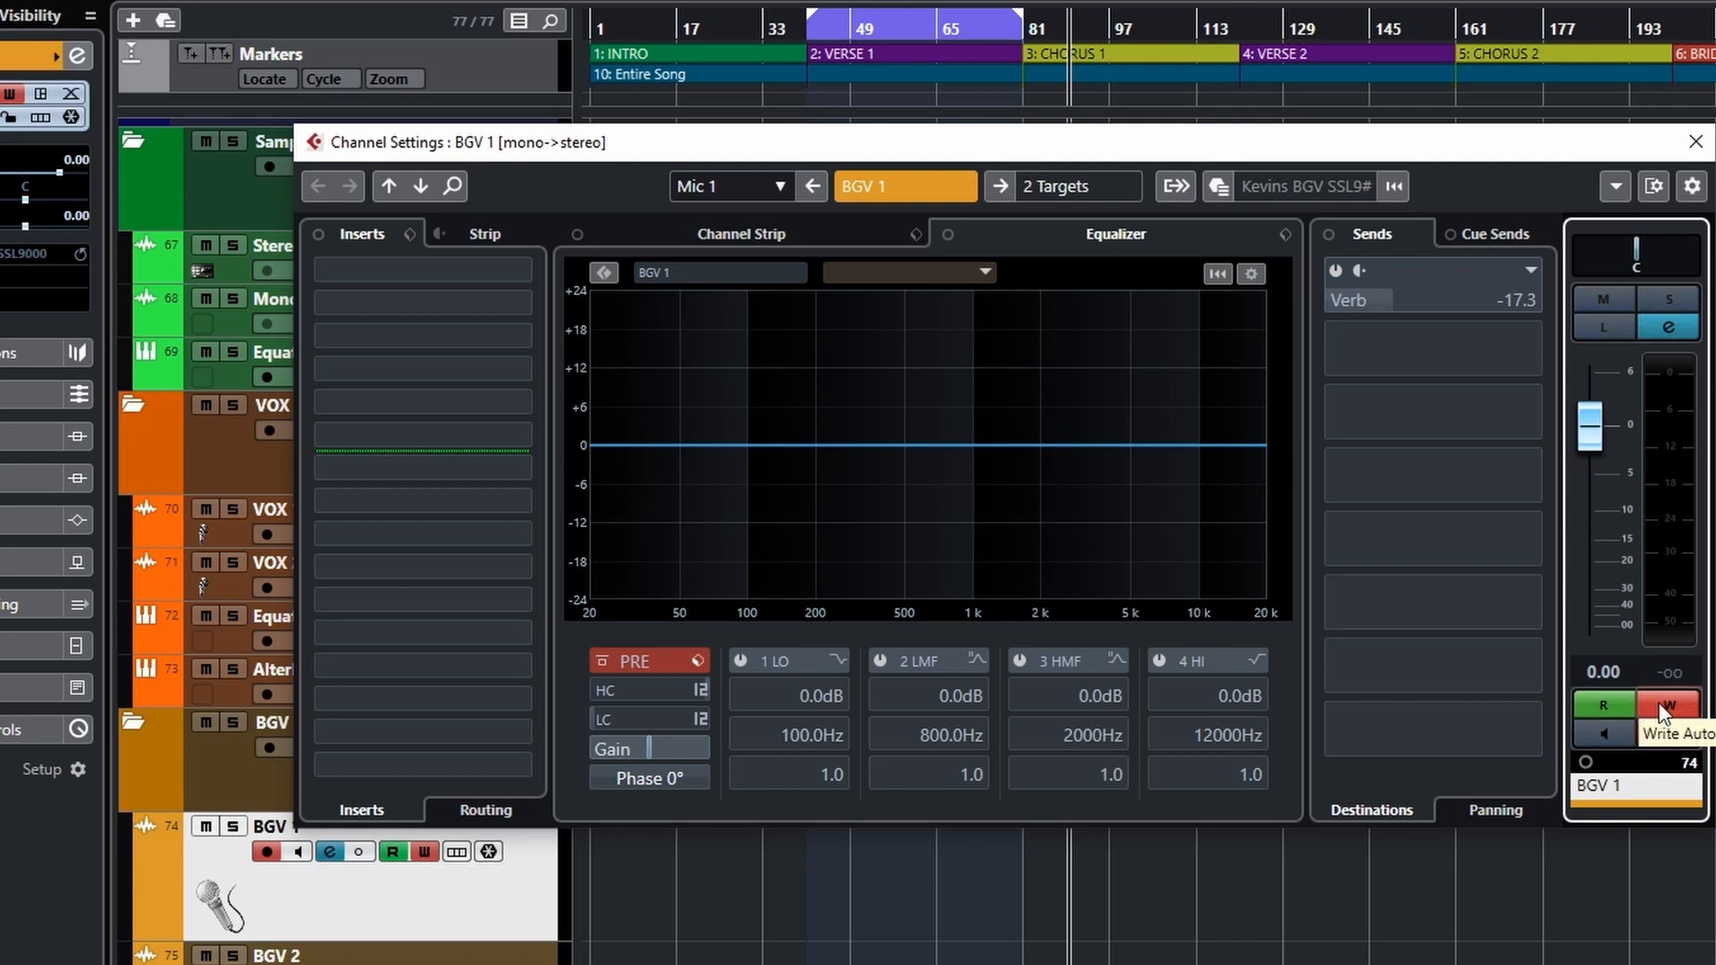
click(1606, 706)
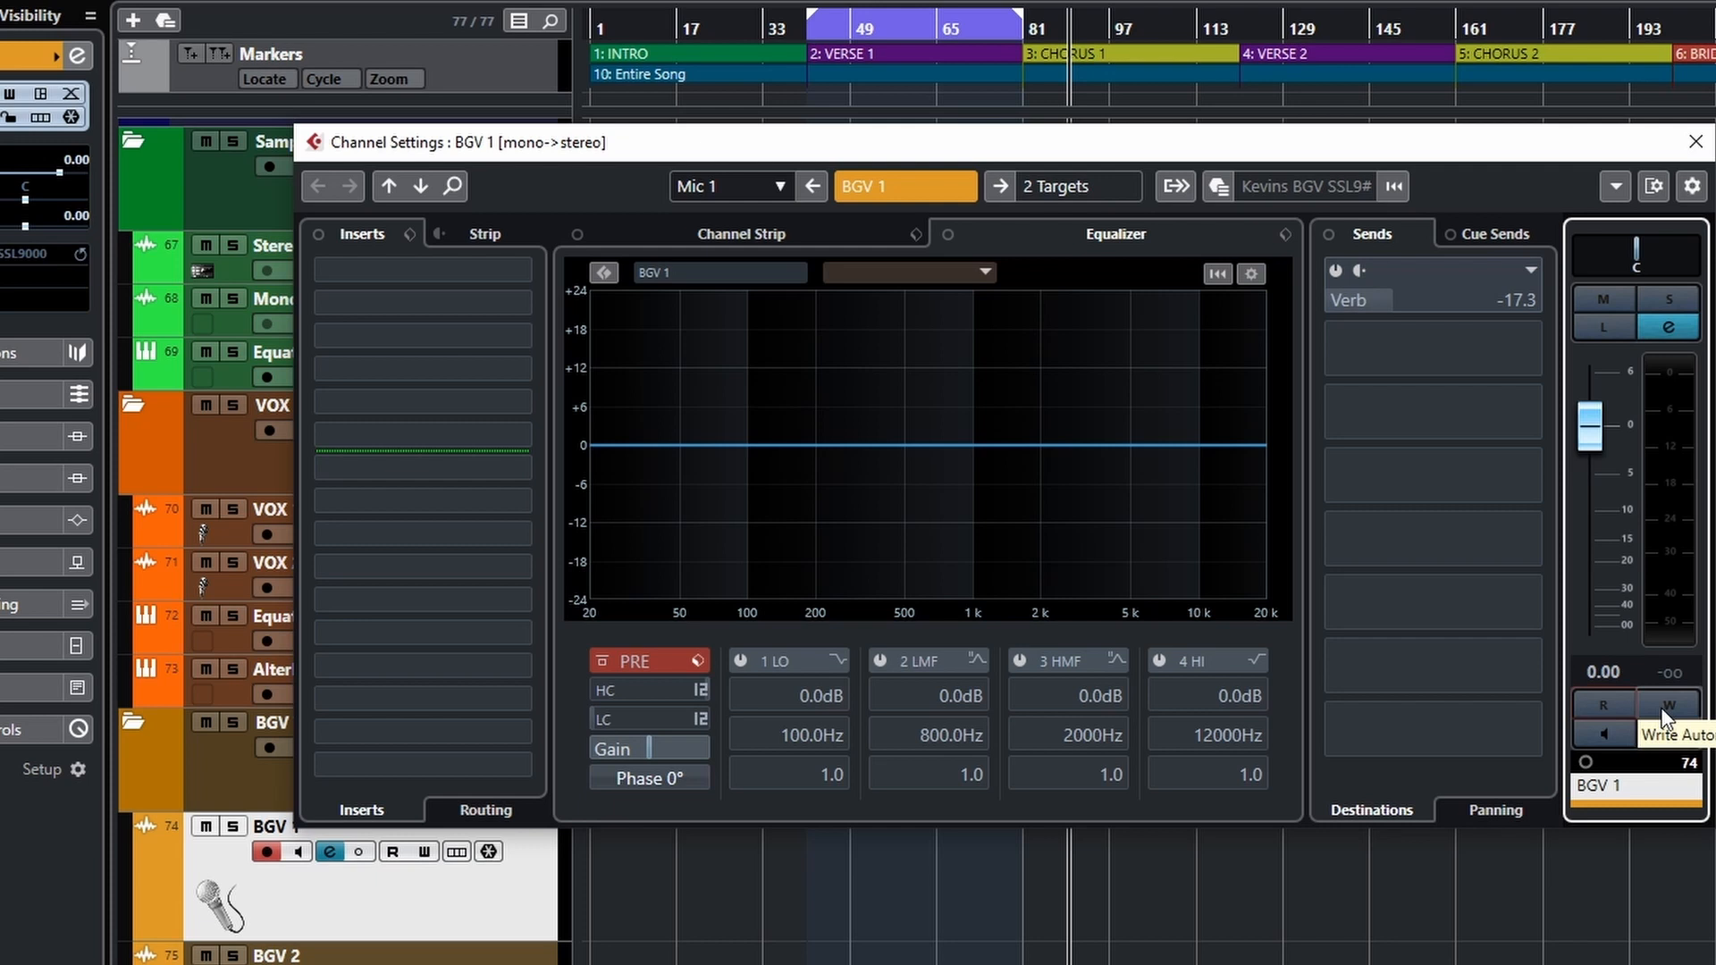
click(1605, 711)
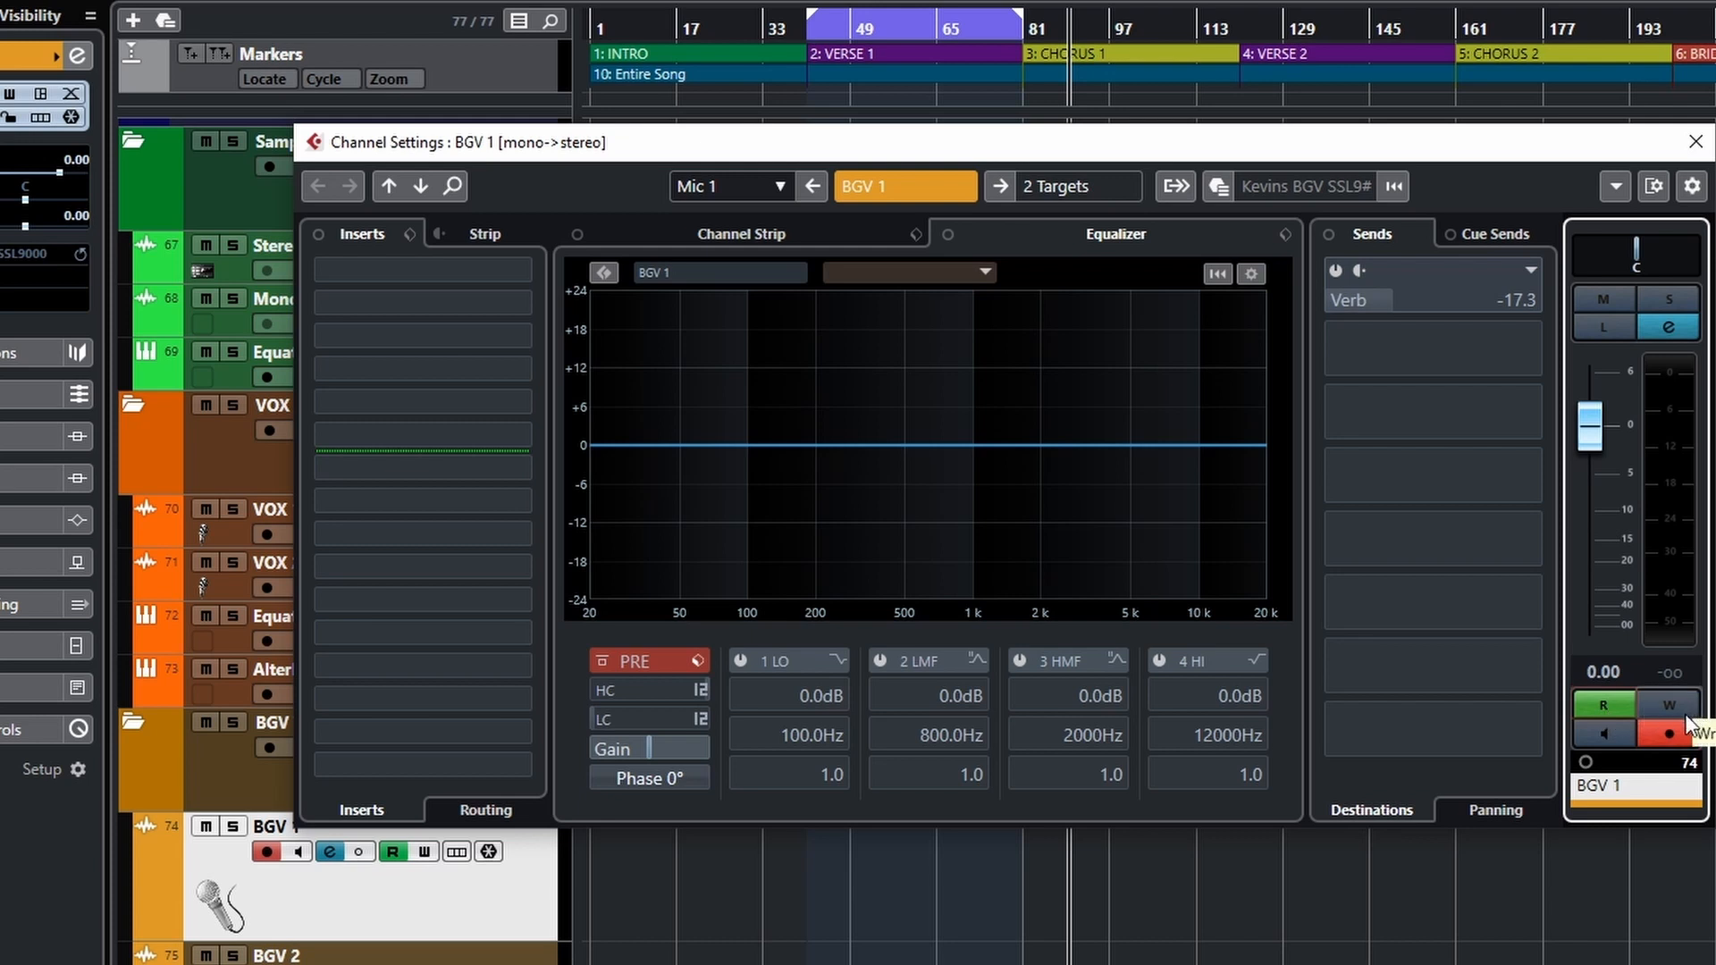
click(1582, 700)
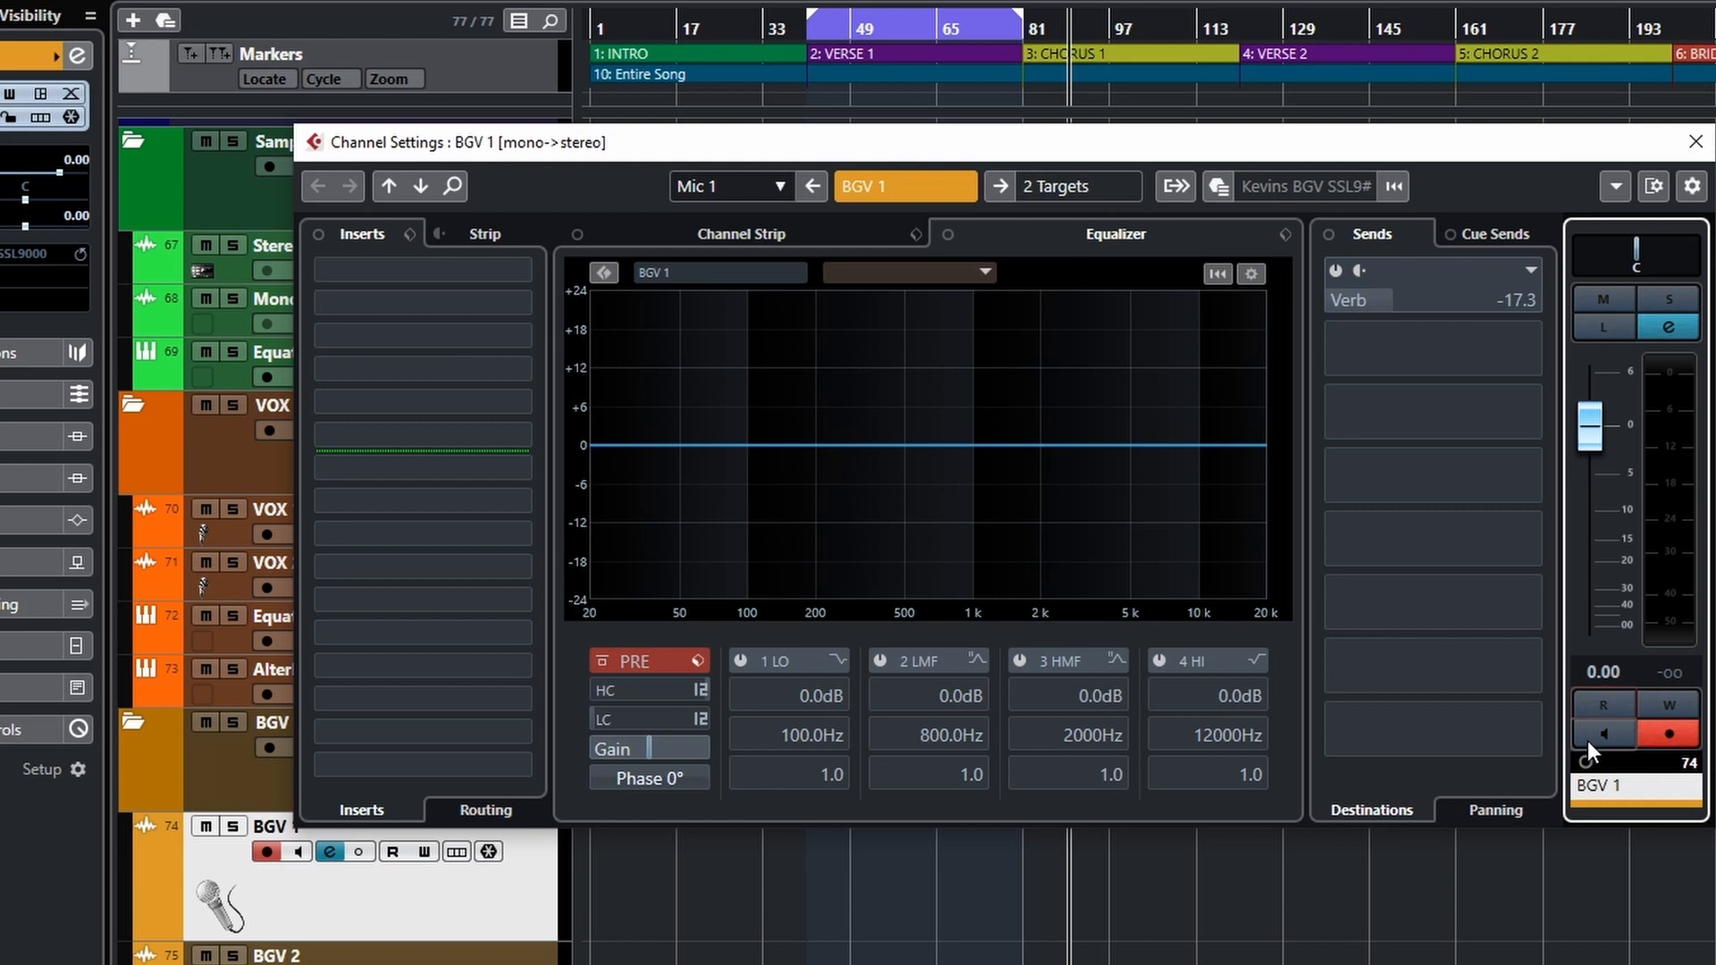
click(1670, 740)
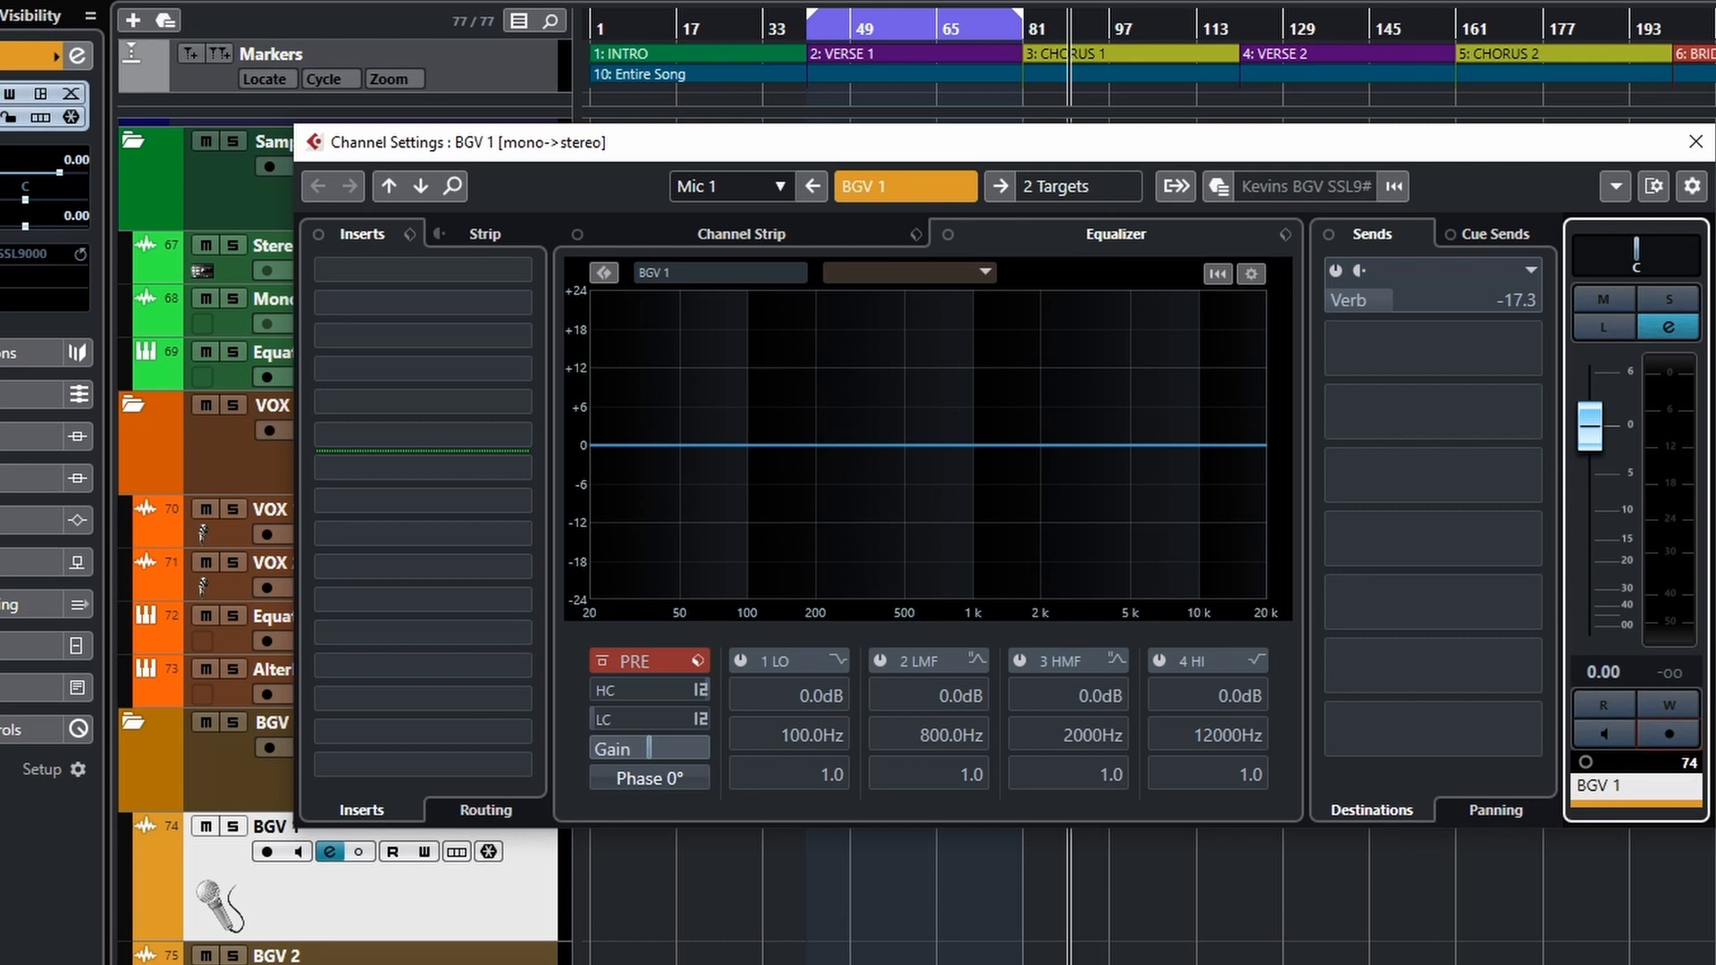
Step: Enable recording on the BGV 1 channel and turn its input monitoring on and off
click(1668, 735)
click(1664, 737)
click(1667, 734)
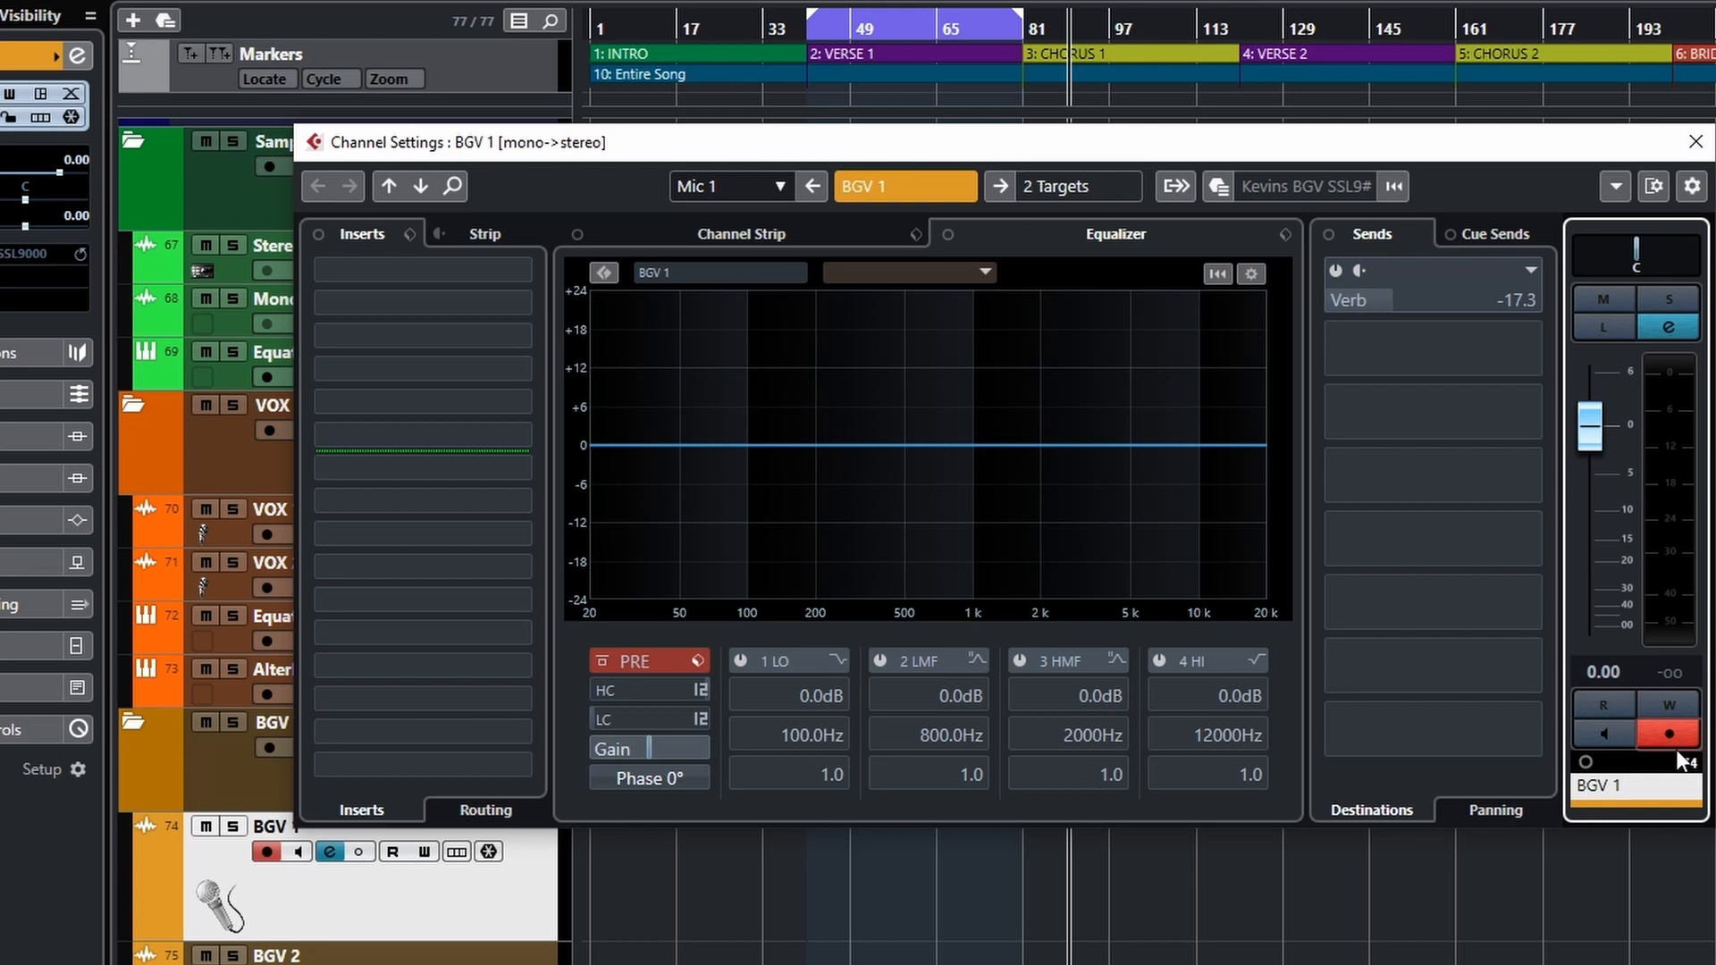
click(1597, 741)
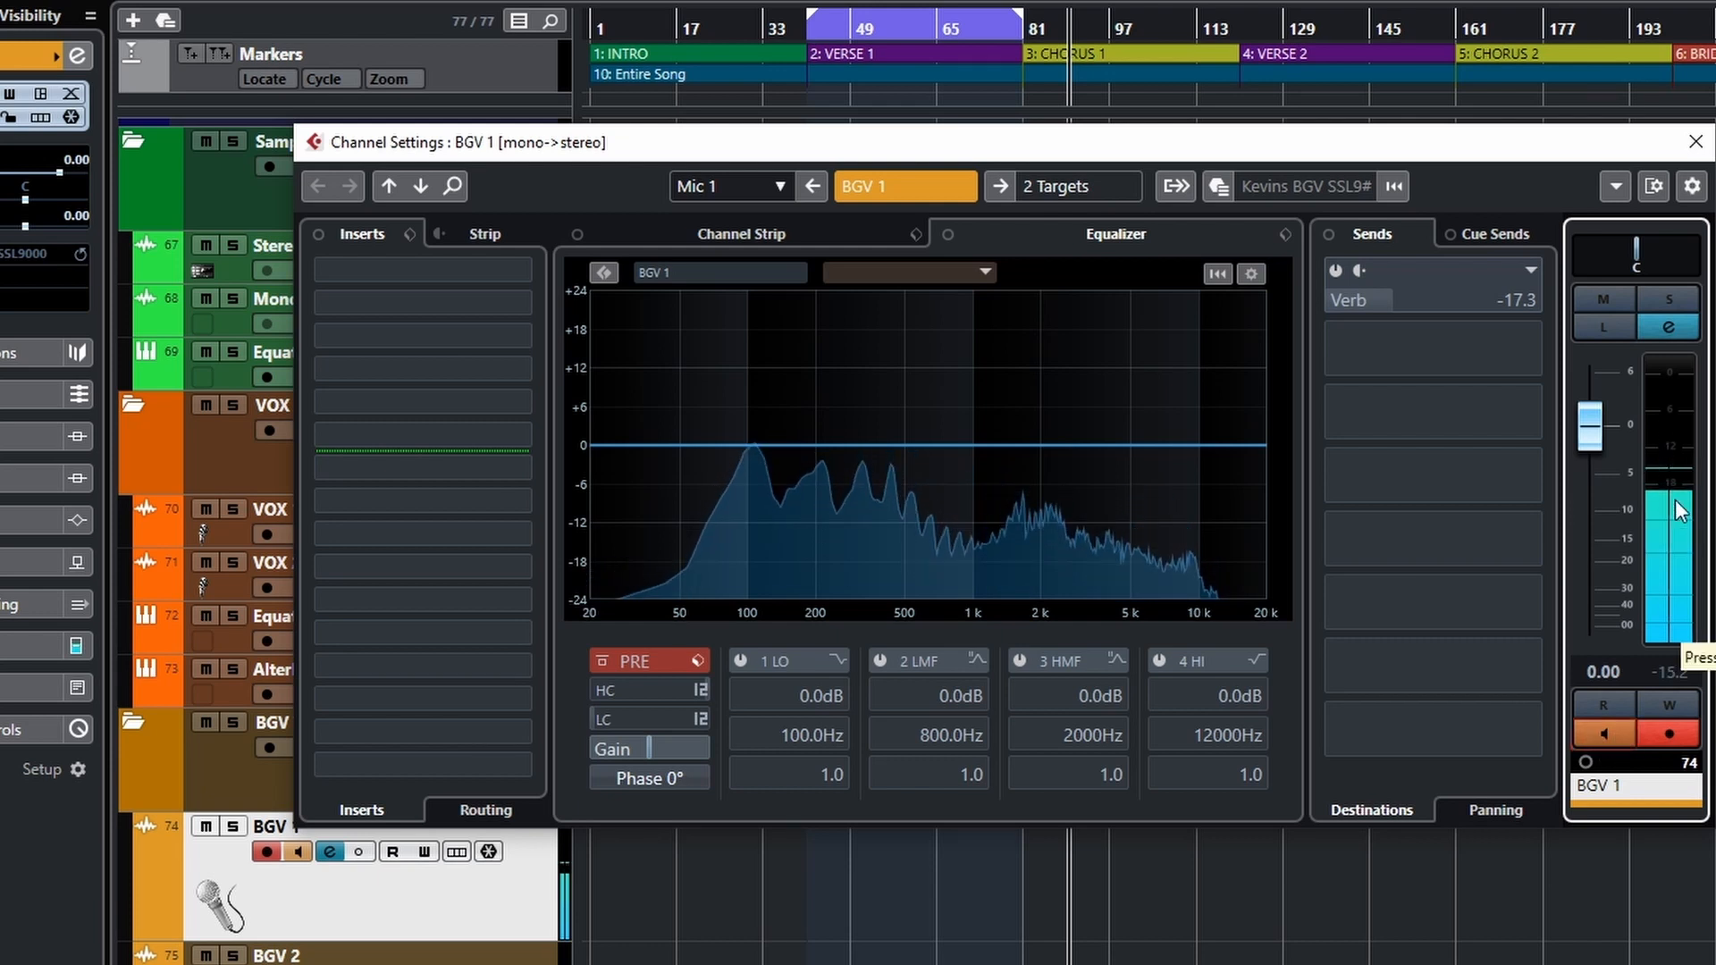
click(1616, 738)
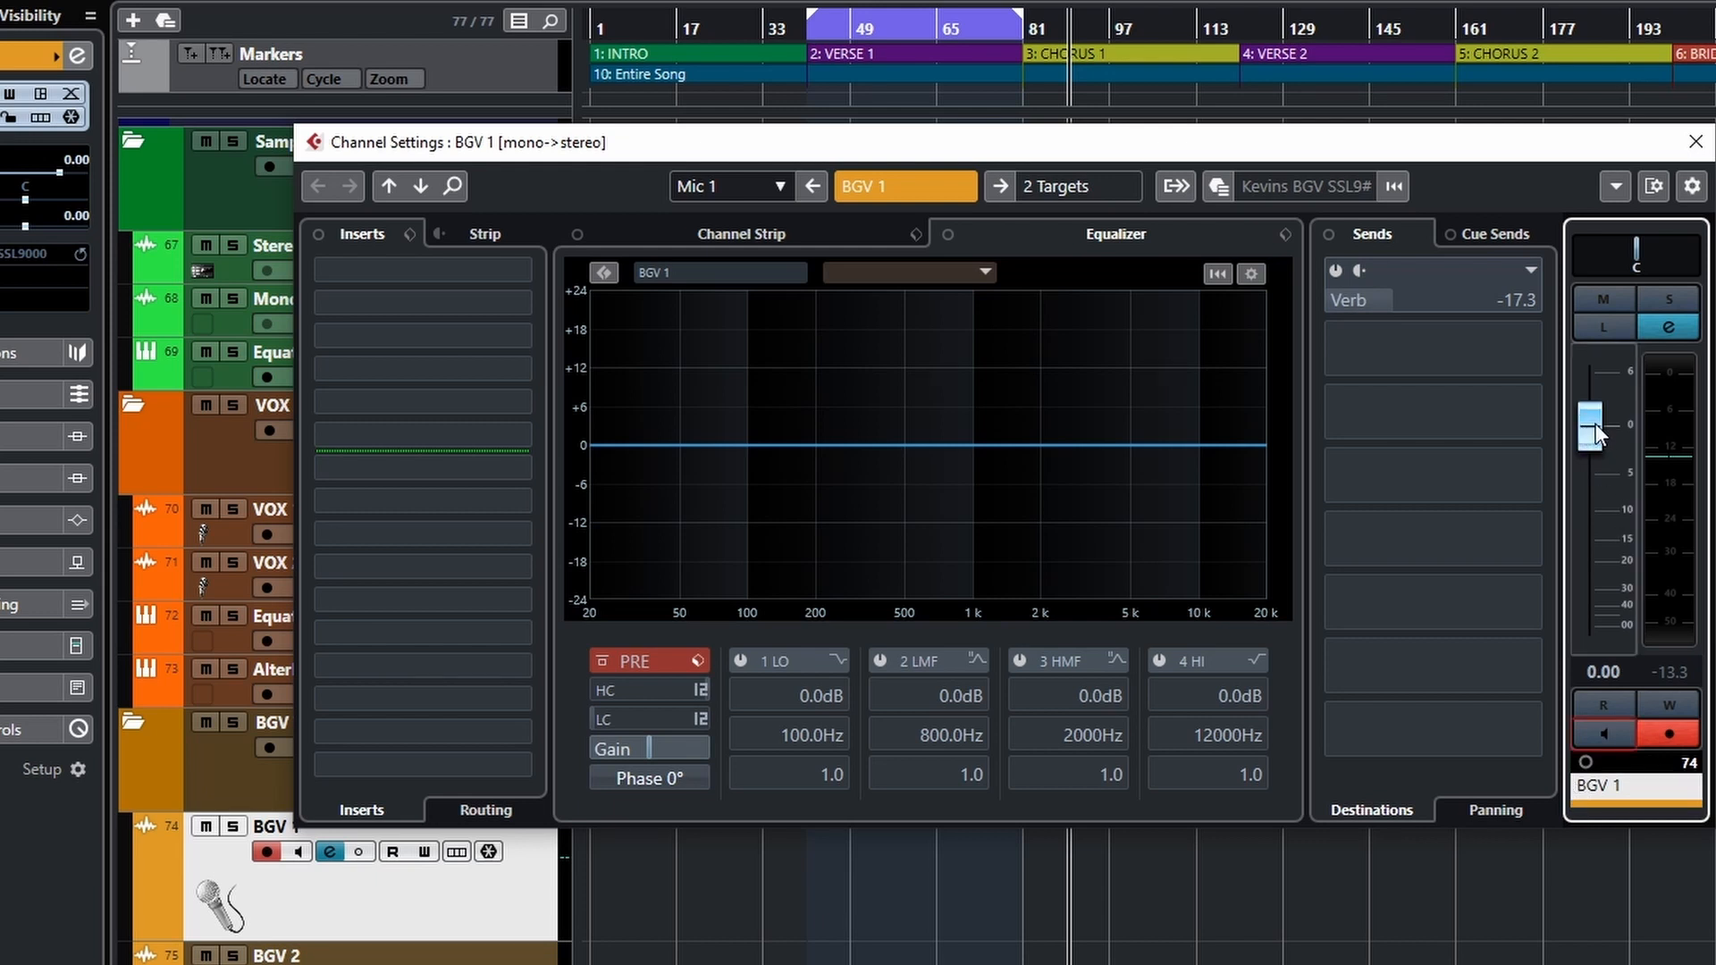
Step: Lower the BGV 1 fader to -5.17, raise it to -0.95 and reset it to 0.00
drag(1591, 427, 1606, 488)
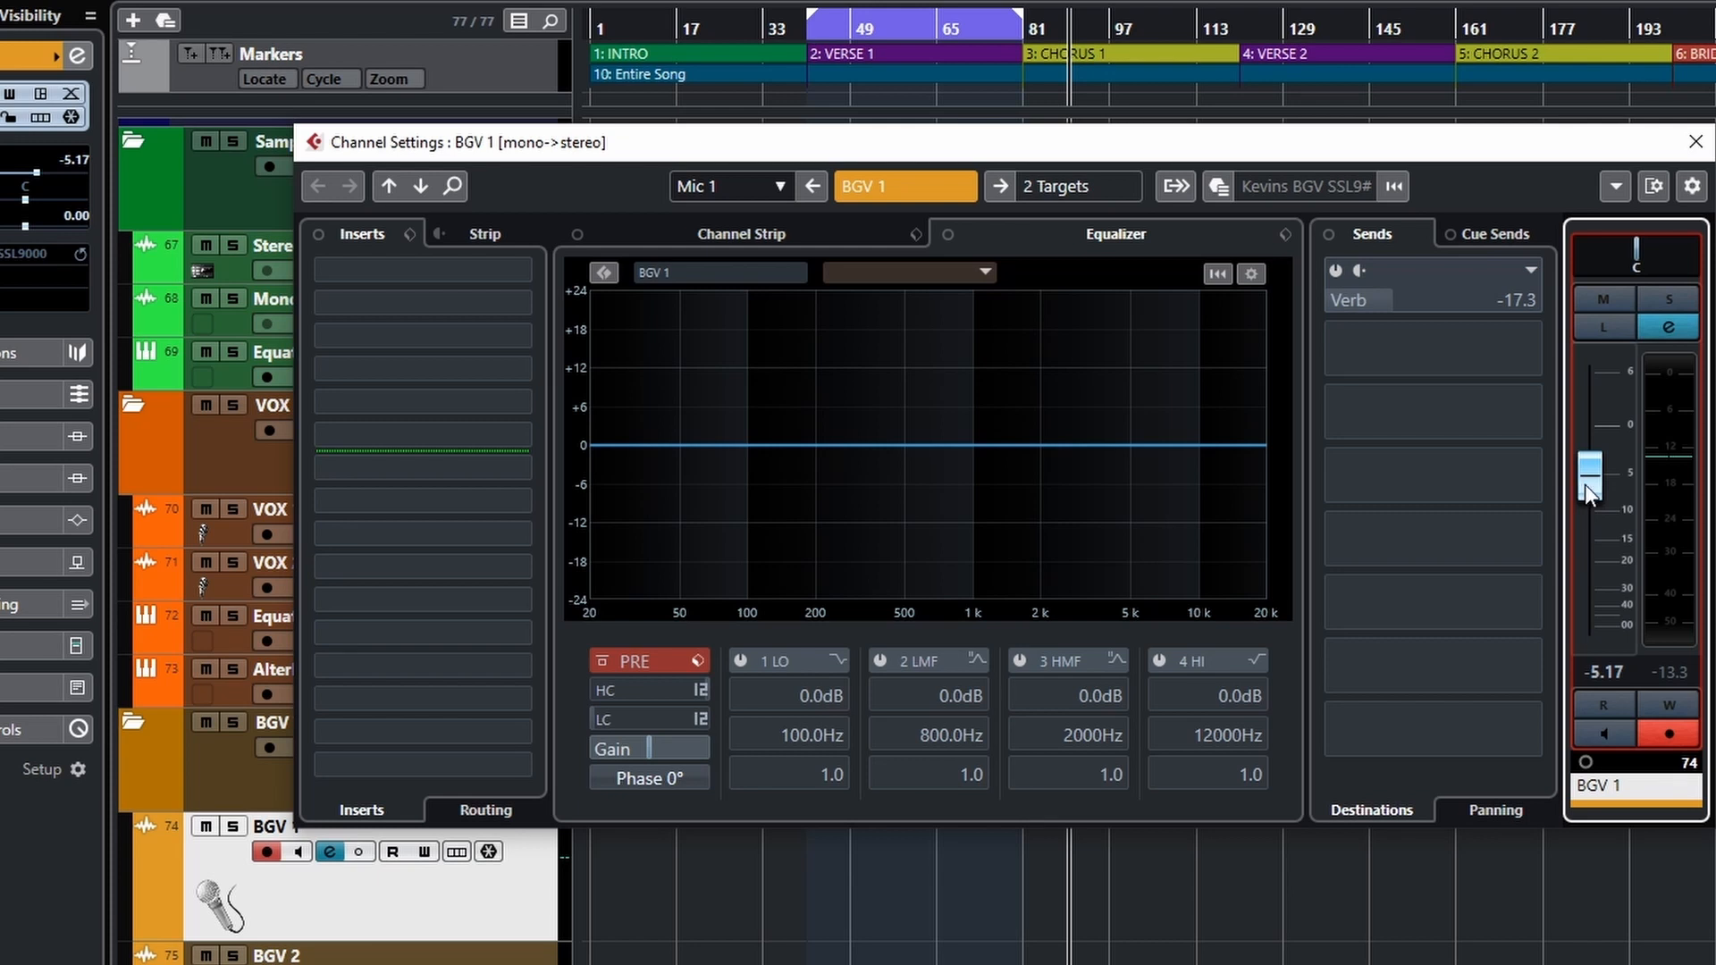
drag(1585, 485, 1602, 447)
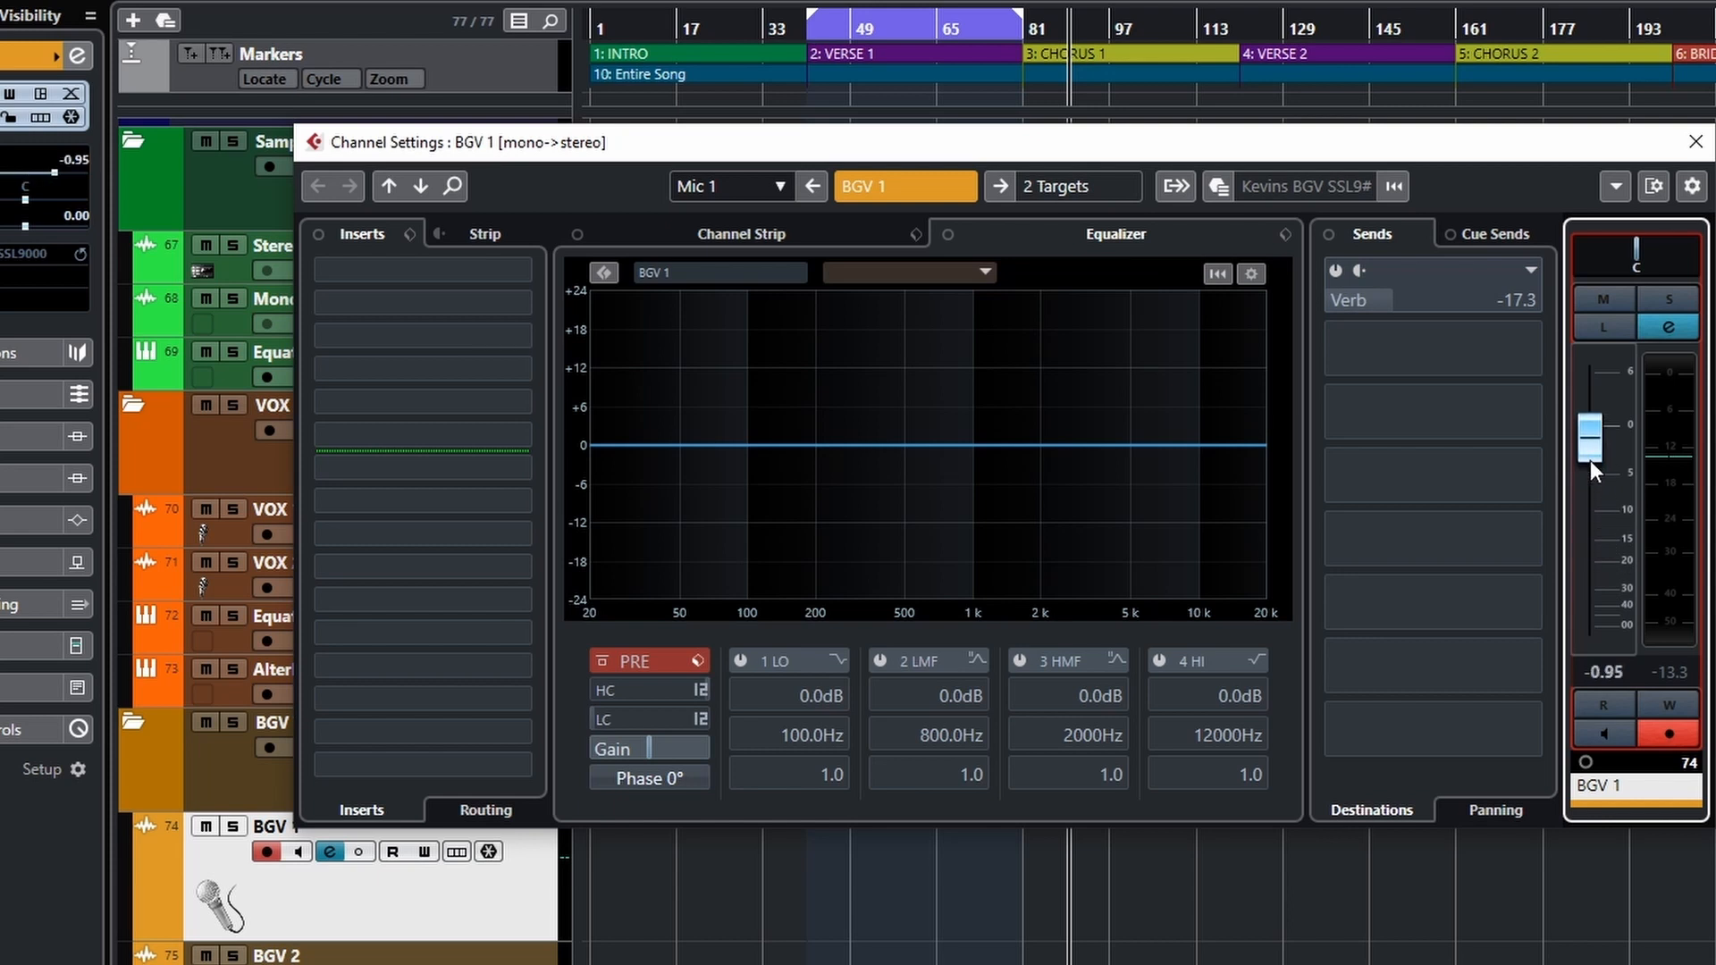
ctrl+click(1586, 445)
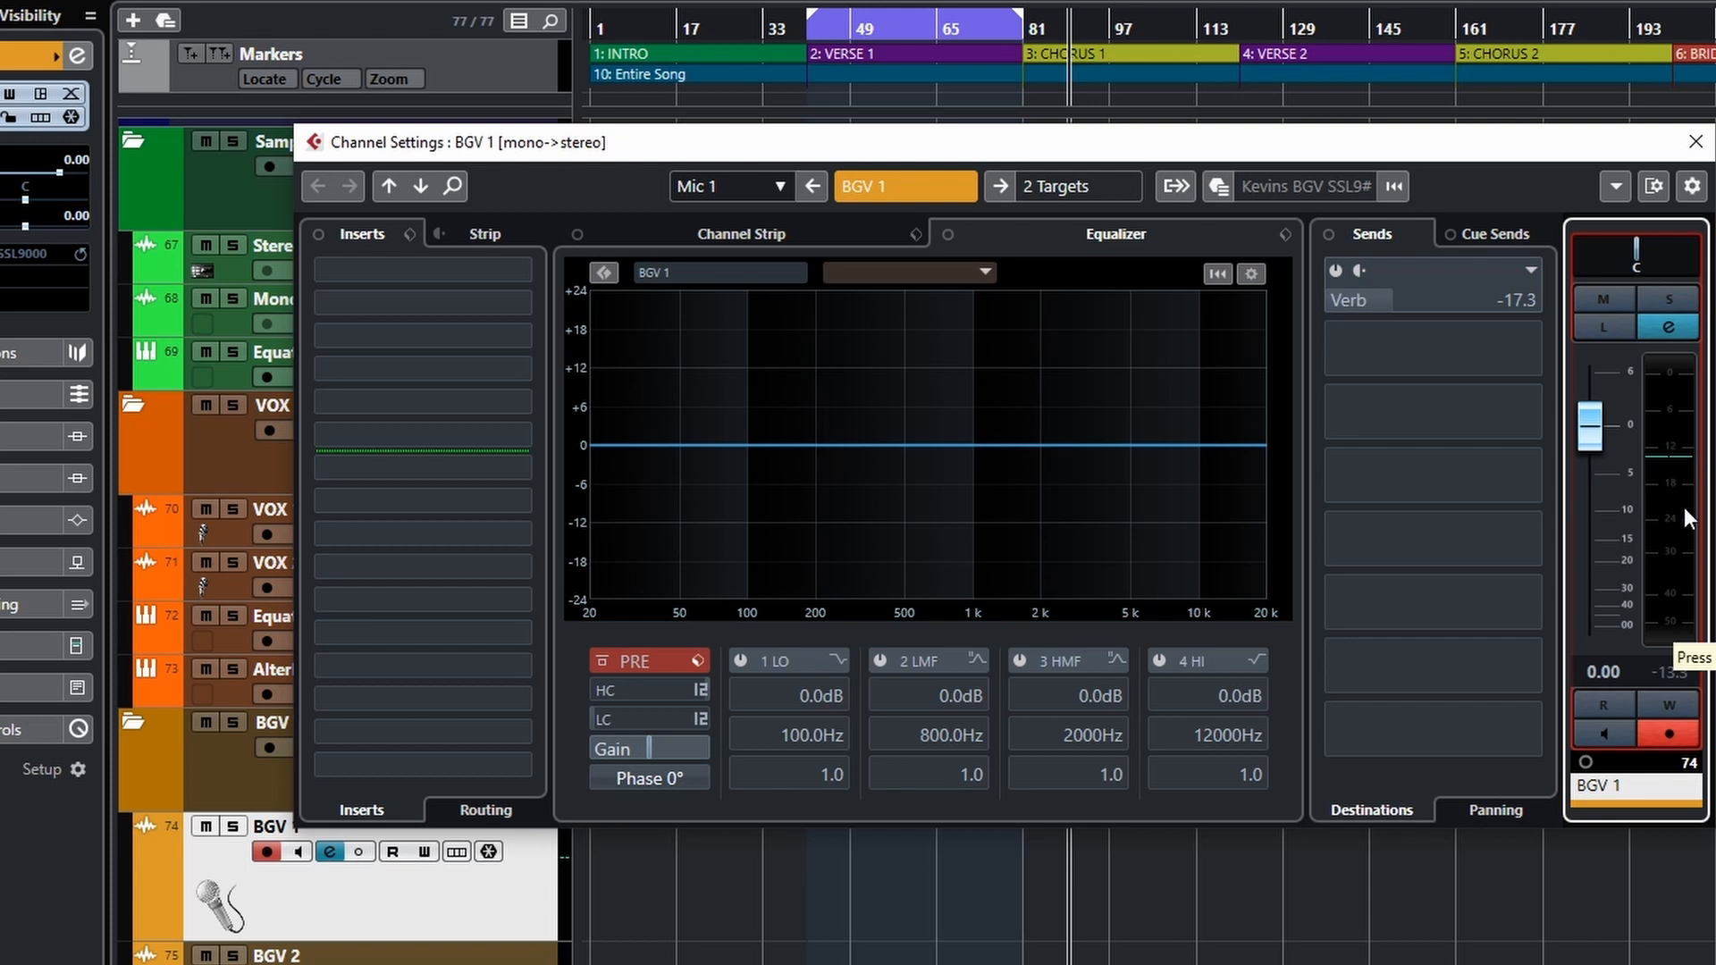
Step: Toggle listen mode on the BGV 1 channel, leave it on, and move the channel settings window beside the Control Room
click(1608, 330)
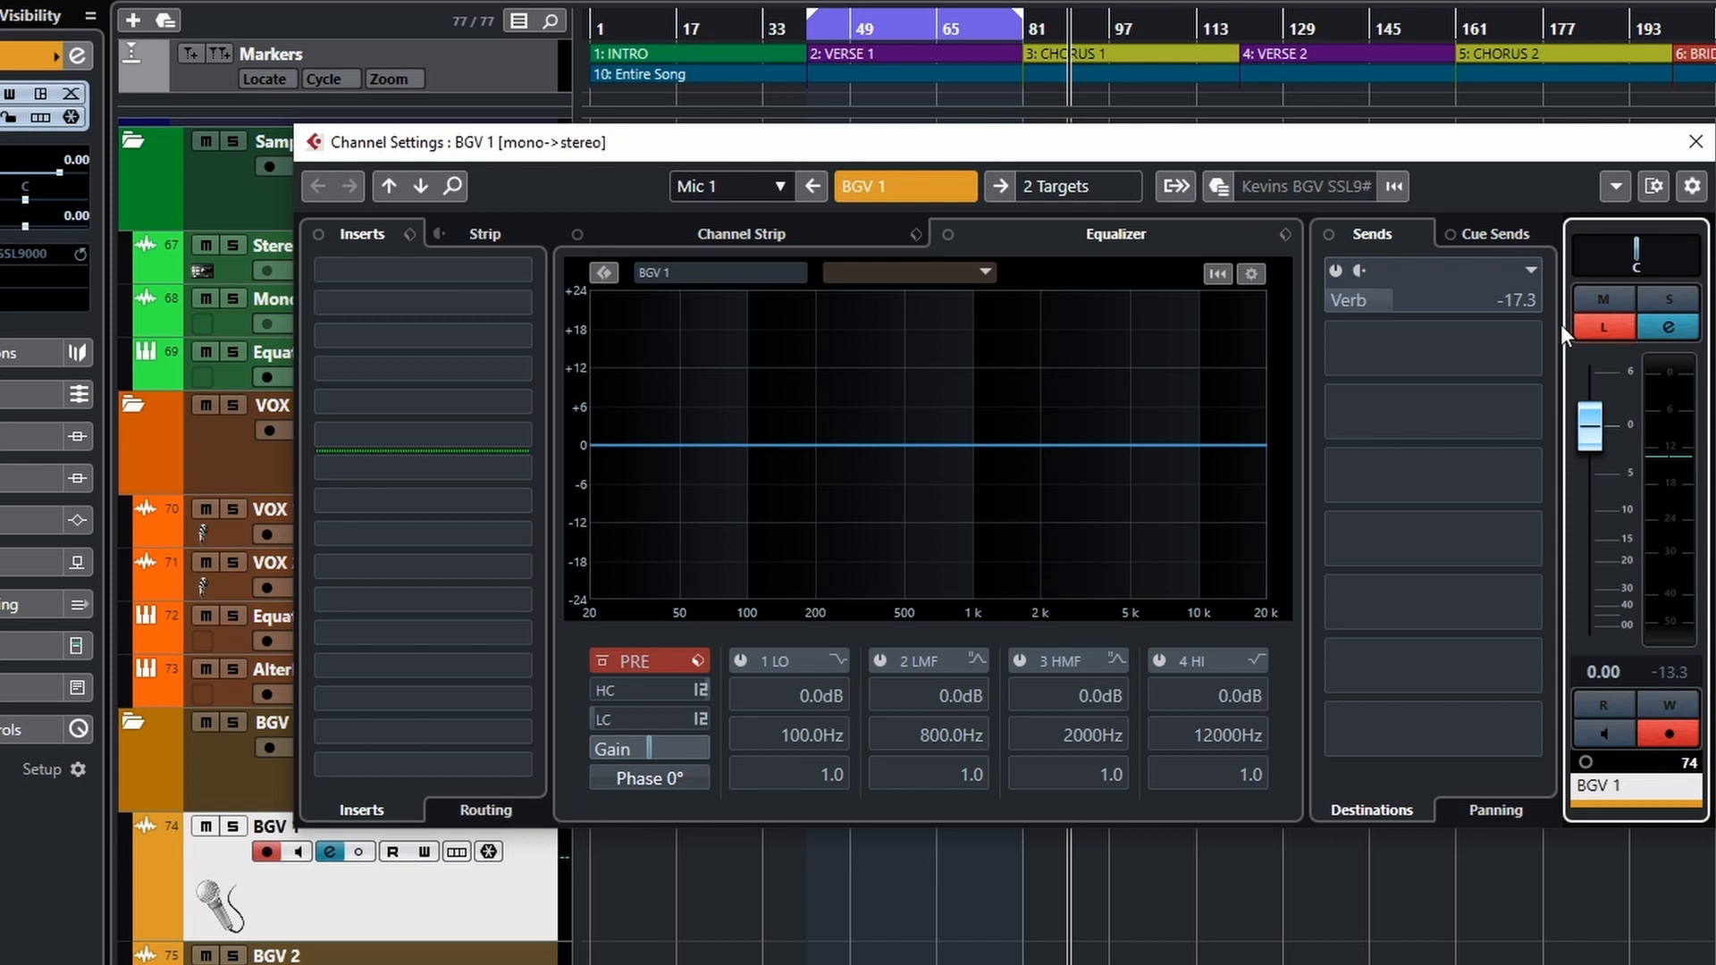
click(1604, 327)
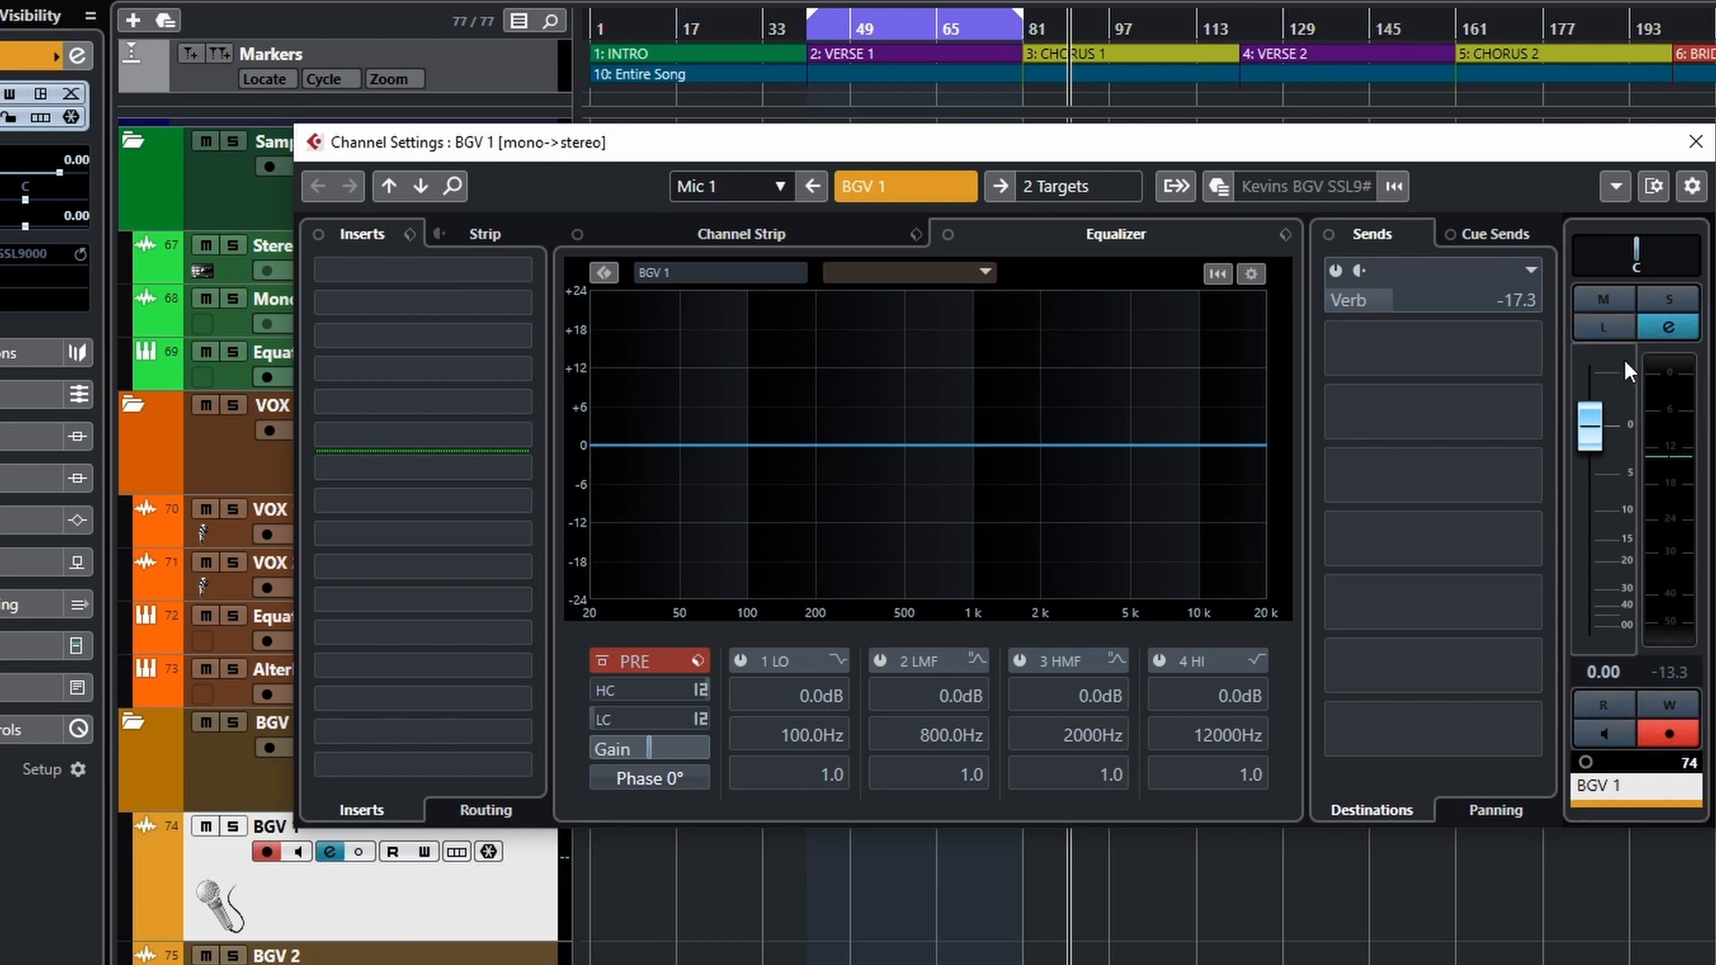
click(1615, 330)
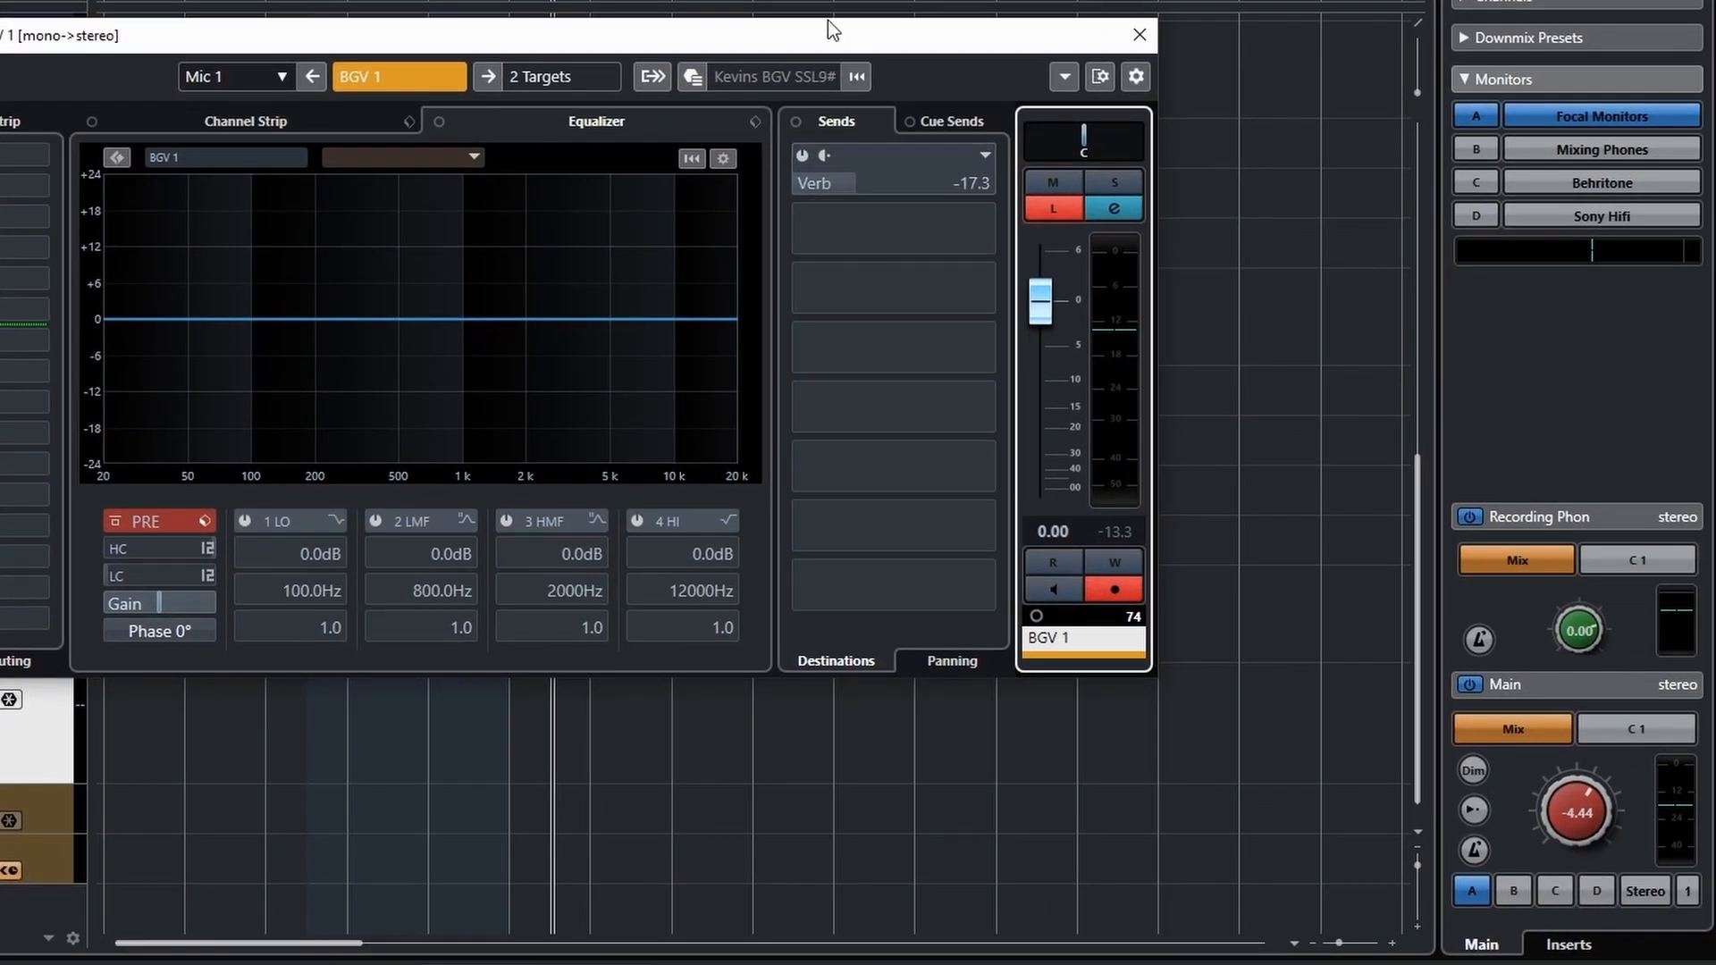
drag(829, 36, 983, 145)
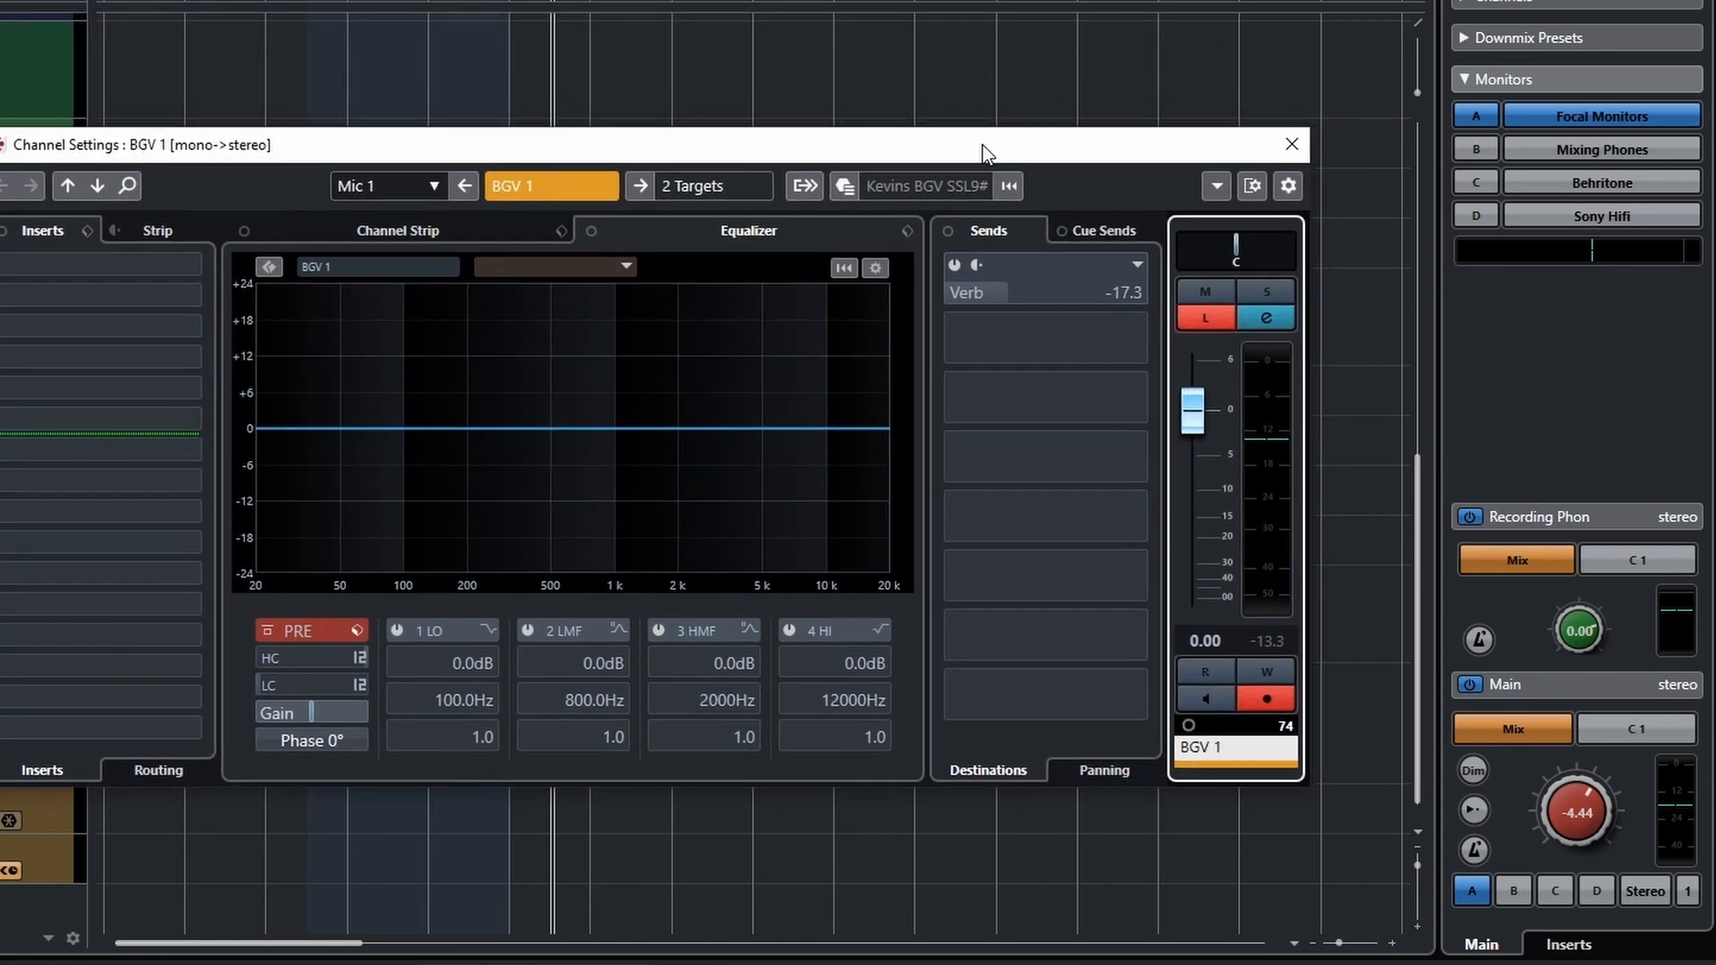
Step: Close the BGV 1 channel settings and adjust the Control Room's Listen Dim level to -14.7
click(1515, 681)
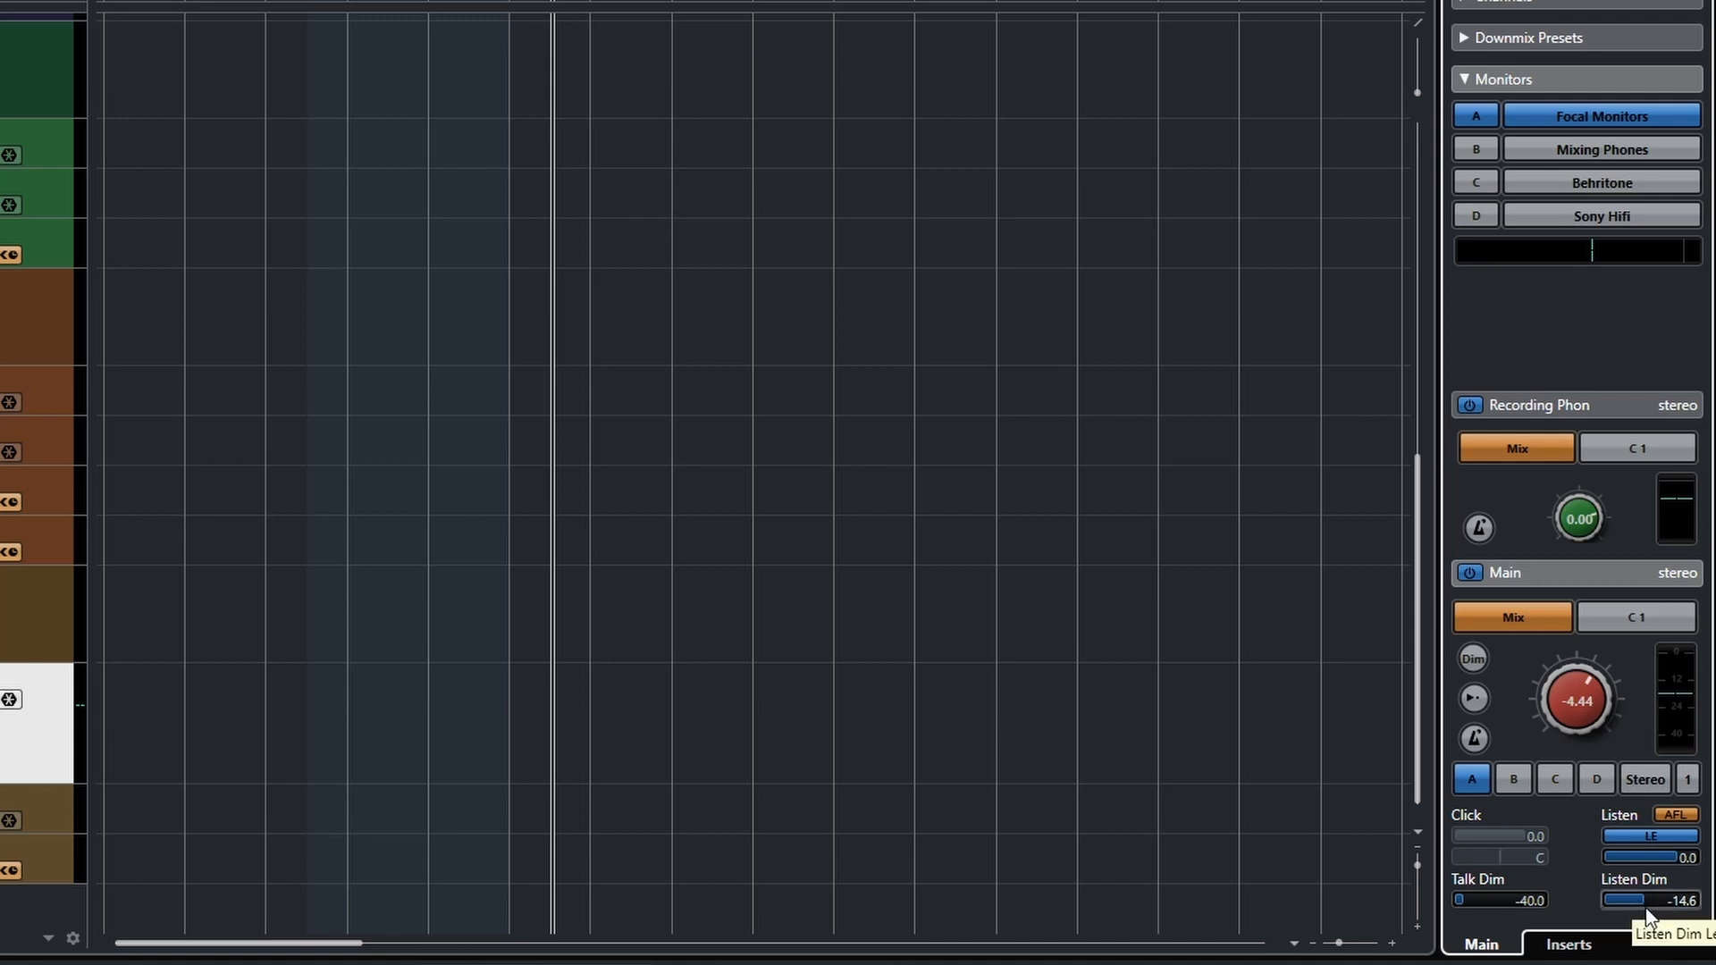
drag(1616, 902, 1537, 907)
drag(1604, 897, 1644, 898)
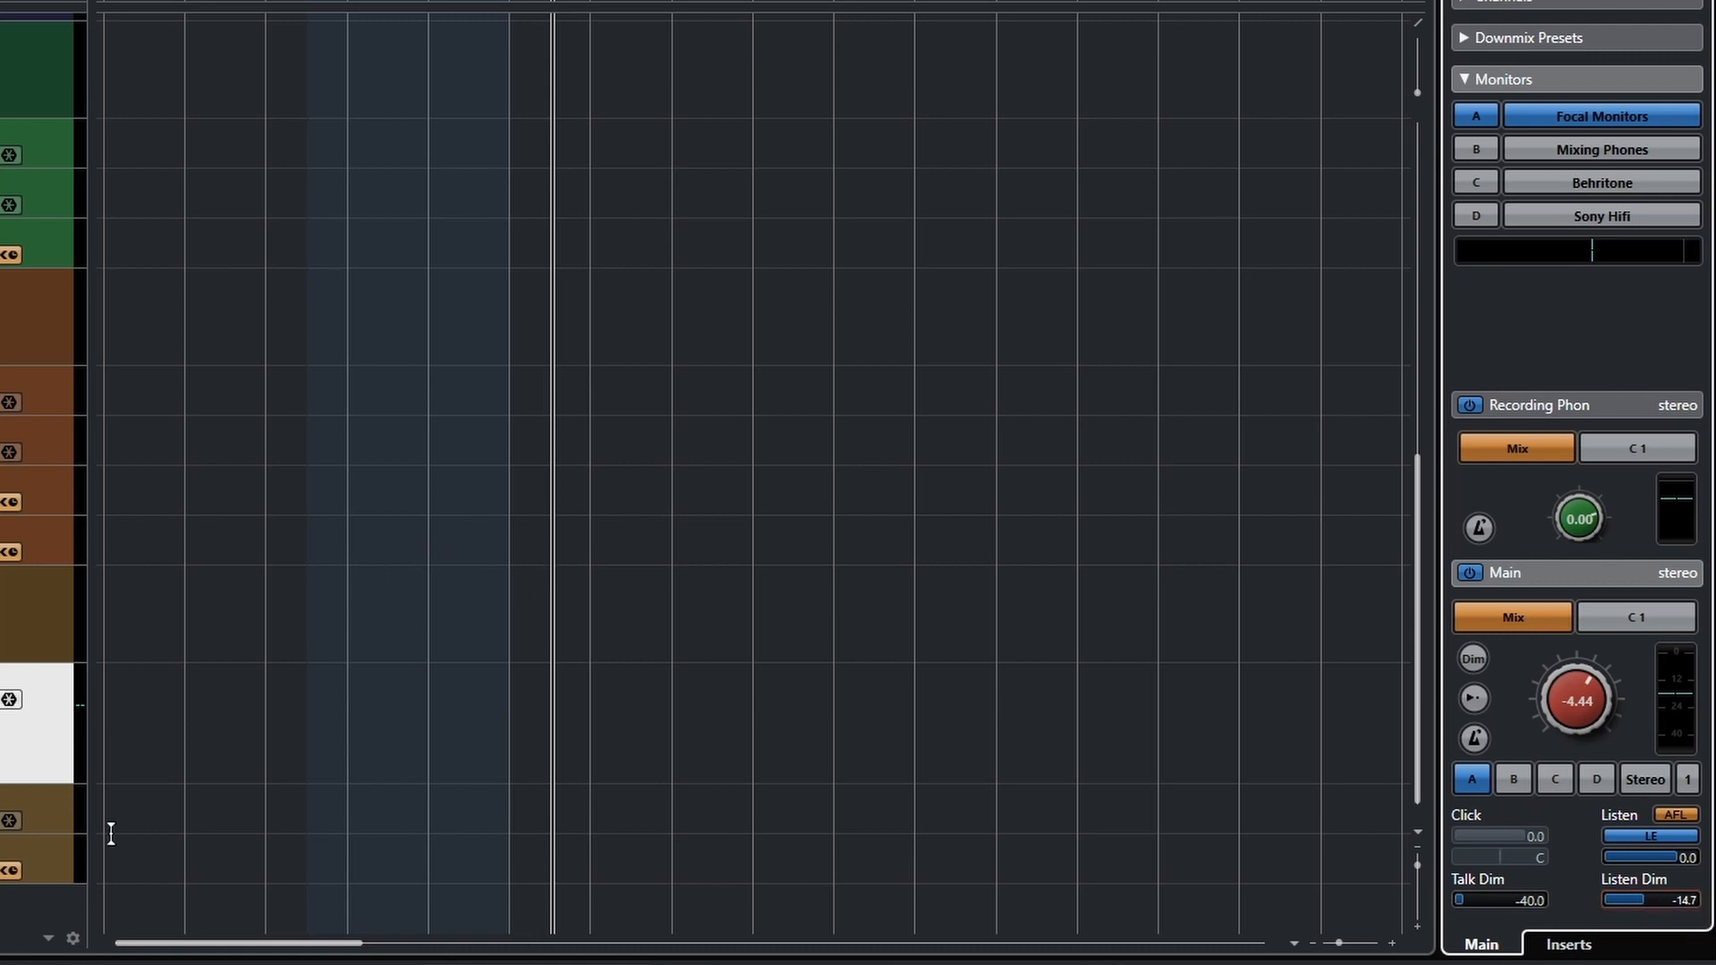
click(2, 699)
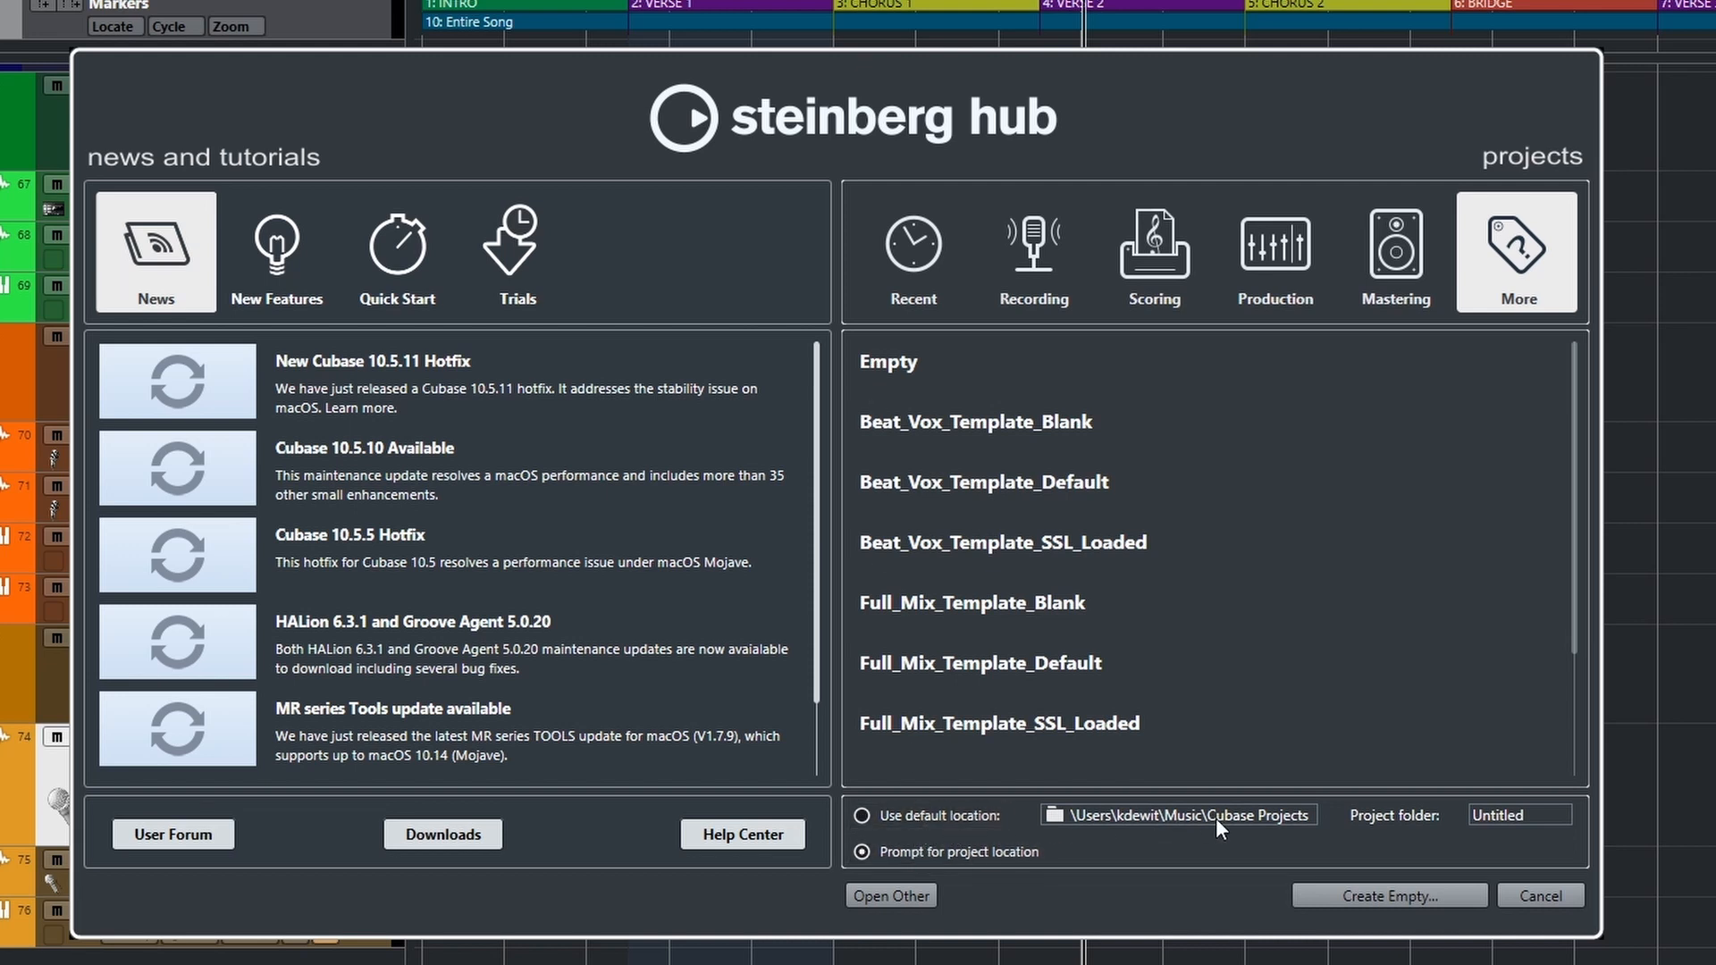
Step: Try the default project location with its folder chooser and project folder name, and return to prompting for the project location
click(989, 813)
click(1113, 820)
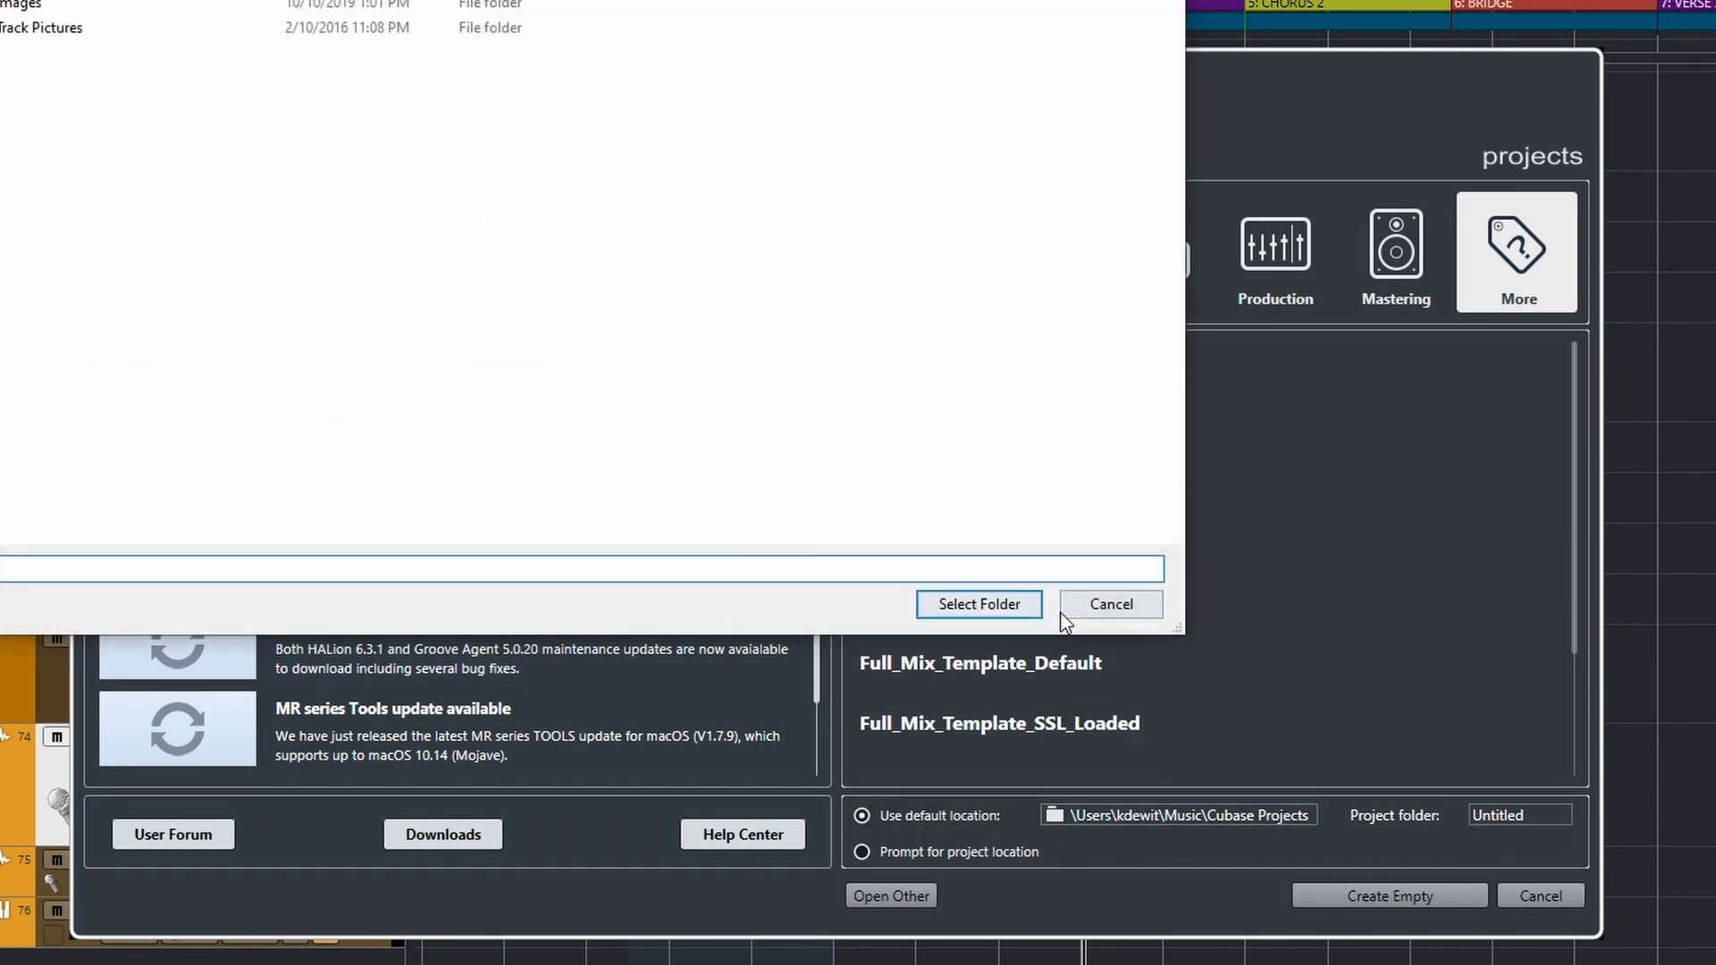
click(1105, 607)
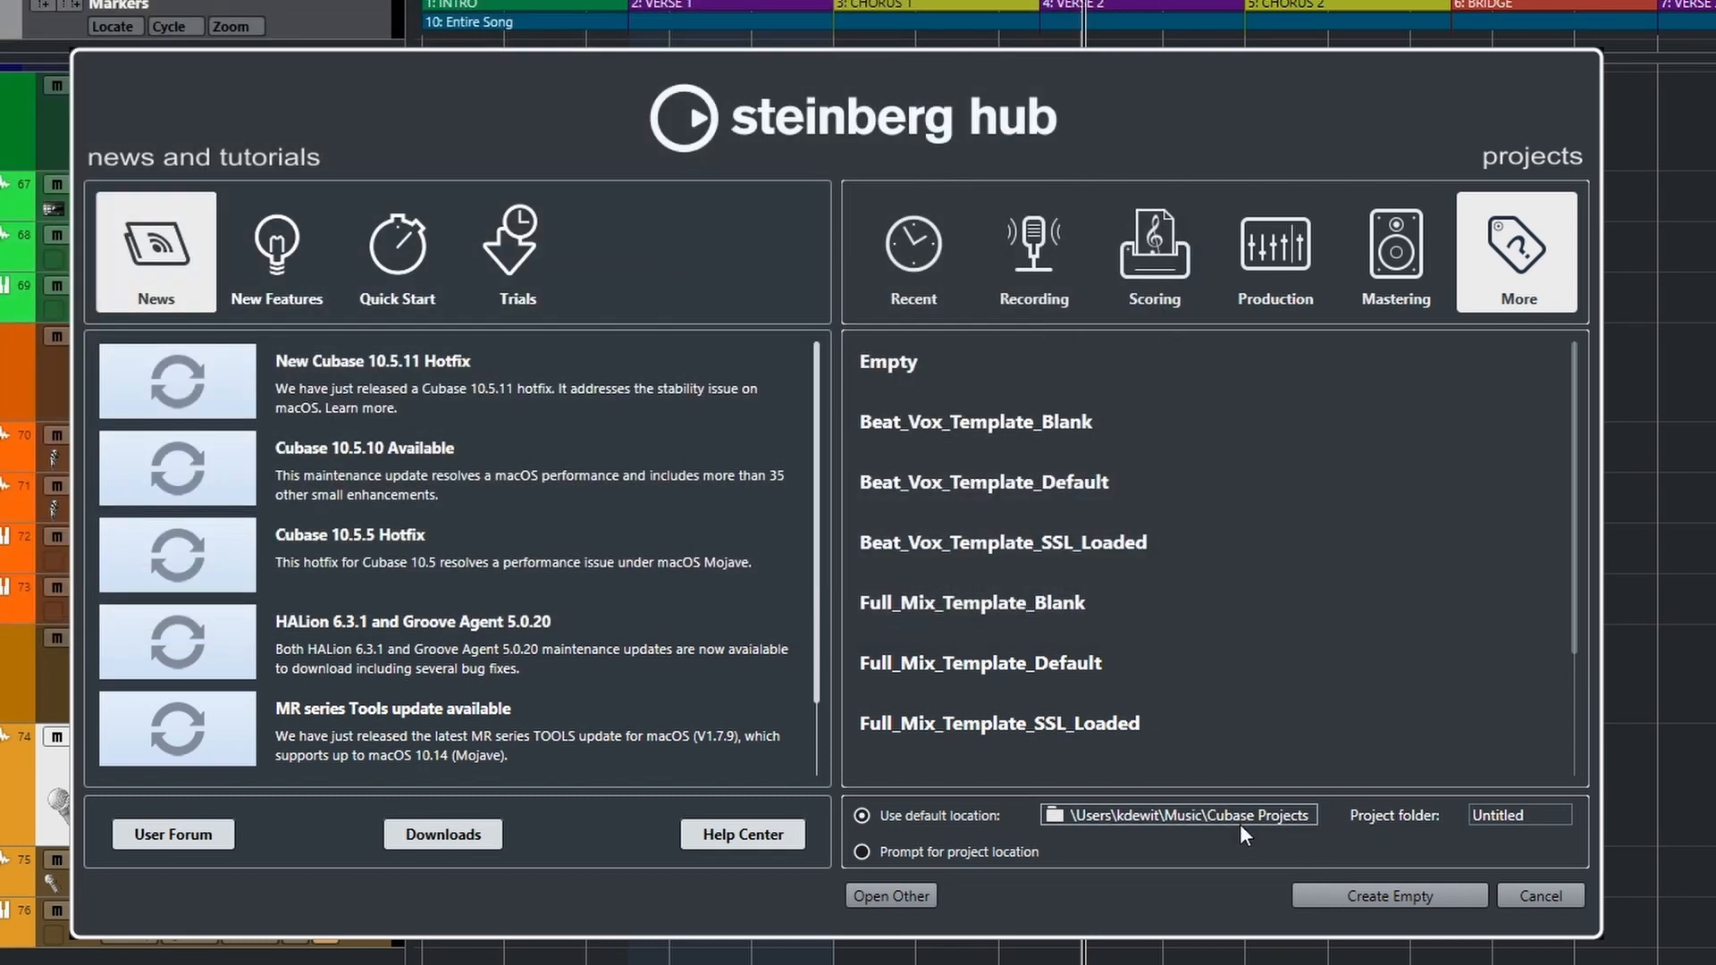
click(1505, 814)
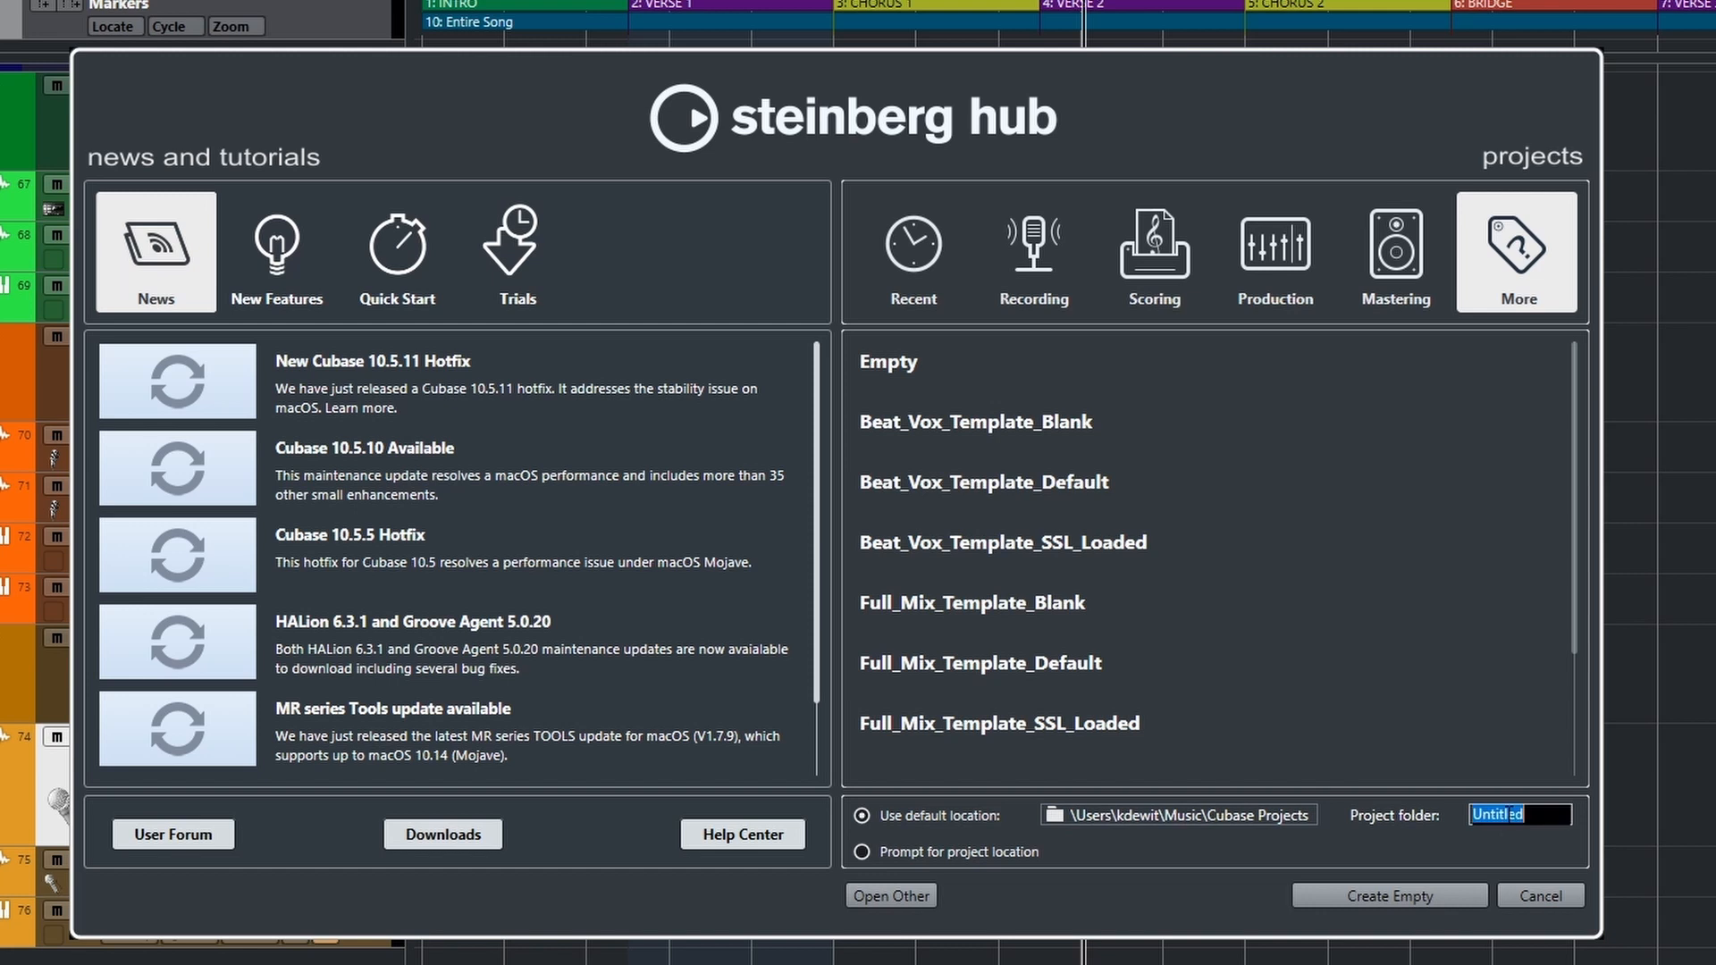
click(1530, 851)
click(863, 853)
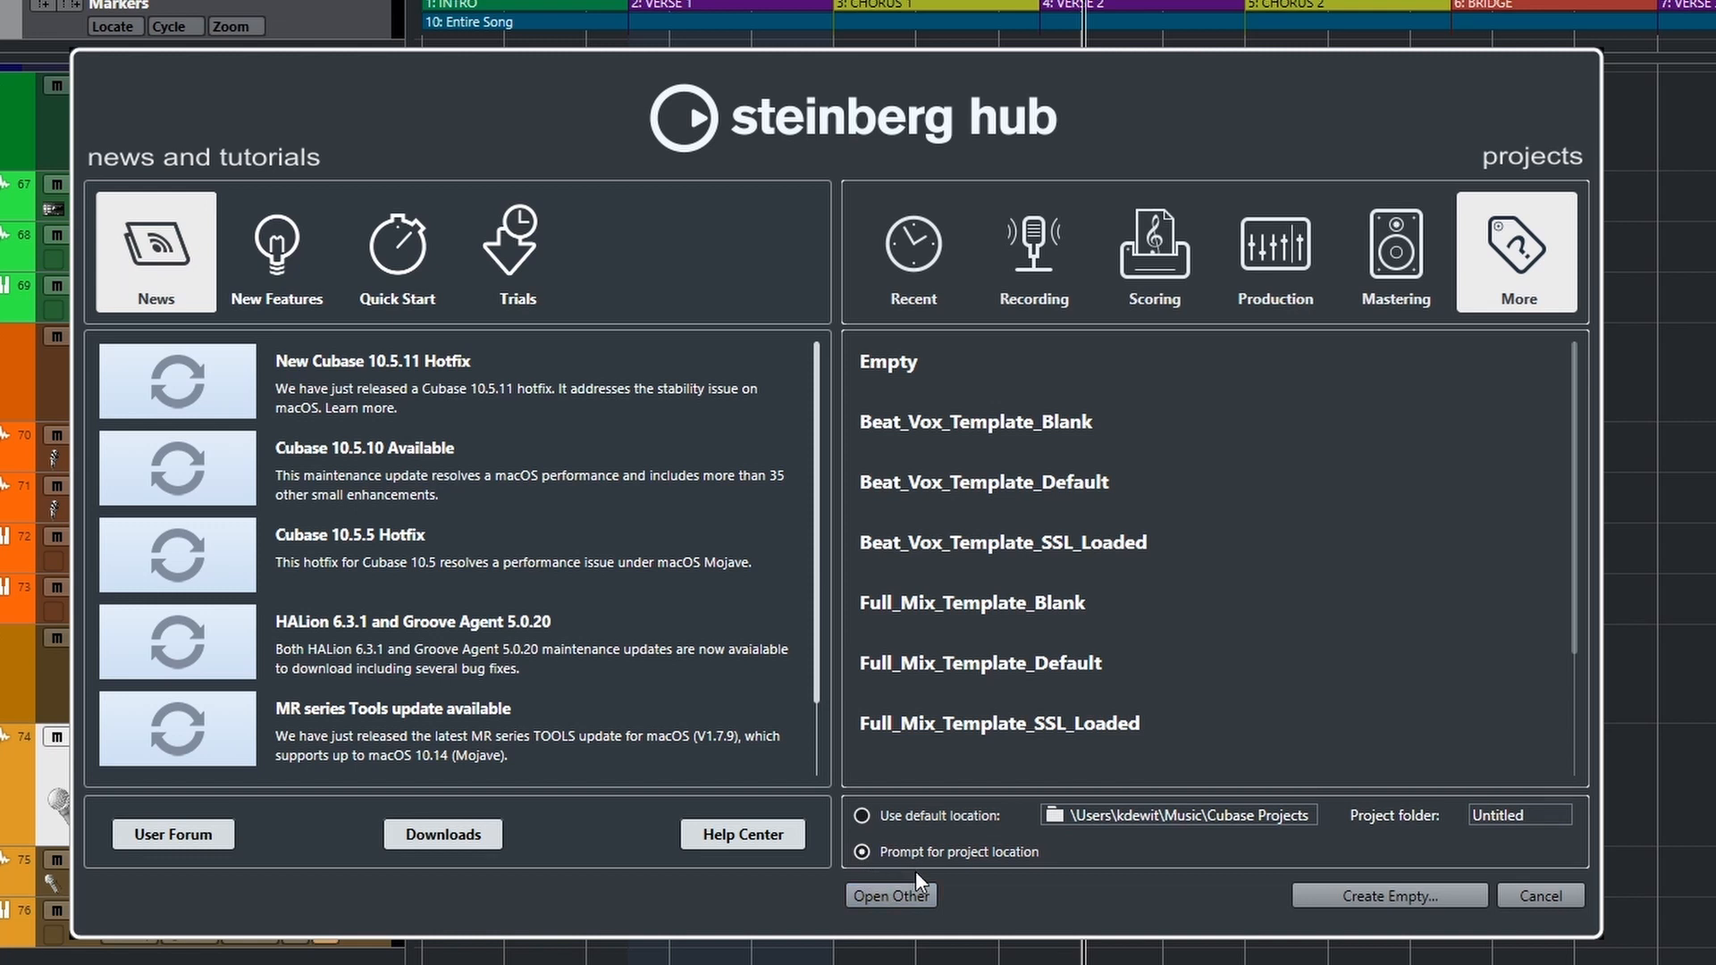
Step: Start a project from Beat_Vox_Template_Blank and browse to the Work InProgress (G:) drive for its project folder
click(888, 426)
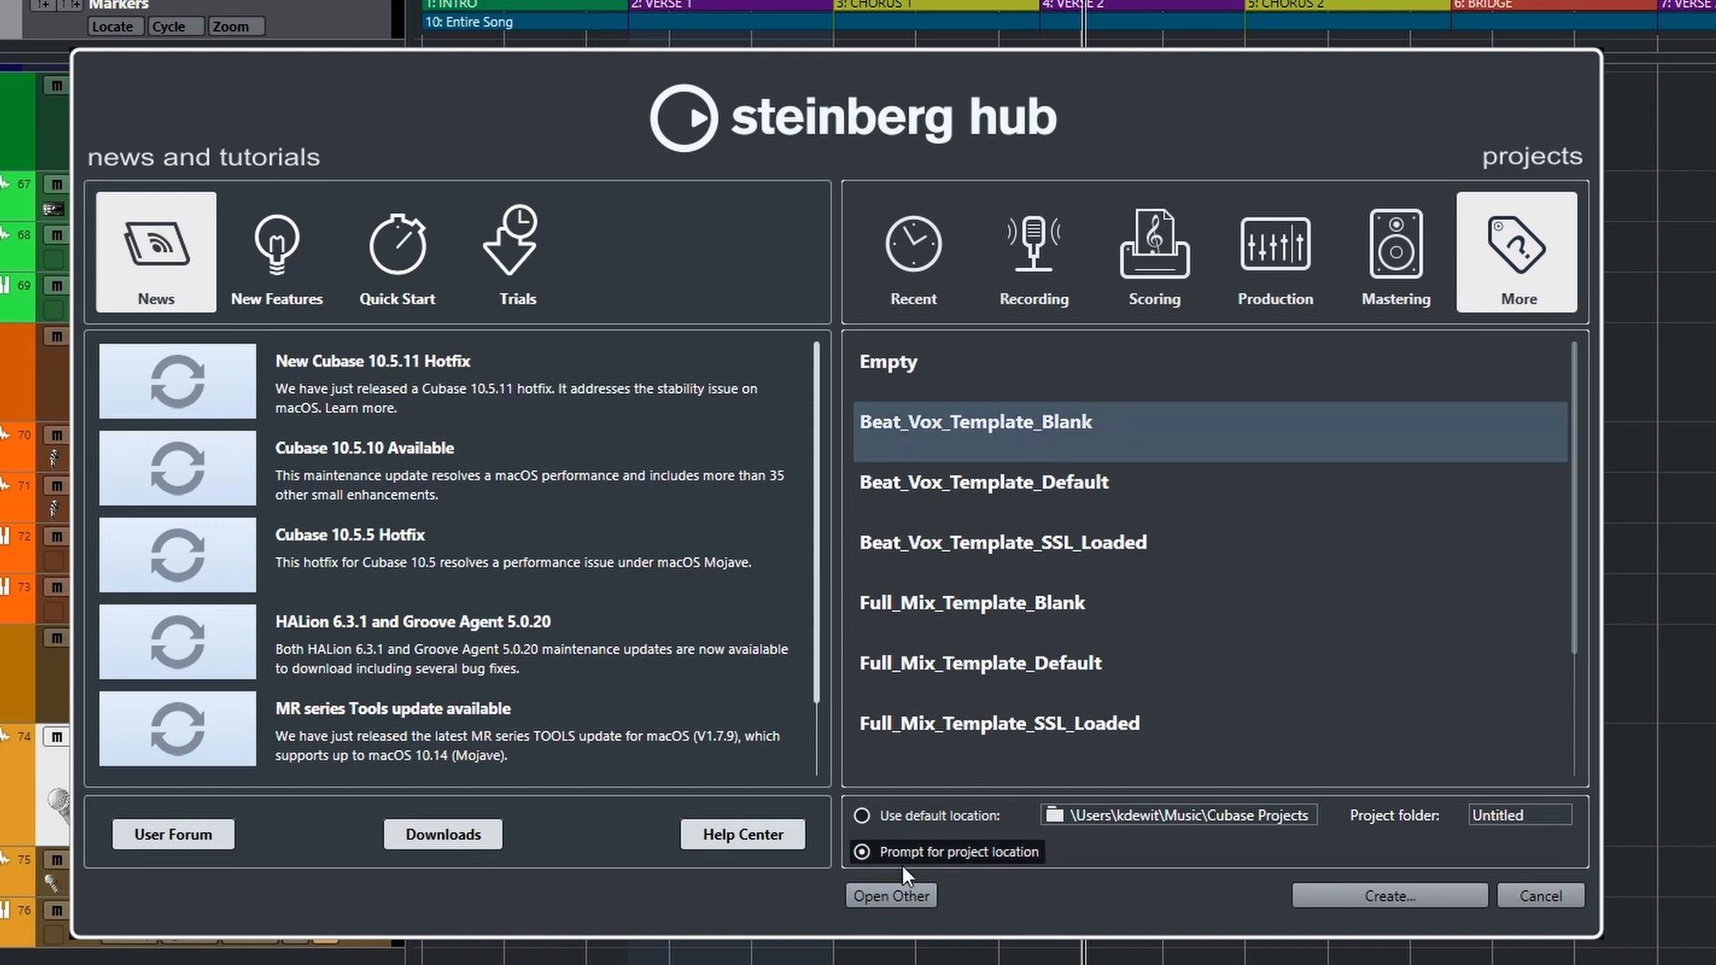
click(1377, 901)
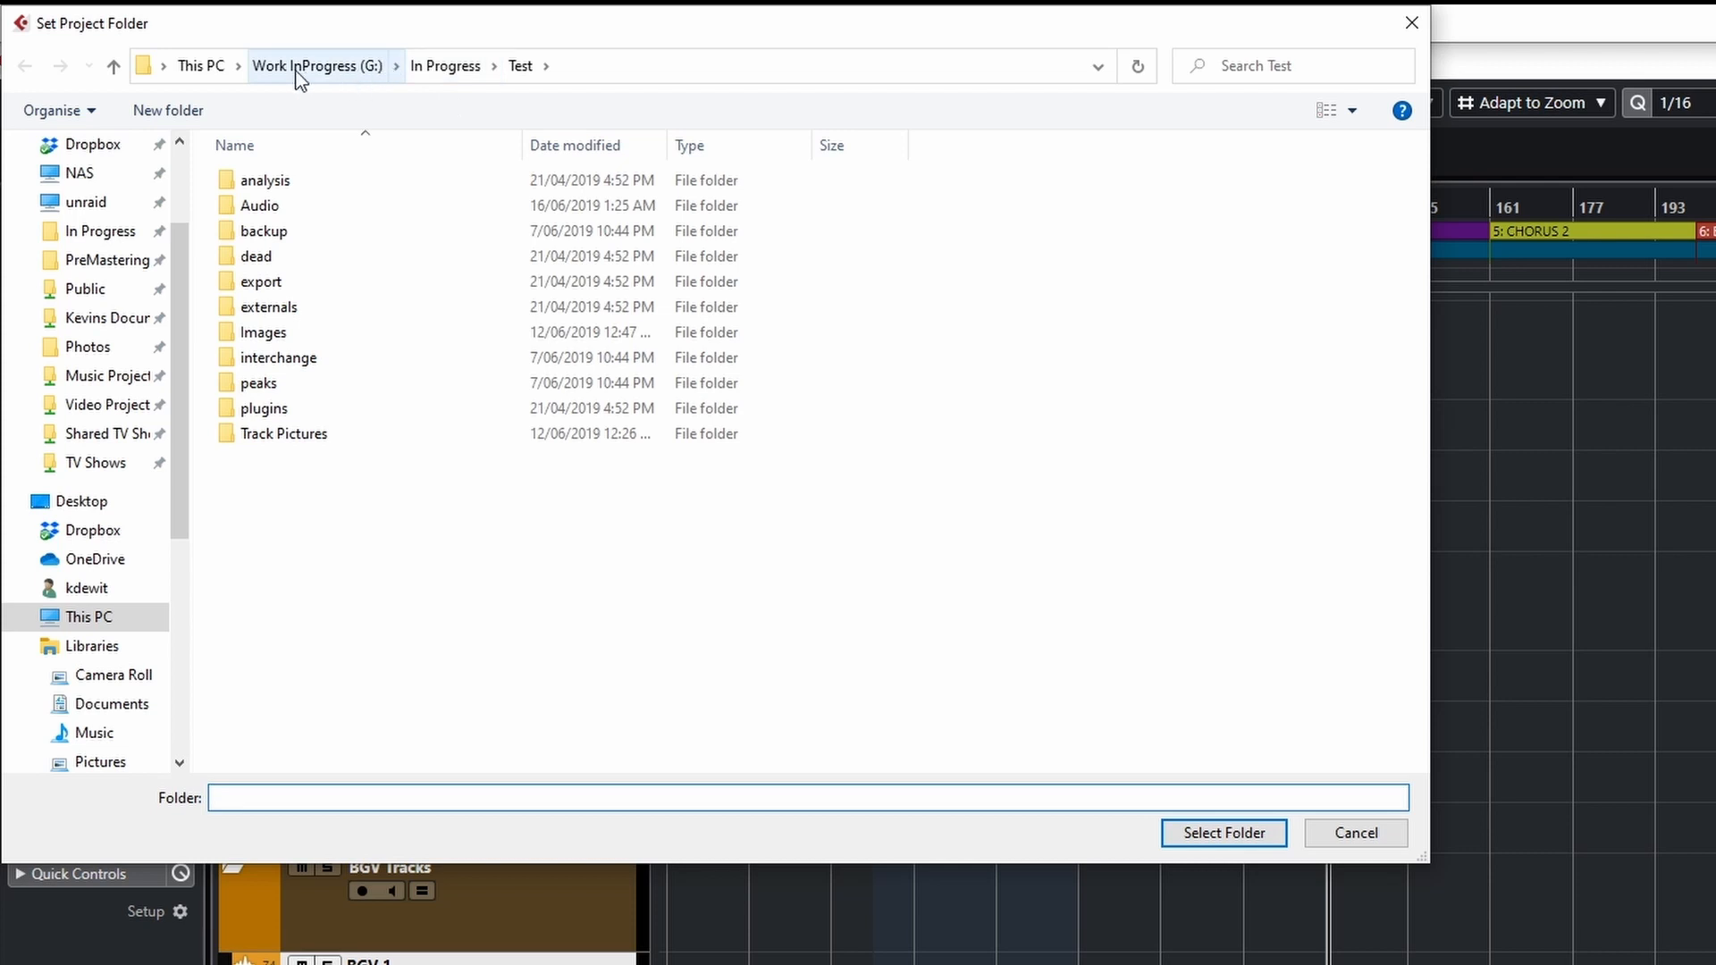
click(216, 68)
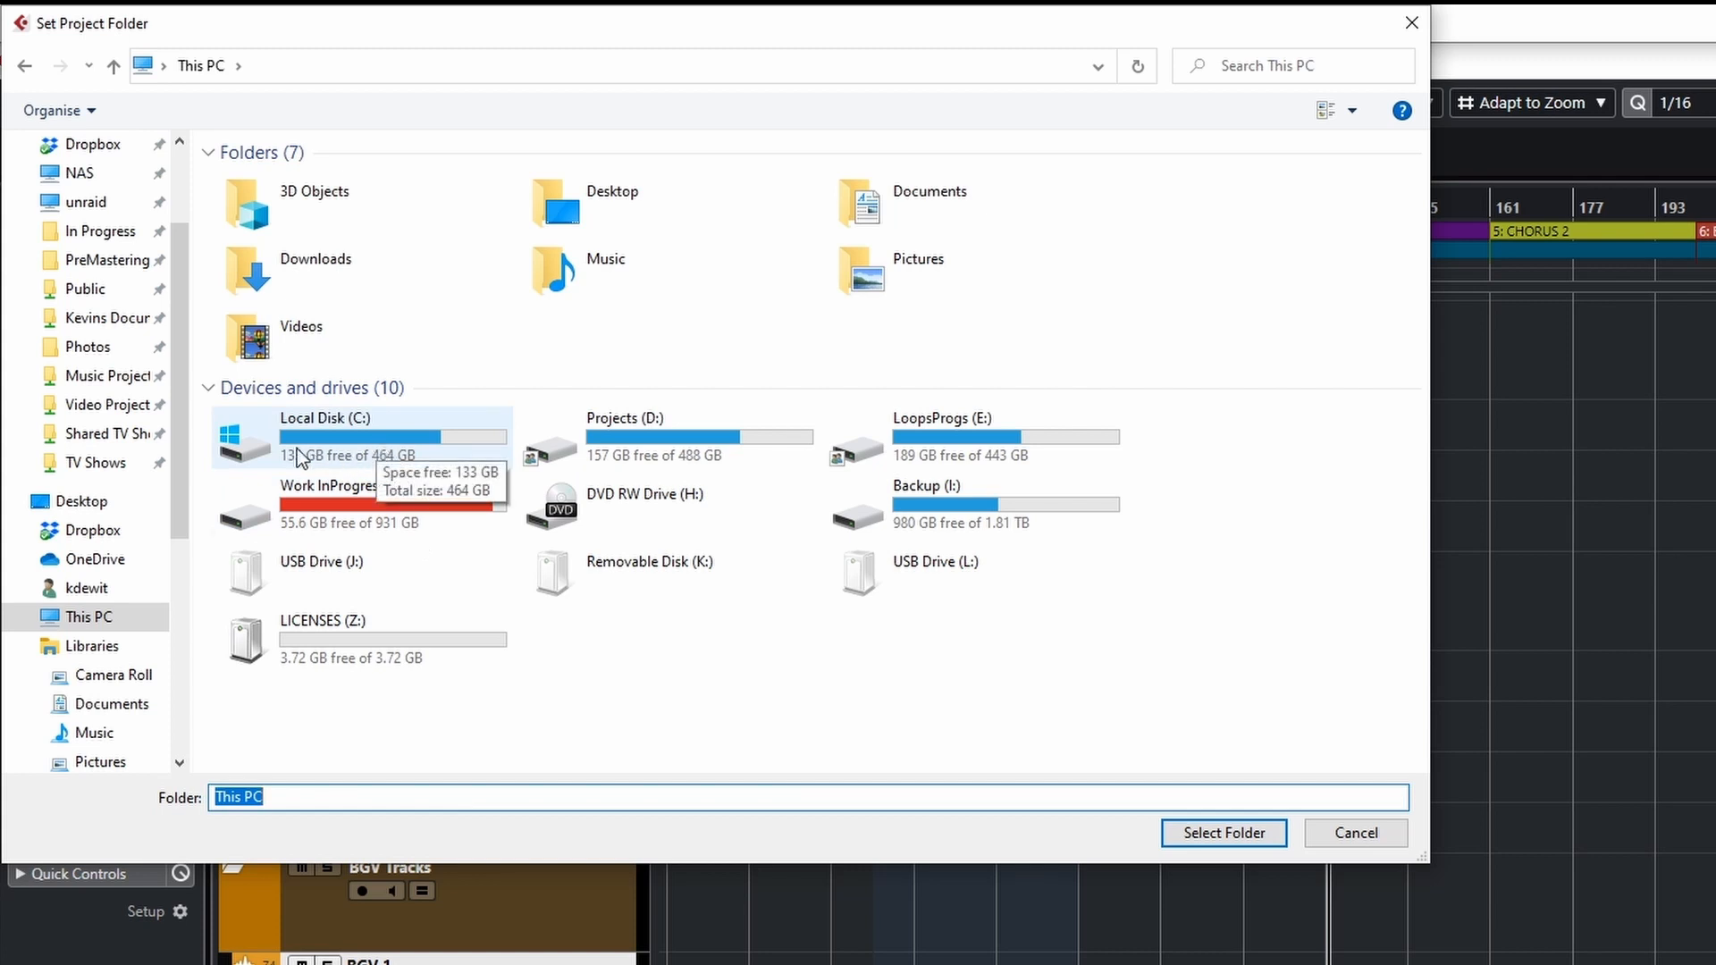
click(374, 453)
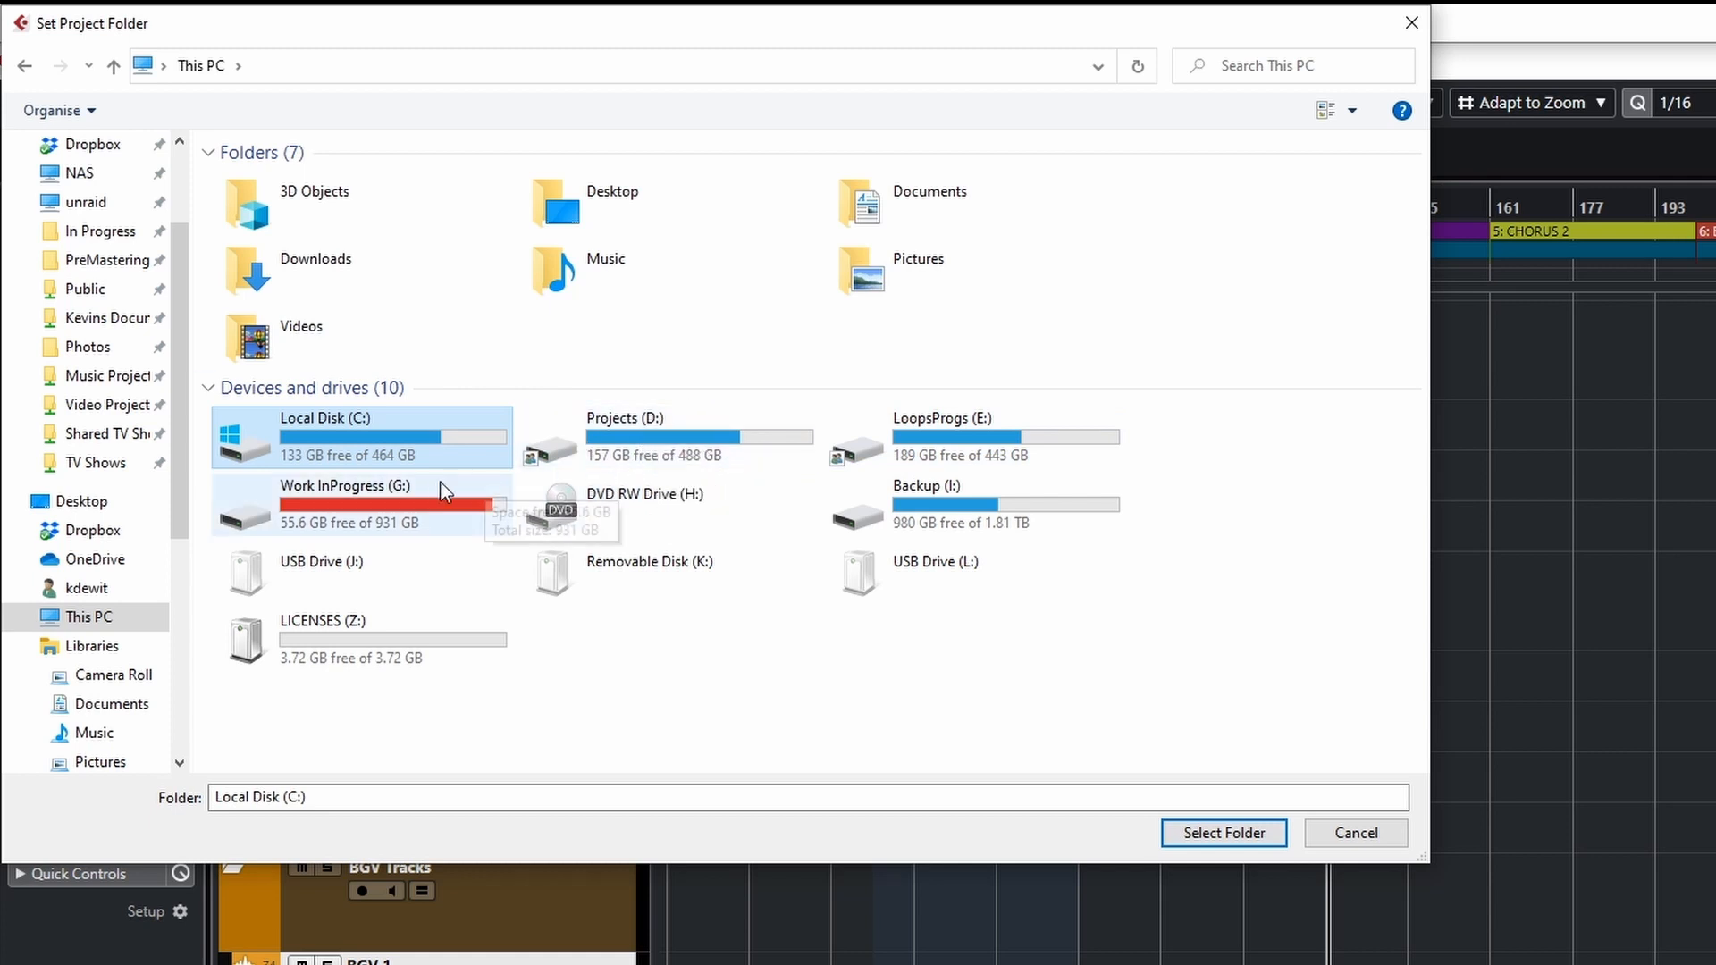
double_click(404, 513)
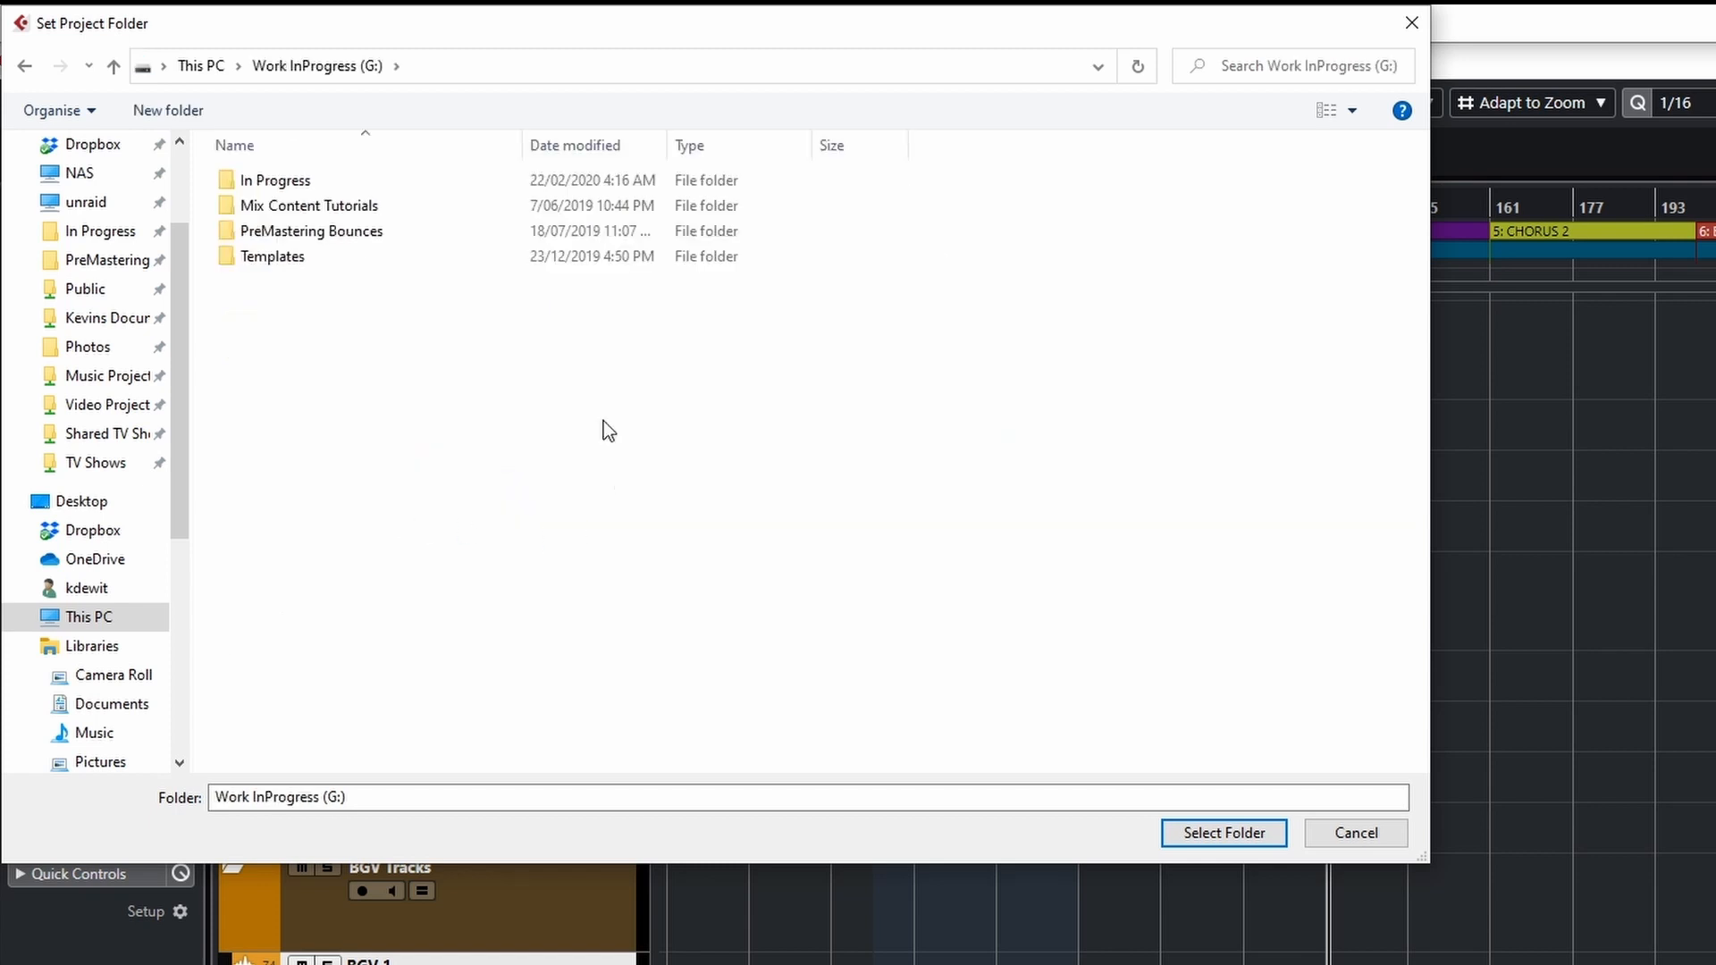
Step: Browse to the artist's own folder inside In Progress as the place for the project folder
double_click(245, 180)
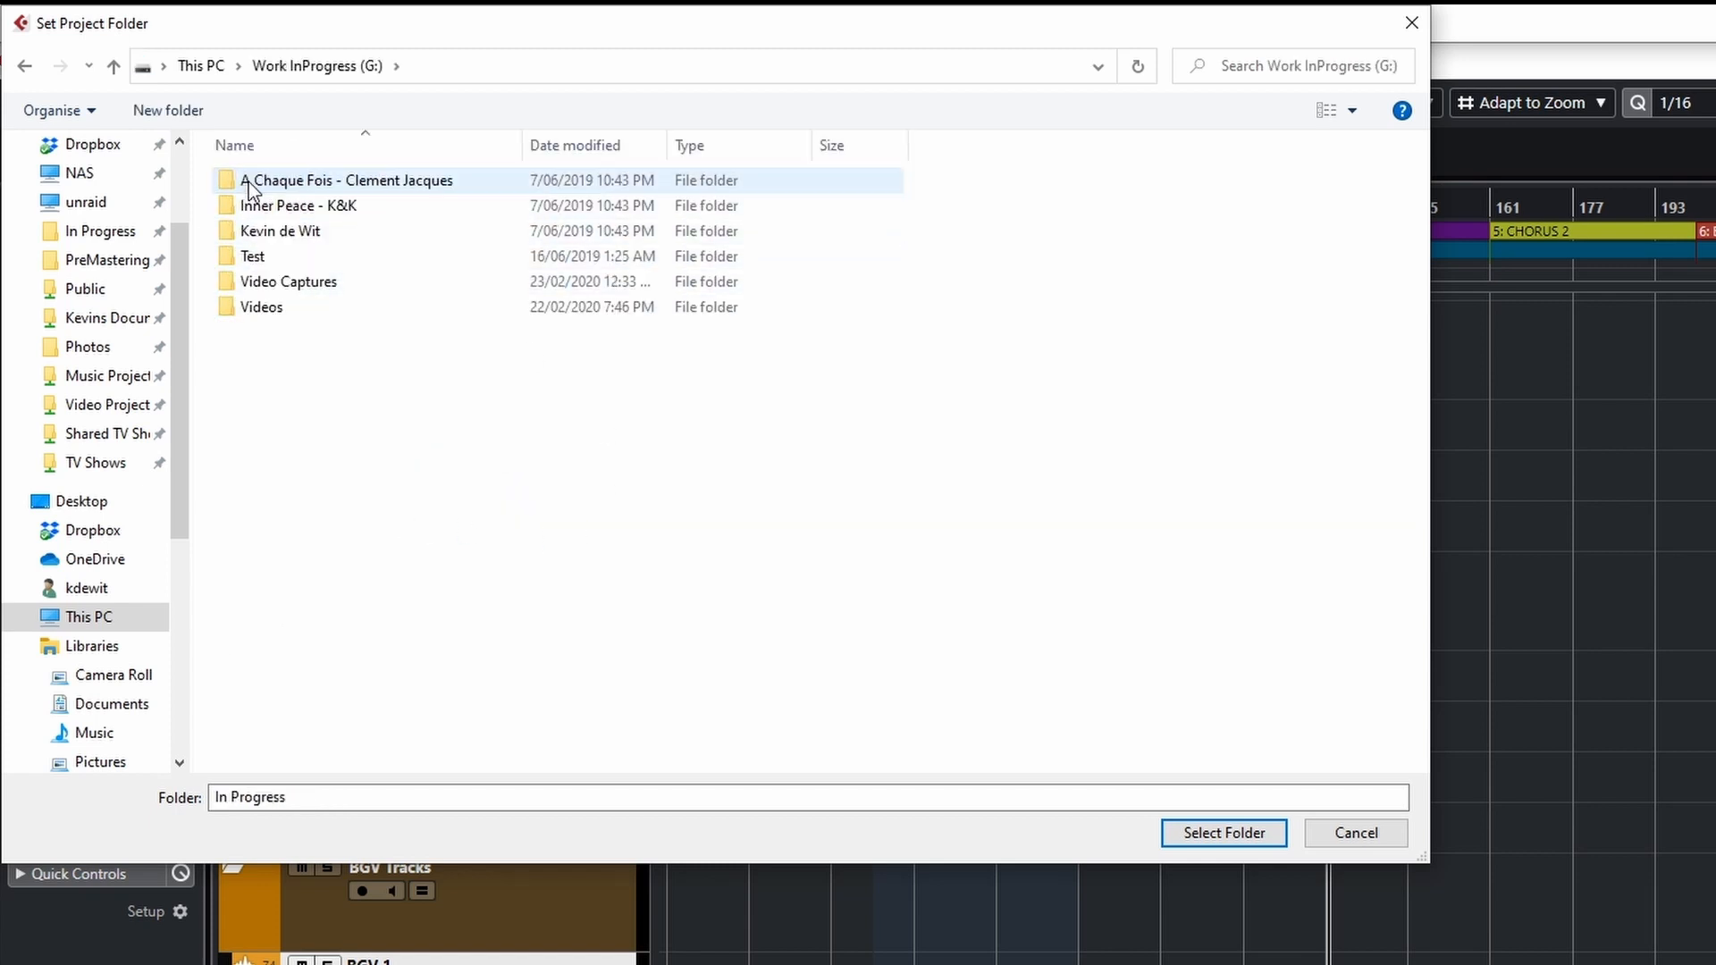
click(265, 234)
double_click(265, 232)
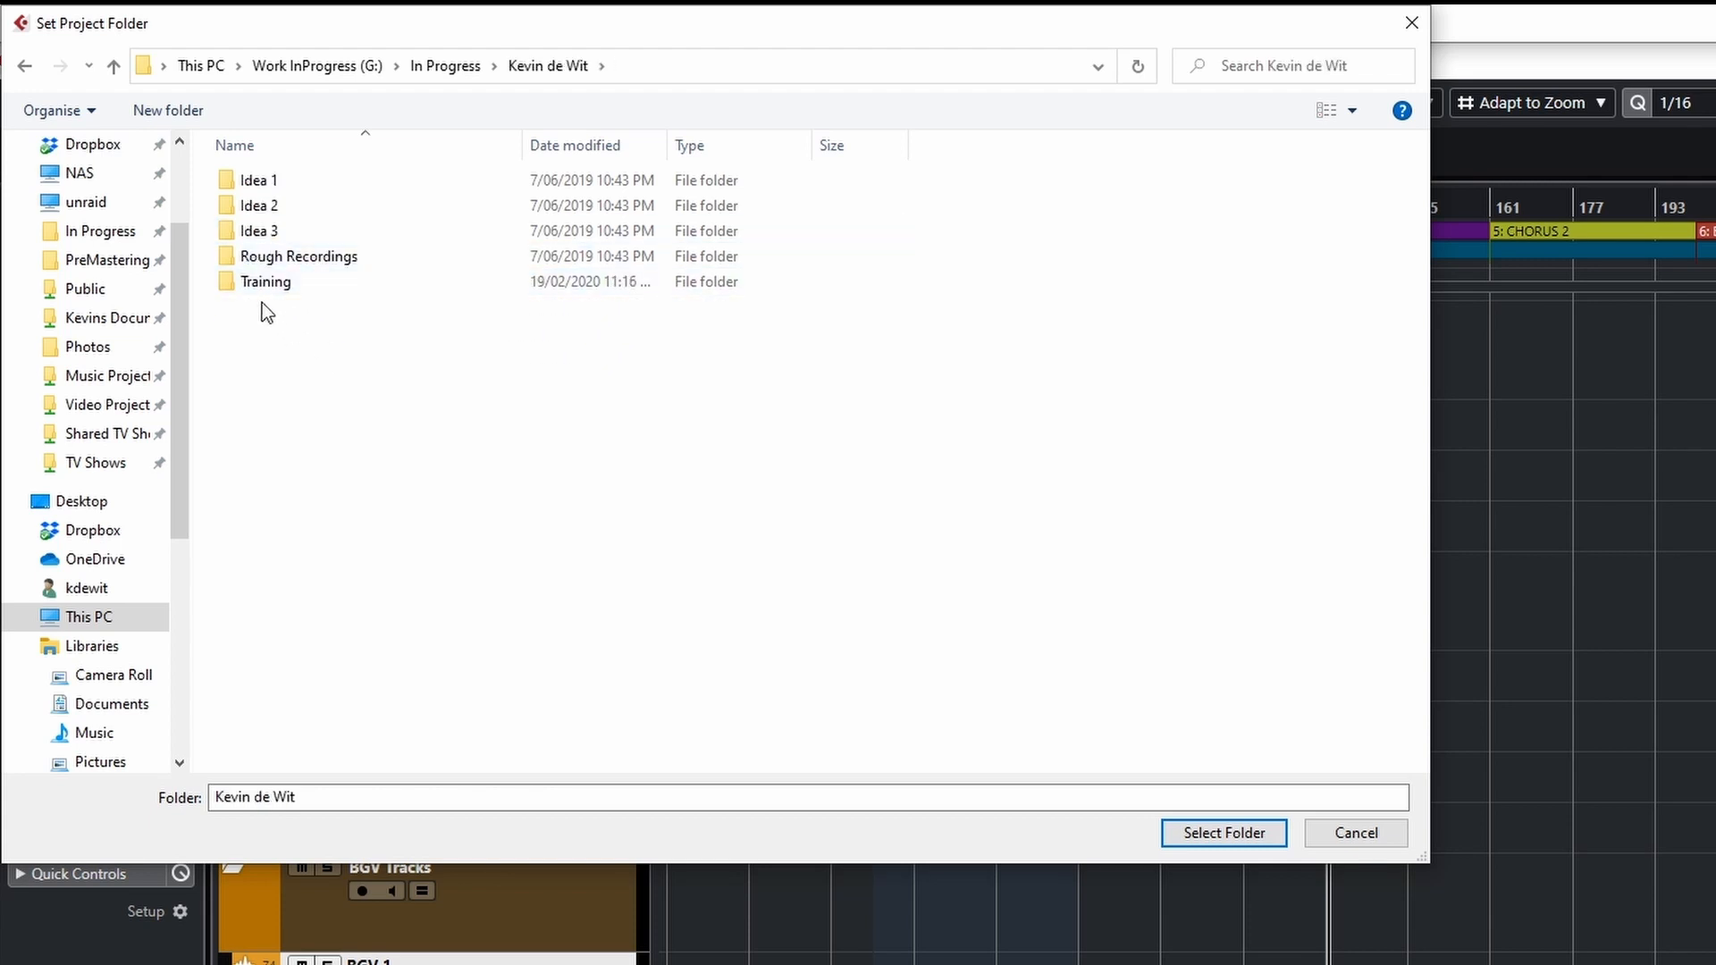
right_click(255, 363)
click(507, 560)
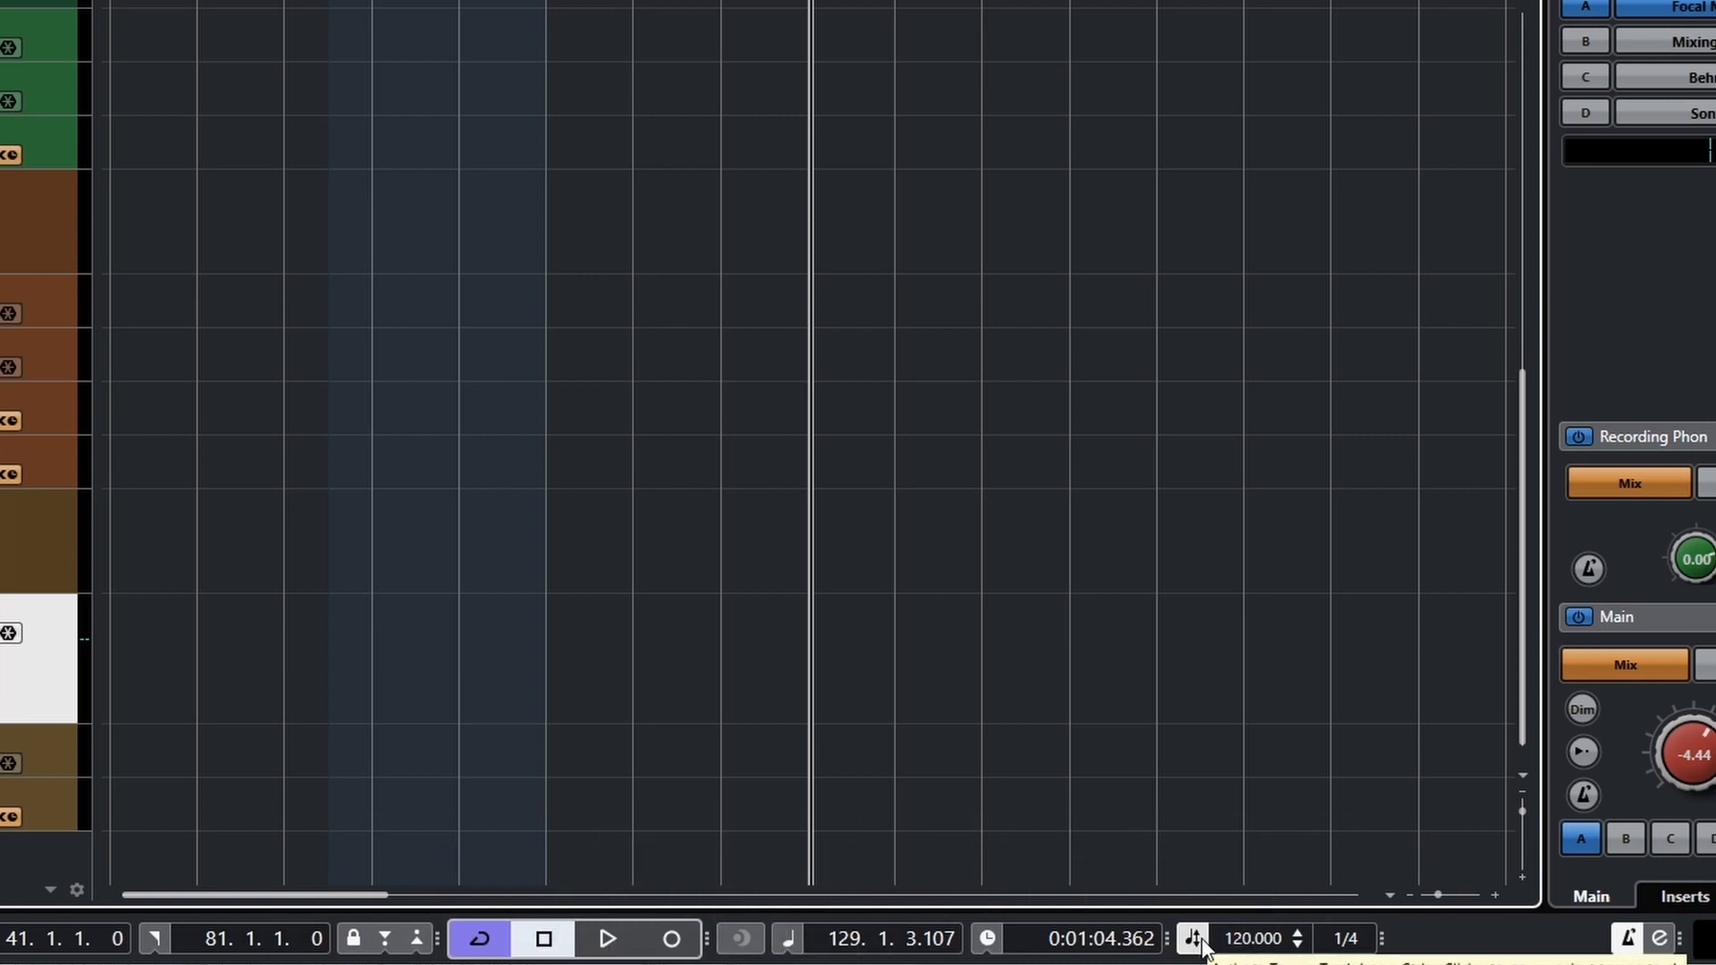
Step: Turn off the tempo track and set the project tempo to 150
double_click(1249, 944)
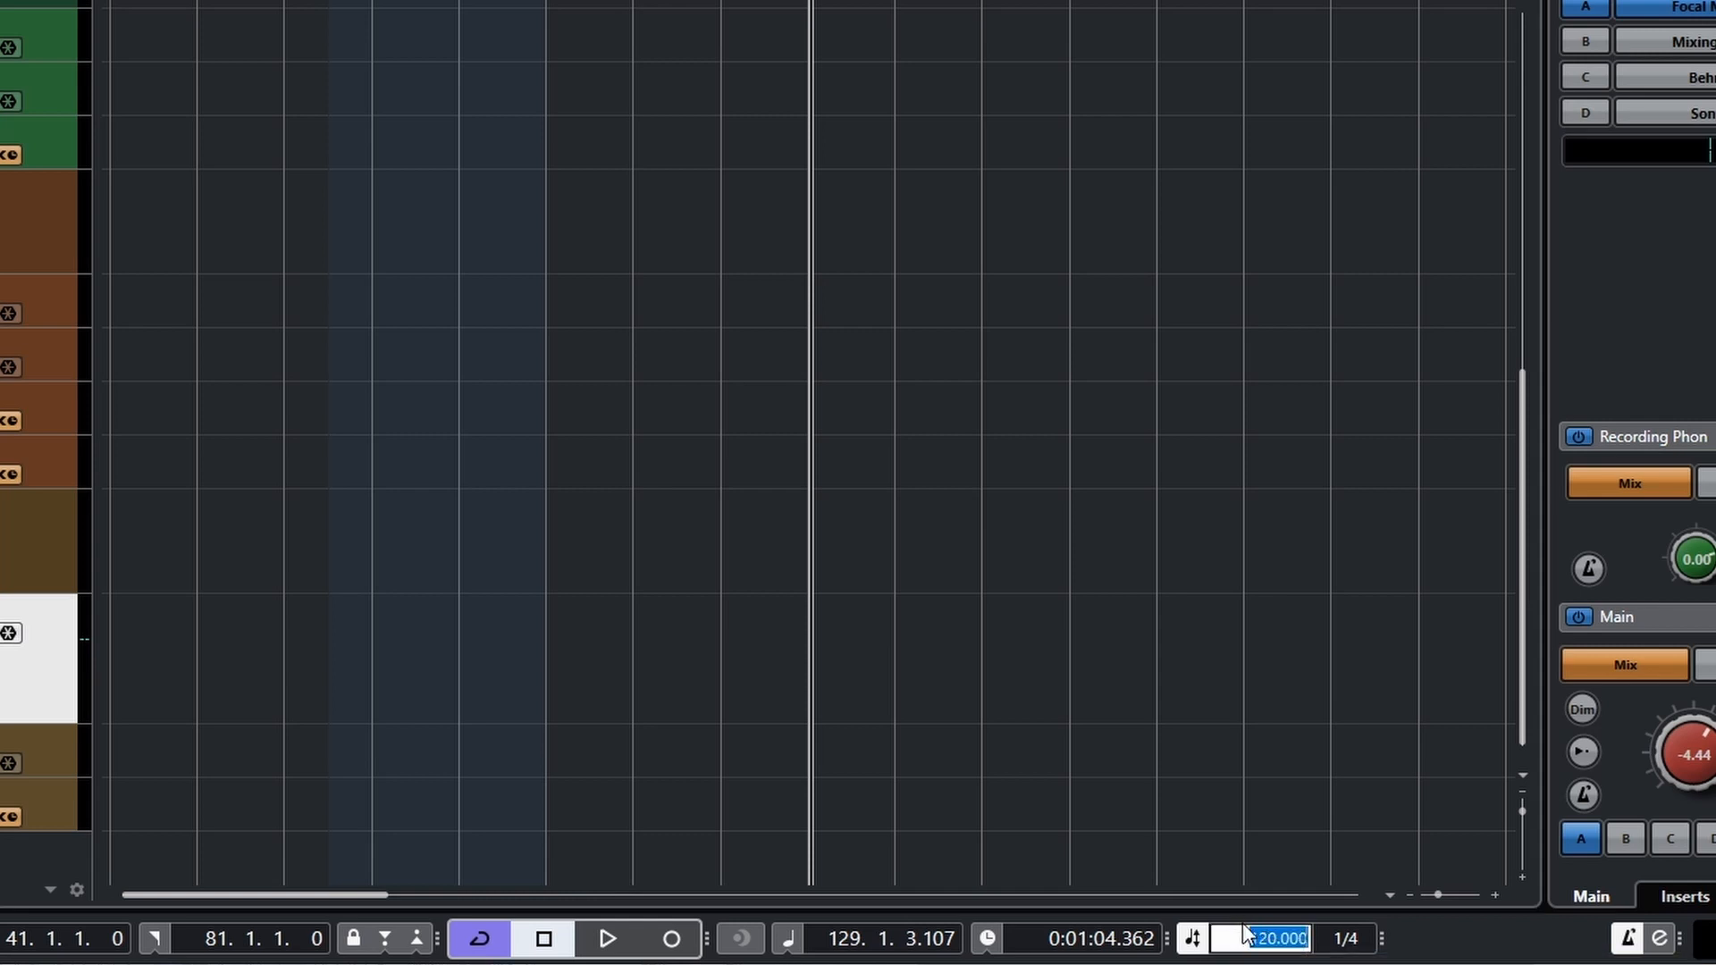
text(15)
key(Escape)
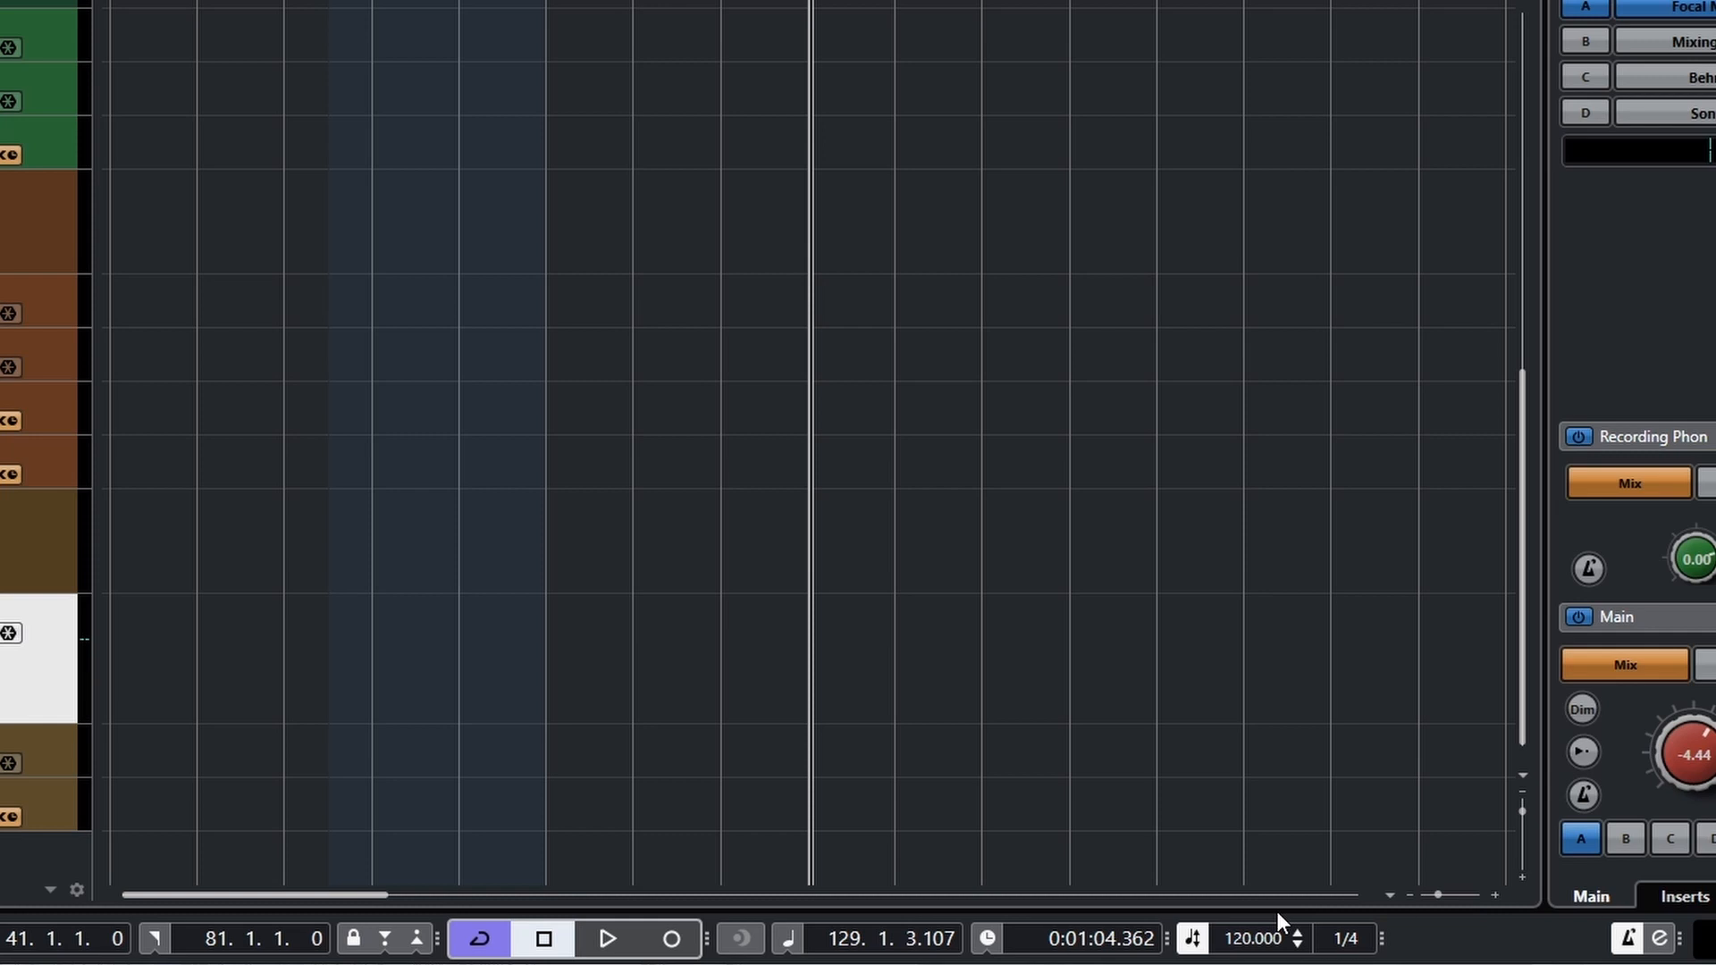
click(1234, 941)
text(1)
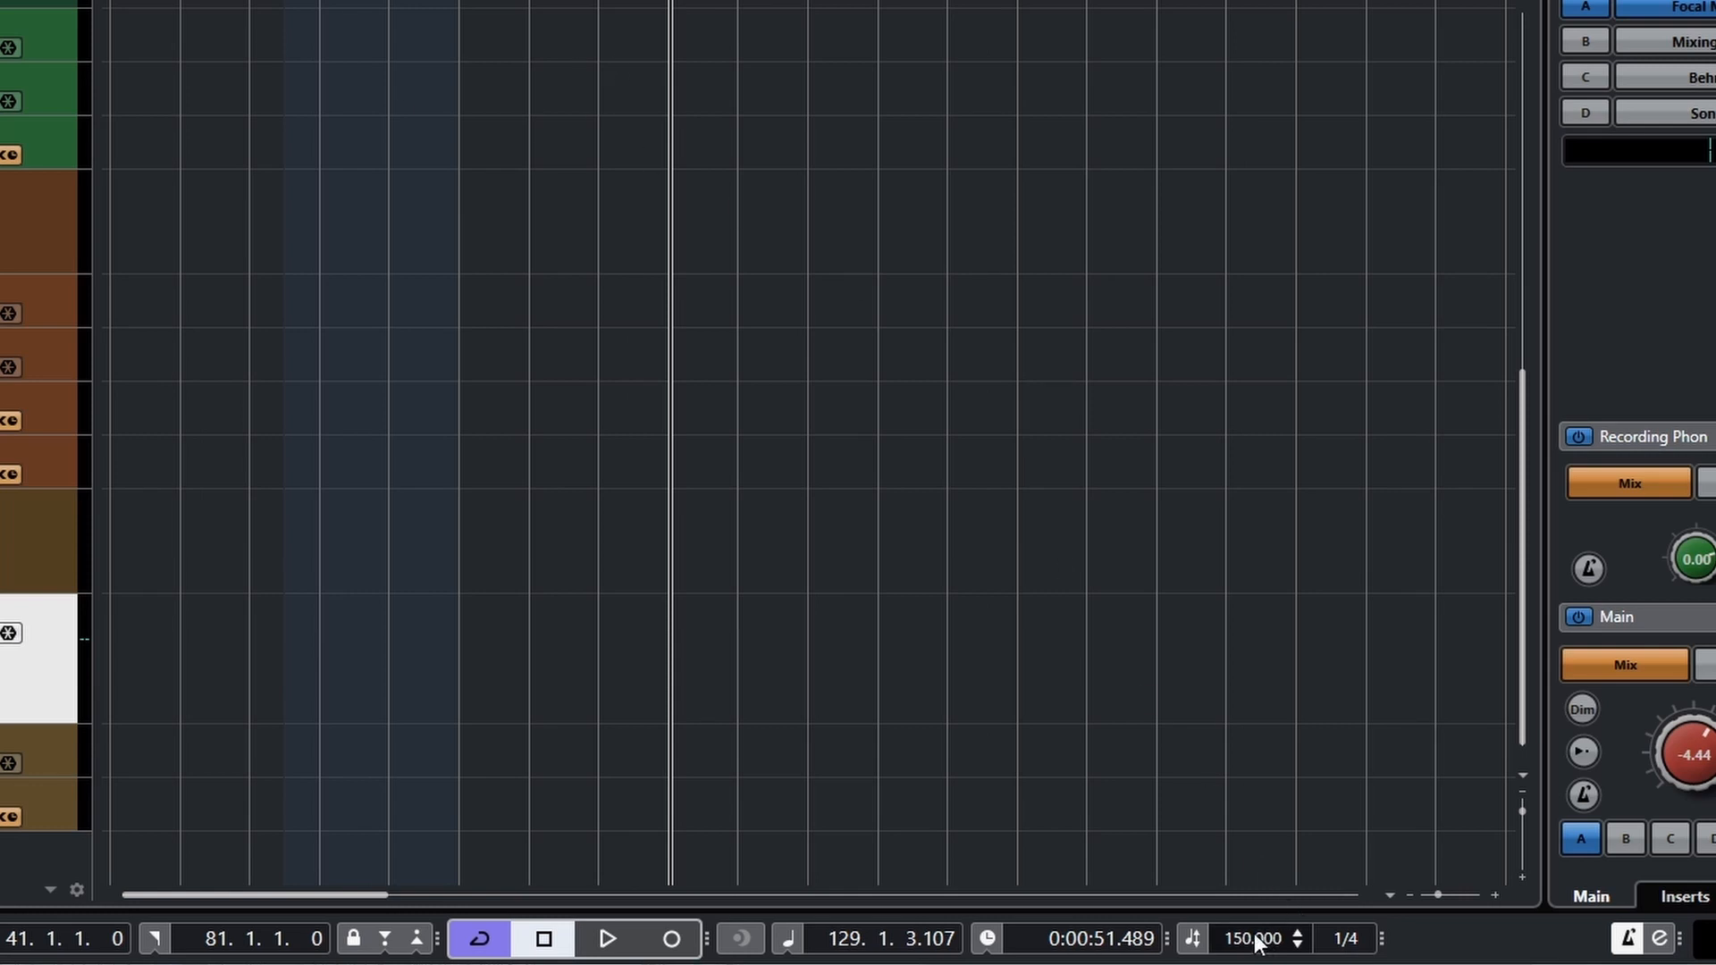
Step: Set the project tempo to 100 and back to 120
double_click(1253, 936)
text(1)
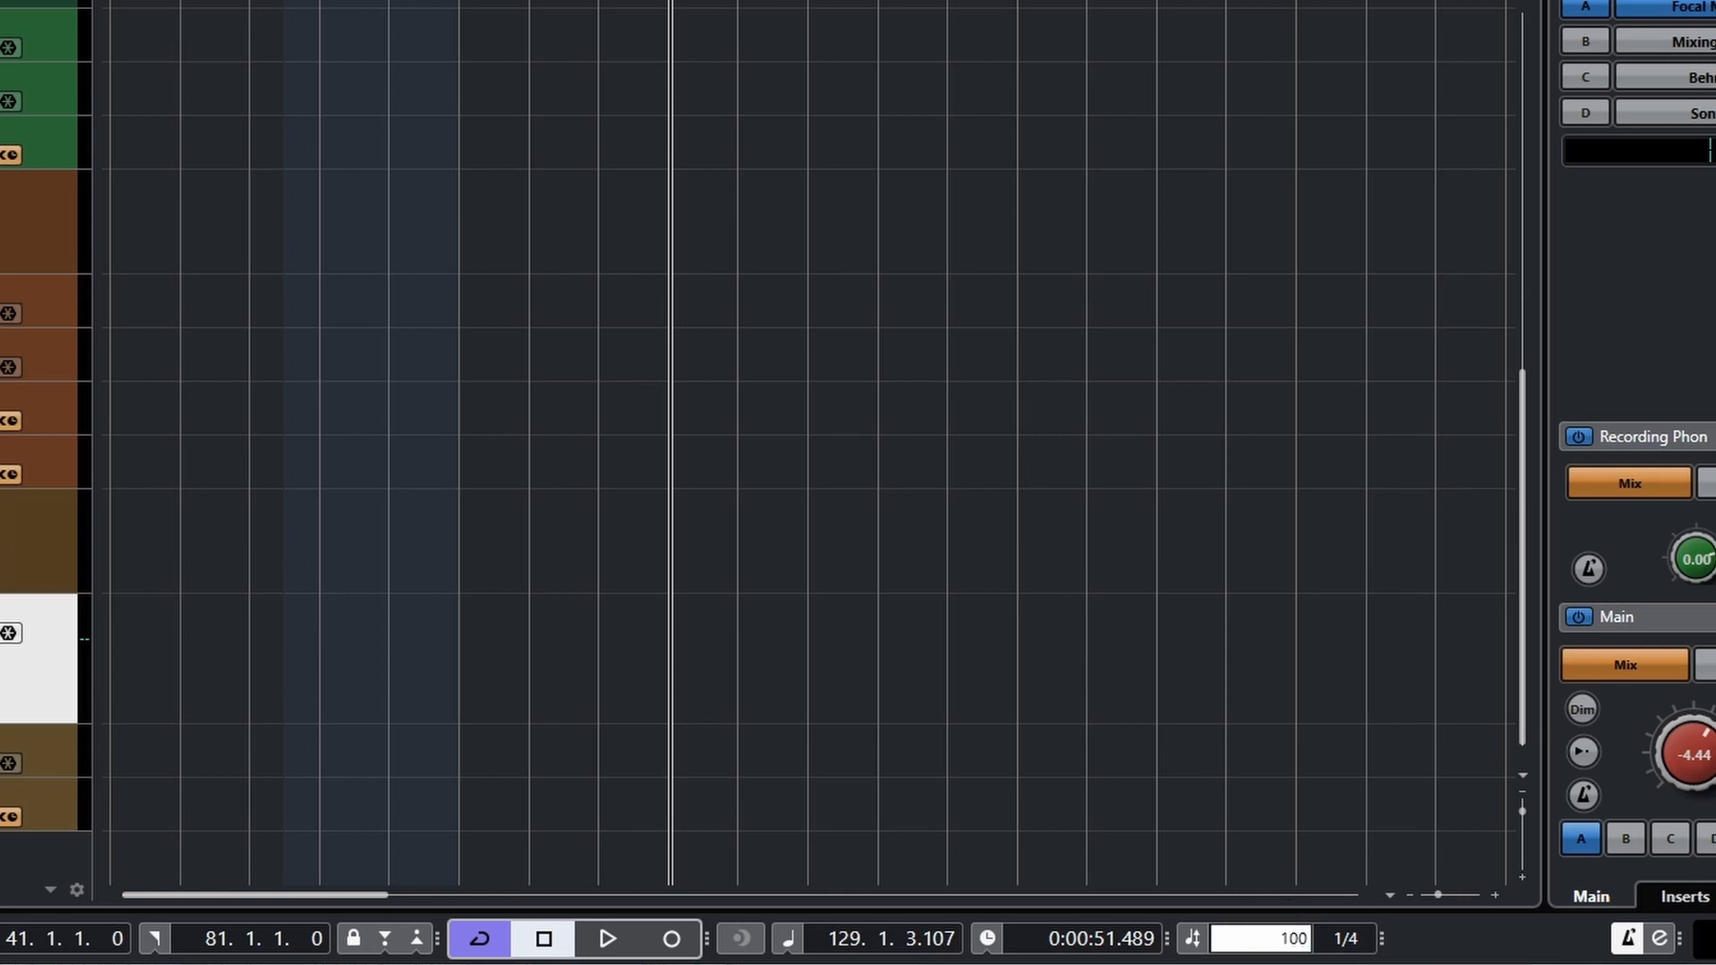
key(Return)
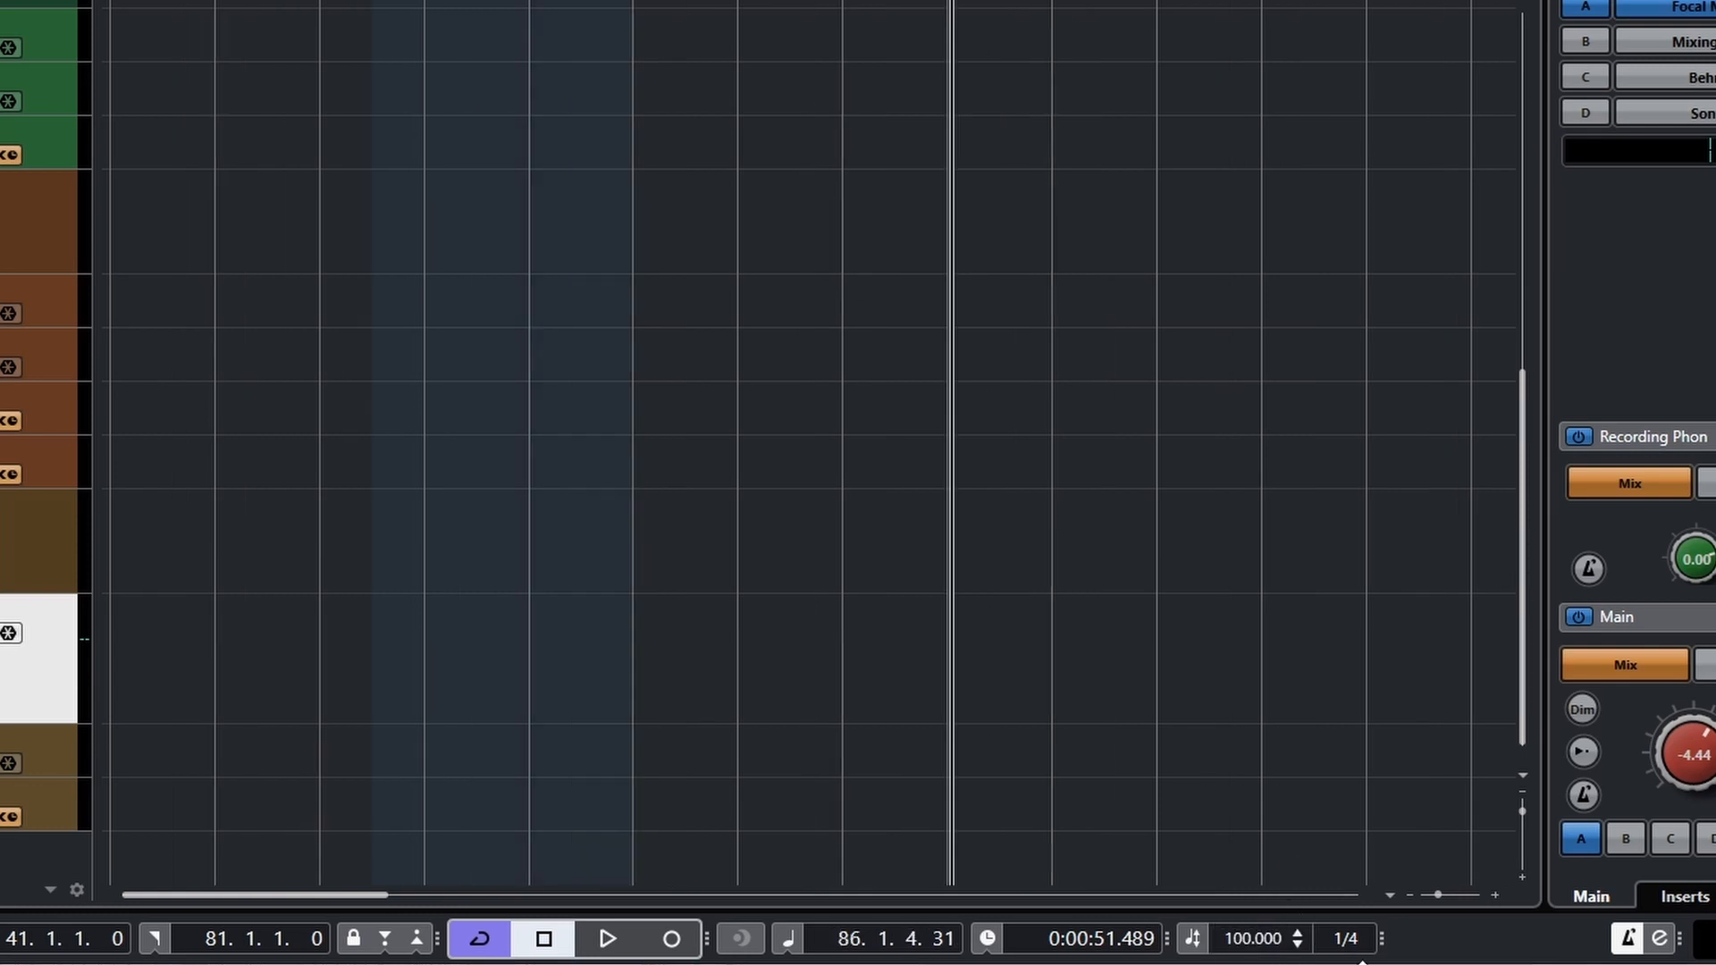
double_click(1252, 939)
text(1)
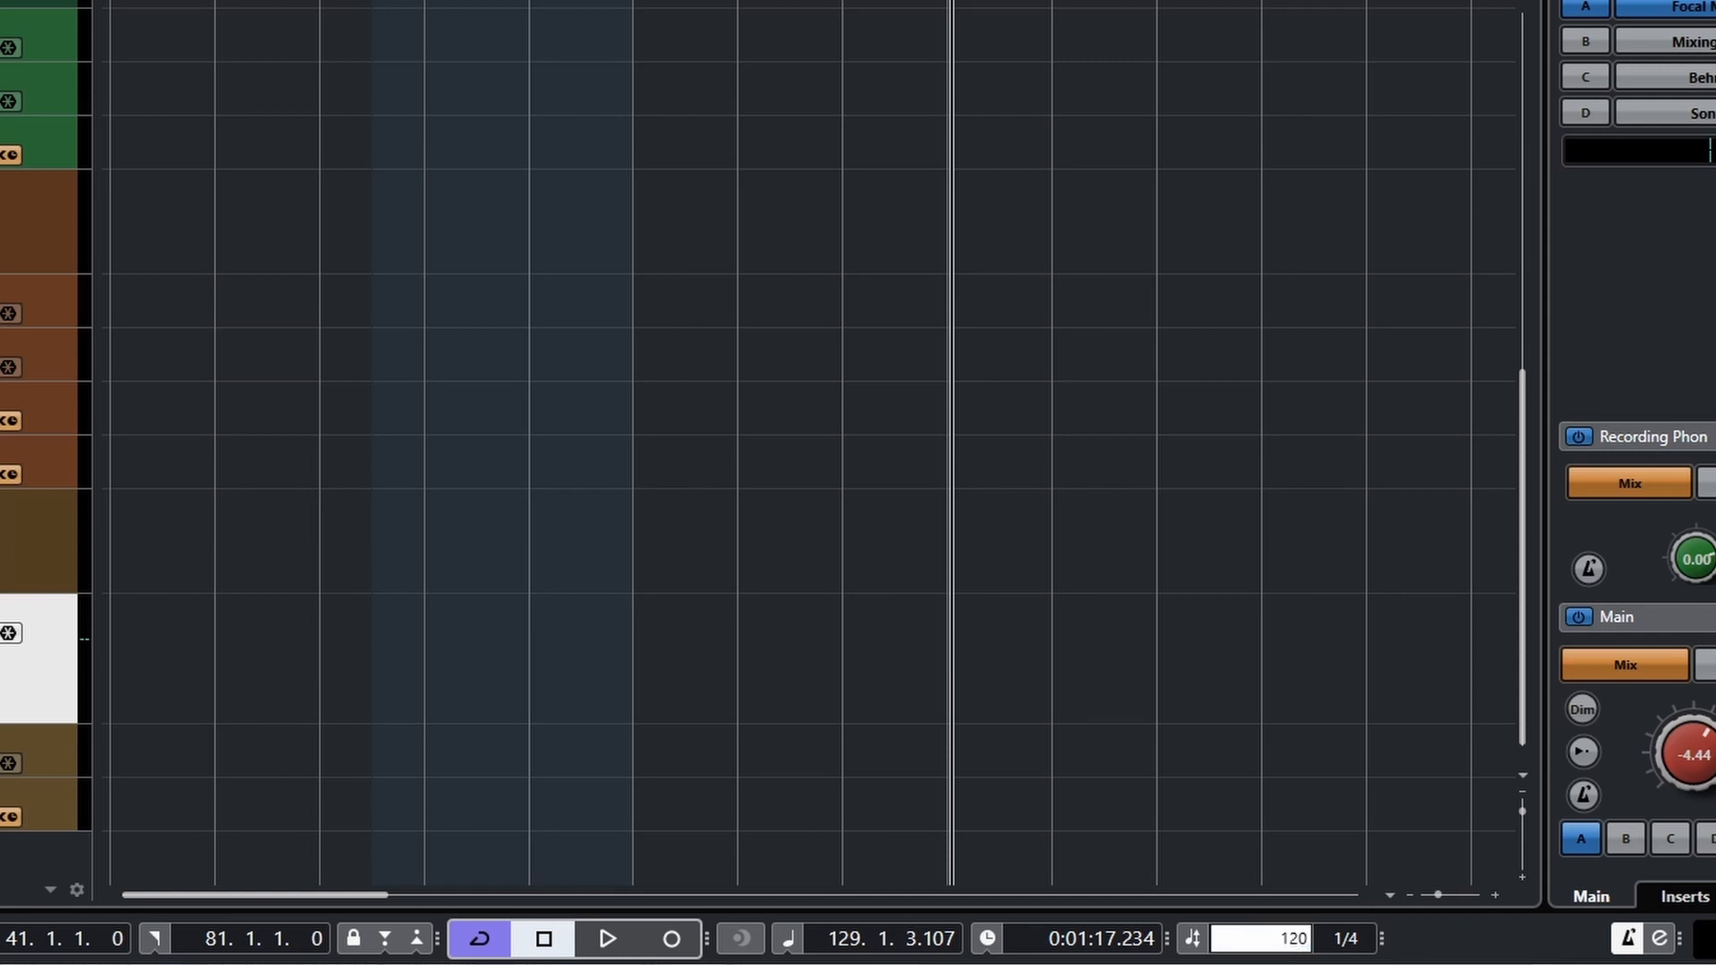
text(20)
key(Return)
Step: Show the floating transport bar and open its tempo value for editing
key(F2)
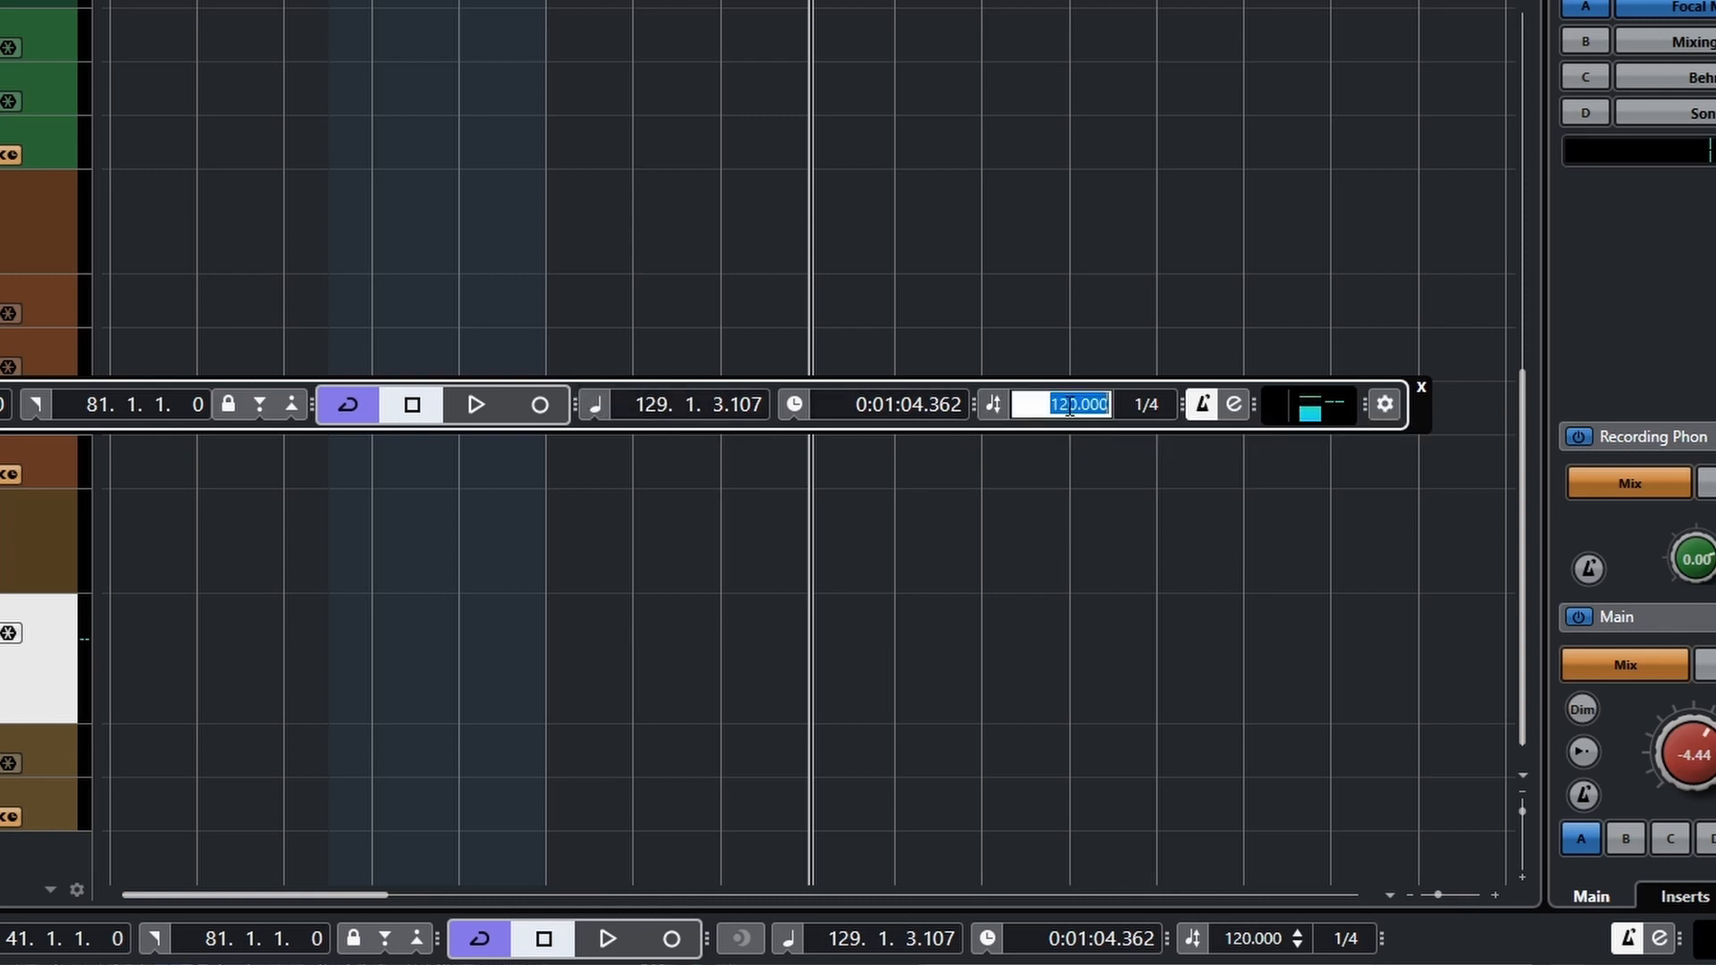
click(1047, 385)
click(1003, 411)
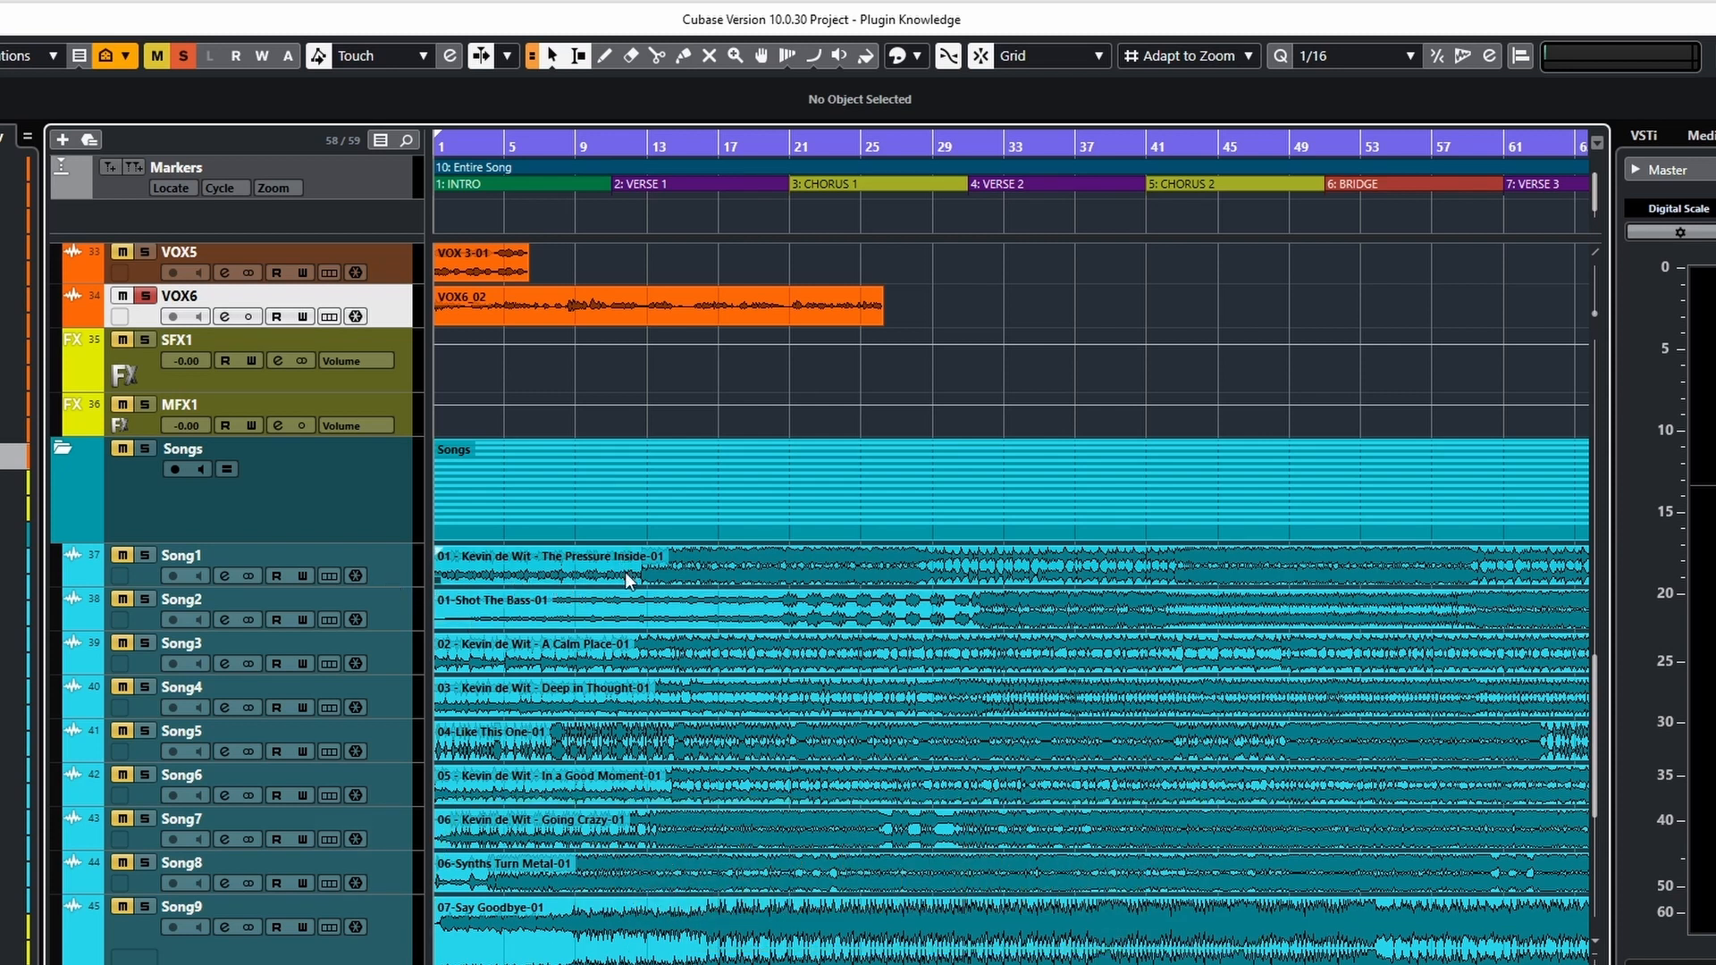
Step: Turn off Combine Selection Tools and select the audio events on the Song1, Song2 and Song3 tracks one by one
click(533, 56)
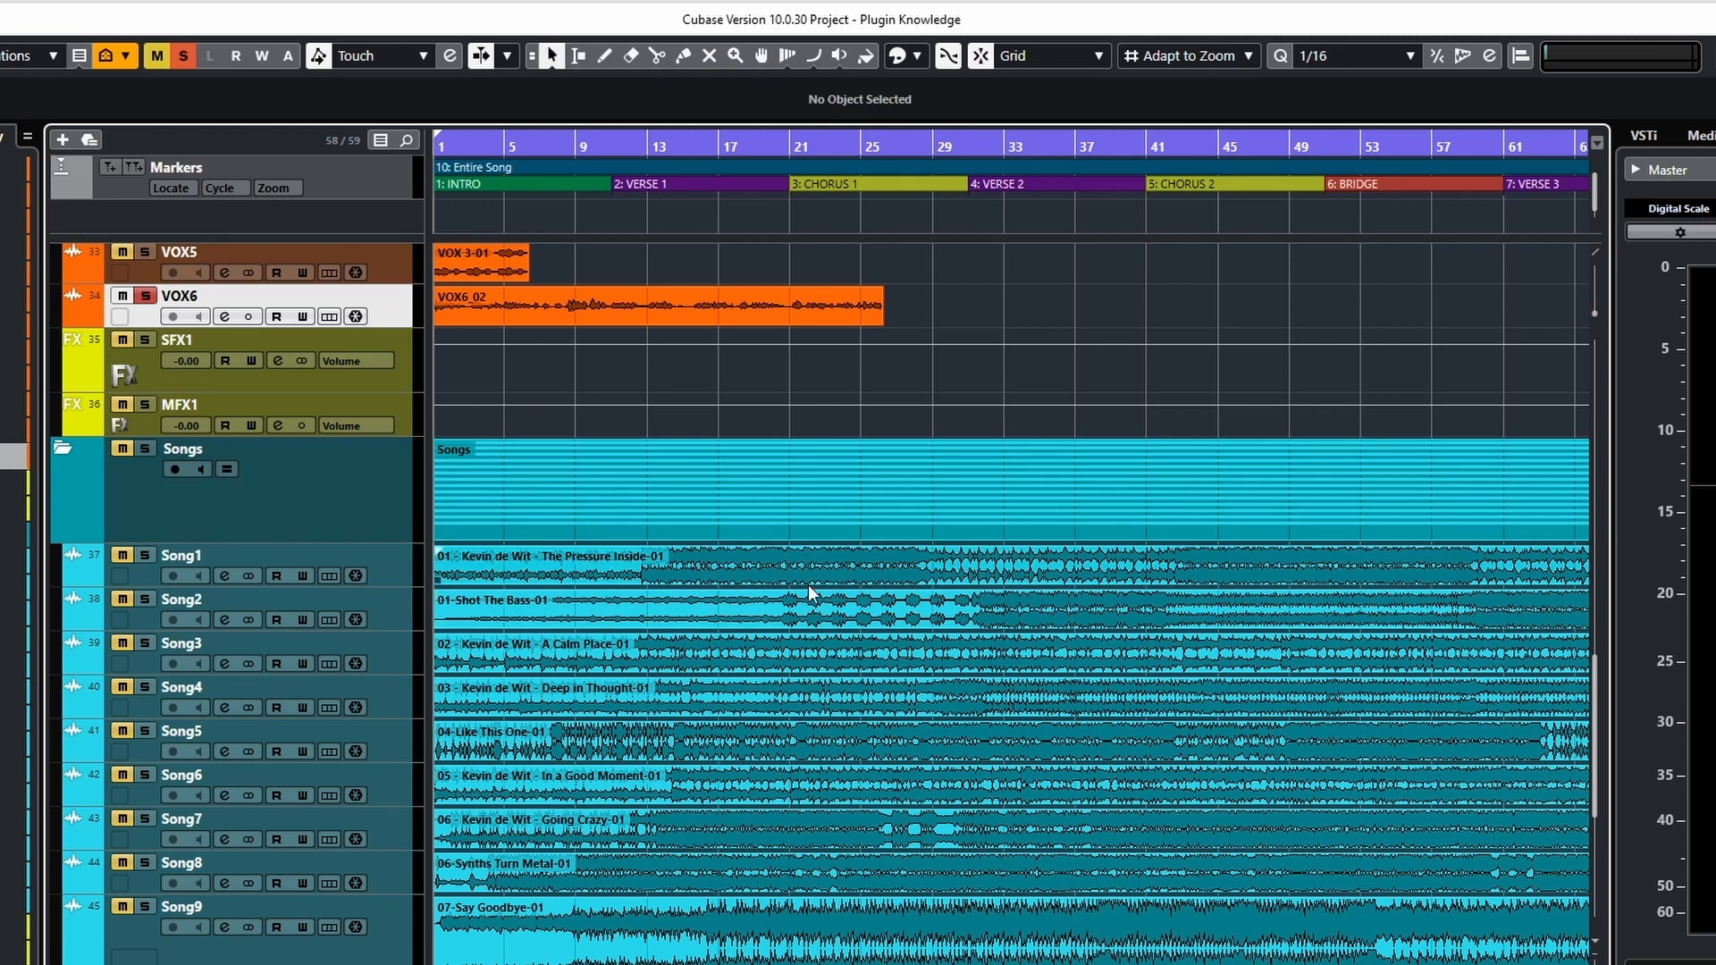
click(865, 573)
click(885, 621)
click(890, 663)
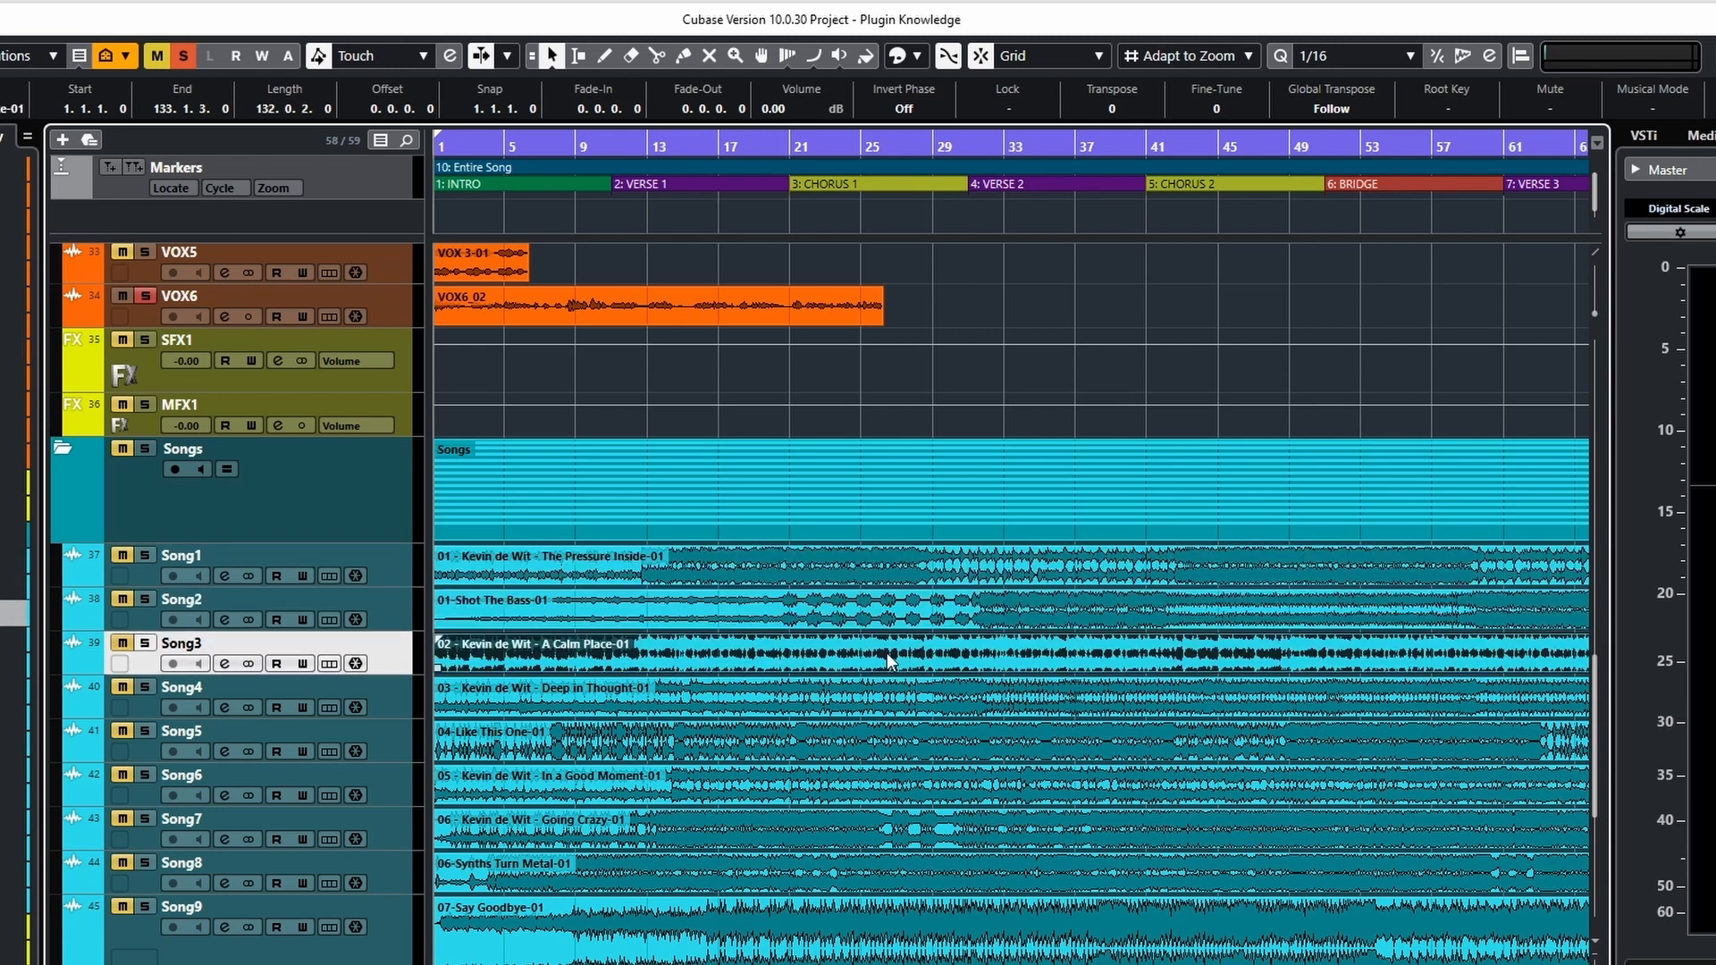
Step: Select the audio events on the Song4, Song3, Song2 and Song1 tracks one after another
click(906, 706)
click(898, 663)
click(892, 621)
click(886, 577)
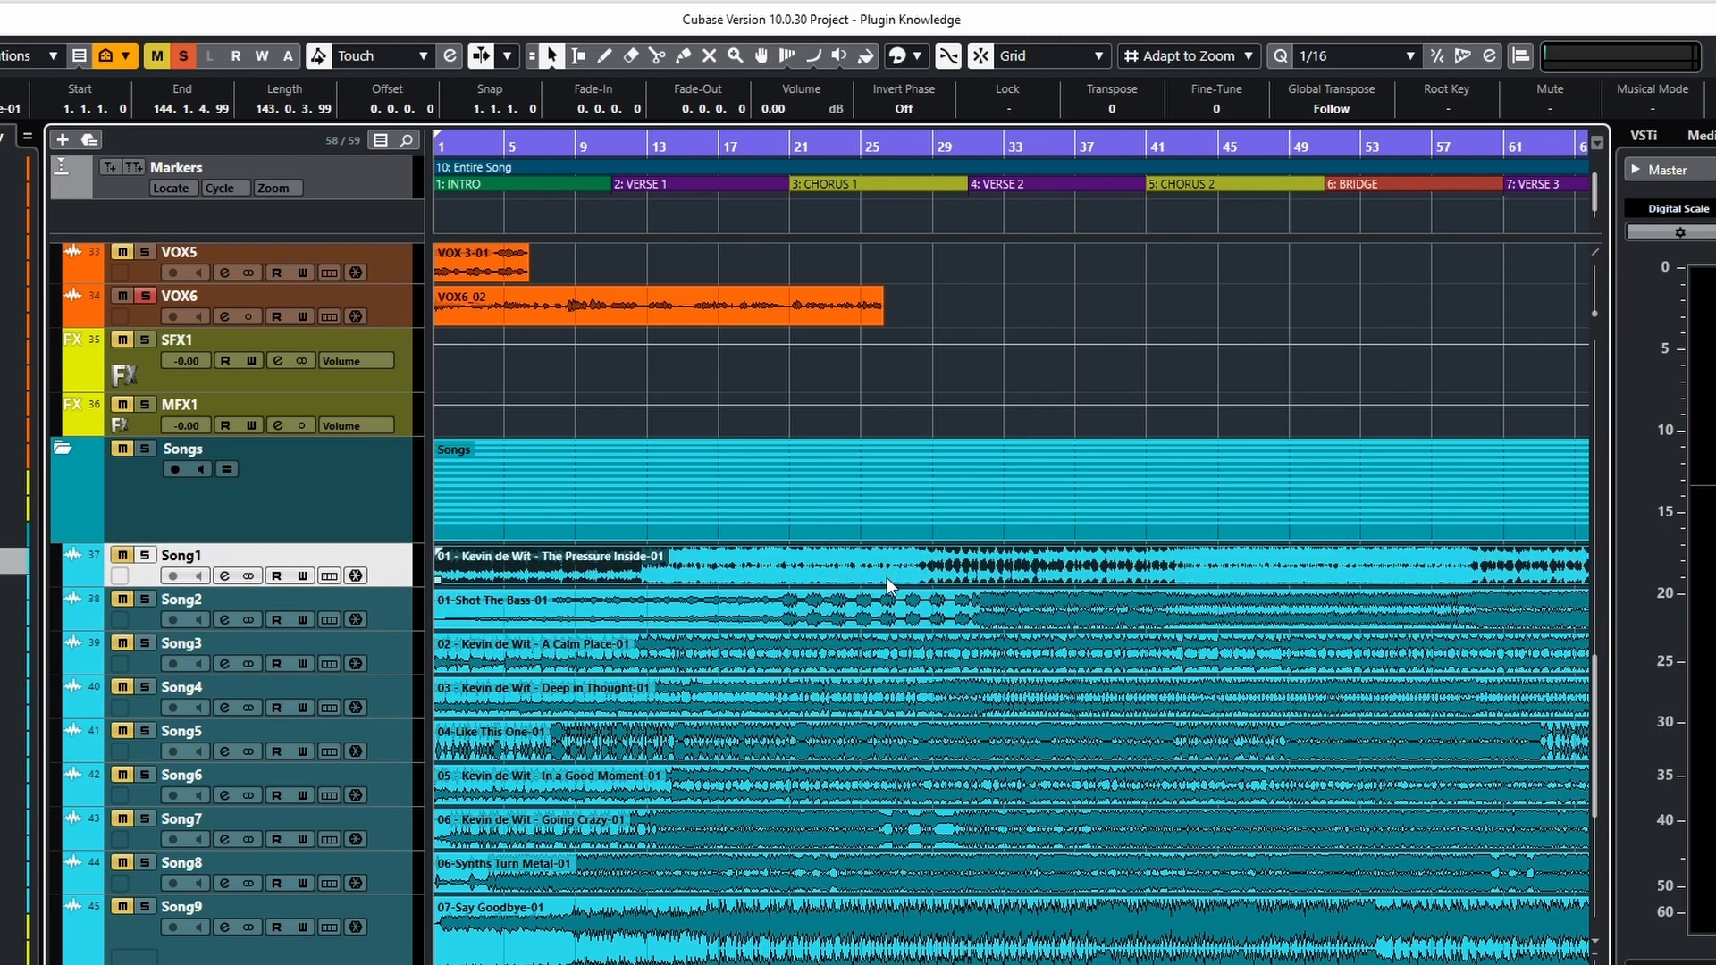
Step: Copy the VOX6_02 event to bar 33 on the same track, delete that copy and reselect the original event
click(618, 313)
mouse_move(581, 309)
mouse_down()
mouse_move(1134, 304)
mouse_move(626, 340)
mouse_move(624, 314)
mouse_move(548, 301)
mouse_move(935, 306)
mouse_move(584, 320)
mouse_up()
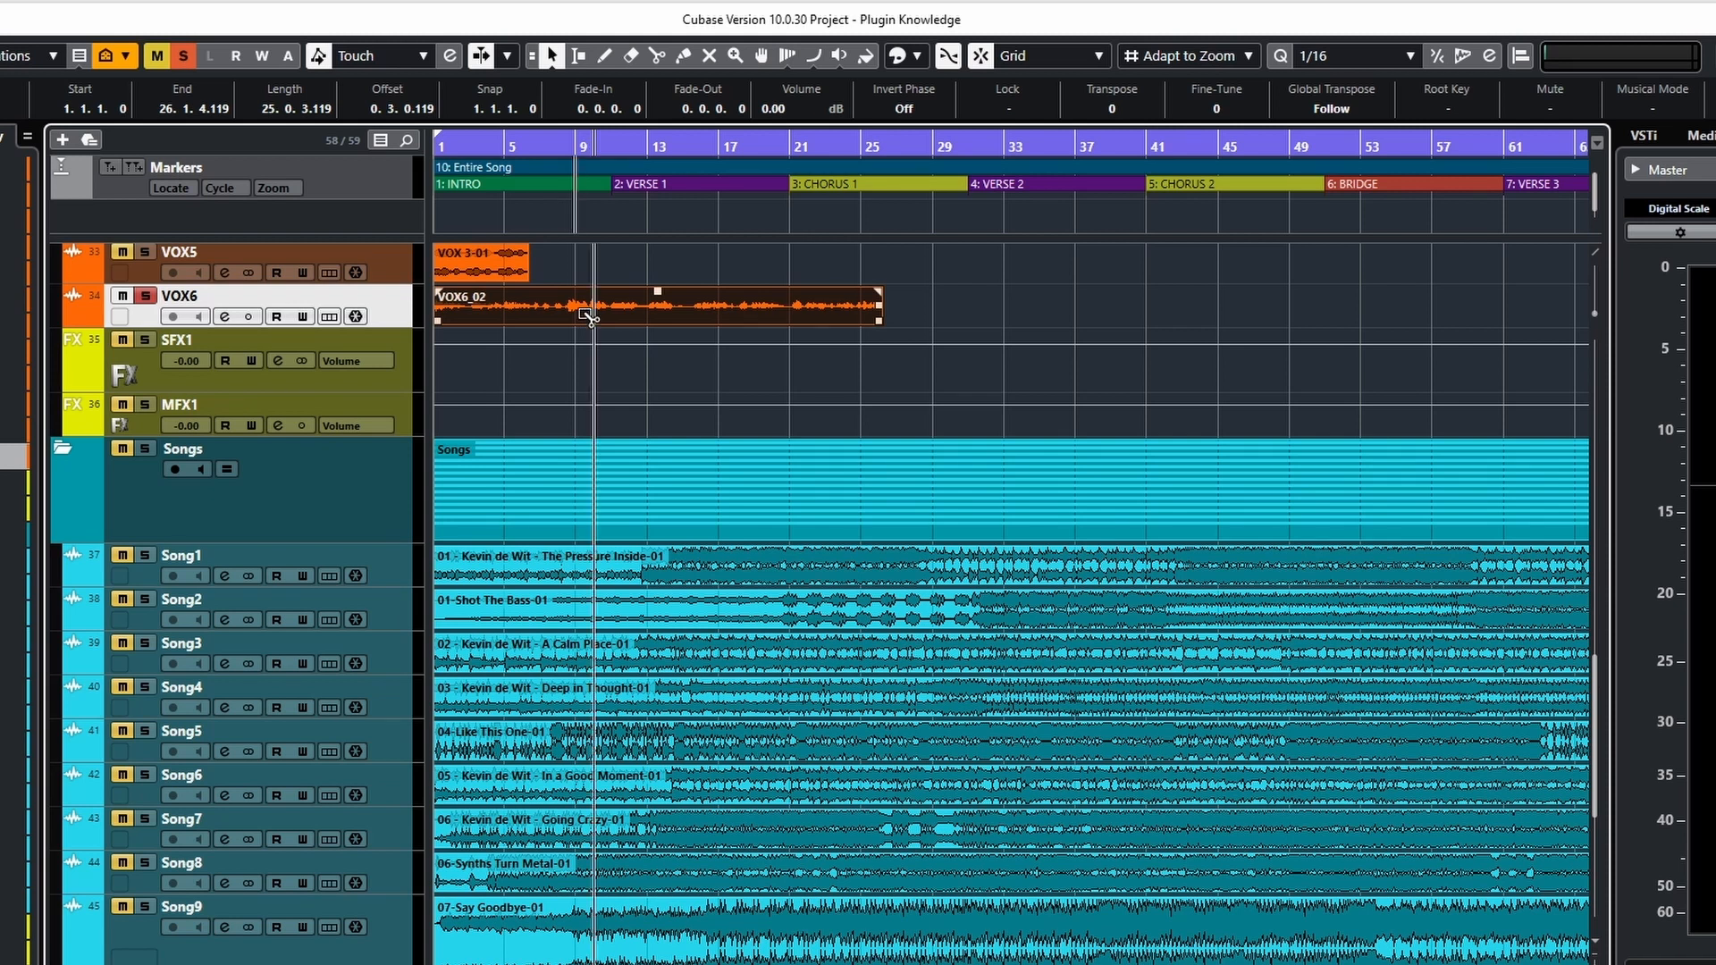
drag(589, 314, 1158, 325)
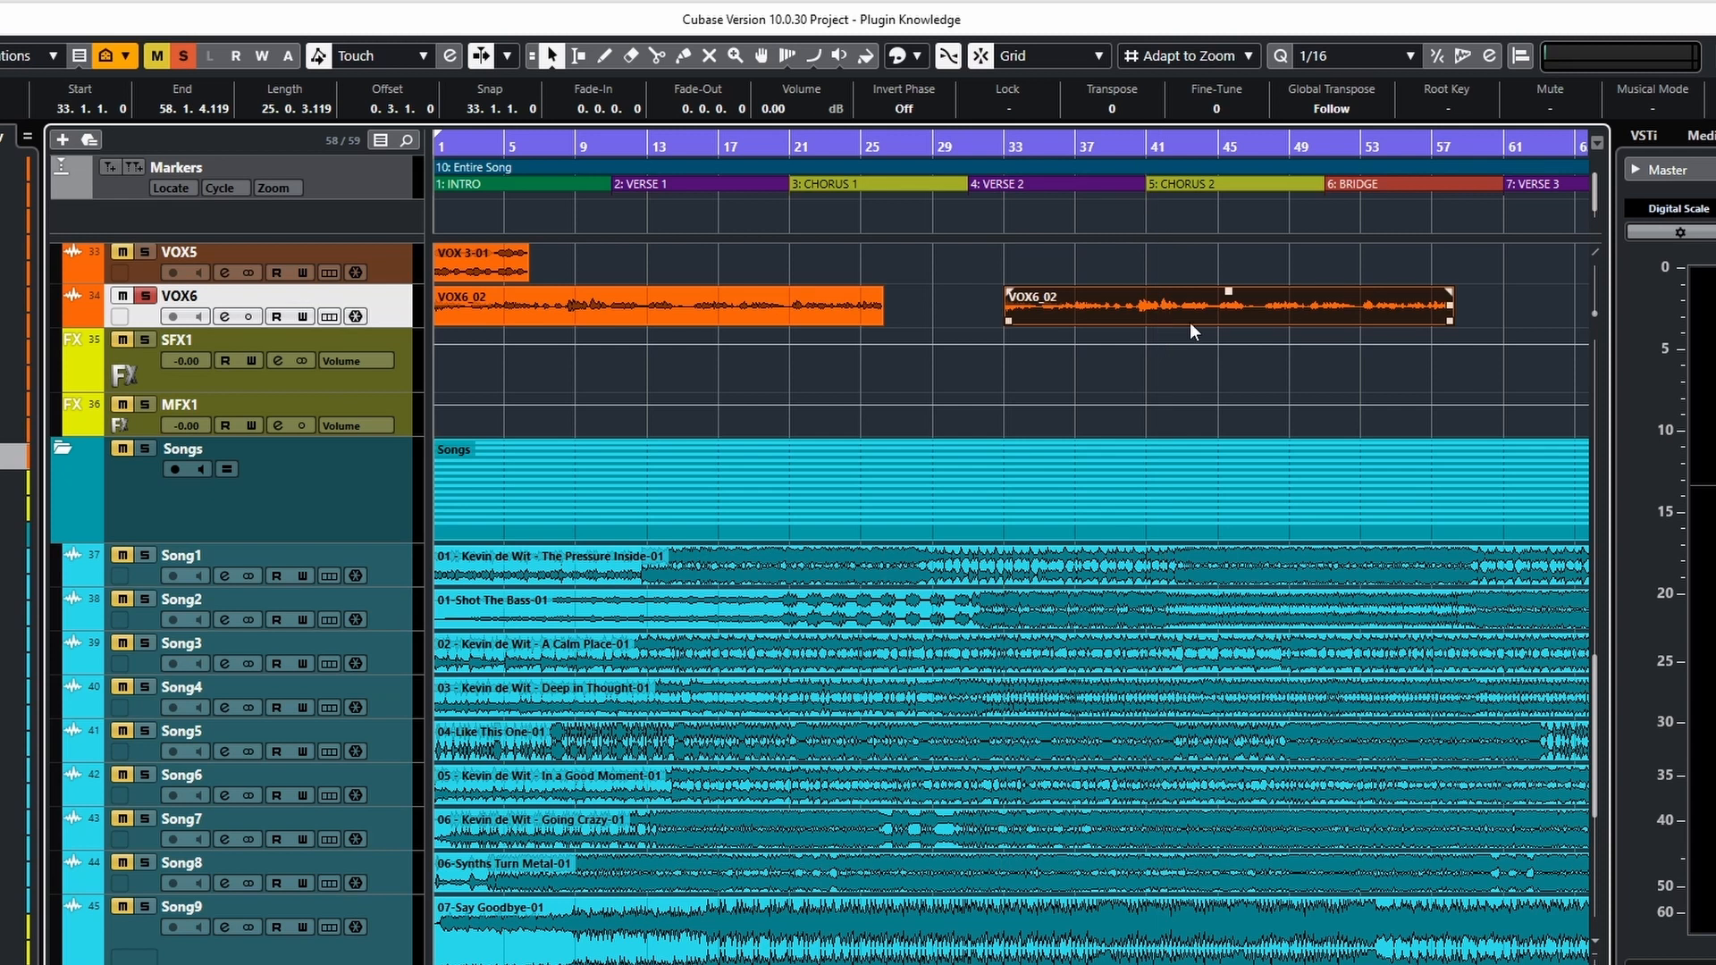
key(Delete)
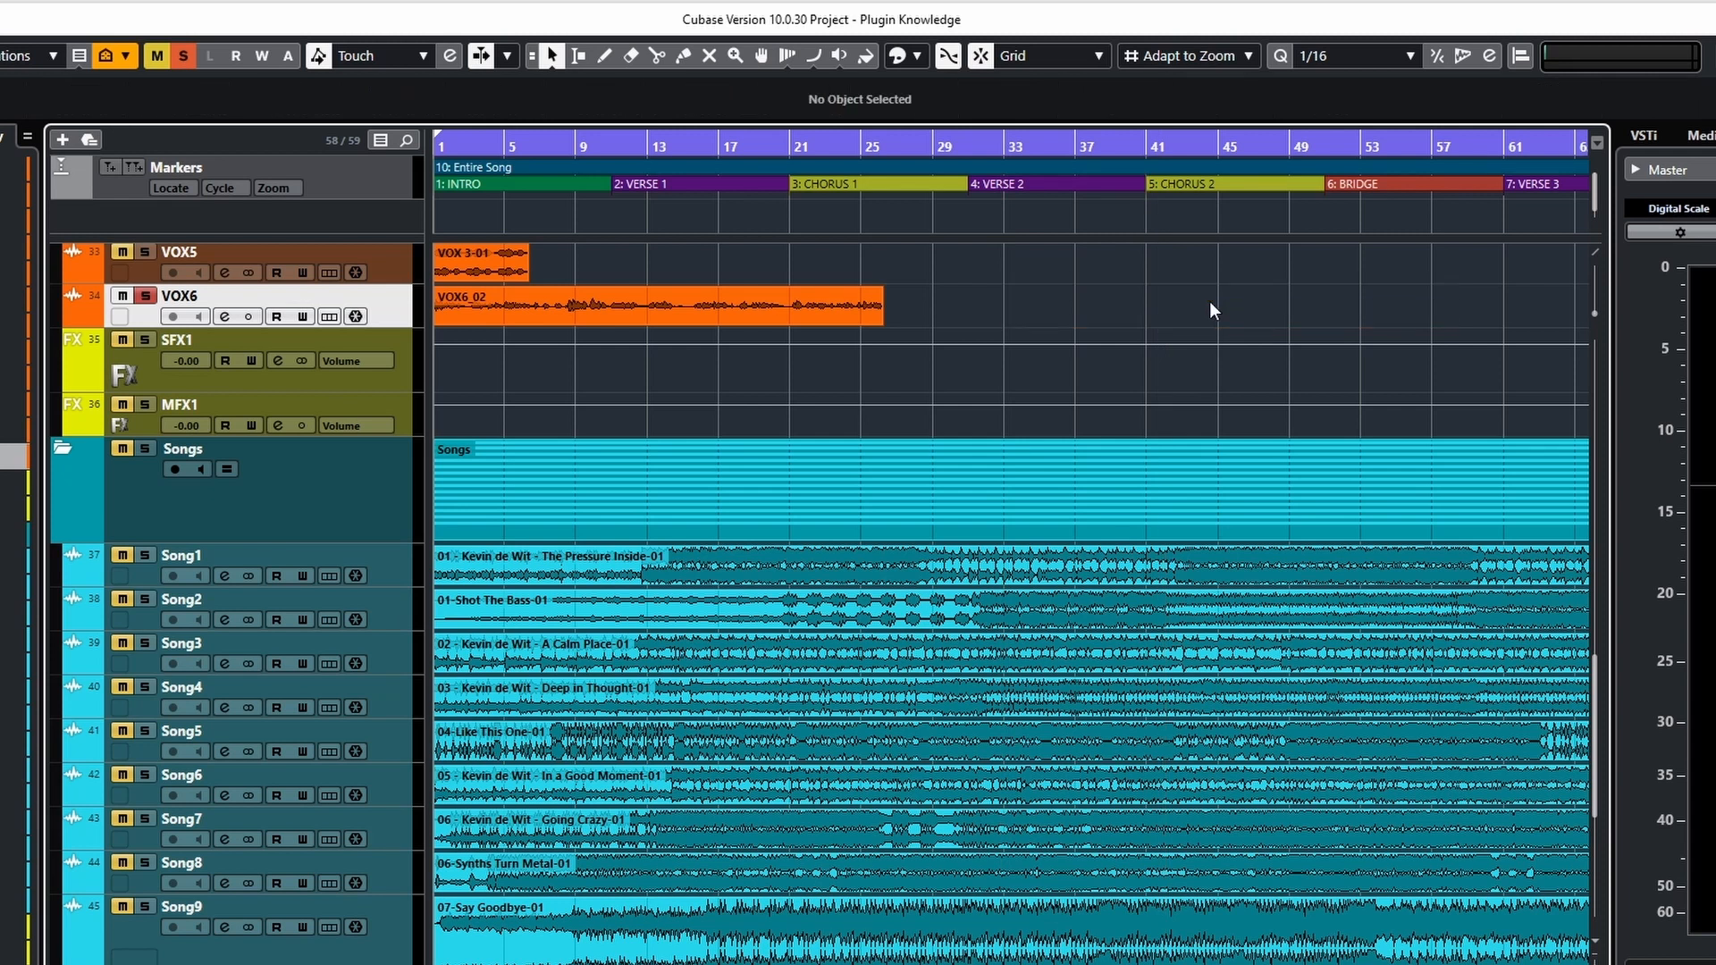
mouse_move(706, 315)
mouse_down()
mouse_move(1012, 313)
mouse_move(675, 332)
mouse_move(597, 329)
mouse_move(632, 329)
mouse_move(594, 314)
mouse_up()
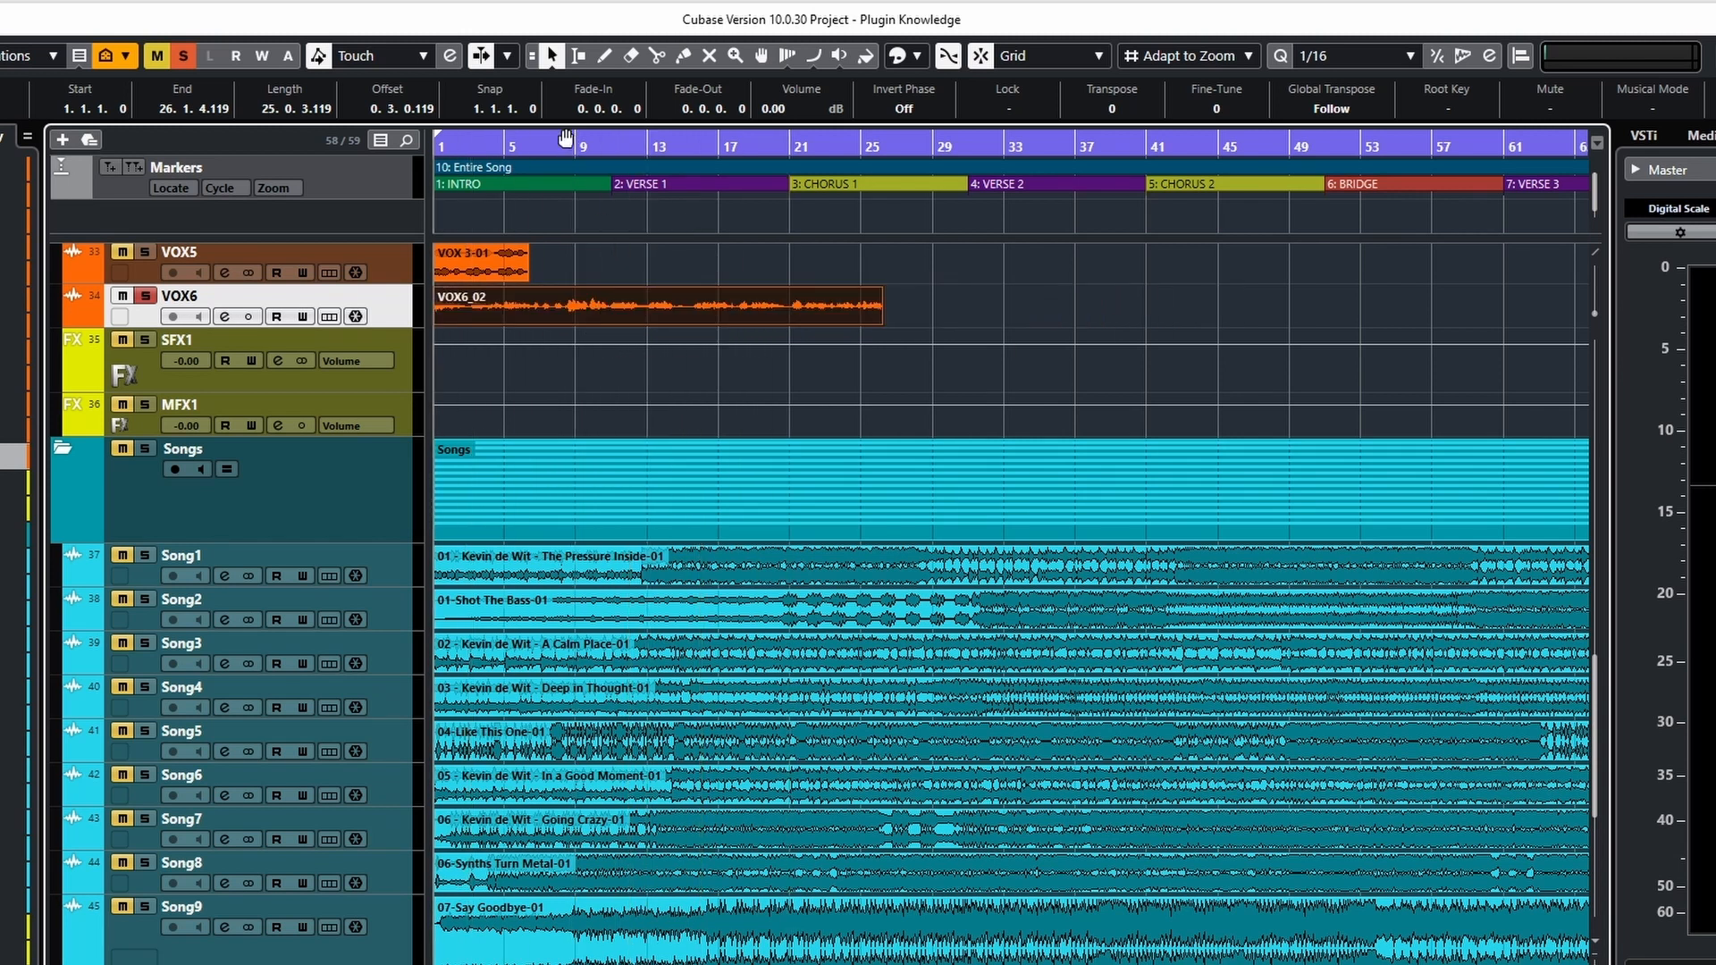
Step: With the Range Selection tool, mark several ranges on the VOX6_02 event, ending with bars 7 to 21
click(578, 56)
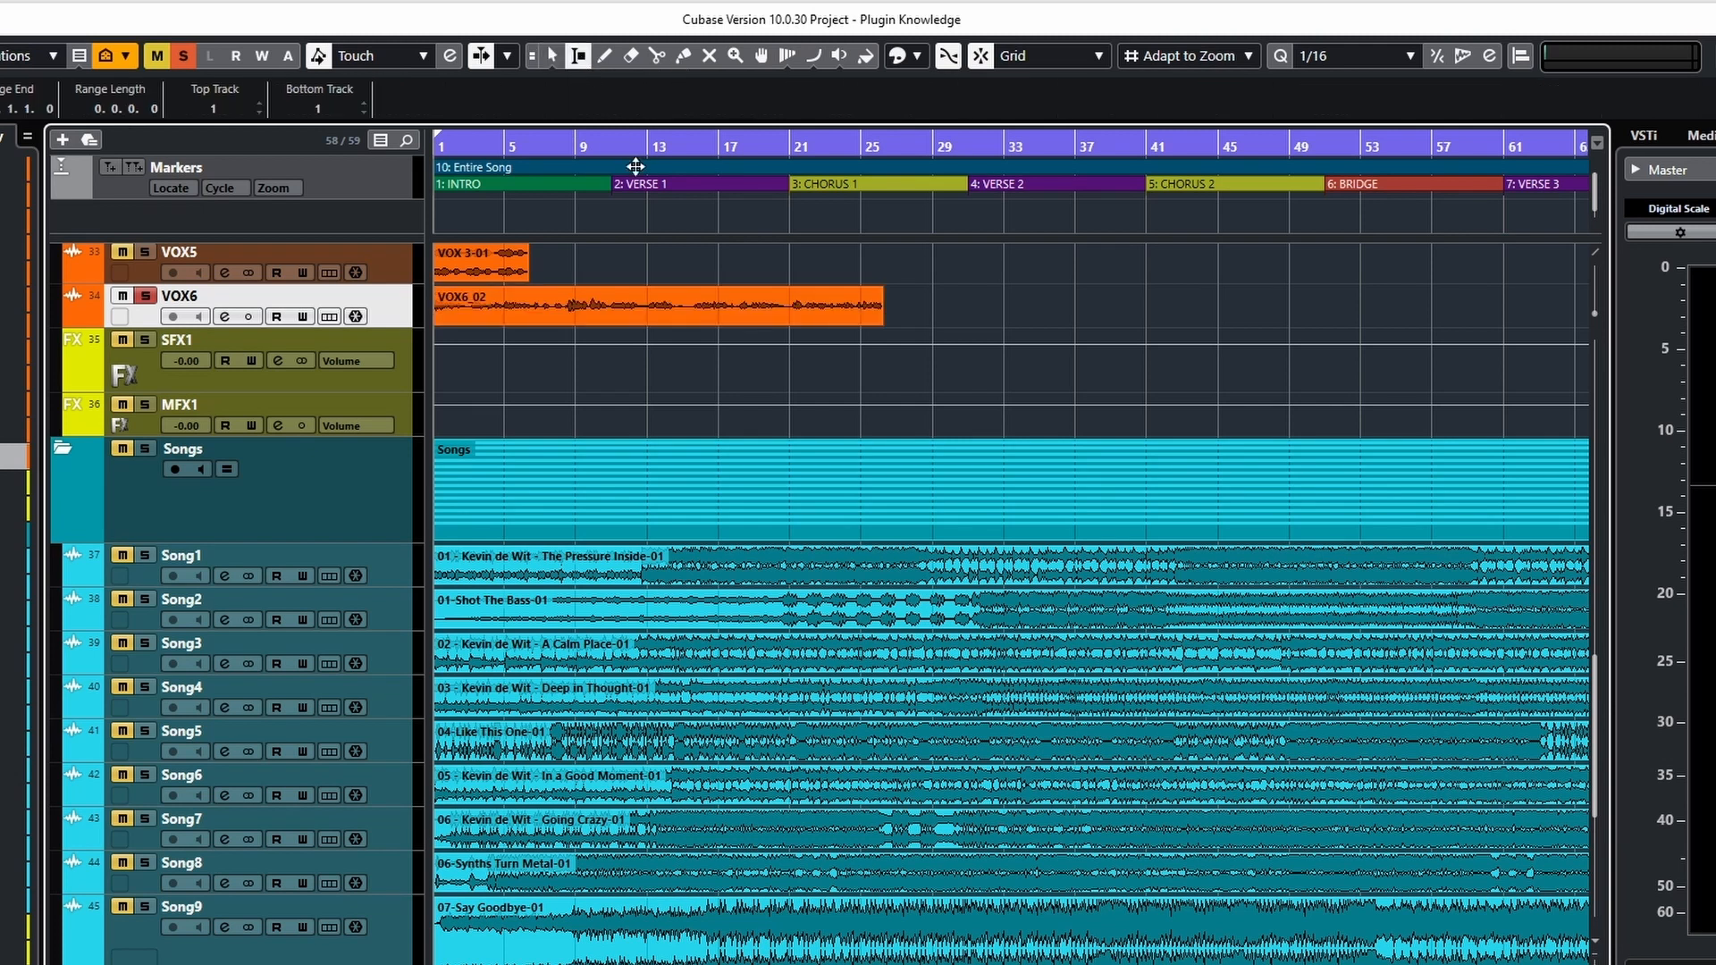
drag(570, 306, 790, 310)
click(825, 310)
click(523, 308)
click(470, 308)
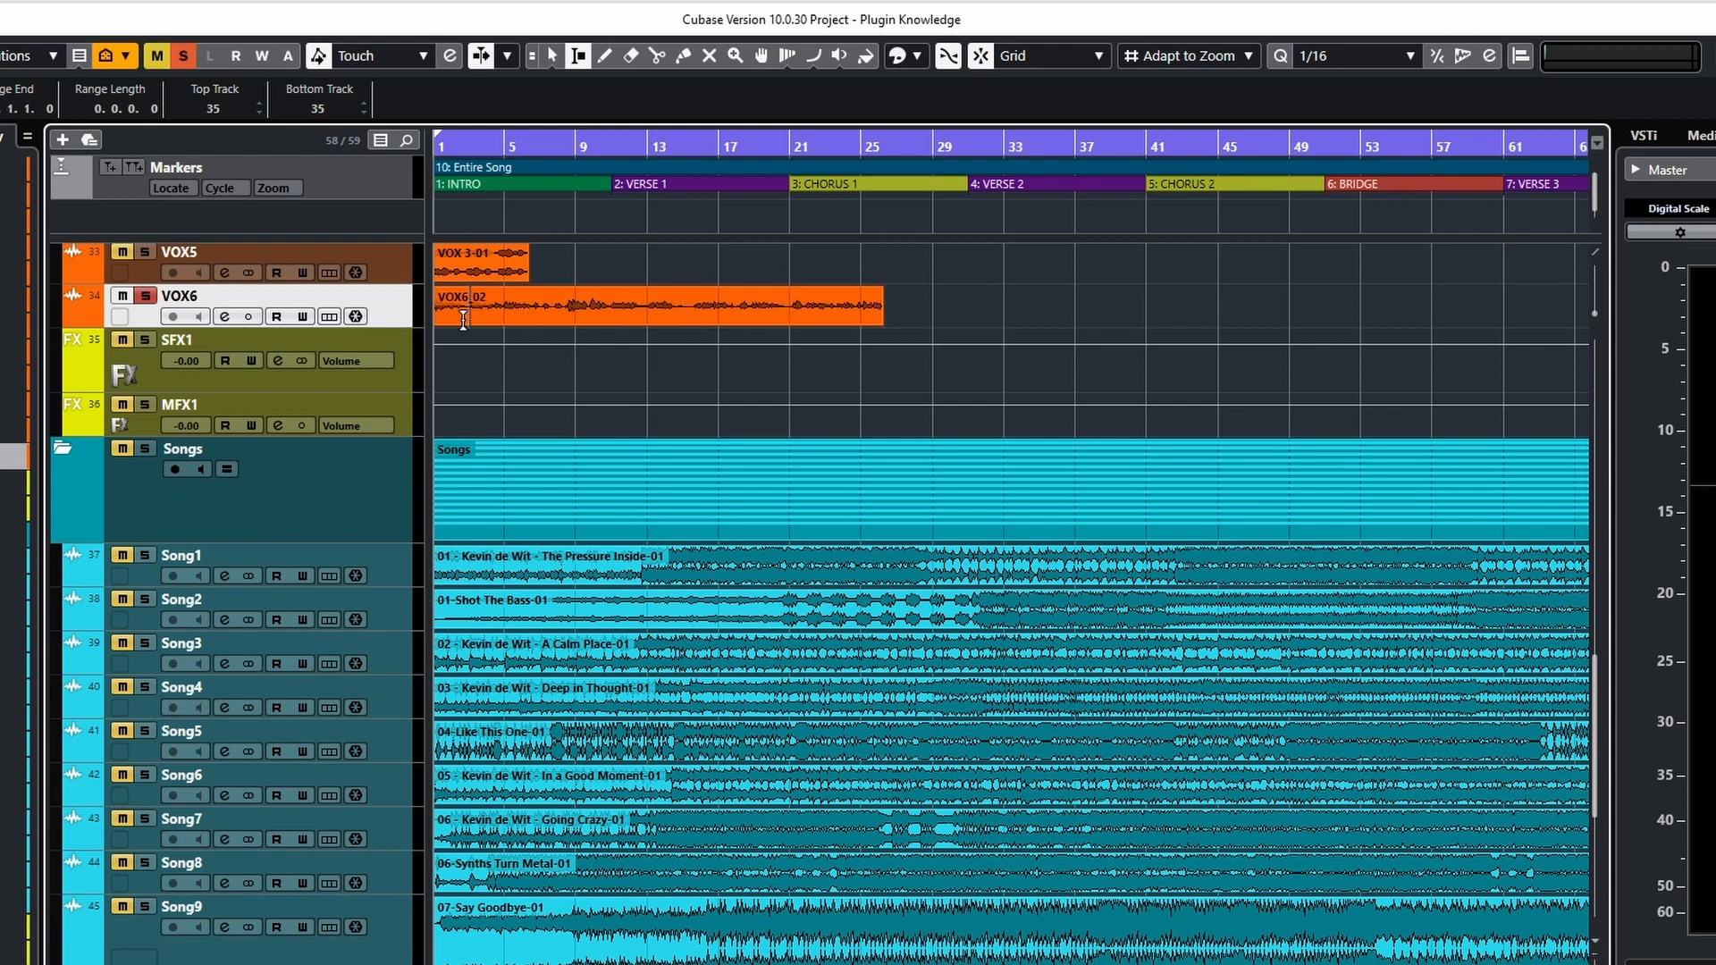
drag(522, 305, 667, 305)
click(523, 304)
drag(537, 305, 789, 301)
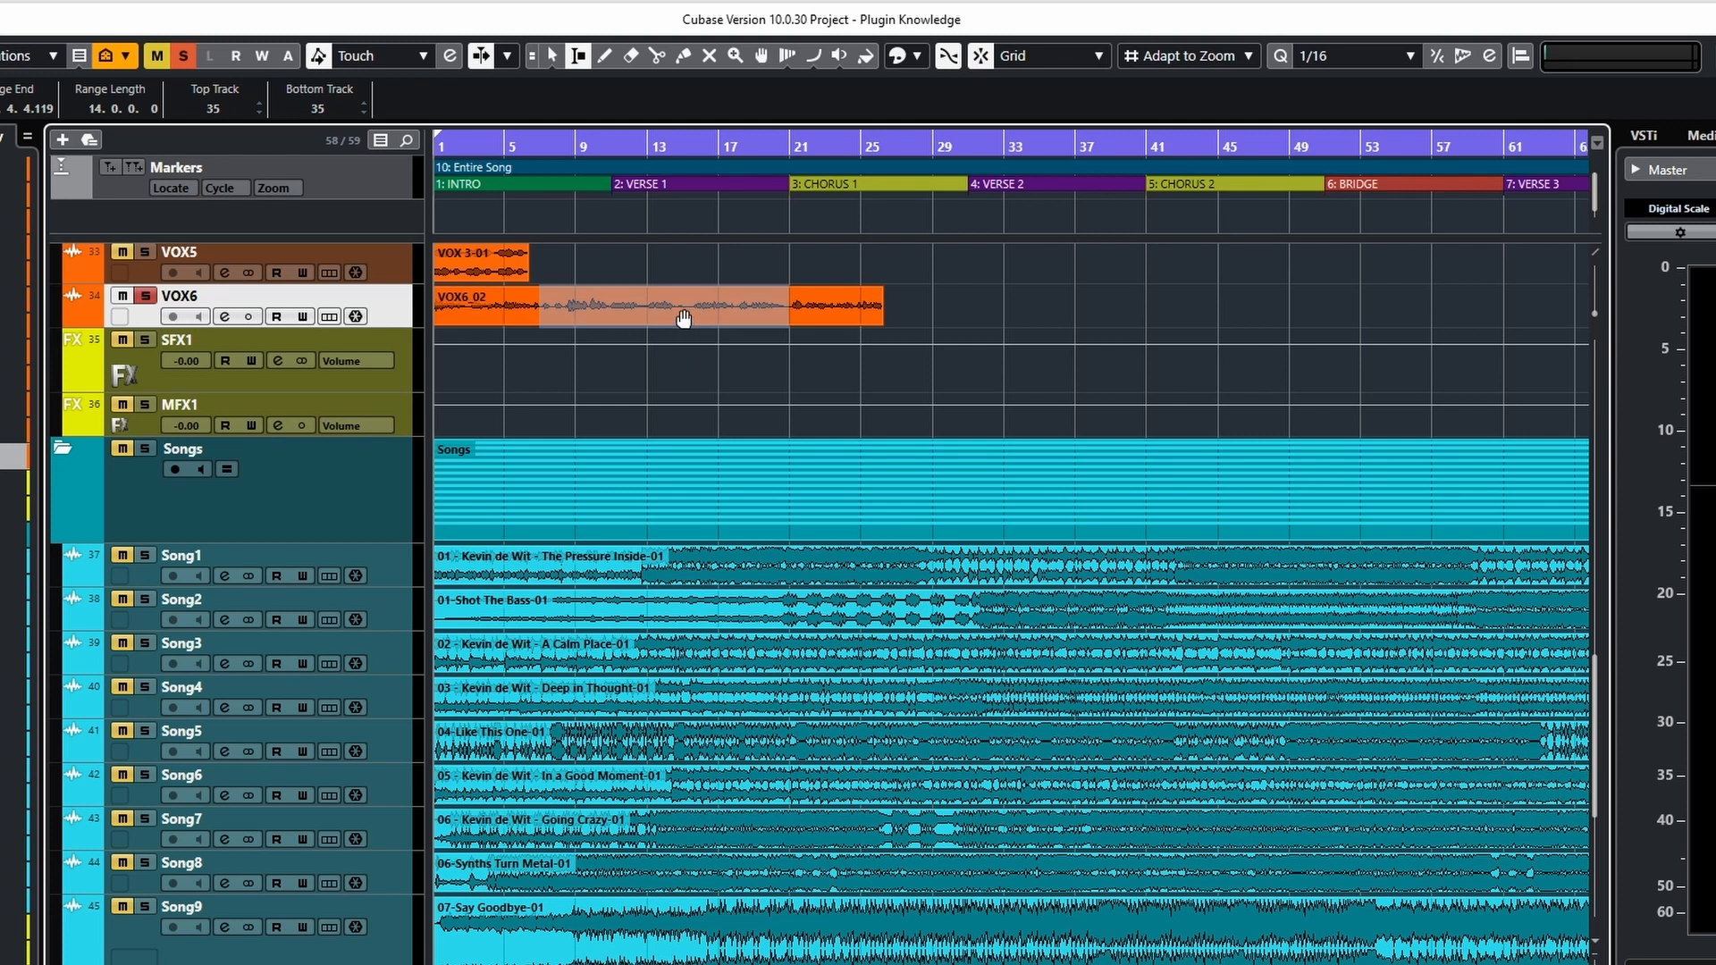
Step: Move the marked range of the VOX6_02 event to bar 34, and undo the move
drag(684, 319, 1166, 311)
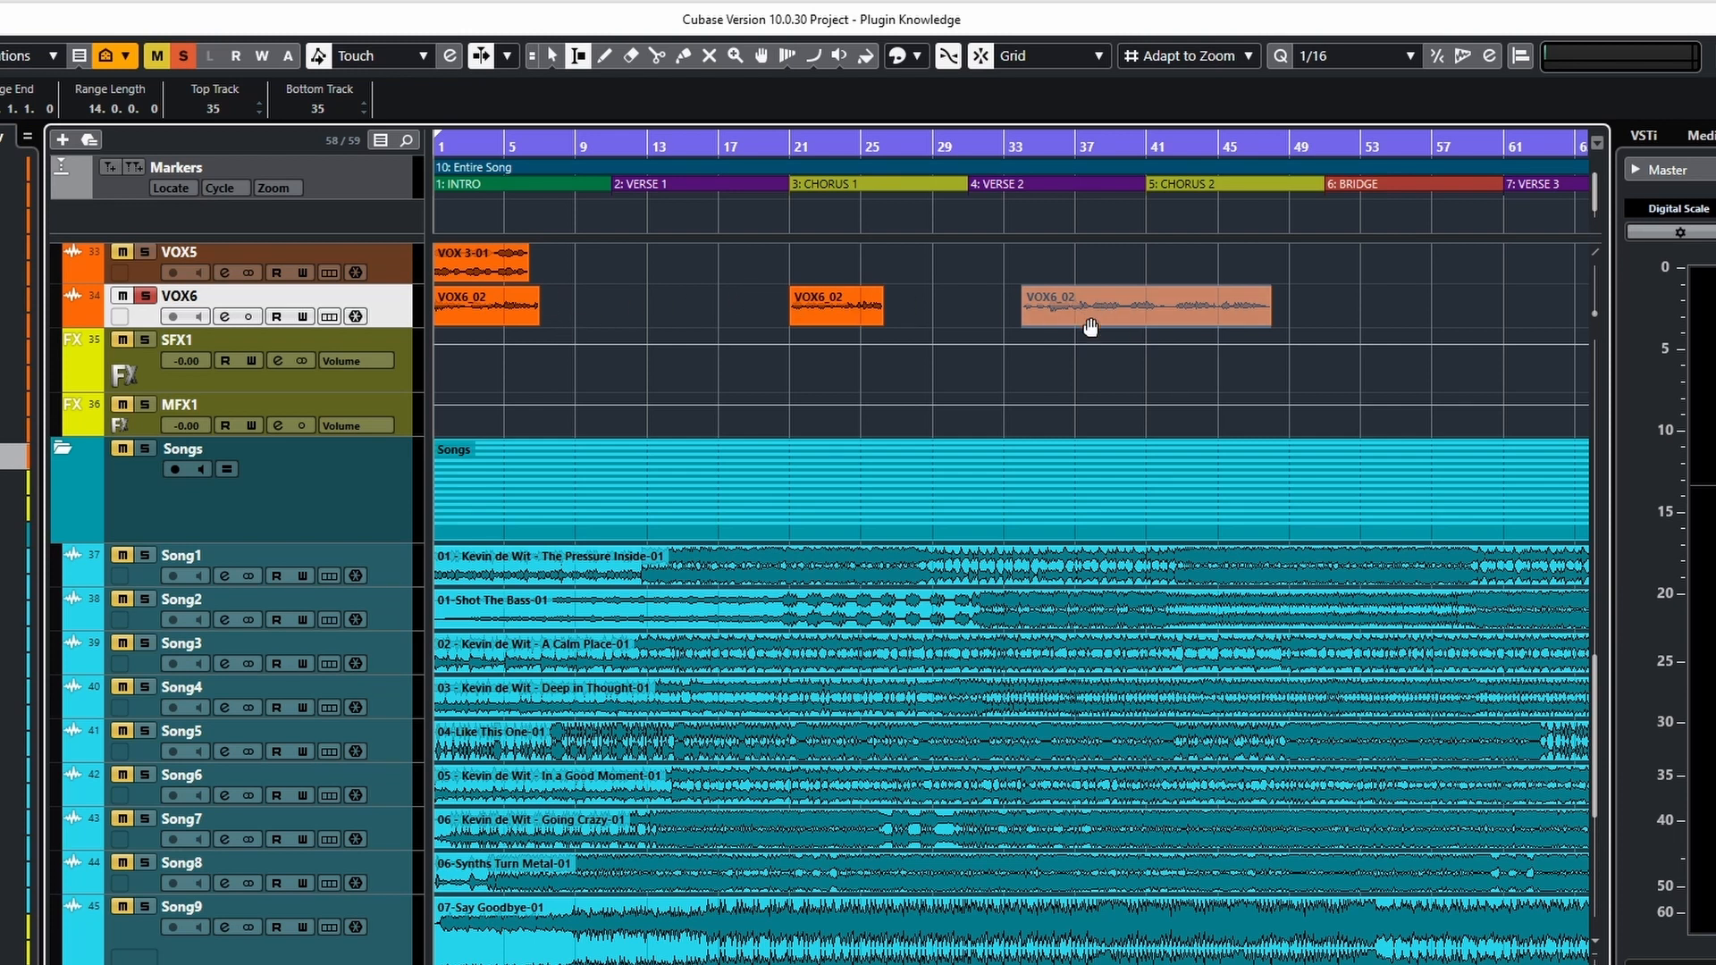
key(ctrl+z)
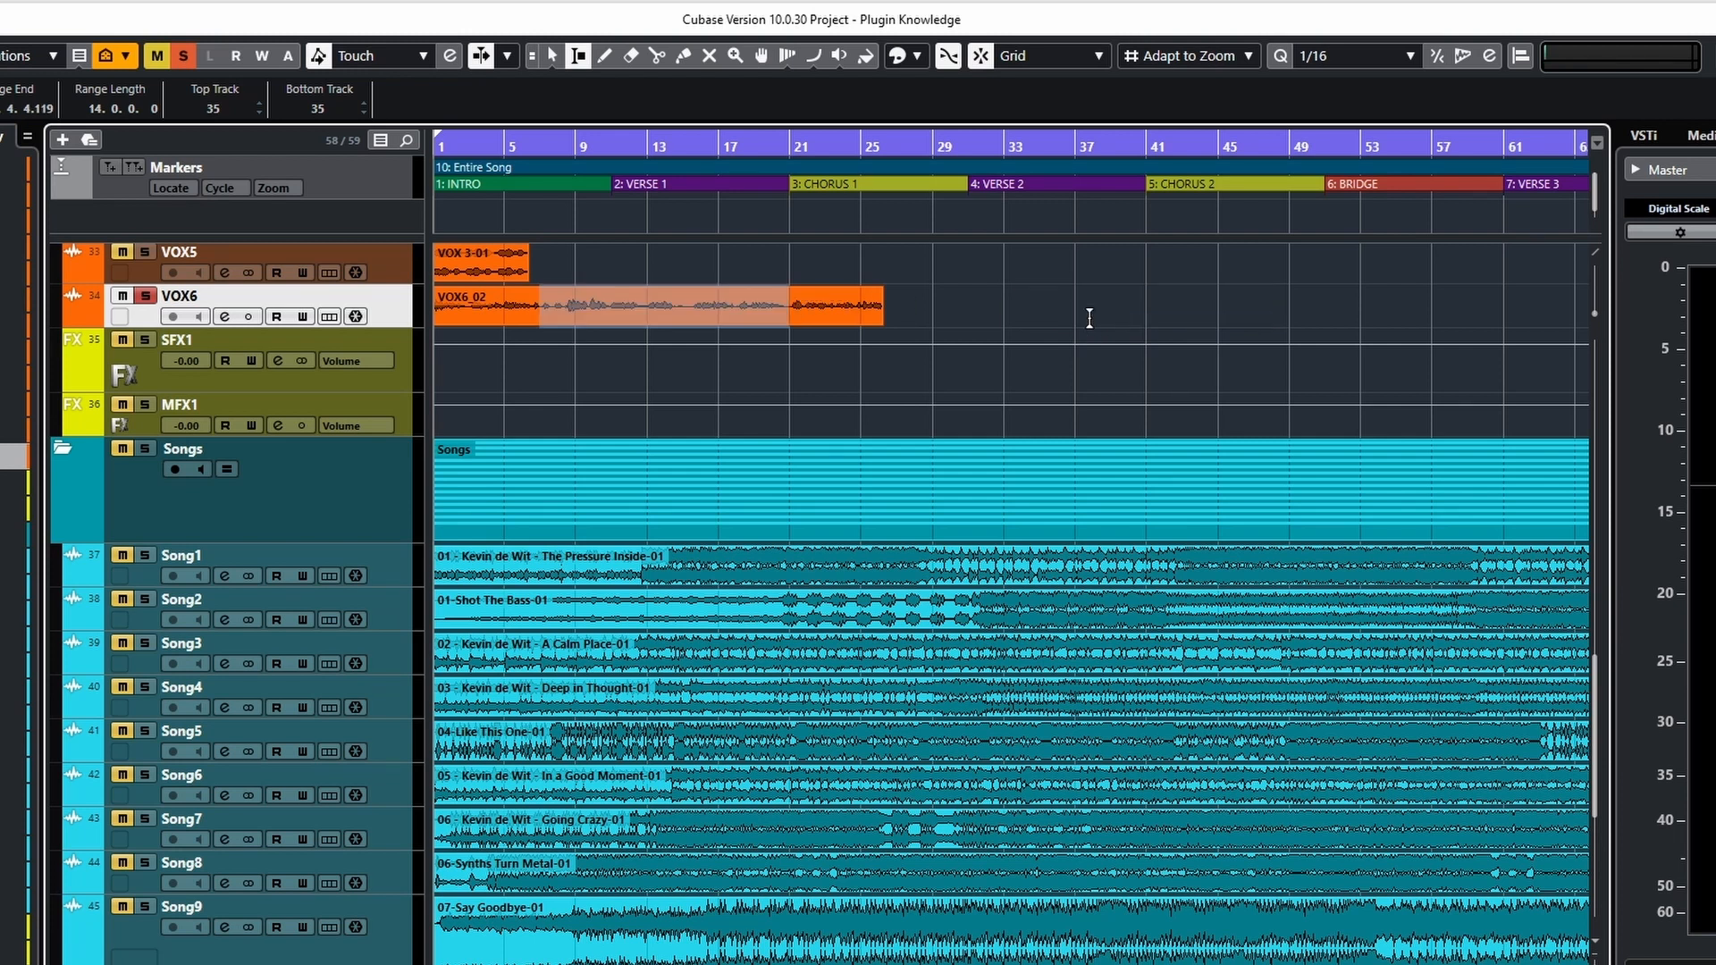
click(687, 320)
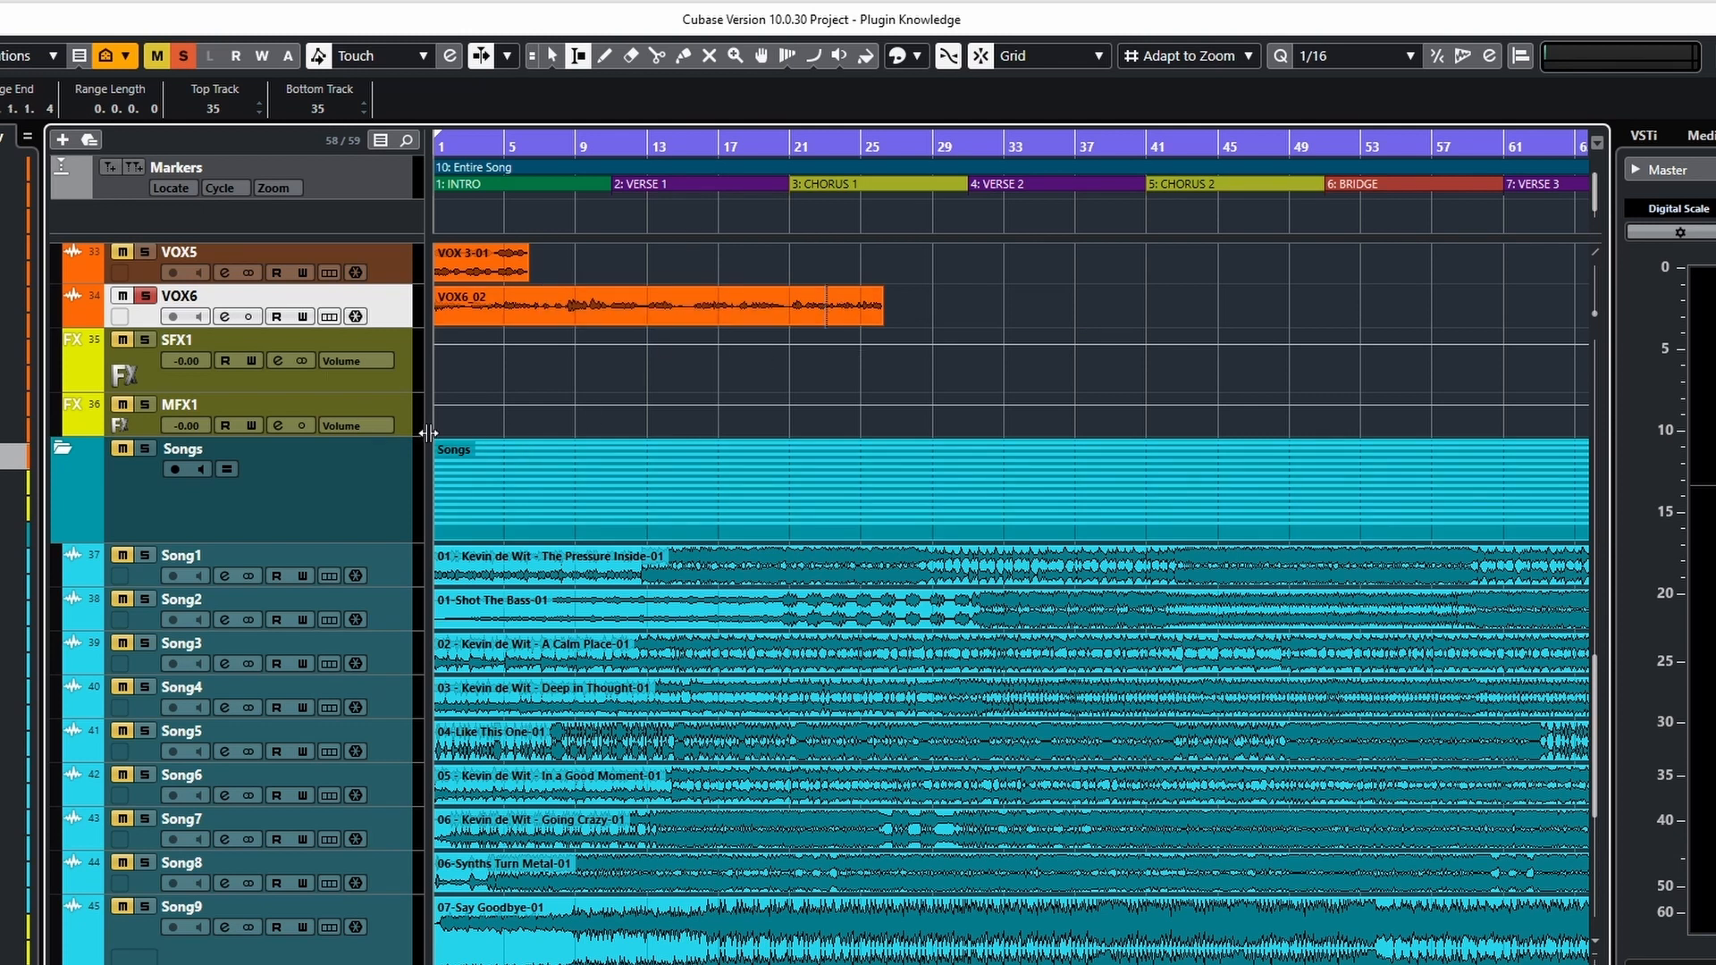
Step: Return to Object Selection, turn on Combine Selection Tools and enlarge the VOX6 track's height
click(554, 57)
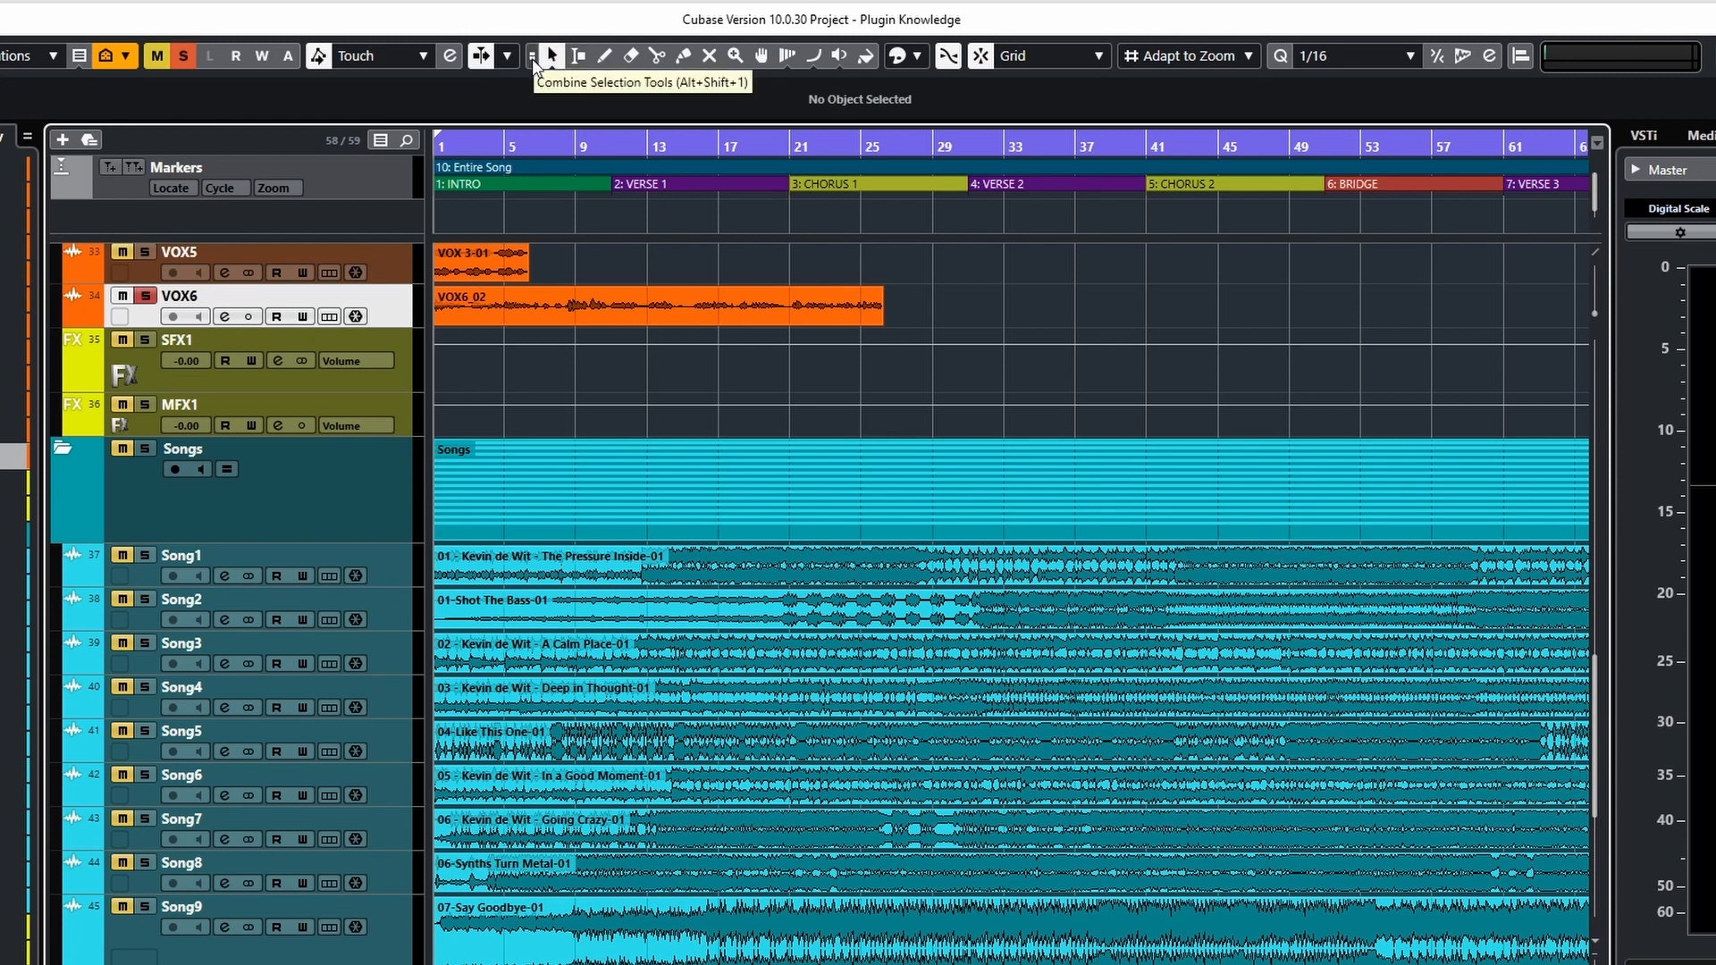
click(531, 59)
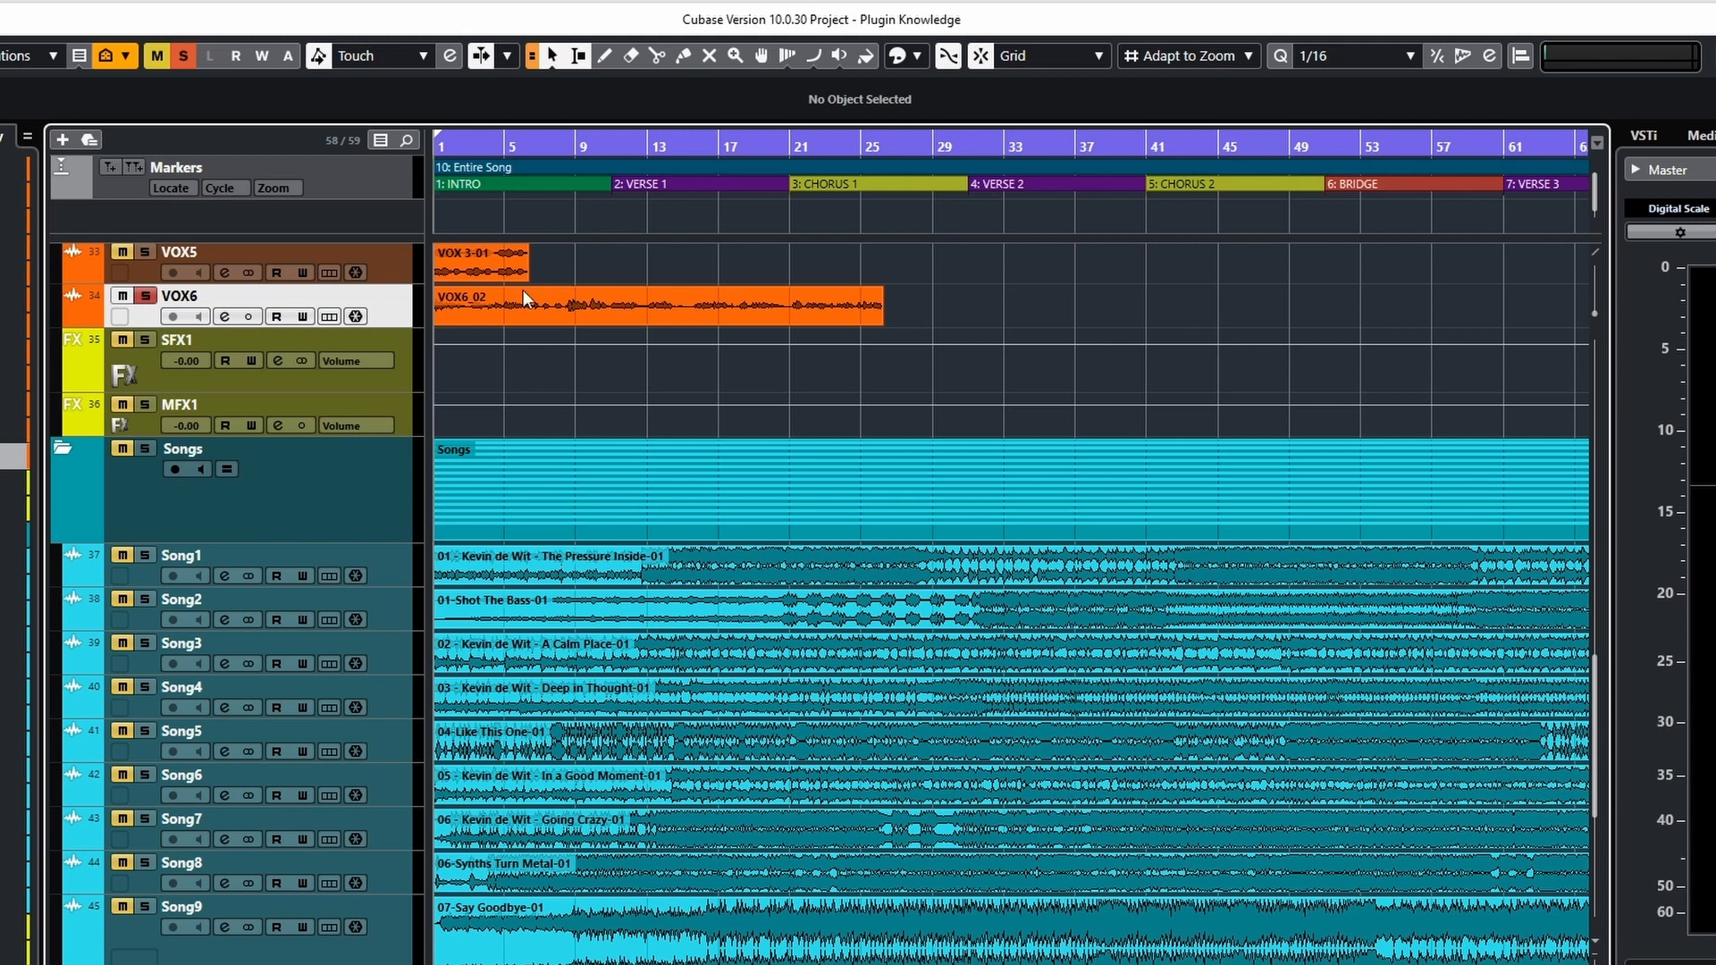
drag(404, 328, 390, 514)
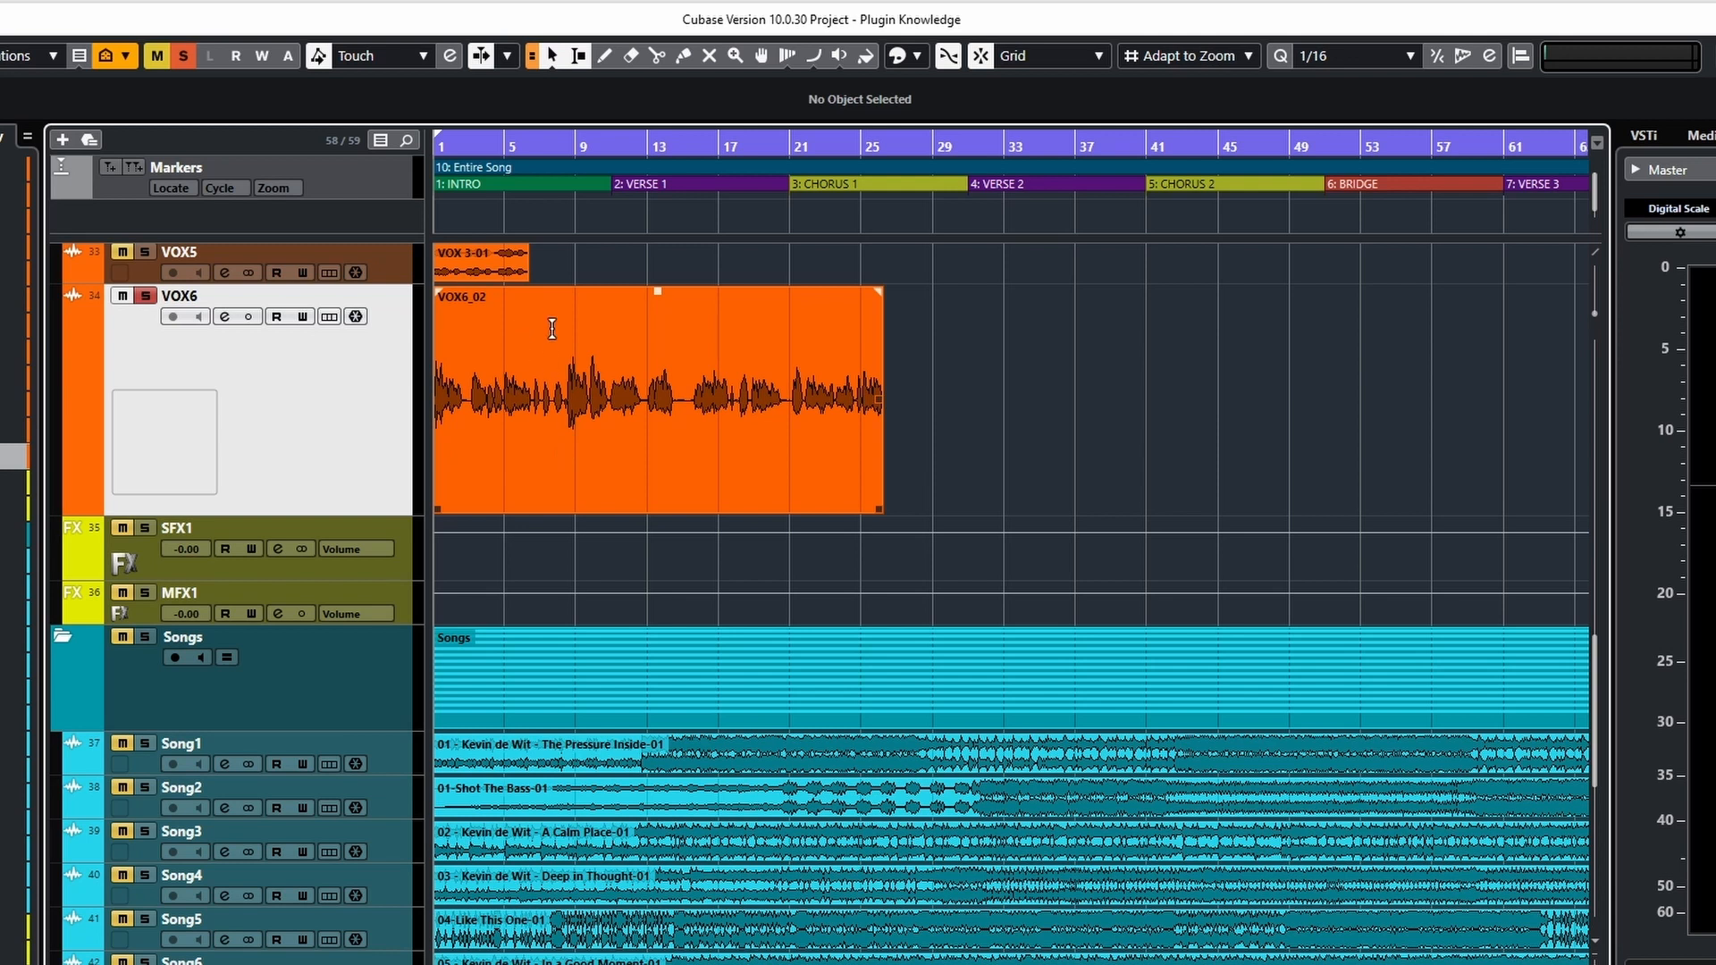
Step: Mark ranges in the upper half of the VOX6_02 event with the combined tool, ending with bars 9 to 19
drag(508, 320, 638, 328)
drag(650, 329, 561, 324)
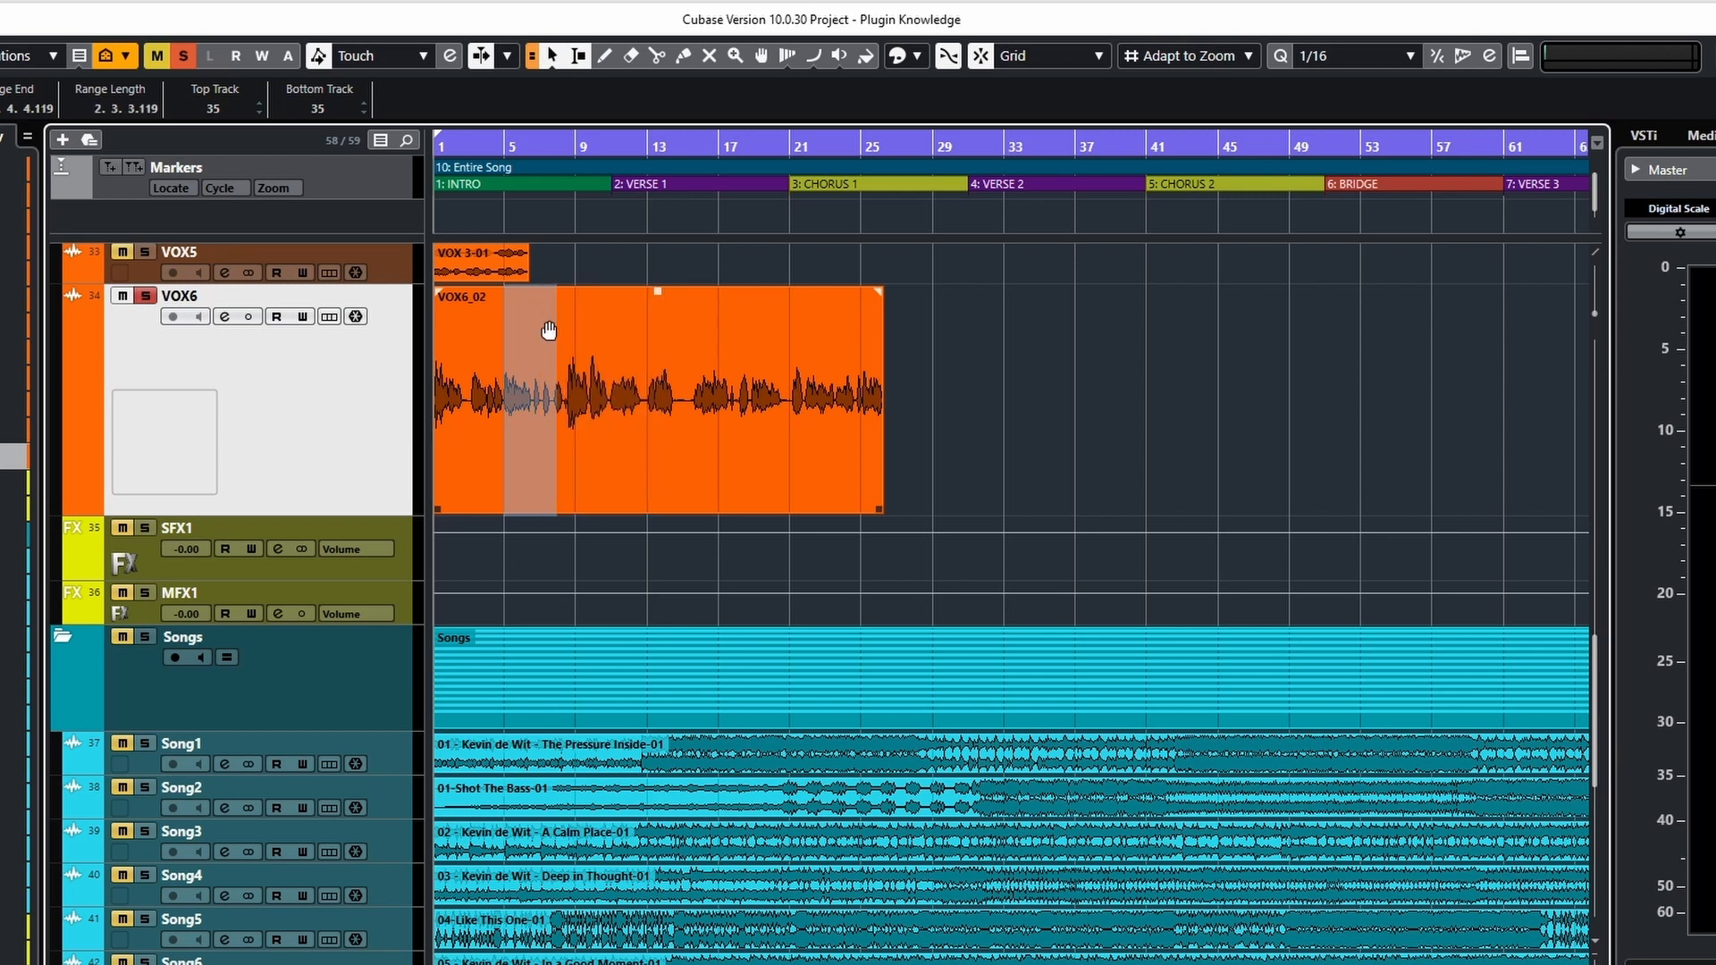
click(649, 458)
drag(616, 436, 657, 438)
drag(579, 315, 748, 335)
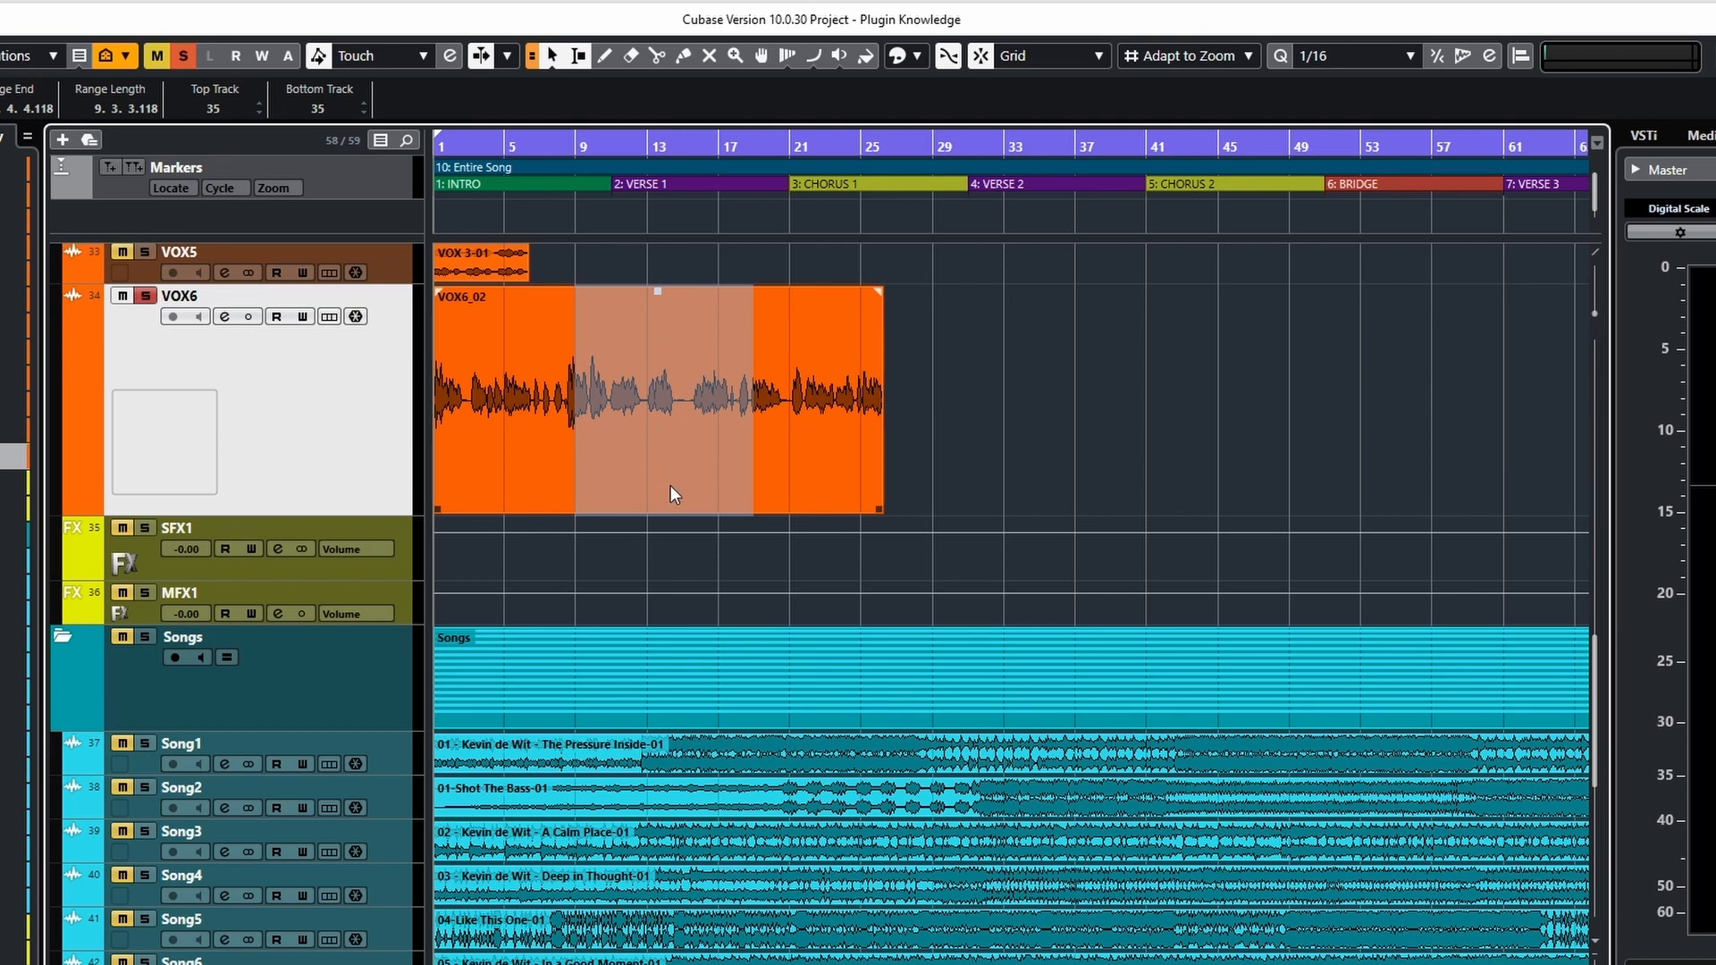
Step: Mark bars 8 to 20 of the VOX6_02 event, move that range to bar 33 and put it back
mouse_move(662, 484)
mouse_down()
mouse_move(867, 485)
mouse_move(661, 453)
mouse_up()
drag(564, 332, 771, 347)
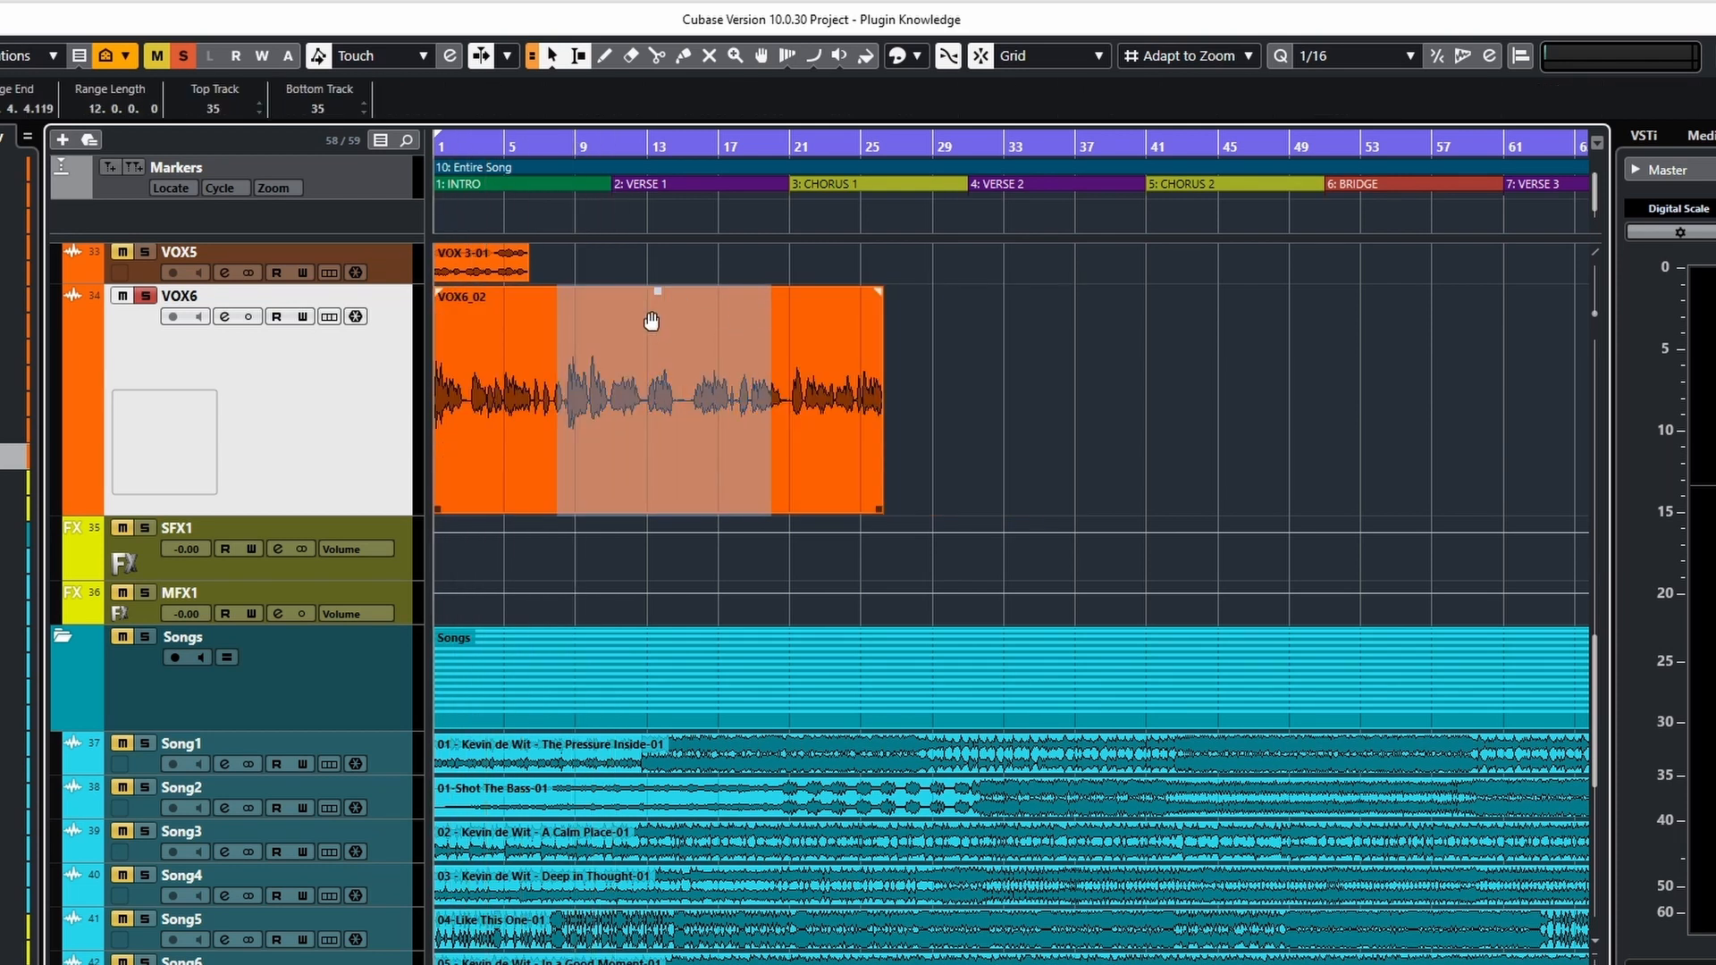
drag(651, 331, 1108, 320)
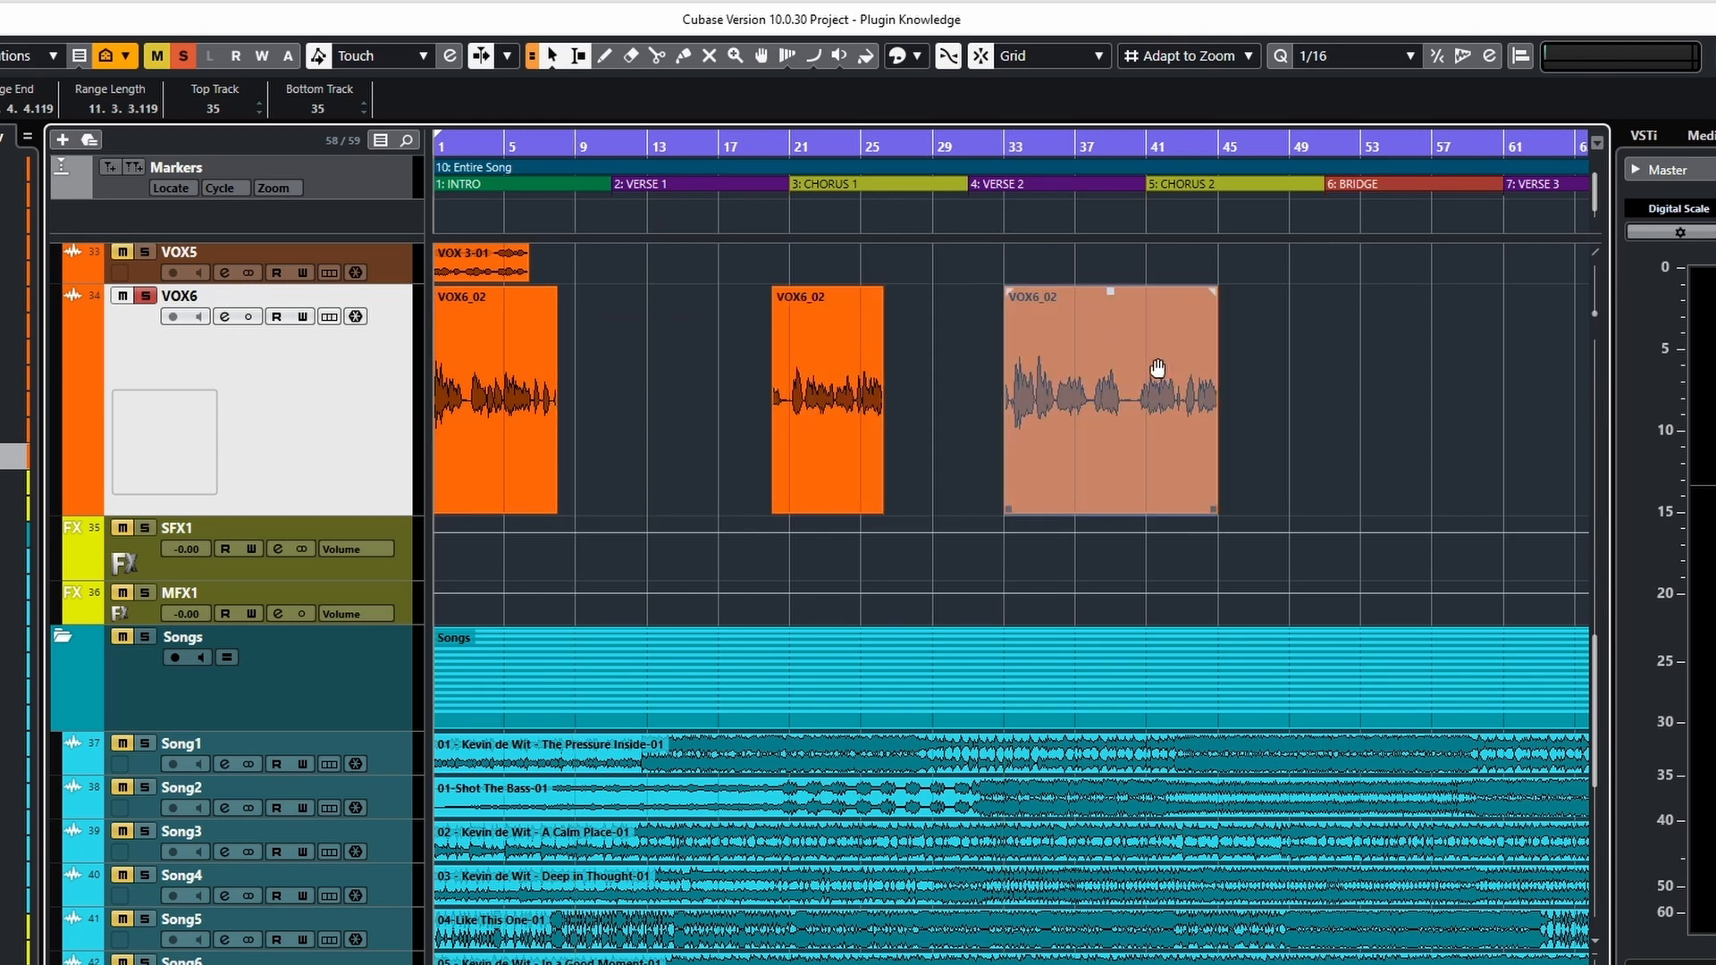
drag(1117, 329, 687, 348)
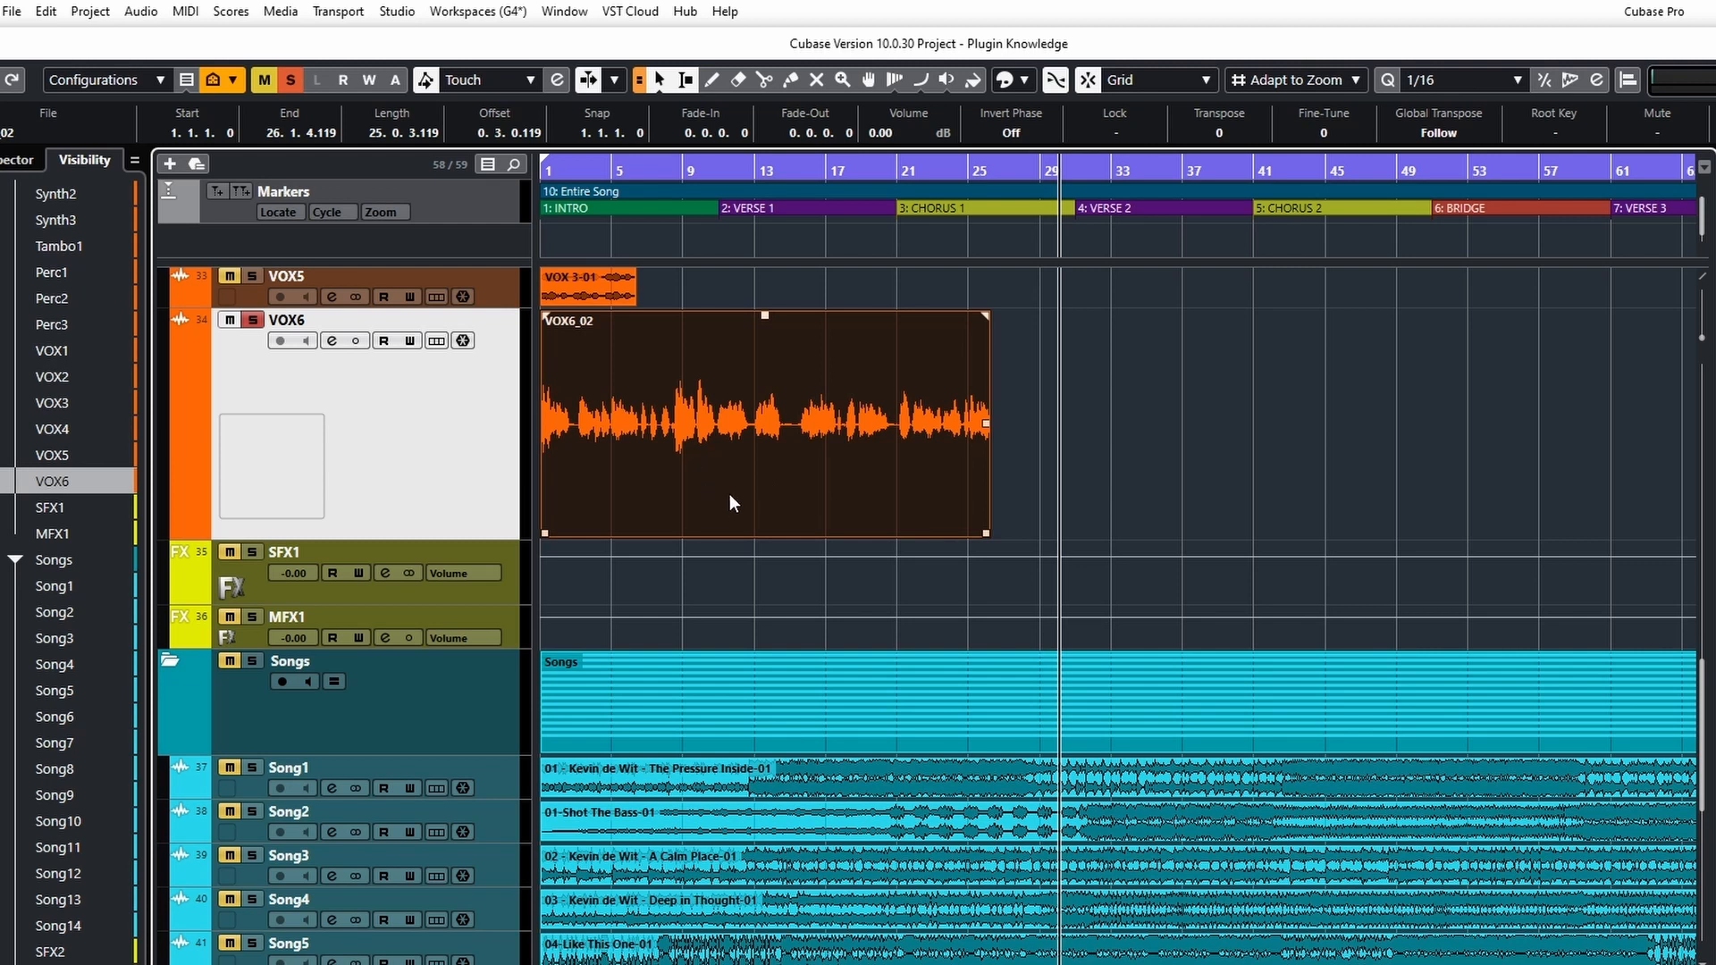
Step: Copy the VOX6_02 event and paste it at the cursor near bar 40 on the VOX6 track
click(46, 11)
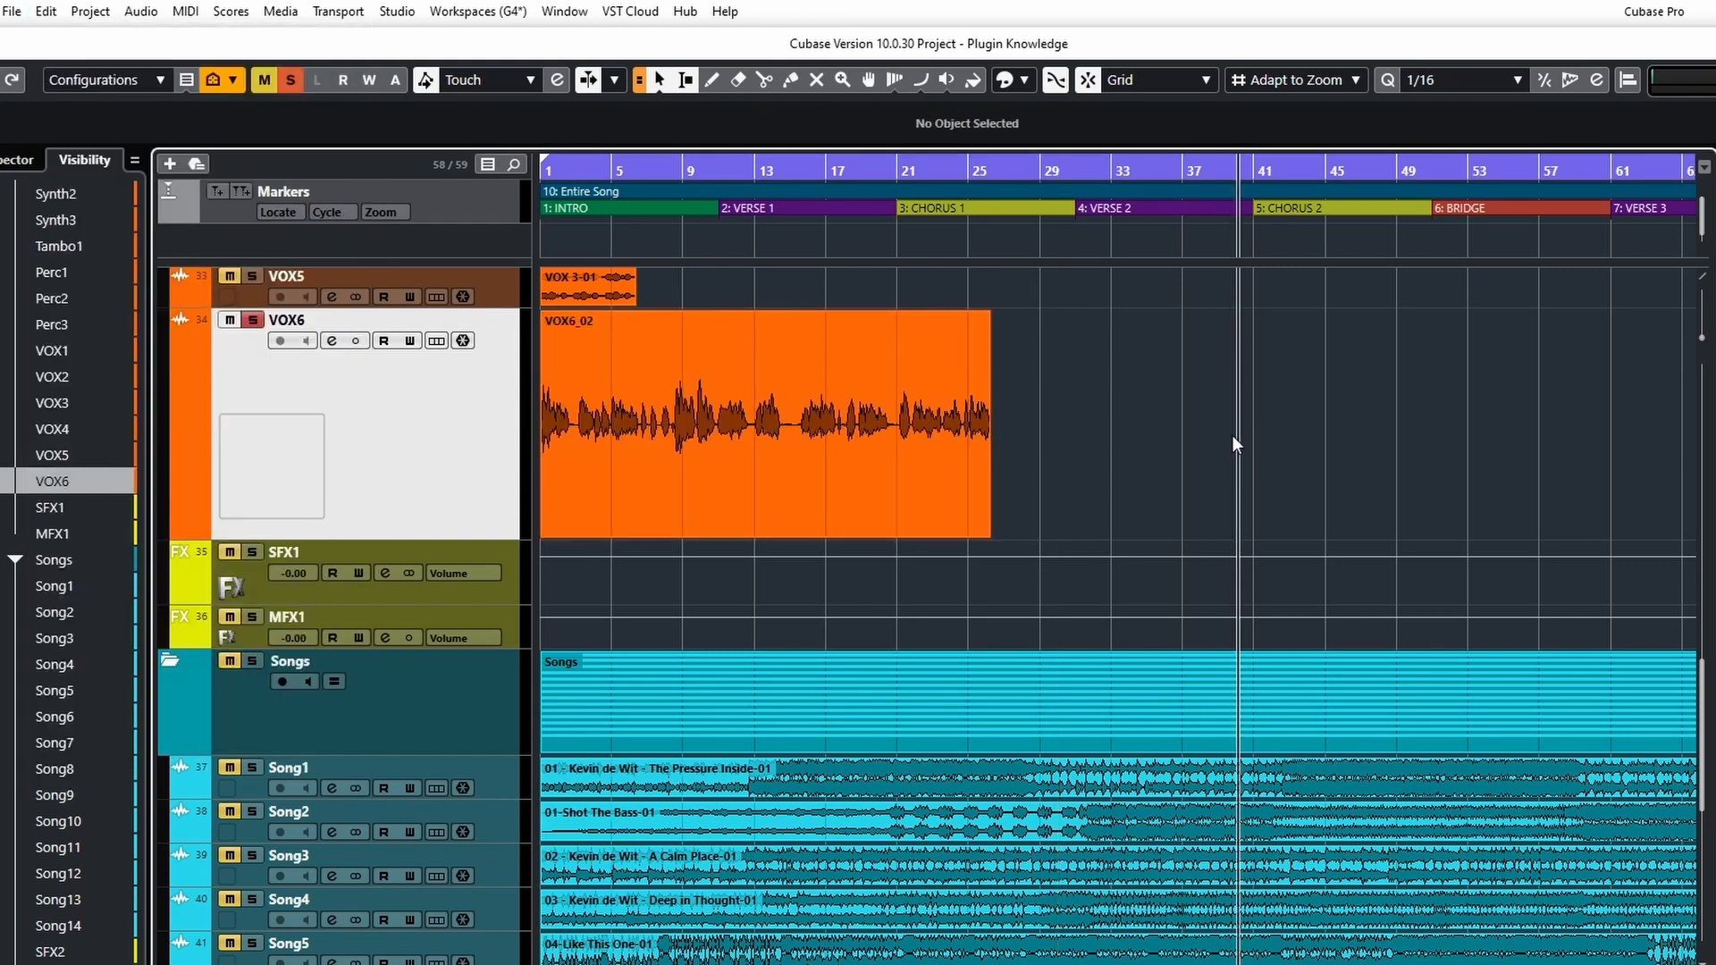
click(1232, 437)
click(1242, 443)
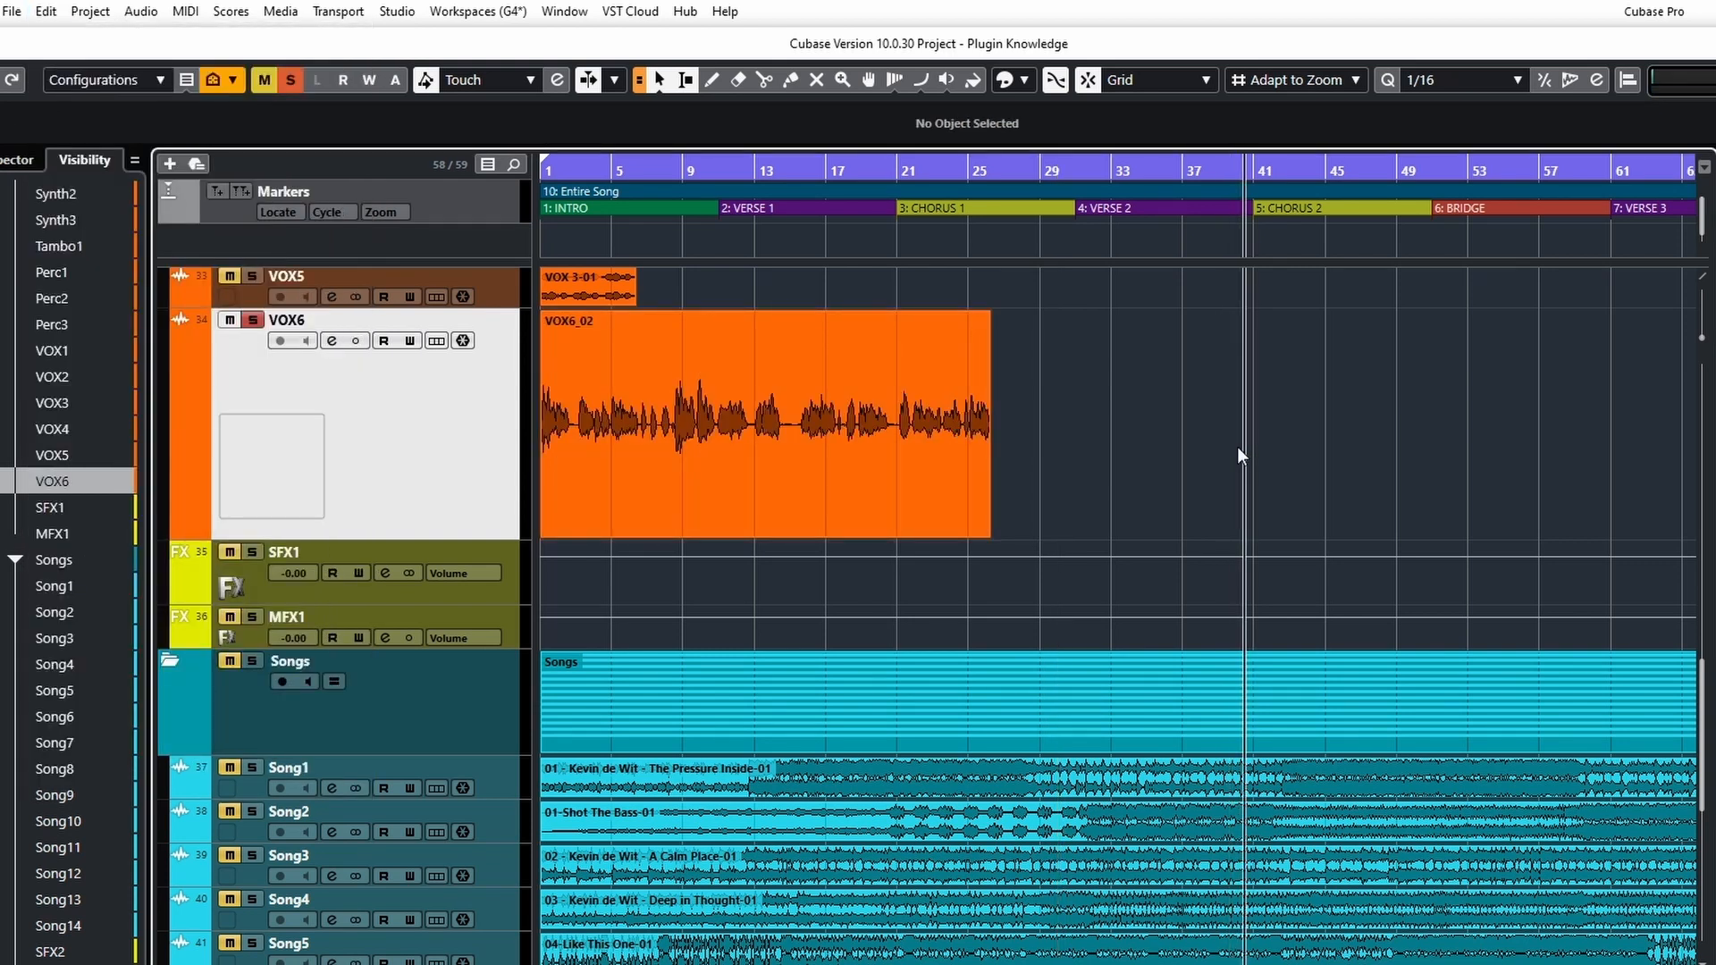
click(1237, 446)
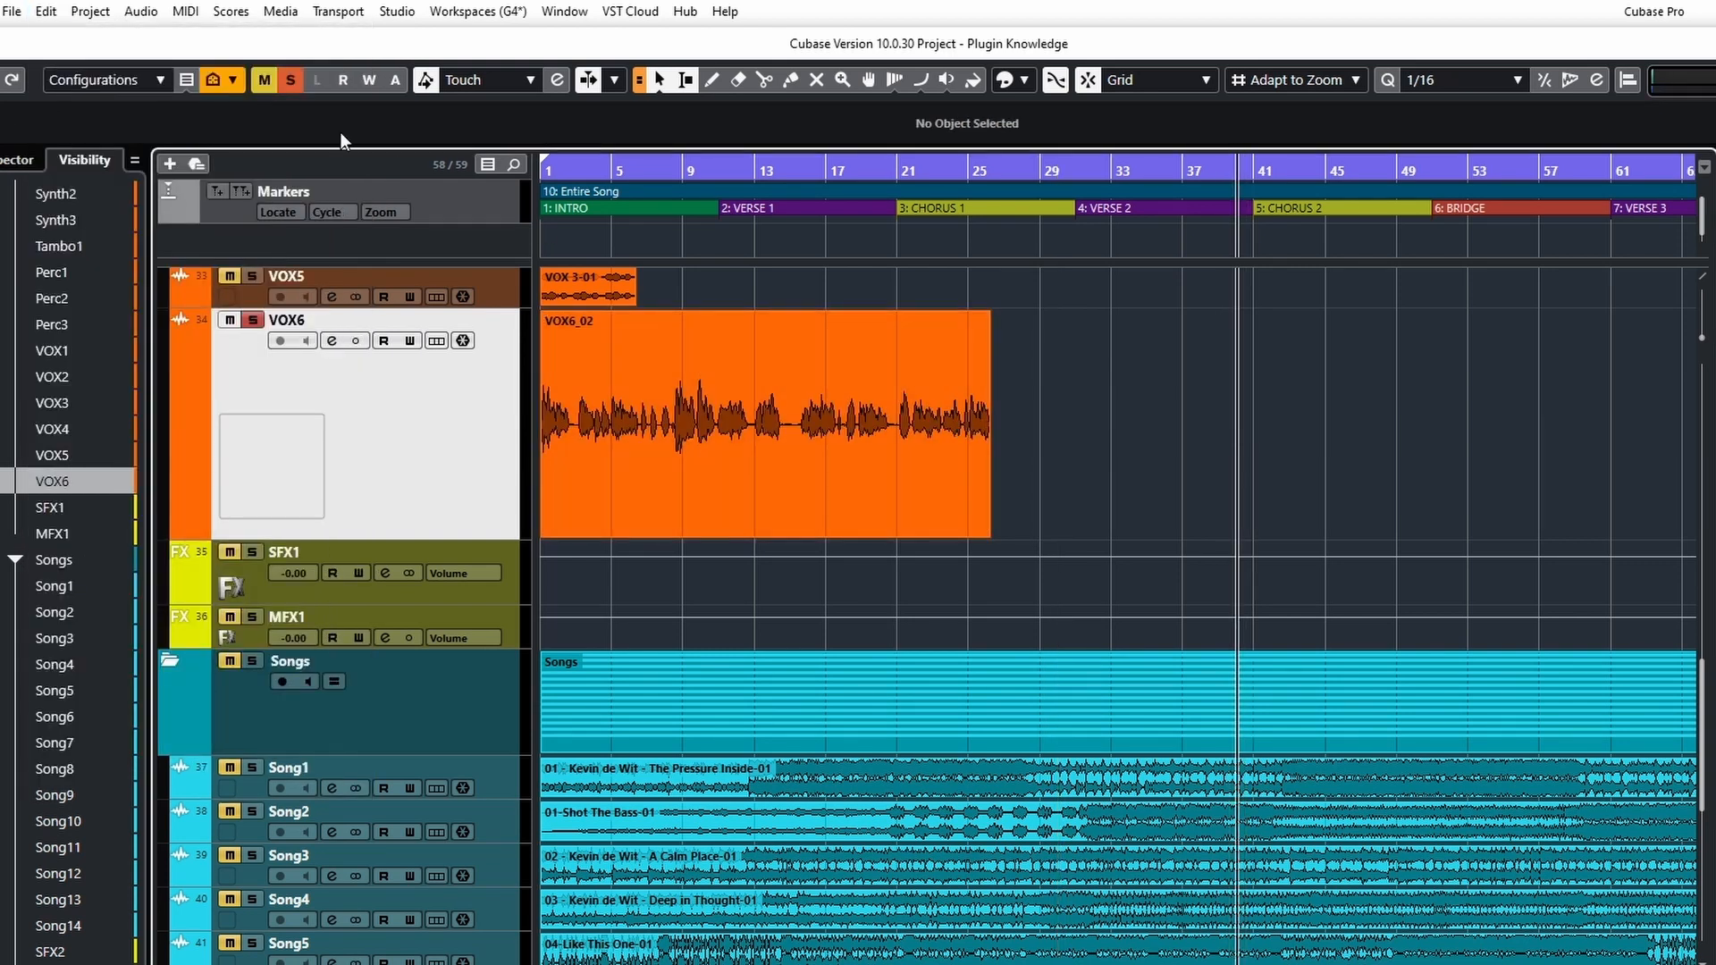
click(45, 12)
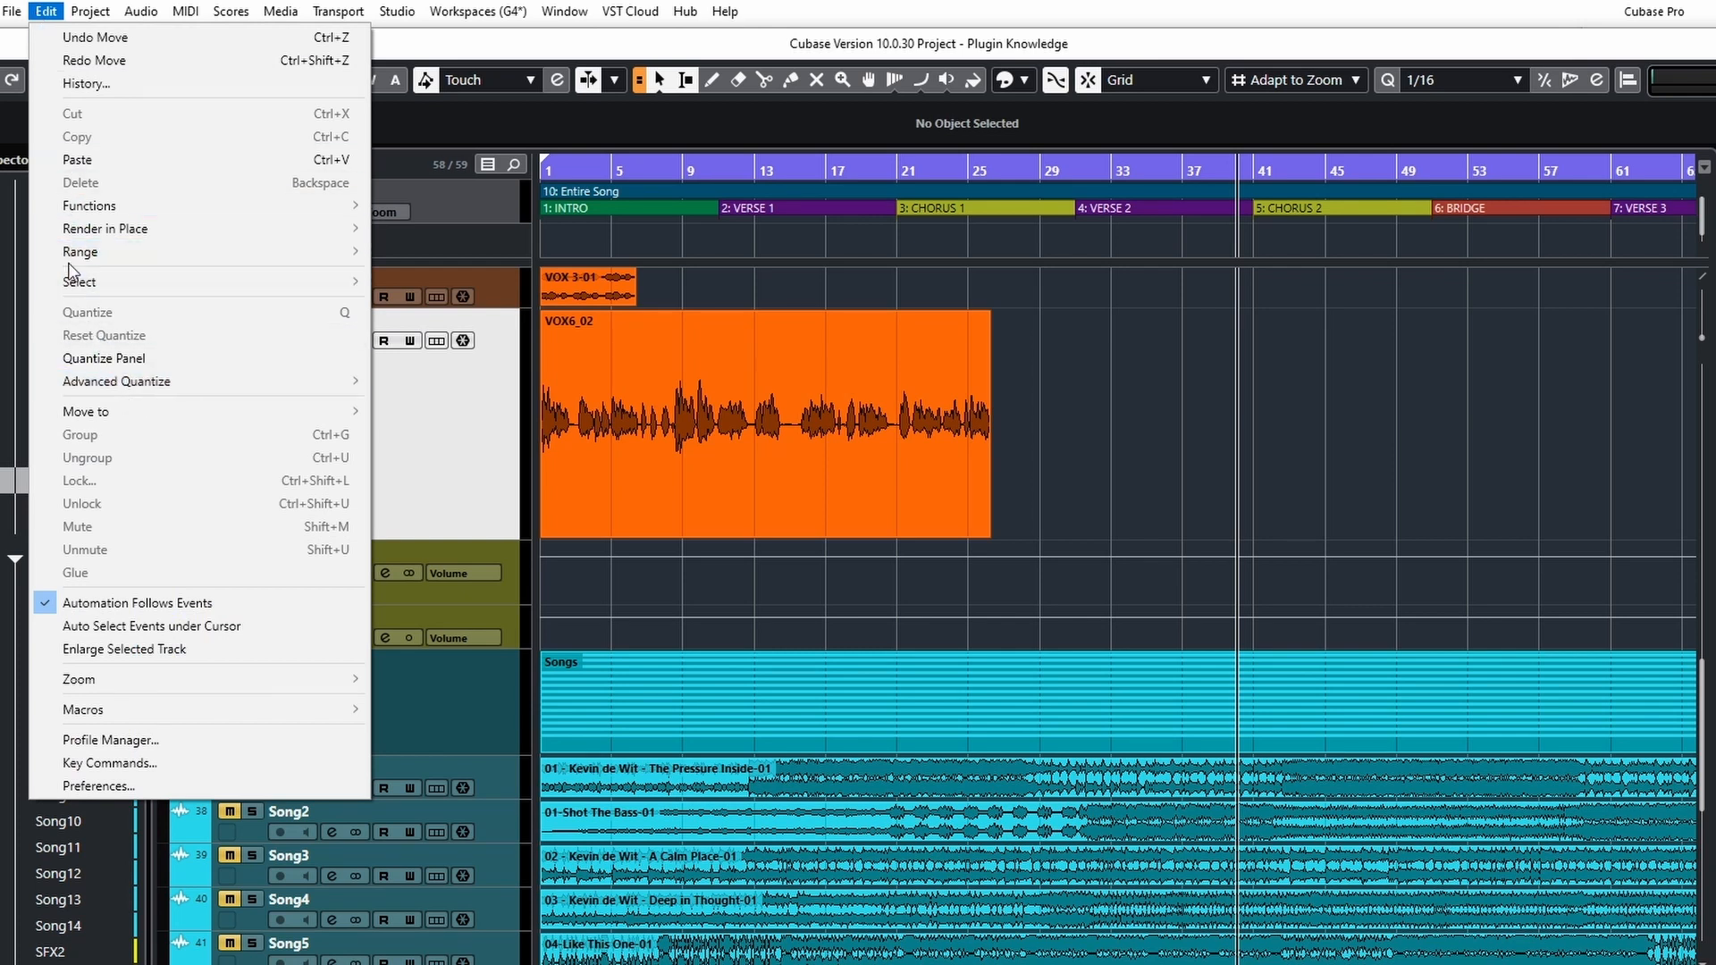
click(83, 159)
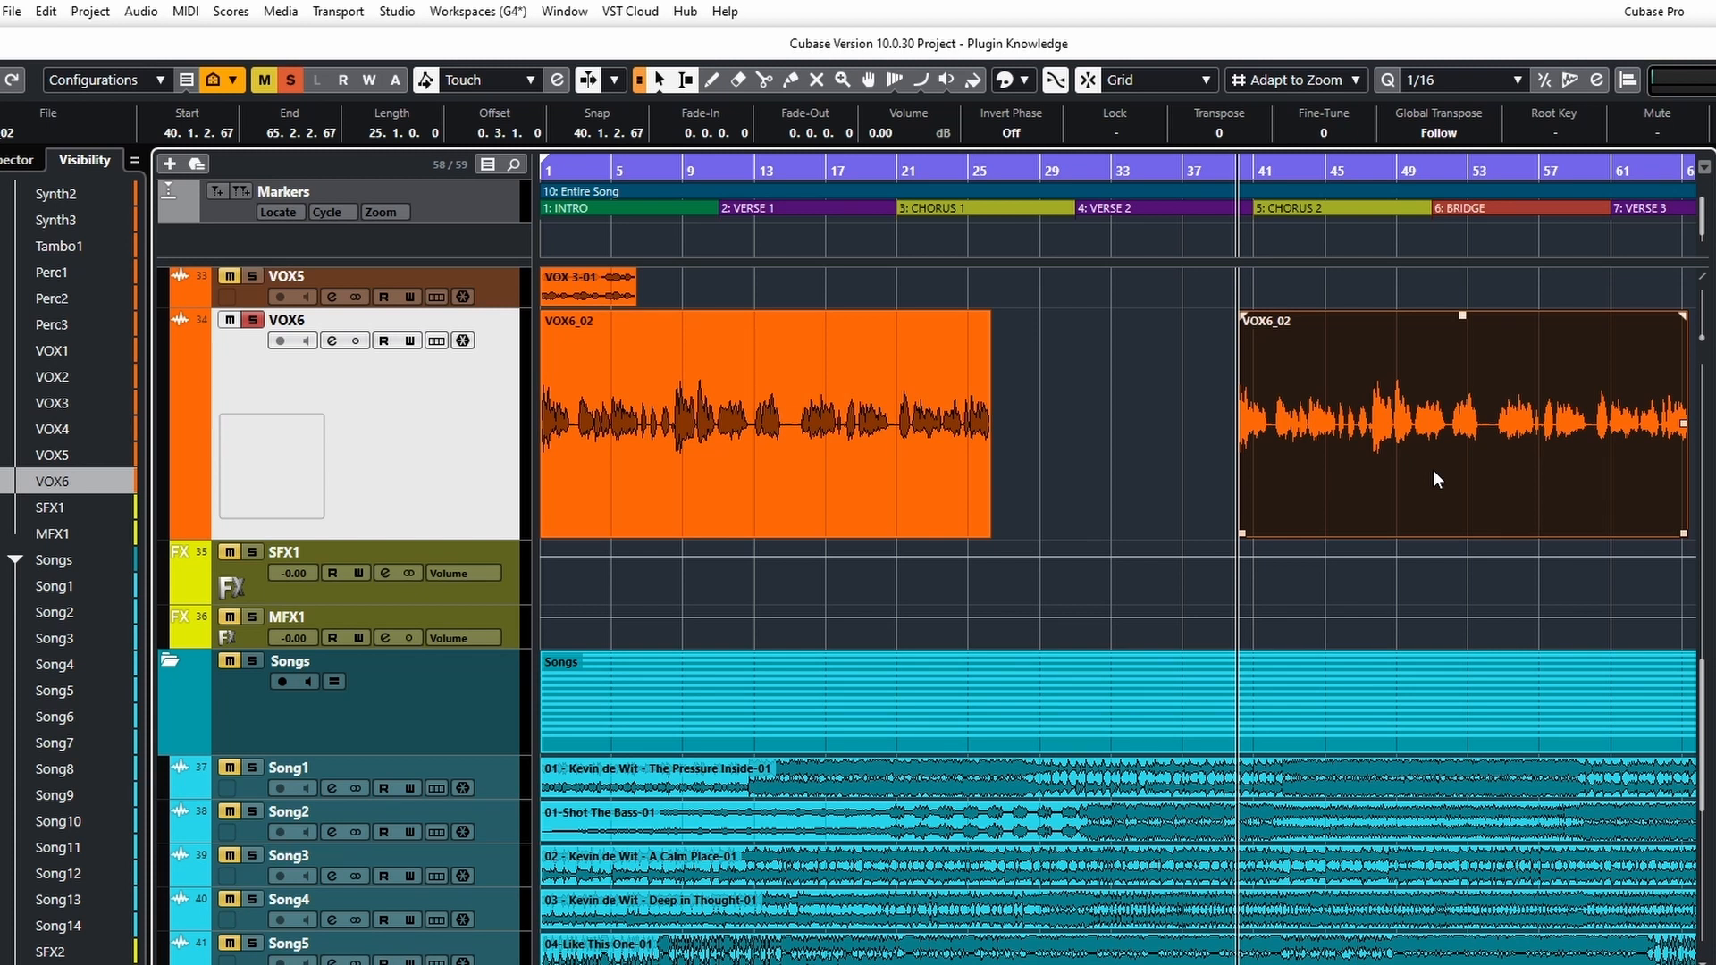
Step: Copy the original VOX6_02 event, paste it at bar 36 on the VOX6 track and undo the paste
click(855, 509)
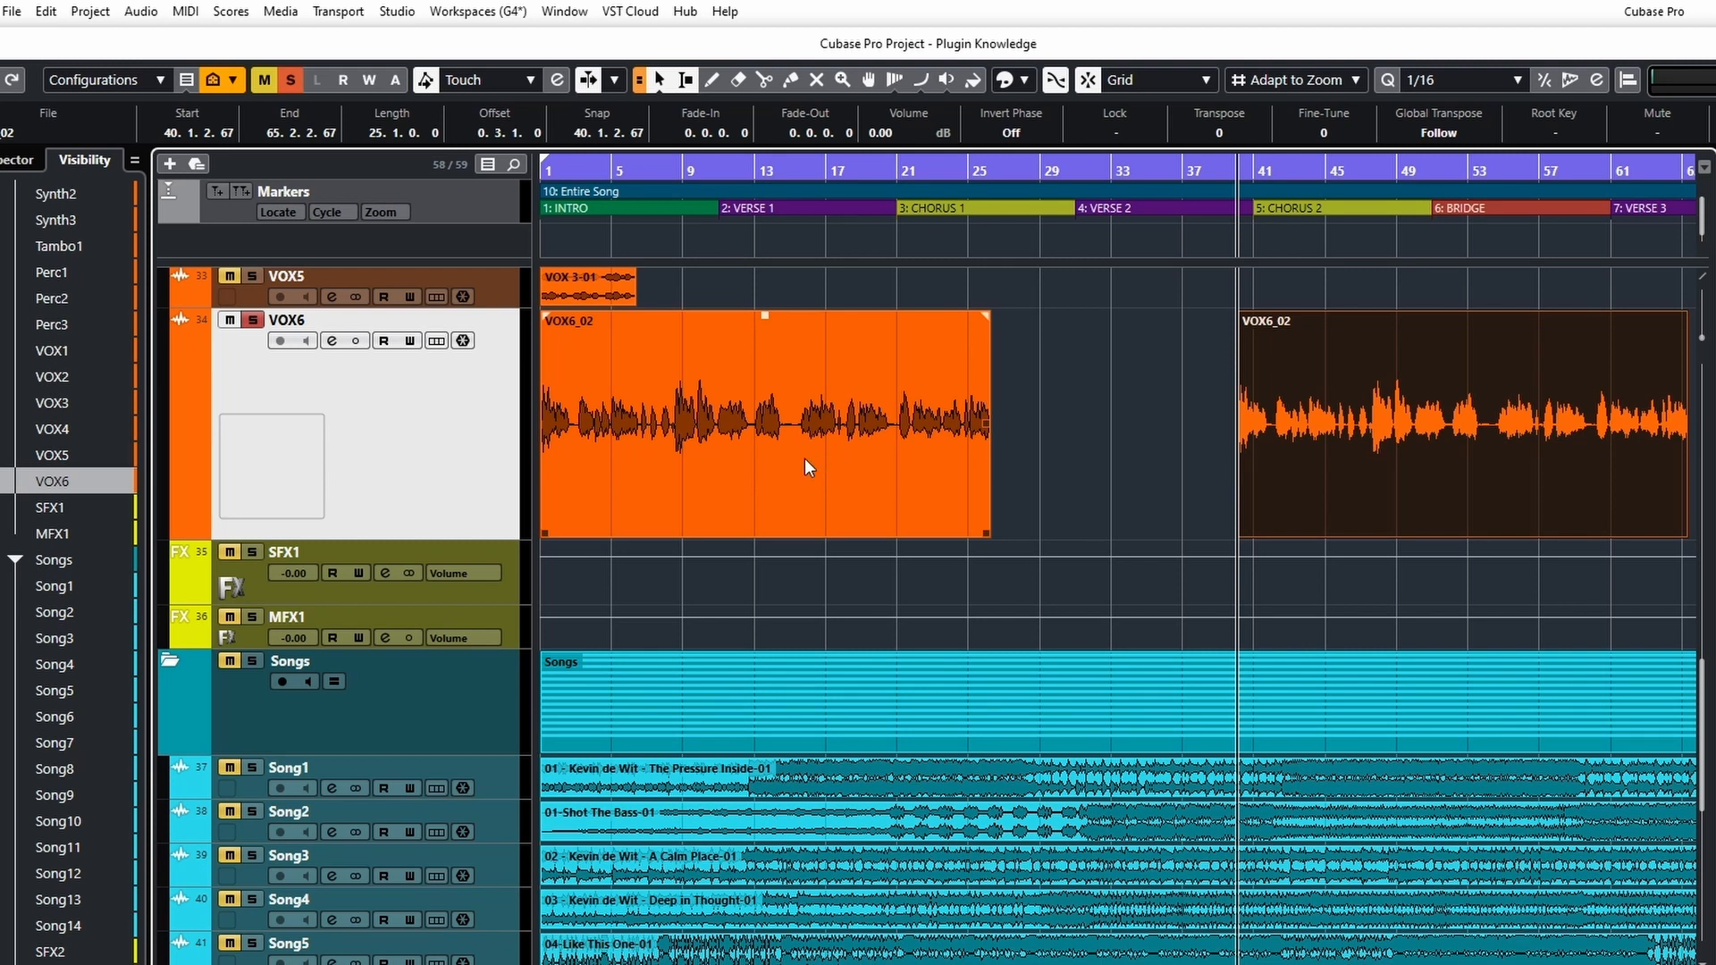
right_click(876, 466)
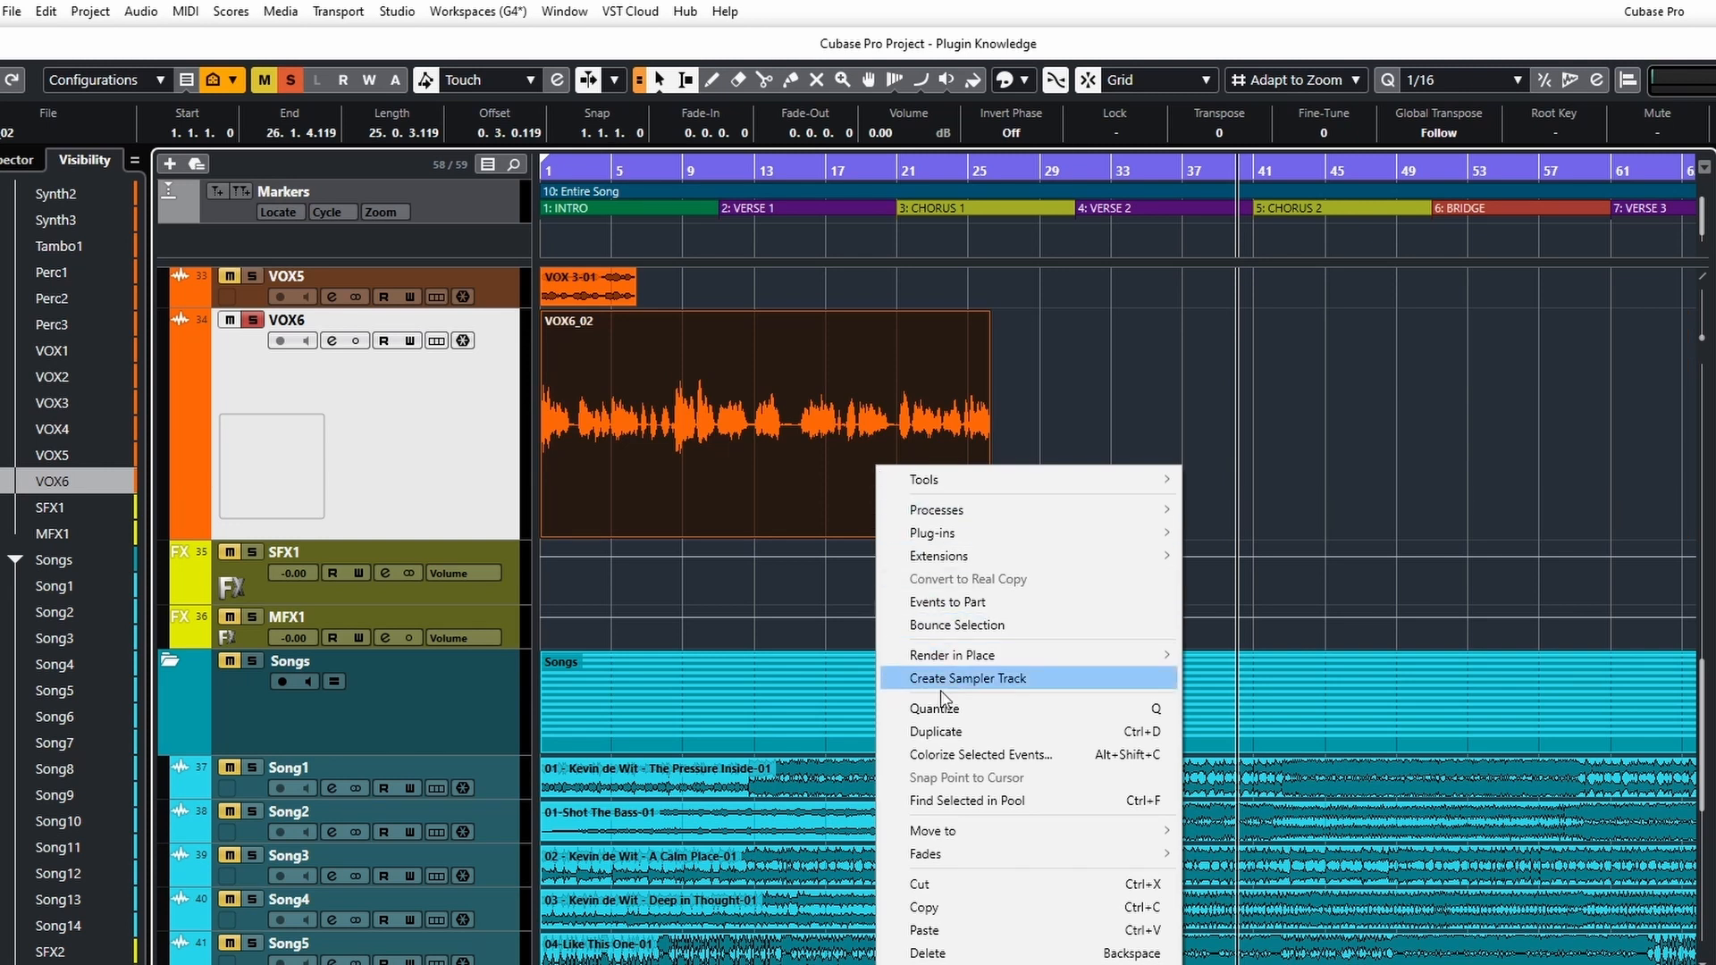
click(924, 907)
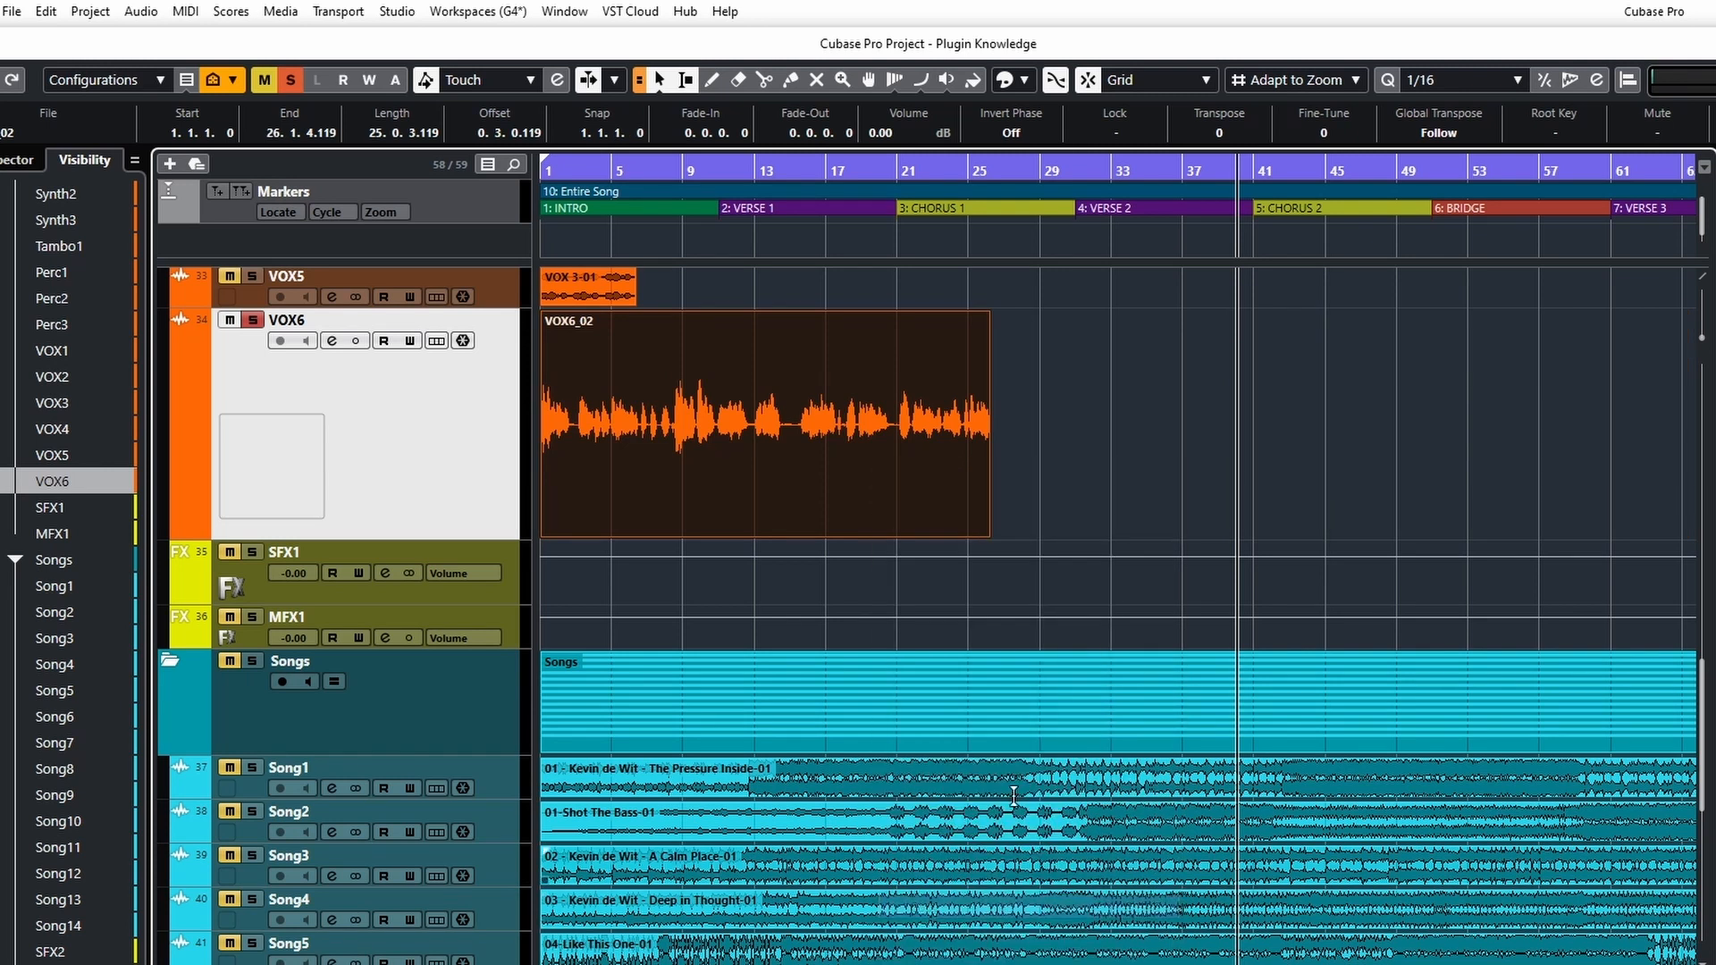
click(1166, 372)
right_click(1176, 372)
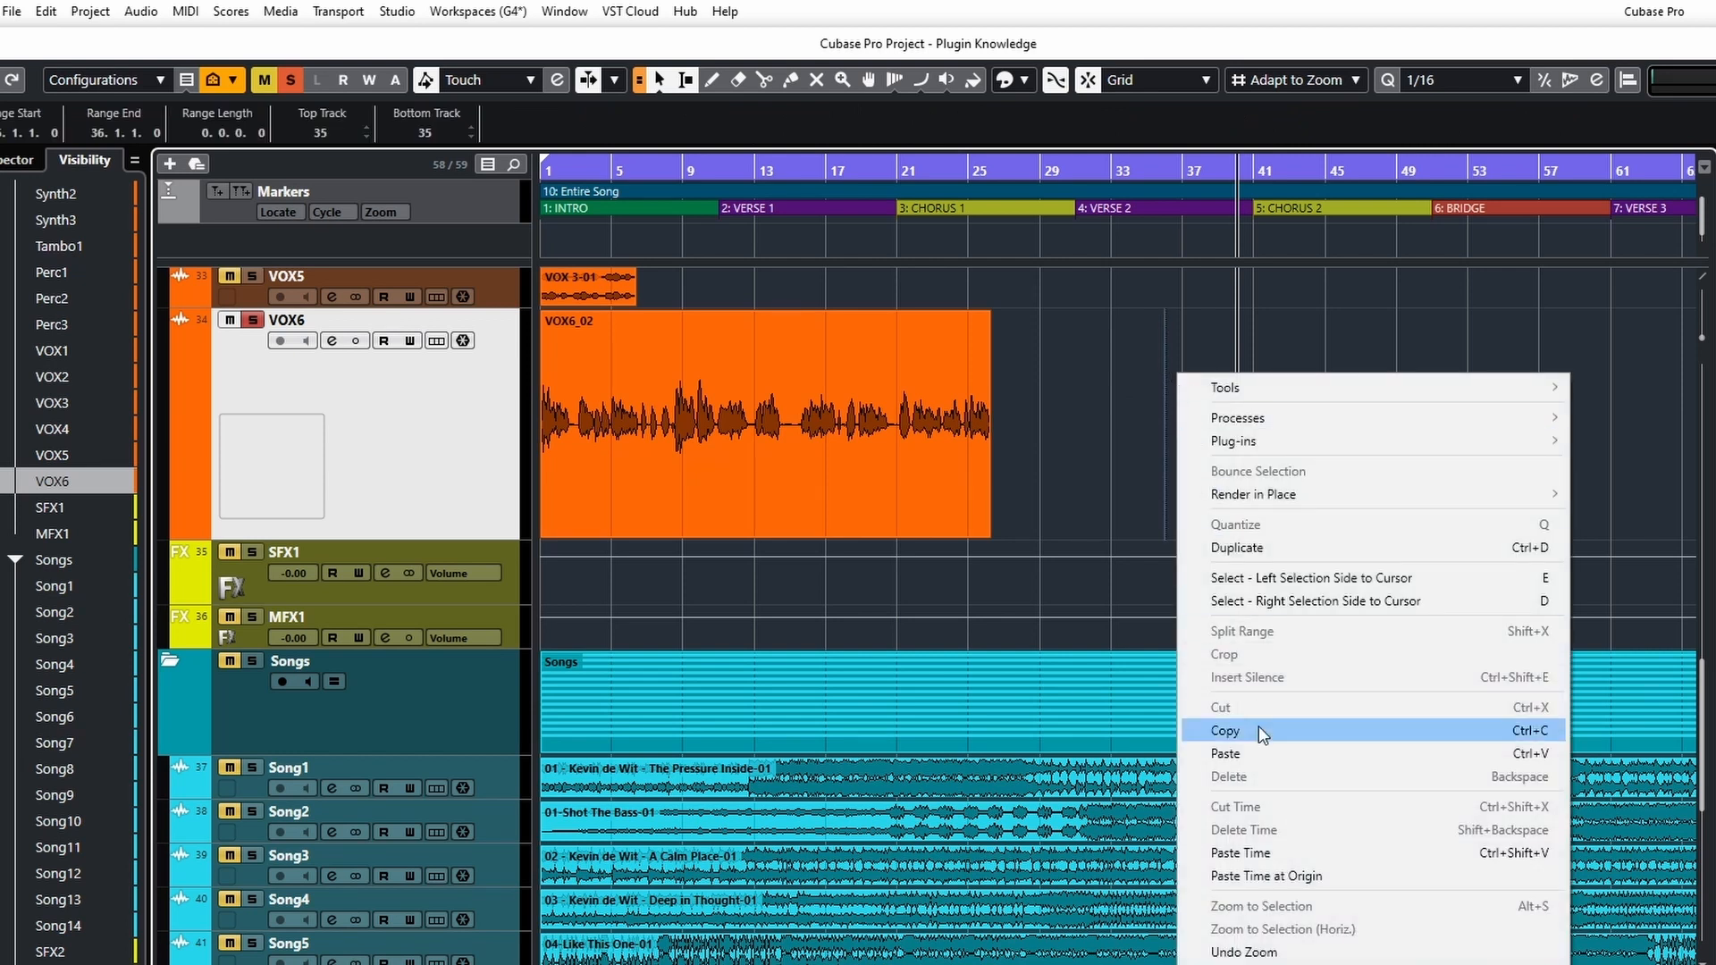
click(1258, 751)
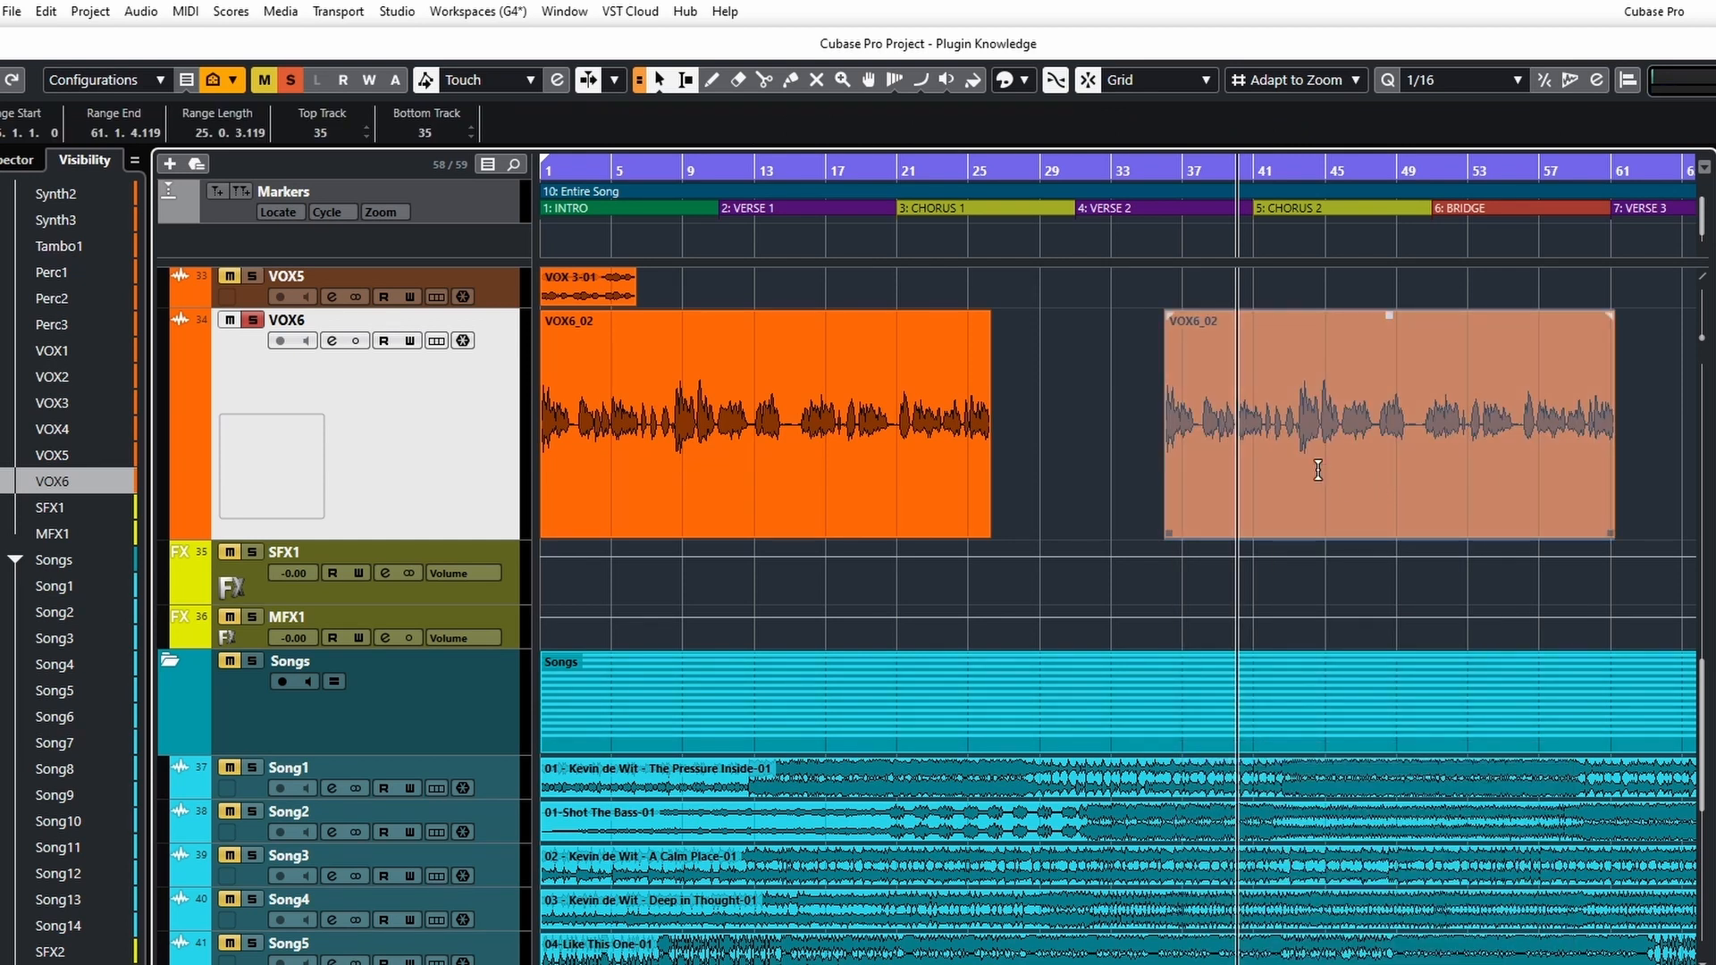
key(ctrl+z)
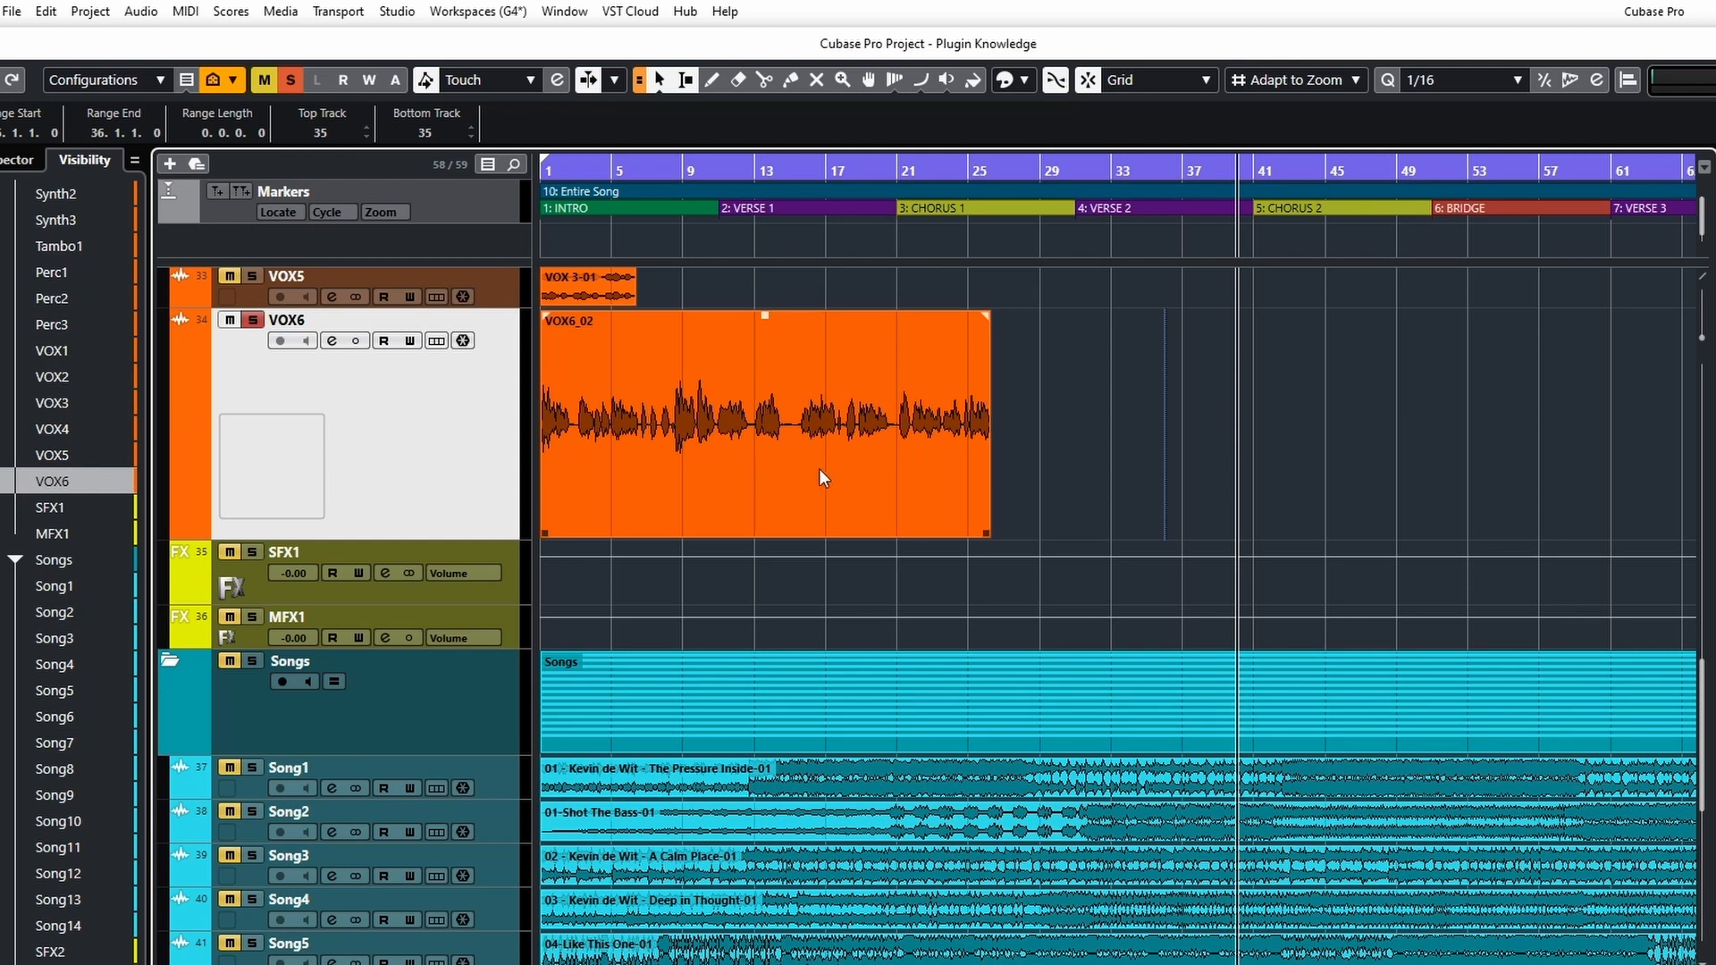
Step: Split the VOX6_02 event at bars 3, 6, 13, 15, 20 and 23 with the Split tool
click(1012, 403)
click(1112, 391)
click(765, 82)
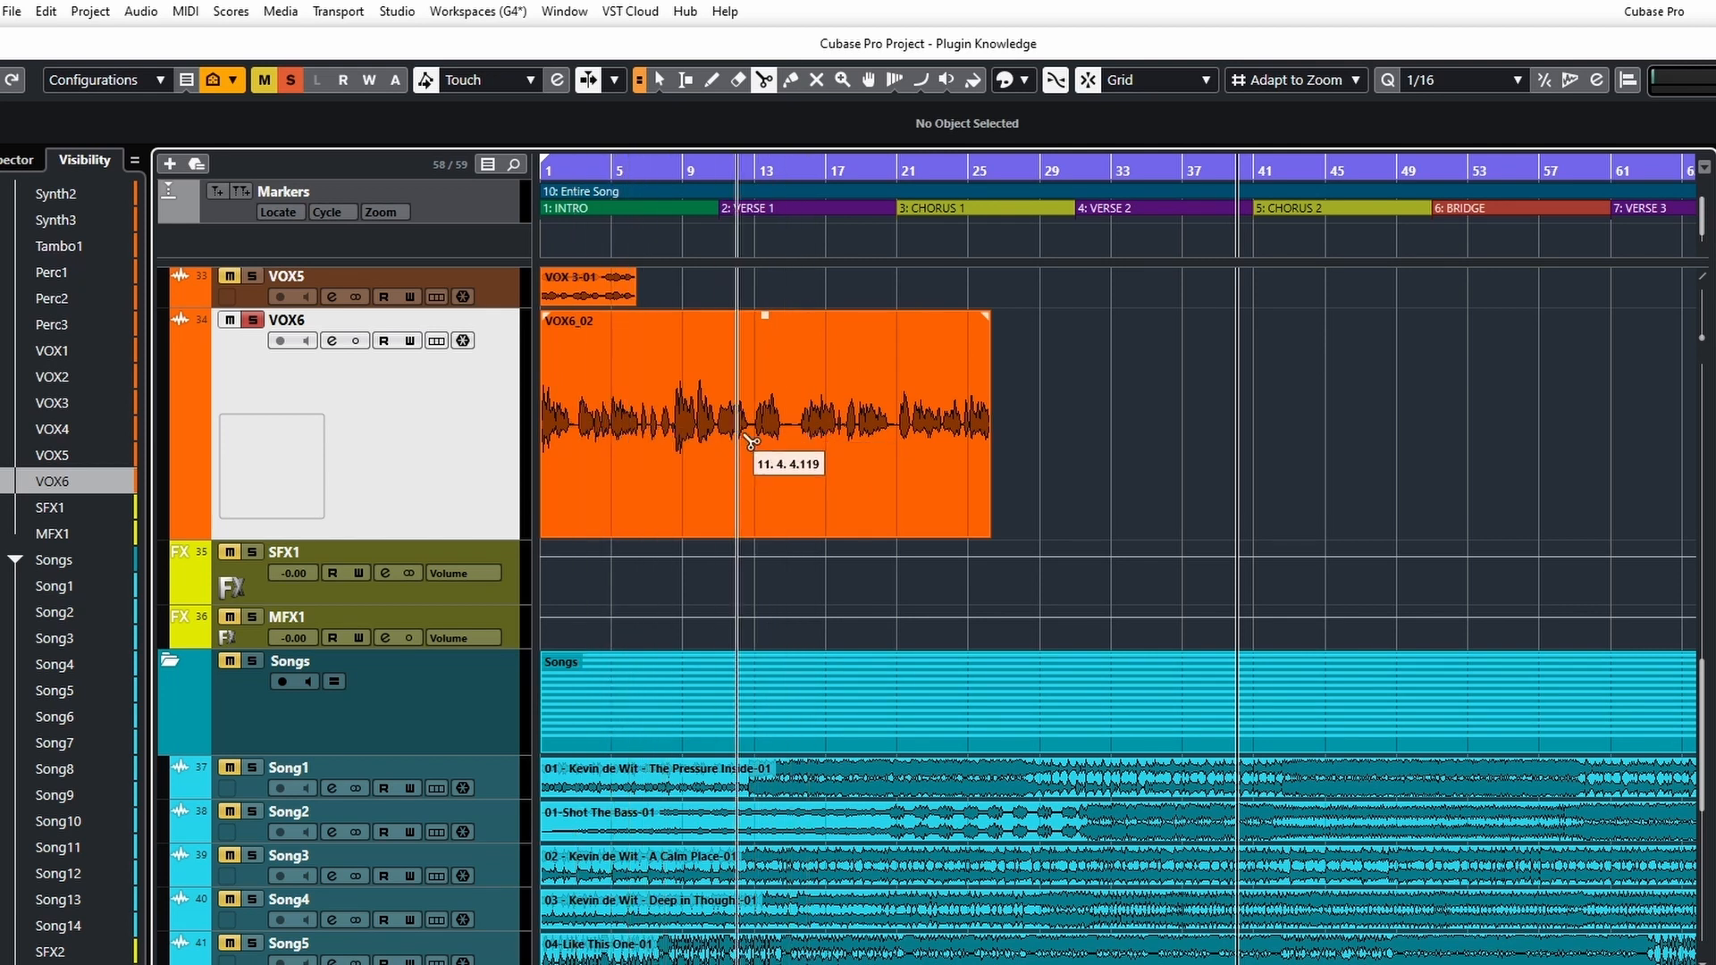
click(796, 426)
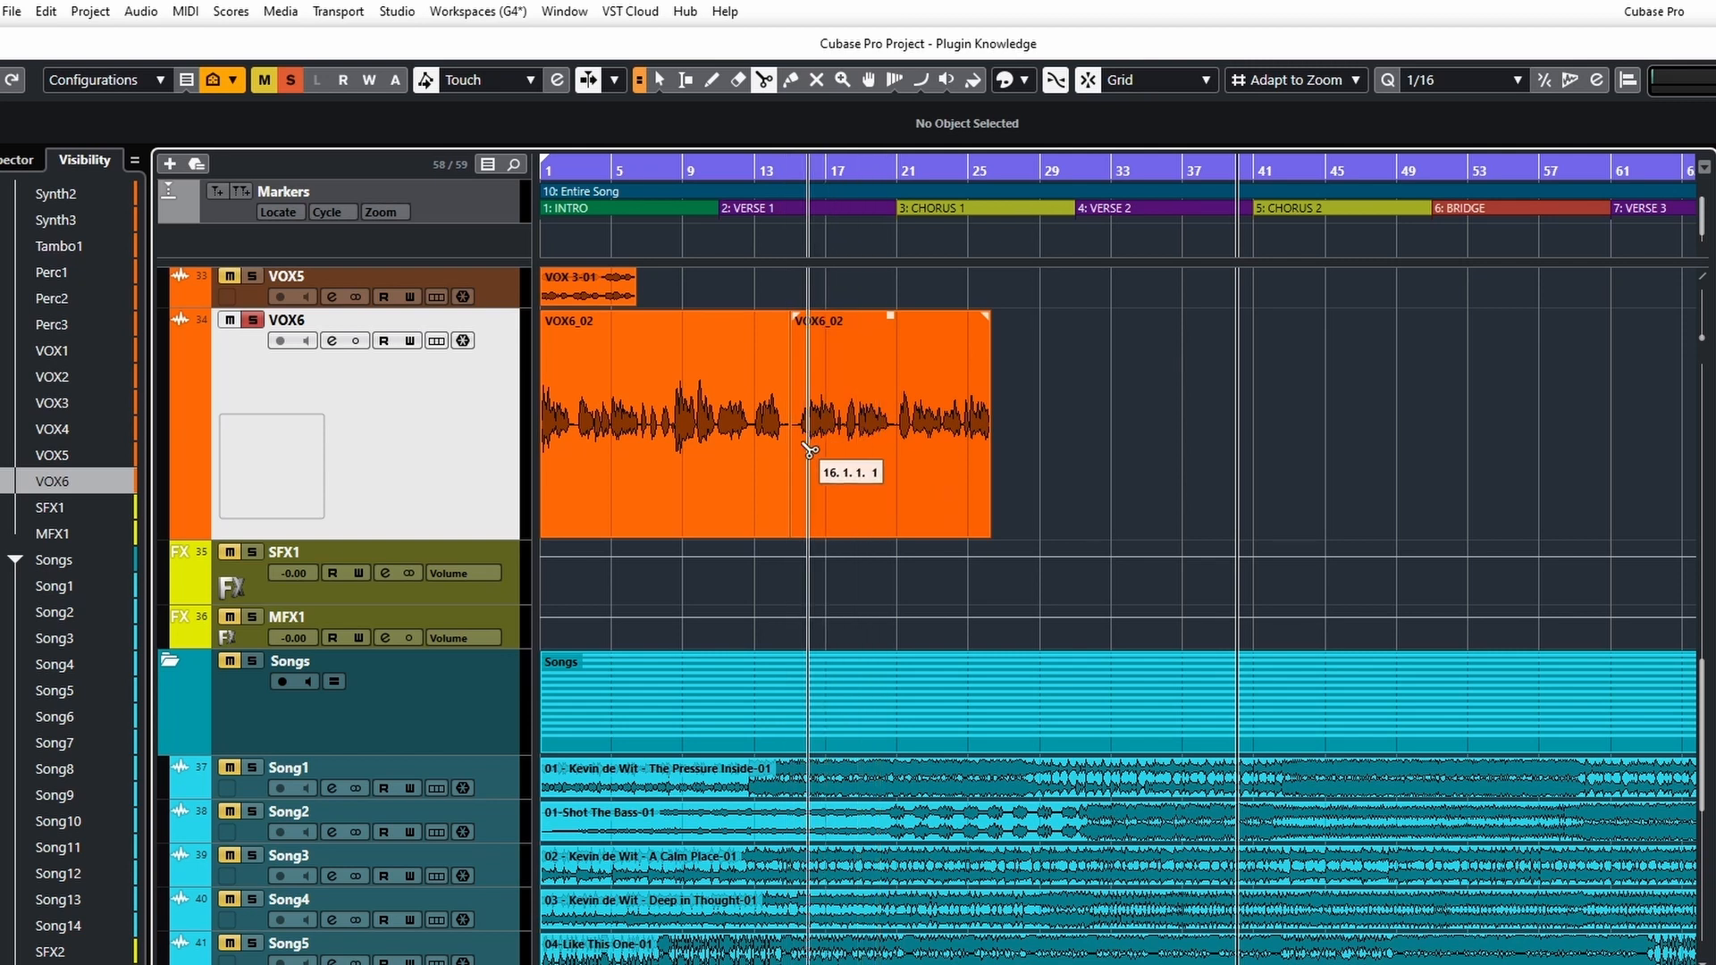
click(576, 450)
click(630, 451)
click(758, 457)
click(881, 478)
click(936, 475)
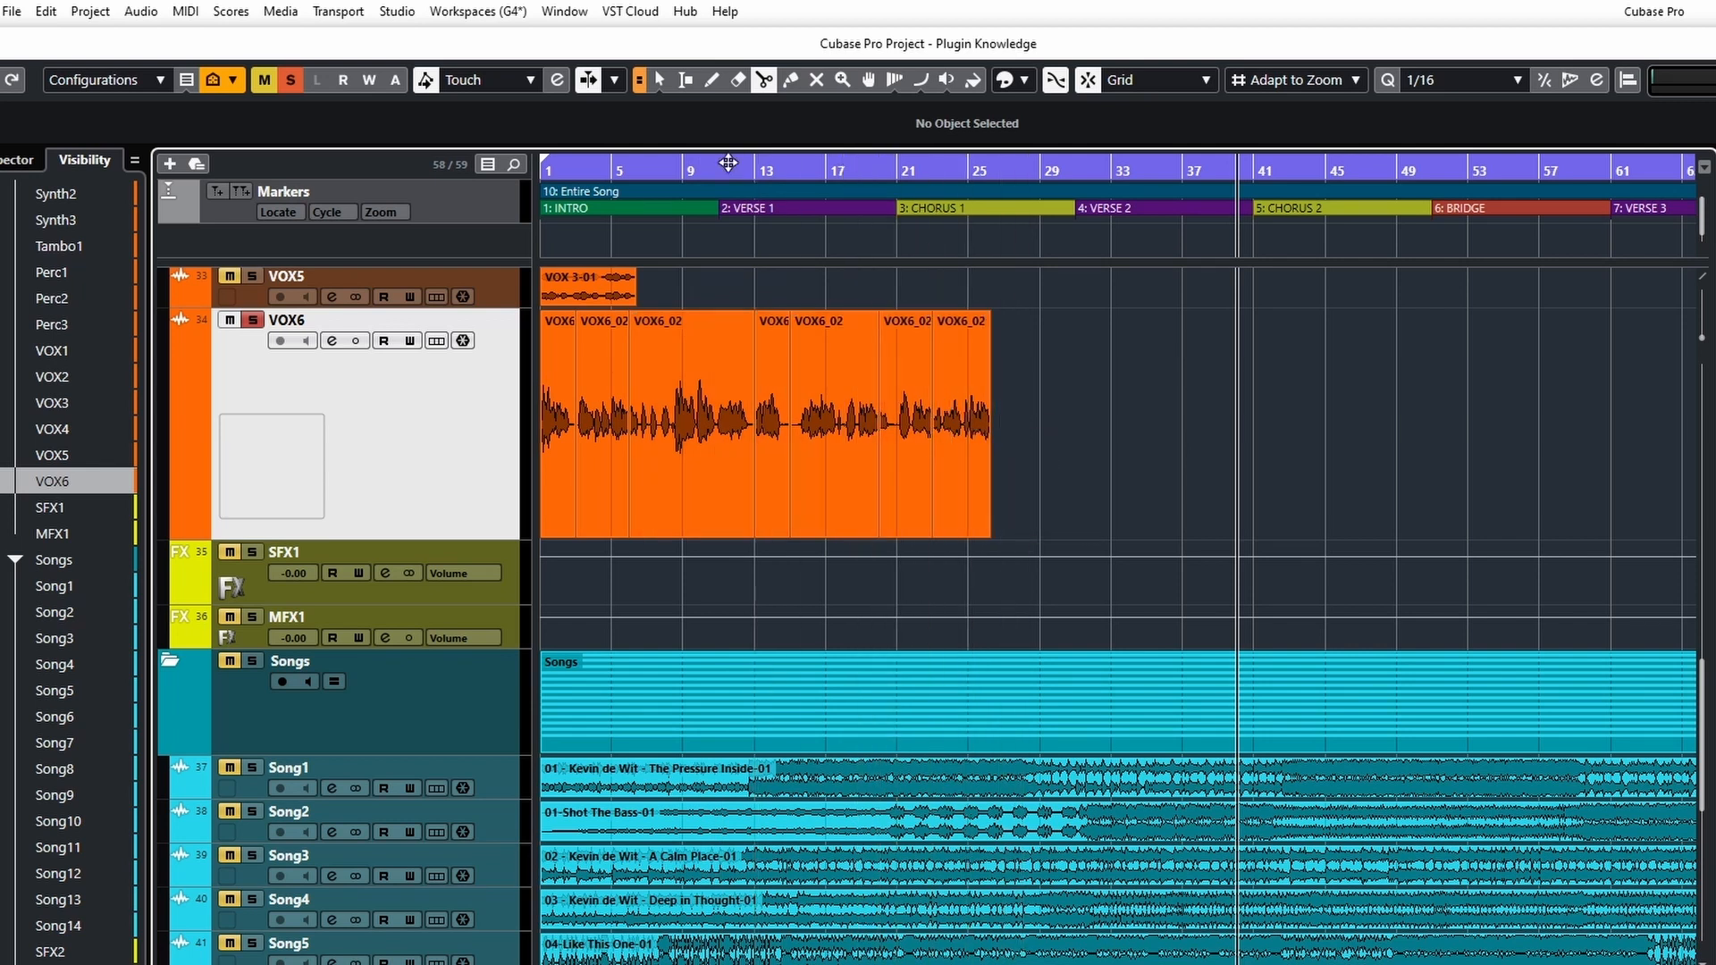
Step: With Object Selection, move the last three VOX6_02 pieces, from last to first, to bars 30, 23 and 19
click(659, 79)
drag(946, 470, 1069, 481)
drag(892, 467, 945, 475)
drag(840, 463, 899, 468)
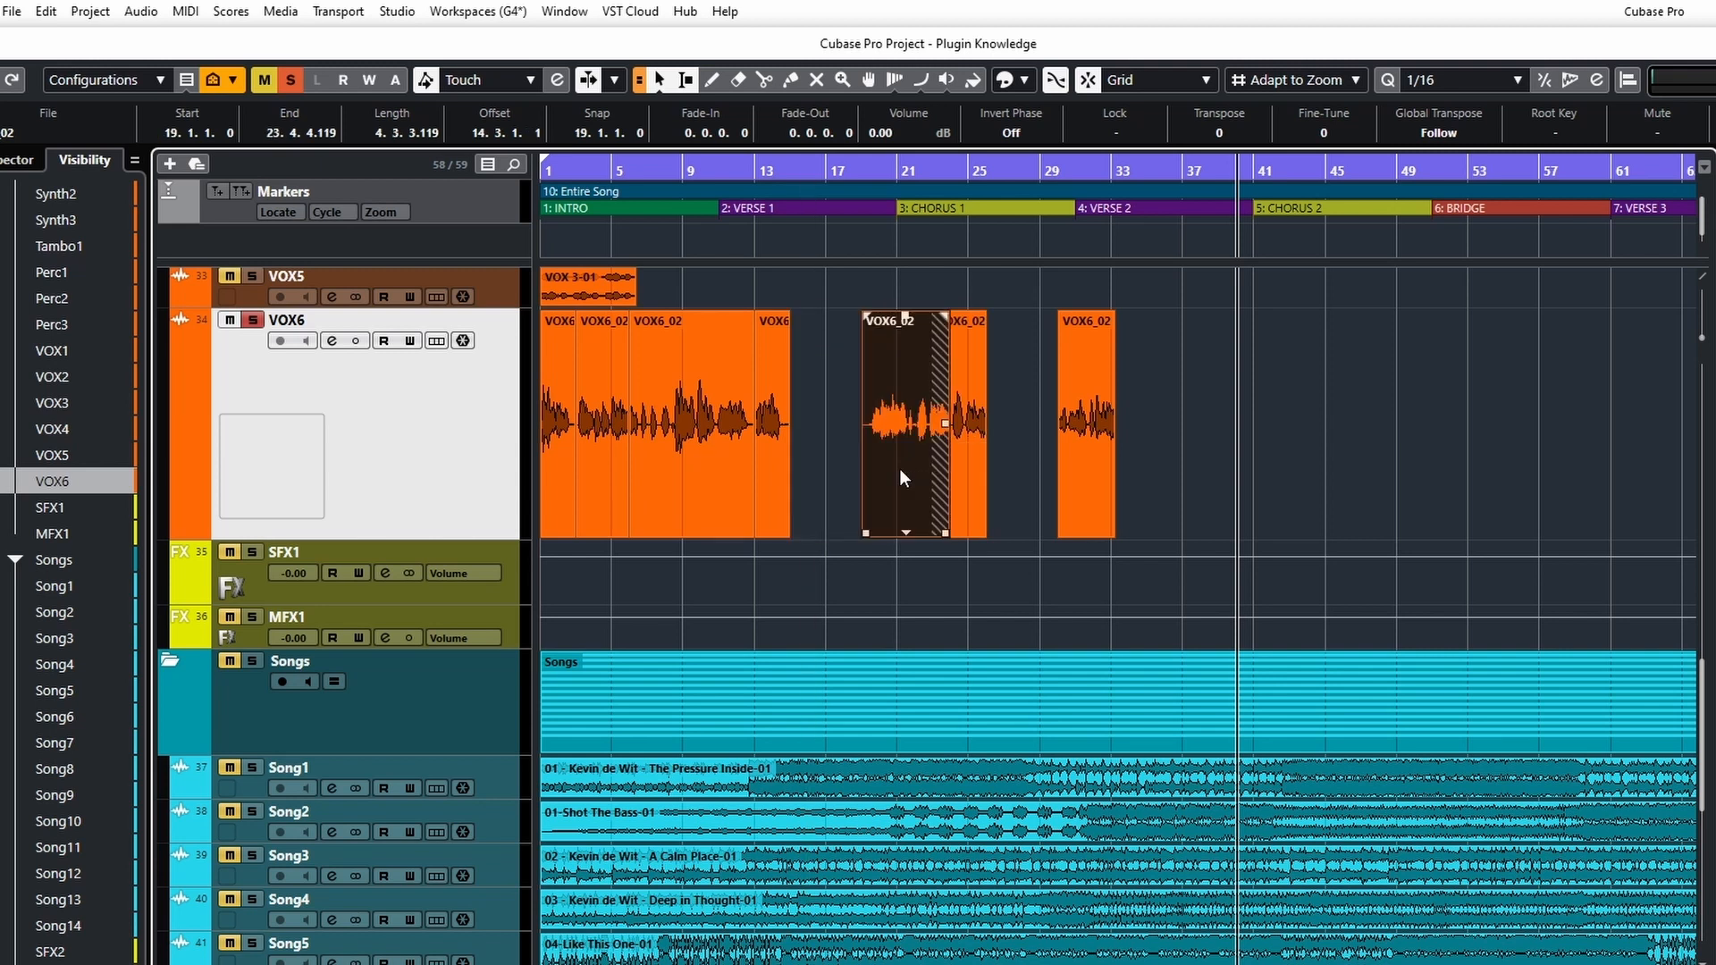
Step: Undo the moves and splits of the VOX6_02 pieces back to a single event
key(ctrl+z)
key(ctrl+z)
key(ctrl+z)
key(ctrl+z)
key(ctrl+z)
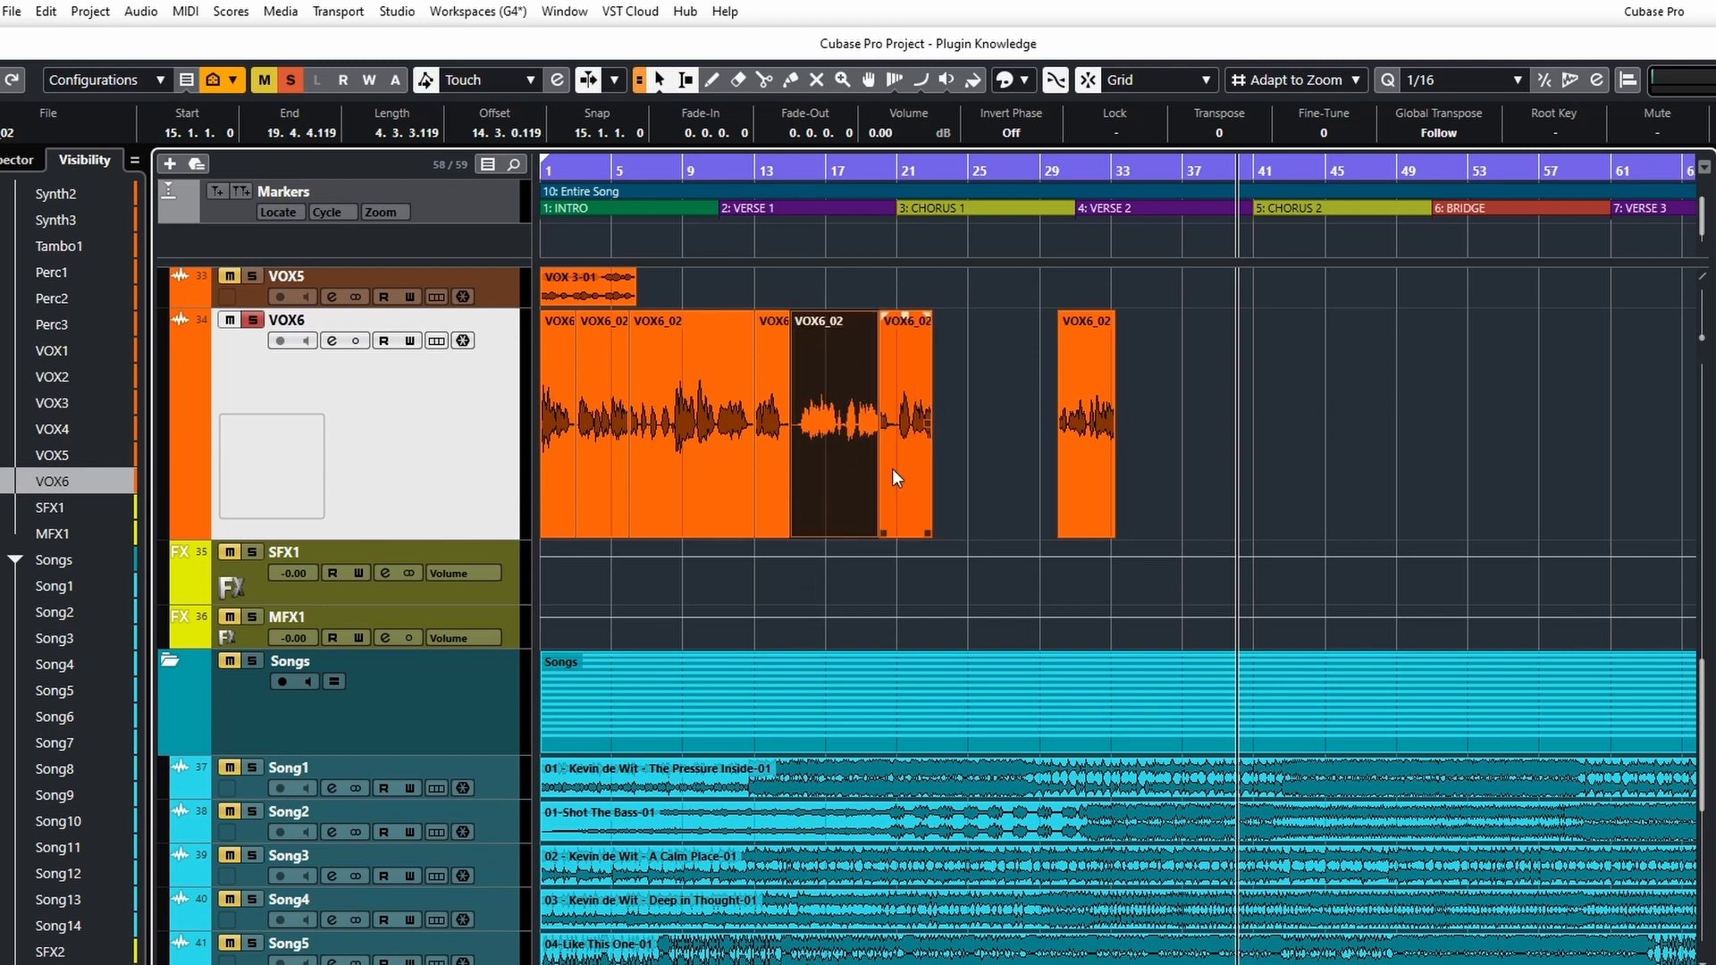
key(ctrl+z)
key(ctrl+z)
key(ctrl+z)
key(ctrl+z)
key(ctrl+z)
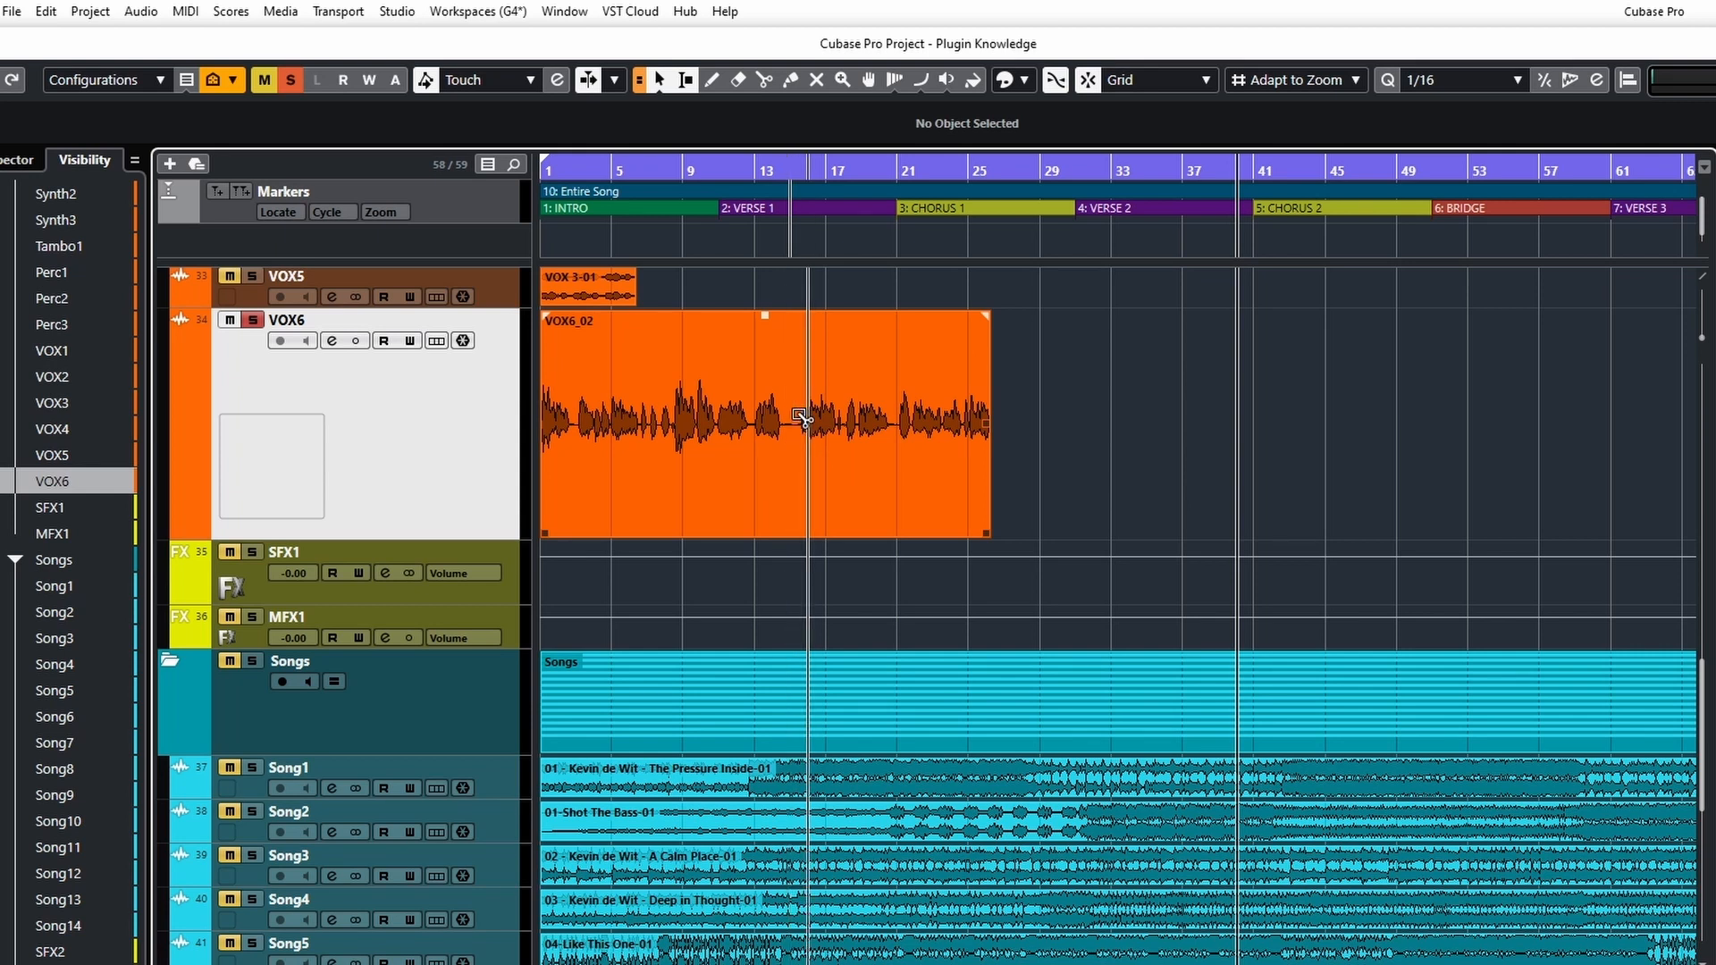
Step: Split the VOX6_02 event at bars 15 and 21 with the Split tool and undo the splits
click(802, 451)
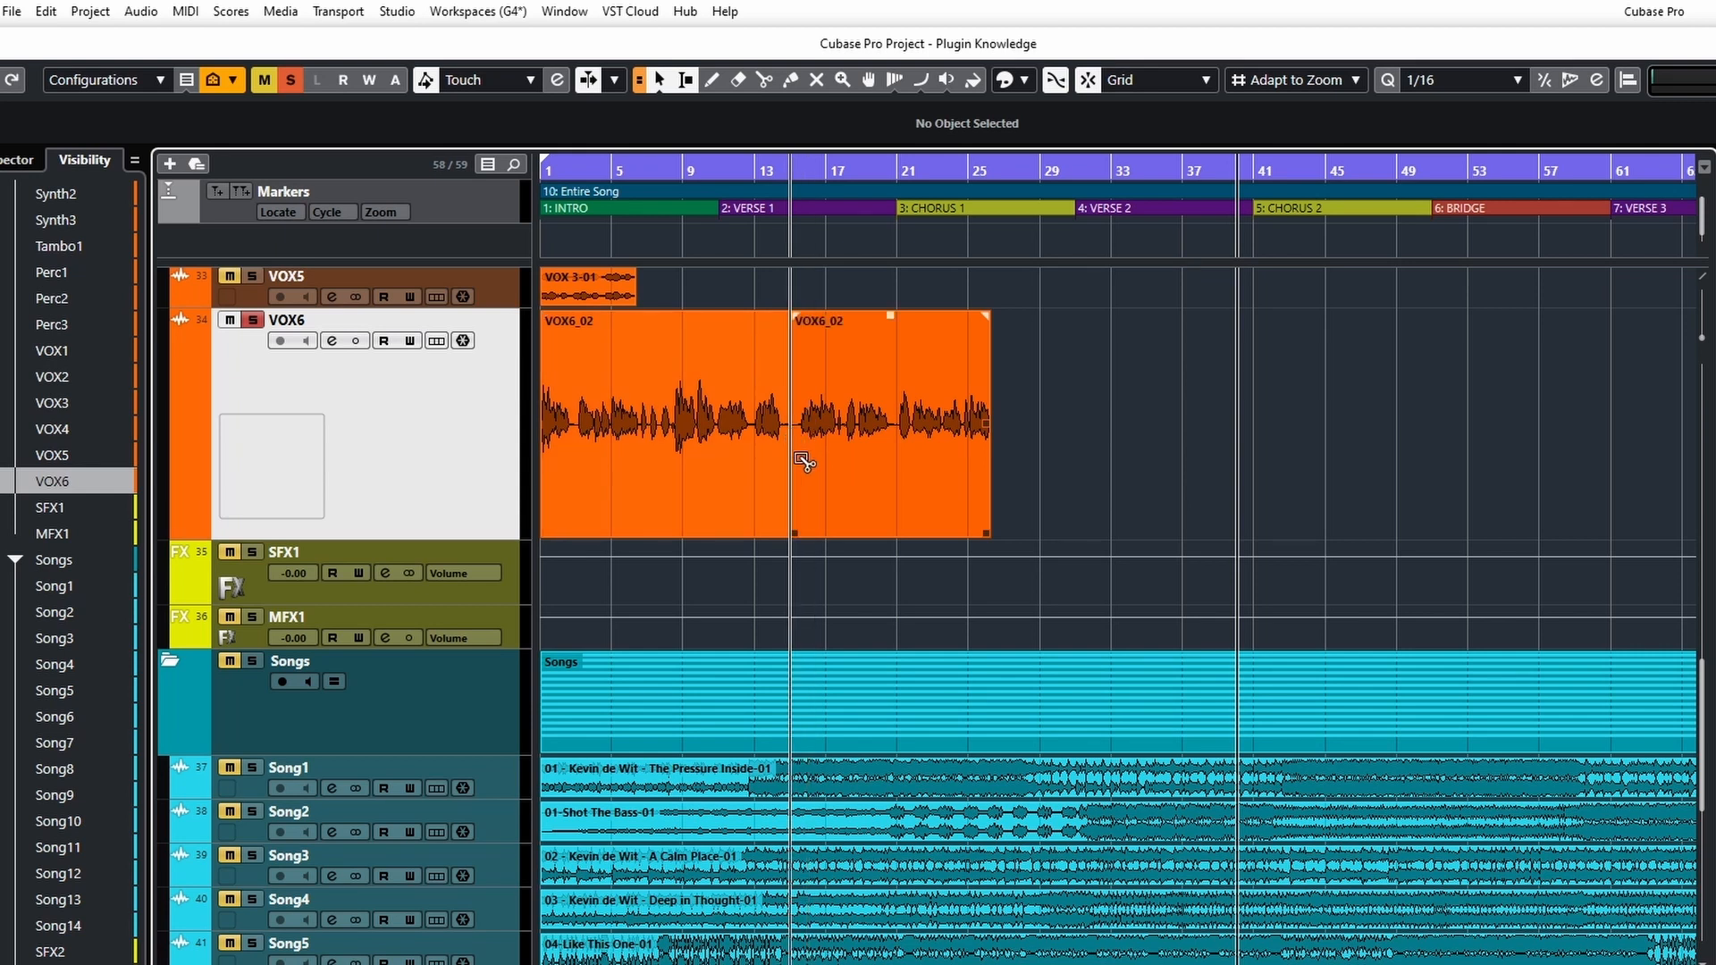
click(899, 438)
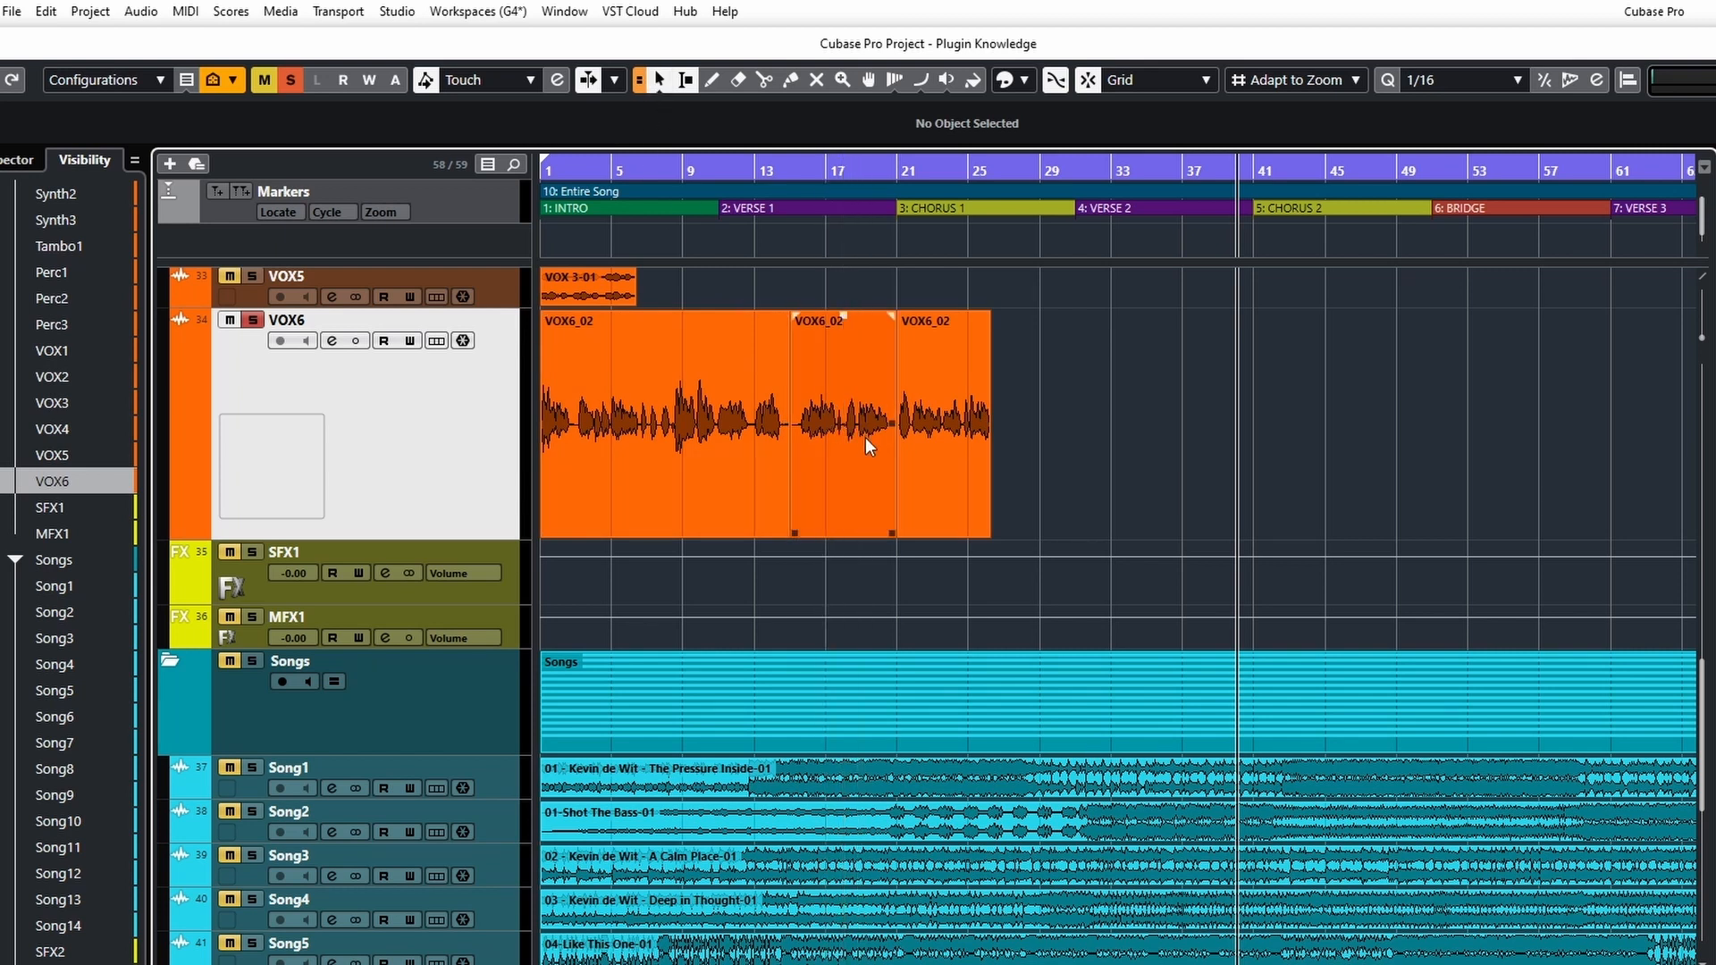
click(765, 79)
click(647, 447)
key(ctrl+z)
key(ctrl+z)
key(ctrl+z)
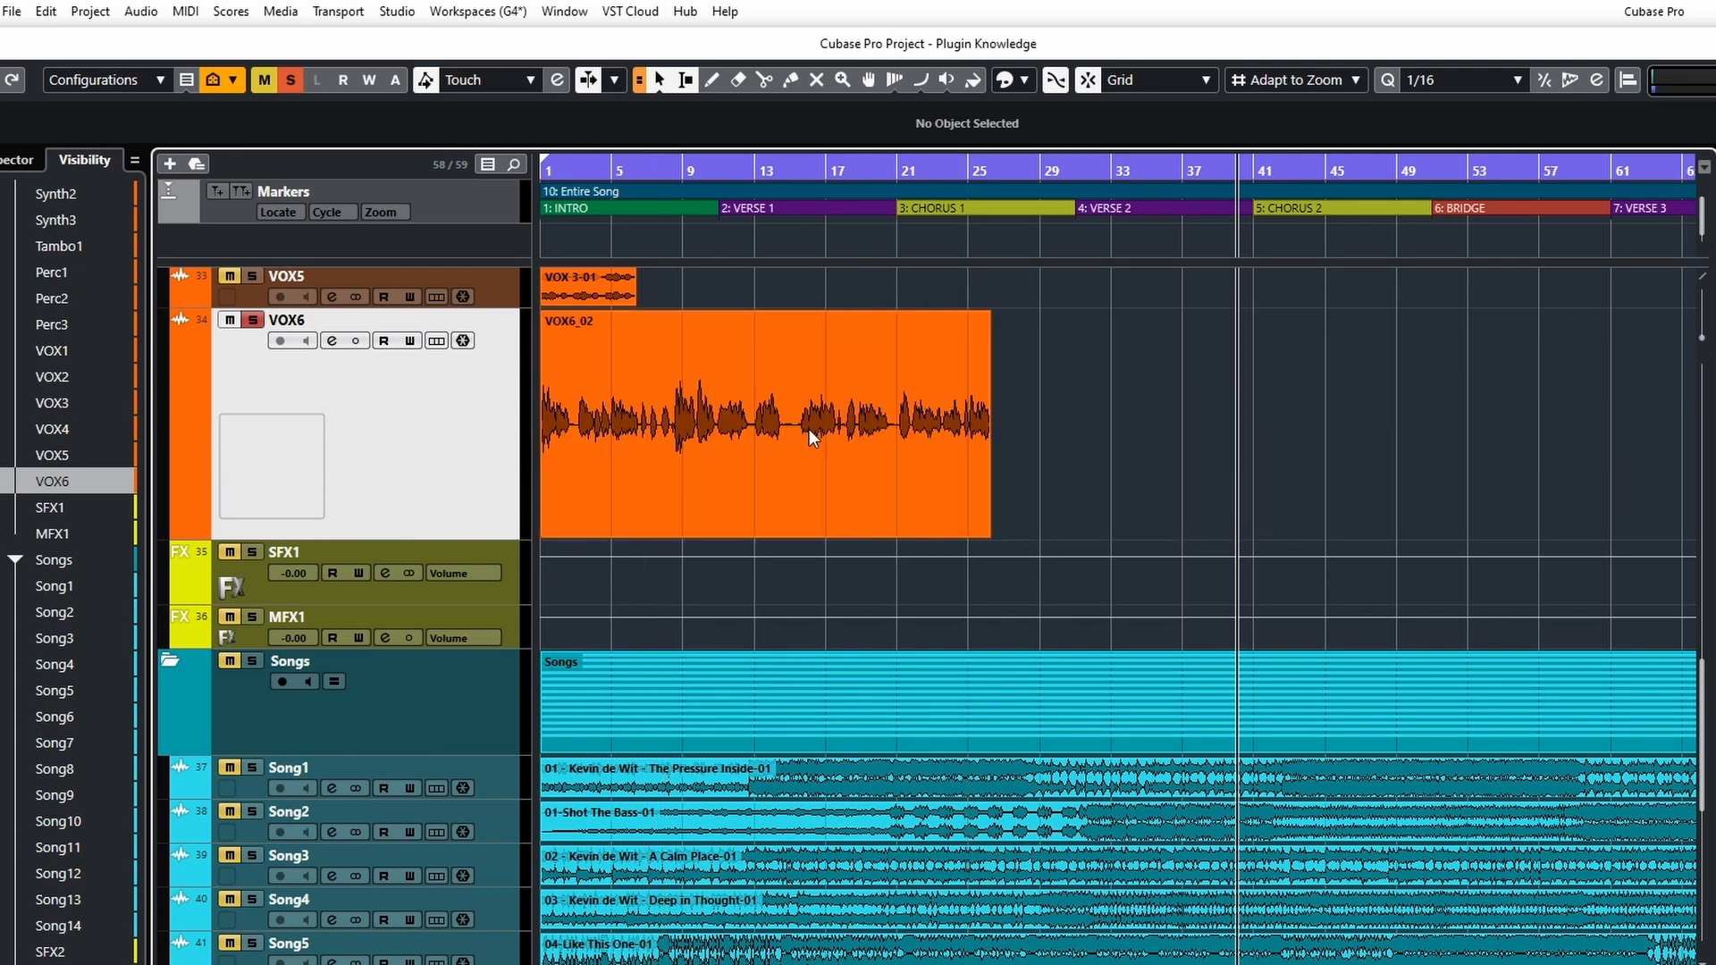
Step: Add a fade-out of about 9 bars to the end of the VOX6_02 event and remove it again
click(761, 80)
click(692, 82)
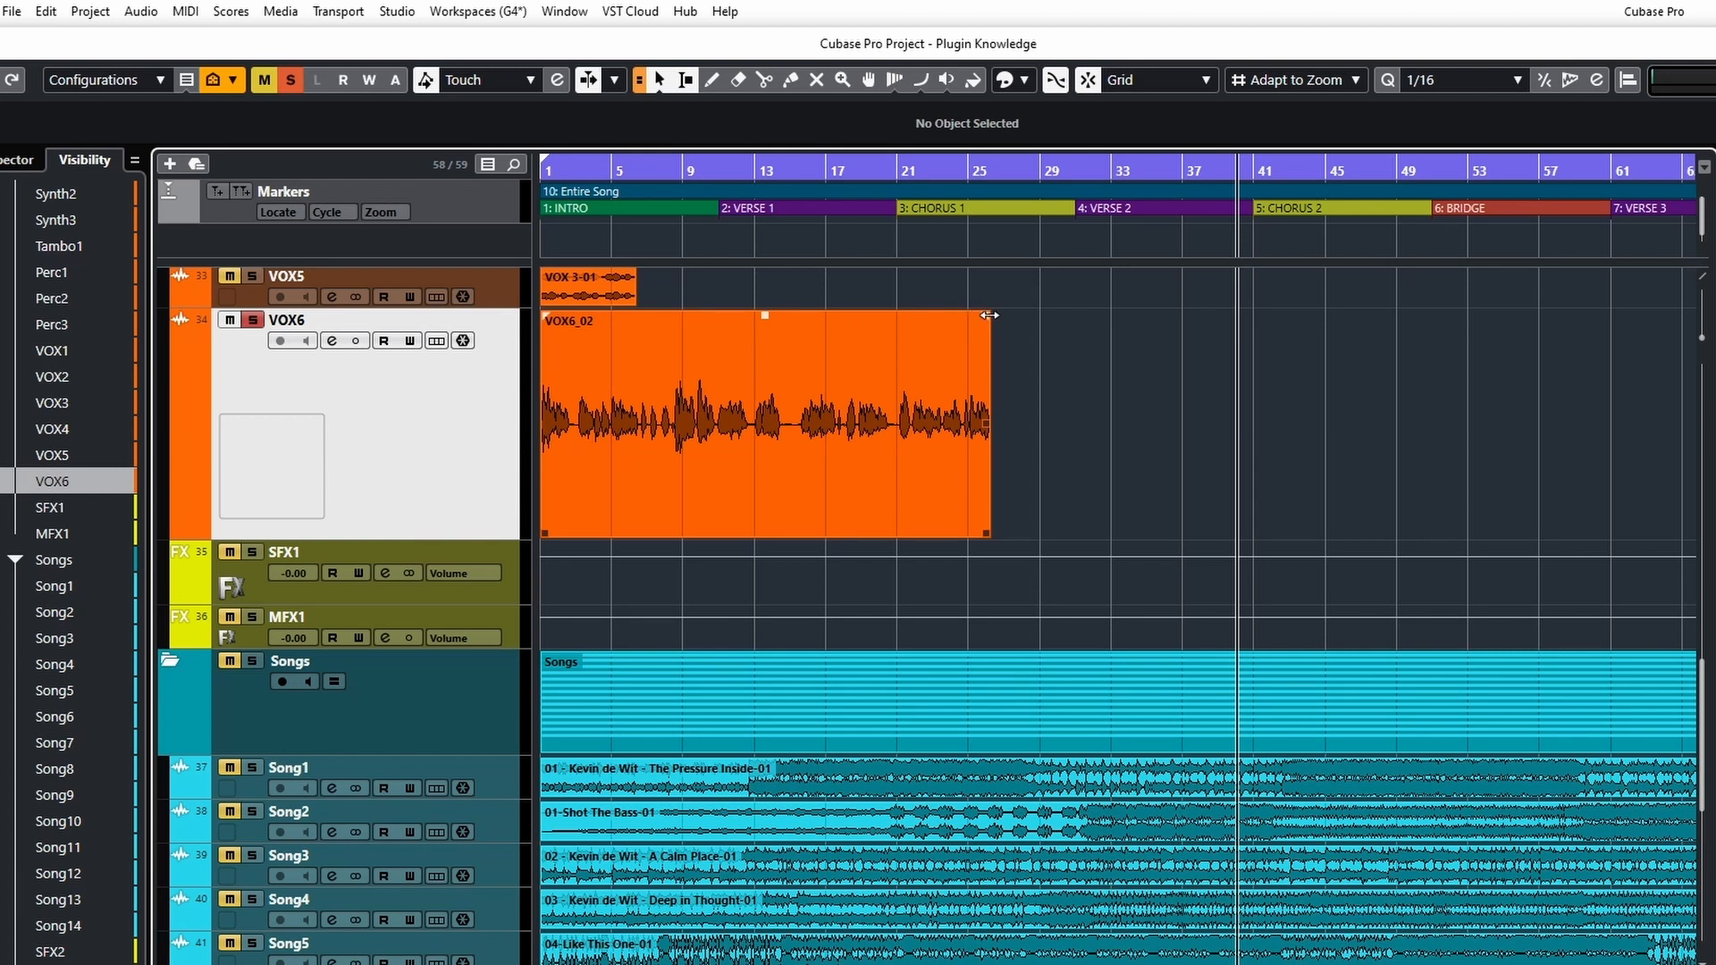
mouse_move(988, 314)
mouse_down()
mouse_move(630, 335)
mouse_move(920, 351)
mouse_move(816, 345)
mouse_up()
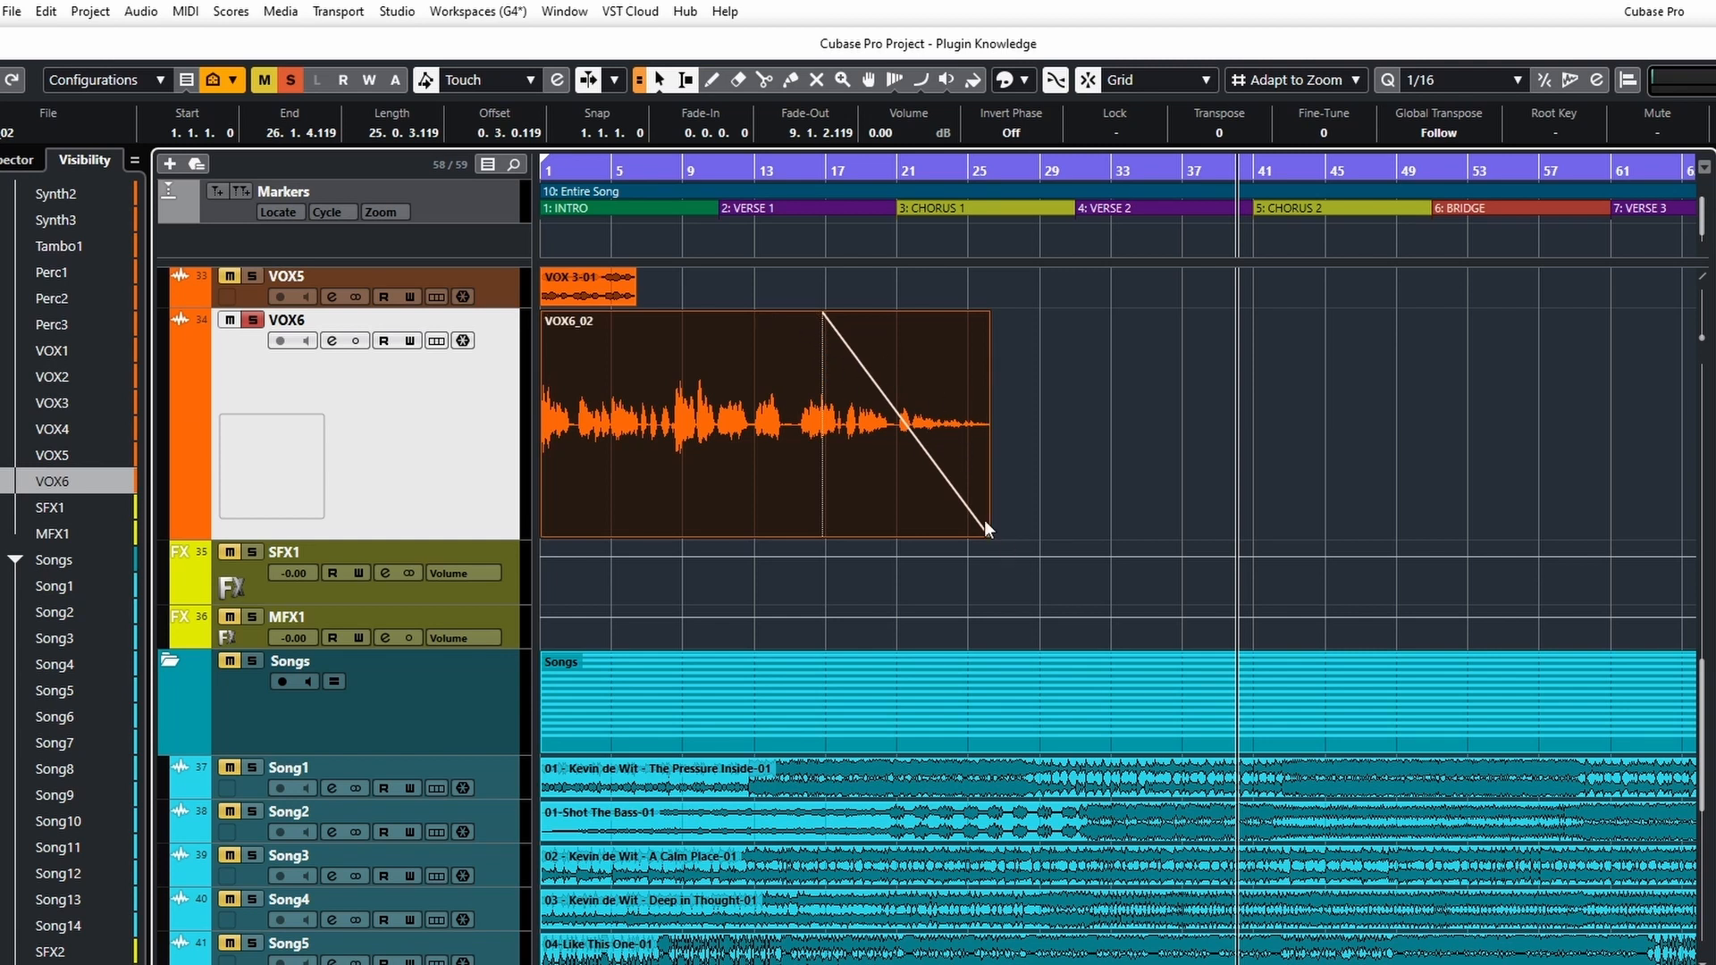
drag(822, 316, 978, 339)
mouse_move(544, 317)
mouse_down()
mouse_move(654, 321)
mouse_move(536, 315)
mouse_up()
drag(975, 331, 999, 336)
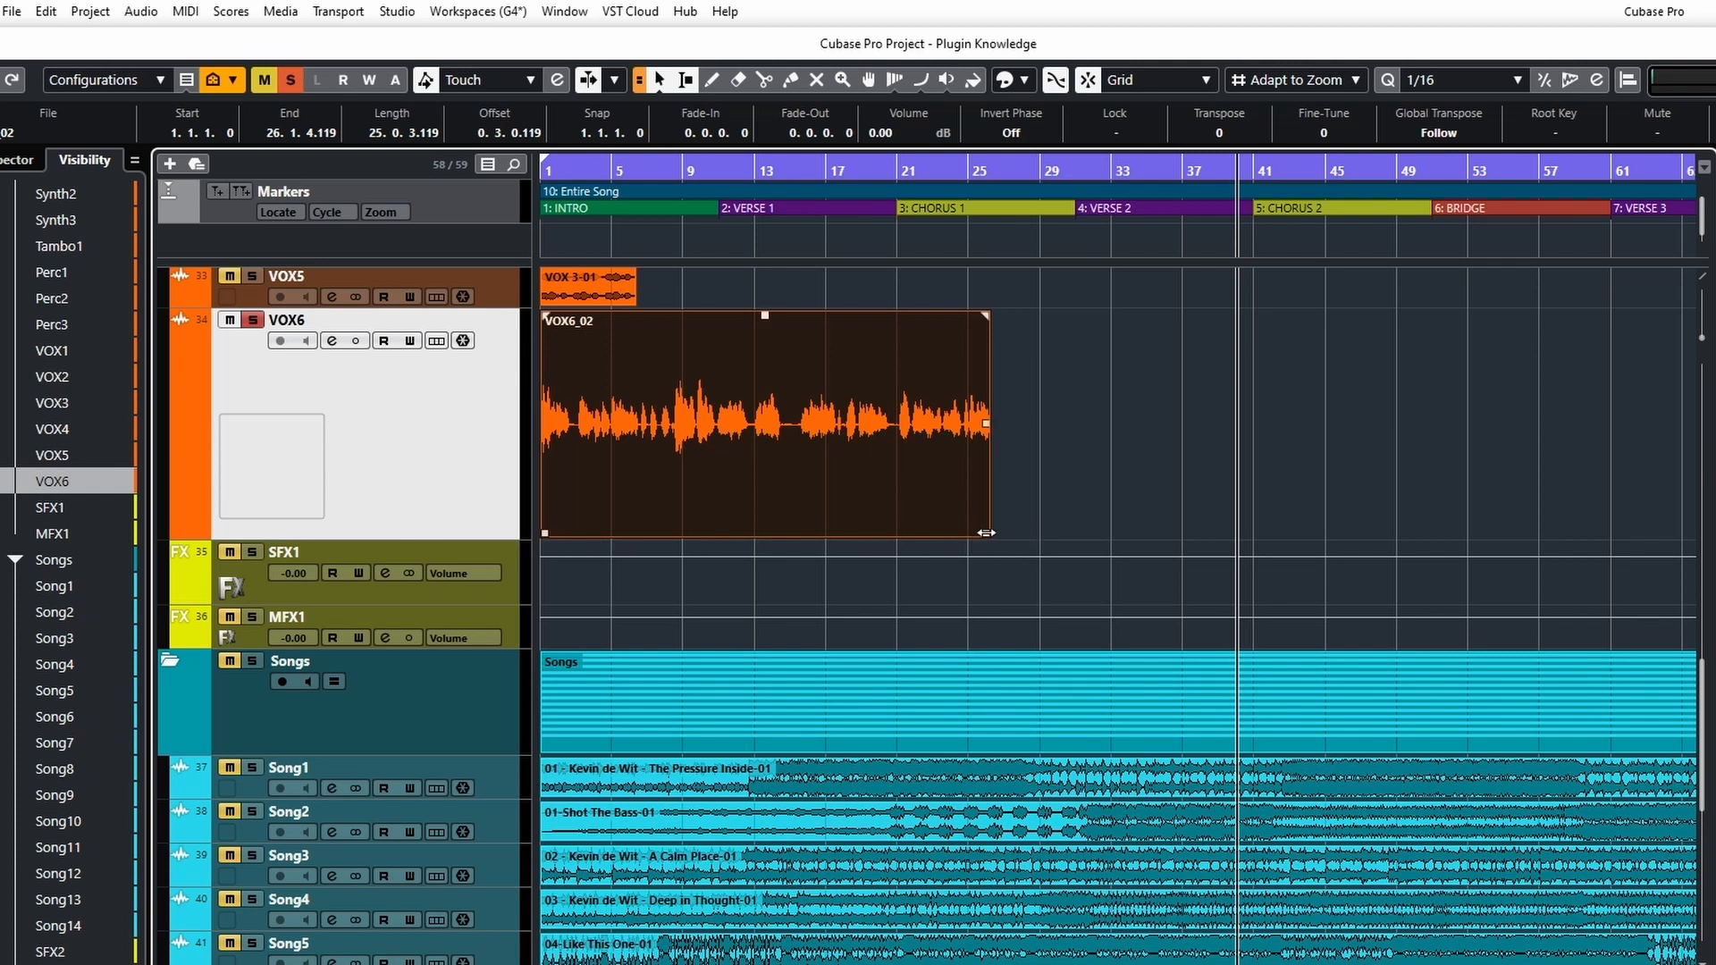
Step: Extend the end of the VOX6_02 event to about bar 27 and lower its event volume to -3.04 dB
mouse_move(986, 533)
mouse_down()
mouse_move(742, 511)
mouse_move(895, 519)
mouse_move(790, 520)
mouse_move(791, 536)
mouse_move(1118, 545)
mouse_move(908, 515)
mouse_move(1073, 535)
mouse_move(1002, 533)
mouse_up()
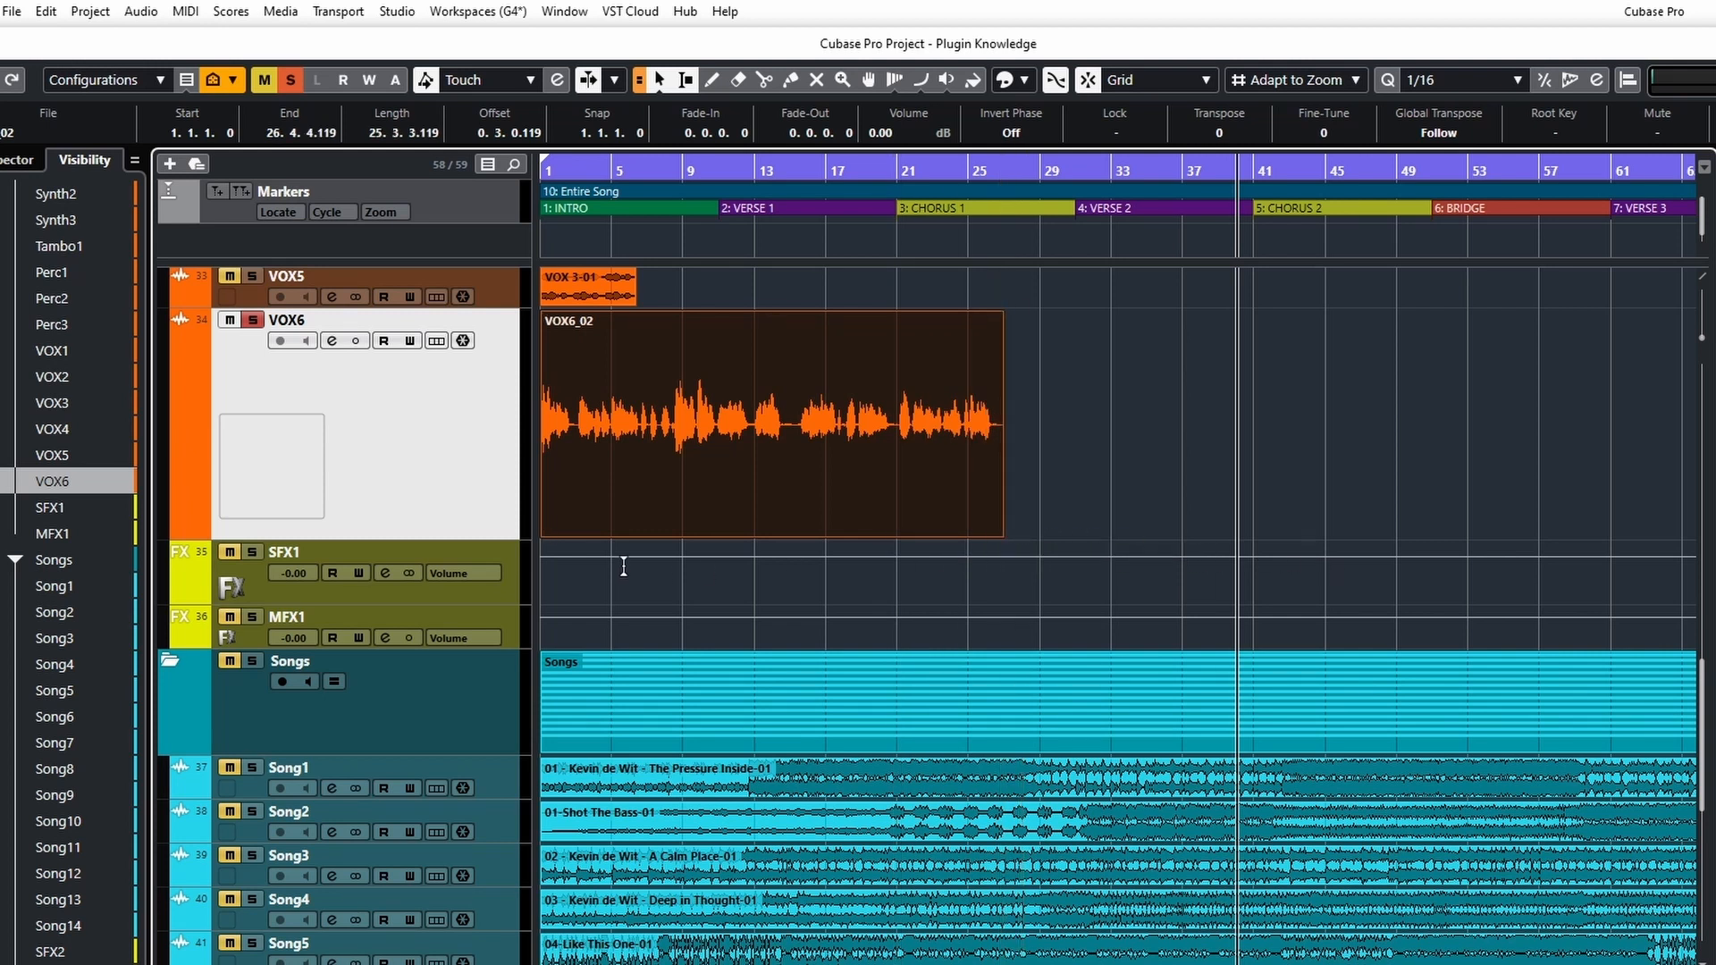
mouse_move(542, 534)
mouse_down()
mouse_move(815, 553)
mouse_move(549, 537)
mouse_up()
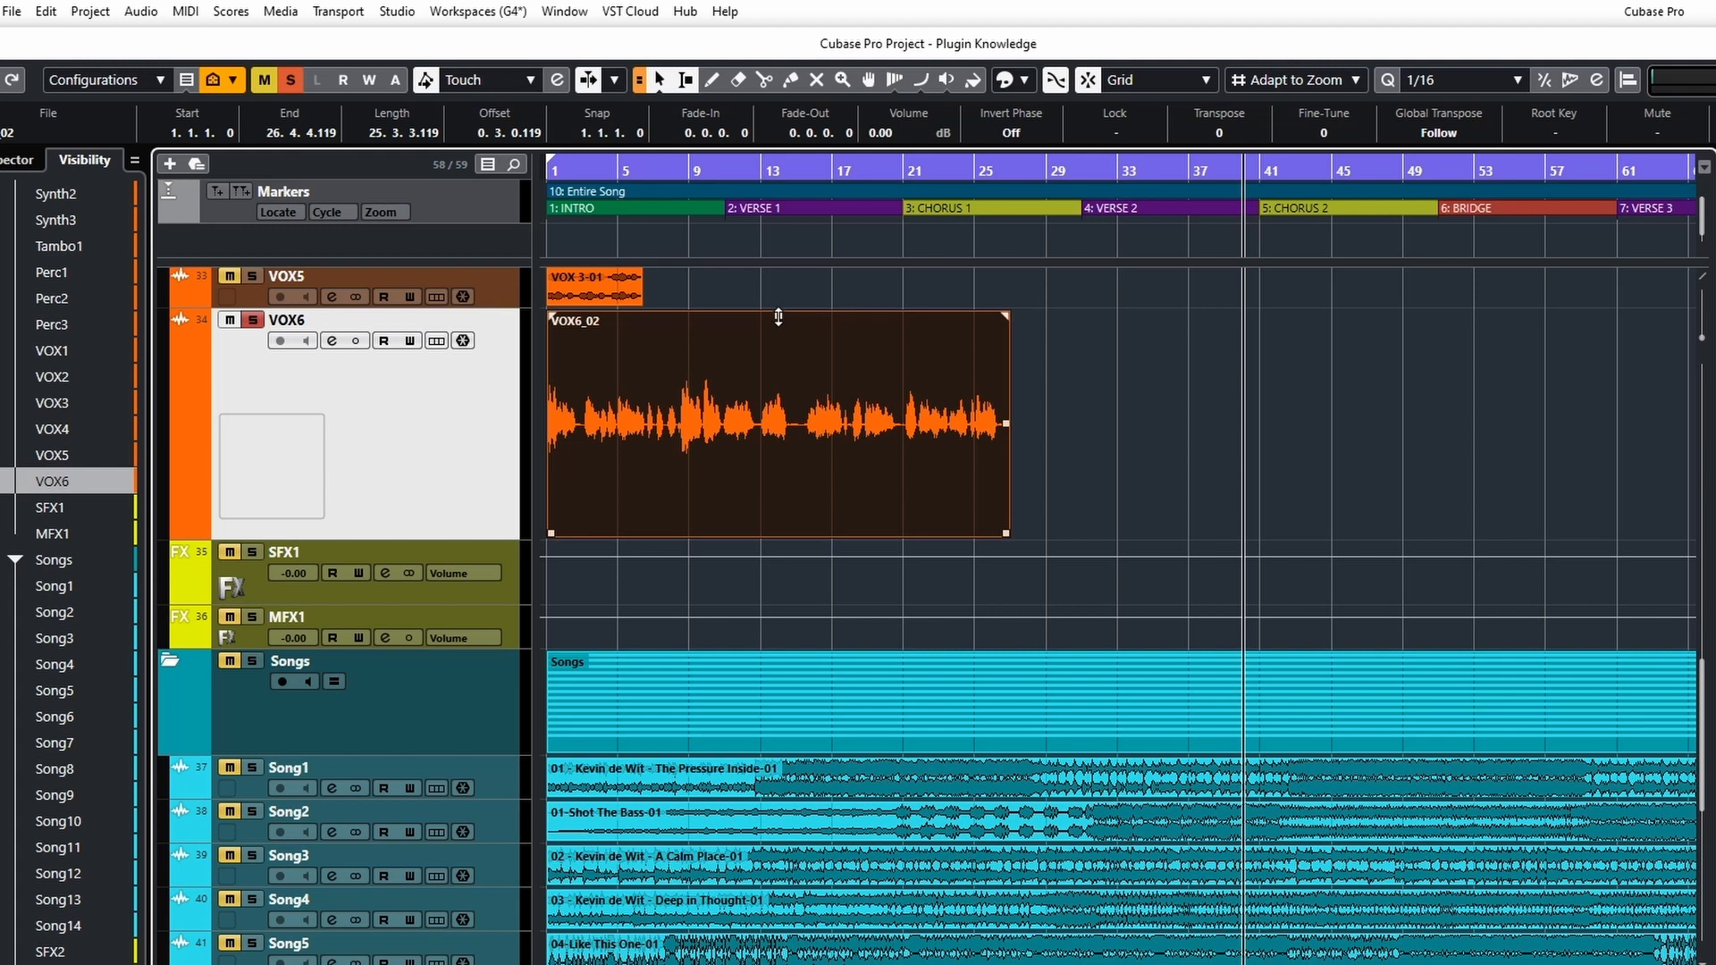
drag(779, 316, 804, 377)
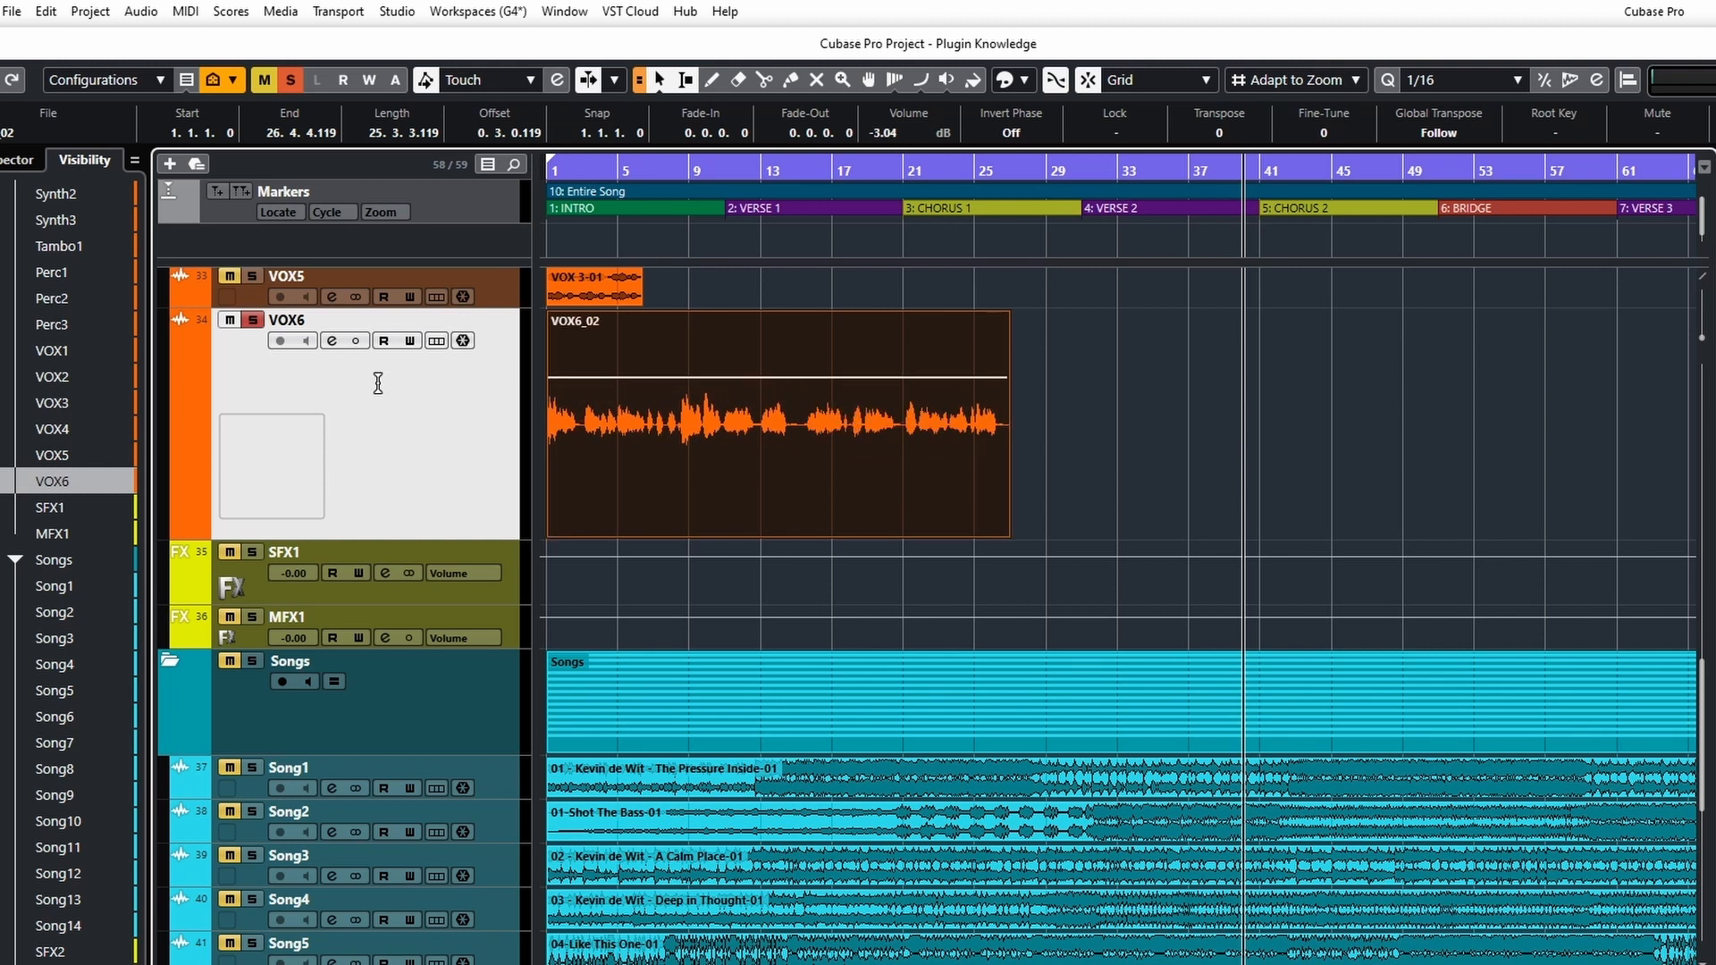
Step: Show the VOX6 channel fader in the Inspector and raise the VOX6_02 event's volume line back up
click(20, 160)
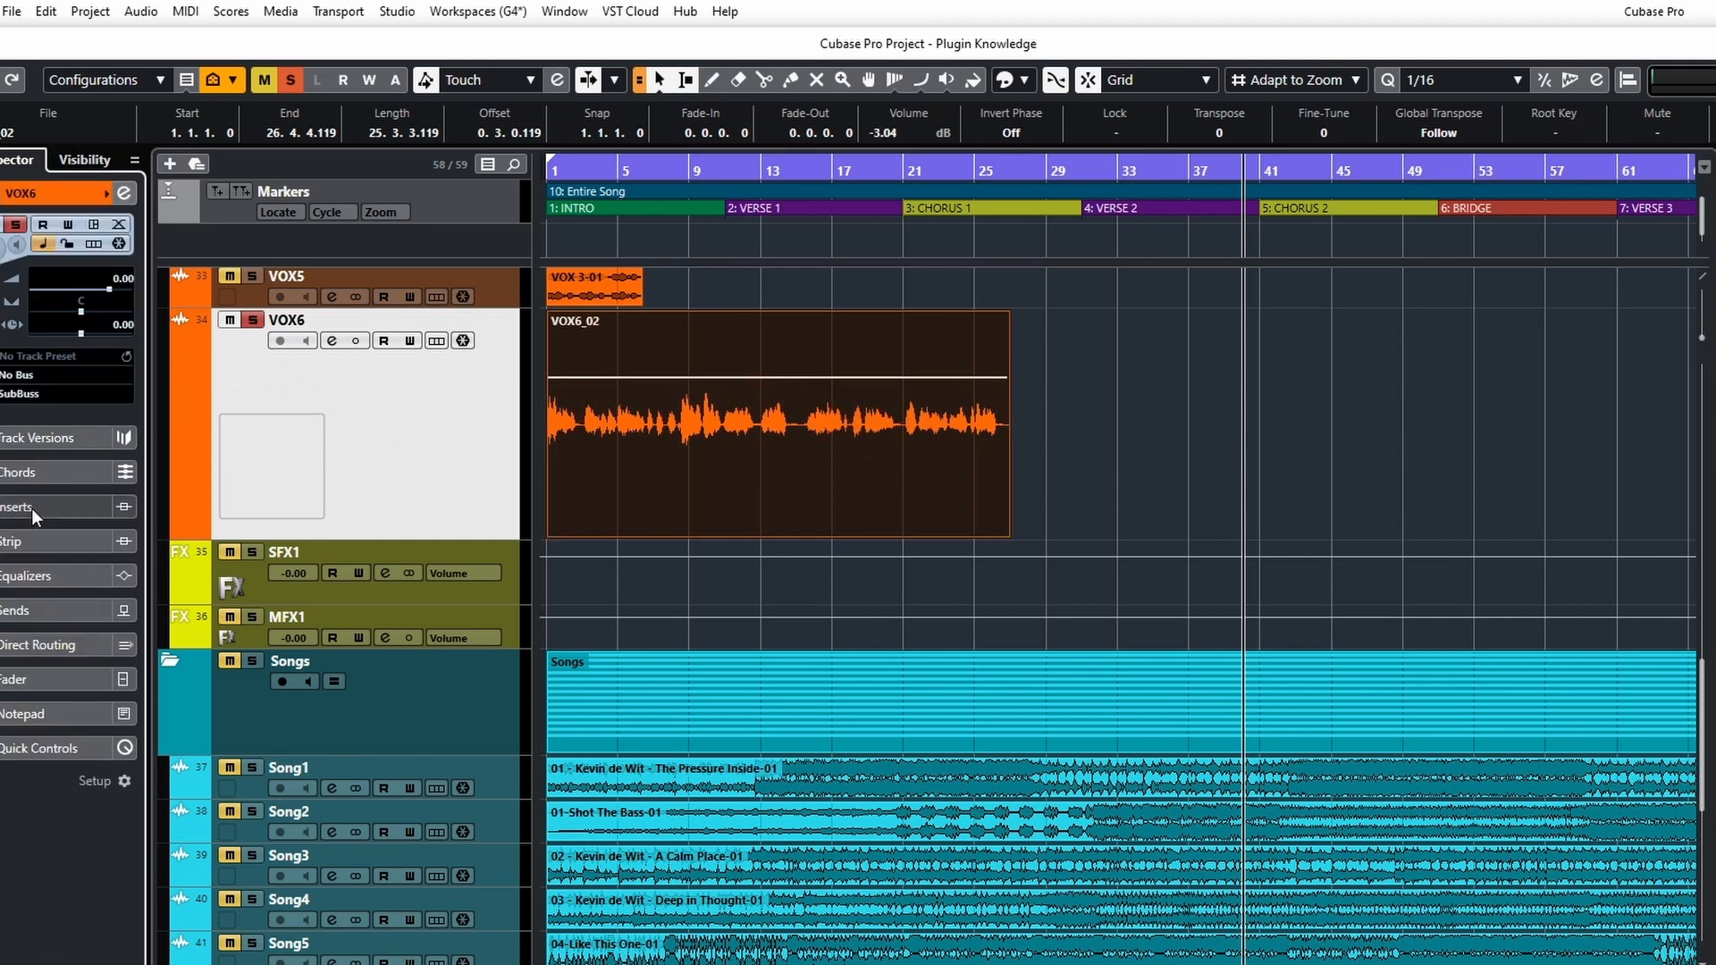
click(41, 672)
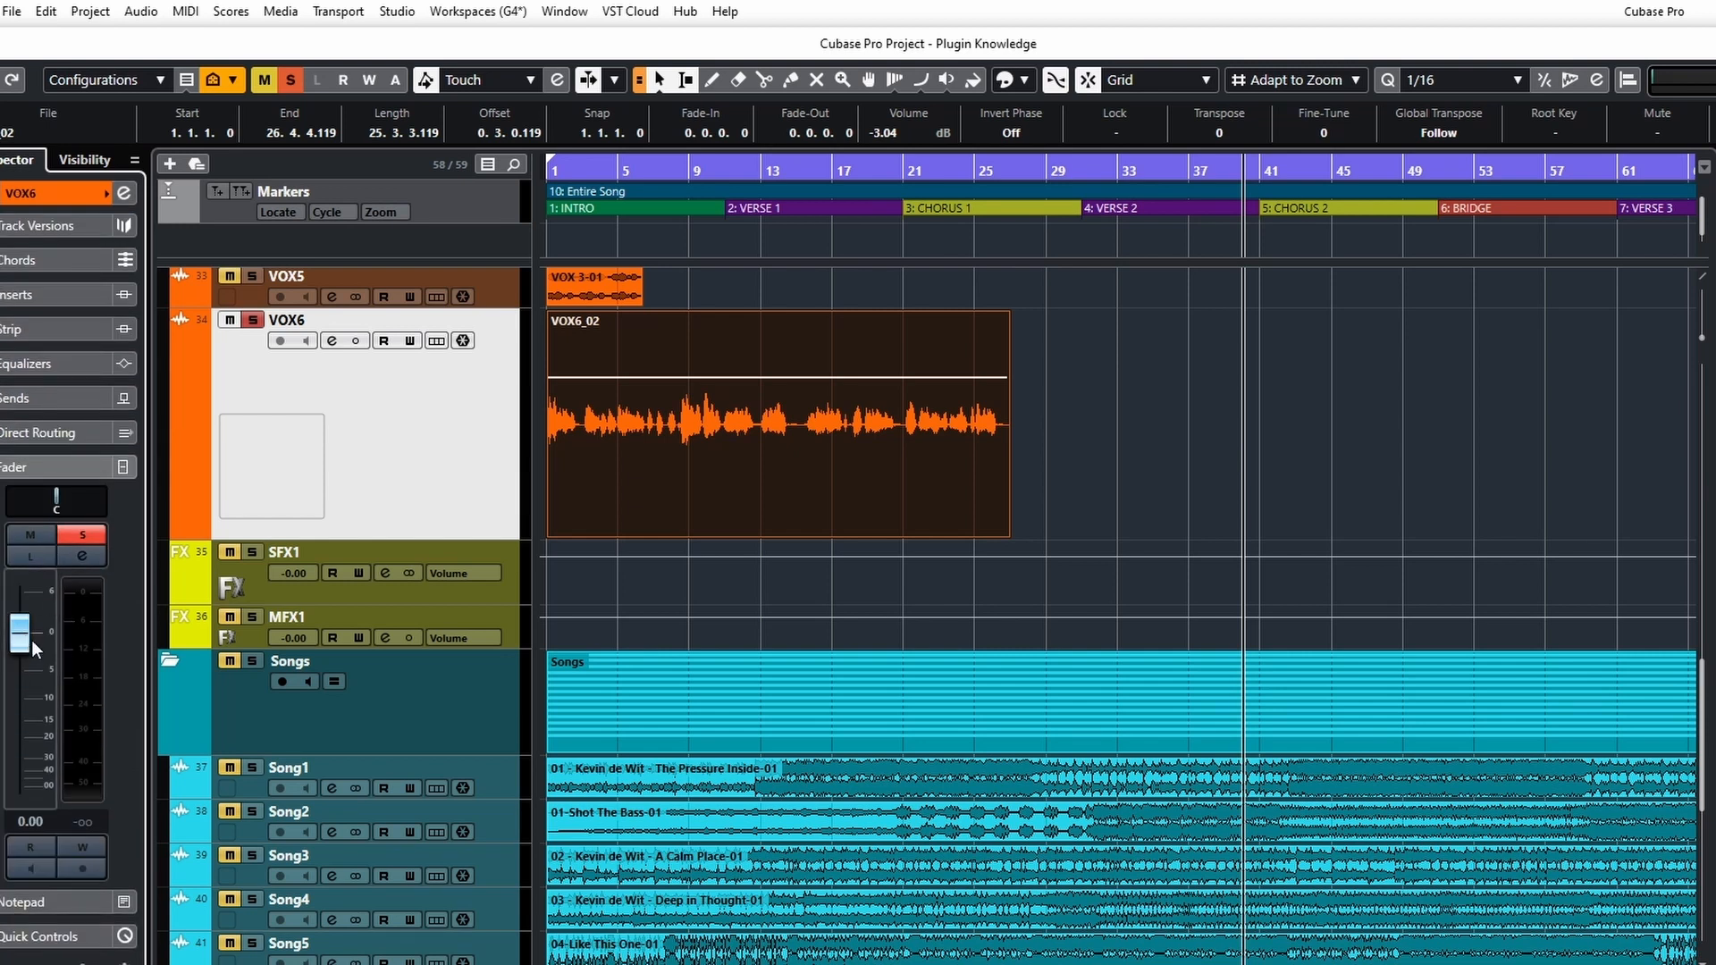
drag(780, 384, 778, 314)
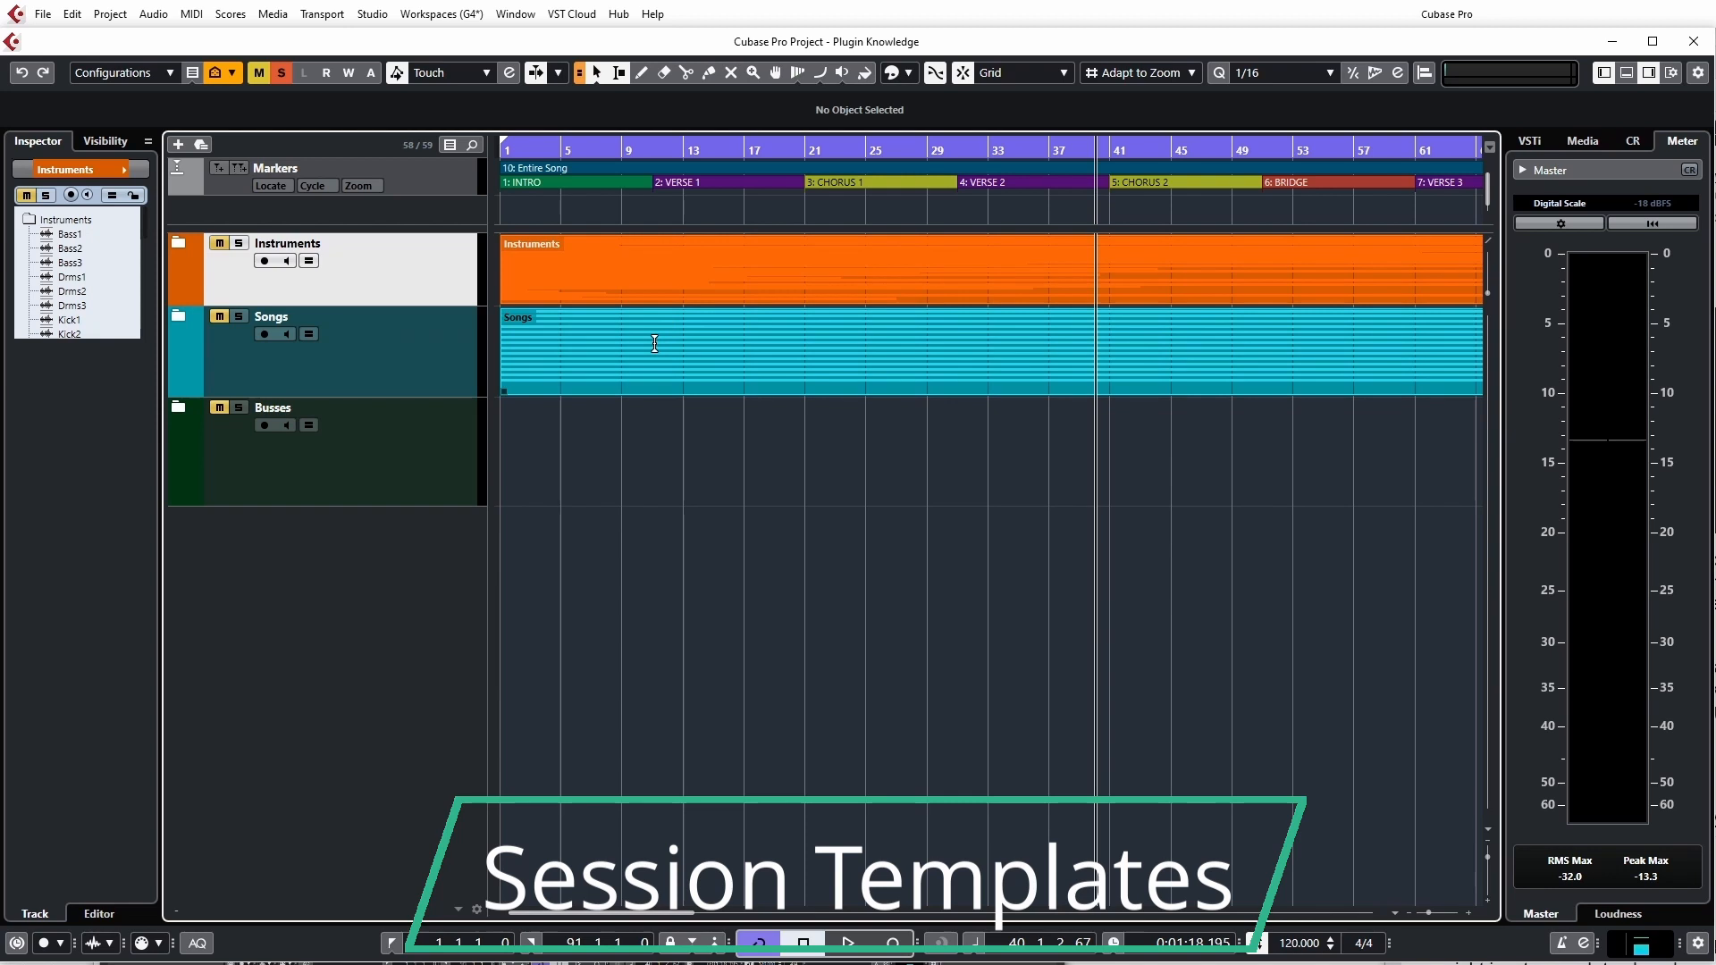
Step: Expand and collapse the Instruments folder, do the same with BUSses in the RecordingTemplate project, and look over its folder list
click(179, 244)
click(178, 244)
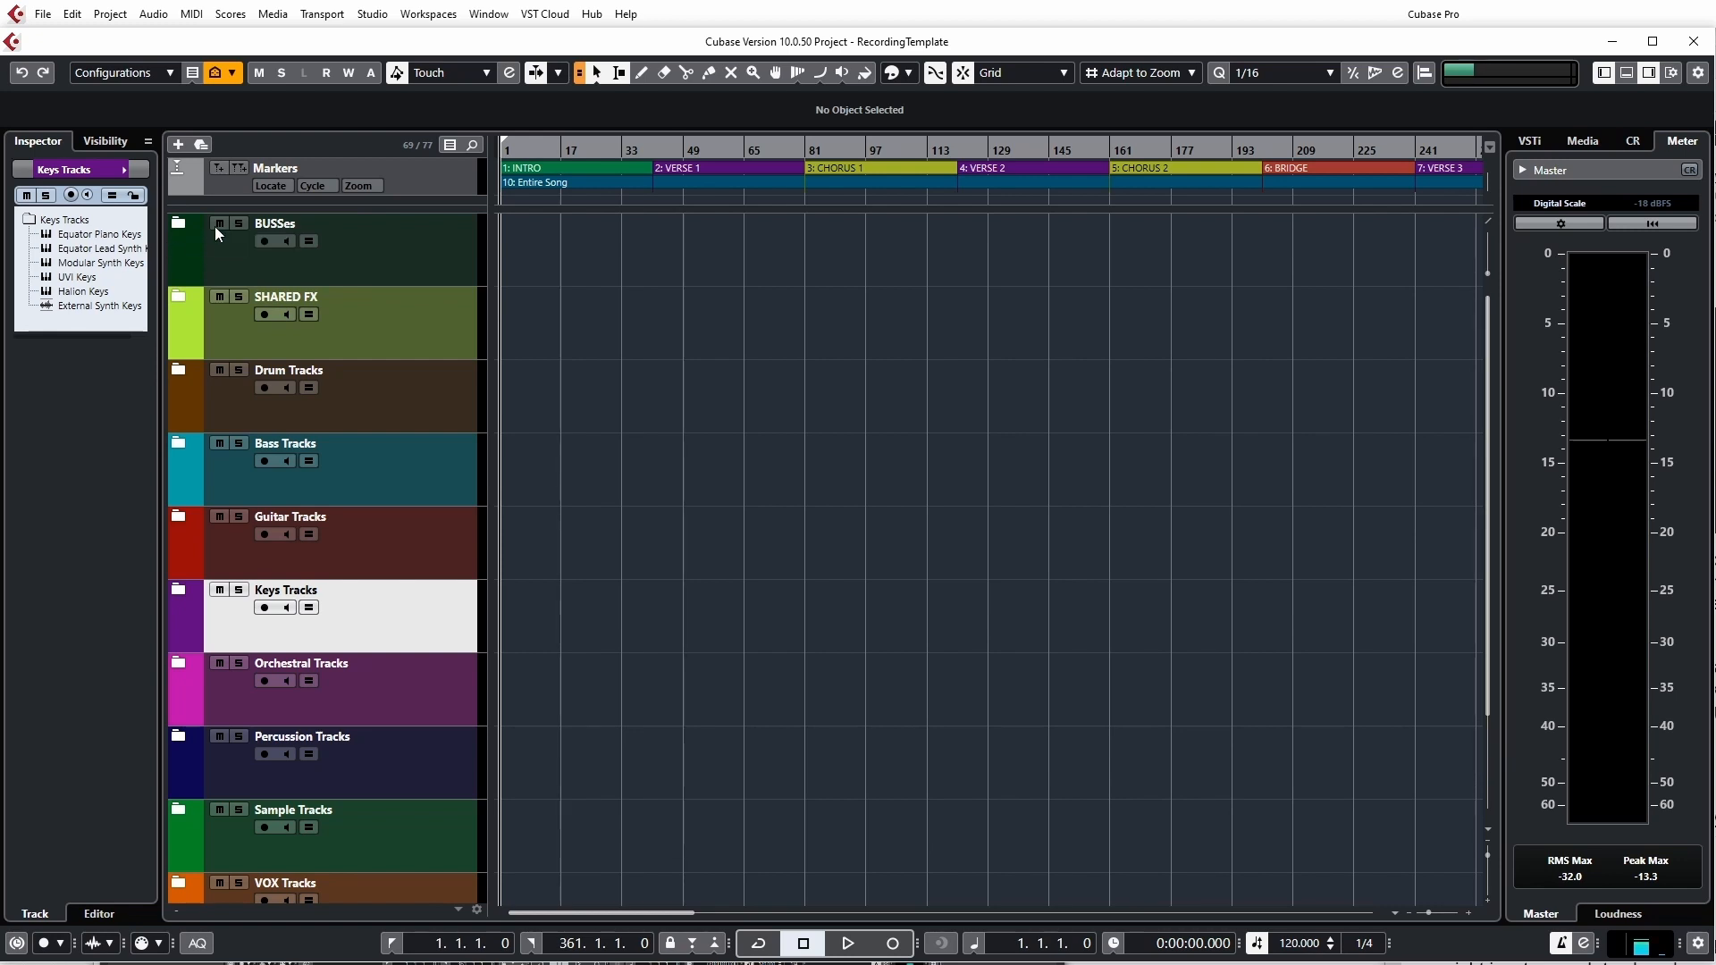
click(179, 224)
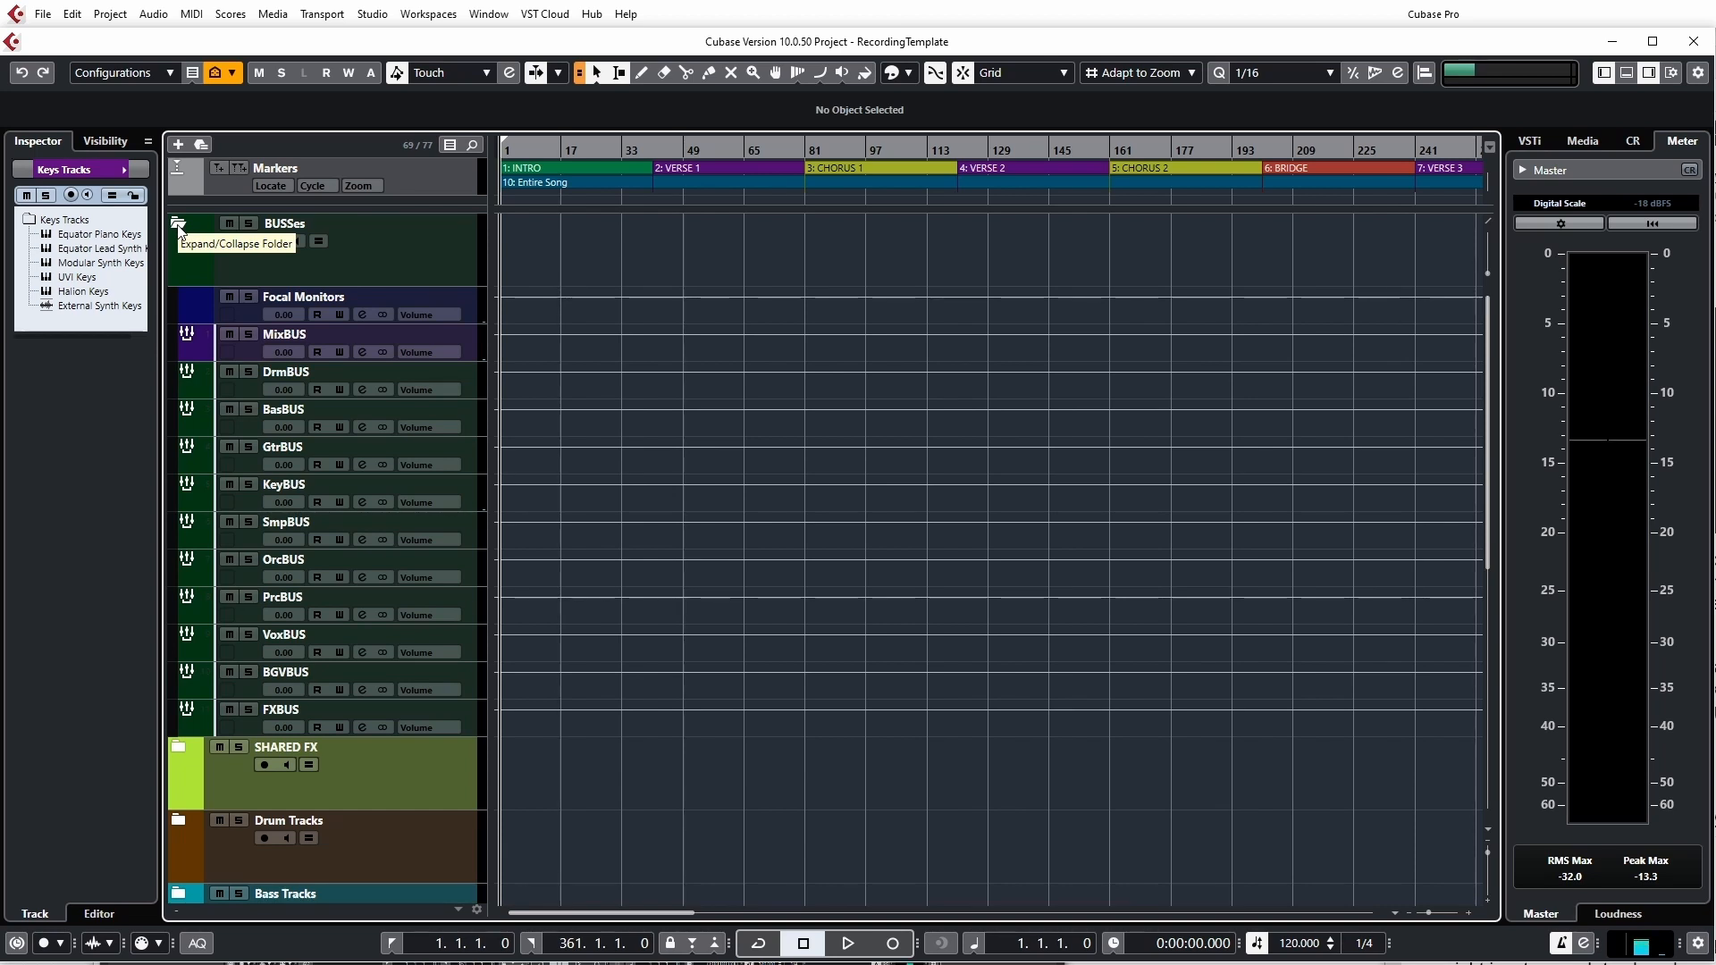
click(179, 224)
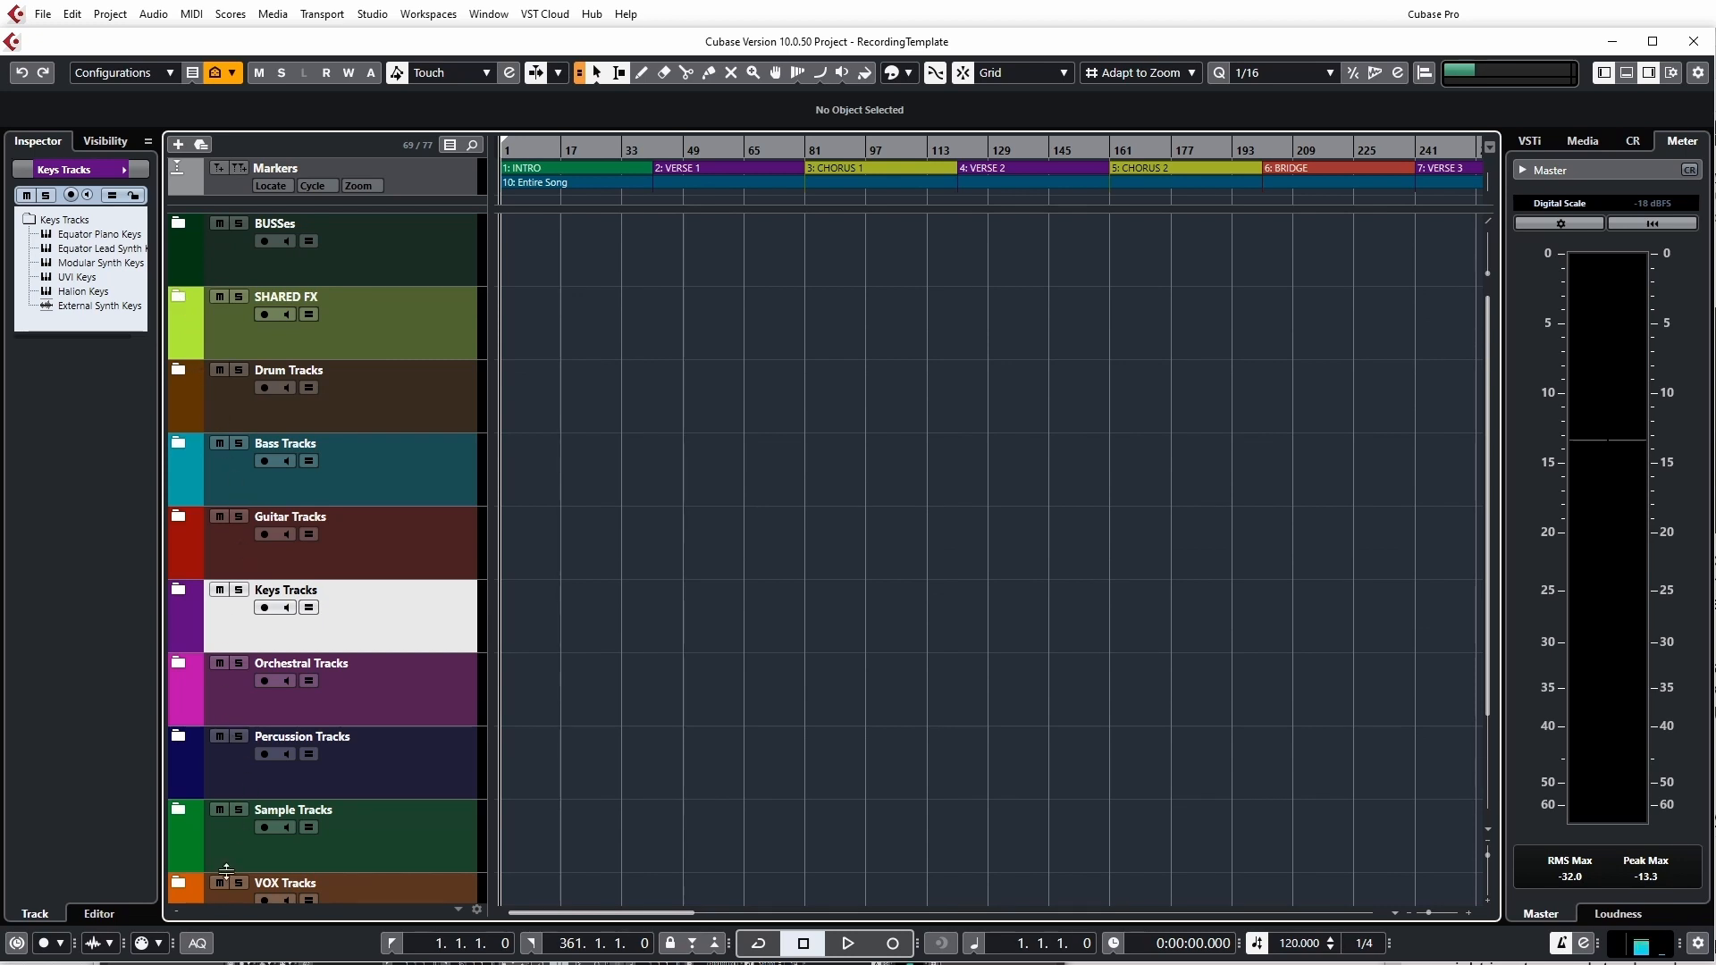
scroll(409, 867, down, 2)
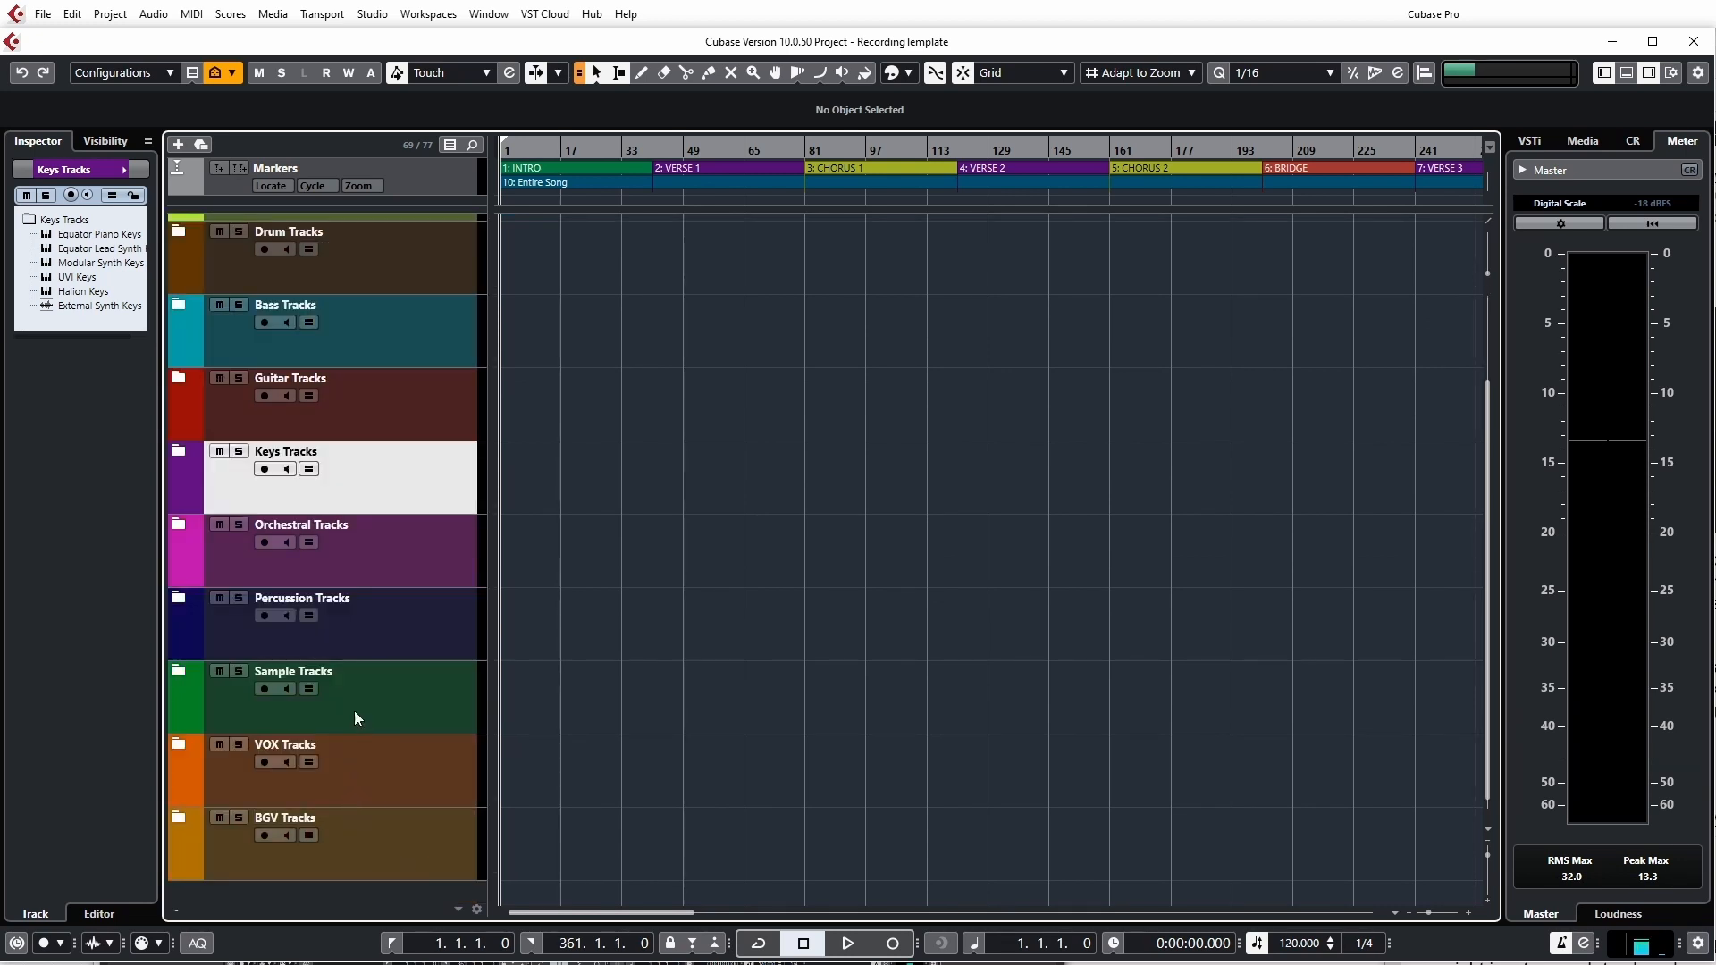
scroll(374, 481, up, 2)
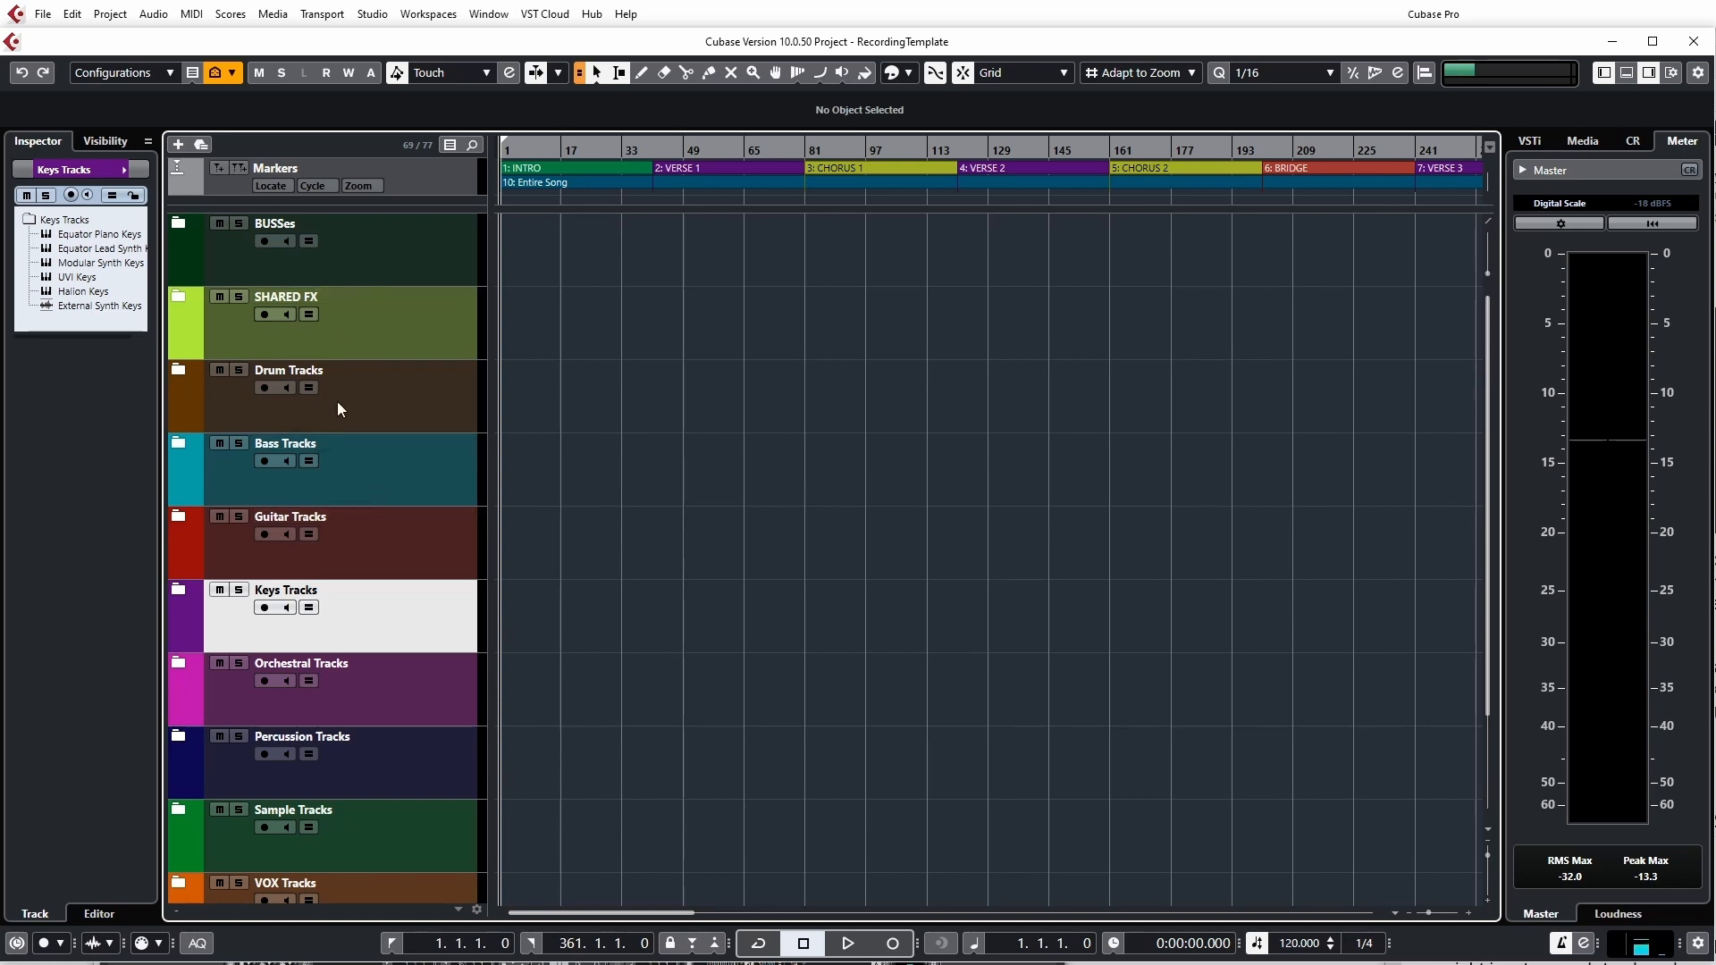
Step: Review the tracks inside the BUSses and Drum Tracks folders, collapsing each one after viewing
click(180, 223)
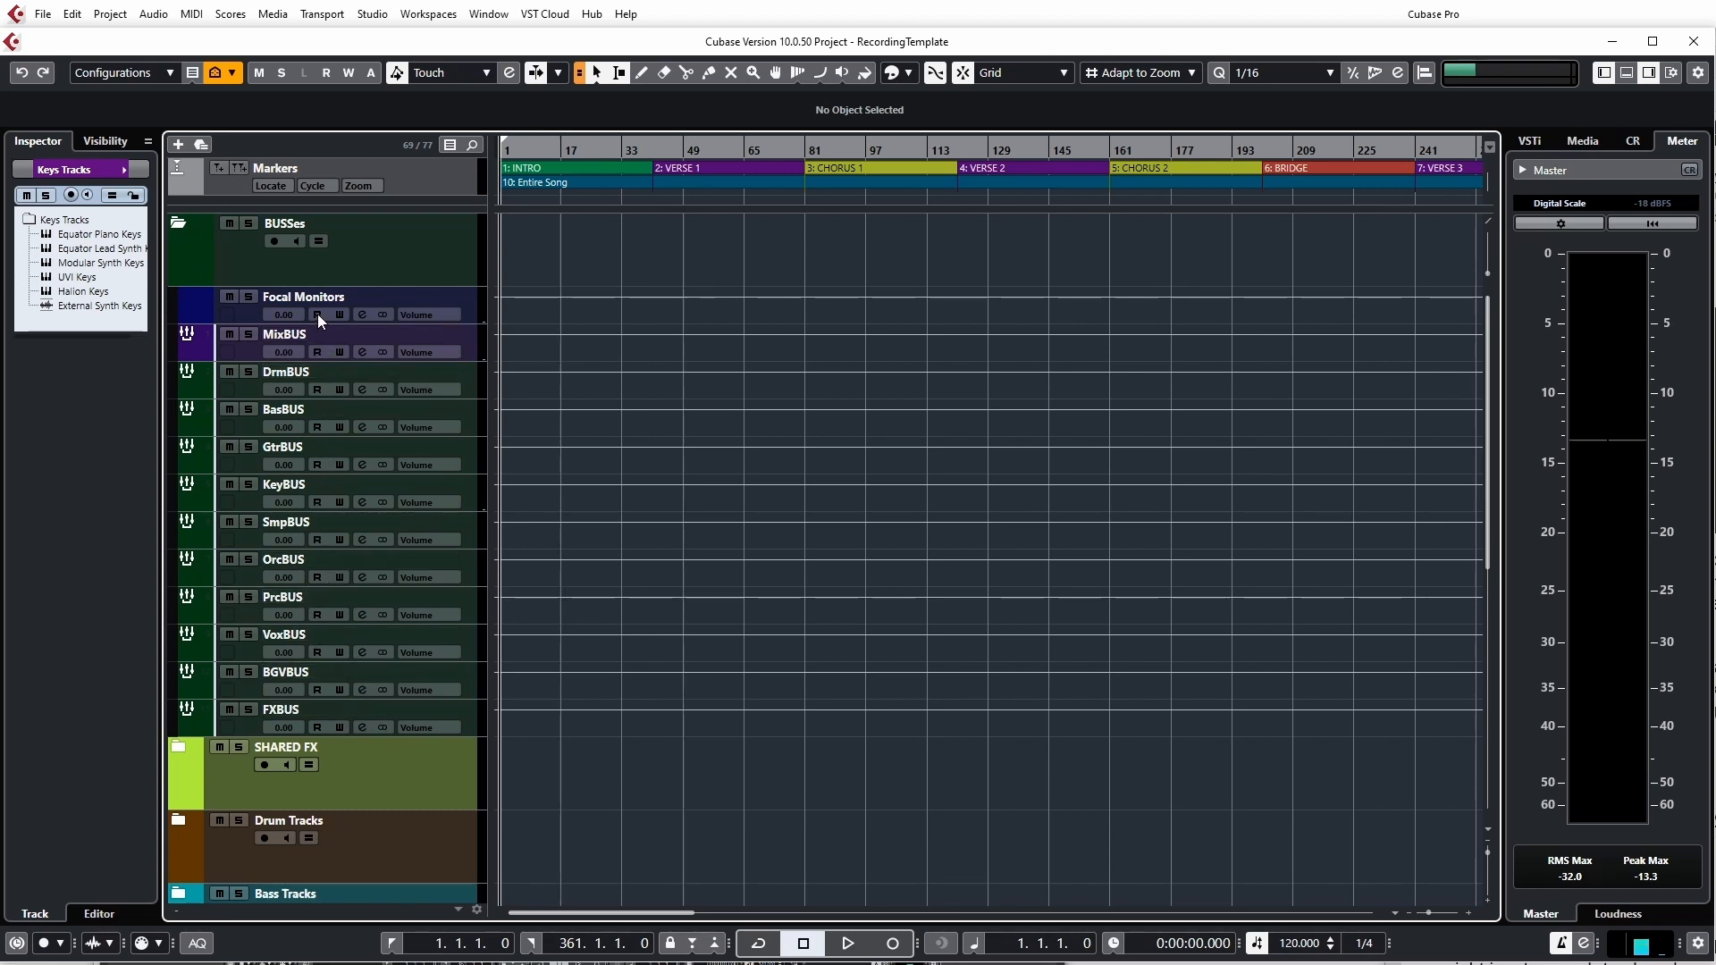
click(179, 223)
click(178, 369)
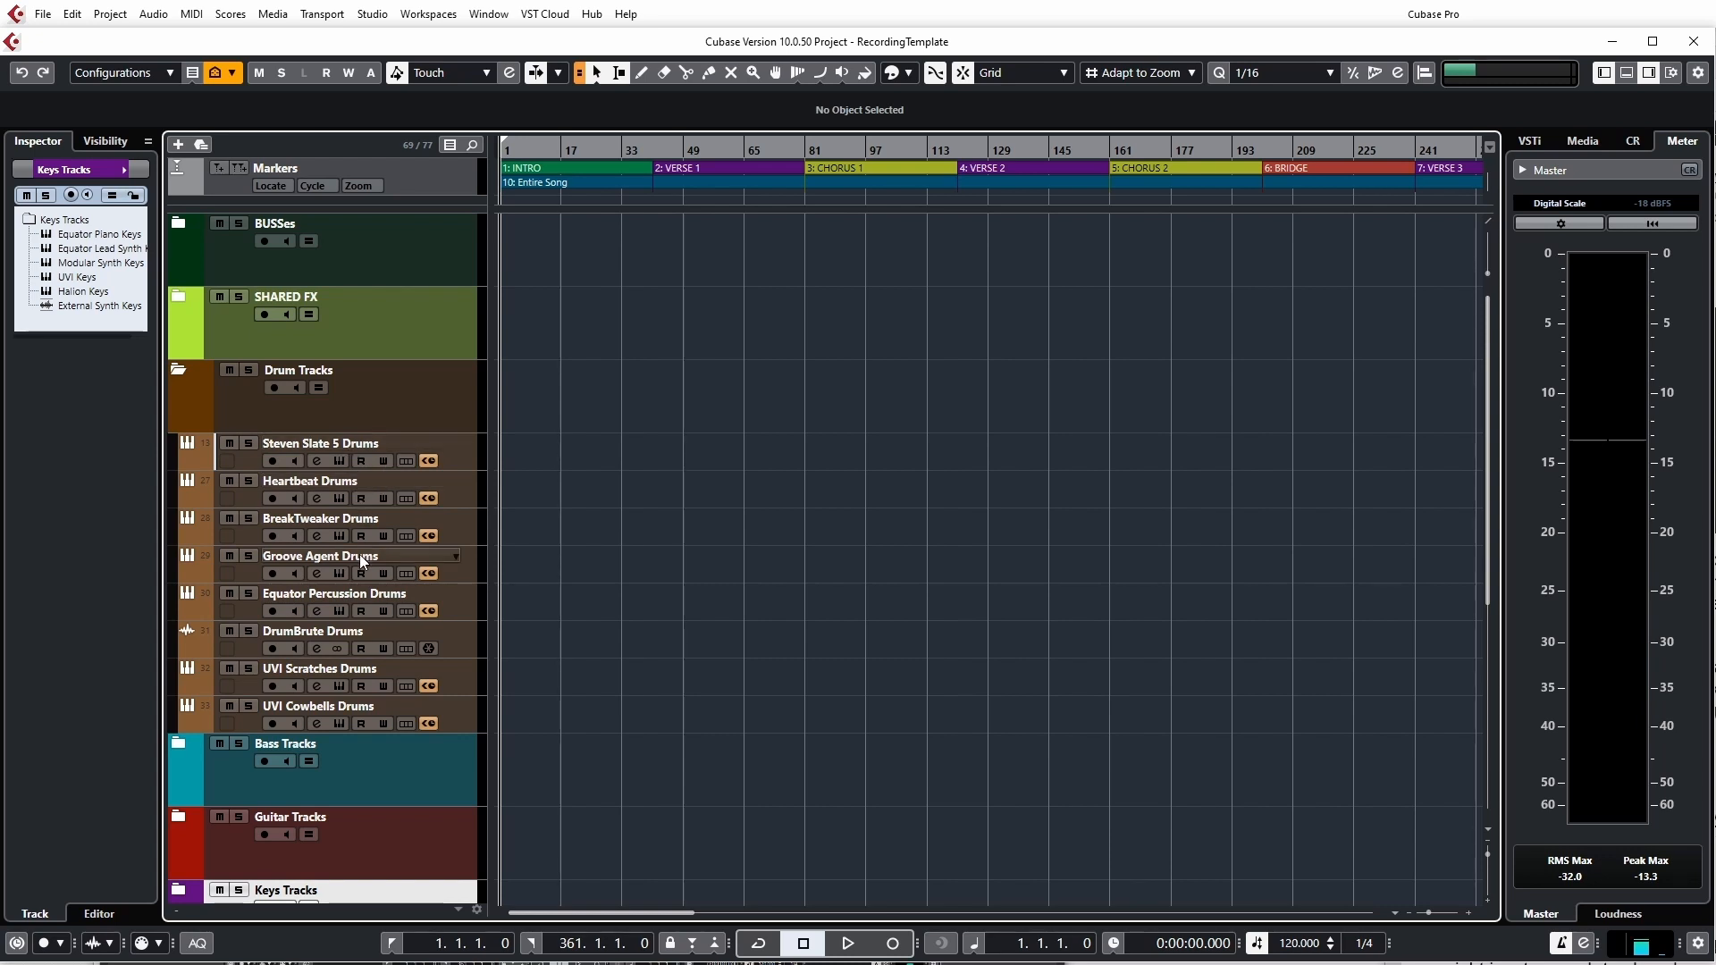
click(180, 370)
Step: Review the tracks inside the Bass Tracks folder, selecting Halion Bass, and inside the Guitar Tracks folder, collapsing both
click(183, 443)
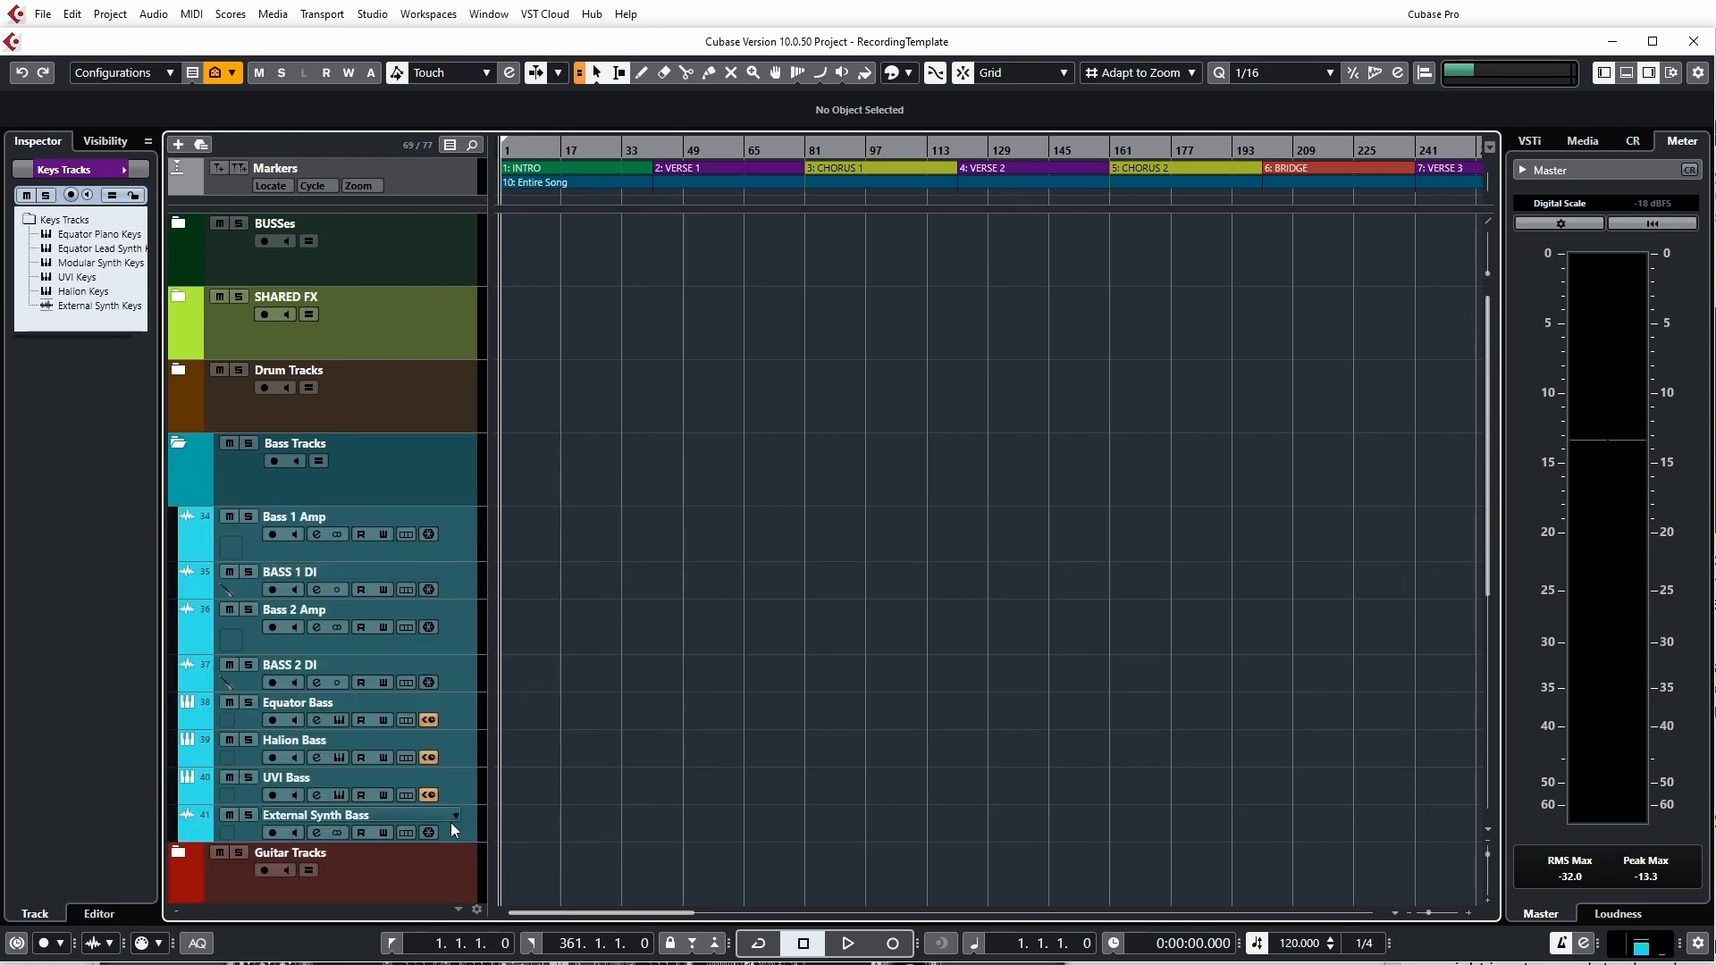
click(452, 736)
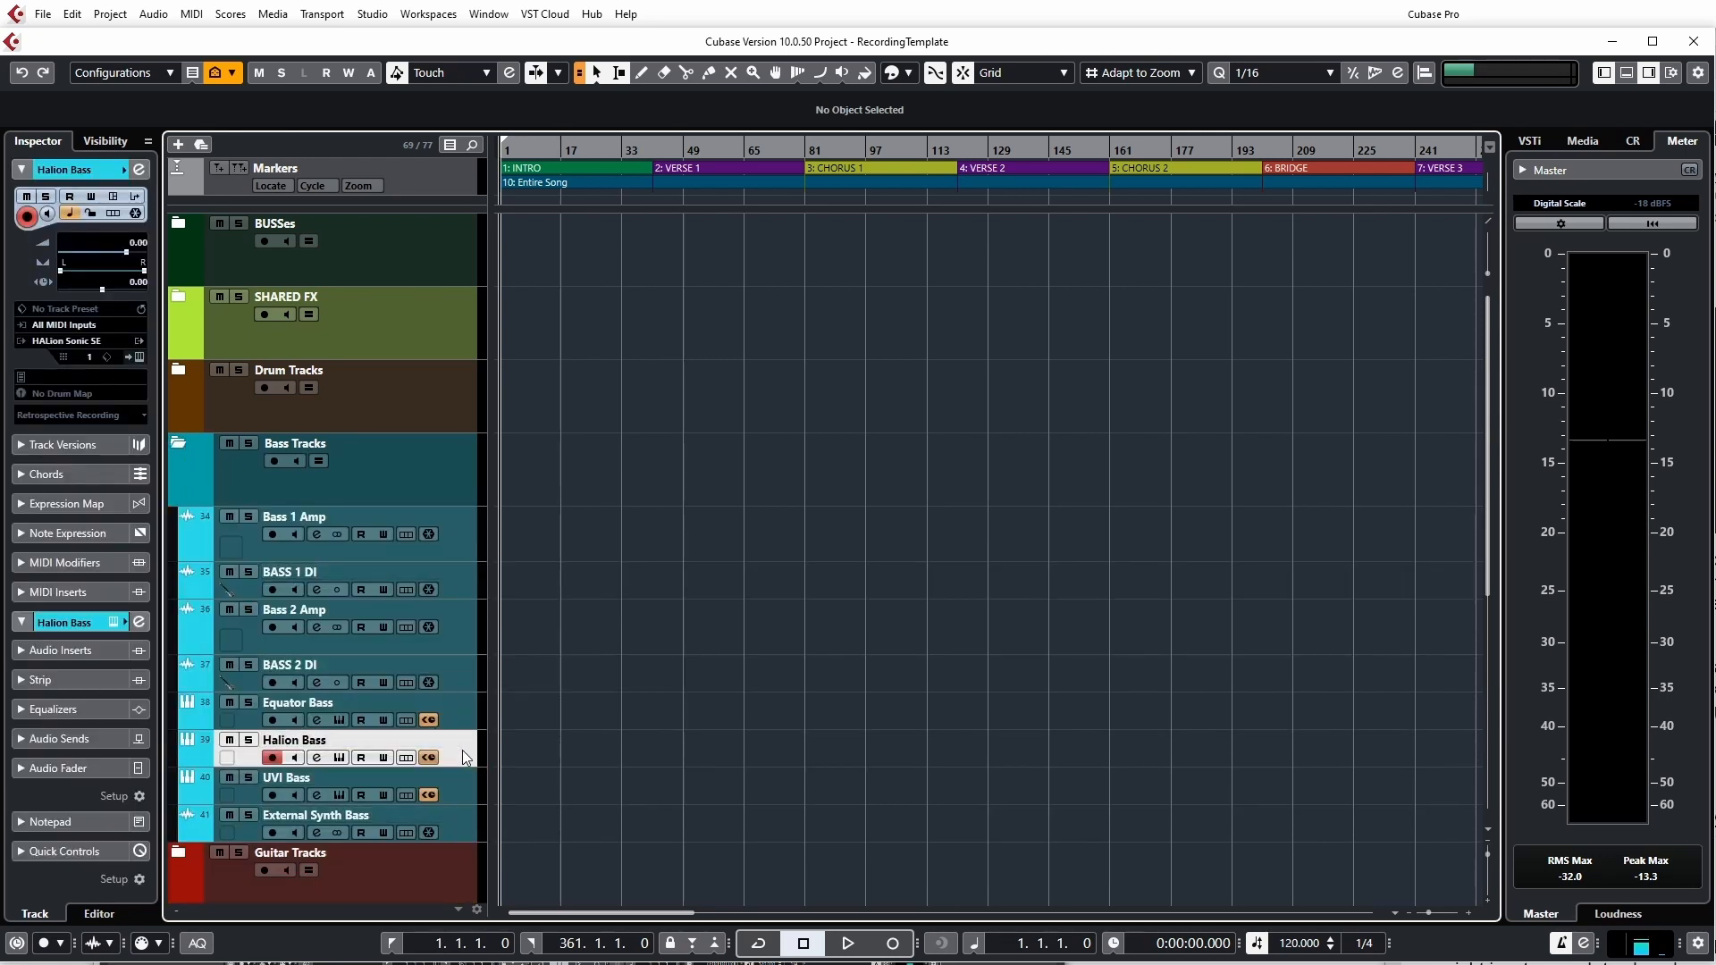
click(181, 444)
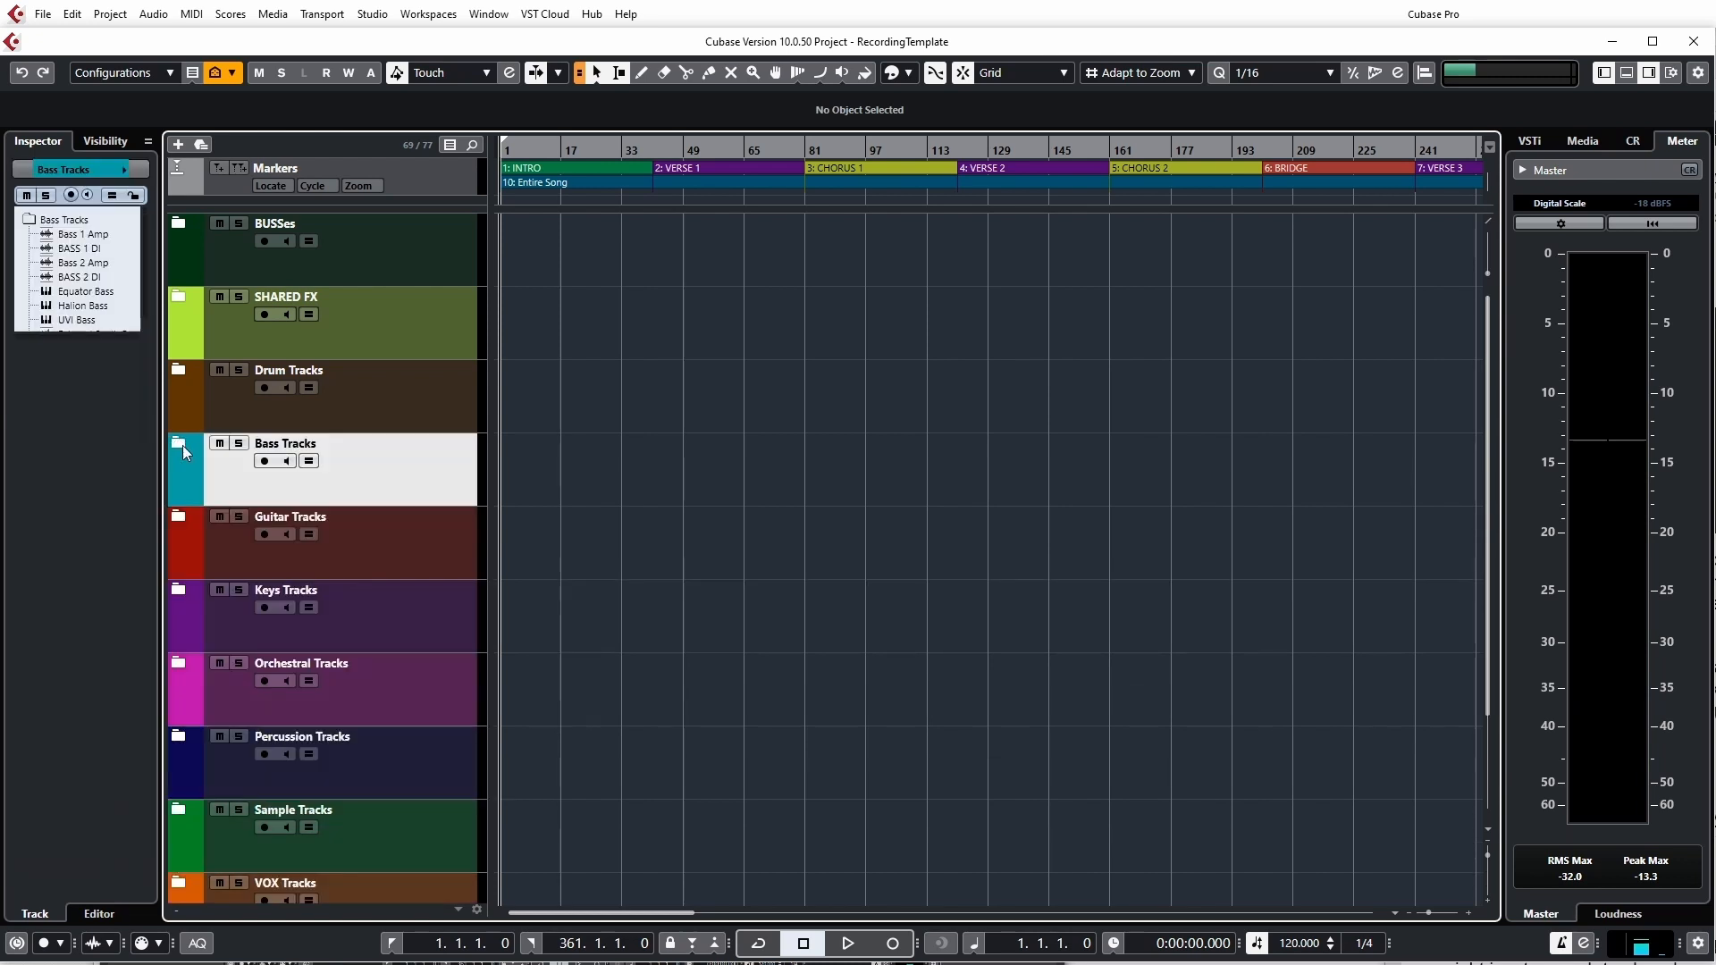
click(187, 517)
click(179, 518)
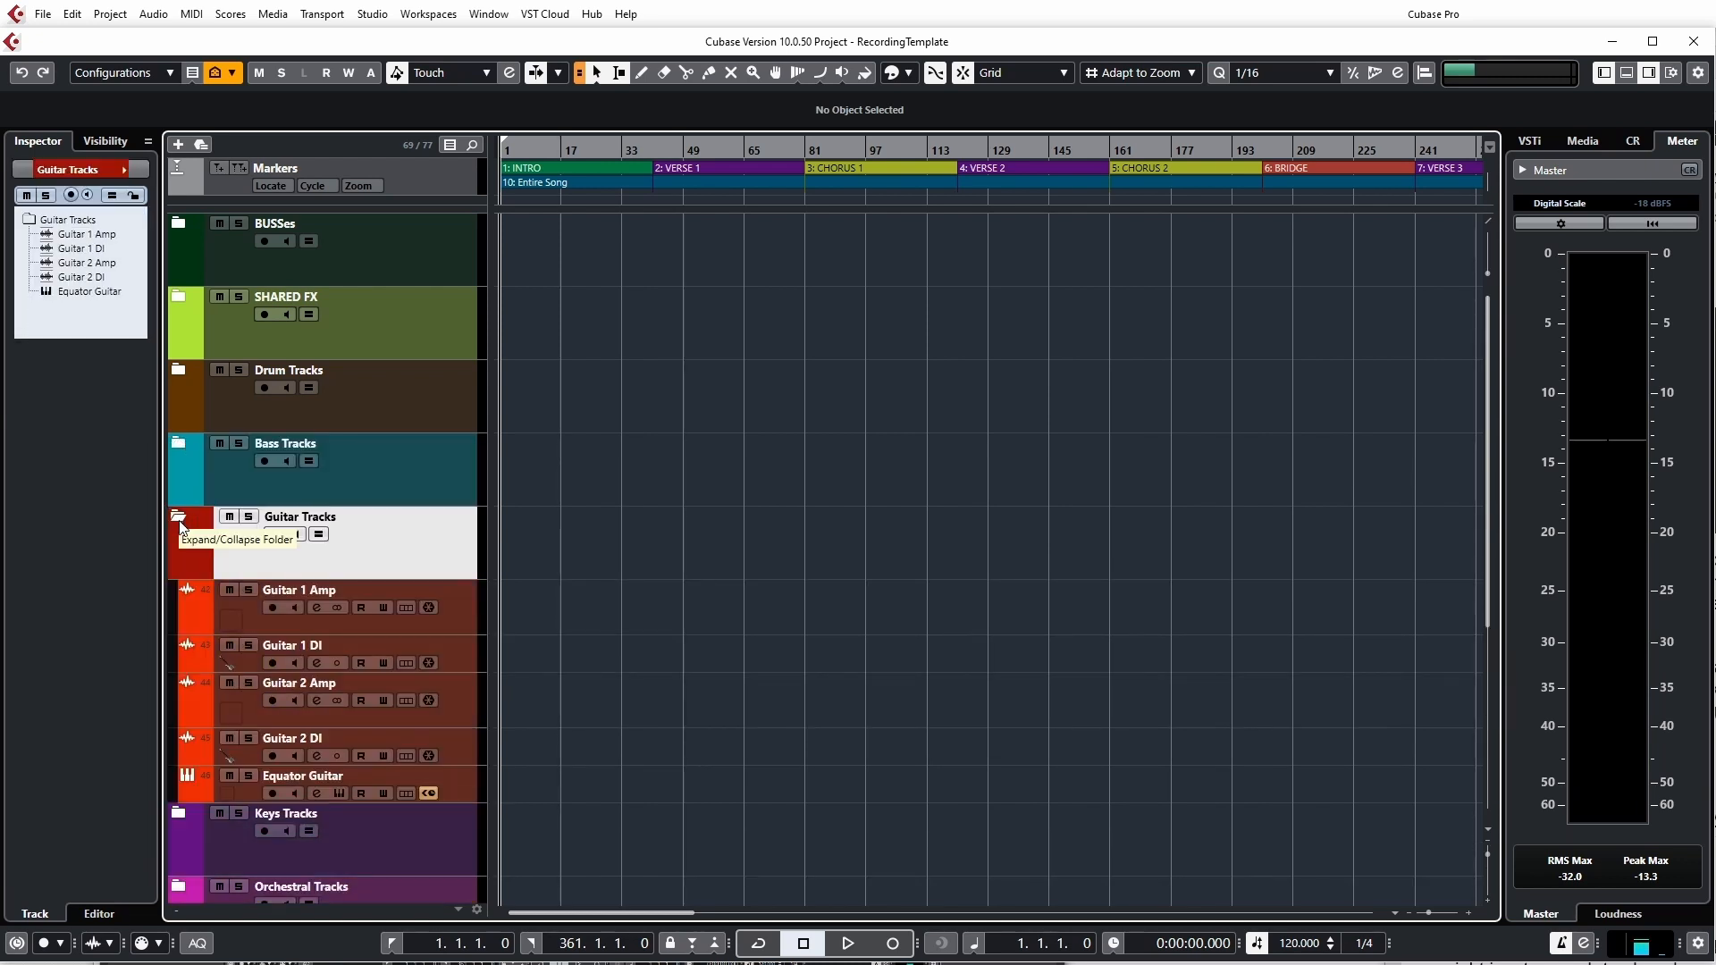
click(179, 518)
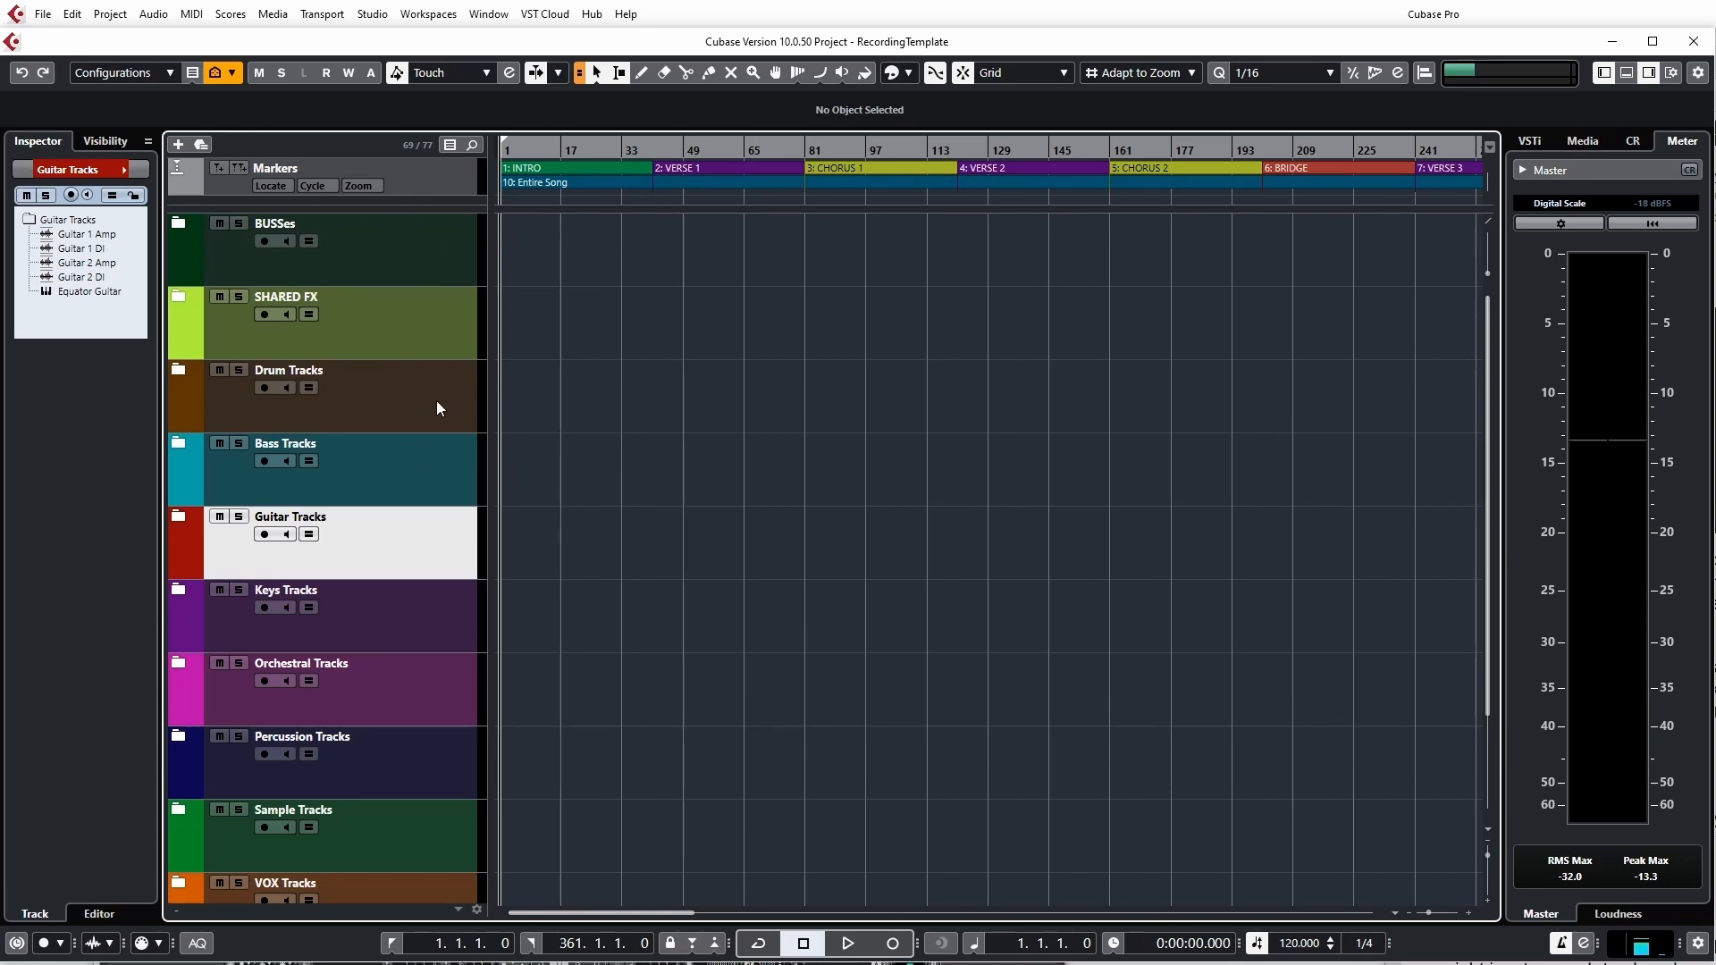
Step: View the existing presets in the Save as Template dialog and close it without saving
click(45, 15)
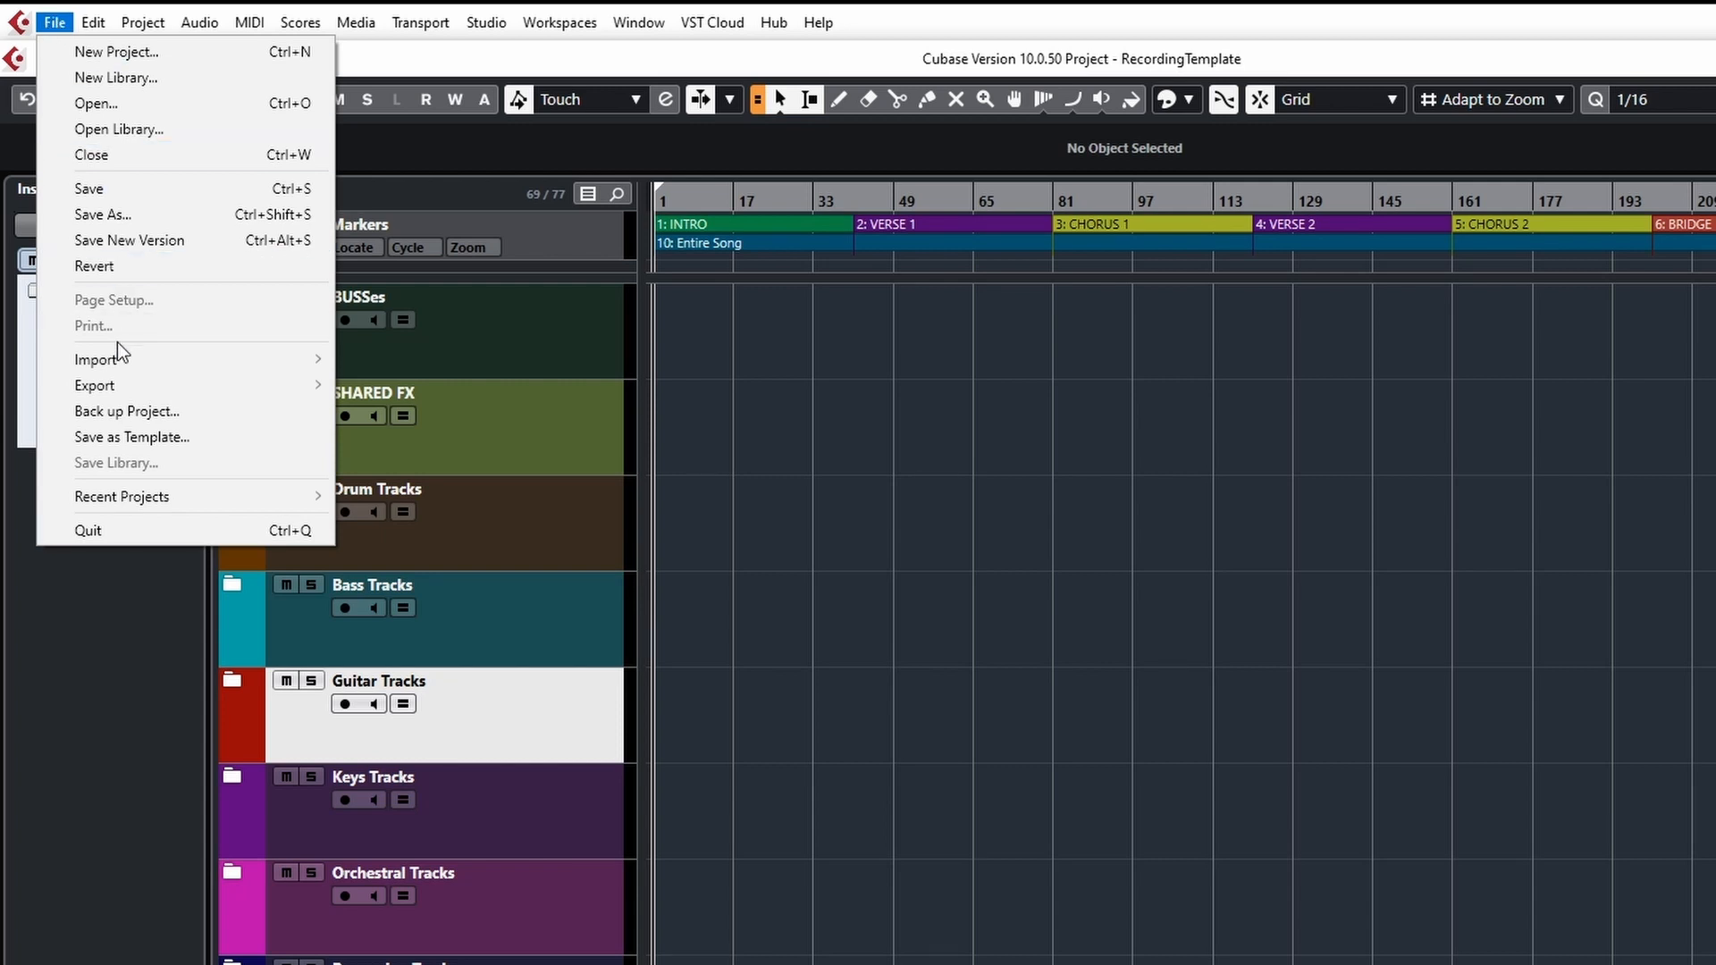
click(127, 446)
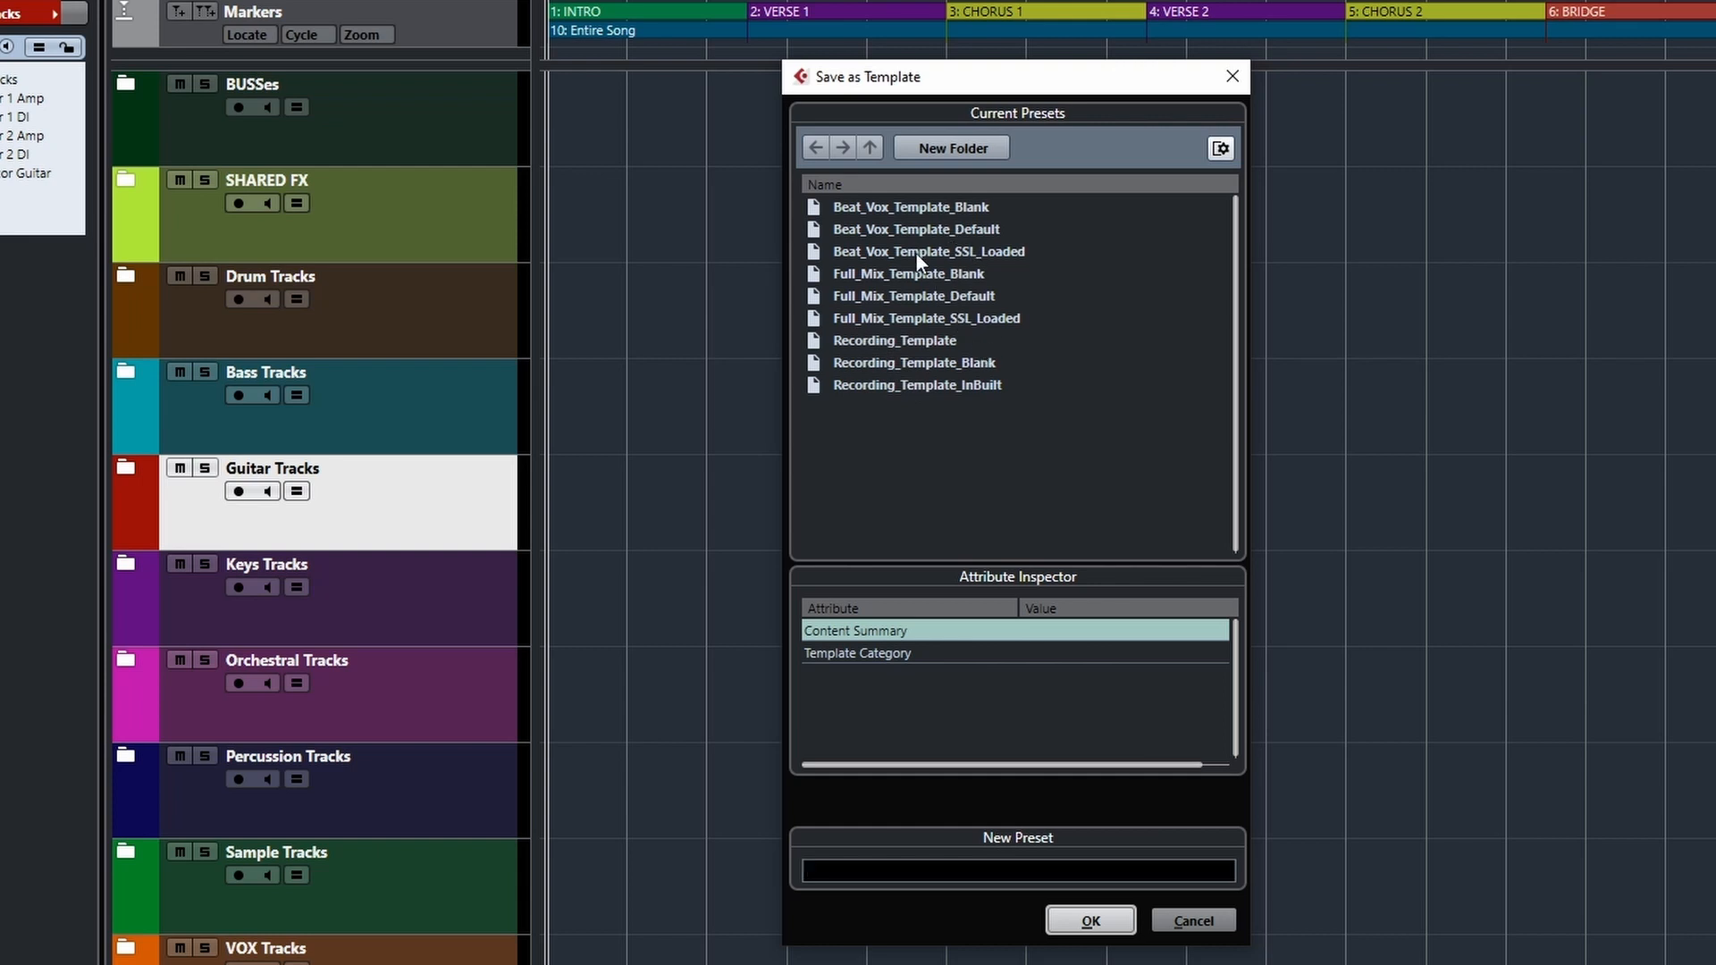
click(1201, 921)
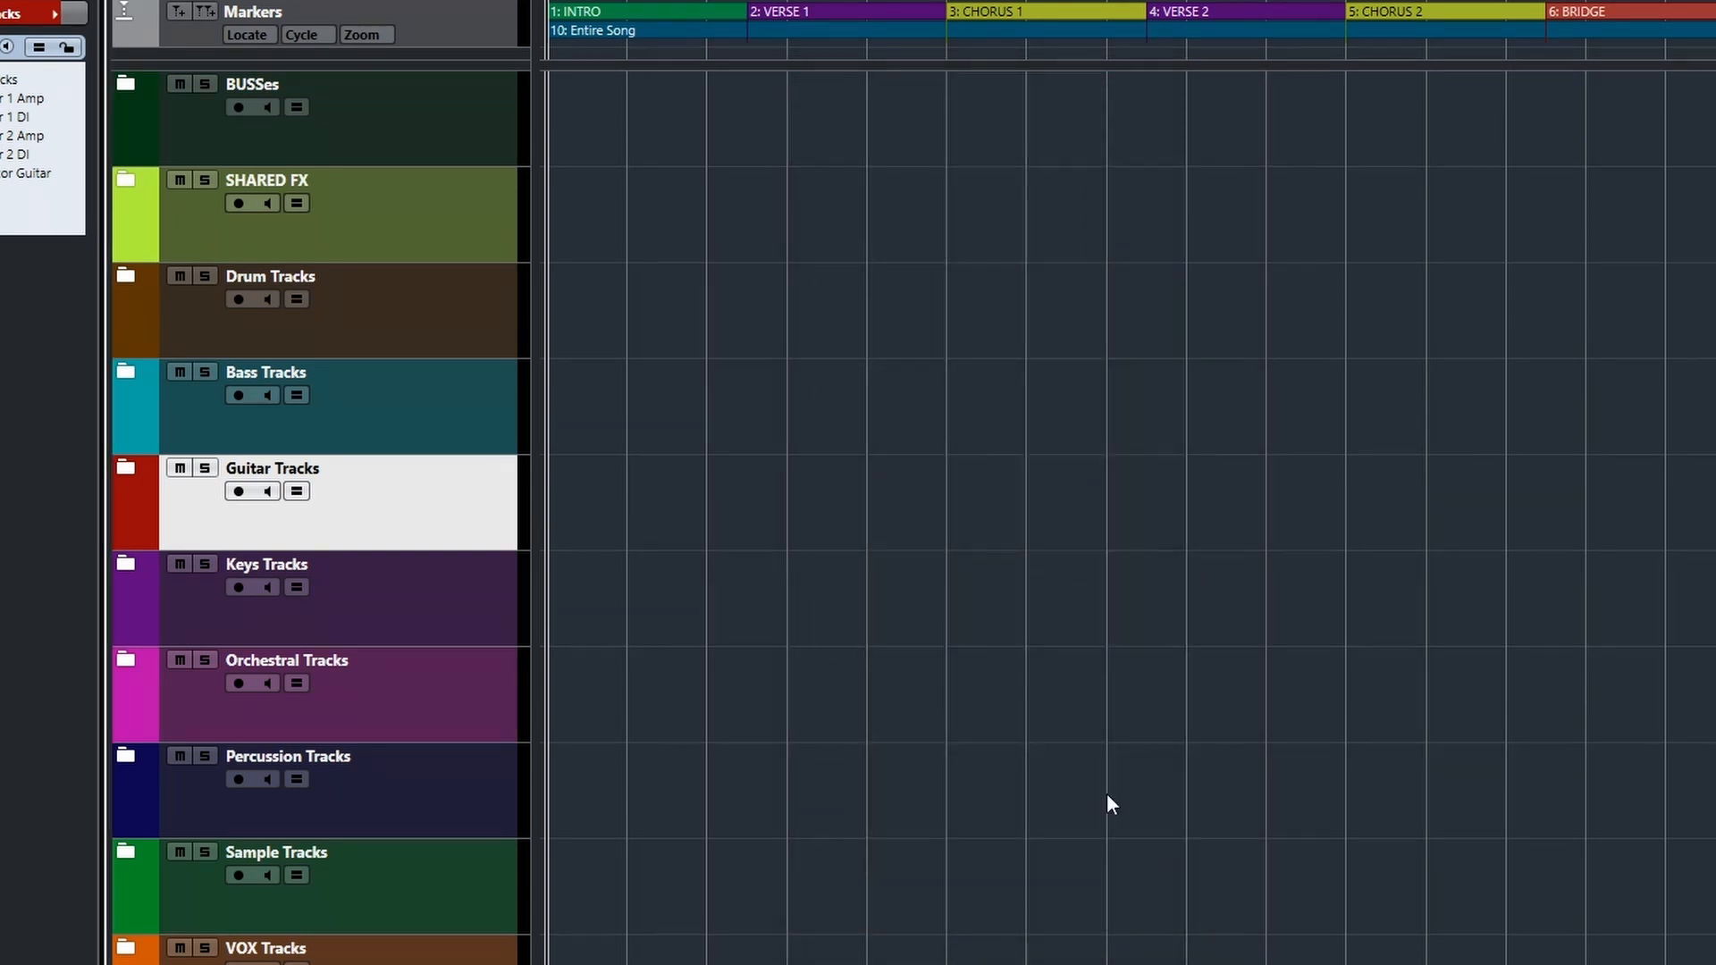
Step: Browse the custom templates for a new project under More, selecting Recording_Template and Recording_Template_Blank, and cancel without creating one
key(alt+f)
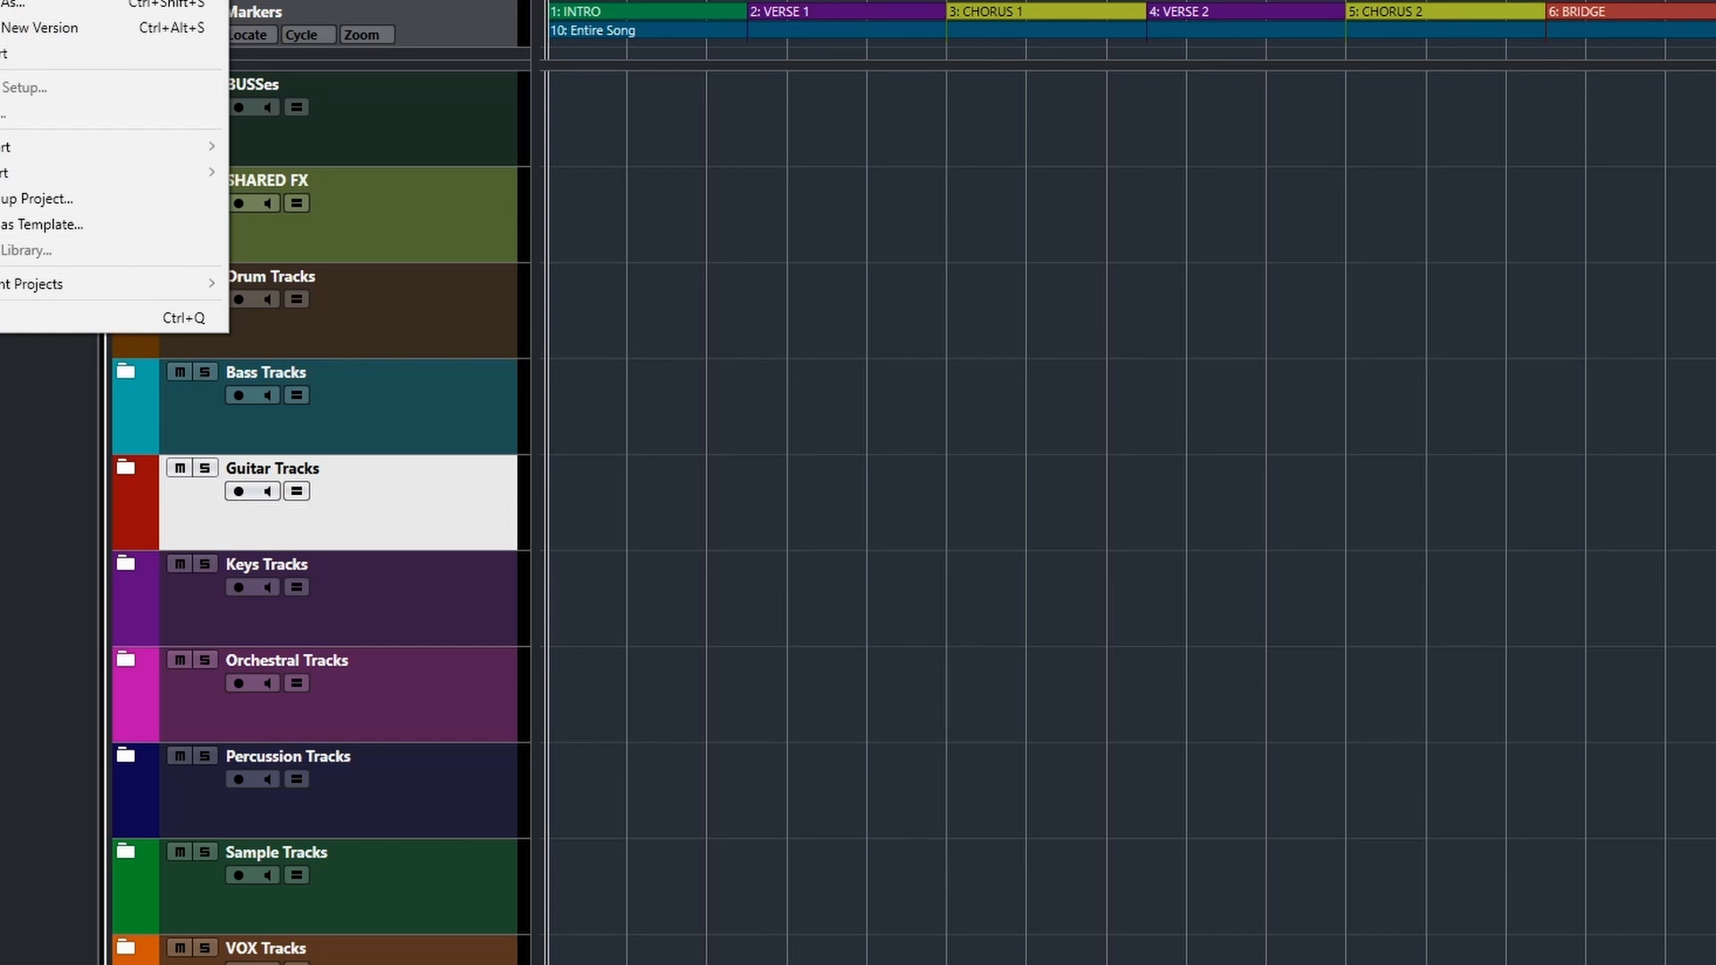
key(ctrl+n)
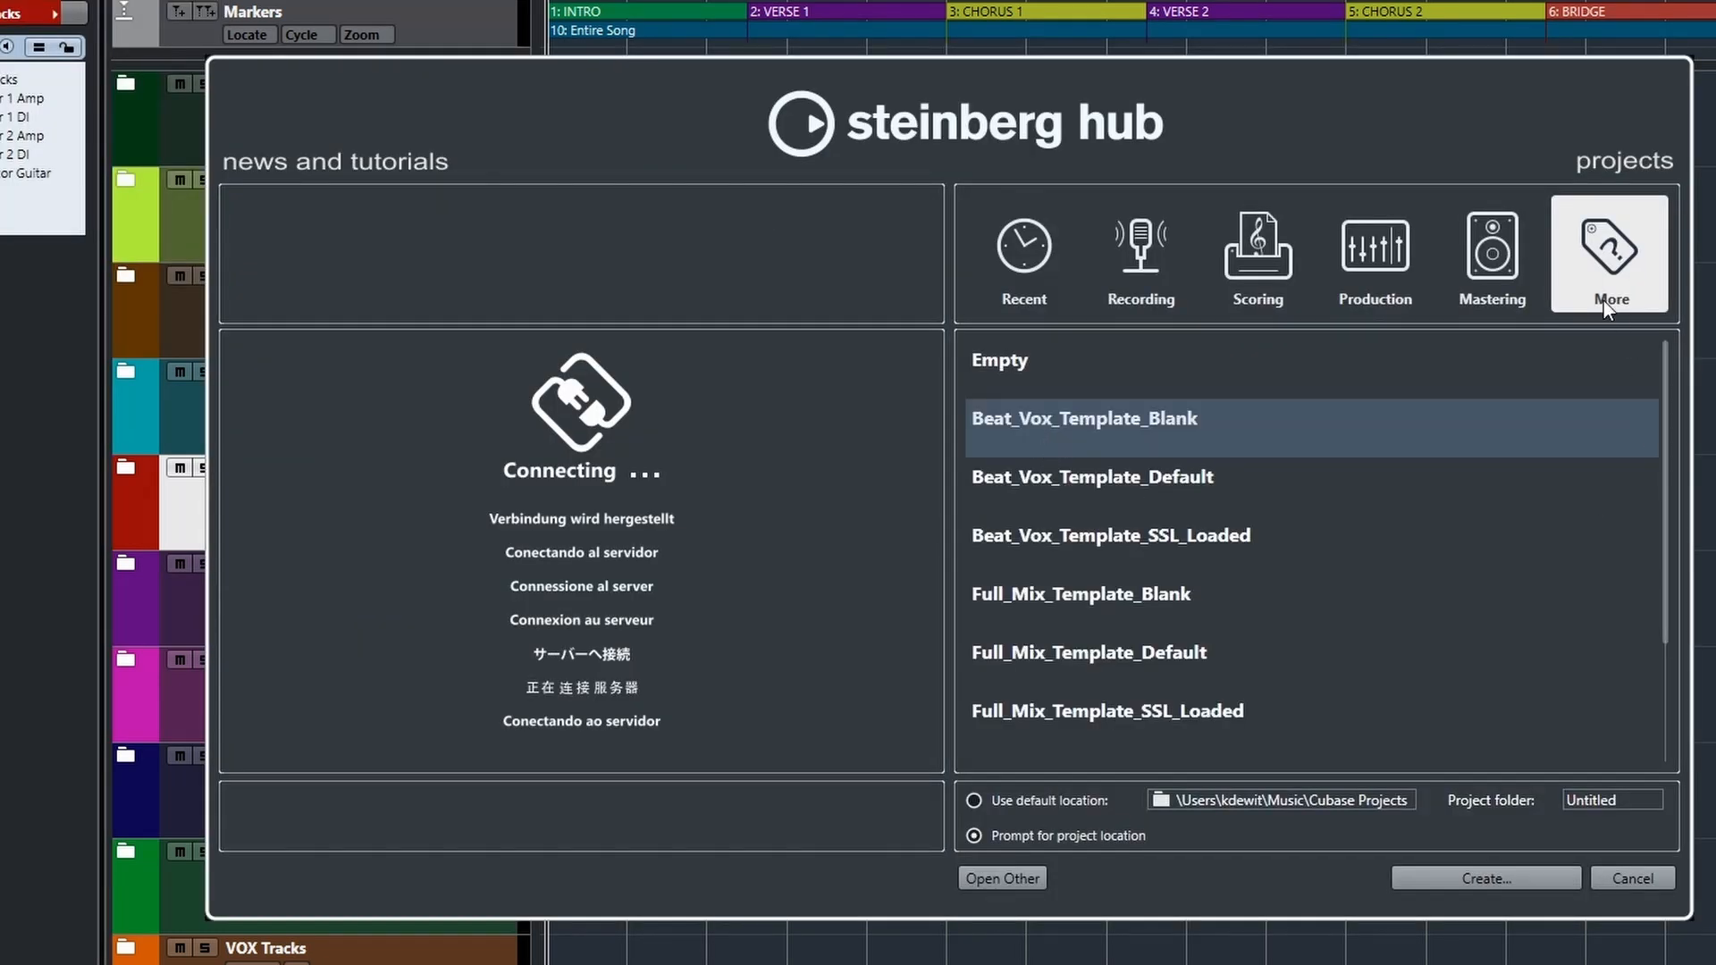
scroll(1187, 487, down, 2)
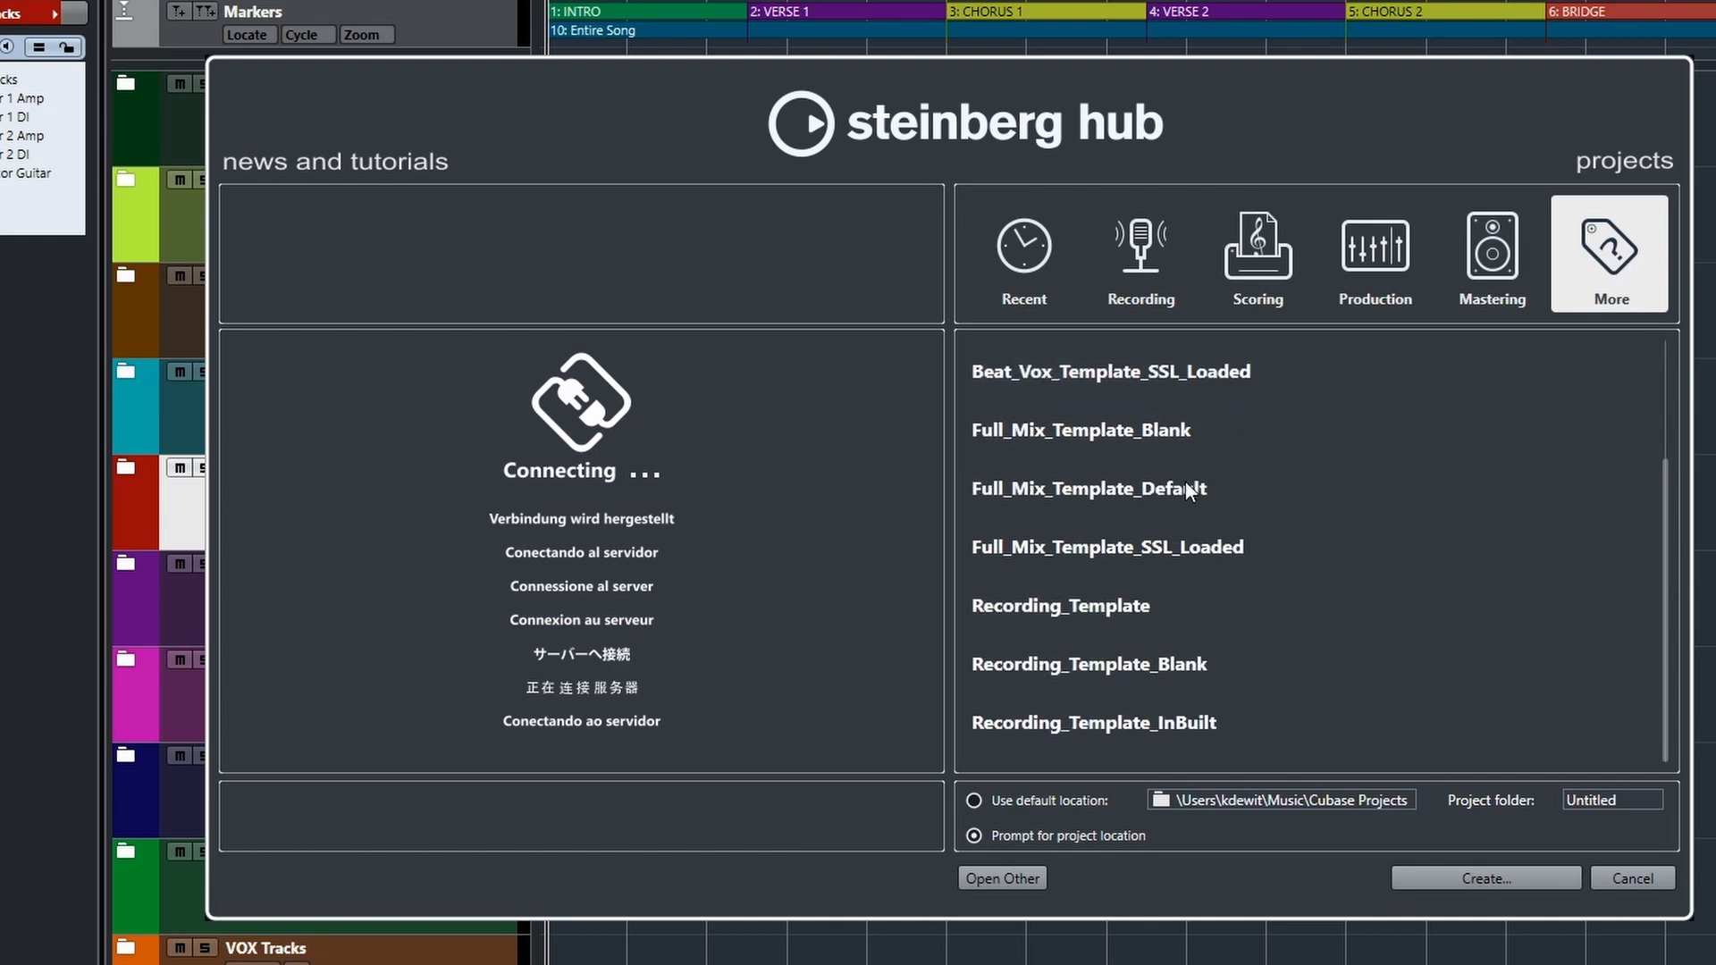
scroll(1169, 654, up, 2)
scroll(1164, 641, down, 2)
click(1051, 505)
click(1096, 605)
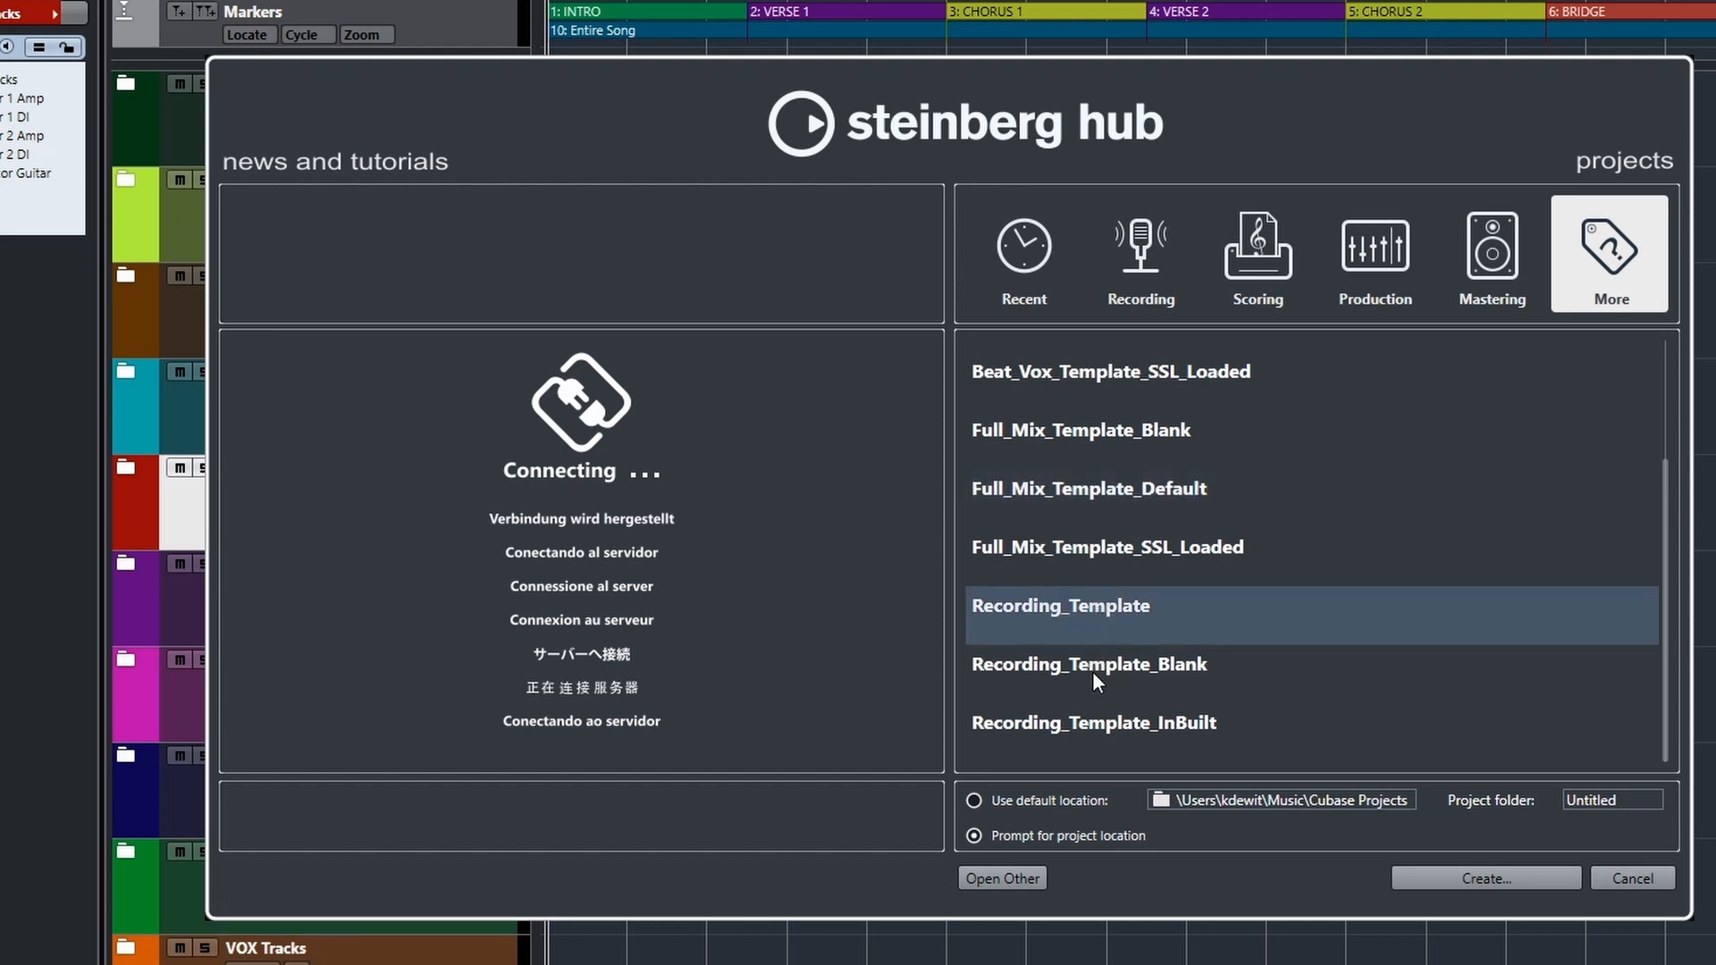
click(1146, 678)
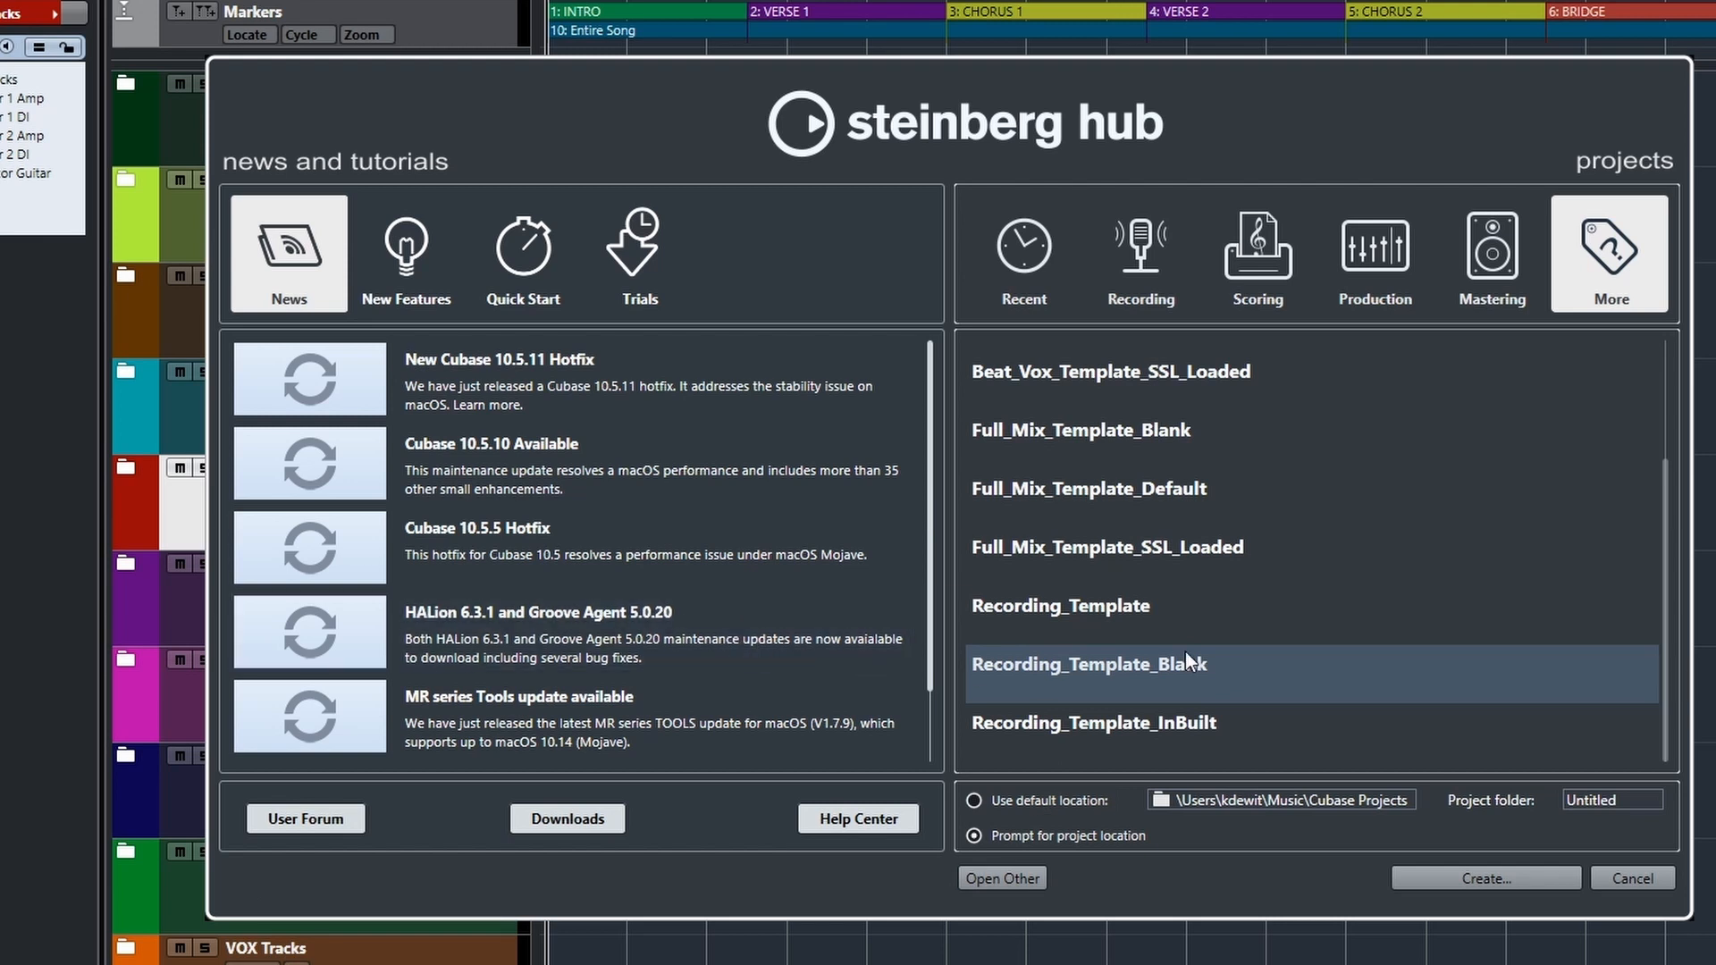
click(1635, 878)
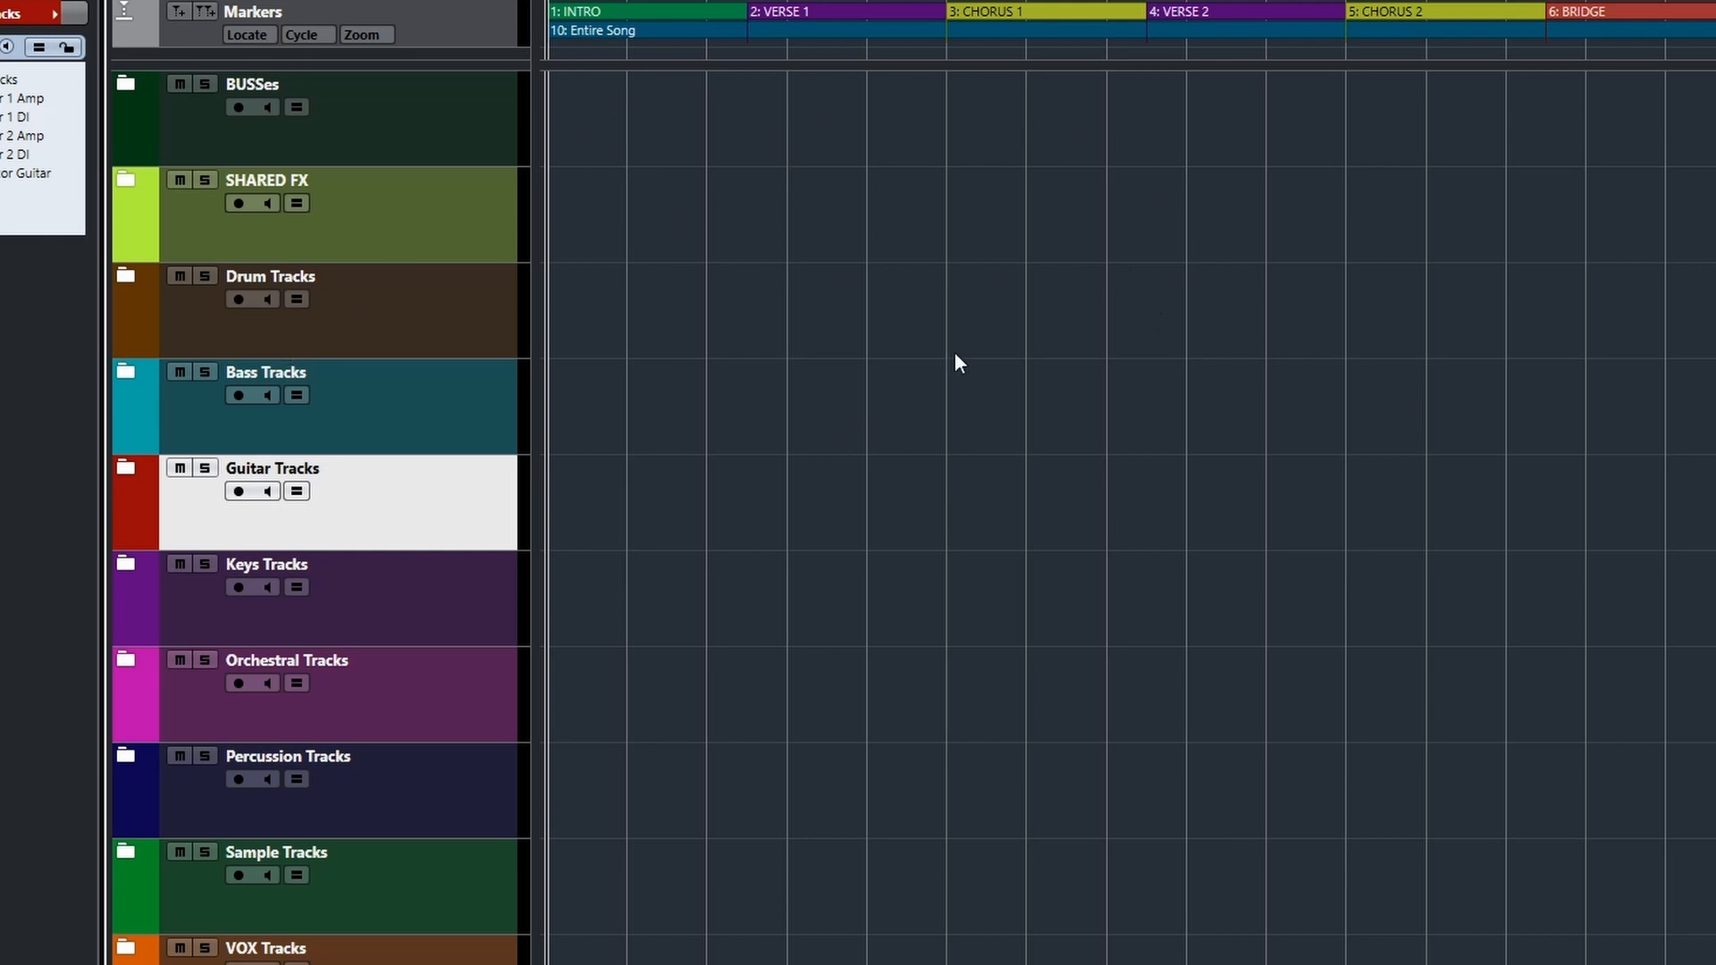
Step: Look over the template's track folders from BUSSes down to BGV Tracks
scroll(939, 643, down, 2)
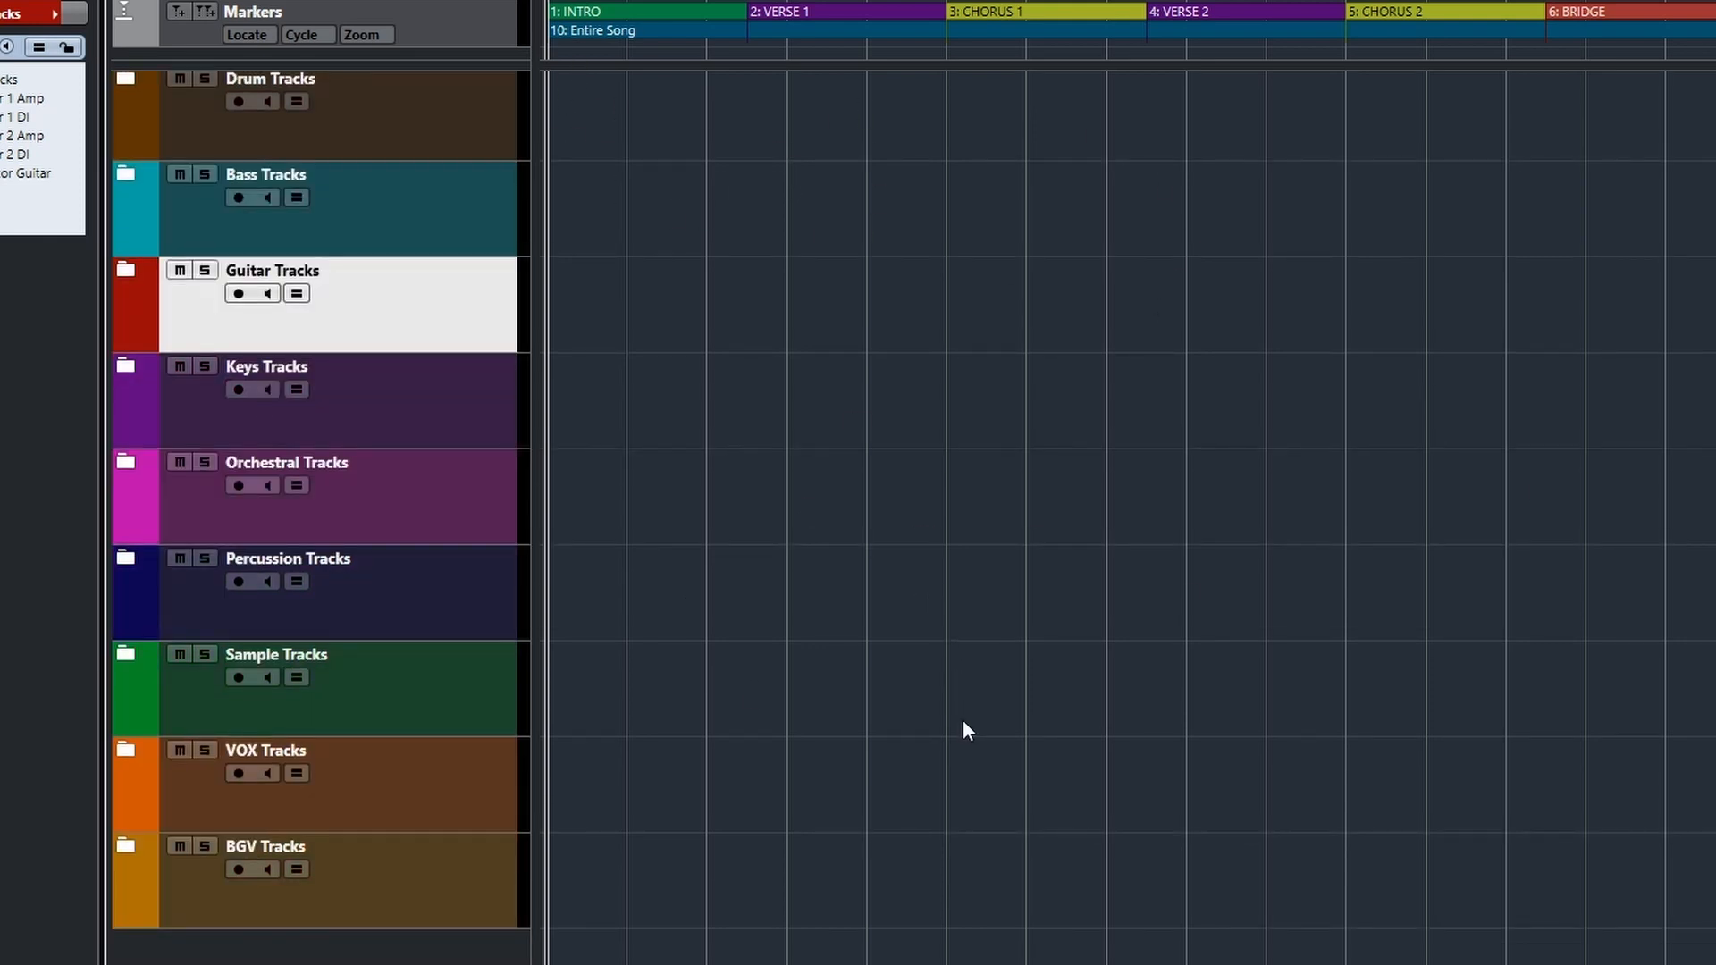
scroll(963, 725, up, 2)
scroll(964, 725, down, 2)
scroll(930, 747, up, 2)
scroll(930, 746, down, 2)
scroll(930, 747, up, 2)
scroll(929, 747, down, 2)
scroll(536, 880, up, 2)
scroll(590, 884, down, 2)
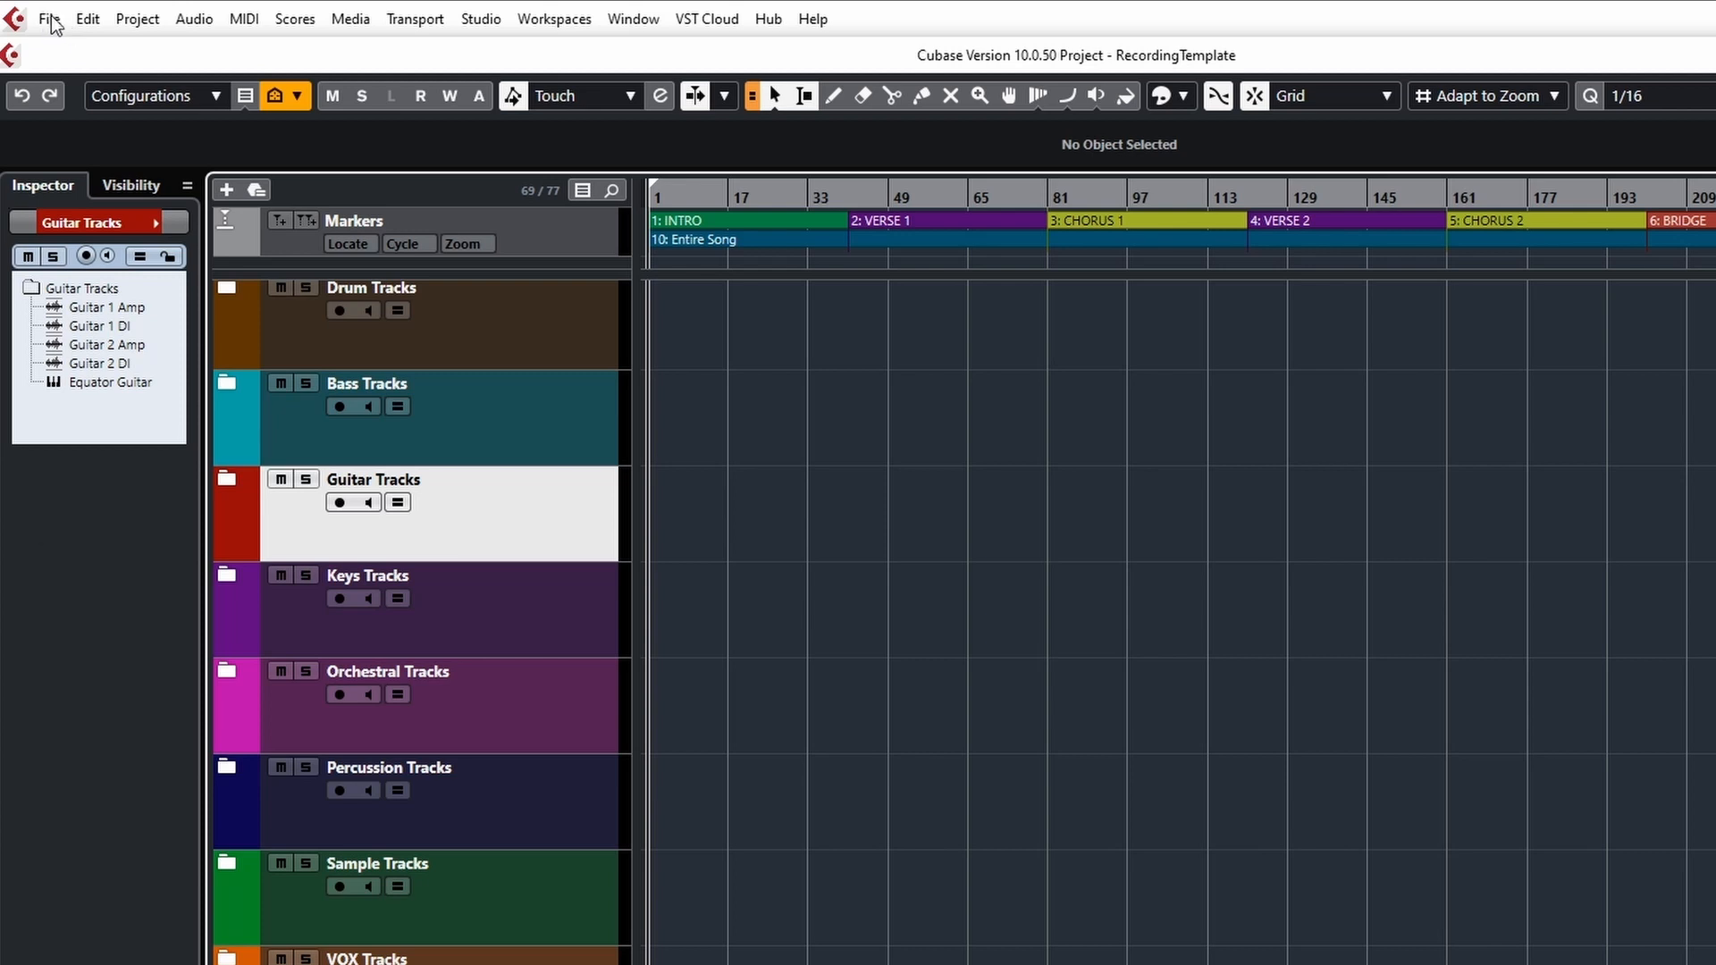
click(50, 20)
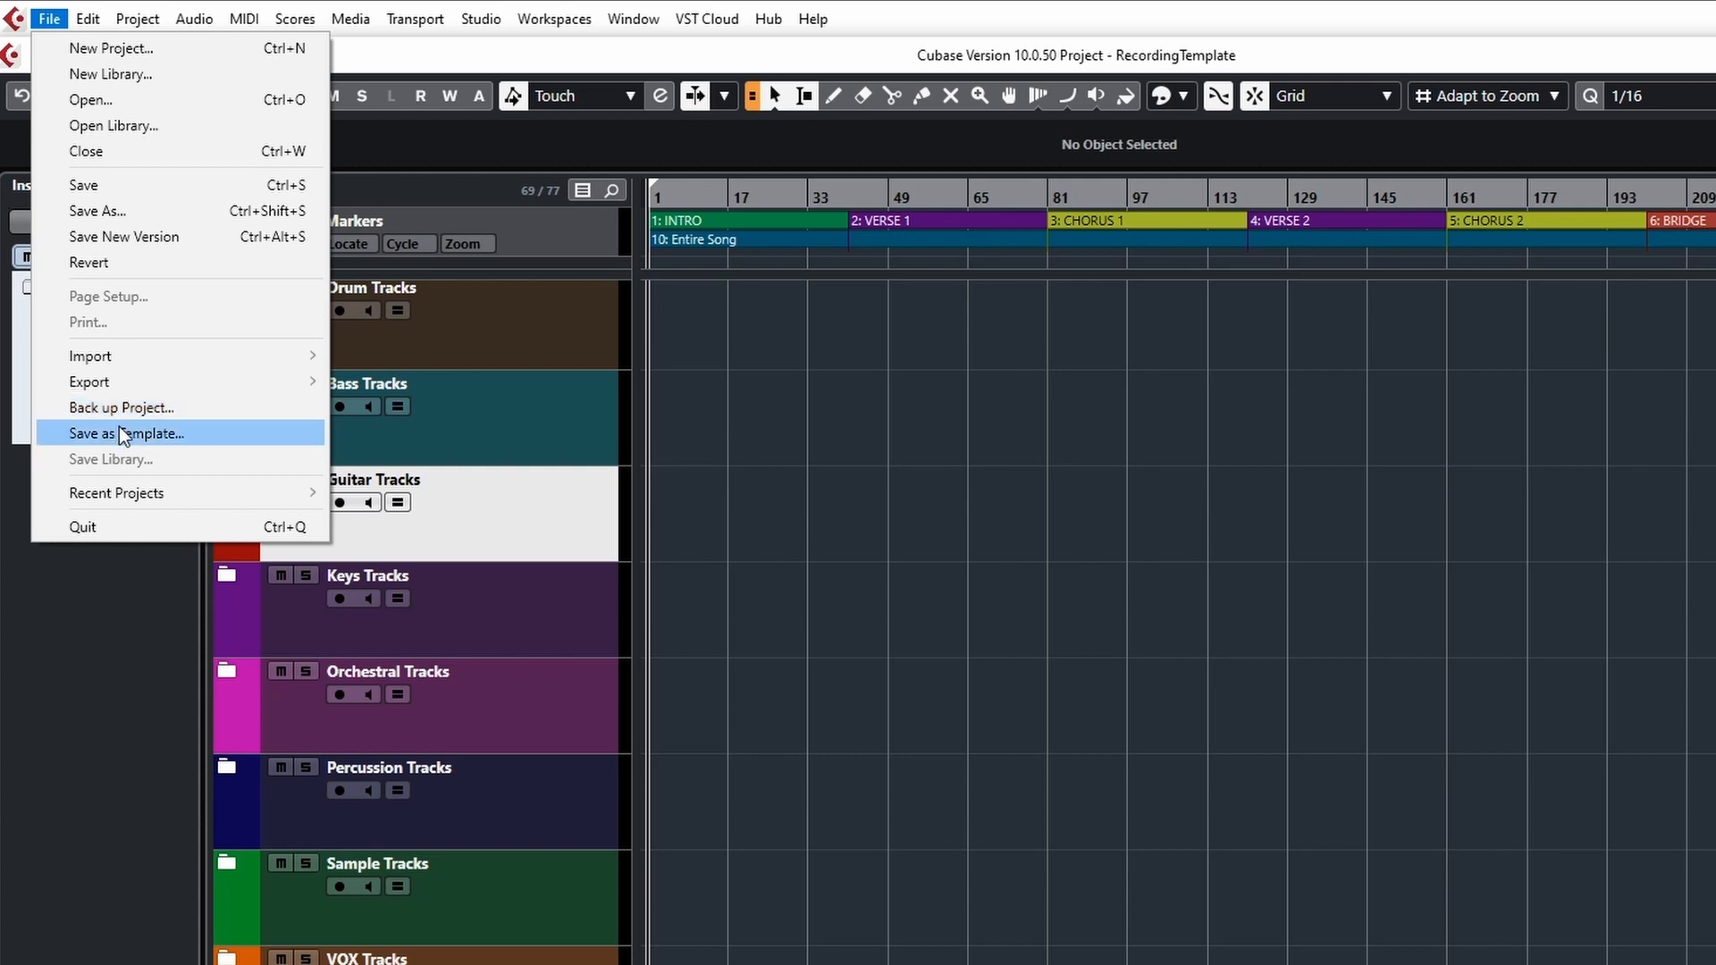
click(710, 356)
click(710, 356)
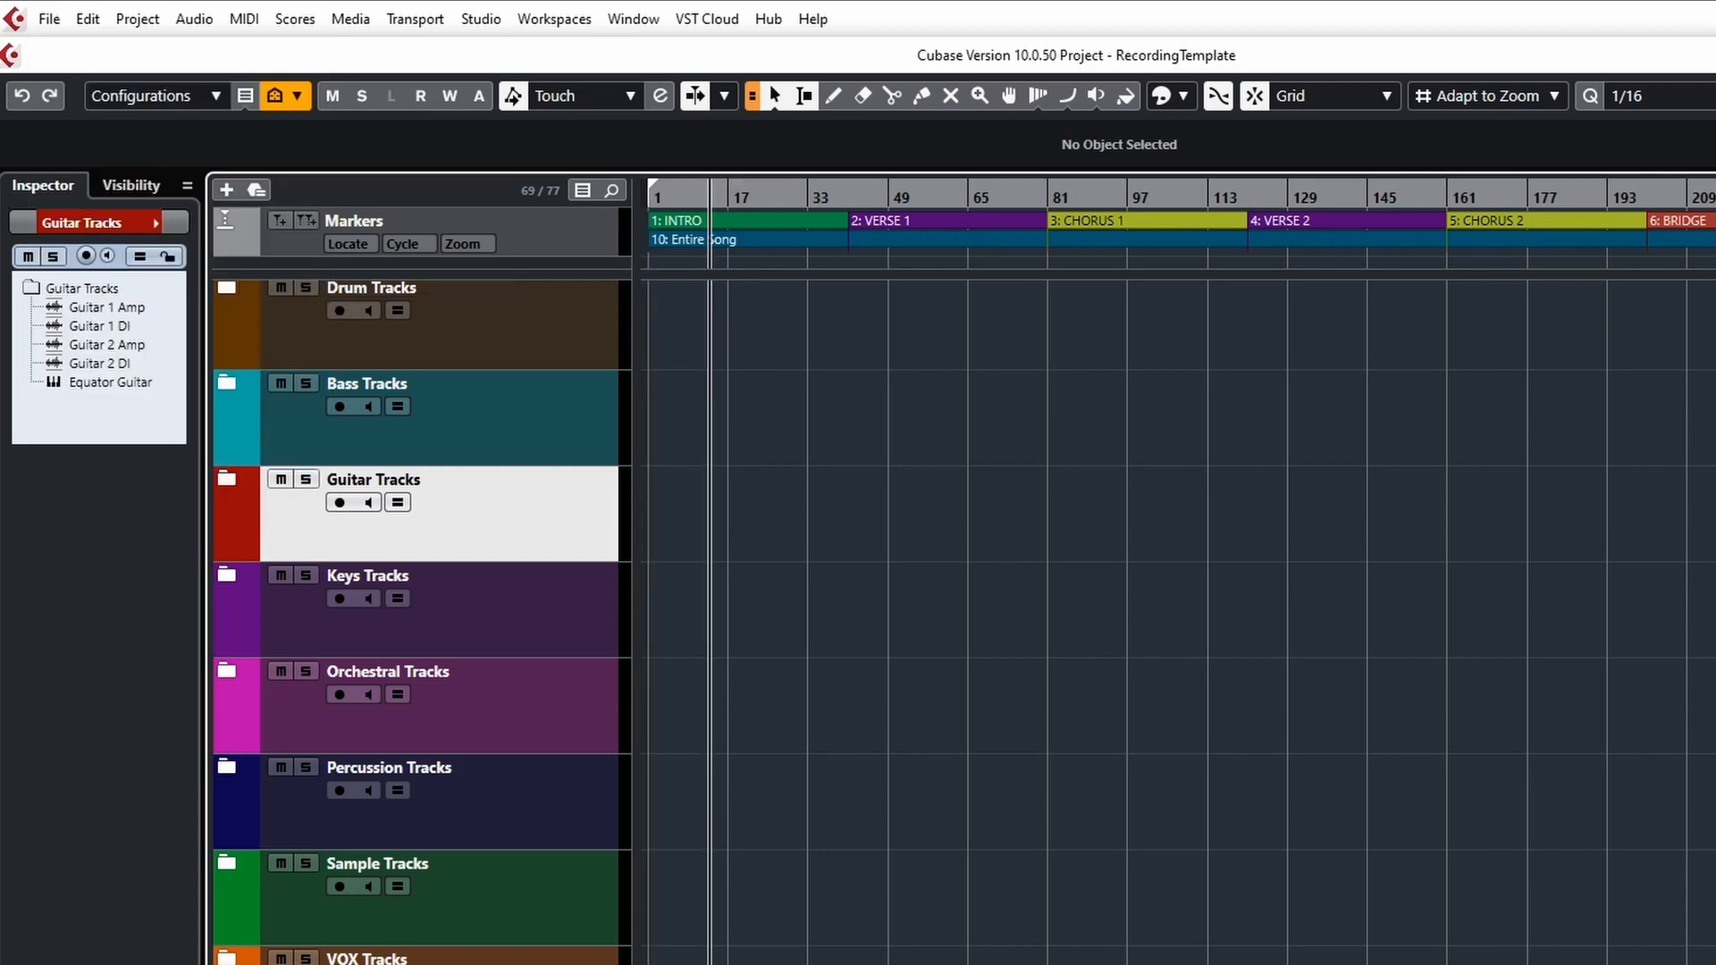
click(660, 323)
click(649, 331)
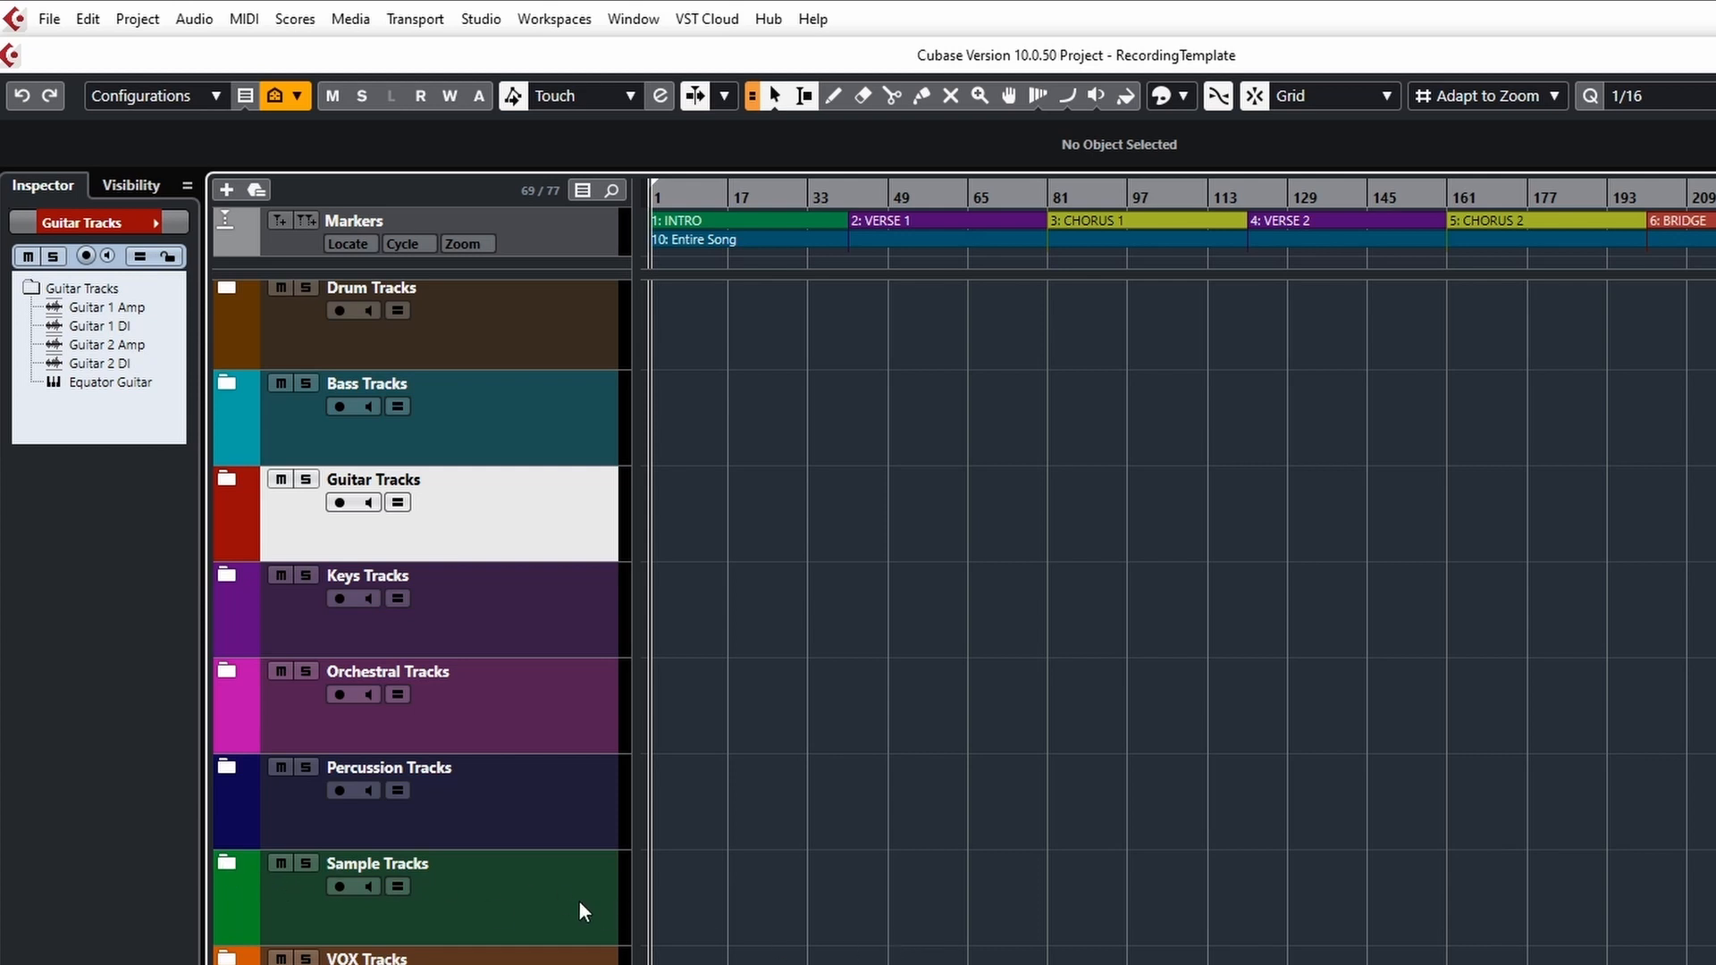
Step: Review the tracks inside the Sample Tracks and Guitar Tracks folders, collapsing each one after viewing
click(228, 862)
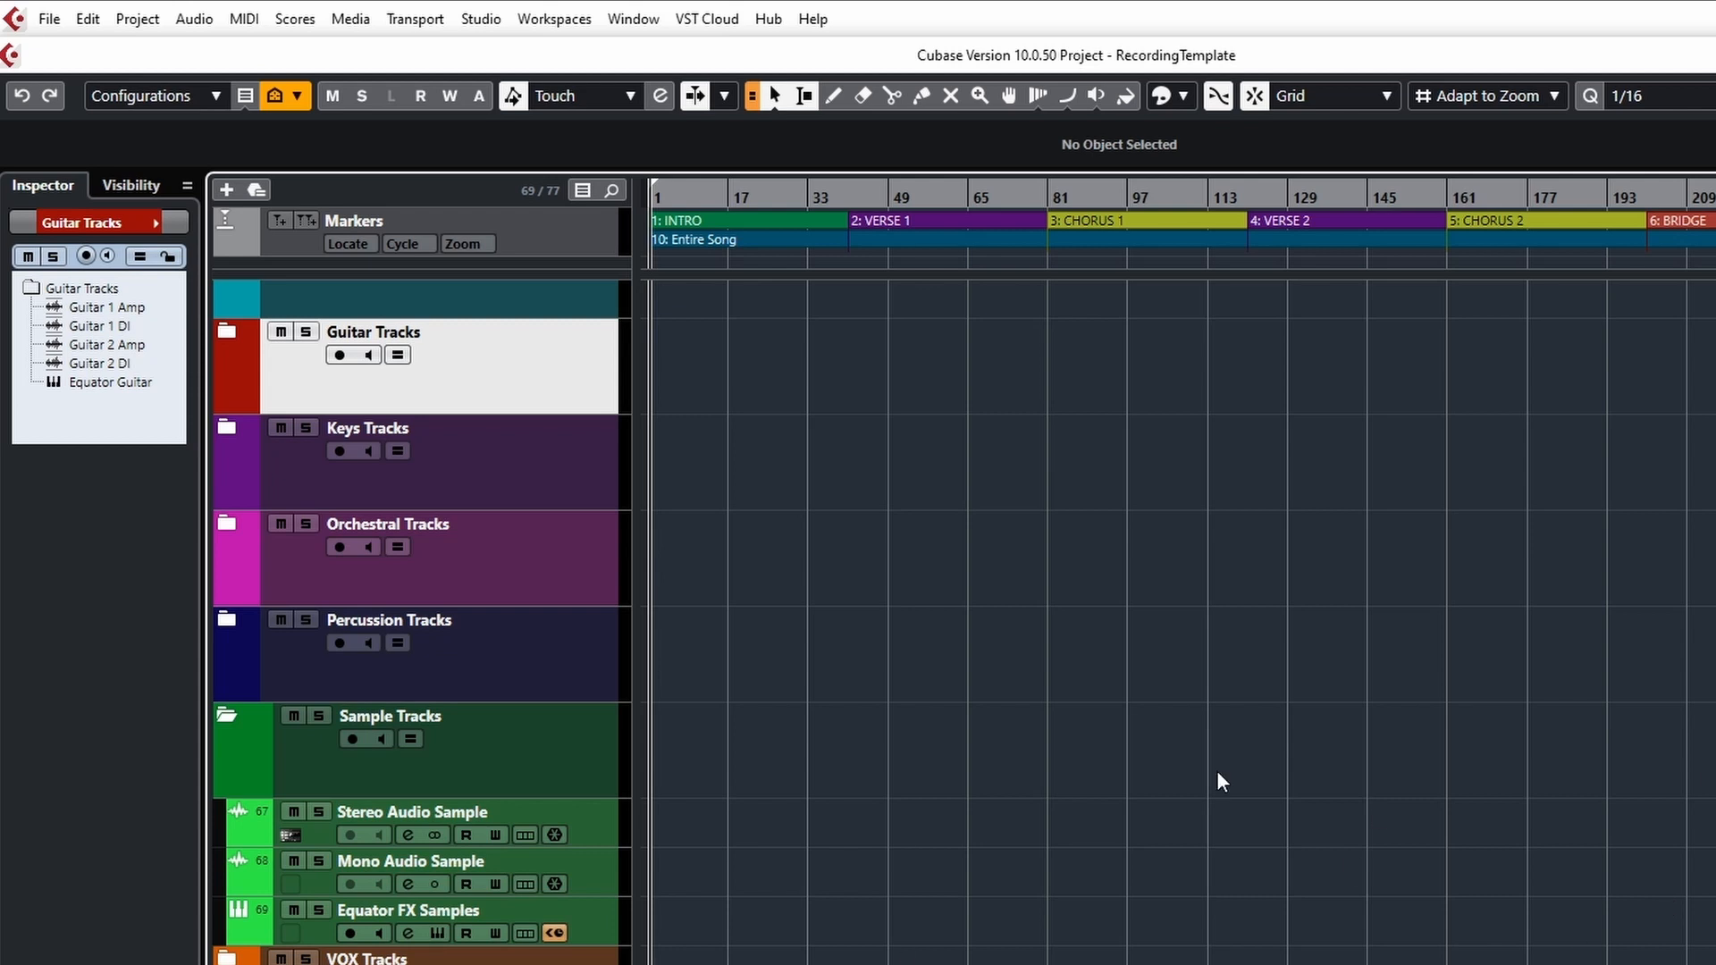
click(225, 718)
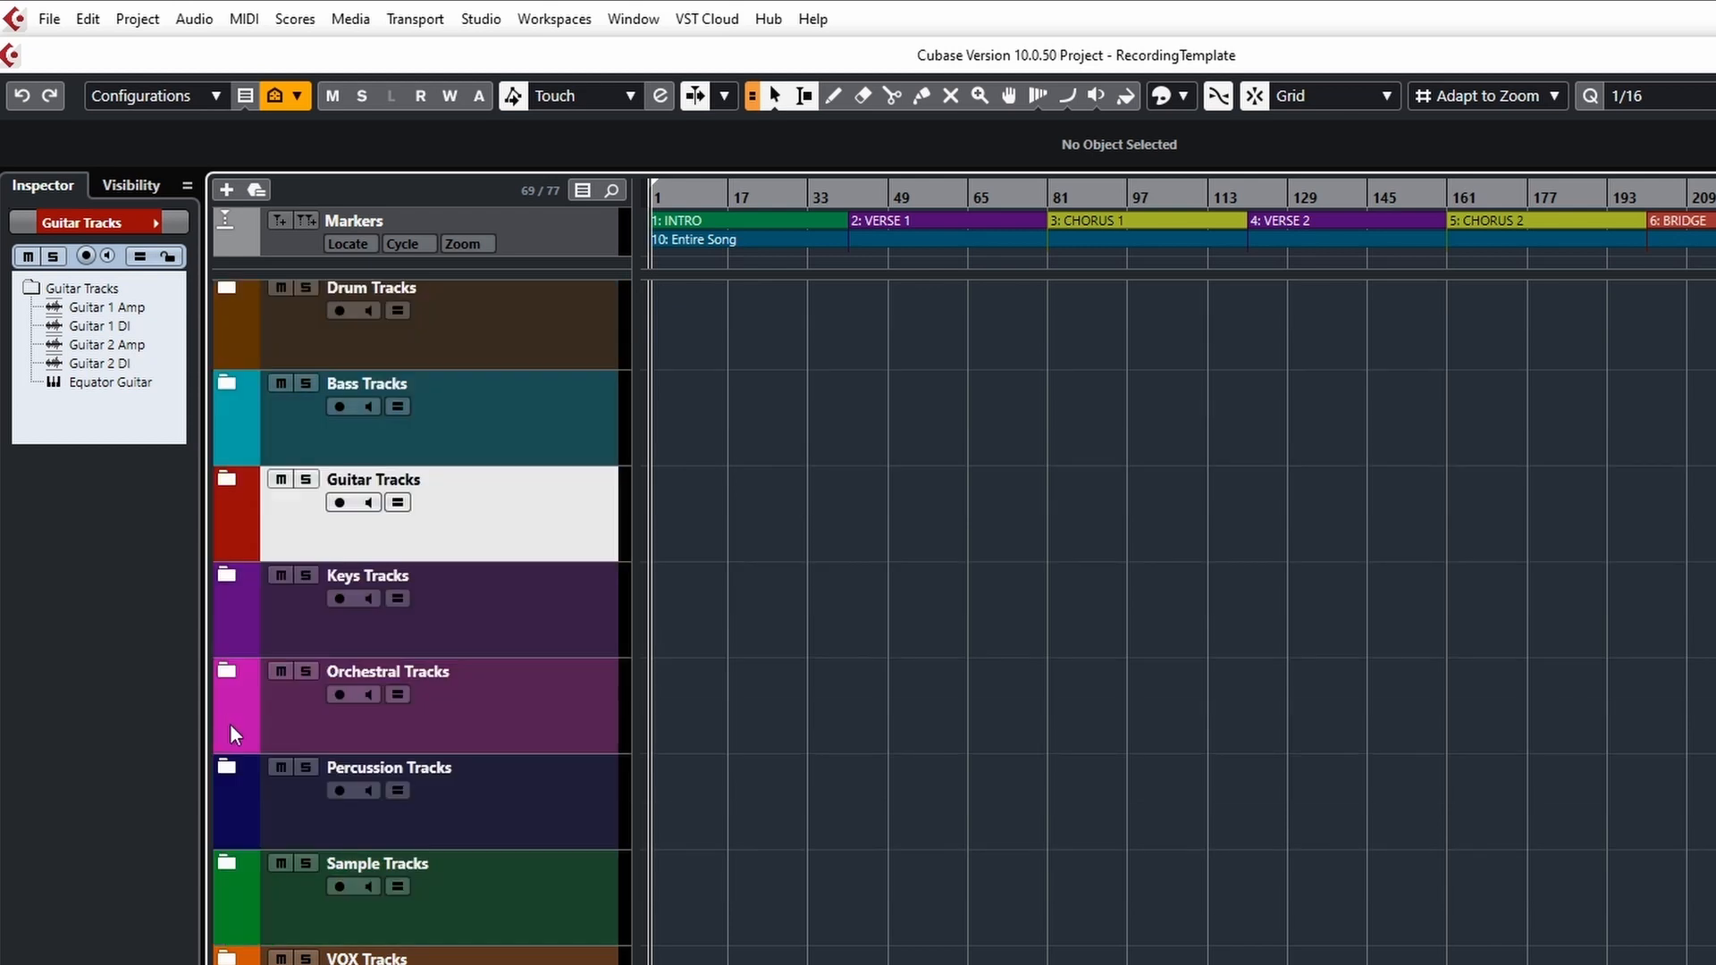
scroll(275, 795, up, 2)
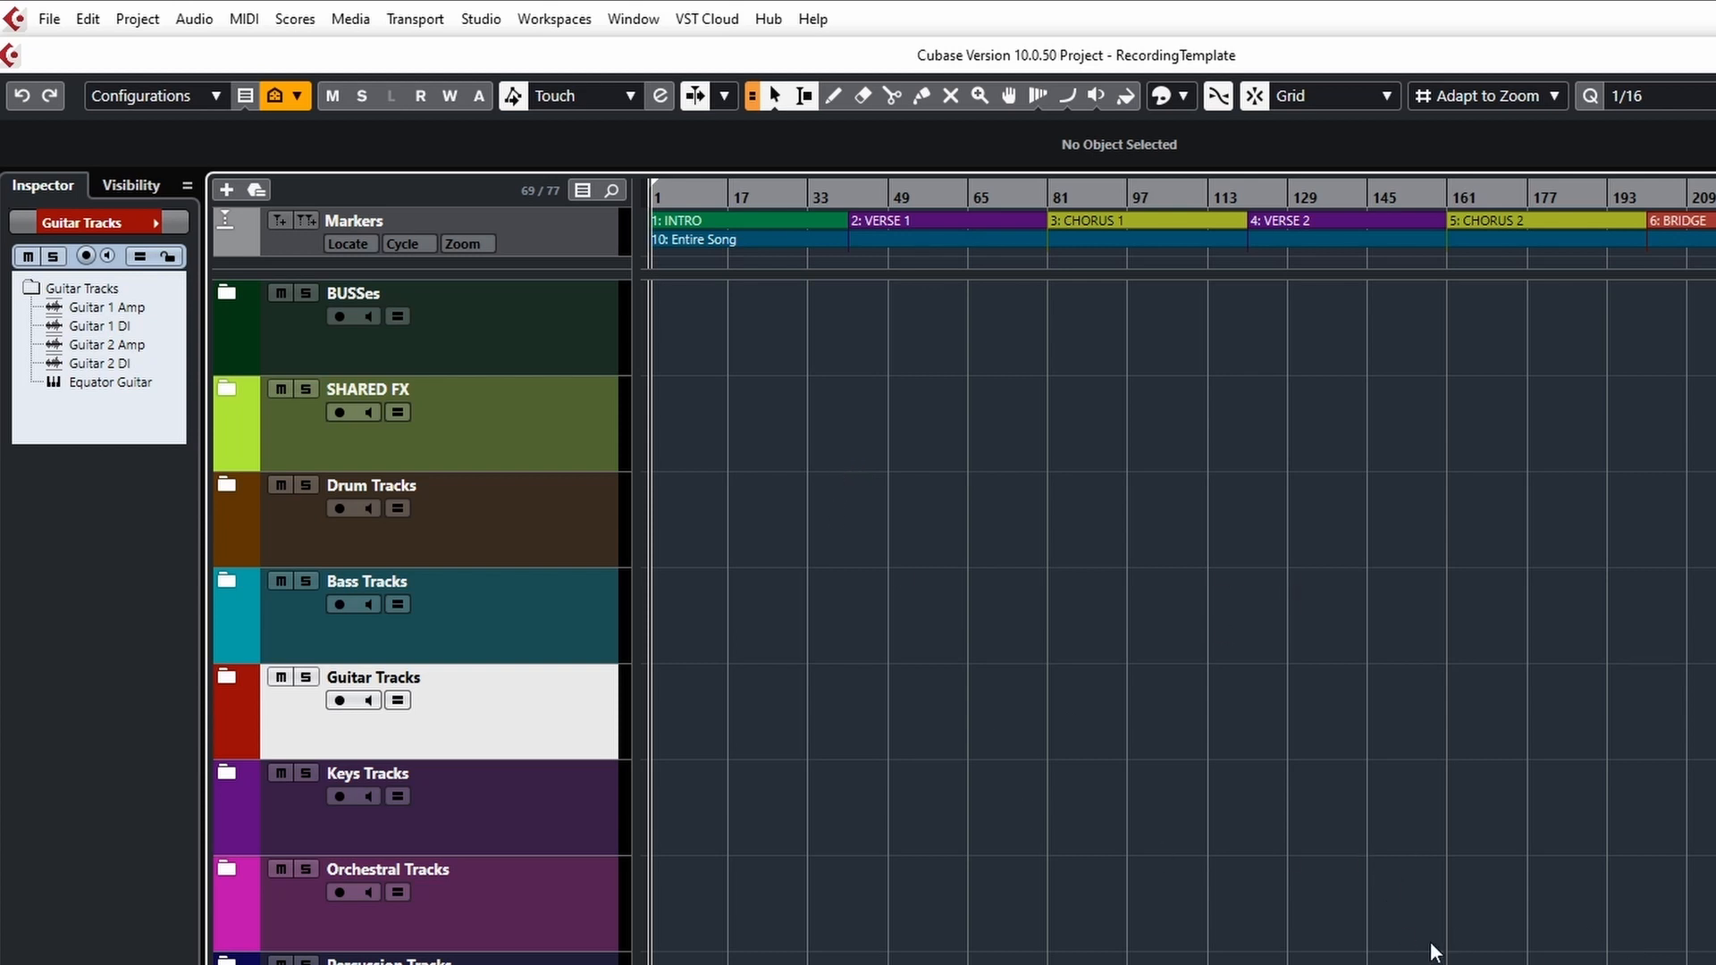
click(224, 678)
click(227, 680)
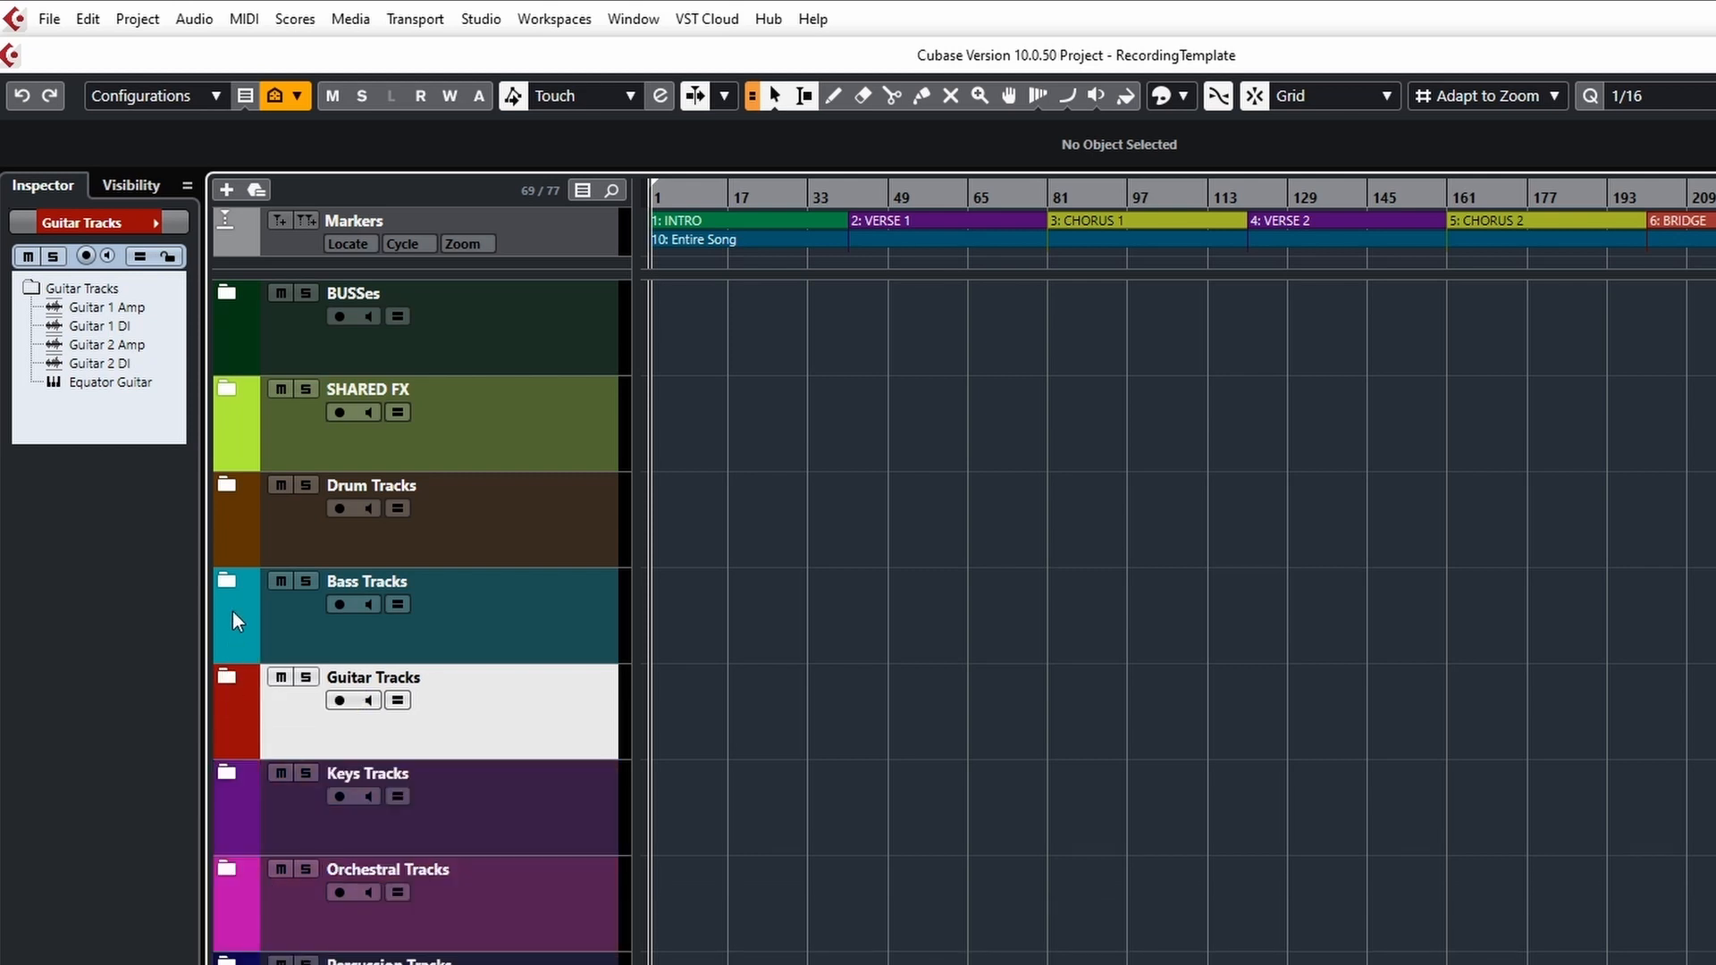